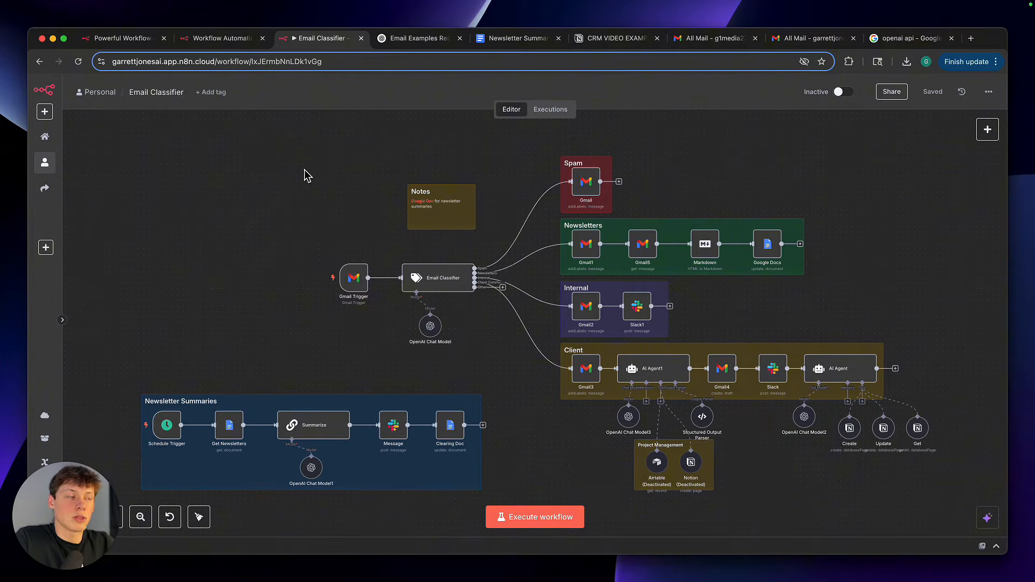
Compare the sample emails in the ChatGPT conversation with the category branches of the Email Classifier workflow
click(418, 38)
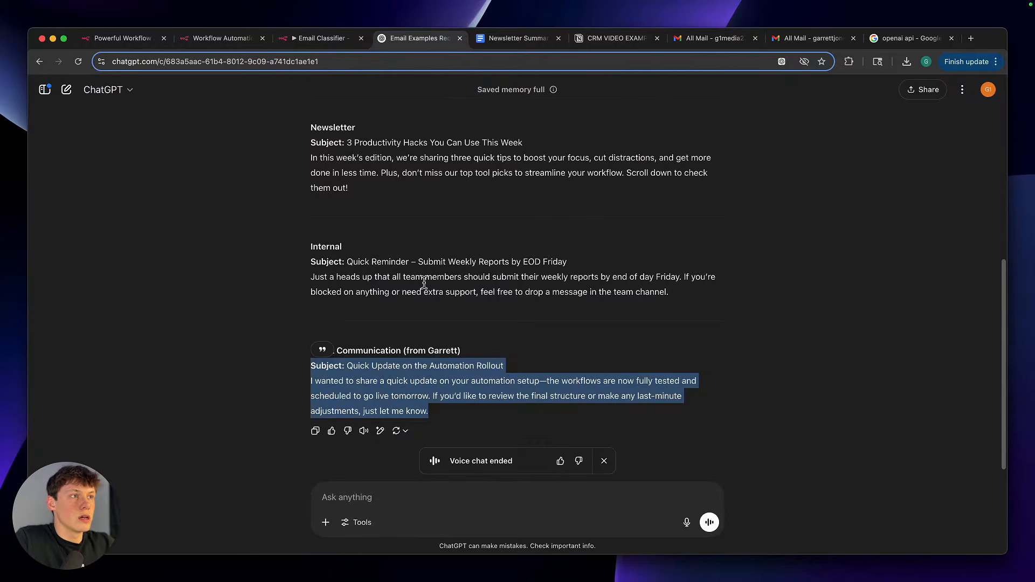
scroll(424, 286, up, 5)
scroll(423, 281, down, 4)
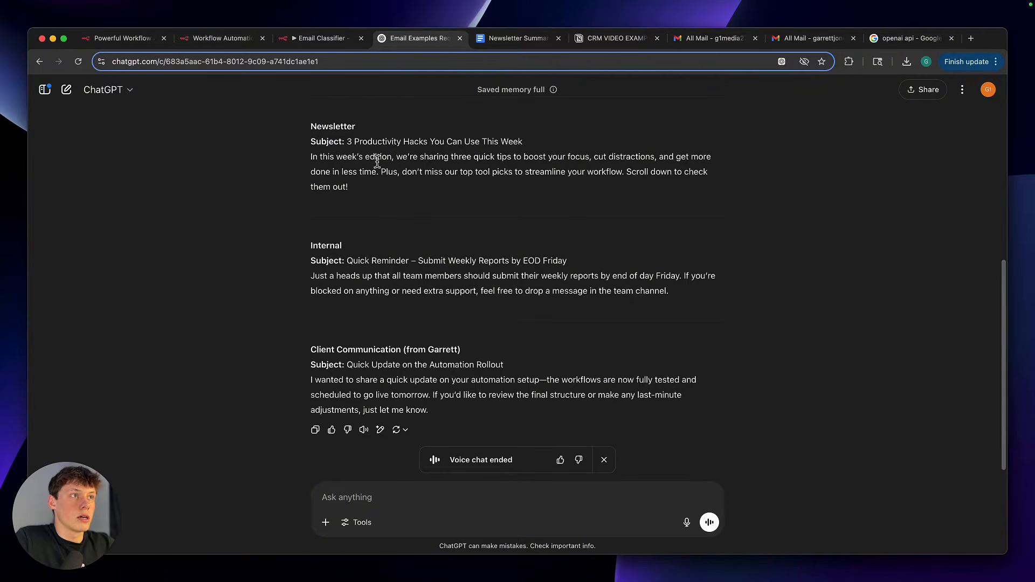
click(323, 40)
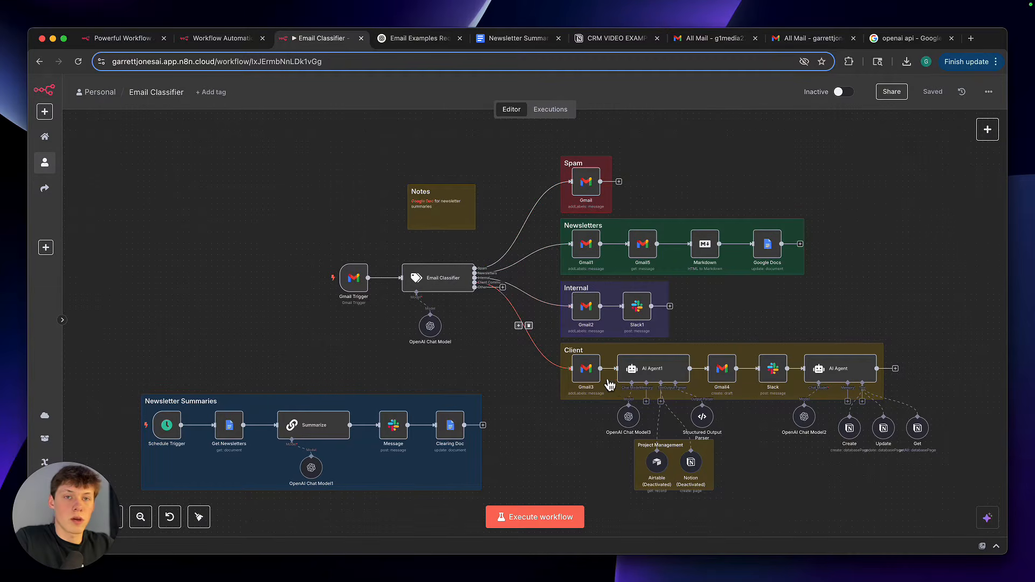
click(500, 353)
click(439, 43)
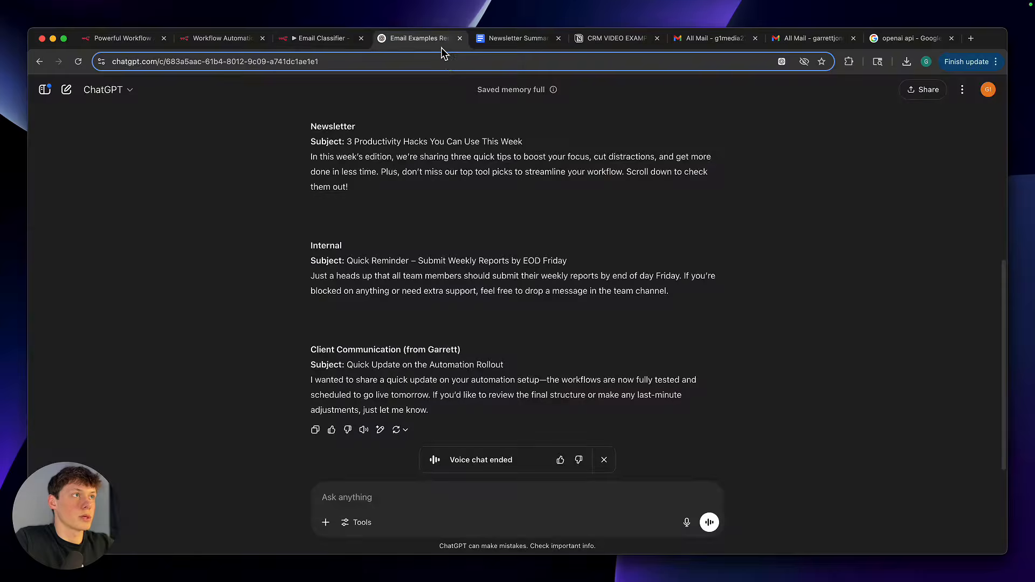
scroll(521, 226, up, 5)
scroll(519, 224, down, 3)
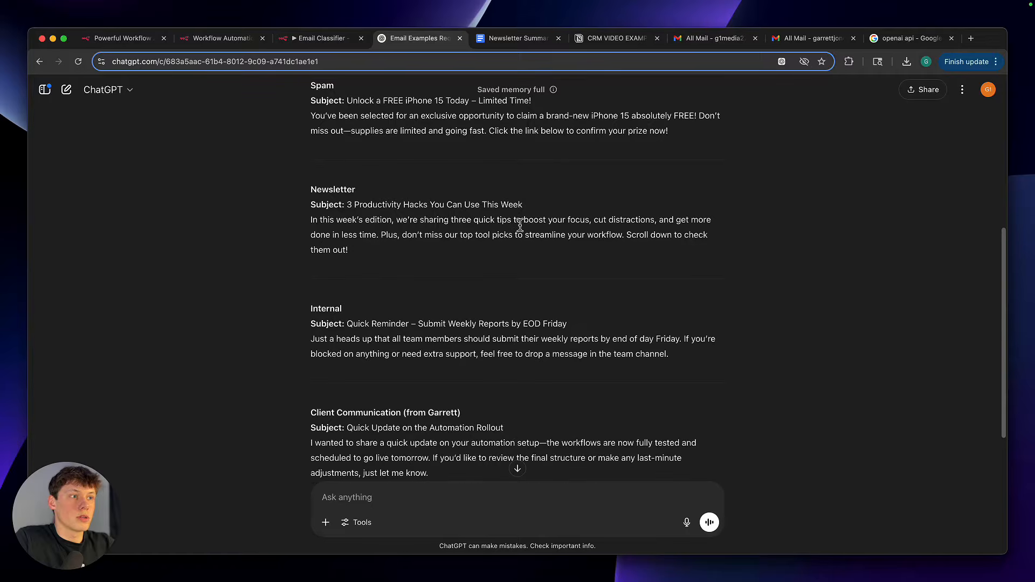
scroll(520, 224, down, 1)
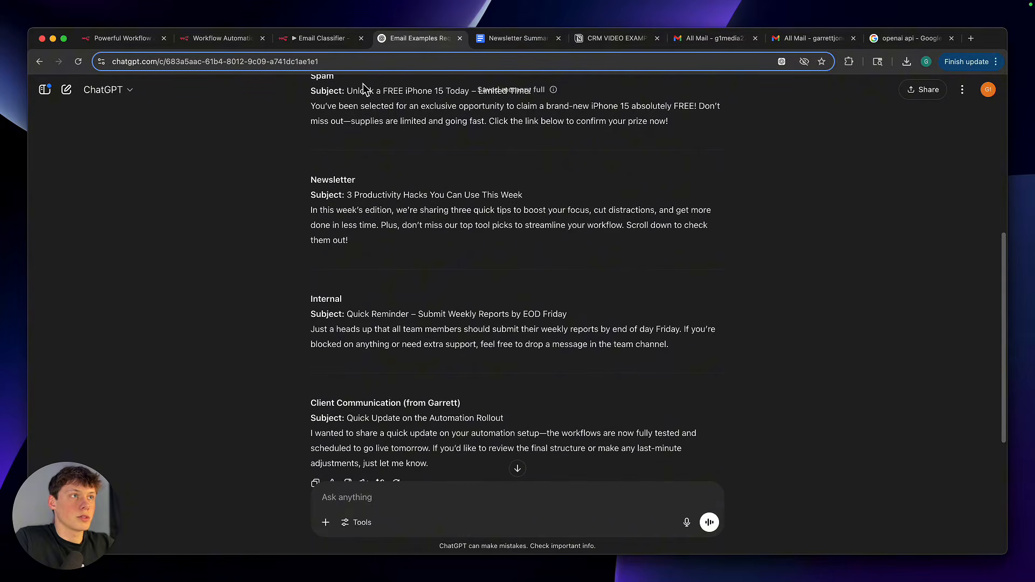
Read the newsletter, internal, client communication and spam samples in the ChatGPT conversation
double_click(327, 181)
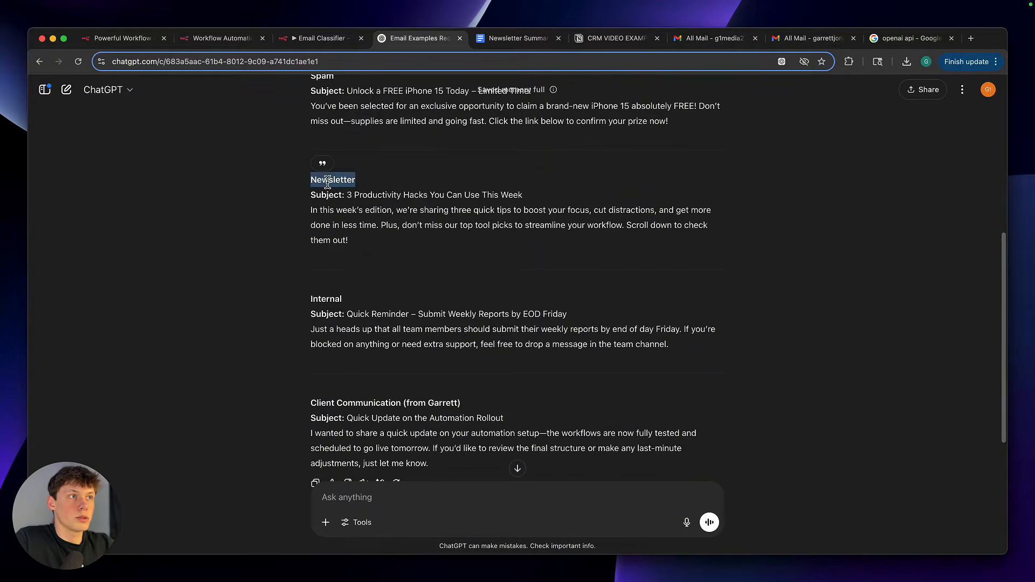
double_click(326, 298)
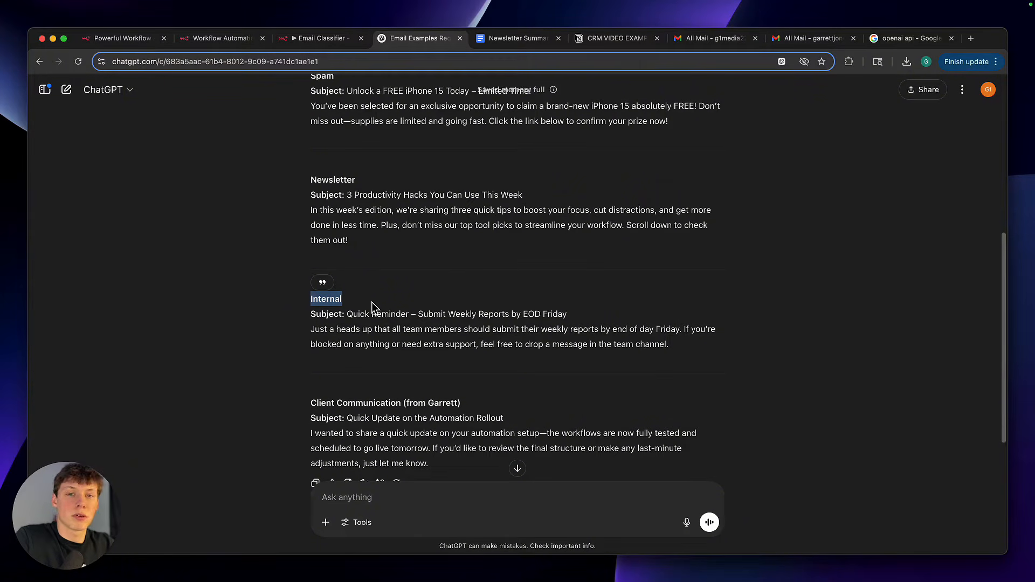
click(374, 305)
double_click(342, 302)
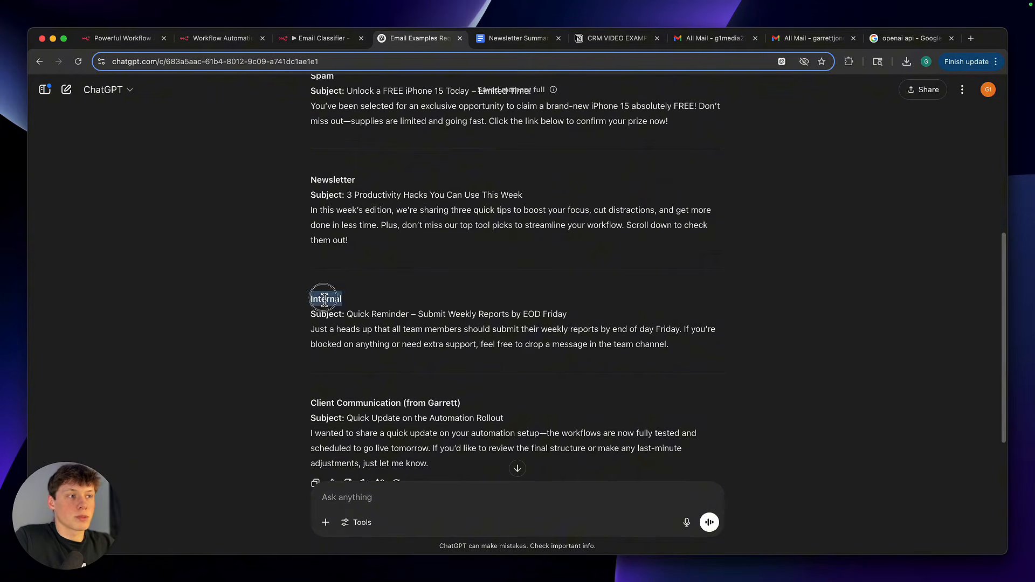
click(372, 332)
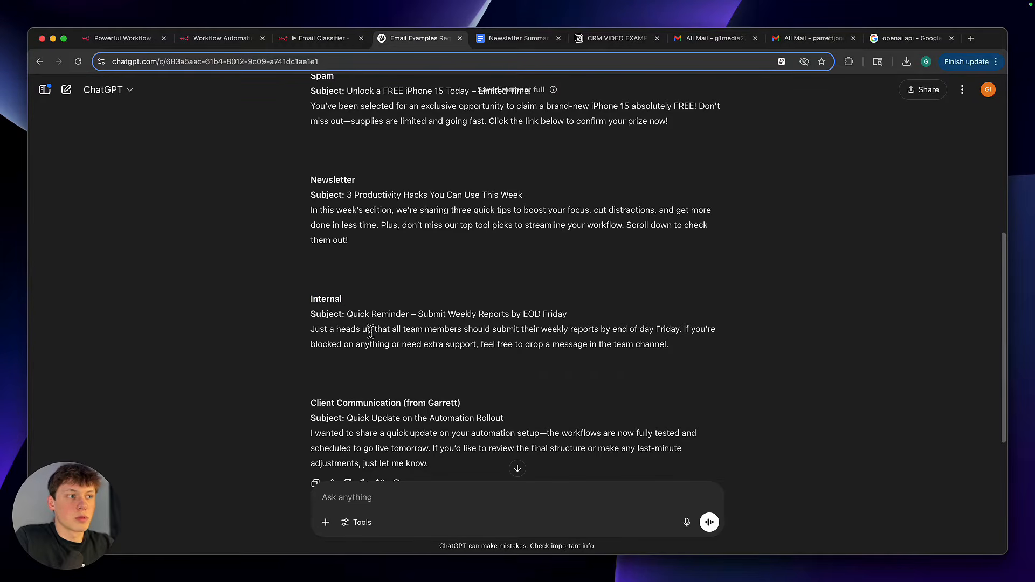
scroll(376, 351, down, 1)
drag(311, 382, 466, 390)
scroll(465, 393, down, 1)
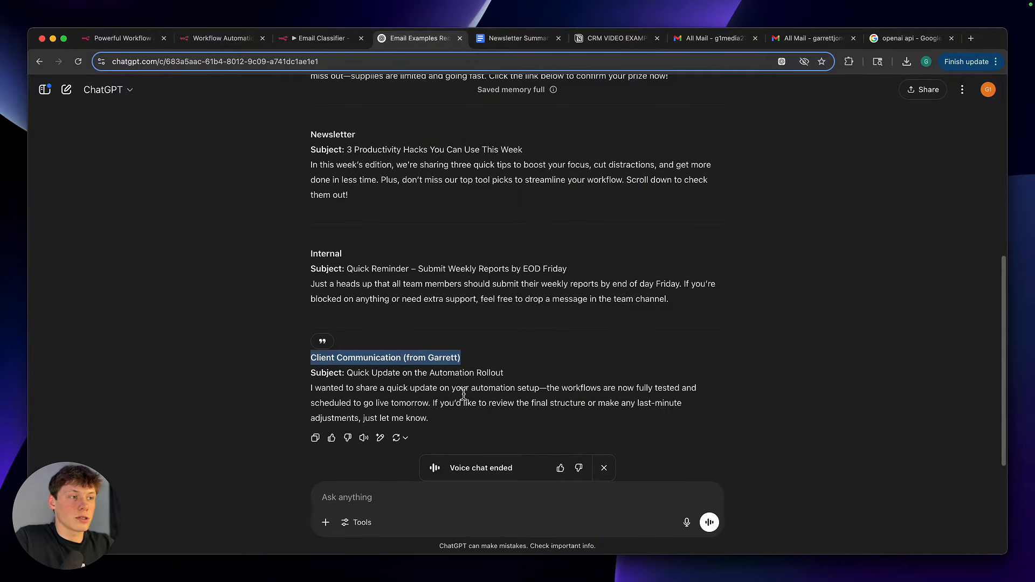
click(463, 393)
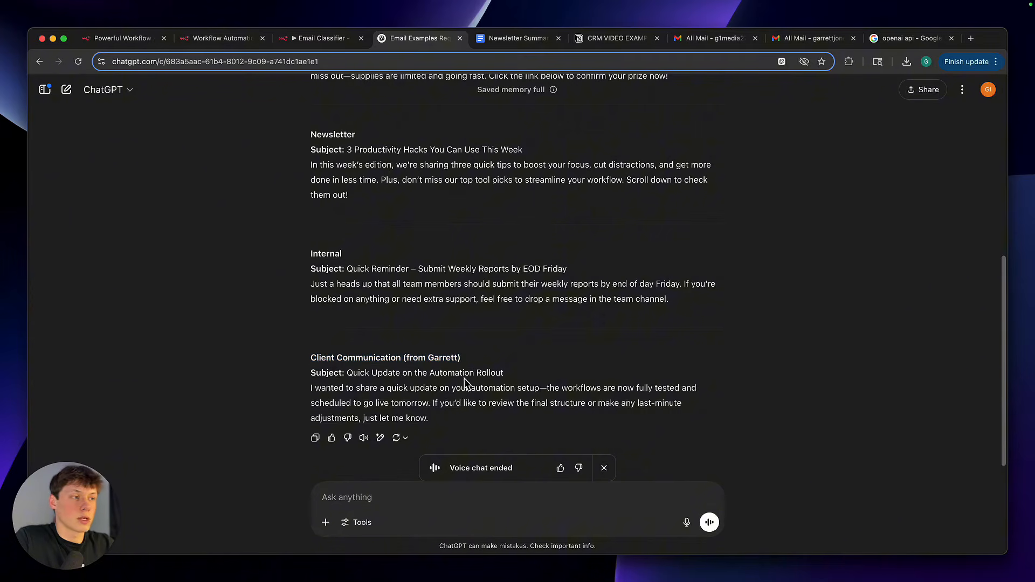
scroll(464, 391, up, 4)
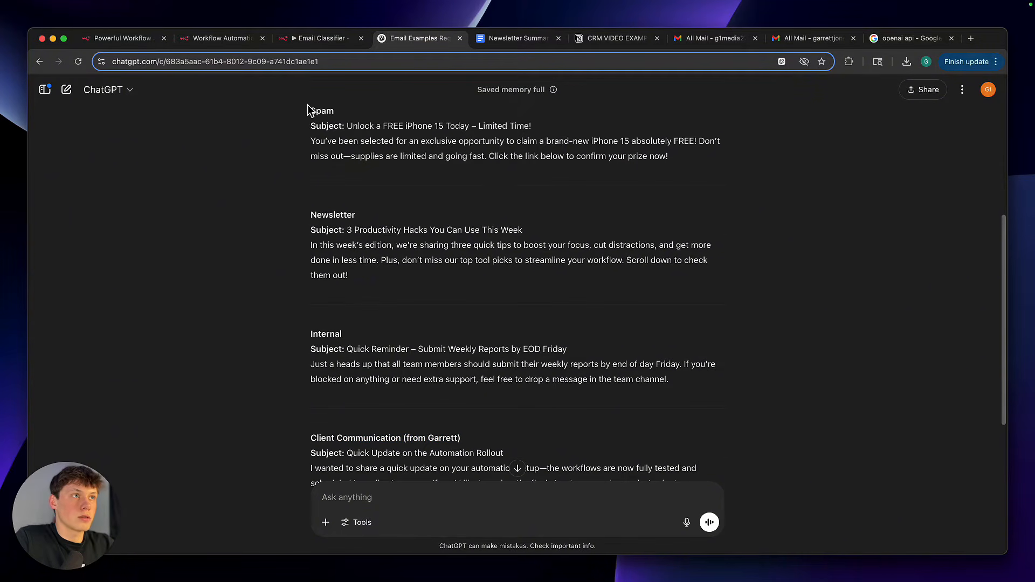
double_click(327, 142)
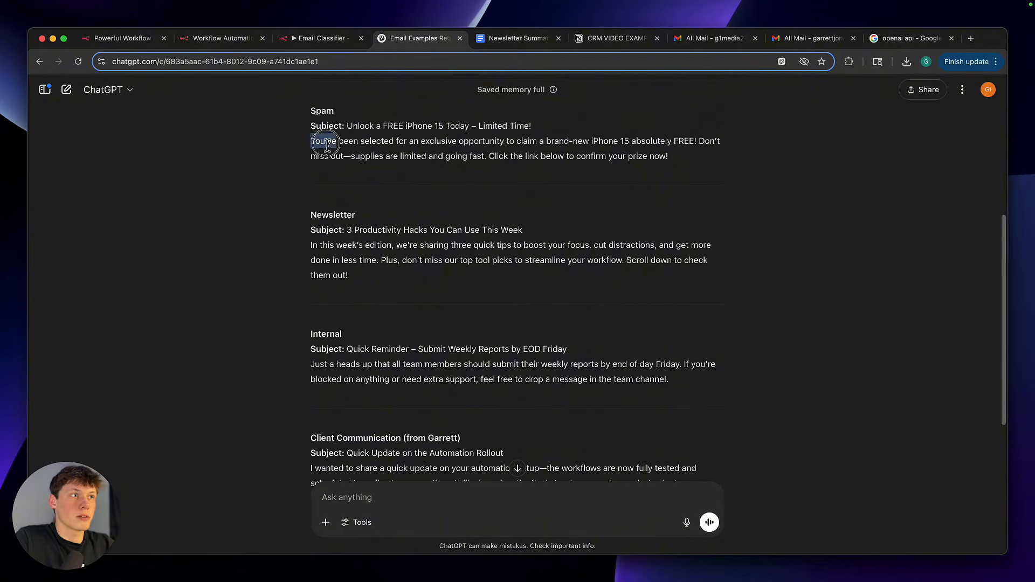
triple_click(328, 142)
click(370, 132)
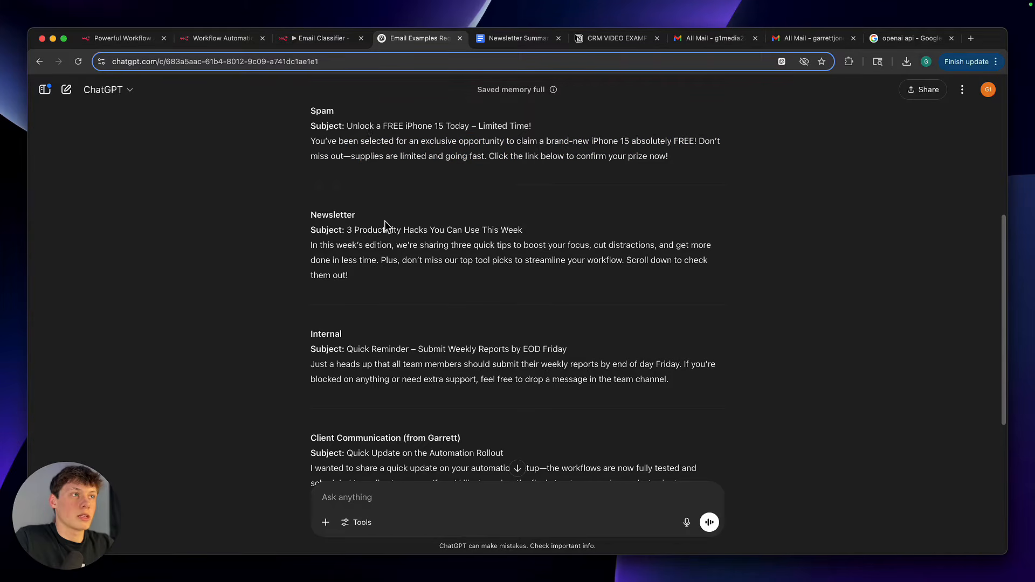
Draft the newsletter sample "3 Productivity Hacks You Can Use This Week" in Gmail, putting each sentence on its own line and entering the recipient's e-mail
drag(311, 230, 362, 277)
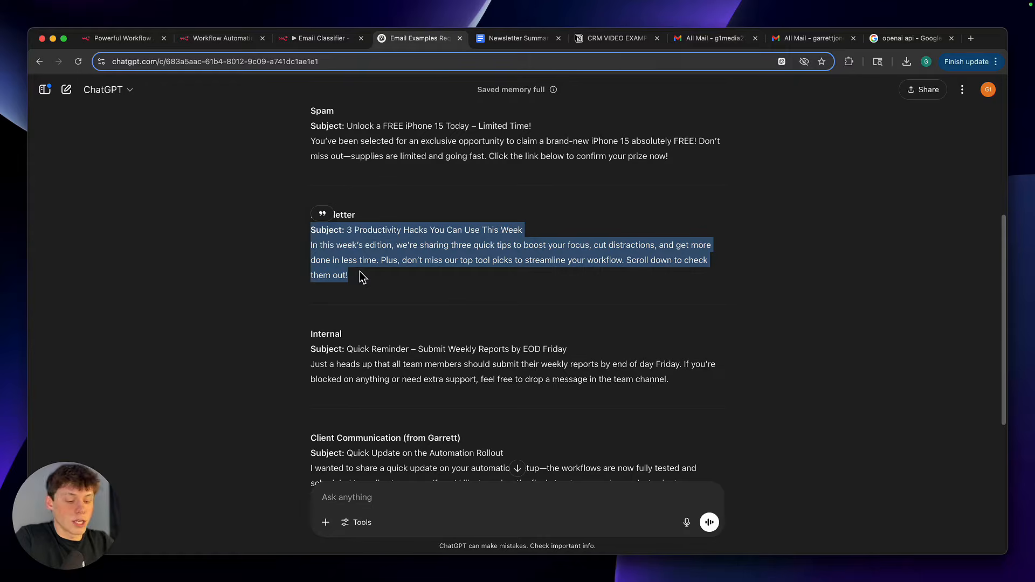
click(362, 277)
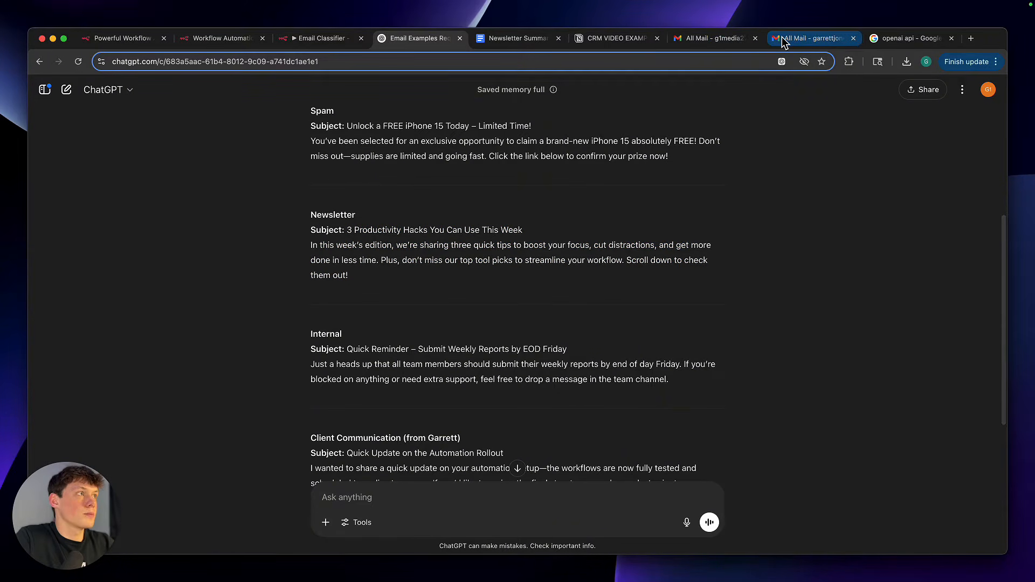
click(811, 37)
drag(288, 171, 145, 172)
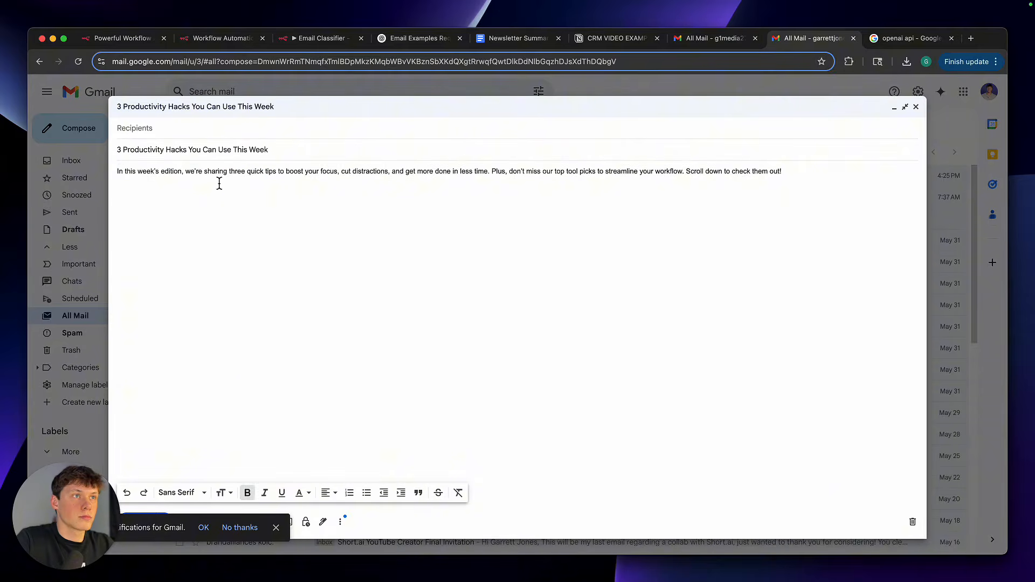
click(490, 171)
key(Return)
click(312, 183)
key(Return)
click(219, 133)
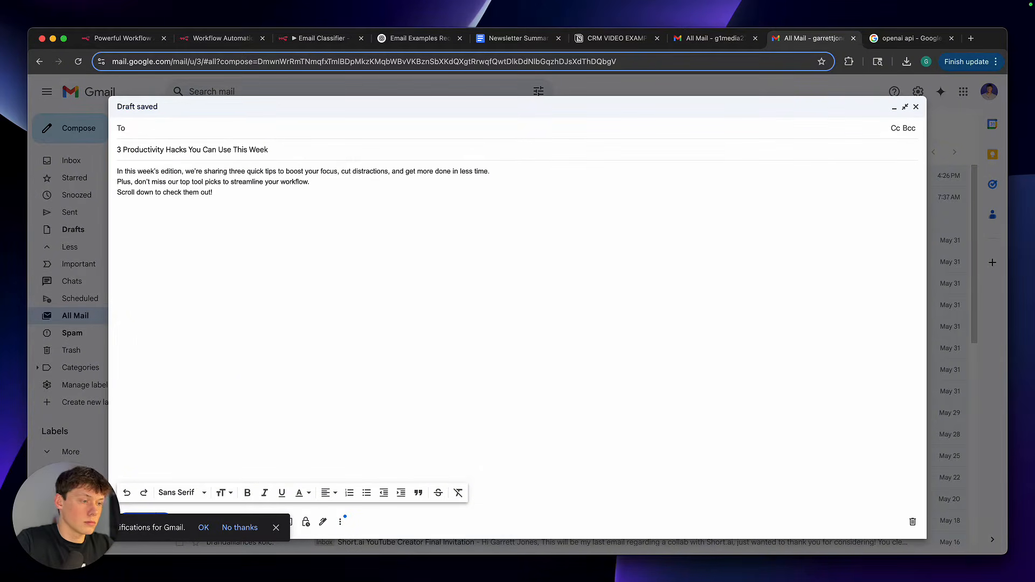
key(super+v)
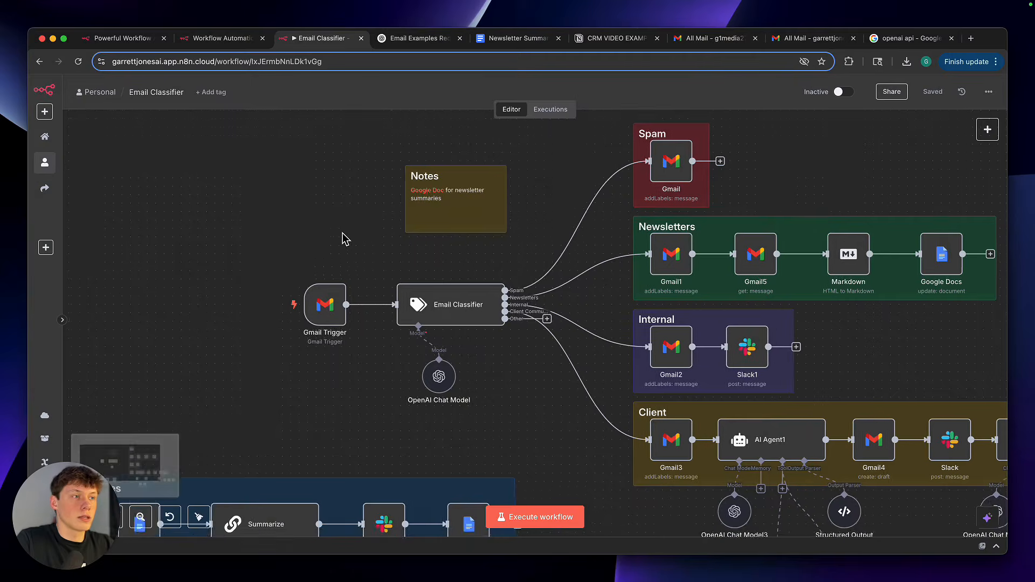
Open the Gmail Trigger node in the Email Classifier workflow, recheck the newsletter sample in ChatGPT, and fetch a test event
double_click(325, 295)
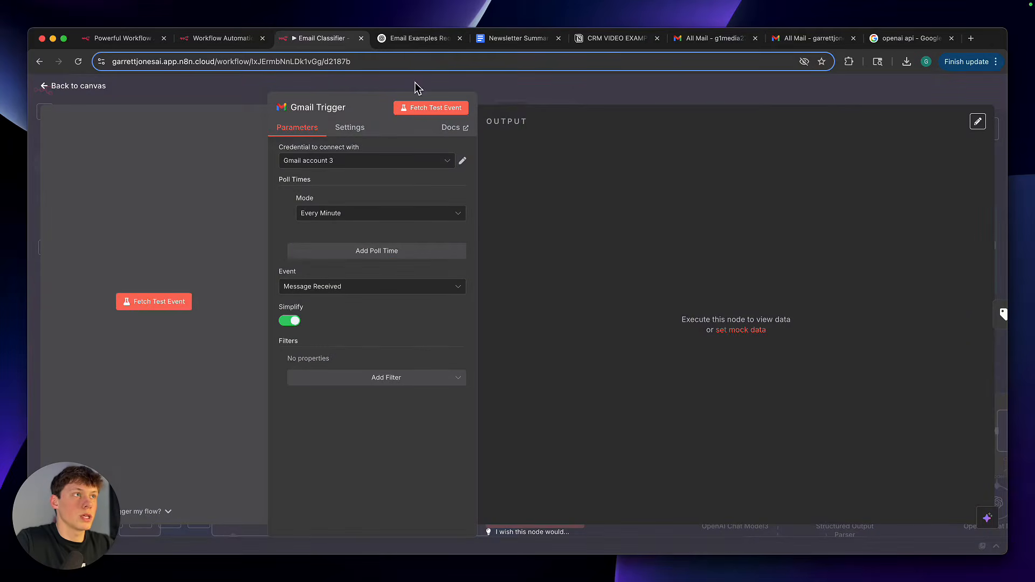
click(426, 38)
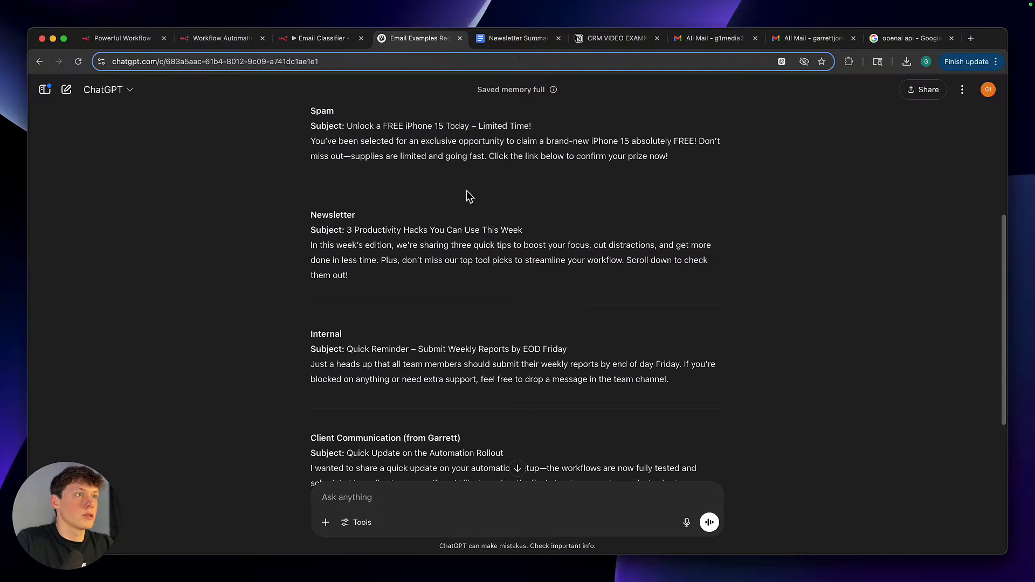
drag(313, 247, 393, 246)
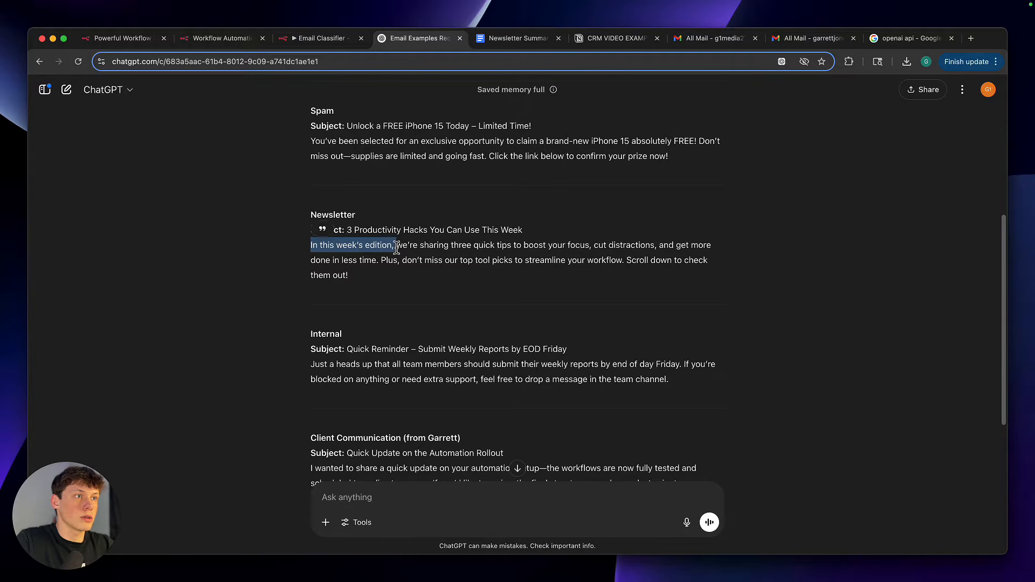
click(334, 45)
click(430, 110)
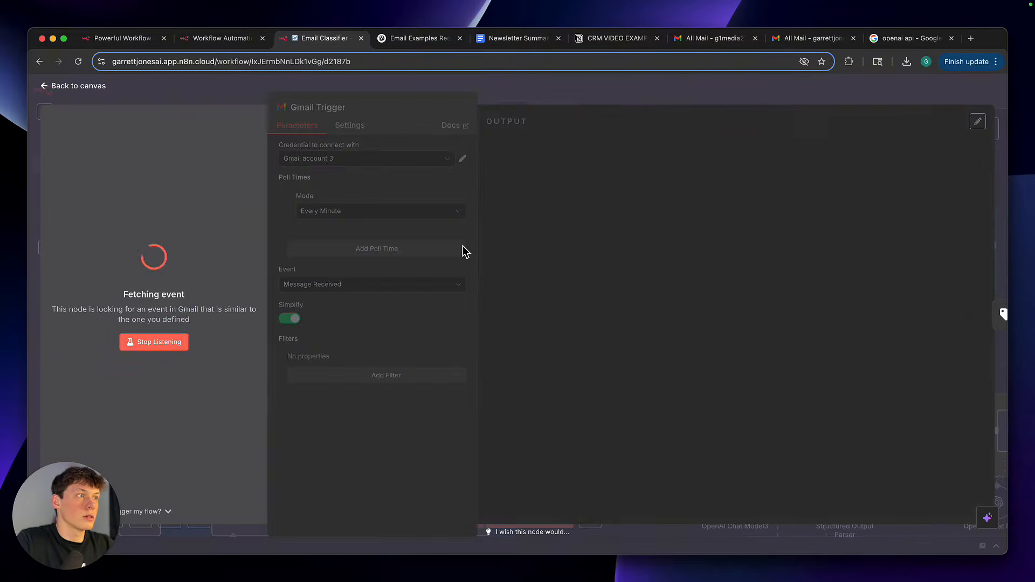
click(429, 108)
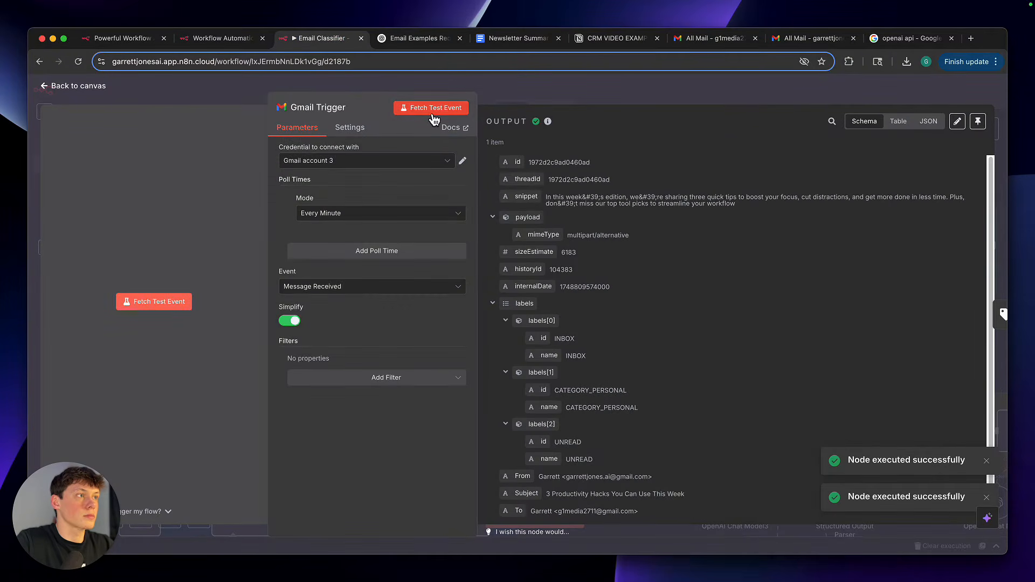
Check the email snippet in the Gmail Trigger output and close the node
drag(547, 198, 668, 195)
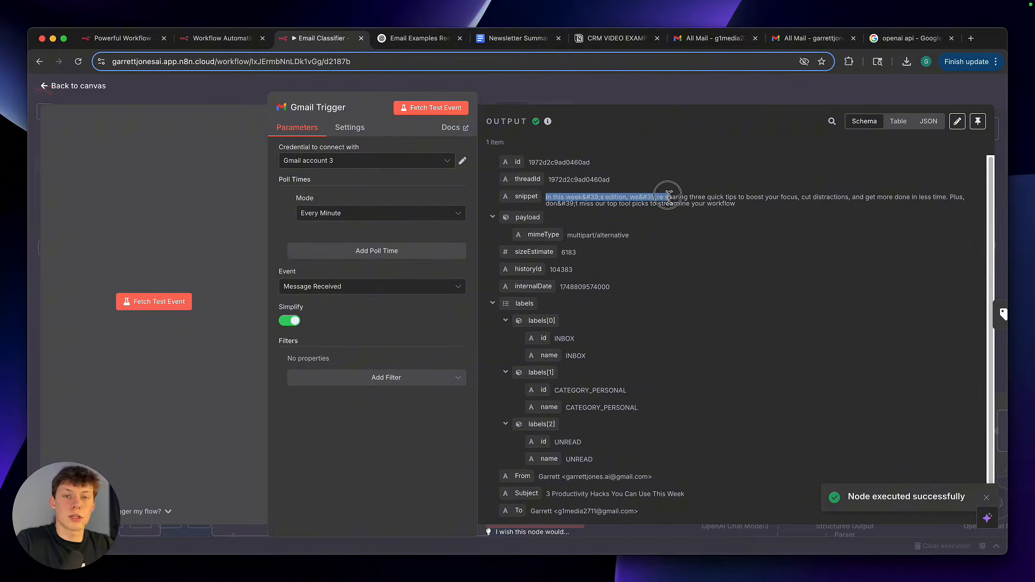
click(668, 195)
click(632, 97)
click(502, 354)
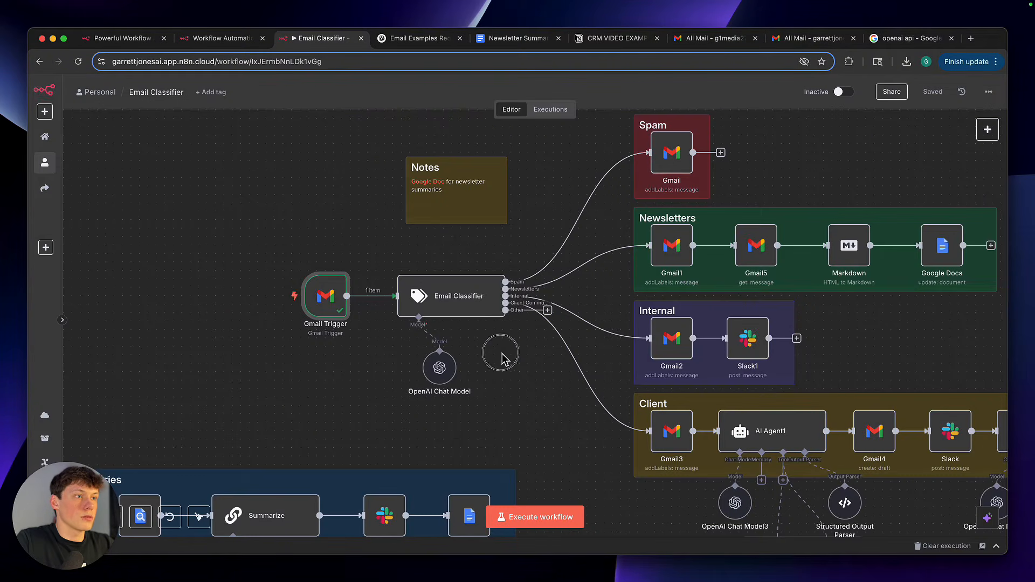
Execute the whole Email Classifier workflow
scroll(502, 353, right, 1)
scroll(503, 353, down, 3)
click(561, 519)
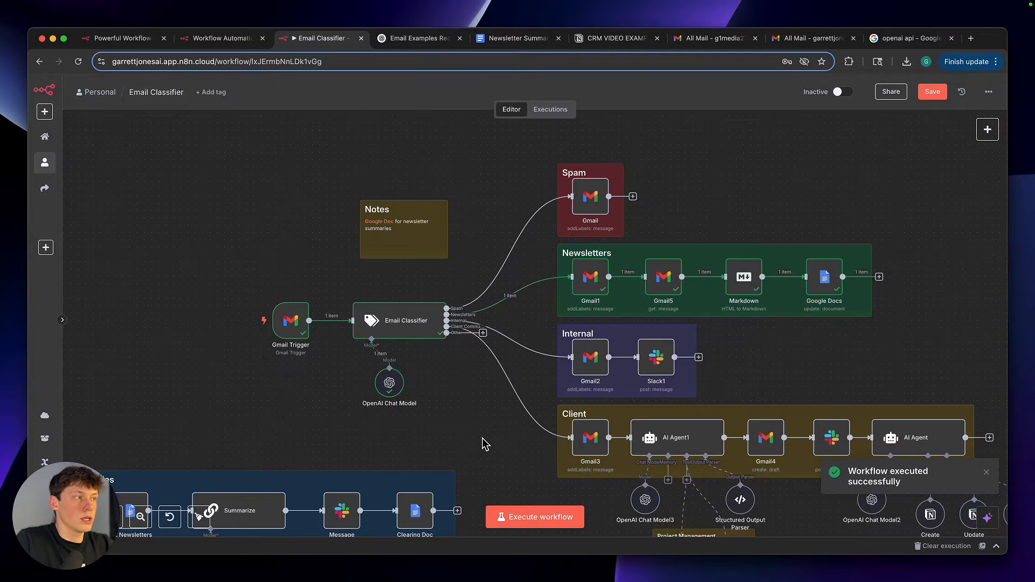
Examine the executed path from the Gmail Trigger through the Email Classifier's model and category outputs to the Newsletters branch
scroll(482, 437, up, 5)
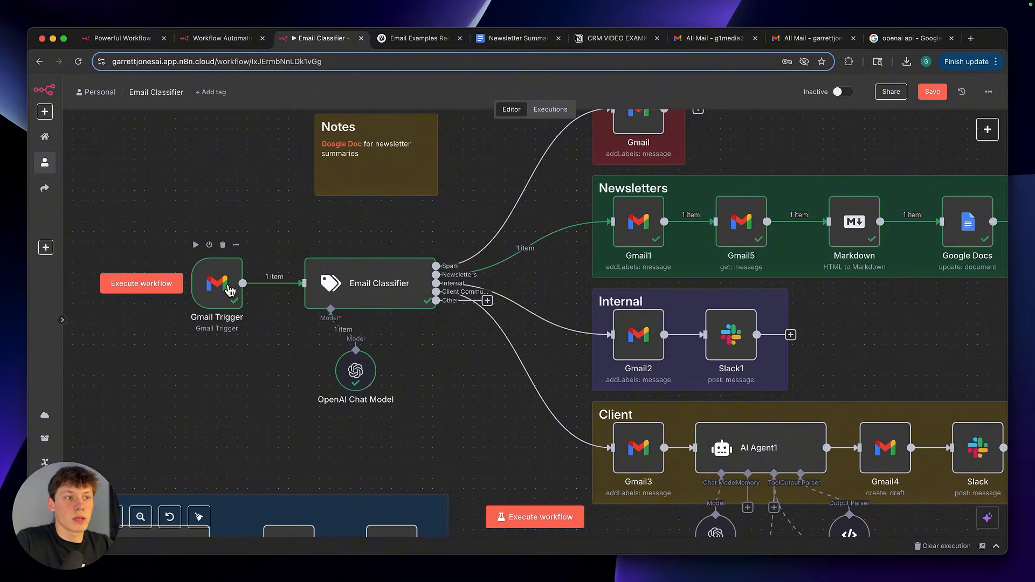
drag(271, 362, 171, 227)
click(305, 370)
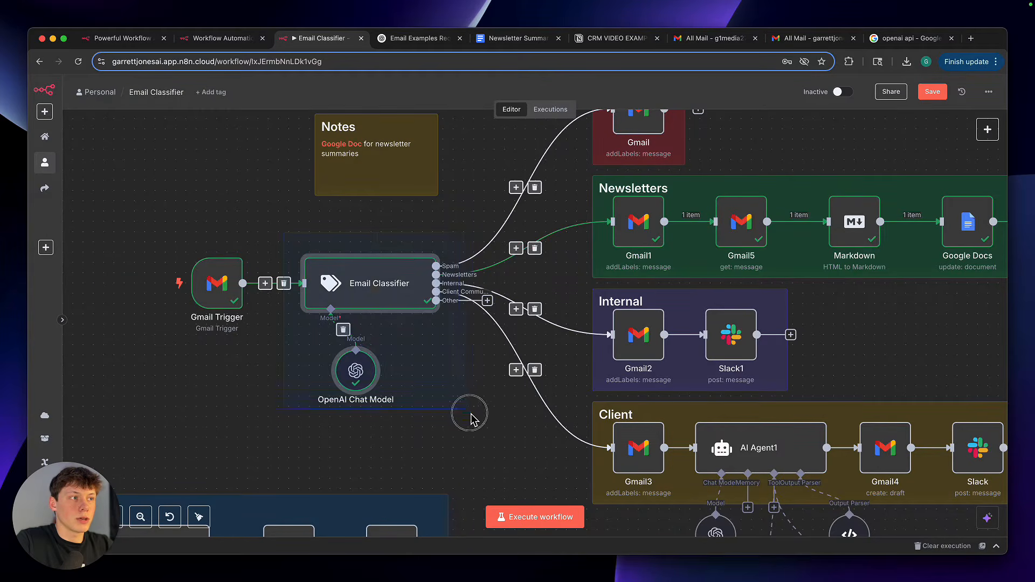
scroll(476, 291, up, 1)
scroll(476, 292, up, 3)
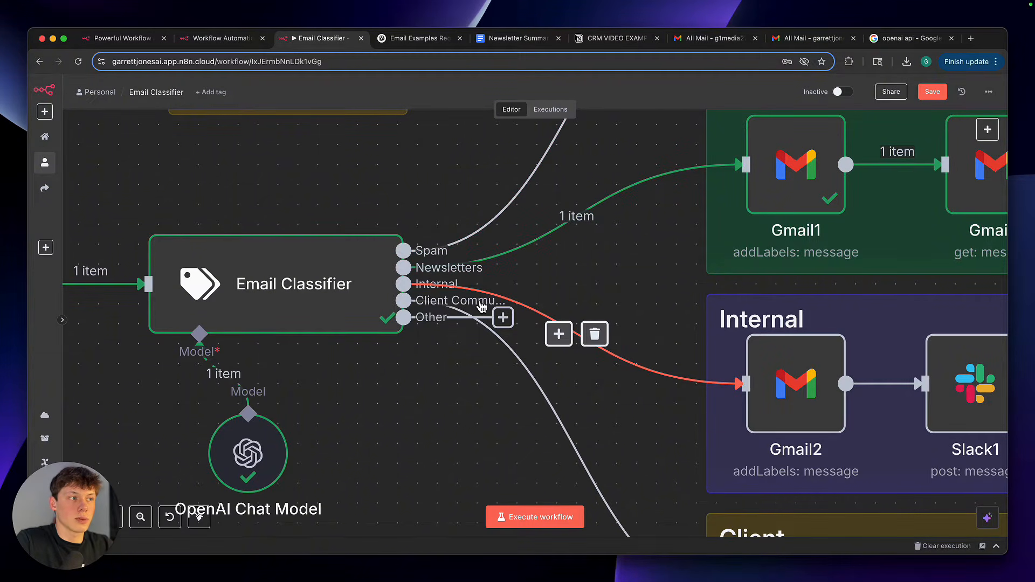
click(507, 326)
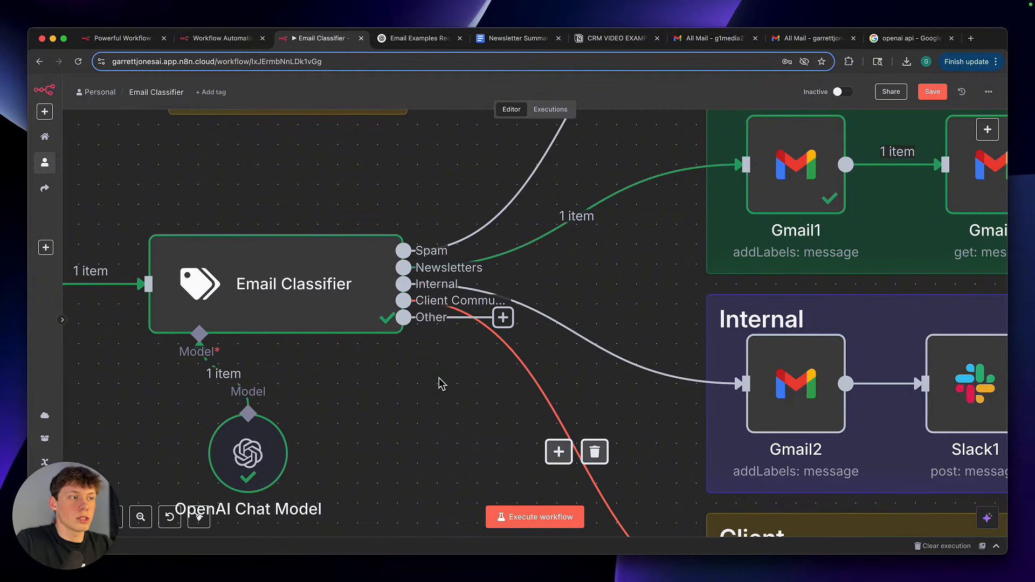
scroll(441, 384, down, 3)
scroll(441, 384, down, 2)
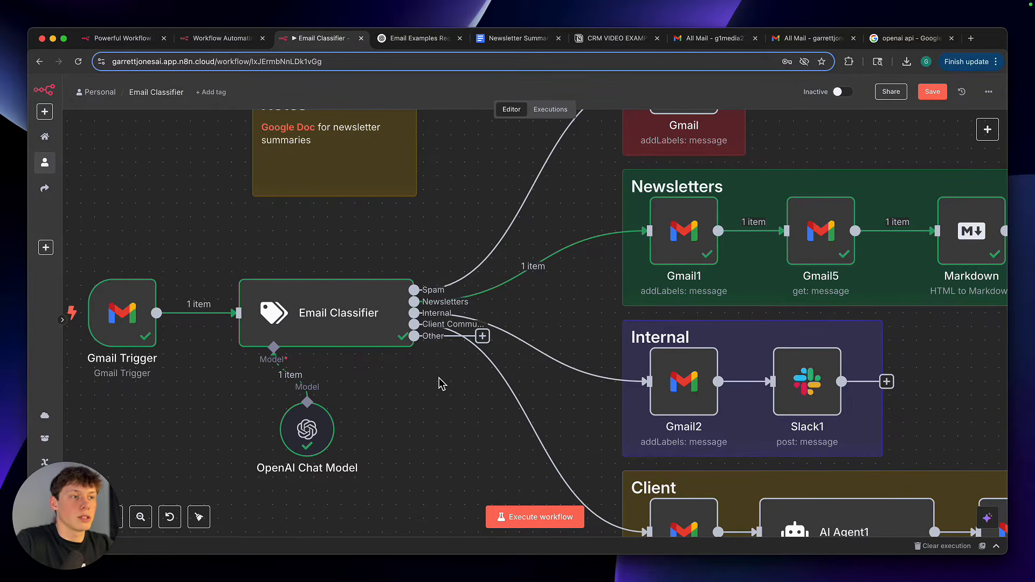
scroll(441, 384, down, 5)
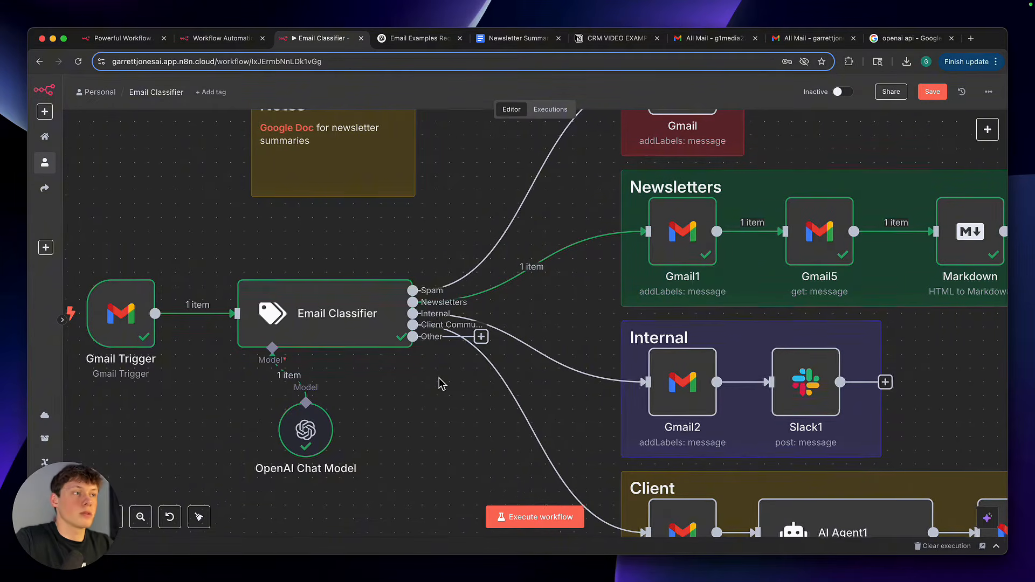
scroll(441, 384, up, 1)
scroll(441, 384, right, 2)
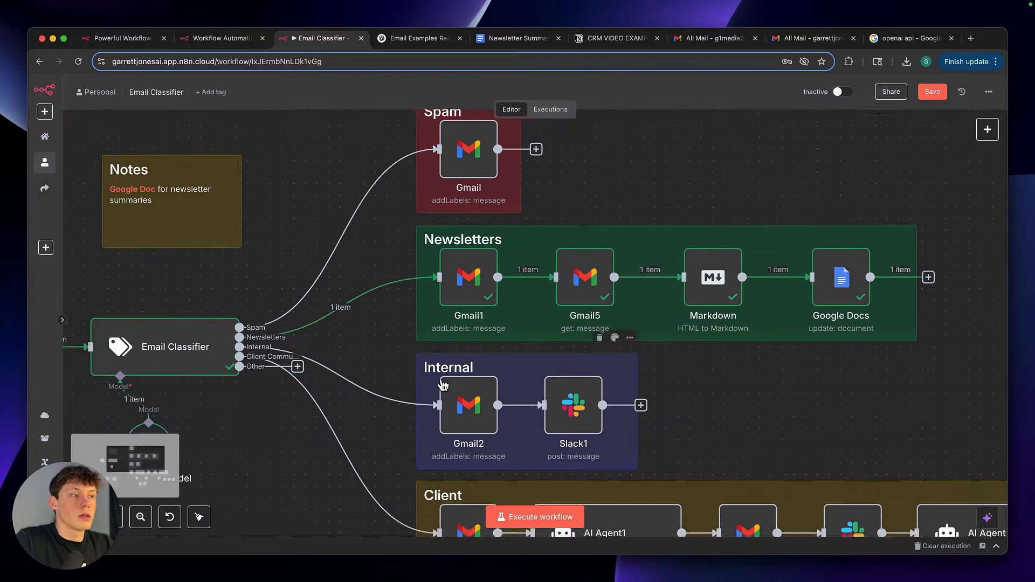
Check the label settings of the Gmail1 node in the Newsletters branch and the Gmail node in the Spam branch, closing both nodes
scroll(441, 384, up, 2)
scroll(546, 373, right, 1)
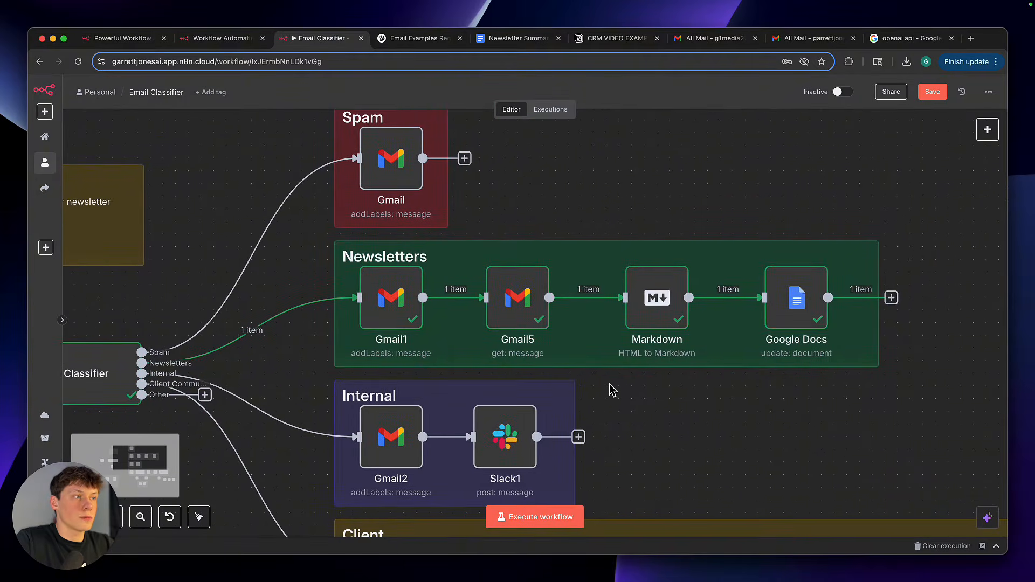
scroll(613, 391, up, 5)
scroll(613, 390, right, 1)
scroll(613, 391, up, 2)
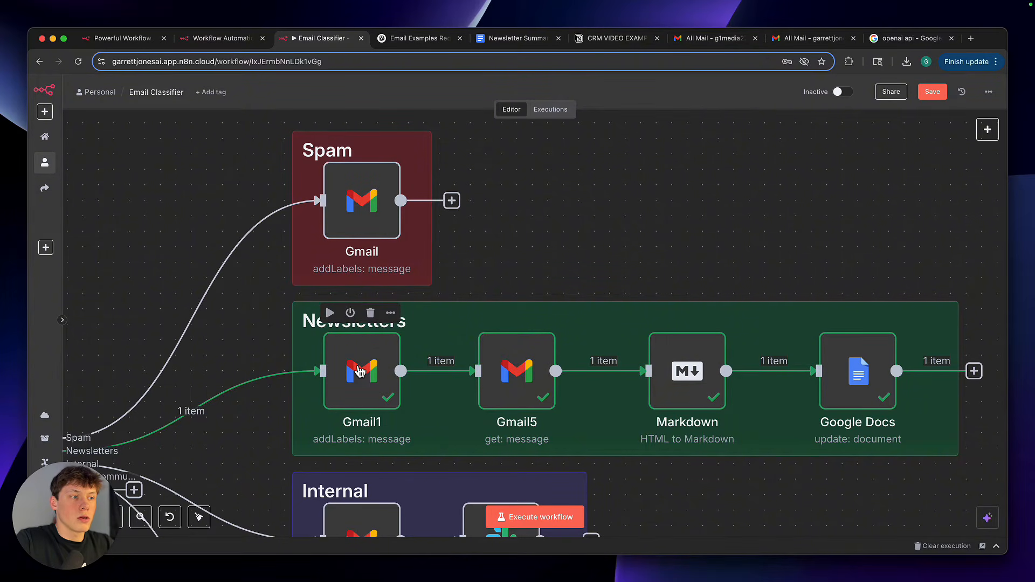
double_click(360, 371)
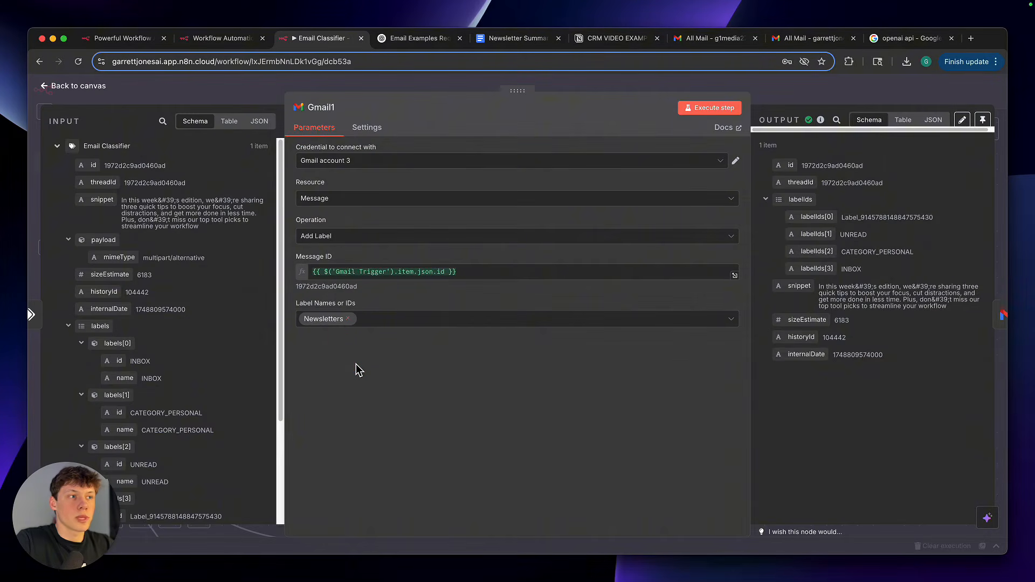
click(372, 322)
click(390, 308)
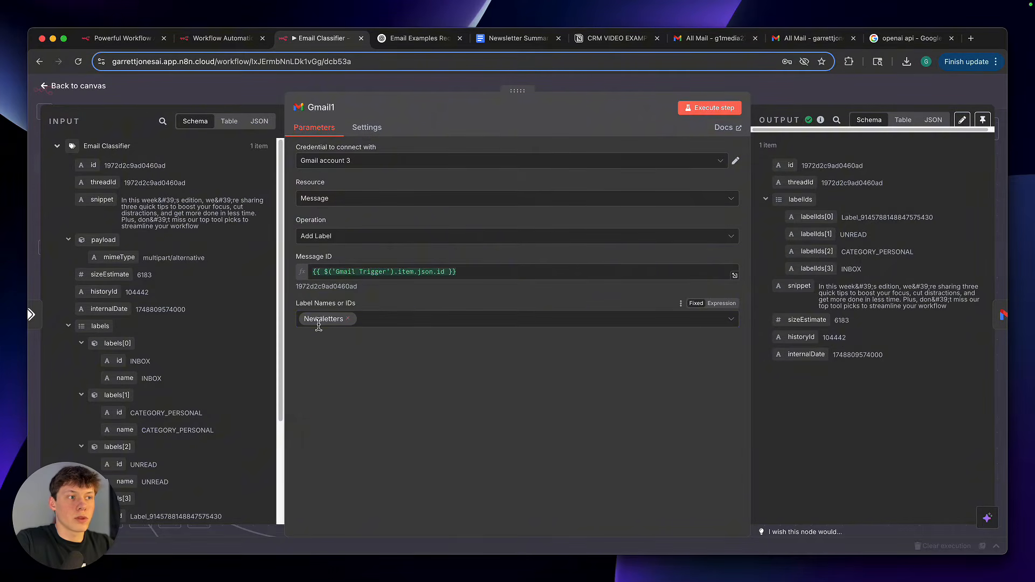
click(763, 101)
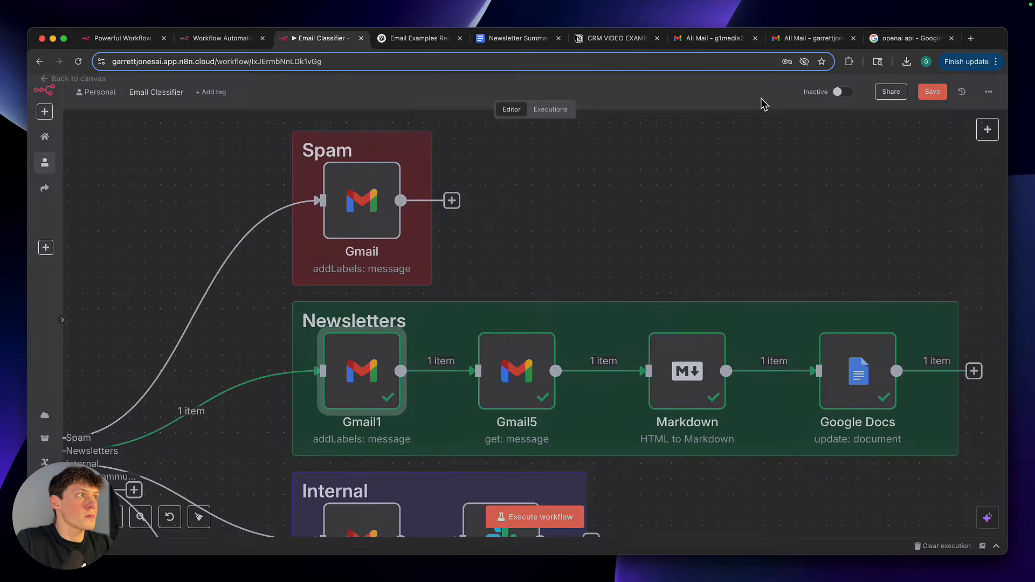
double_click(374, 218)
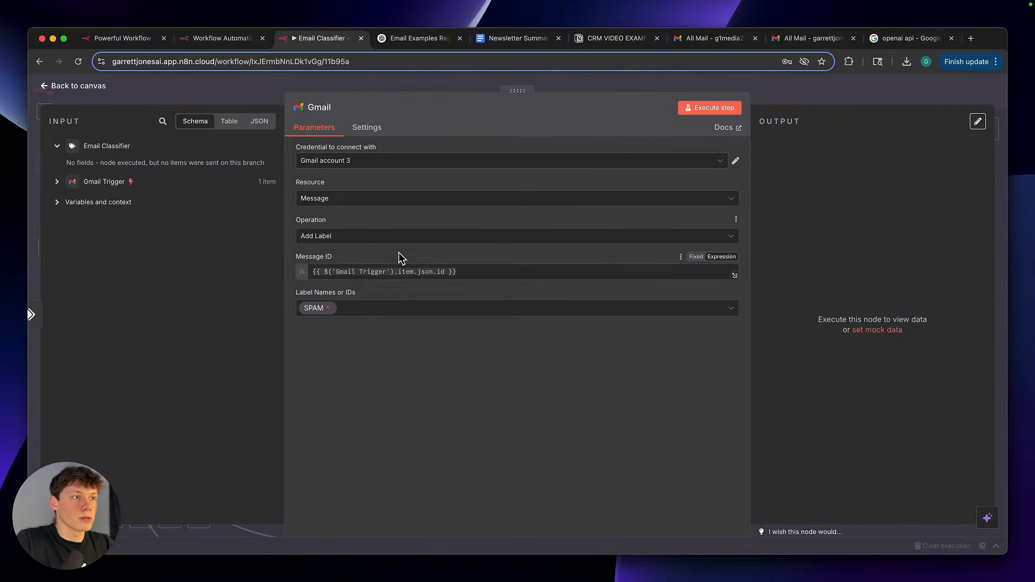
click(772, 99)
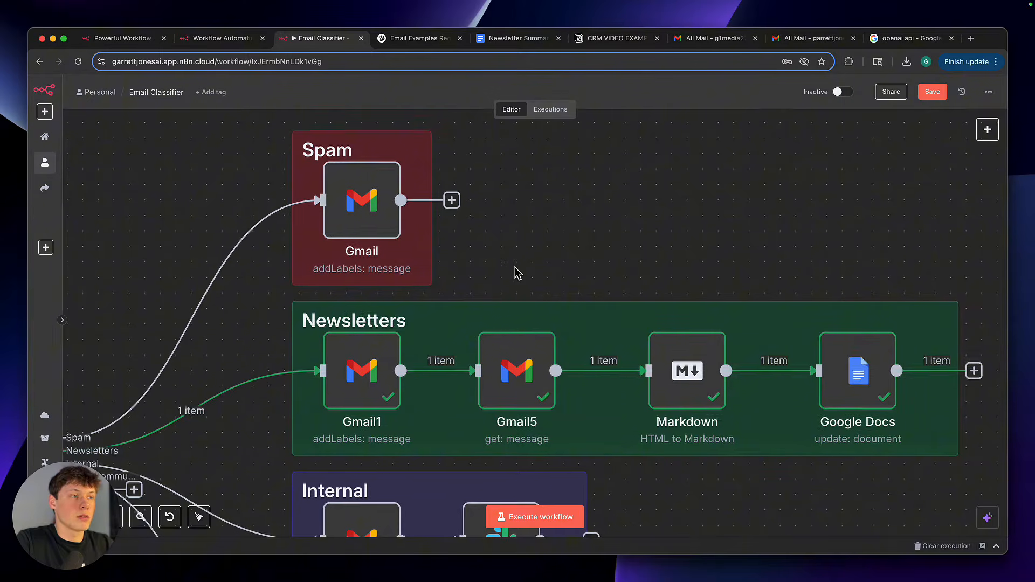
Examine the Gmail5 and Markdown nodes in the Newsletters branch
scroll(518, 270, down, 5)
scroll(518, 274, up, 5)
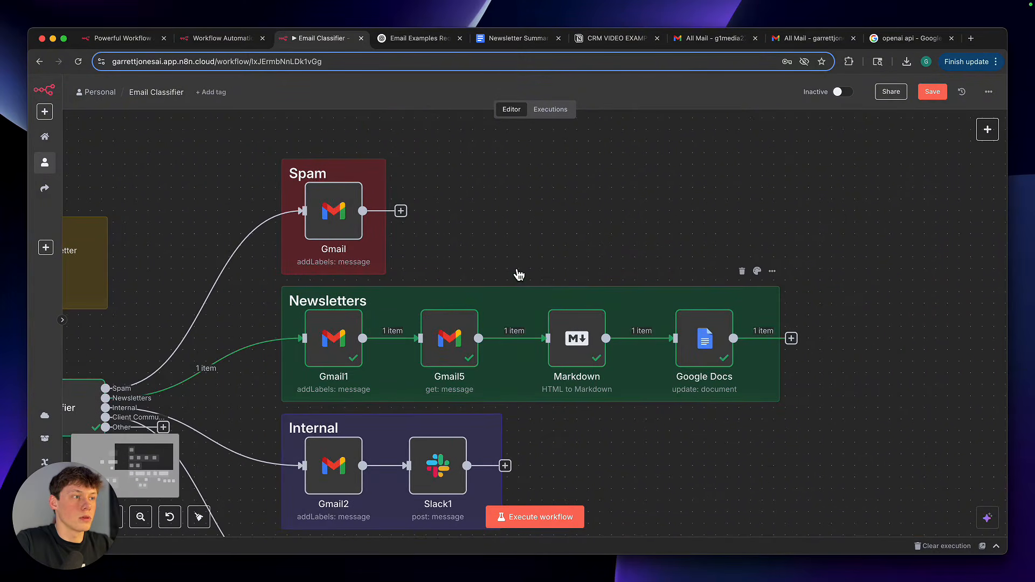
scroll(519, 275, up, 2)
scroll(519, 275, right, 2)
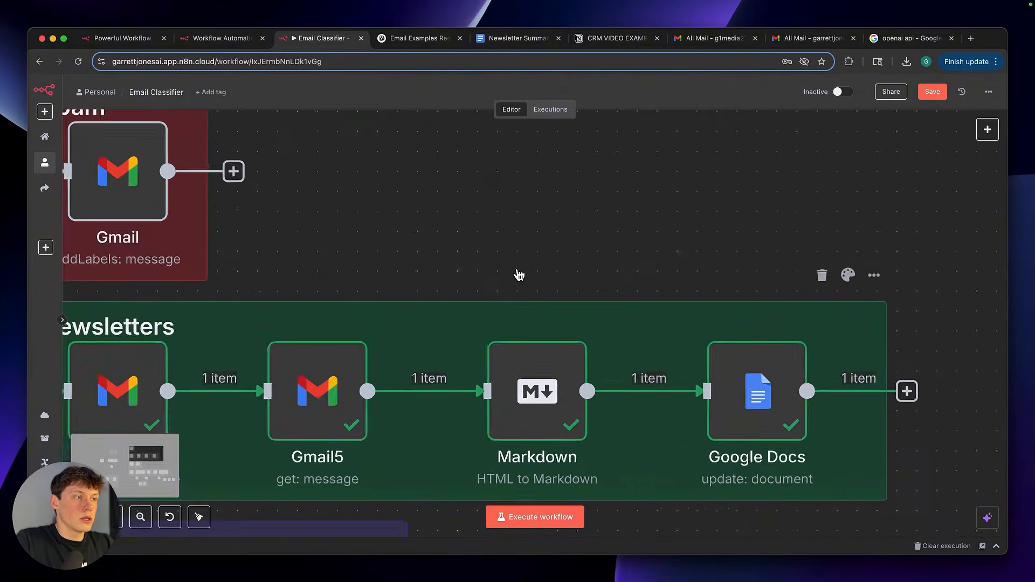
scroll(519, 275, down, 3)
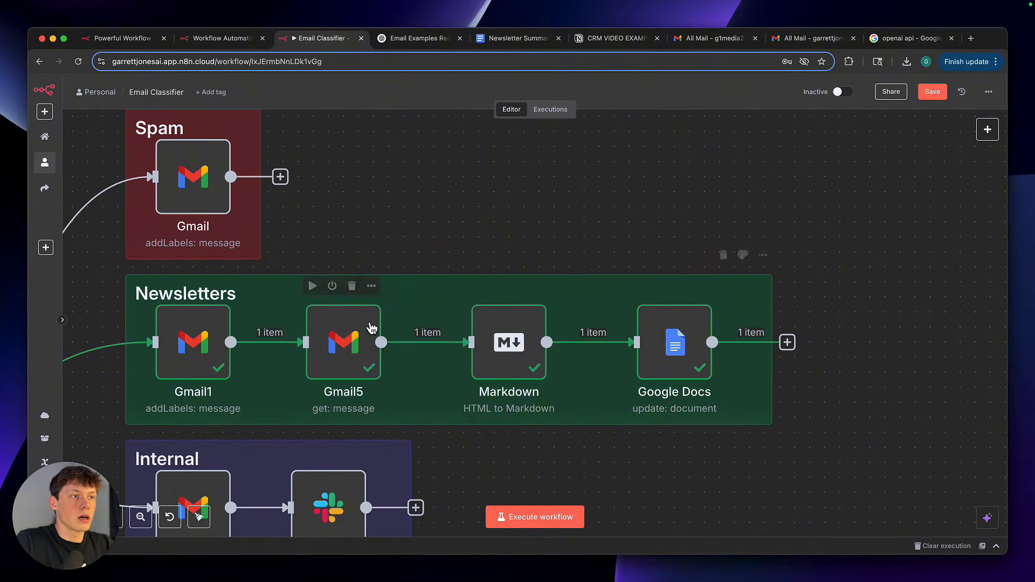
drag(297, 236, 571, 436)
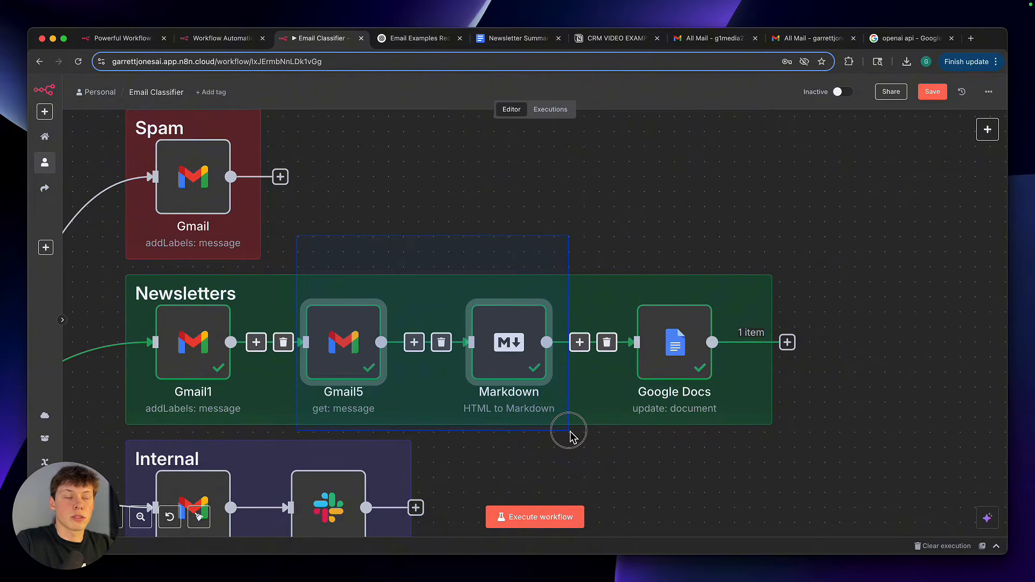
click(573, 438)
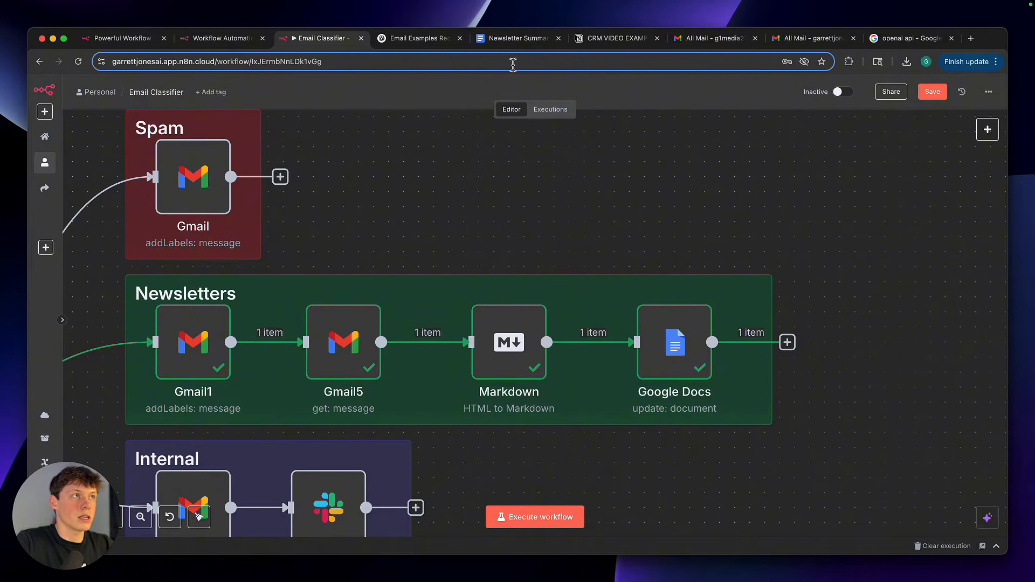
Review the second newsletter entry in the Newsletter Summary document in Google Docs
click(513, 42)
scroll(457, 296, down, 2)
scroll(457, 295, up, 1)
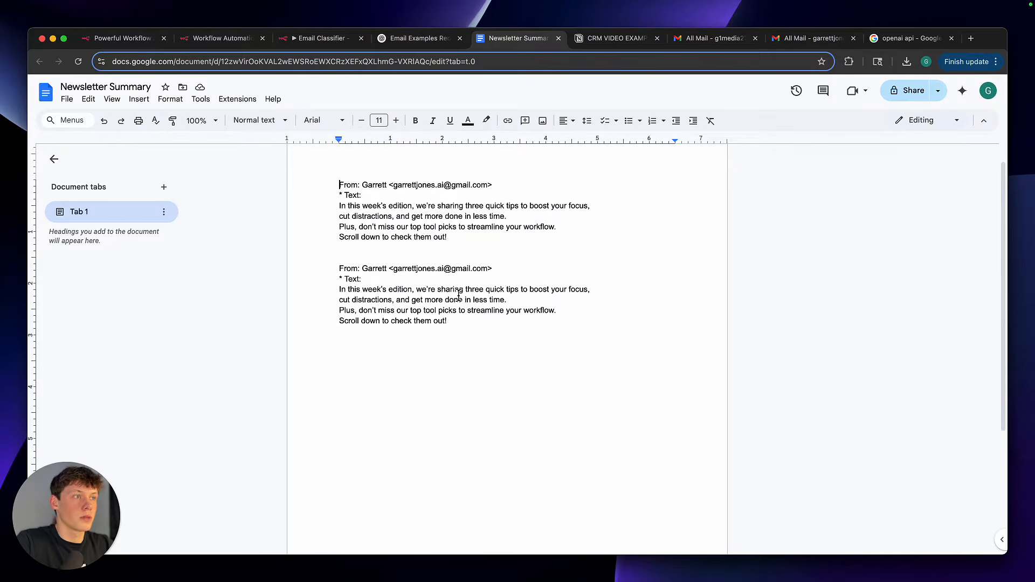
click(491, 320)
drag(490, 321, 342, 268)
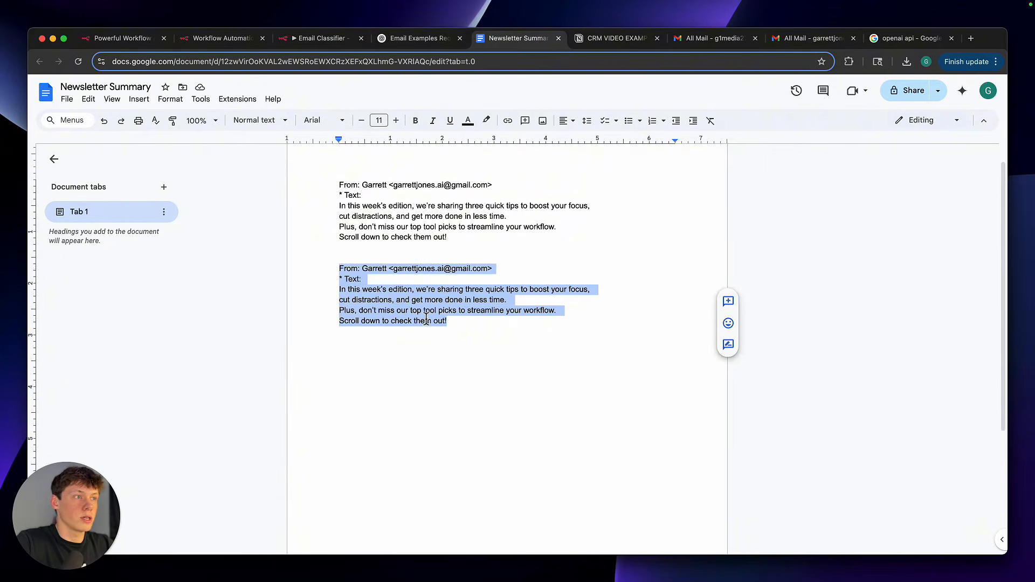
click(483, 351)
Return to the Email Classifier workflow and examine the Newsletter Summaries flow from Schedule Trigger through Get Newsletters and Summarize to Message
click(323, 39)
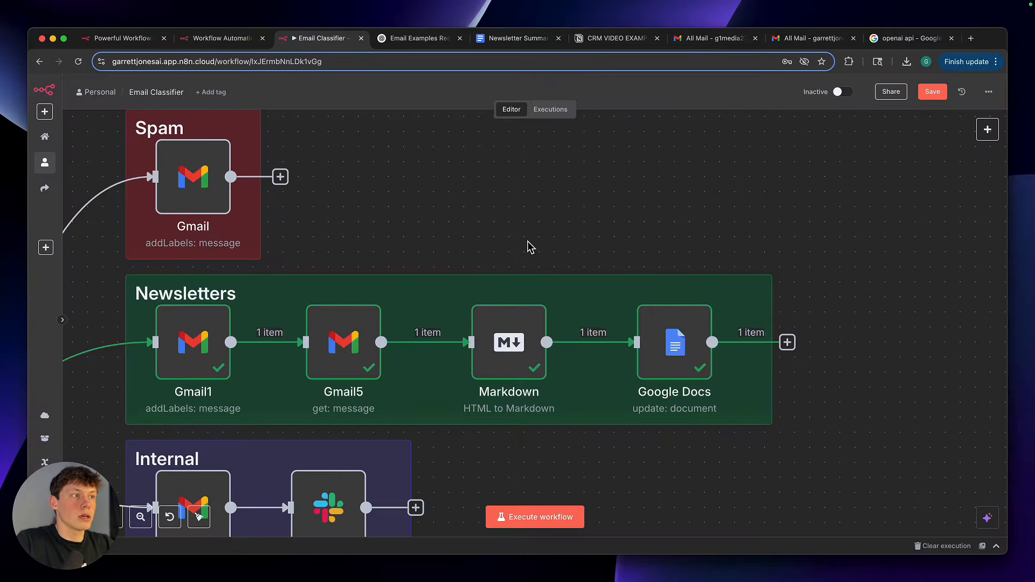
scroll(528, 242, down, 5)
scroll(528, 242, left, 4)
scroll(528, 241, down, 1)
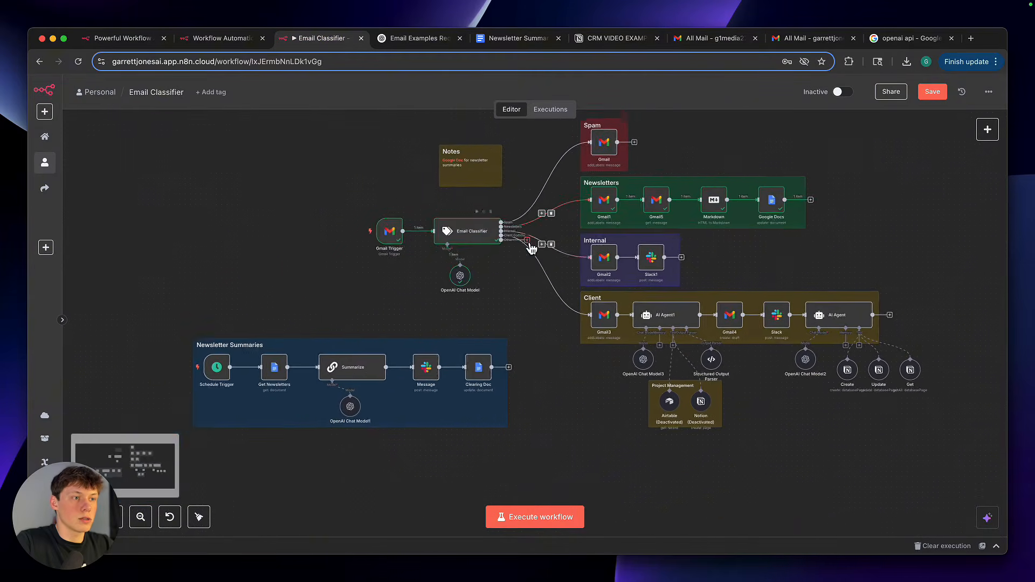
scroll(529, 245, up, 4)
scroll(529, 245, left, 4)
scroll(528, 245, down, 2)
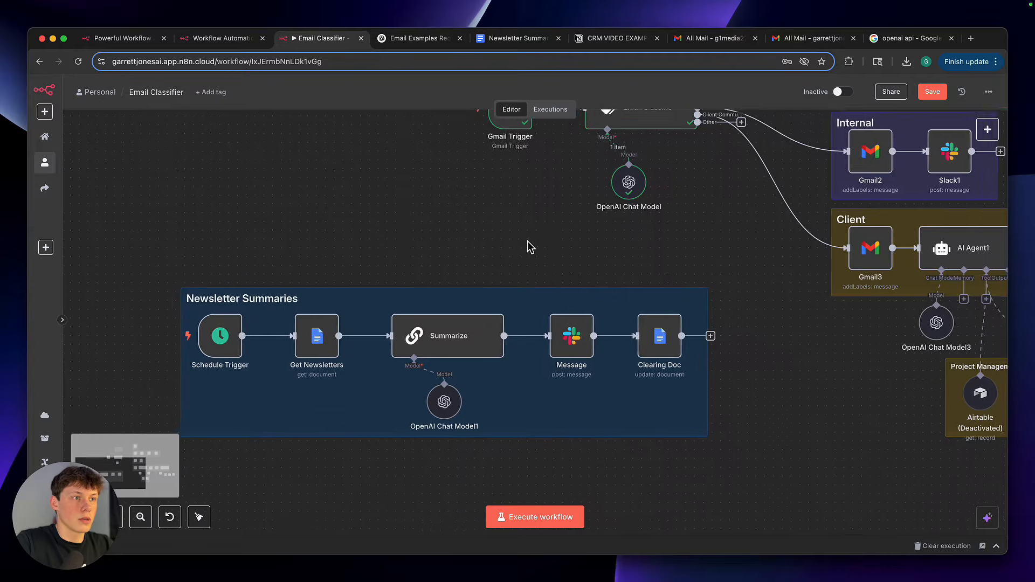
scroll(528, 241, left, 1)
scroll(528, 242, down, 1)
scroll(528, 241, up, 2)
scroll(528, 242, down, 1)
scroll(528, 241, left, 1)
scroll(528, 241, down, 1)
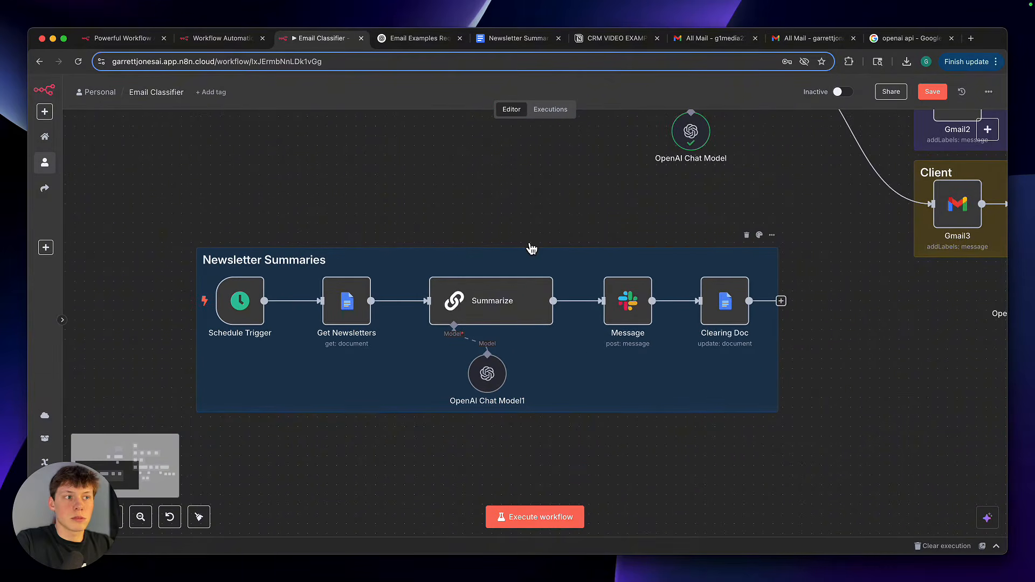
scroll(532, 249, up, 1)
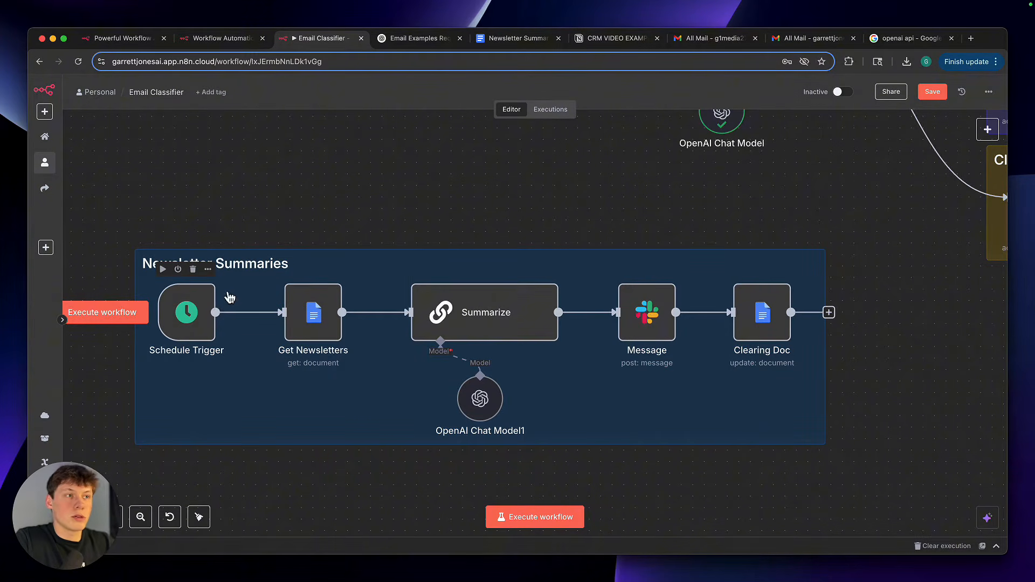
drag(254, 196, 370, 381)
drag(384, 216, 594, 454)
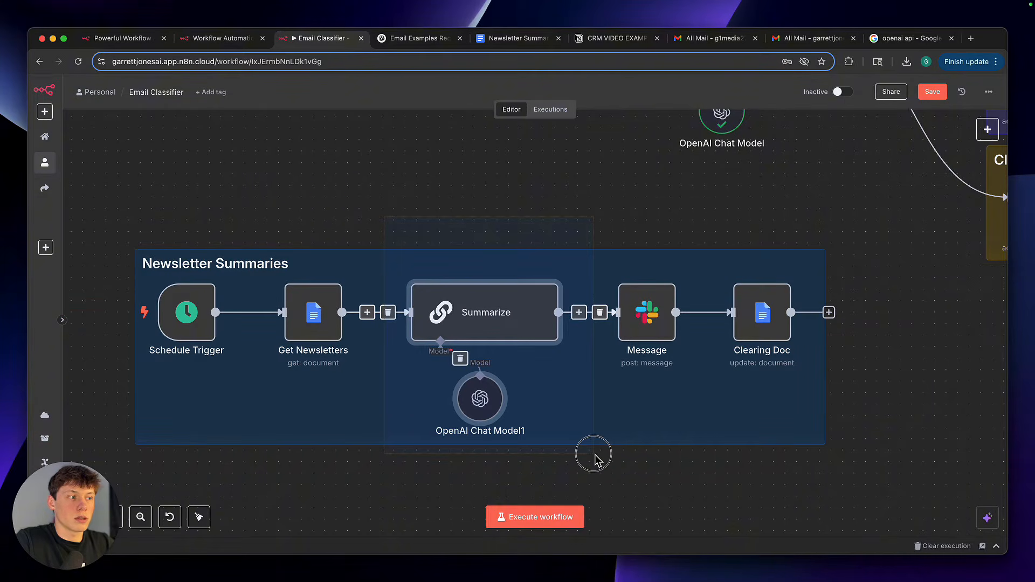
click(637, 488)
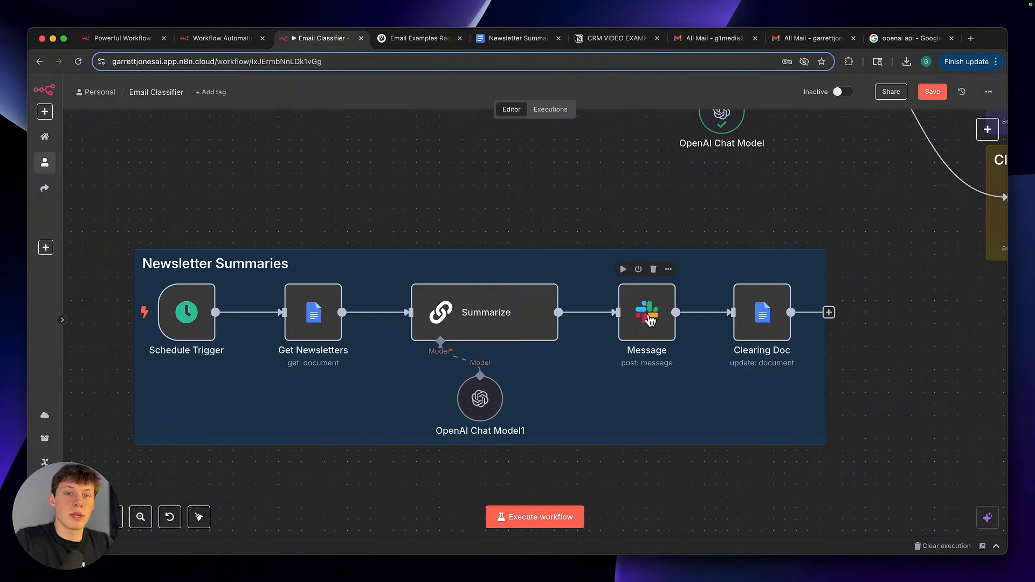
click(639, 237)
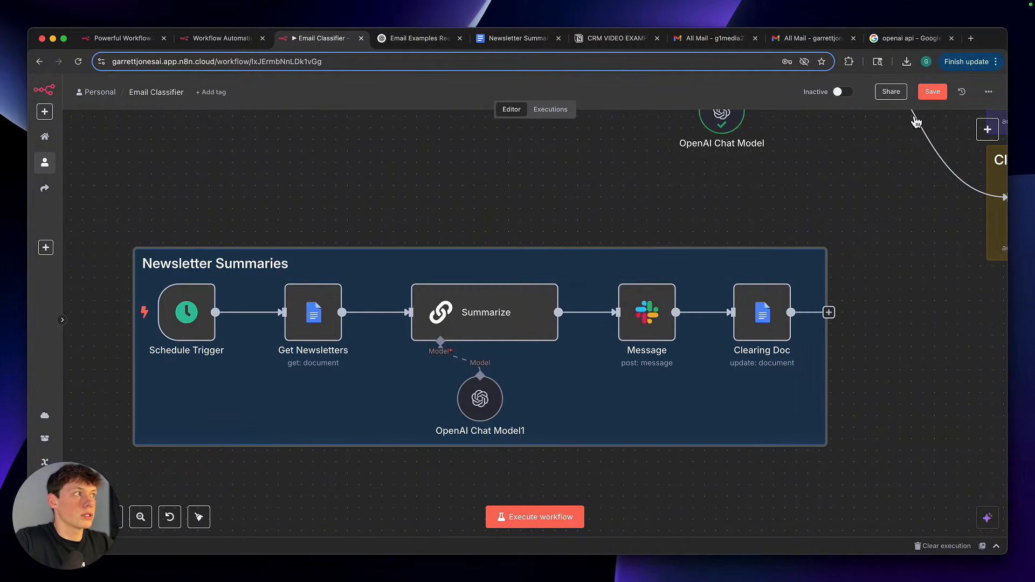
Save the workflow and execute the Schedule Trigger, Get Newsletters, Summarize and Message nodes one after another
click(933, 96)
click(163, 269)
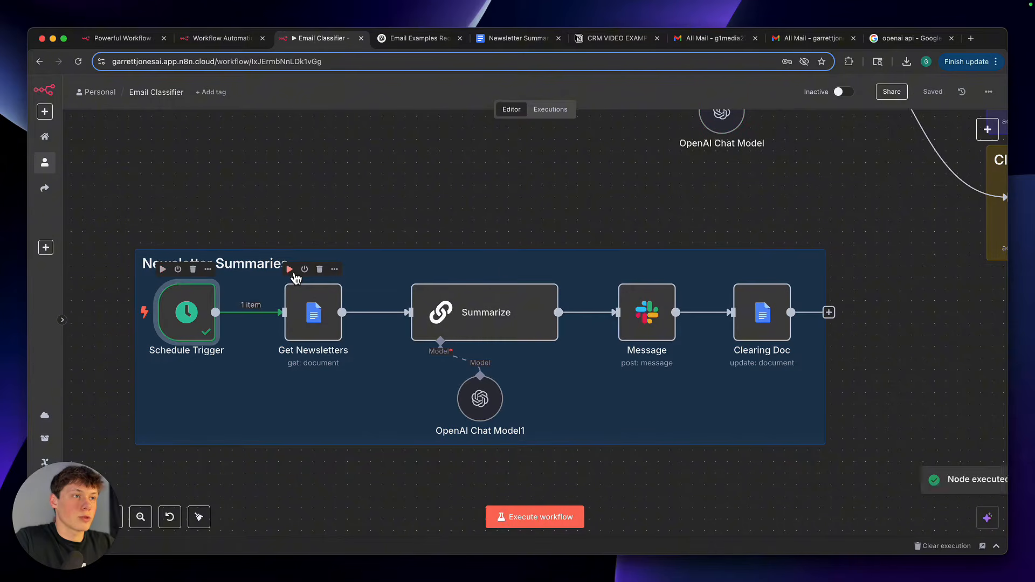
click(290, 270)
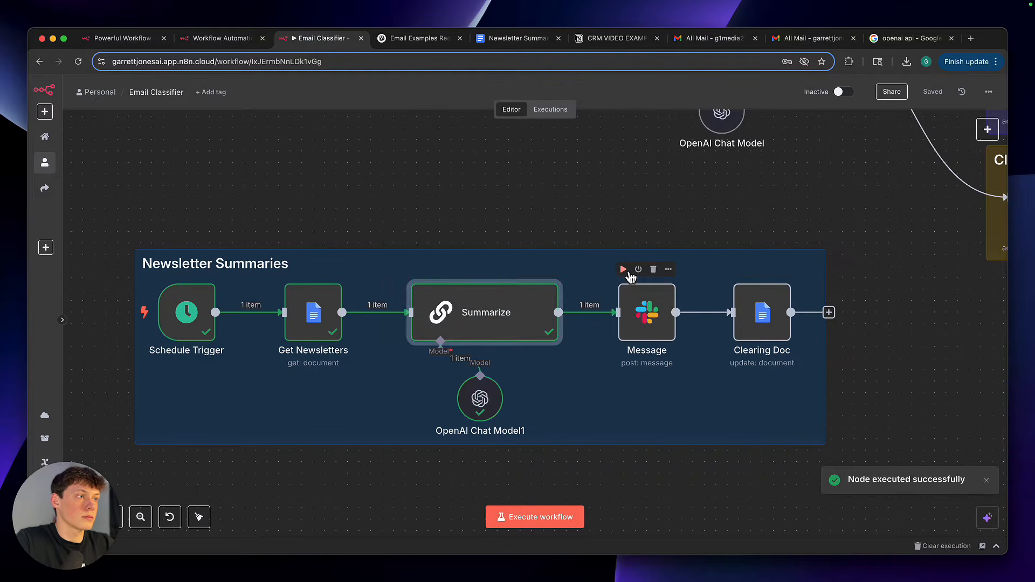
click(627, 274)
Switch to Slack, read the heading and bullet points of today's n8n-connection newsletter summary, and return to the n8n workflow
key(super+Tab)
click(733, 218)
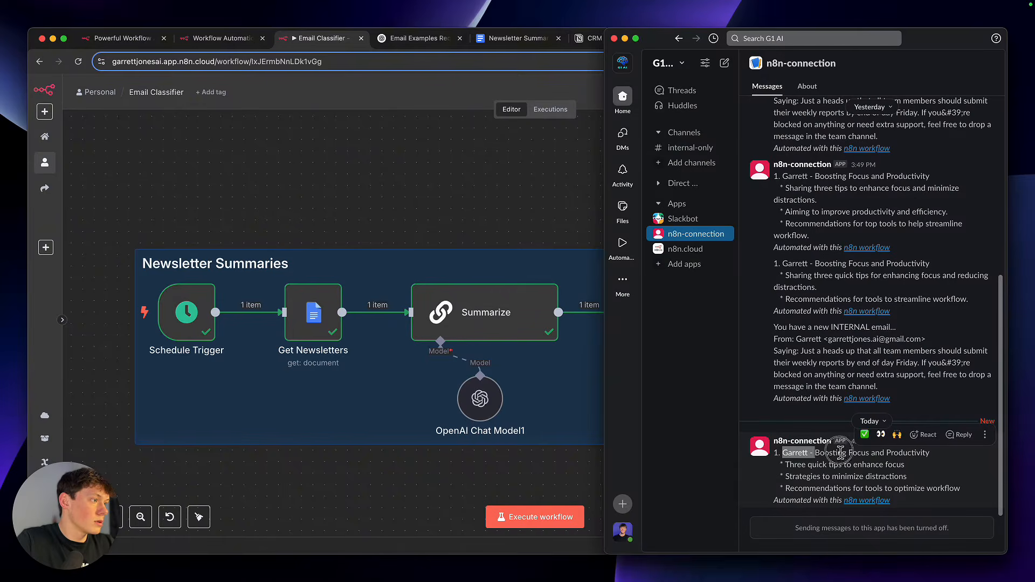
drag(783, 453, 928, 453)
click(889, 465)
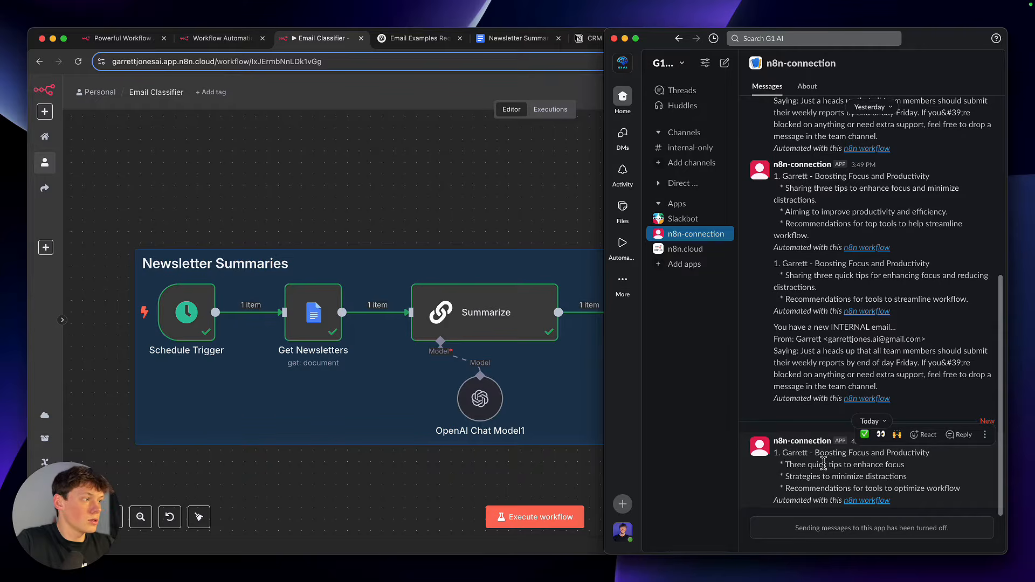
drag(789, 466, 973, 492)
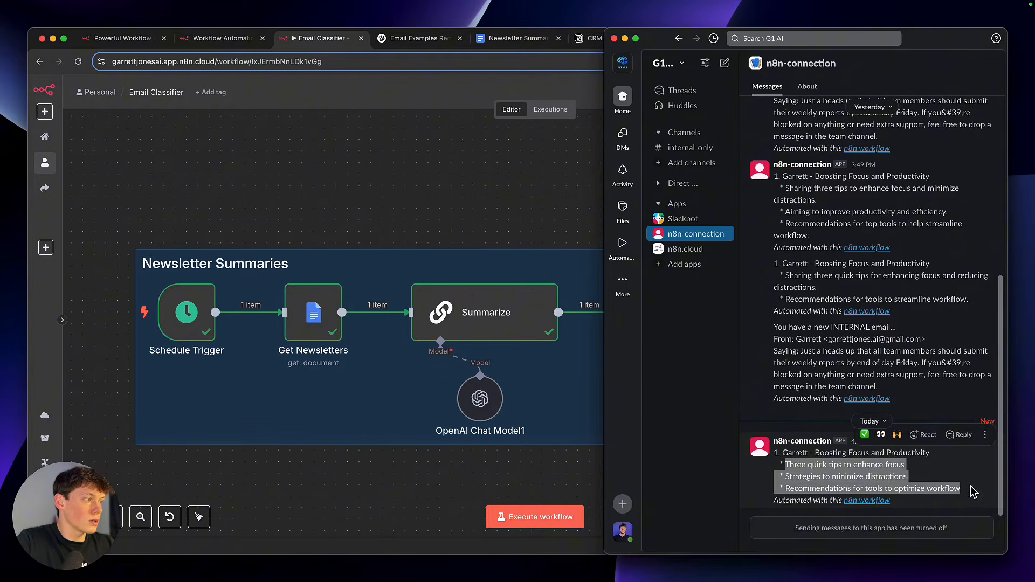
click(714, 439)
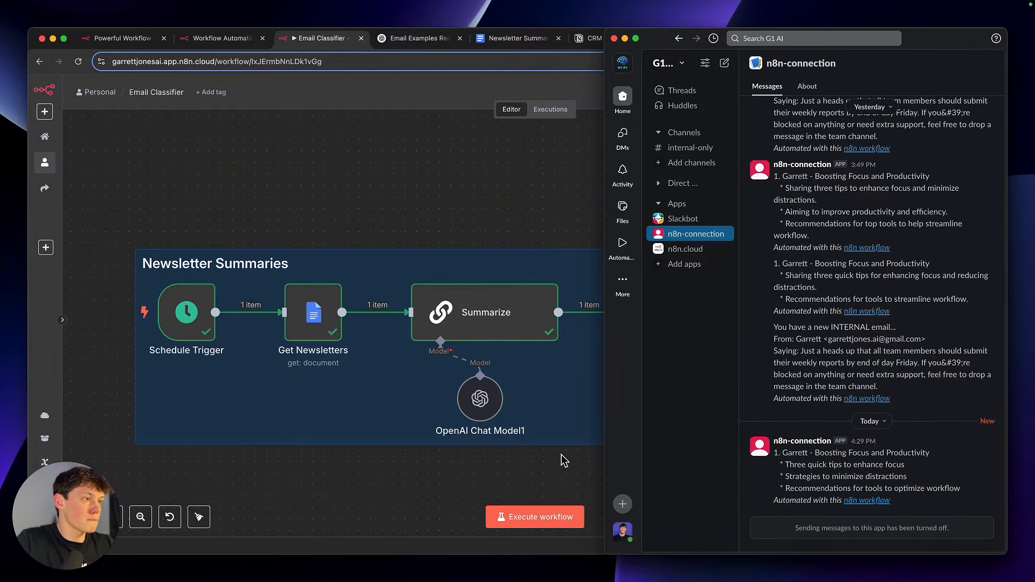
click(574, 426)
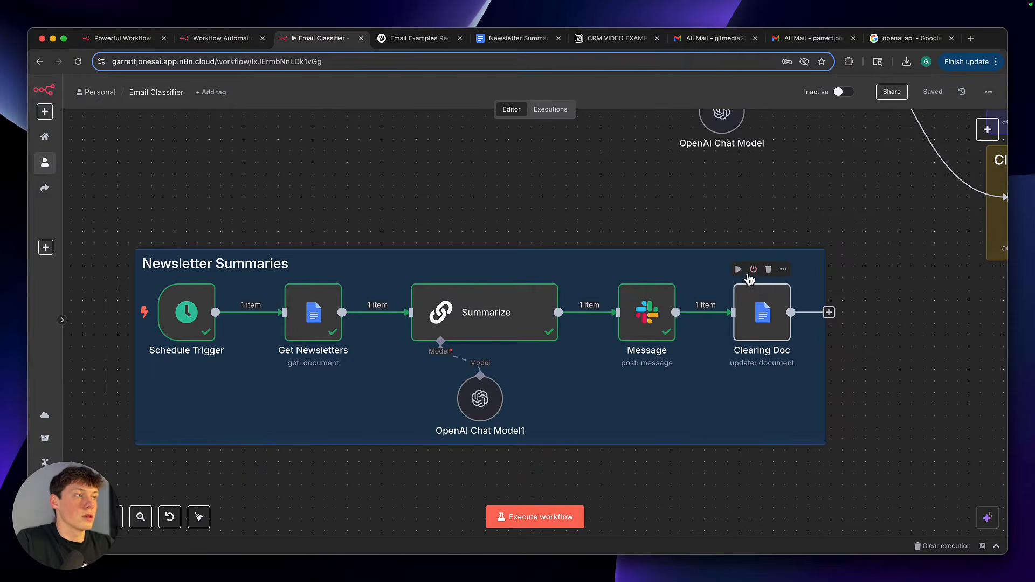
Execute the Clearing Doc node, checking the Newsletter Summary document before and after the run
click(515, 38)
click(345, 39)
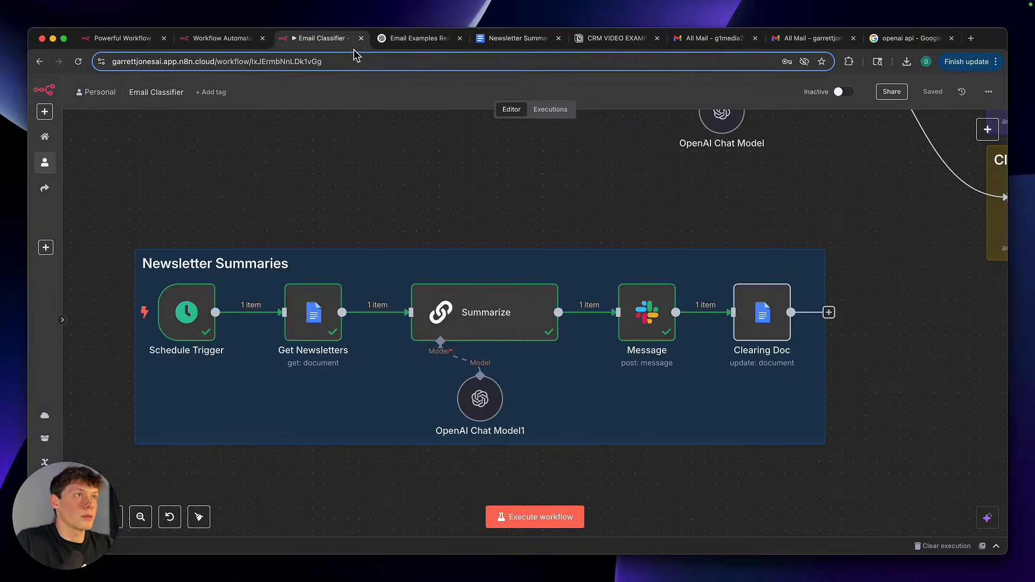
click(738, 269)
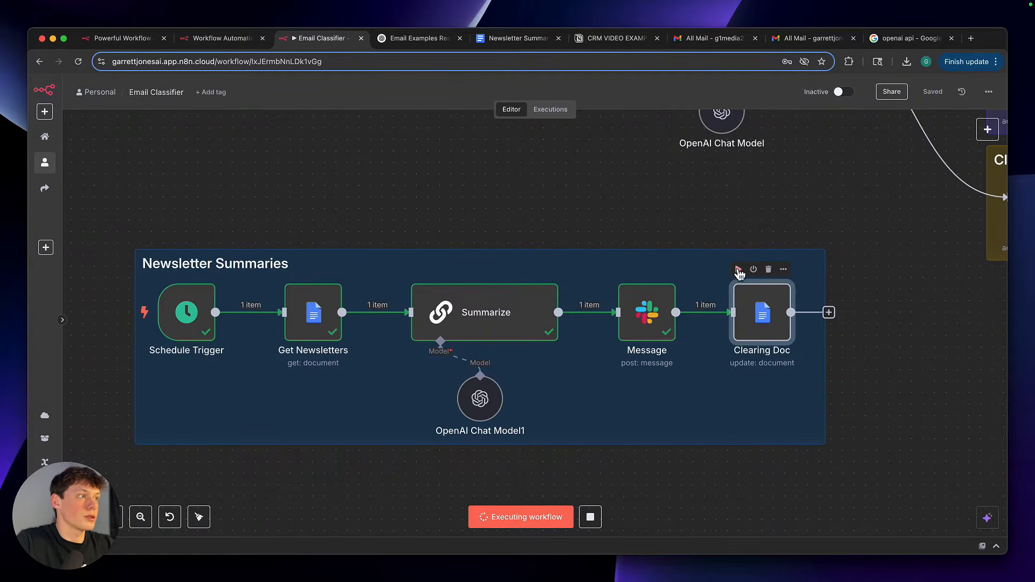
click(519, 41)
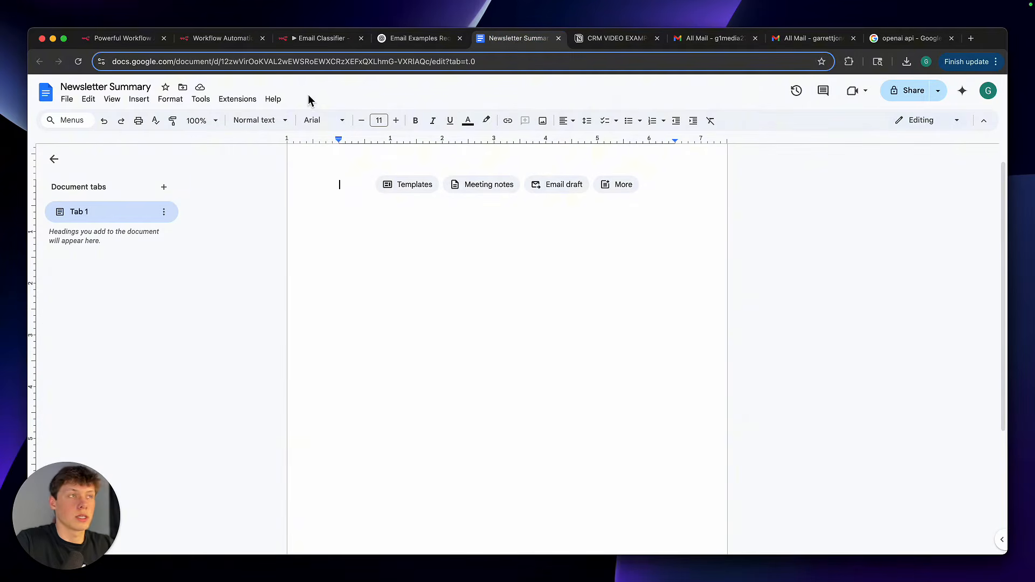
Return to the Email Classifier workflow and examine its Internal and Client branches
click(325, 39)
scroll(404, 197, up, 3)
scroll(404, 197, right, 3)
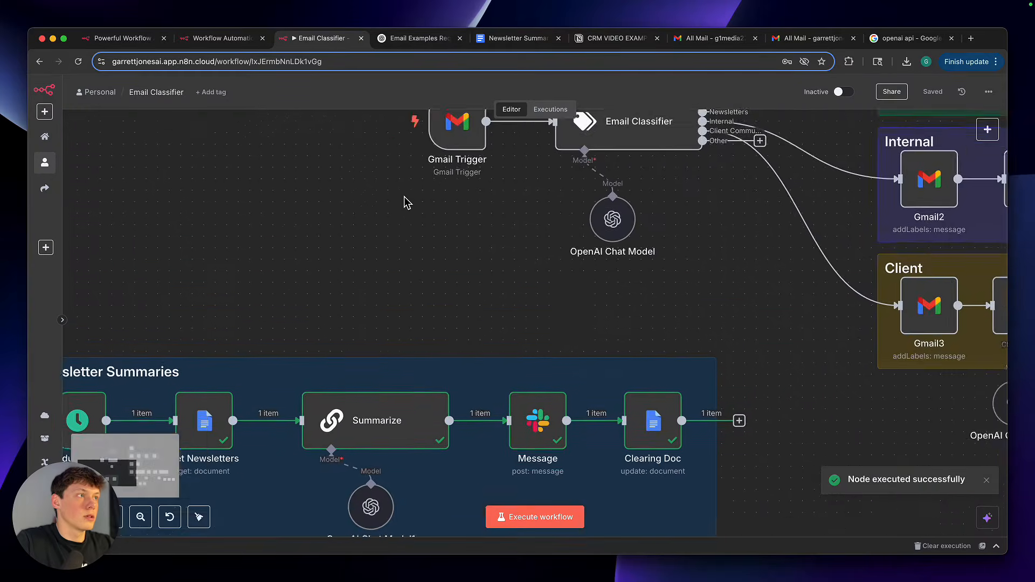
scroll(404, 197, down, 3)
scroll(406, 198, right, 3)
scroll(405, 198, up, 2)
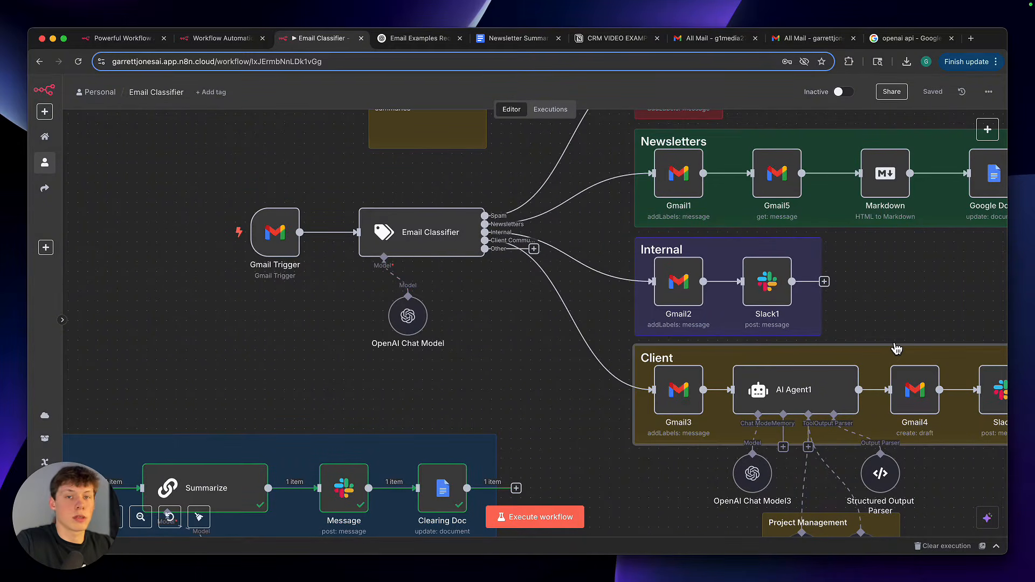
Add a line break after the first sentence of the weekly-reports reminder draft in Gmail and compare the body with ChatGPT's Internal sample
click(813, 38)
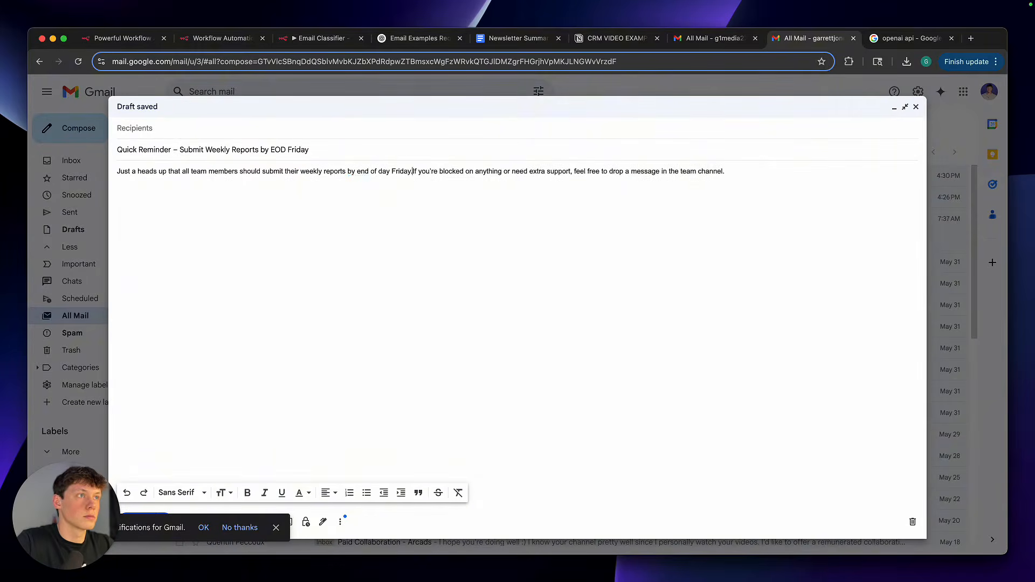
key(Return)
click(420, 38)
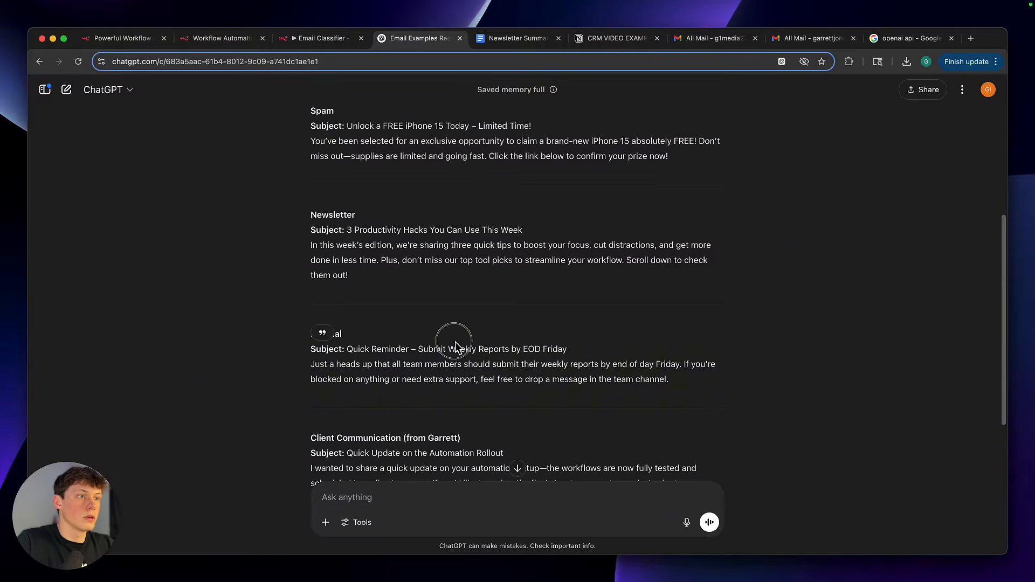
drag(311, 364, 391, 367)
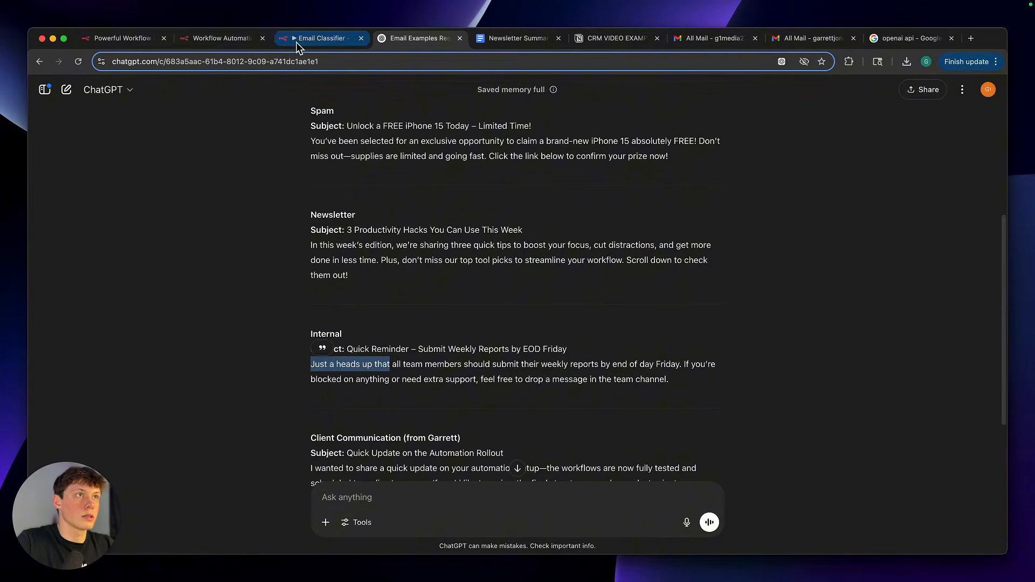
Return to the Email Classifier workflow, fetch the weekly-reports reminder as the Gmail Trigger's test event and check its snippet
click(302, 39)
double_click(290, 243)
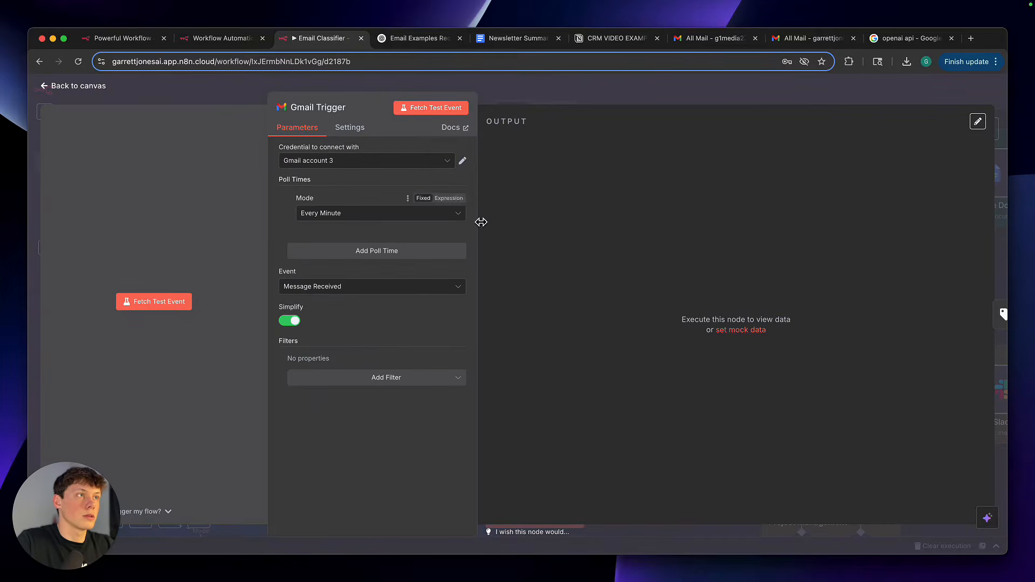
click(445, 114)
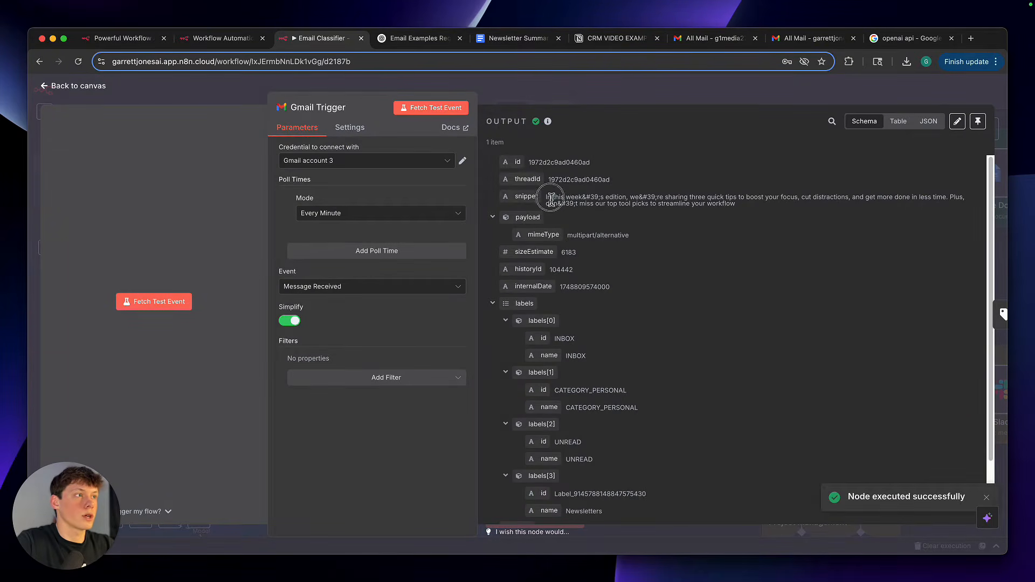
click(431, 111)
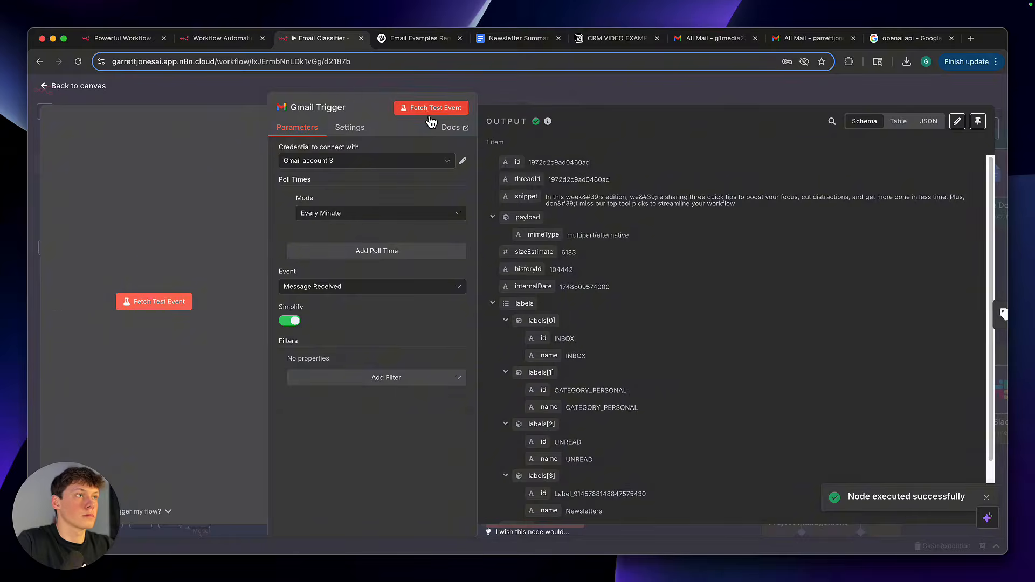
click(431, 111)
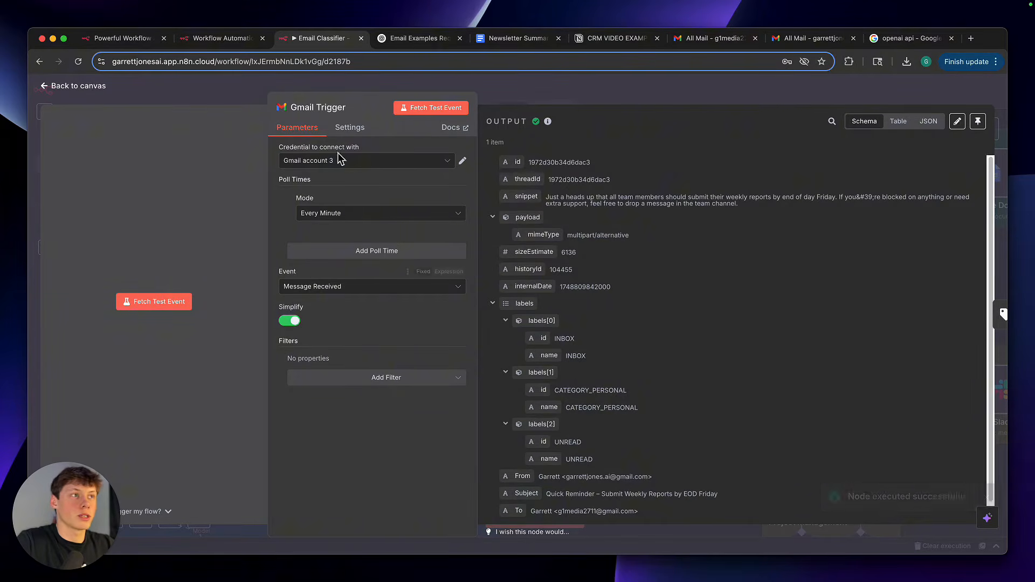
triple_click(588, 204)
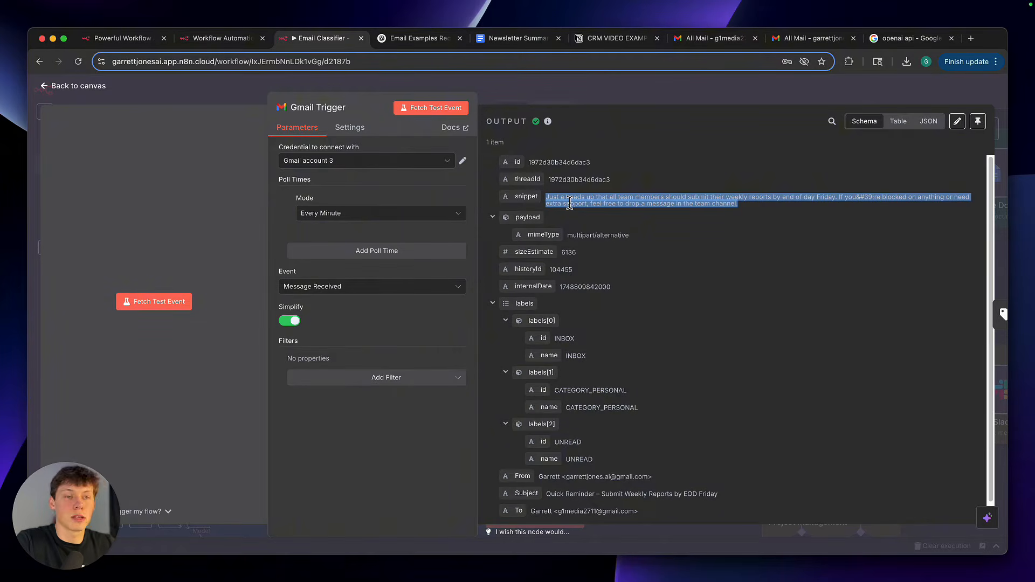
click(529, 100)
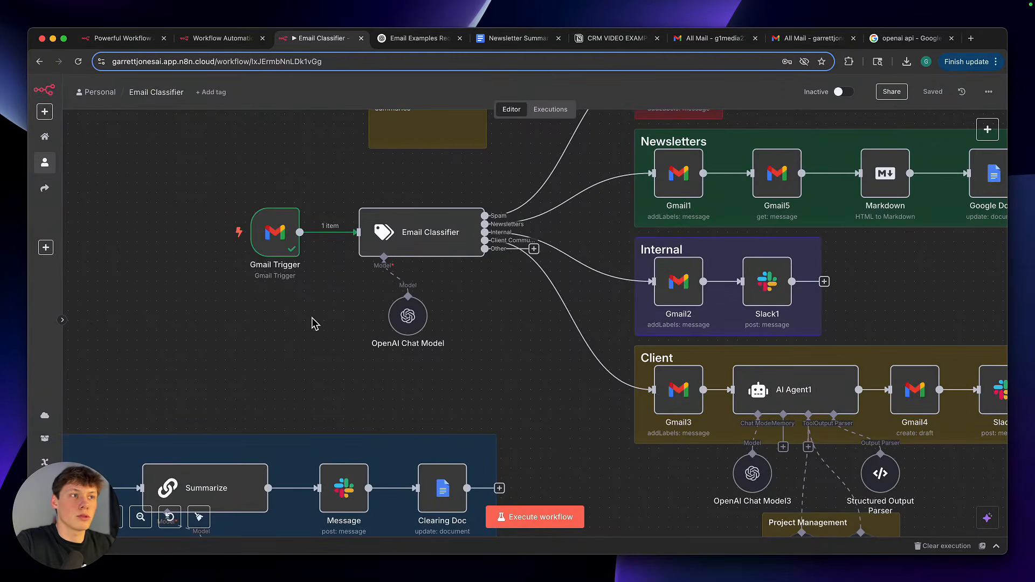
Switch the Email Classifier workflow to active and back to inactive
scroll(313, 321, up, 2)
scroll(316, 325, down, 2)
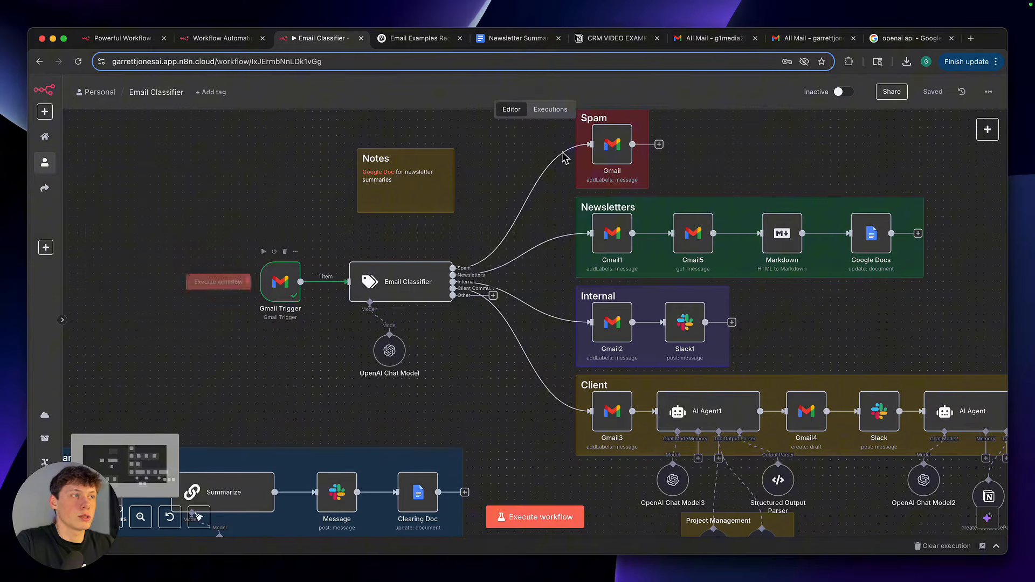
click(844, 93)
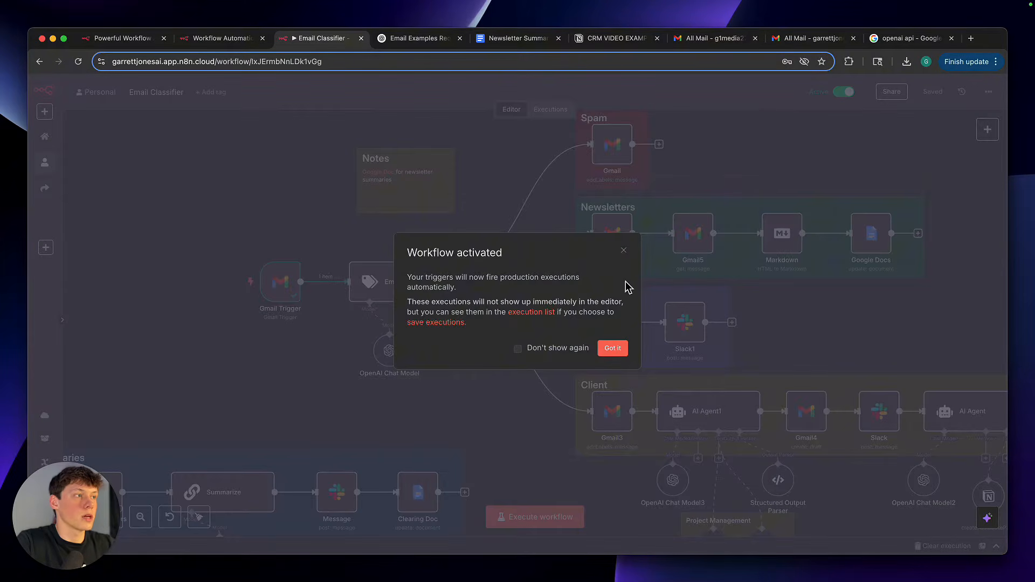
click(630, 252)
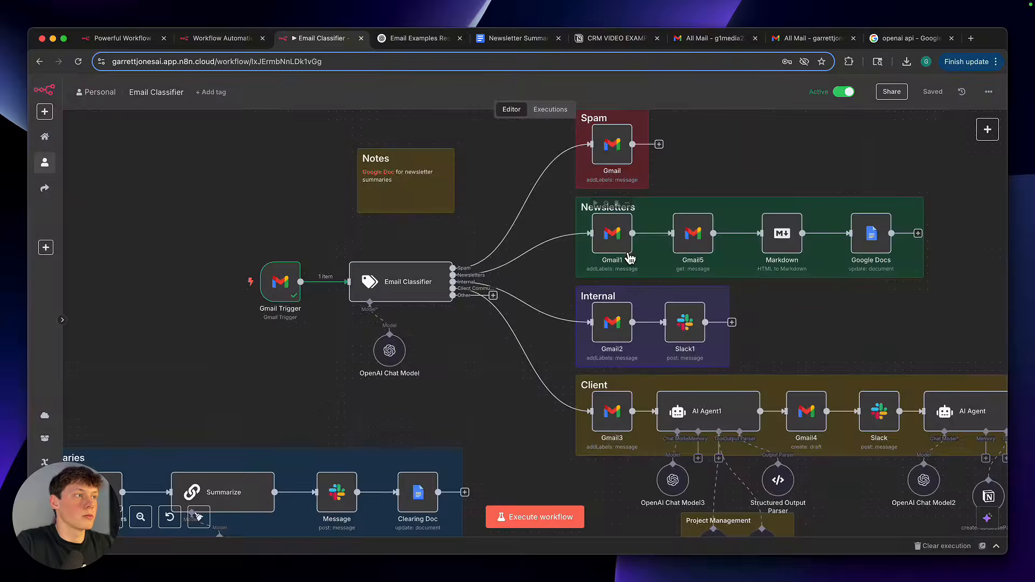
click(844, 92)
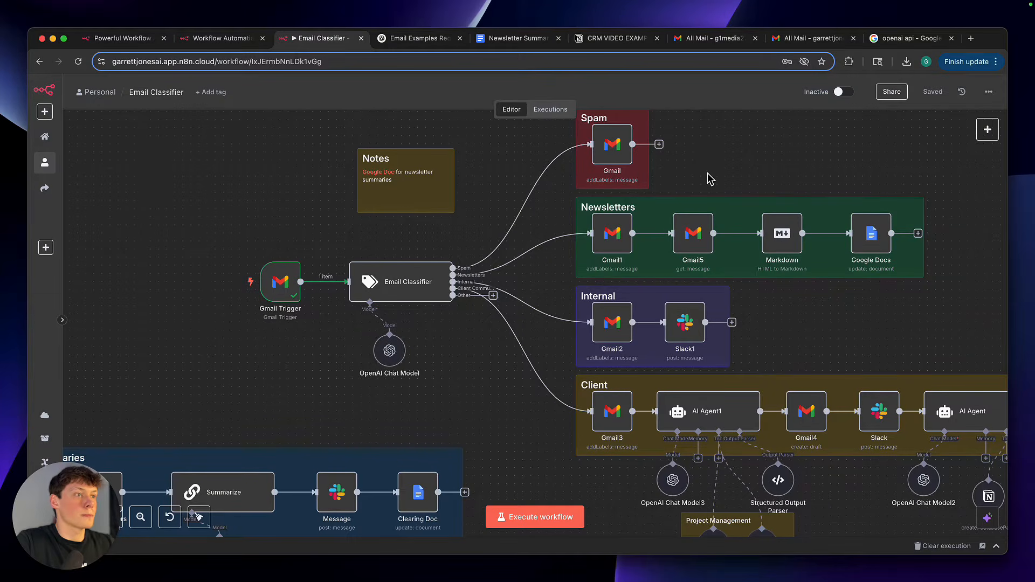
Check the Gmail Trigger's Every Minute polling mode and fetch a fresh test event for it
double_click(280, 282)
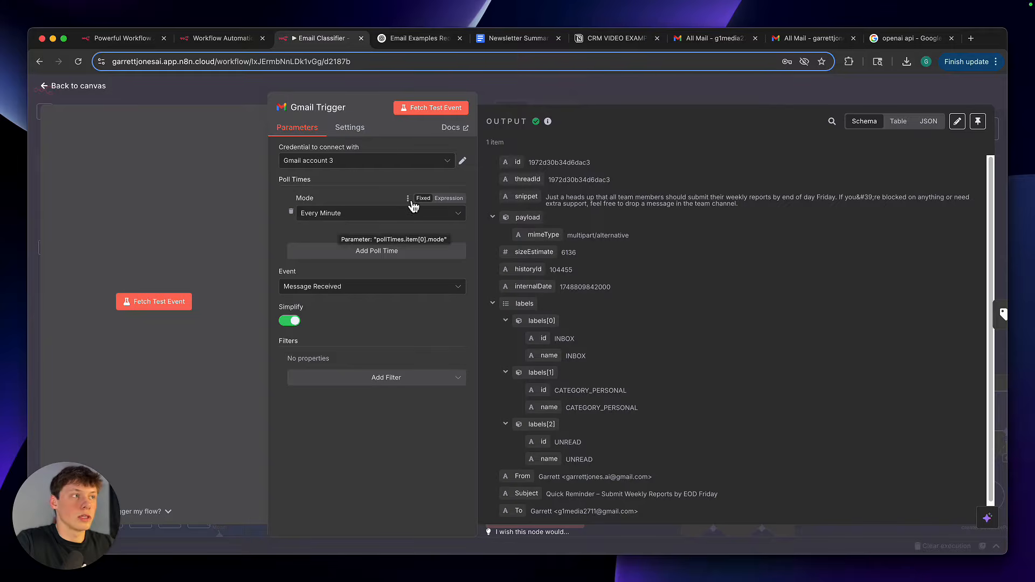
click(497, 90)
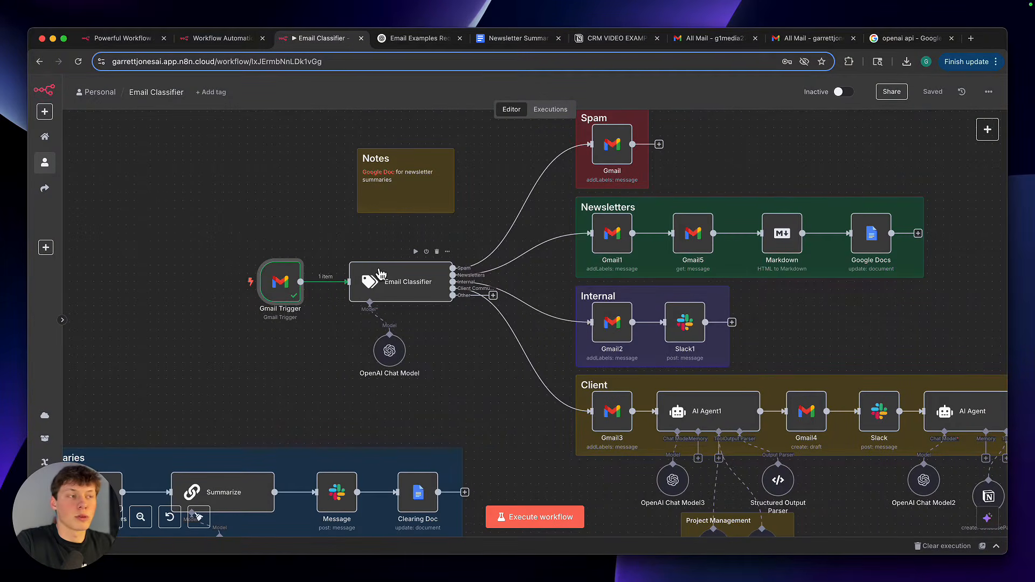
double_click(286, 283)
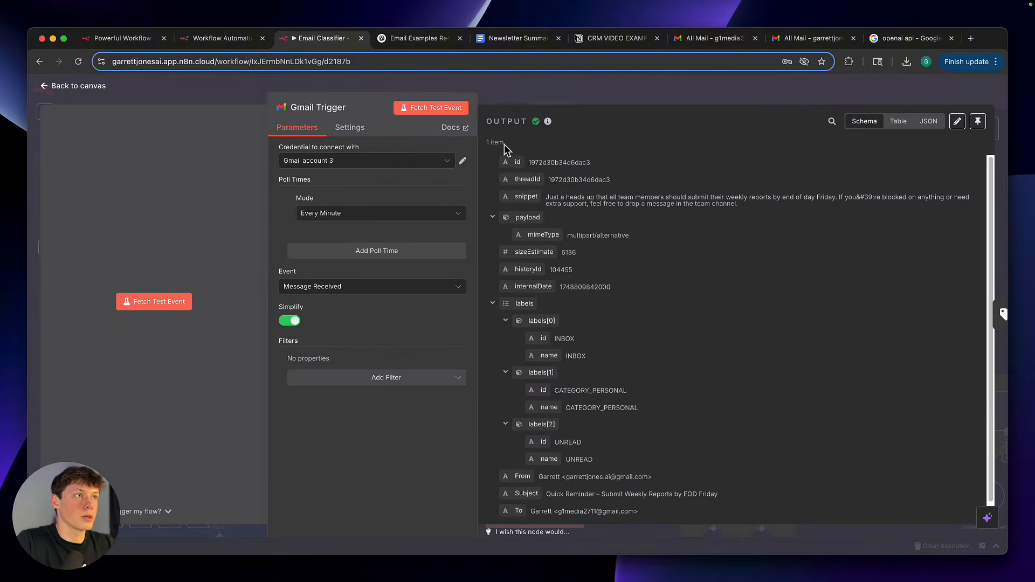
click(461, 111)
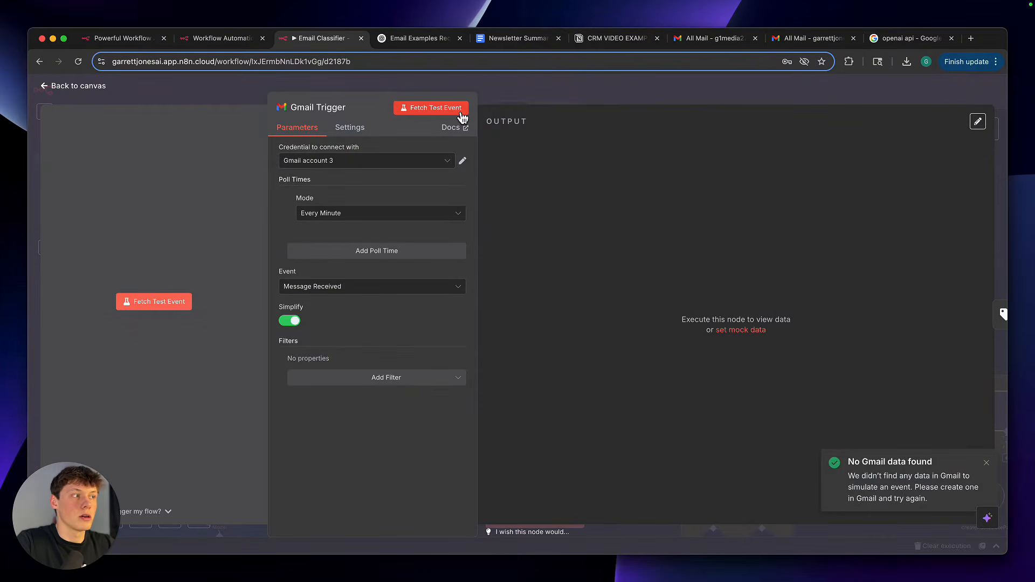
click(461, 109)
key(Escape)
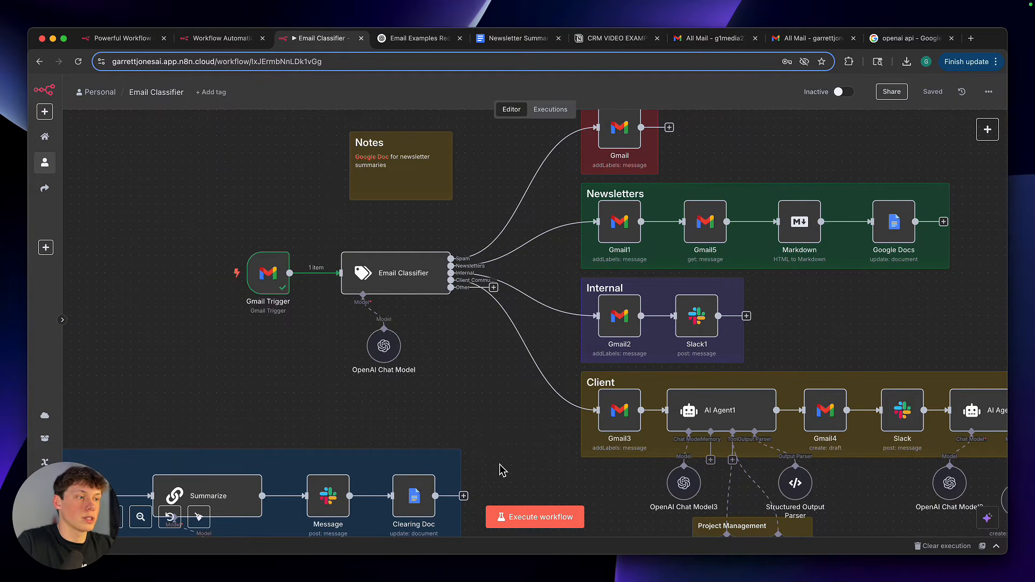
Execute the whole workflow and follow the email item through the Internal branch
click(528, 516)
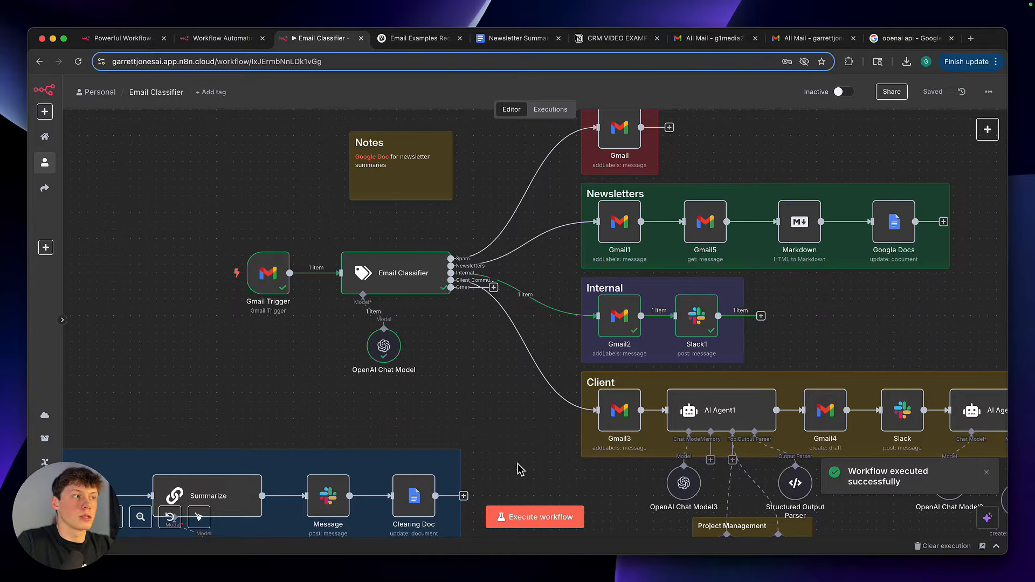
scroll(518, 467, right, 2)
scroll(517, 467, up, 3)
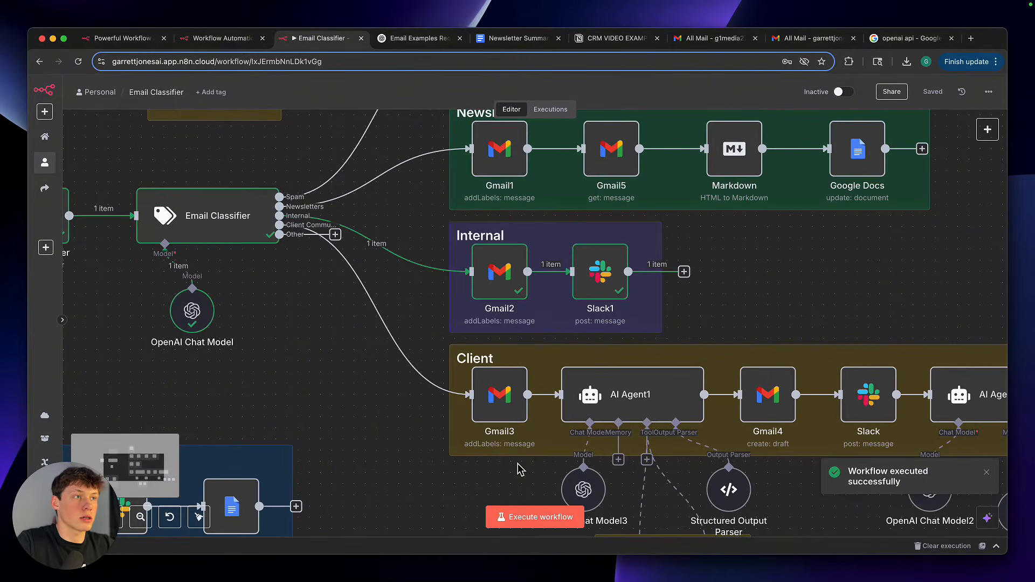
scroll(558, 359, up, 3)
scroll(558, 359, right, 2)
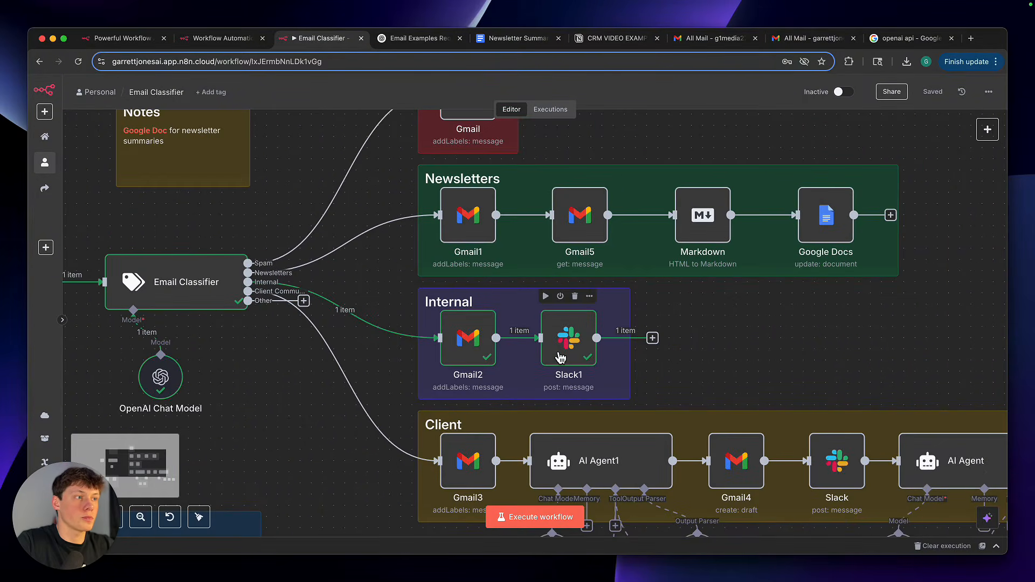
scroll(561, 359, right, 1)
Examine the Gmail2 node's Add Label settings and output, and return to the canvas
double_click(478, 353)
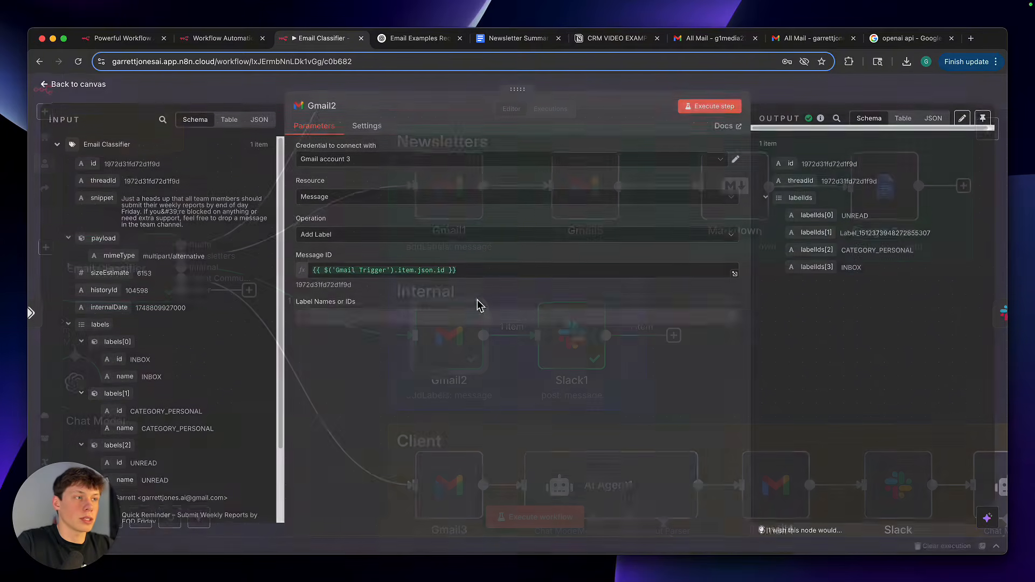
click(784, 98)
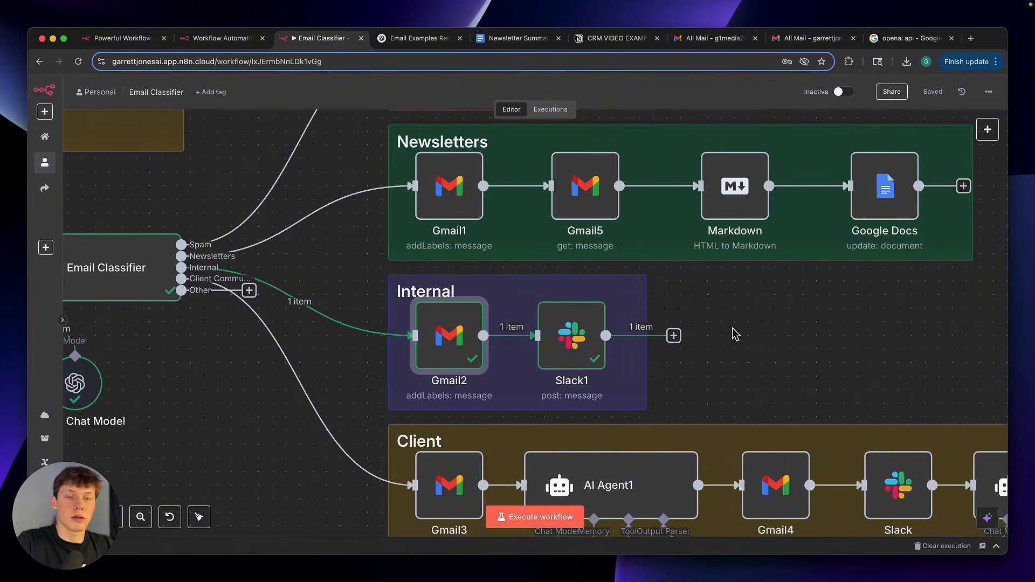
click(711, 331)
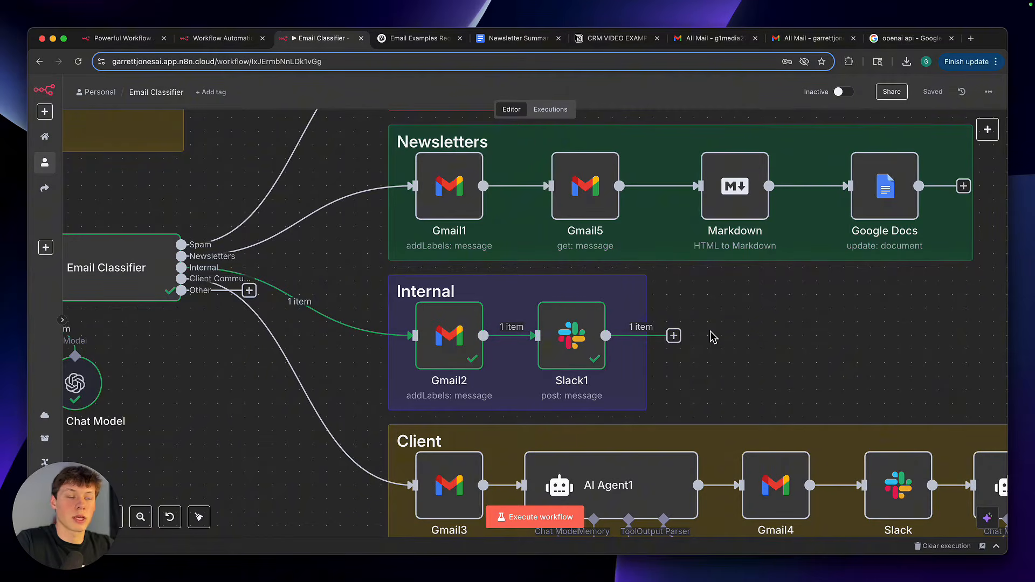
Examine the Slack1 node's message text, including the INTERNAL heading and the From and Saying expressions, and close the node
scroll(712, 337, down, 2)
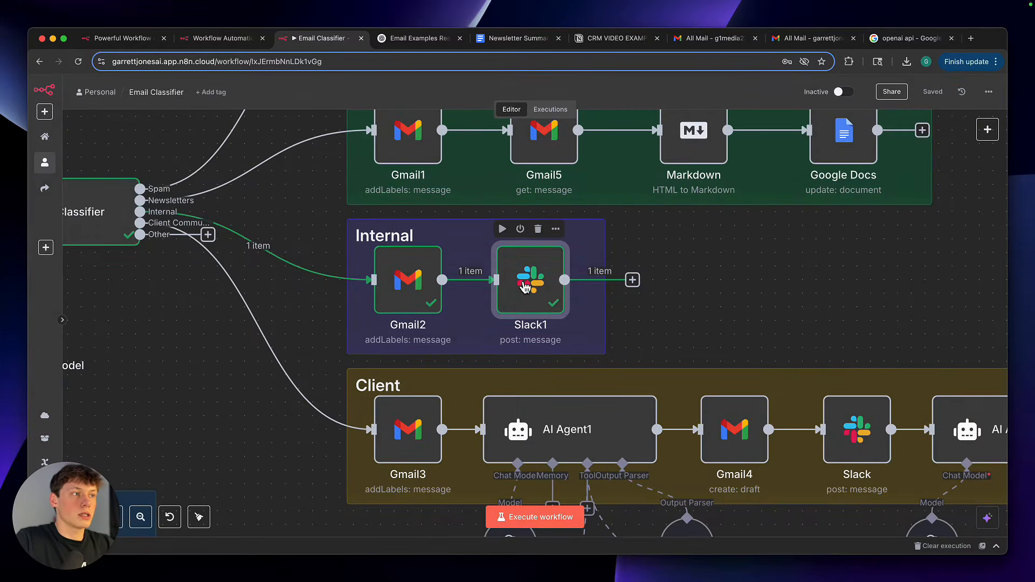
double_click(521, 280)
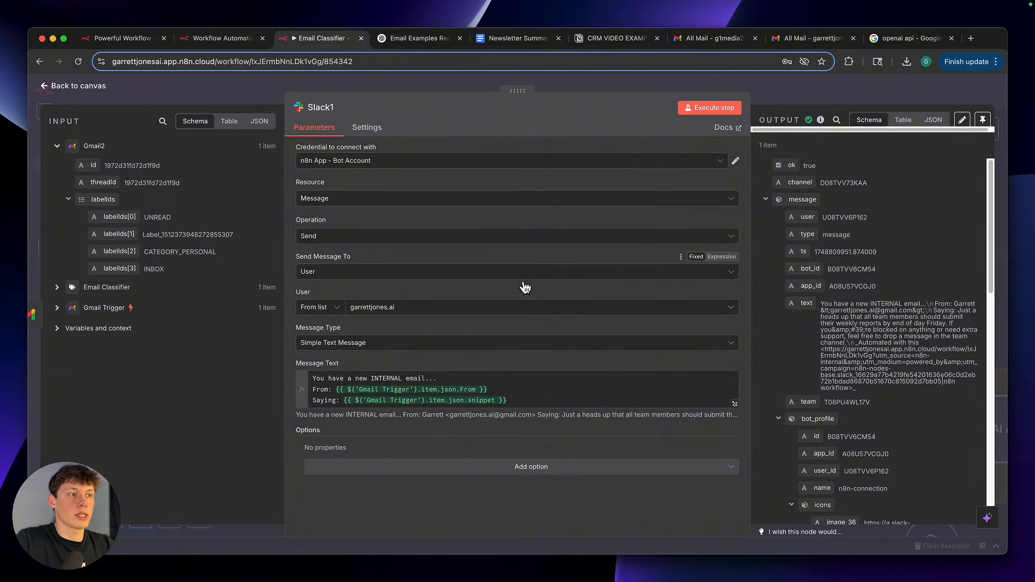
drag(527, 407, 356, 372)
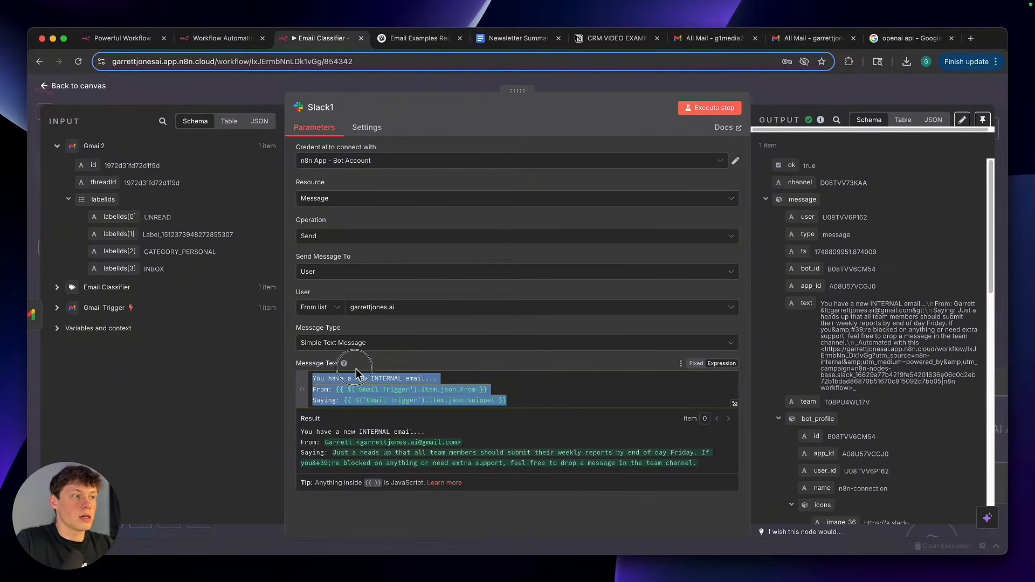
click(371, 362)
click(385, 379)
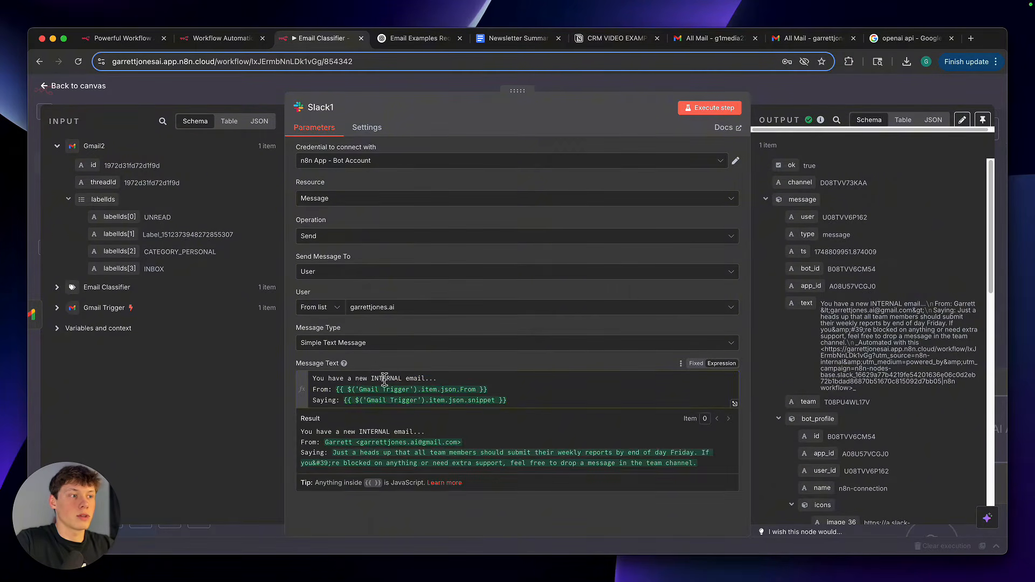
double_click(384, 379)
click(396, 365)
mouse_move(316, 390)
mouse_down()
mouse_move(503, 391)
mouse_move(504, 400)
mouse_move(372, 400)
mouse_move(312, 379)
mouse_move(310, 390)
mouse_up()
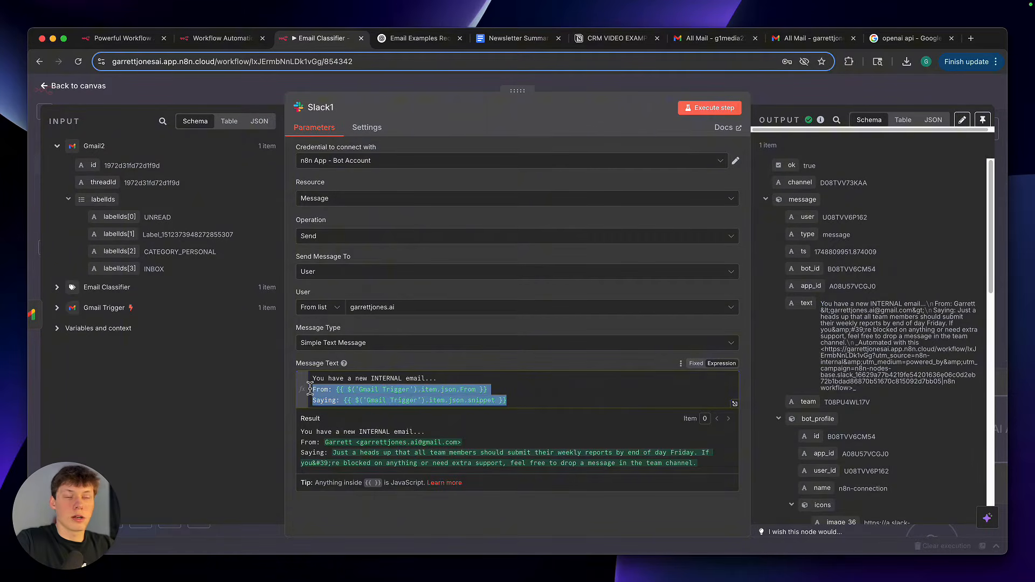
triple_click(339, 396)
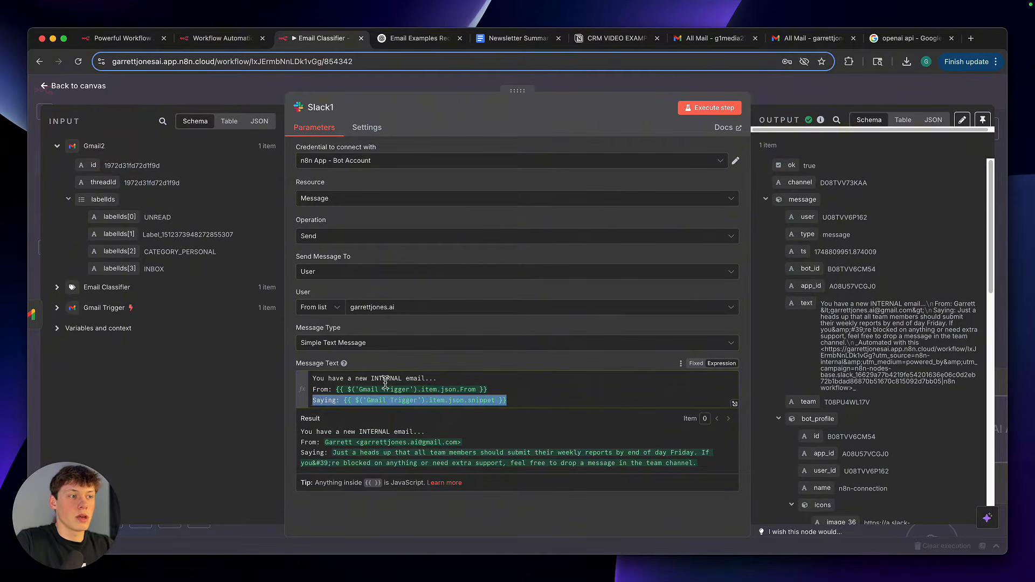
click(397, 365)
click(809, 90)
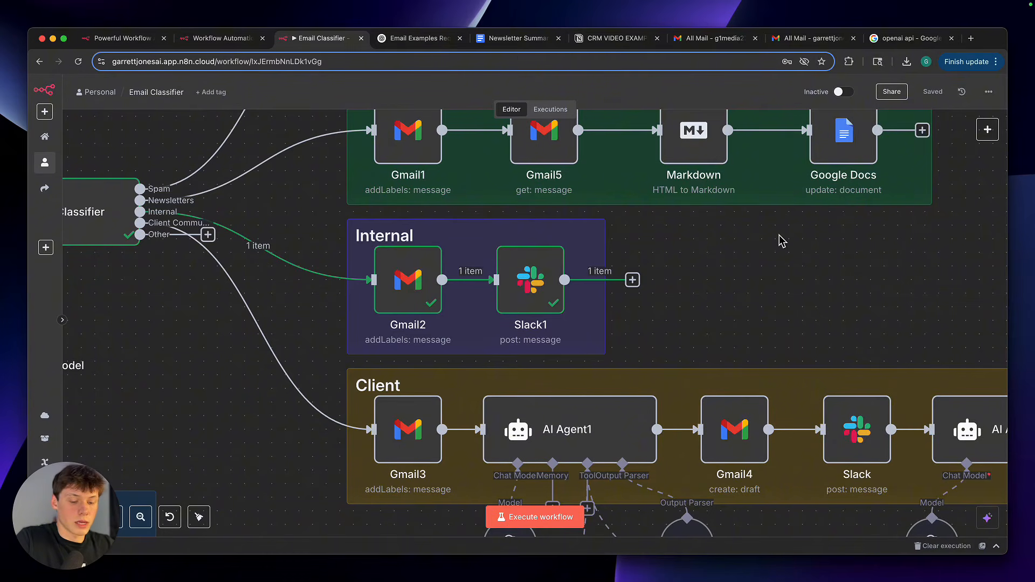
Switch to Slack and read the newest INTERNAL email notification in the n8n-connection messages
key(super+Tab)
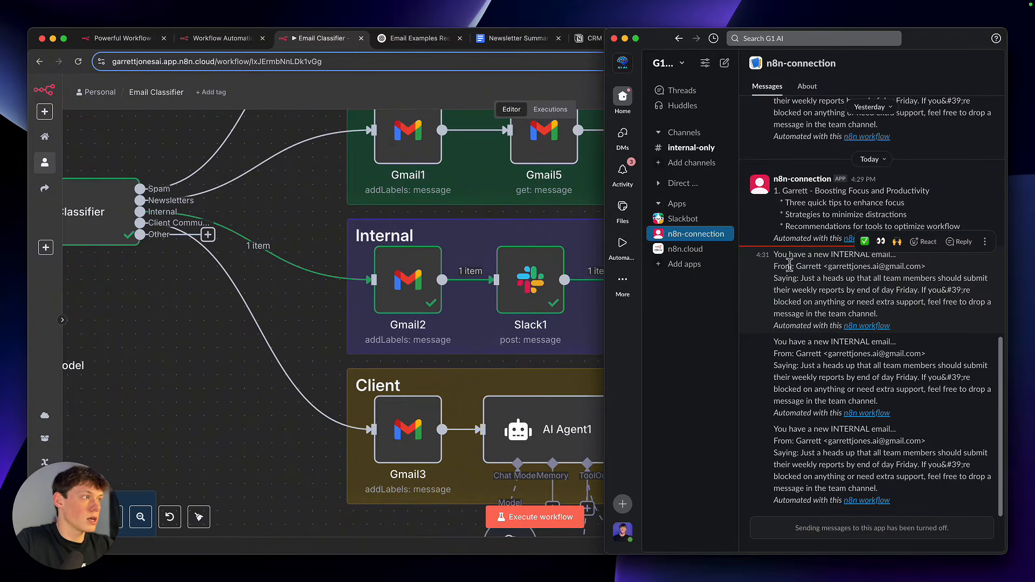
drag(785, 265, 874, 468)
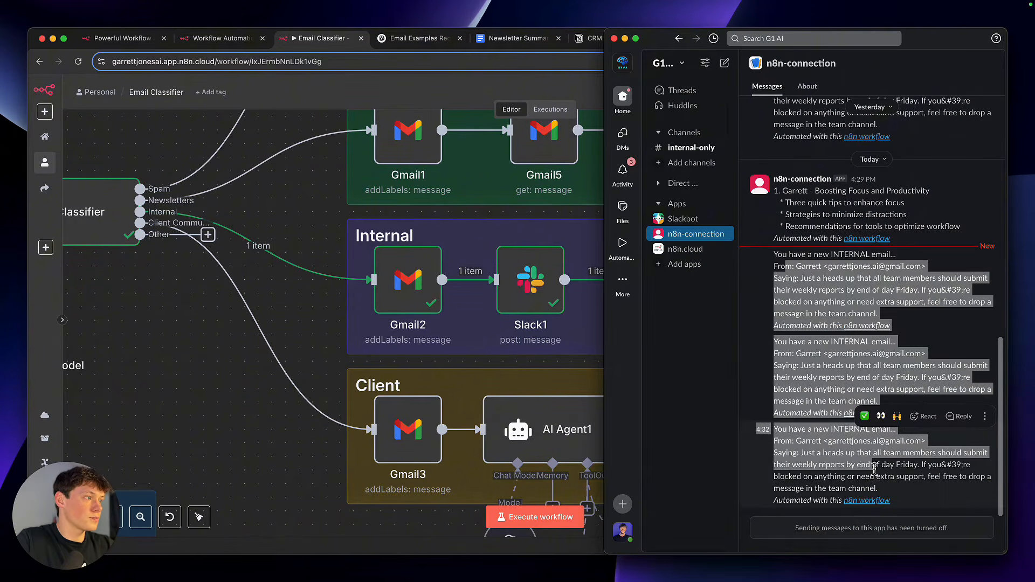
click(874, 469)
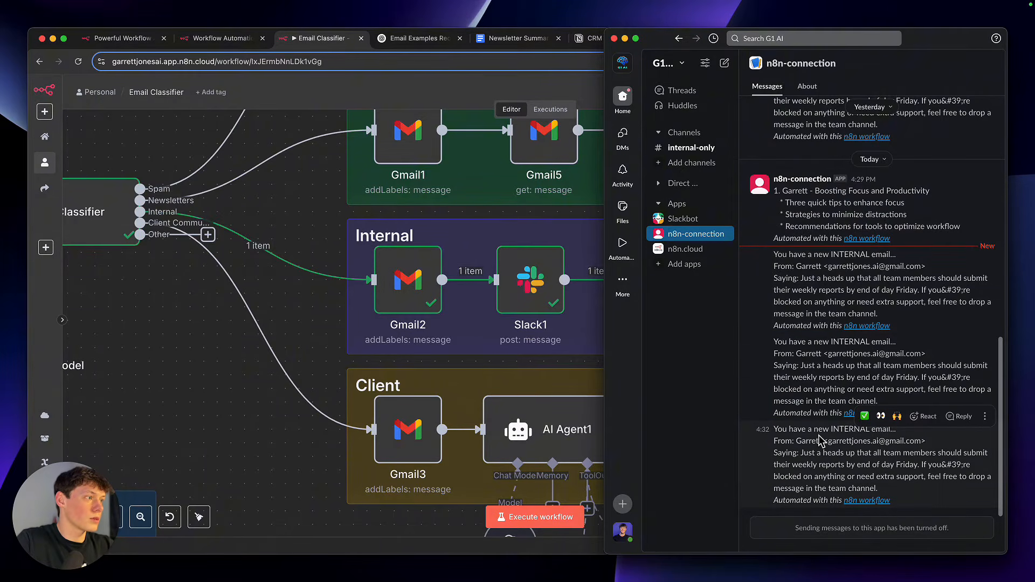
drag(777, 433, 911, 507)
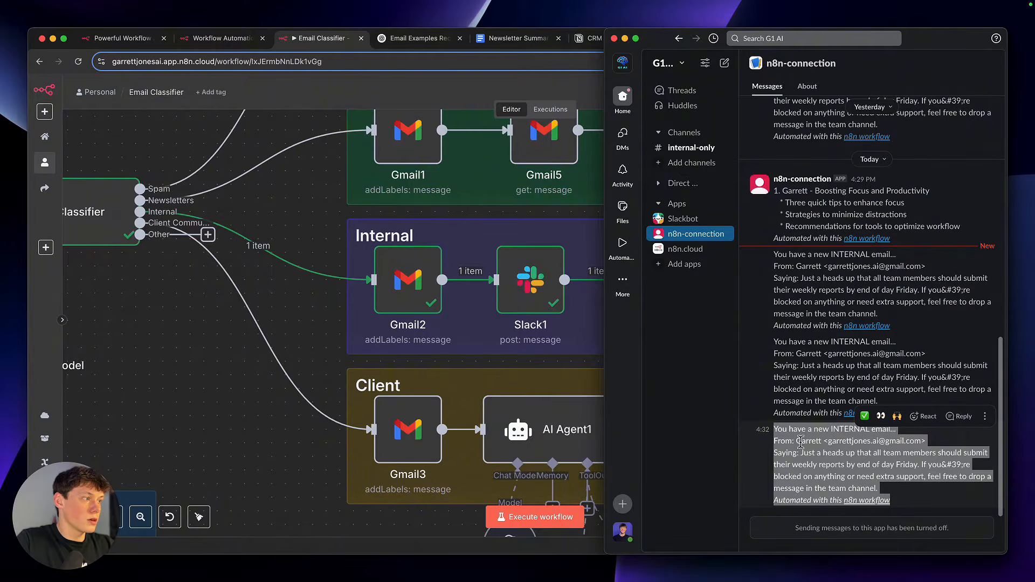
click(845, 431)
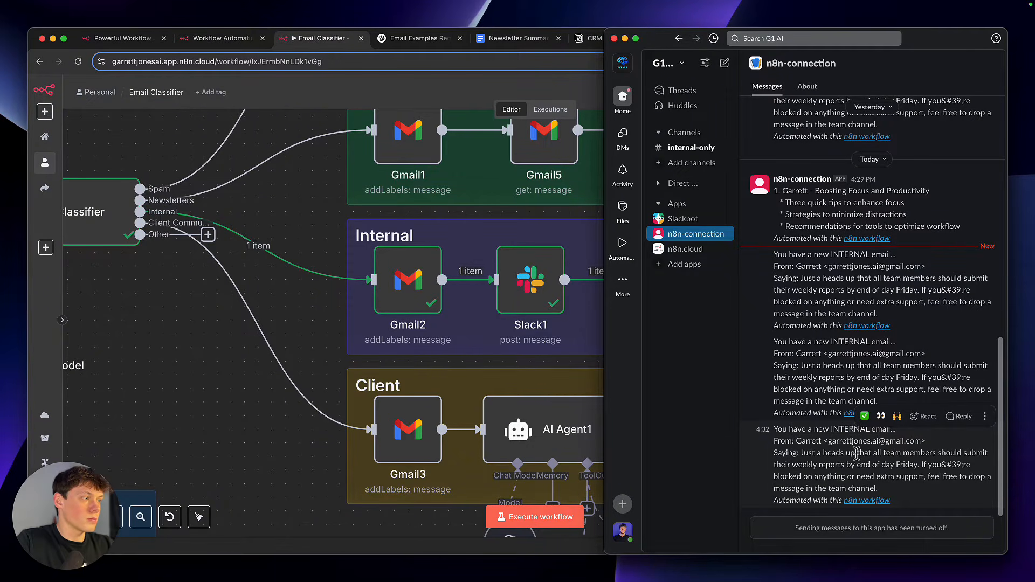
Leave Slack and copy the Client Communication sample, "Quick Update on the Automation Rollout", from ChatGPT into a new Gmail message
drag(801, 455, 883, 495)
click(882, 495)
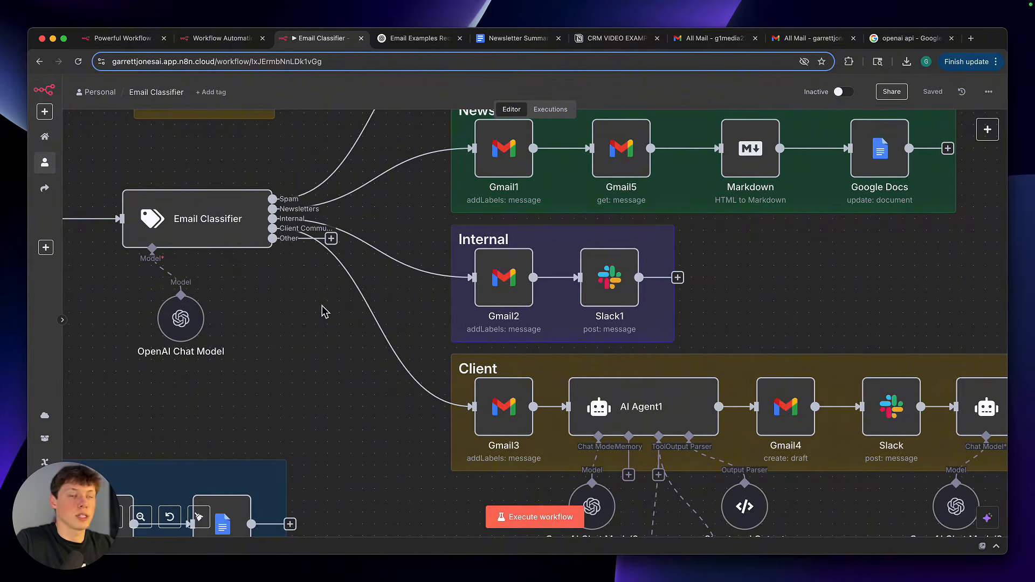
click(420, 37)
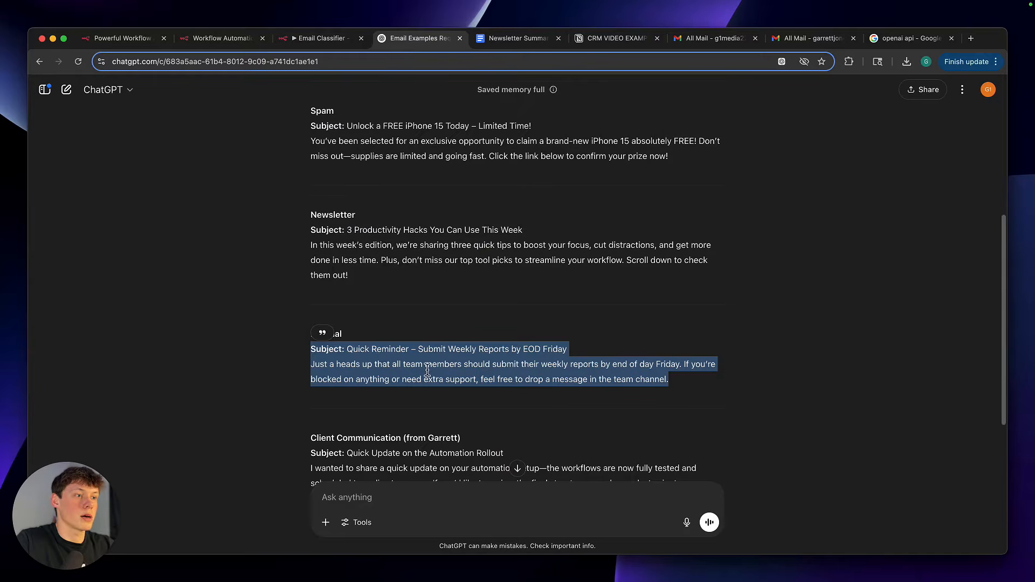
scroll(407, 365, down, 3)
mouse_move(436, 391)
mouse_down()
mouse_move(309, 333)
mouse_move(306, 344)
mouse_move(444, 394)
mouse_up()
click(344, 349)
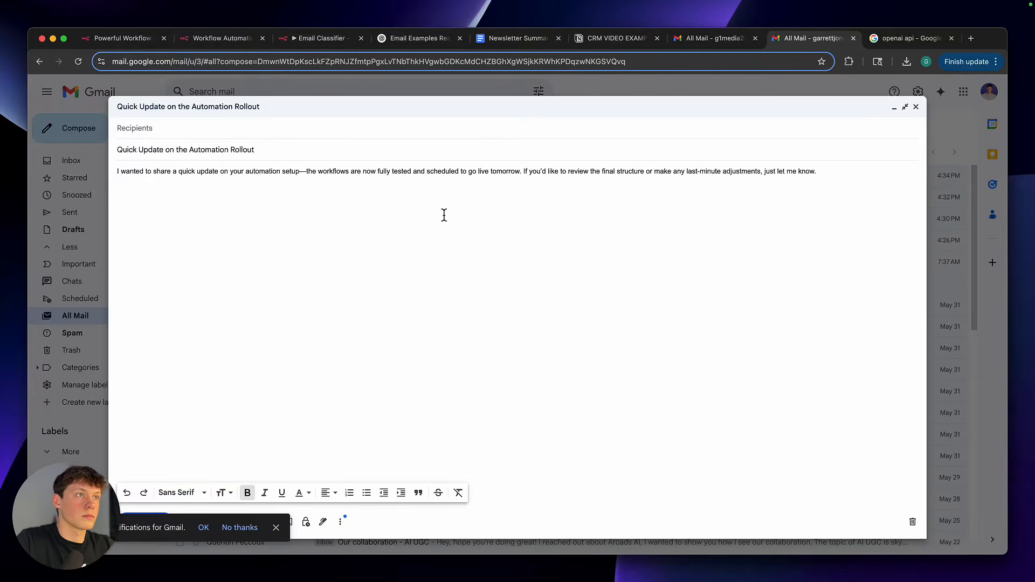
key(Return)
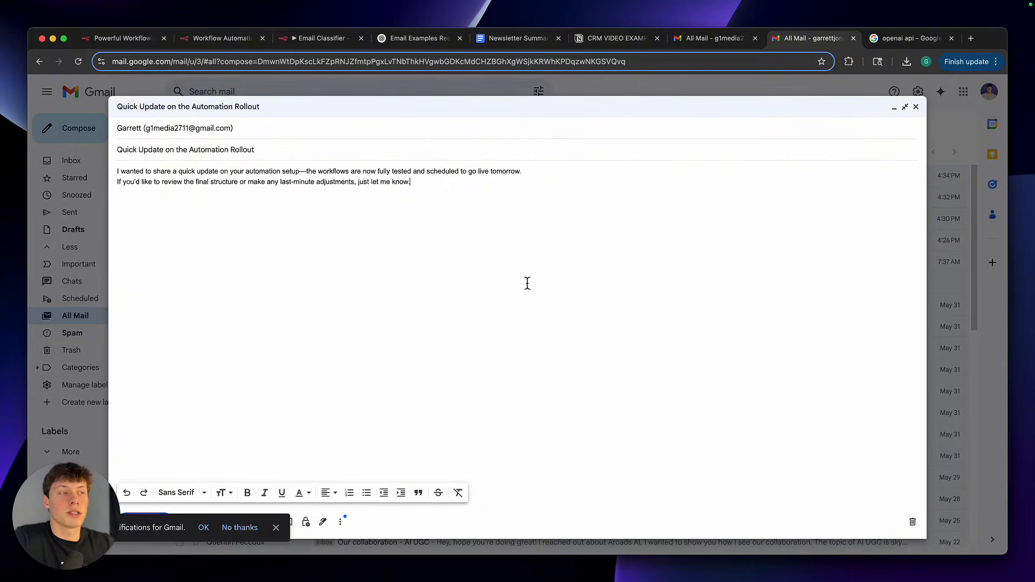
Examine the CRM VID EXAMPLE table in Notion, including the contact's Status, Contact Email, Phone Number and Notes fields
click(615, 42)
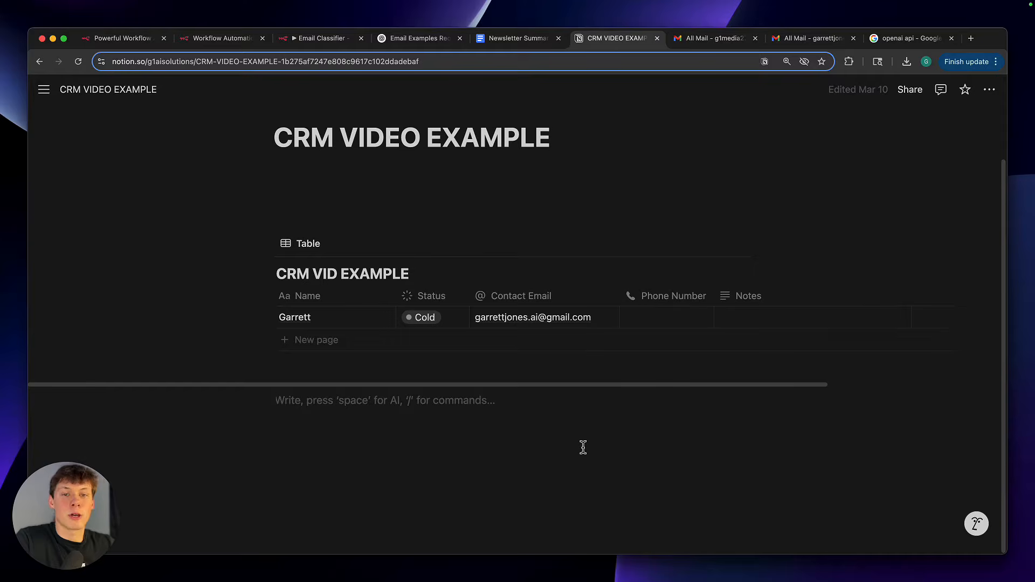
click(419, 226)
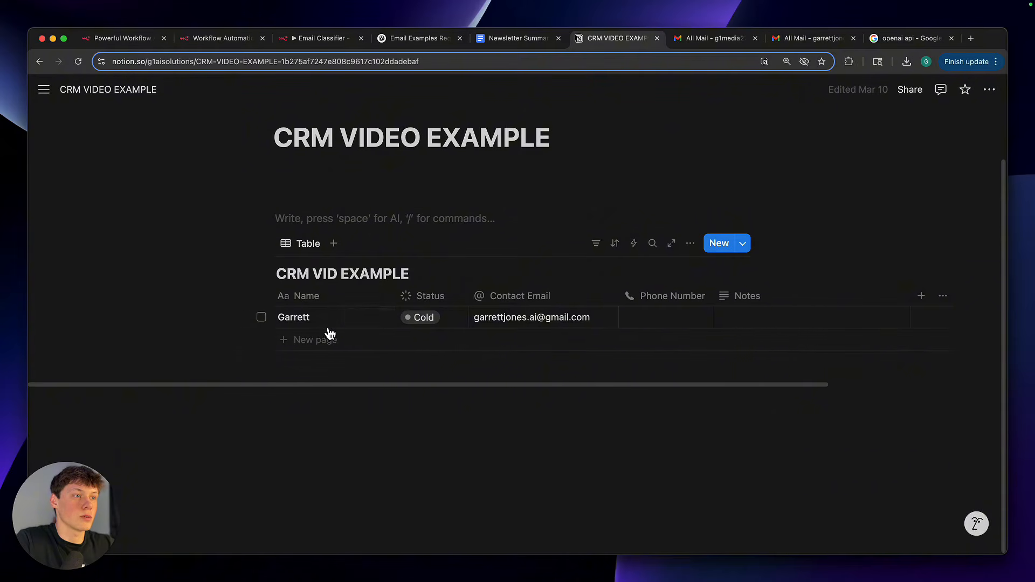
scroll(332, 334, right, 3)
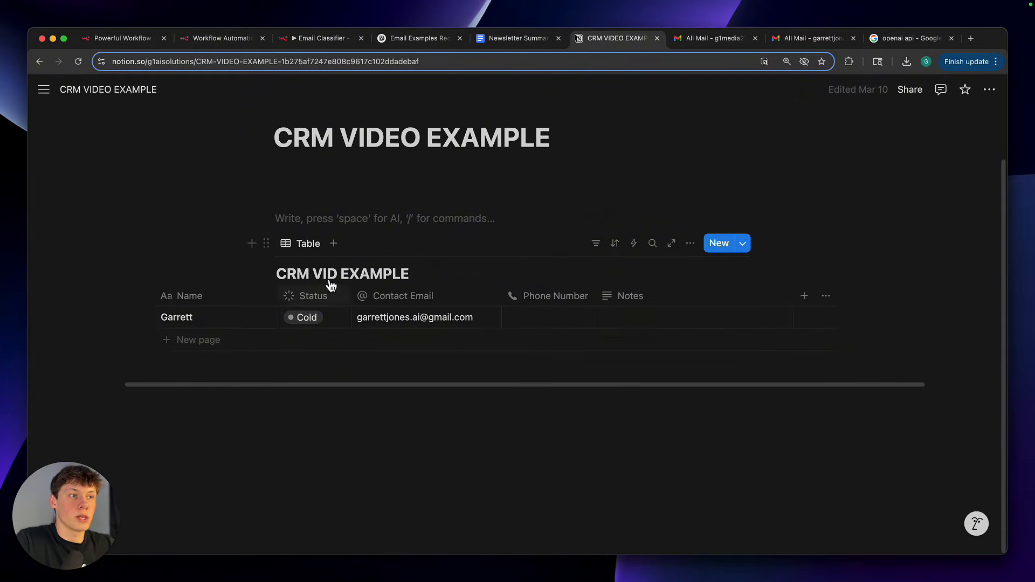
click(314, 320)
key(Escape)
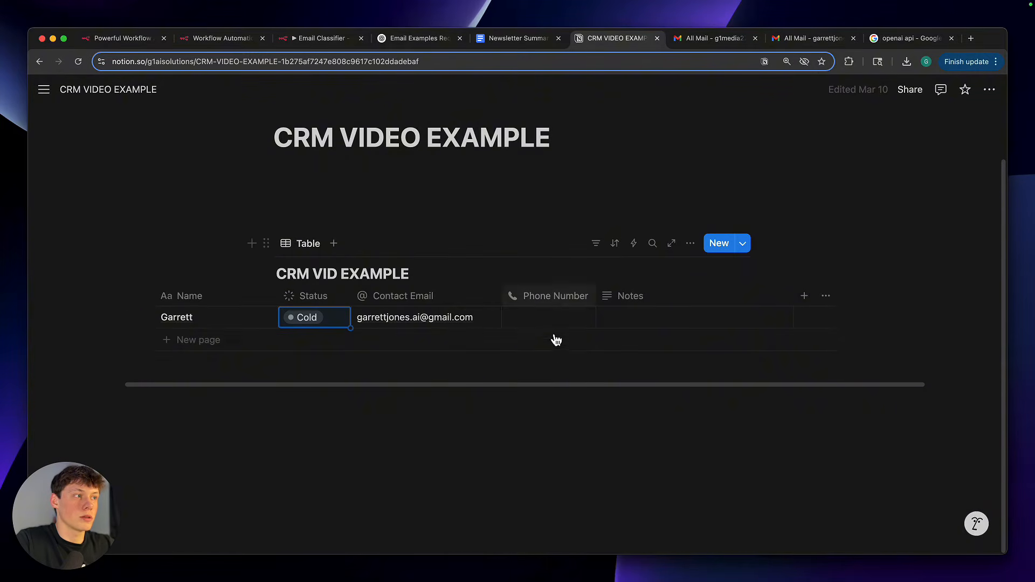
scroll(594, 337, left, 3)
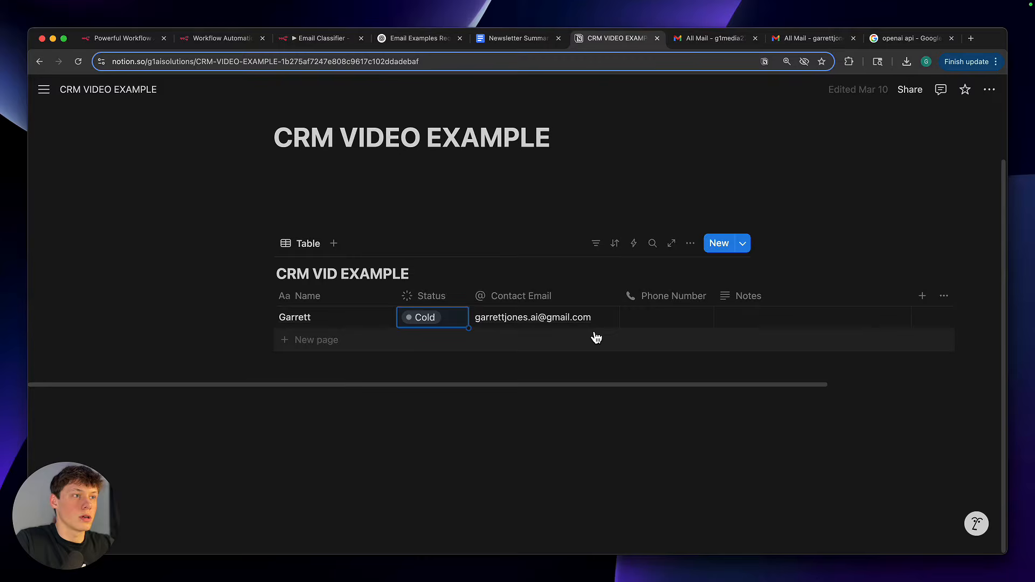
click(572, 536)
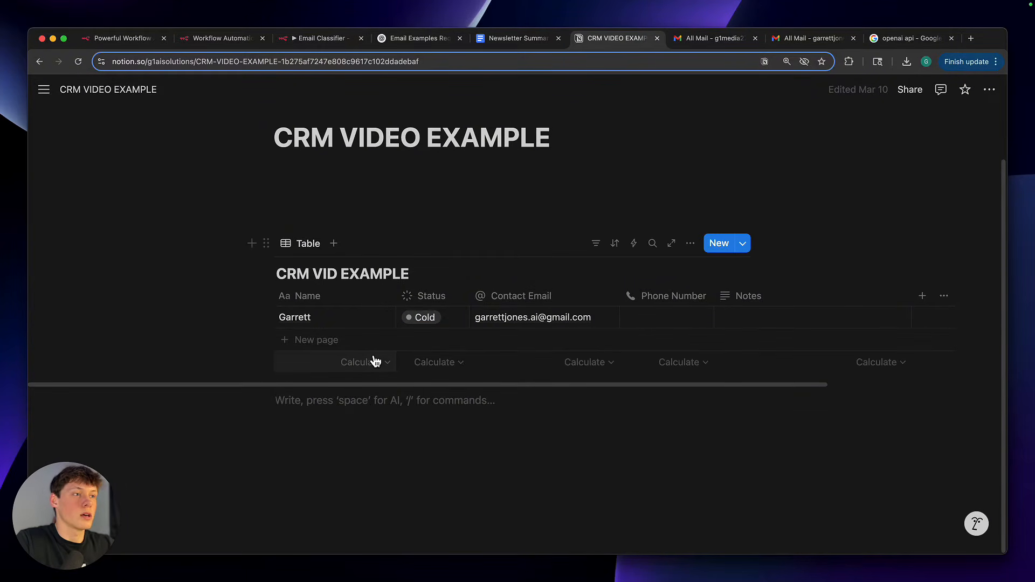
Return to the Gmail draft, dismiss the notifications prompt and send the "Quick Update on the Automation Rollout" email
click(812, 38)
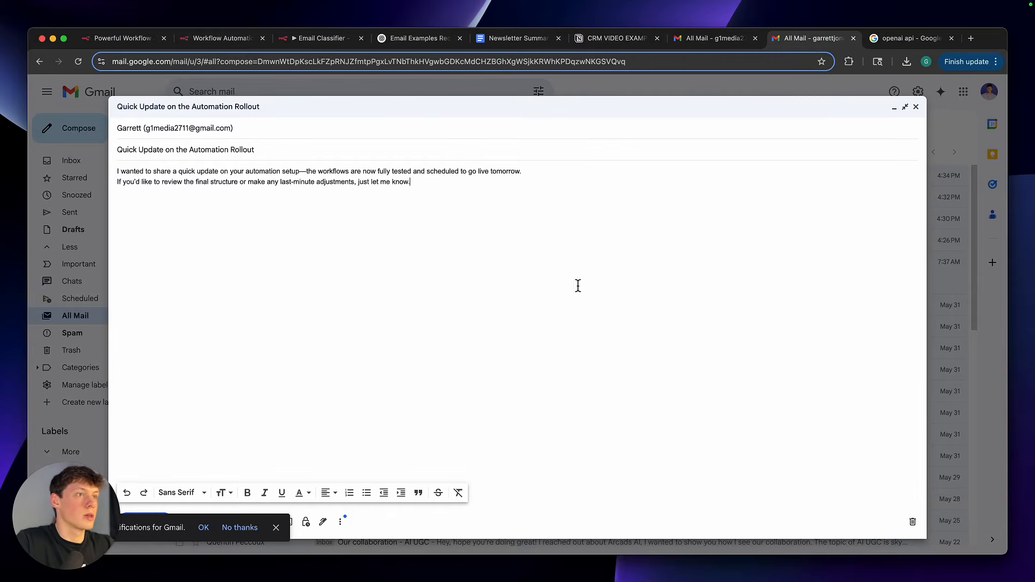
click(275, 527)
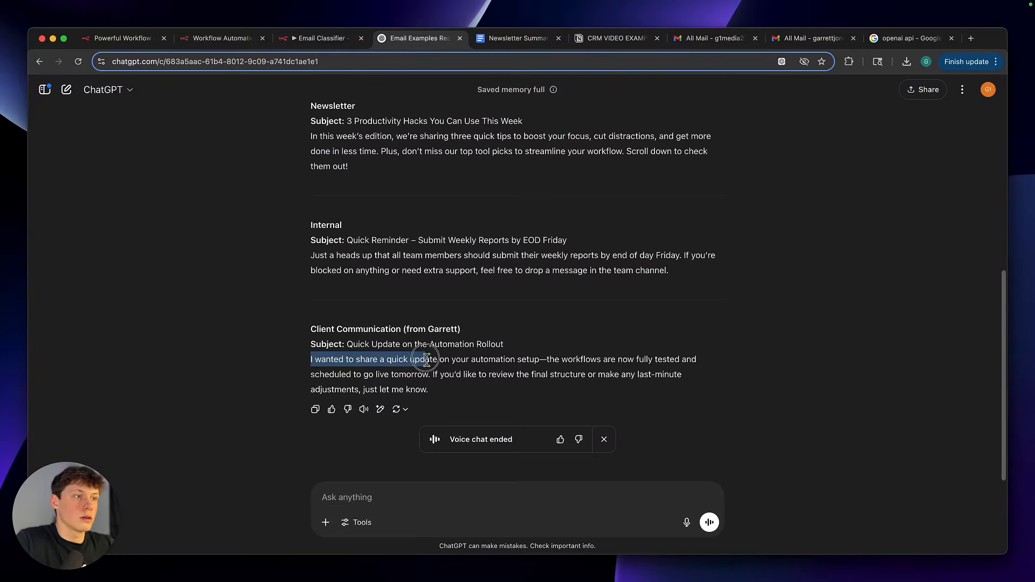
drag(439, 360, 430, 361)
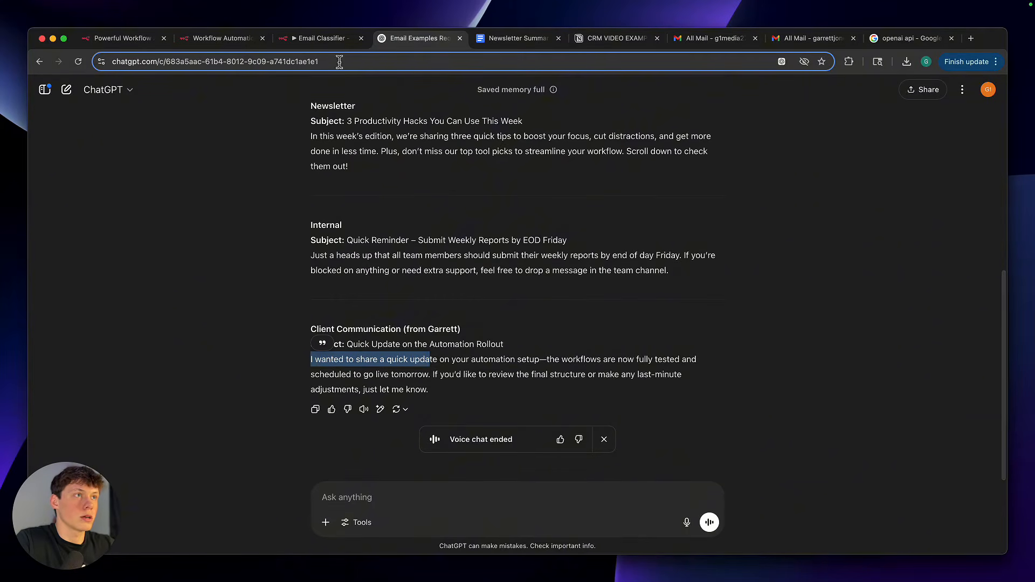
Fetch the new client email as a test event in the Gmail Trigger and execute the whole n8n workflow
click(335, 38)
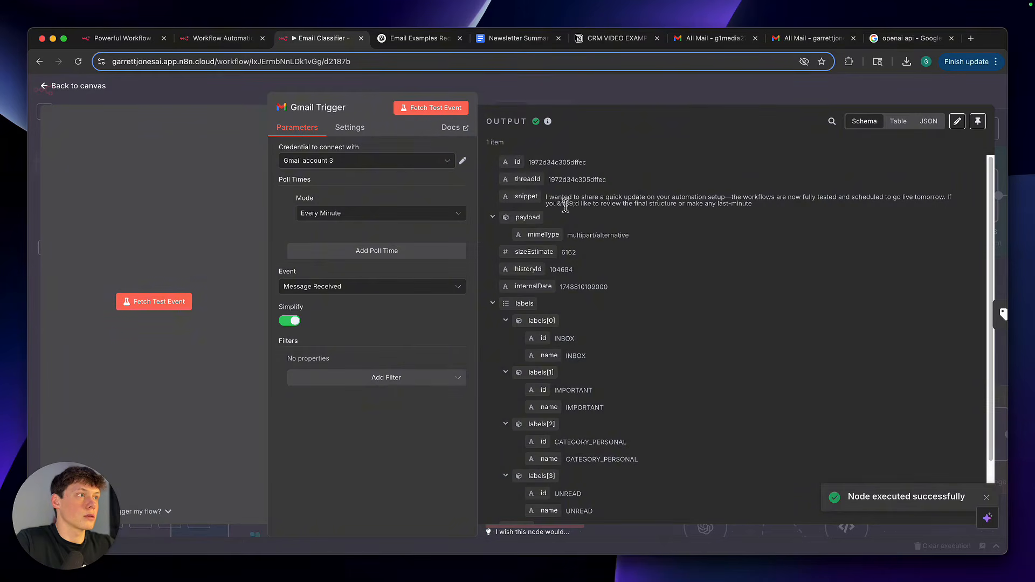
click(632, 102)
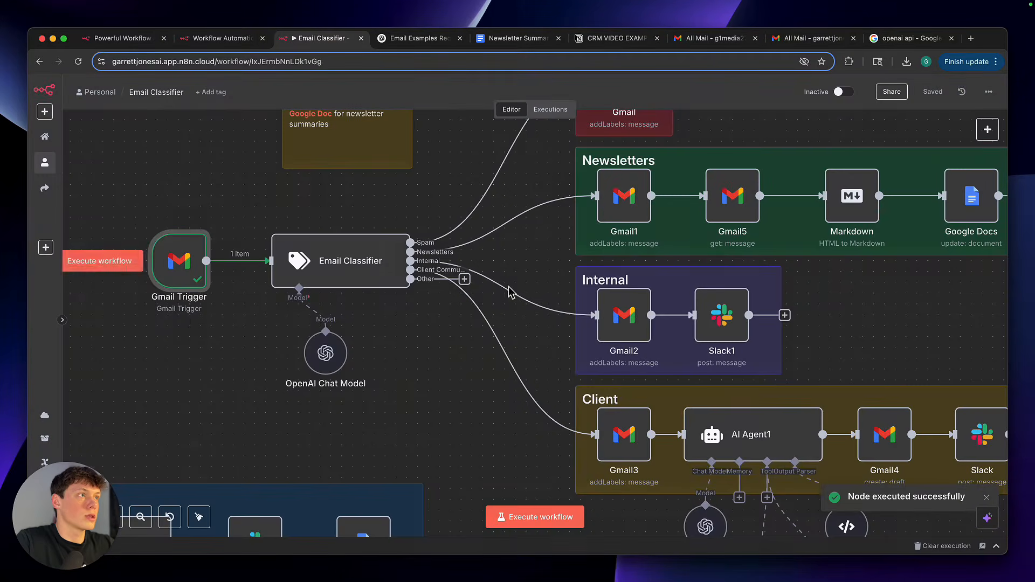
key(super+Return)
scroll(437, 386, down, 5)
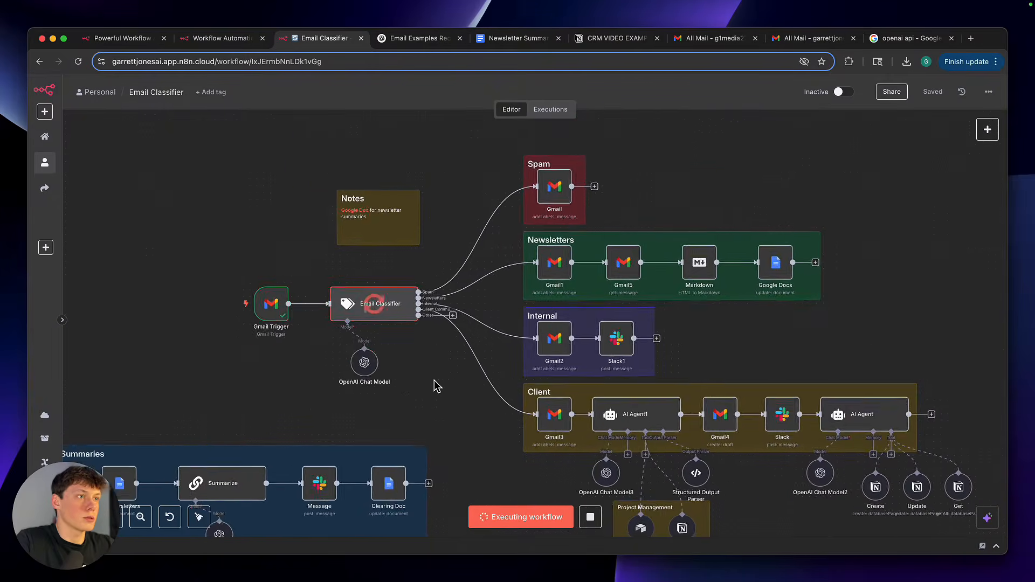
Follow the running execution from the Email Classifier into the Client branch, up to the AI Agent1 node
scroll(437, 386, right, 1)
scroll(437, 387, down, 1)
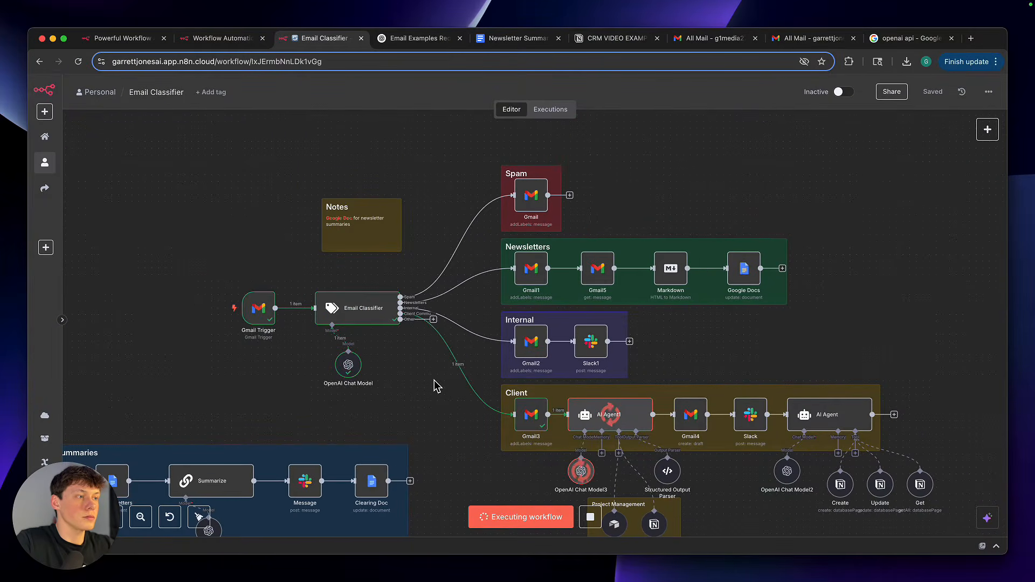
scroll(437, 386, up, 5)
scroll(437, 387, down, 2)
scroll(437, 386, right, 2)
scroll(437, 386, up, 1)
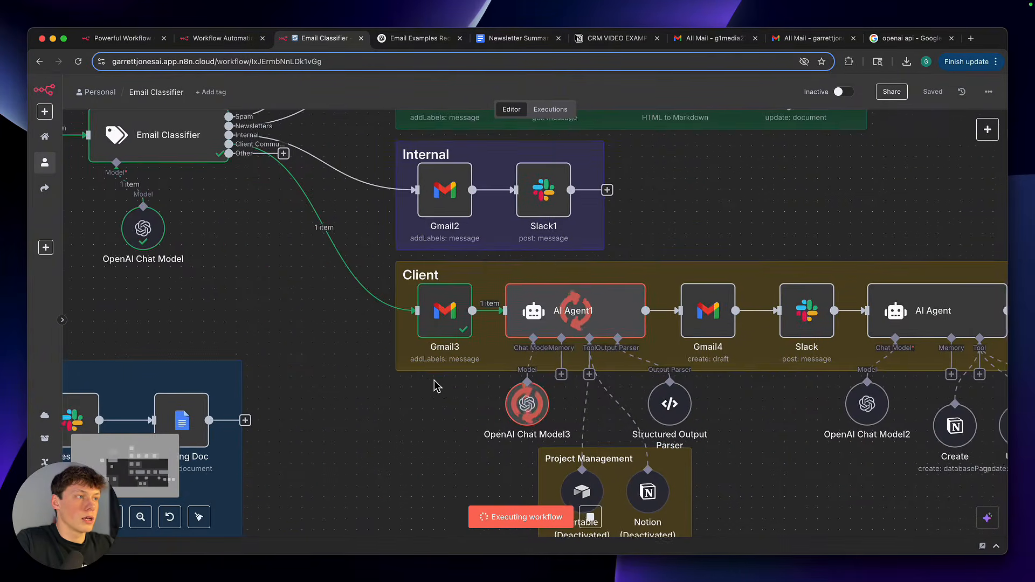
scroll(432, 386, right, 1)
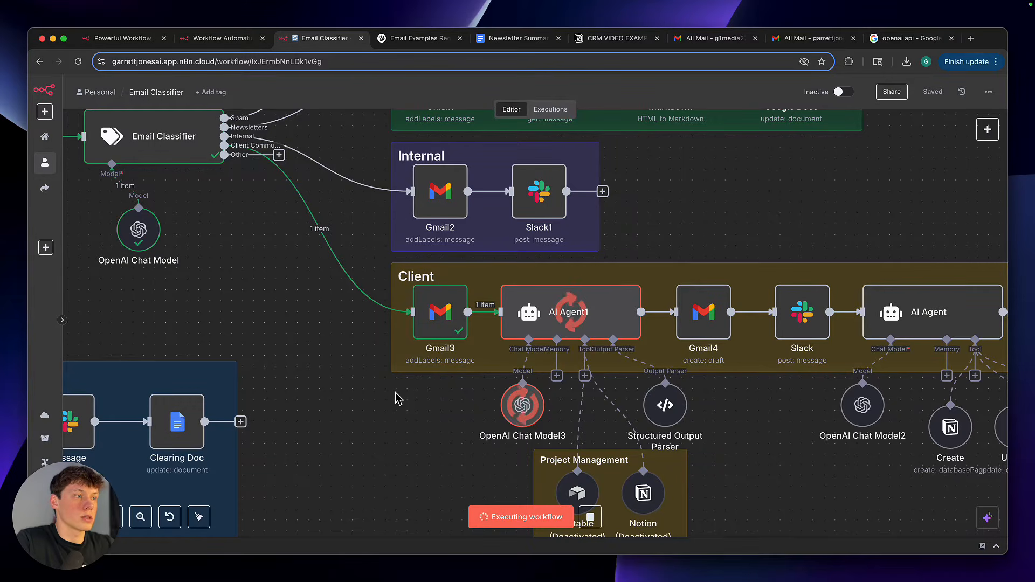
scroll(396, 393, right, 2)
scroll(396, 393, up, 1)
scroll(395, 399, up, 1)
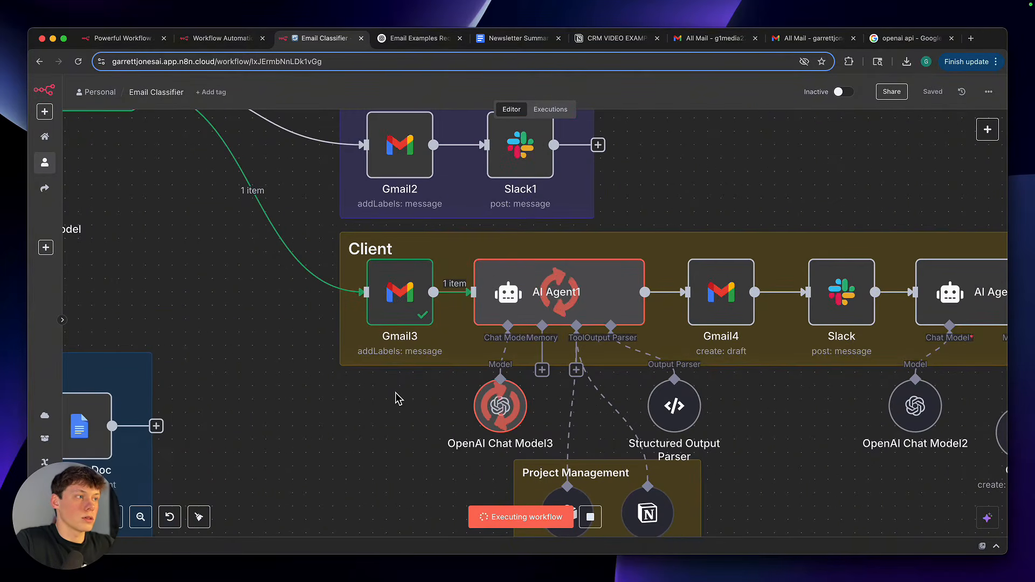
Examine the Gmail3 node's Add Label settings for the Client label, and check the labelled email in the receiving Gmail mailbox
mouse_move(392, 307)
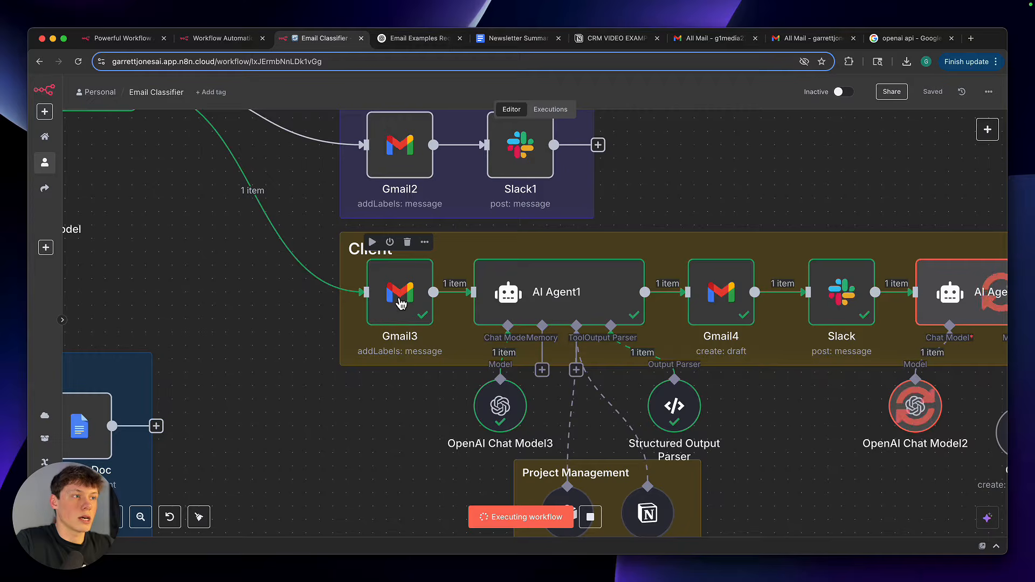
double_click(393, 305)
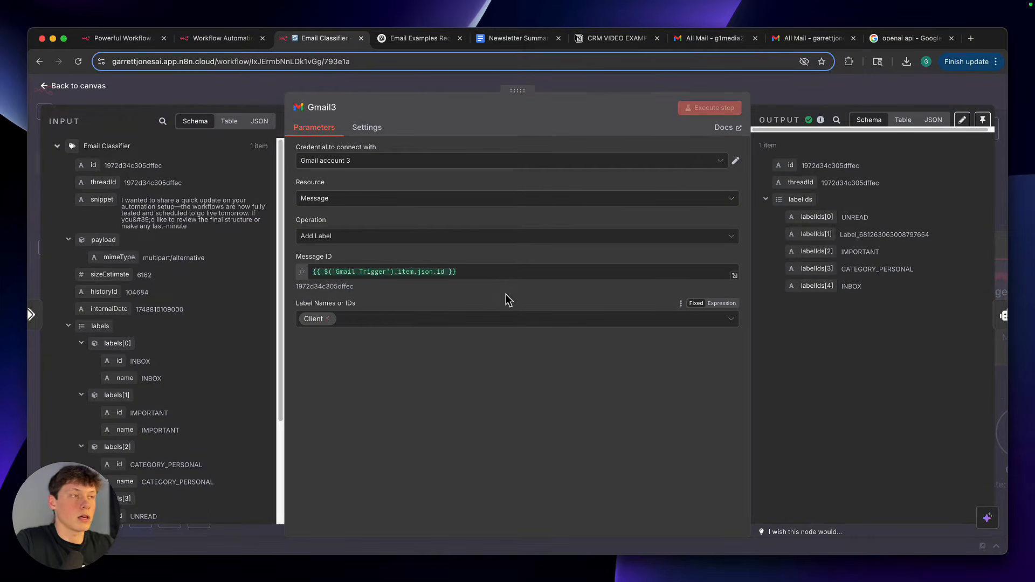
click(783, 87)
scroll(536, 315, right, 2)
scroll(536, 316, up, 1)
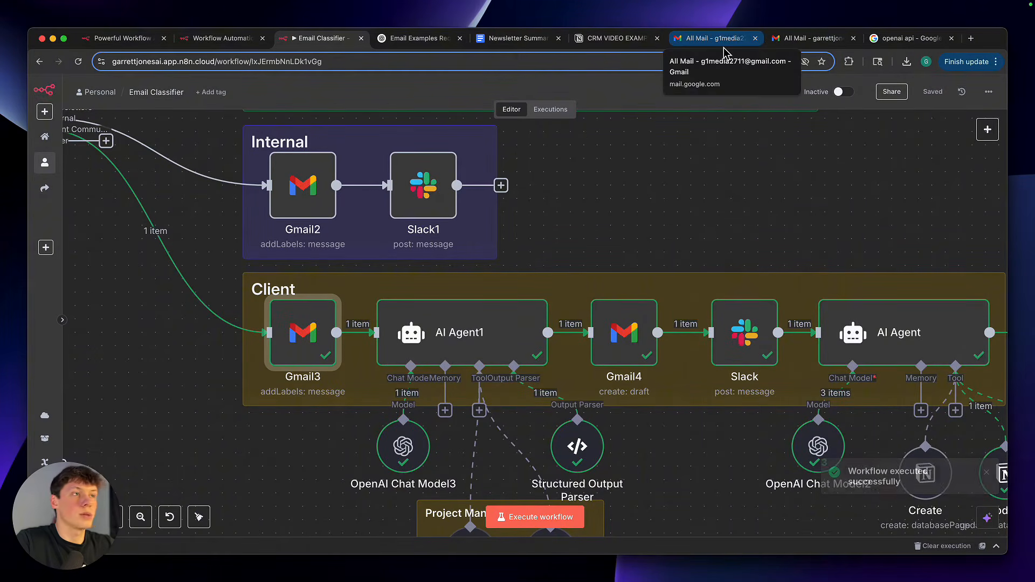
click(724, 47)
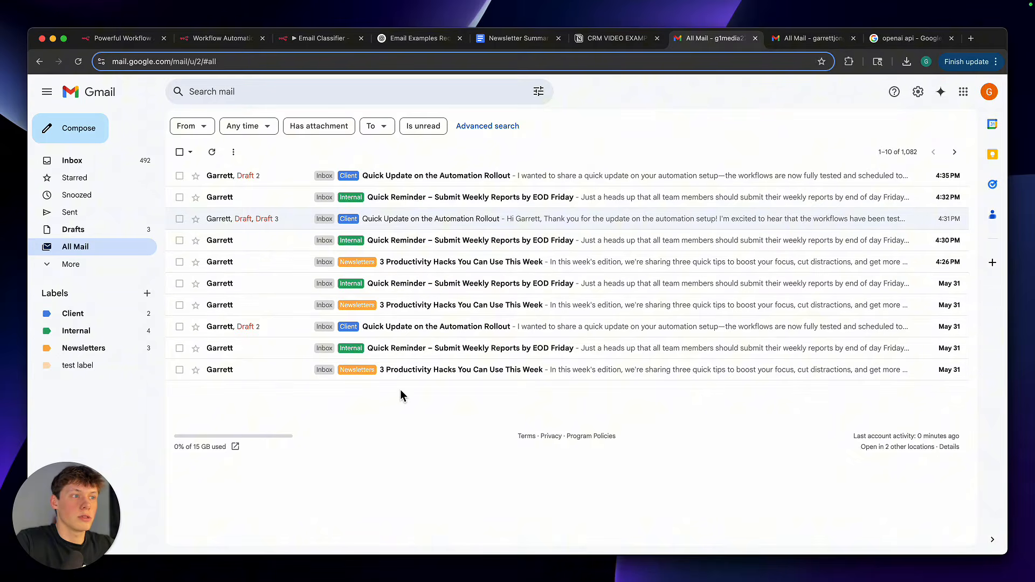
Return to the n8n workflow and examine the Client branch from Gmail3 through AI Agent, including the connected Notion tools
click(296, 38)
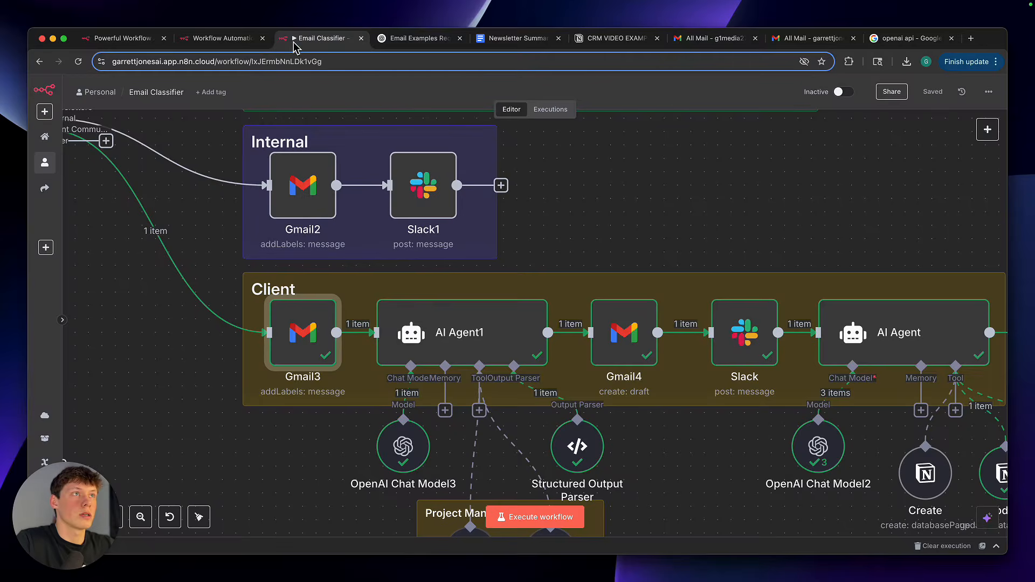
scroll(395, 331, right, 2)
scroll(394, 331, down, 2)
scroll(394, 332, up, 4)
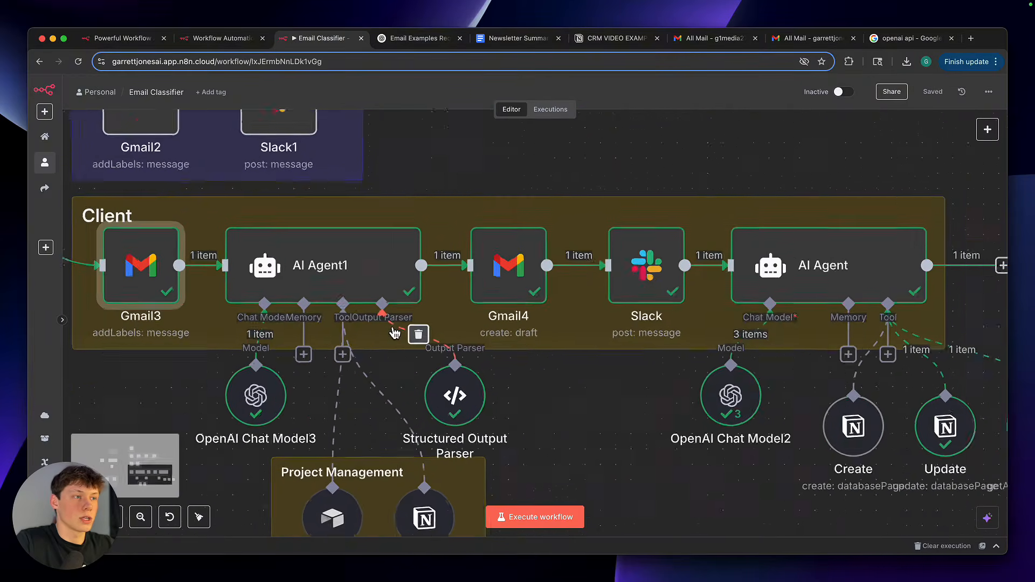
scroll(395, 332, down, 5)
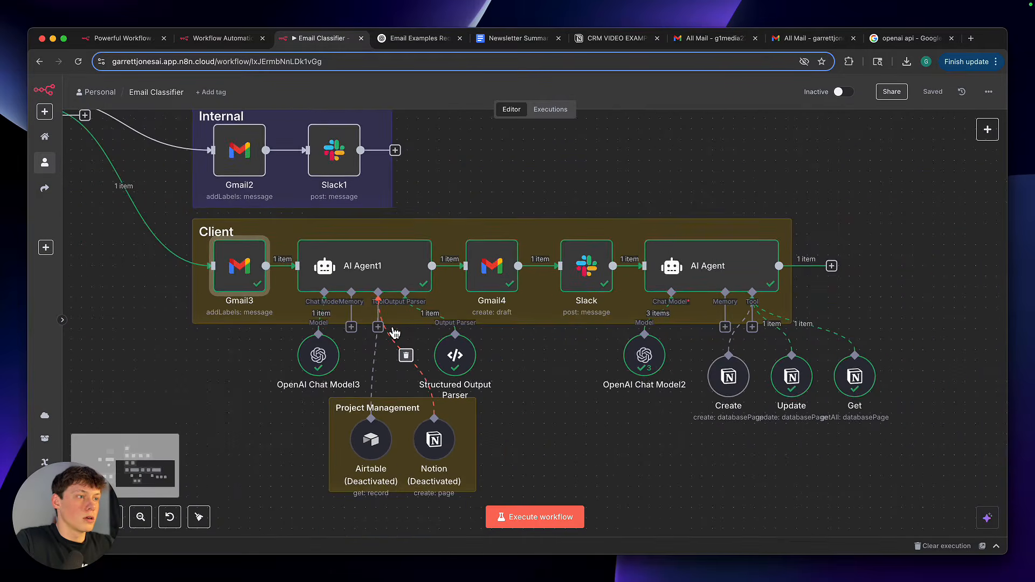
scroll(569, 447, down, 1)
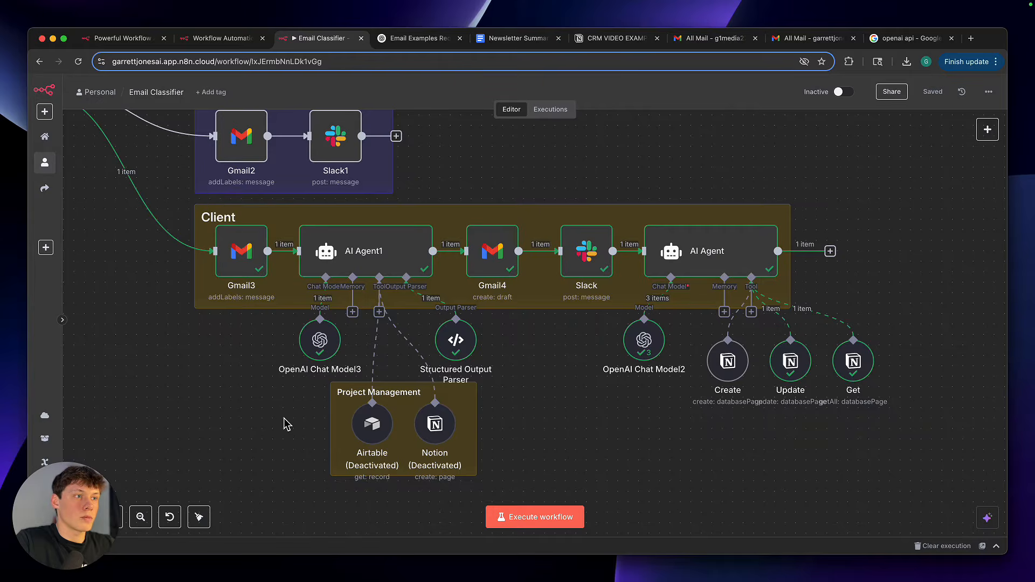
Examine the Project Management group under AI Agent1, outlining its deactivated Airtable and Notion tool nodes on the canvas
drag(271, 502, 532, 193)
click(534, 180)
scroll(418, 306, up, 3)
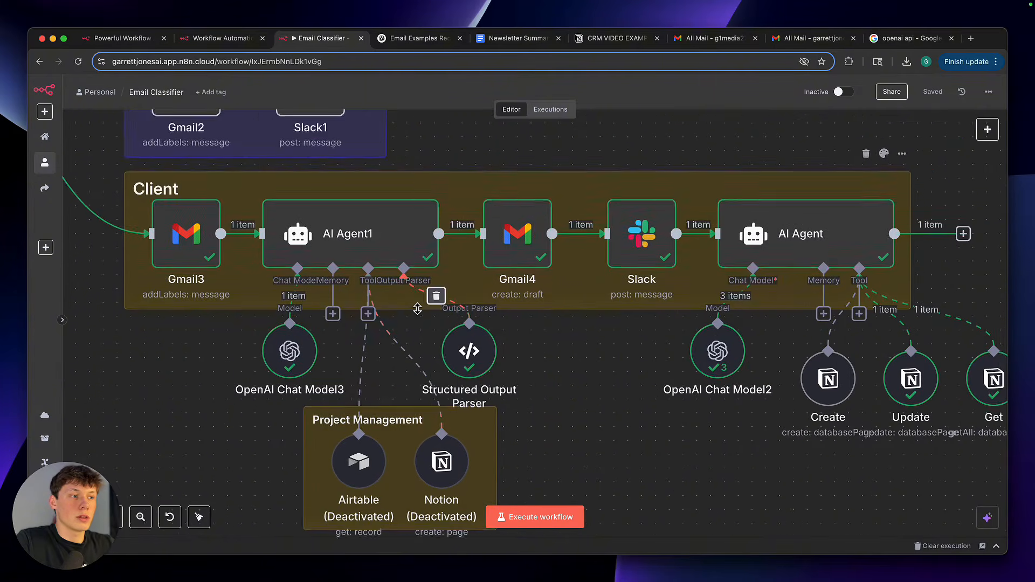
scroll(418, 307, down, 2)
drag(265, 314, 548, 483)
click(548, 483)
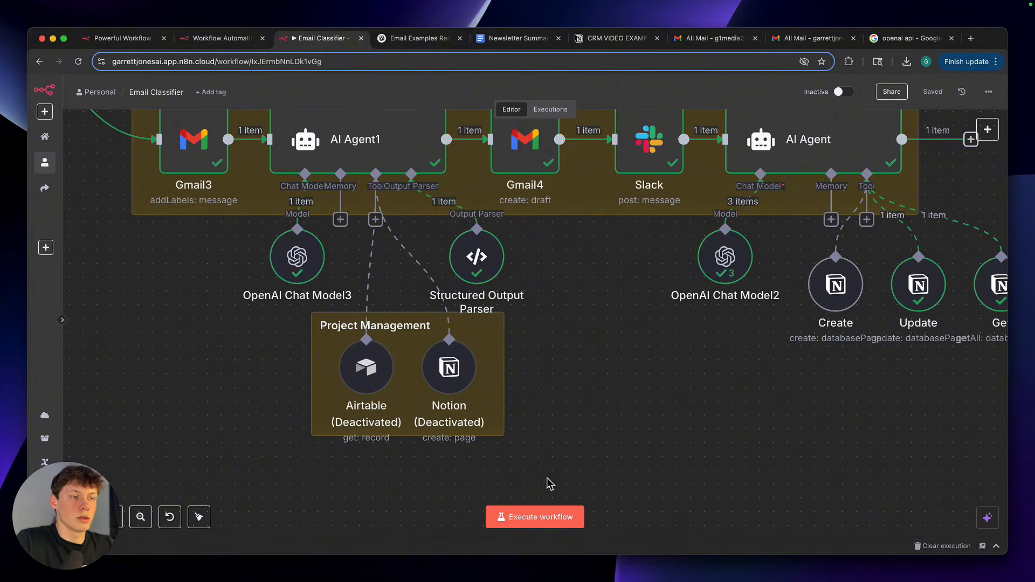
scroll(548, 484, up, 2)
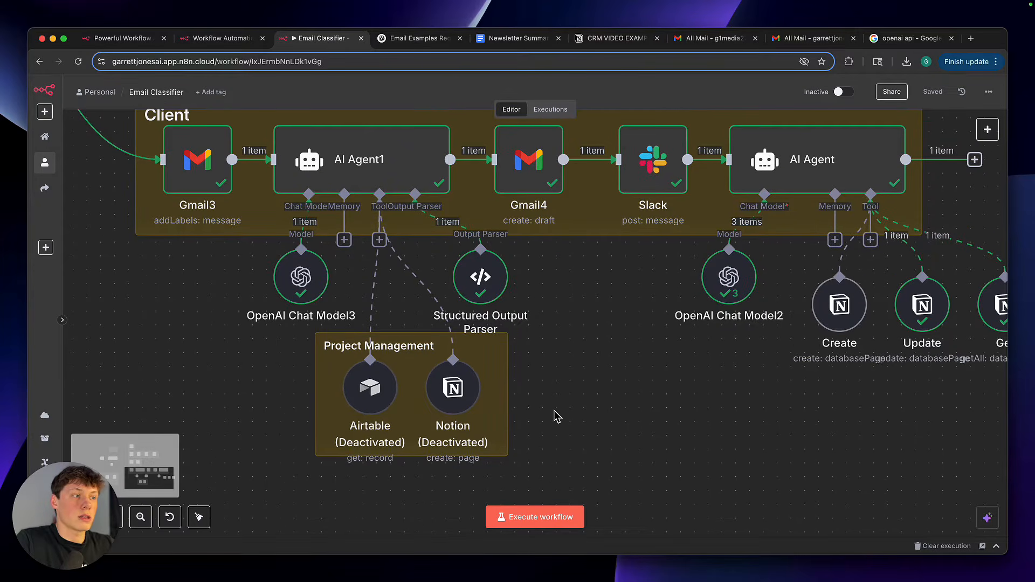
drag(548, 469, 293, 330)
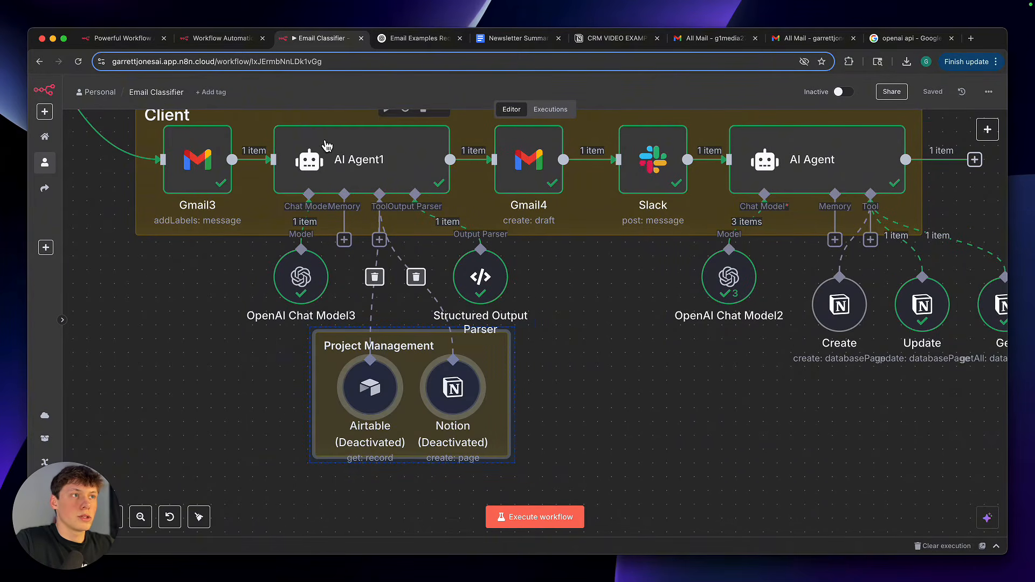
click(223, 301)
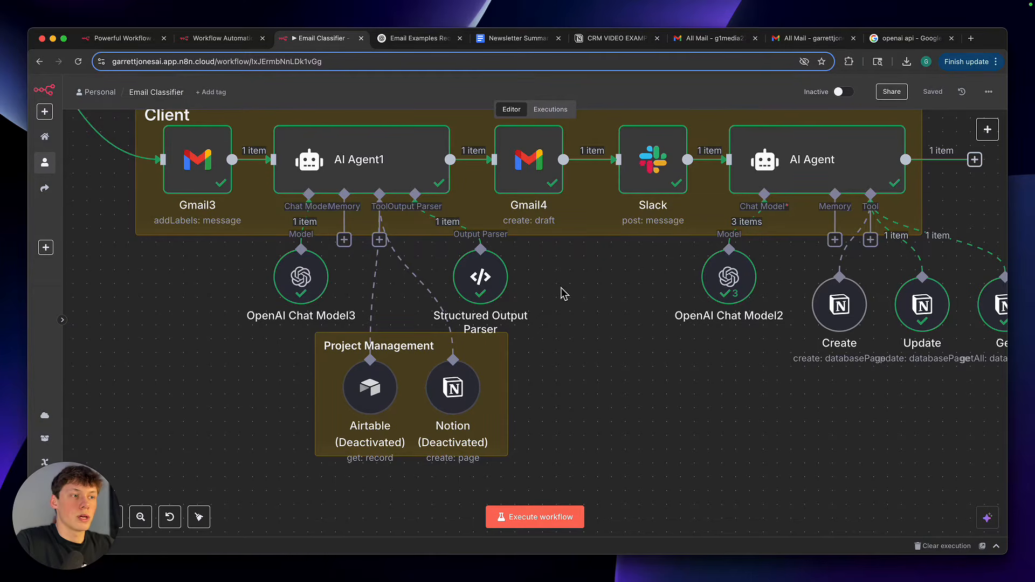
drag(269, 329, 568, 491)
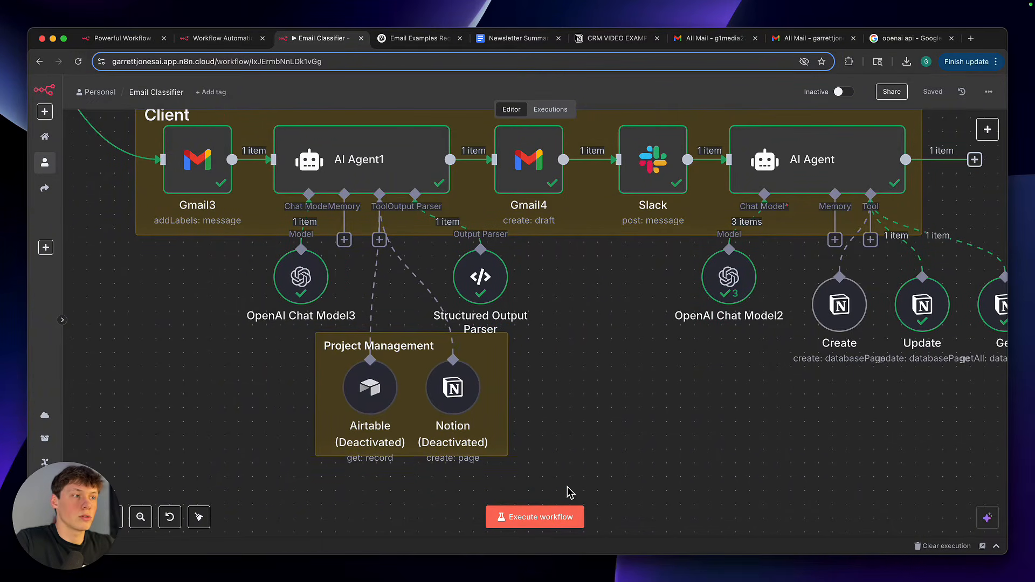
scroll(569, 491, down, 1)
scroll(569, 491, down, 2)
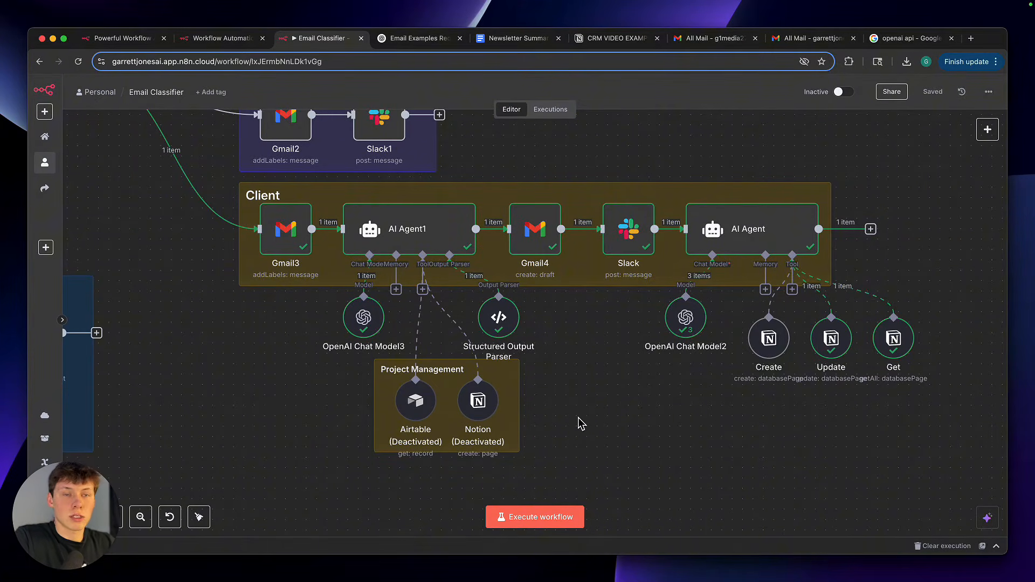
Examine the Client branch from AI Agent1 and its Project Management tools through the Gmail4 draft and Slack message nodes
scroll(580, 423, up, 3)
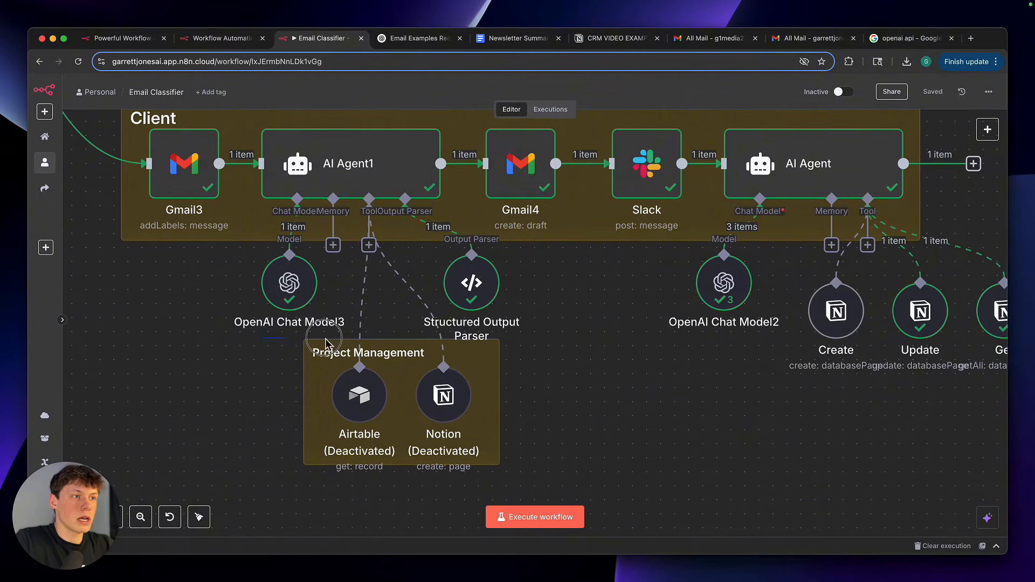
drag(305, 323, 558, 472)
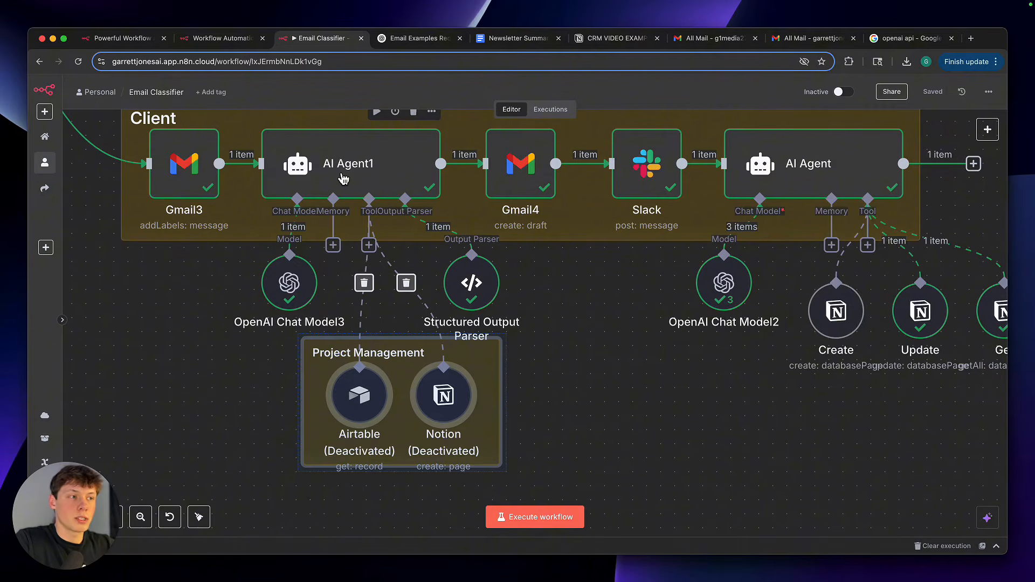
click(596, 407)
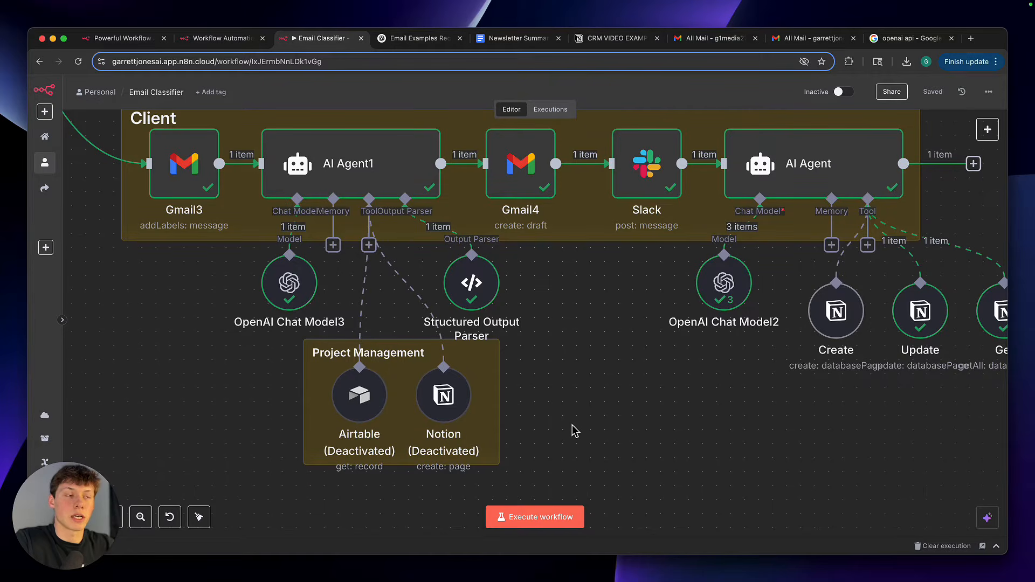
scroll(573, 430, right, 5)
scroll(573, 430, up, 3)
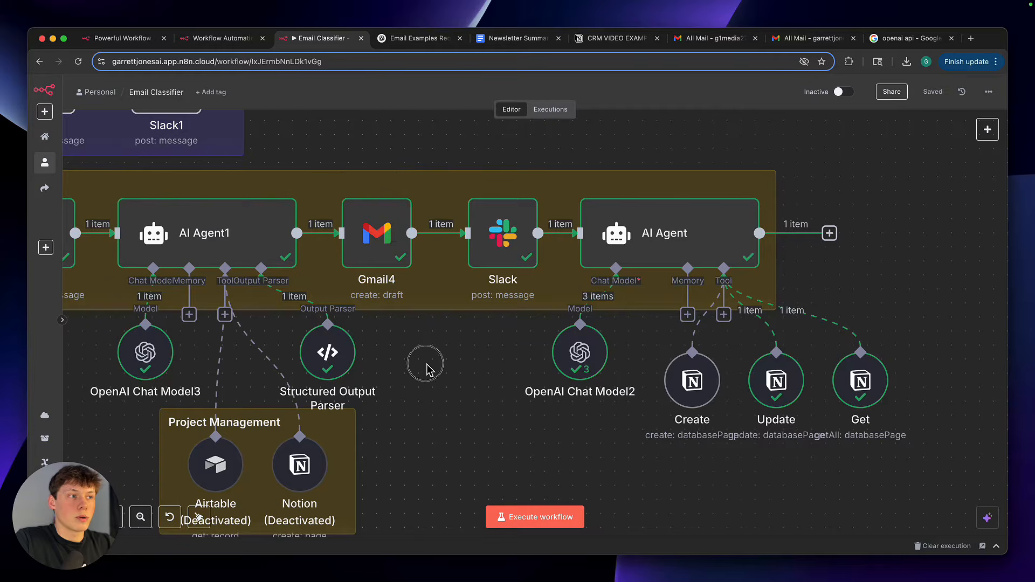
scroll(426, 369, right, 1)
scroll(406, 370, right, 2)
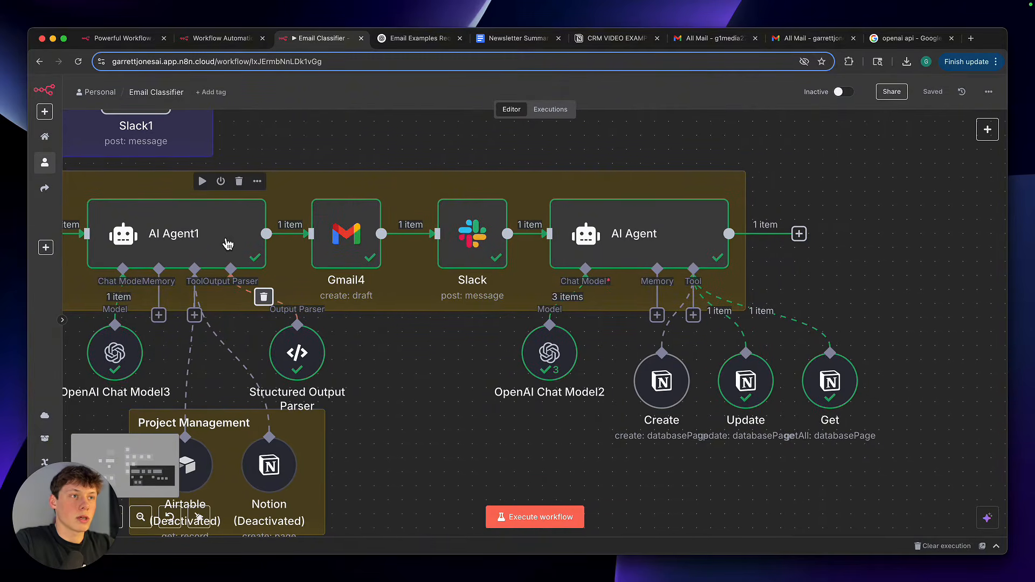
scroll(407, 360, right, 4)
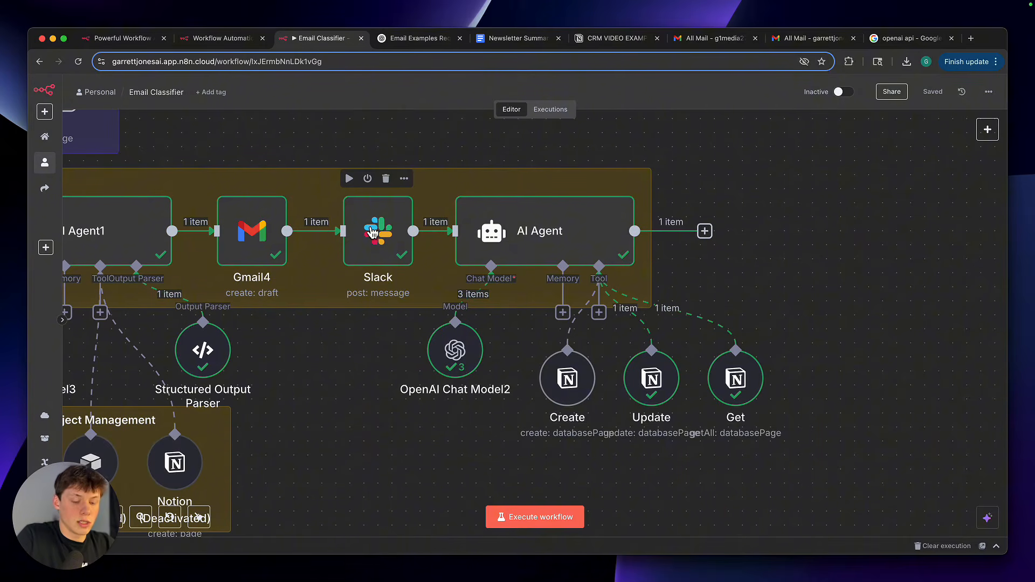
Switch to Slack and read the latest client email notification in the internal-only channel, including its sender and message text
key(alt+Tab)
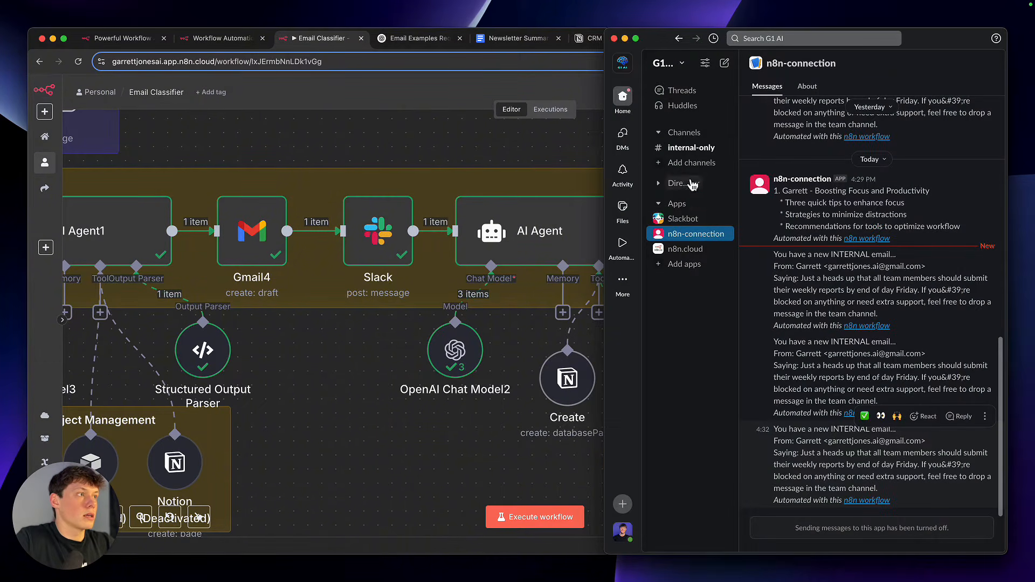
click(691, 151)
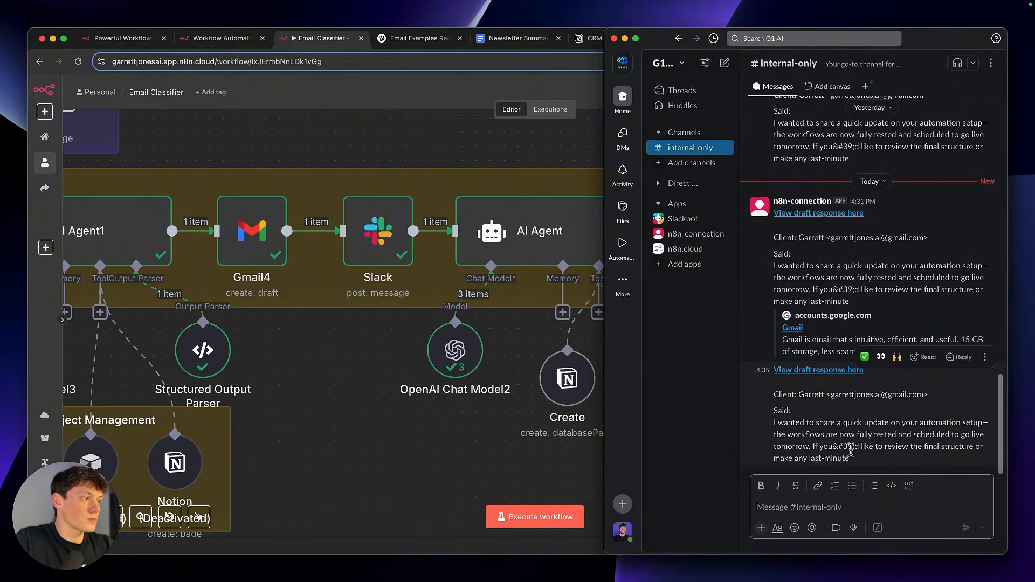
drag(851, 453, 915, 397)
click(774, 391)
click(916, 396)
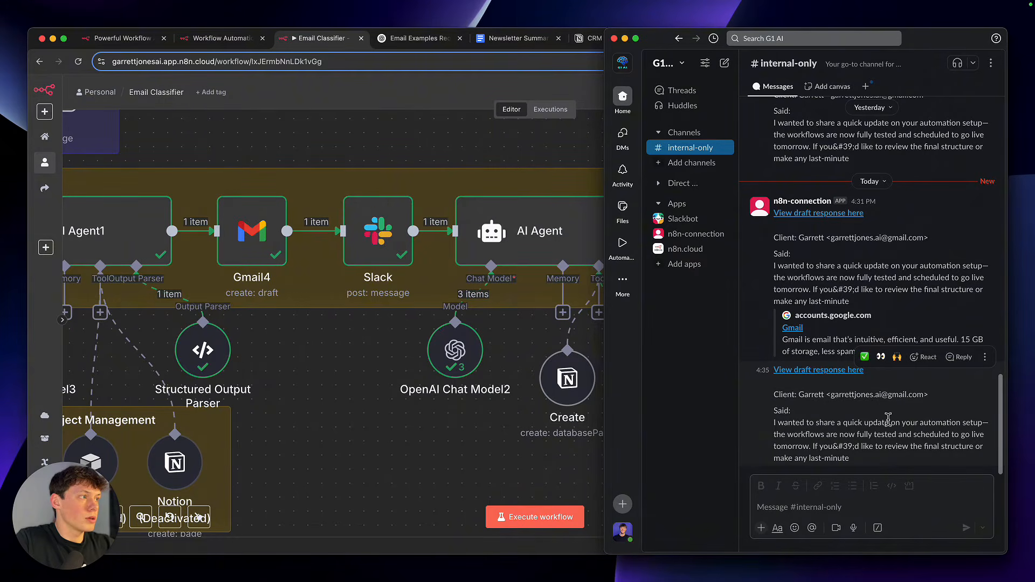
drag(783, 395, 925, 397)
click(924, 399)
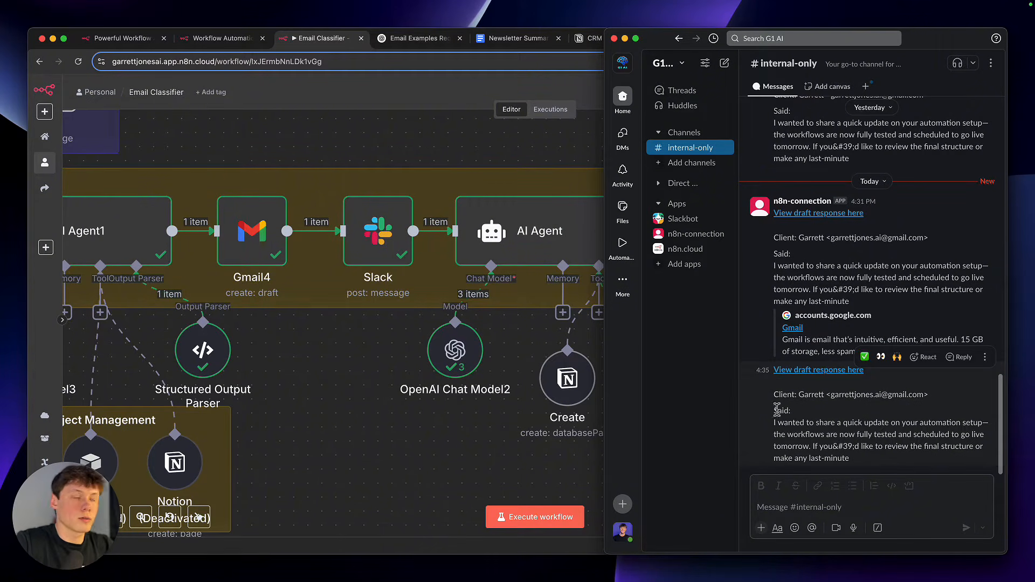
drag(760, 377, 875, 473)
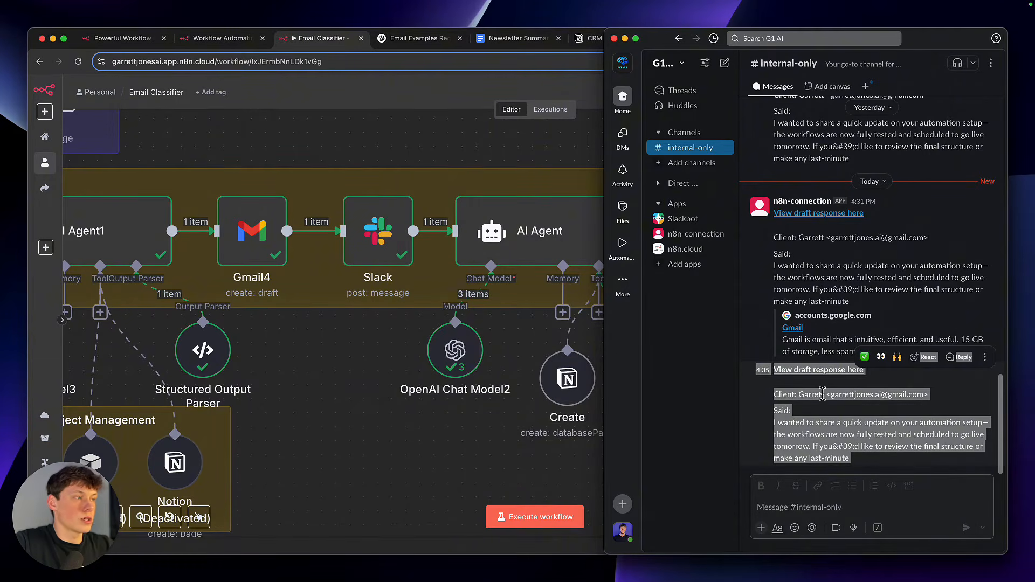
triple_click(789, 428)
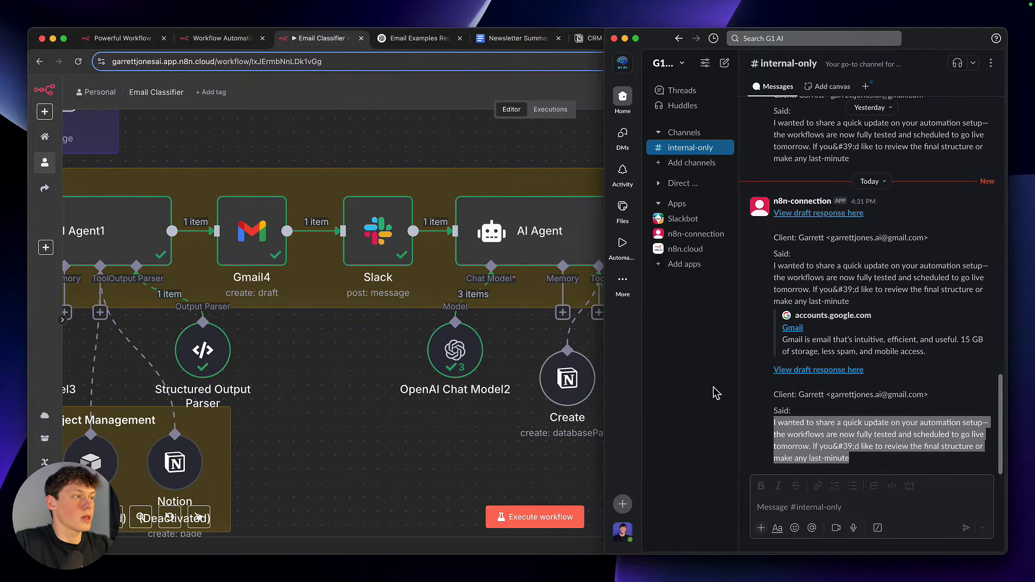
click(800, 383)
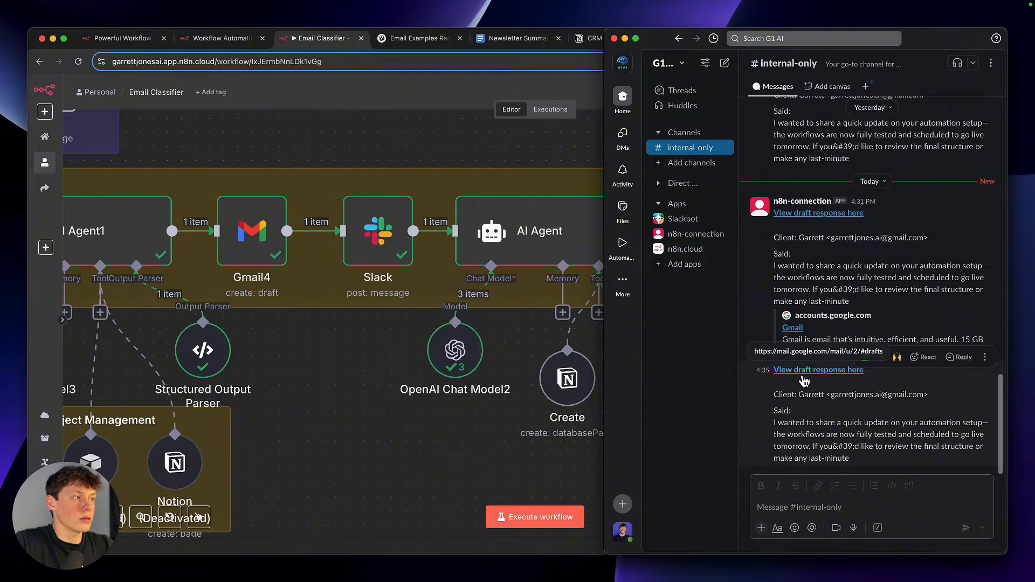
Follow the notification's draft response link to Gmail and read the newest "Quick Update on the Automation Rollout" email with its drafted reply
click(802, 371)
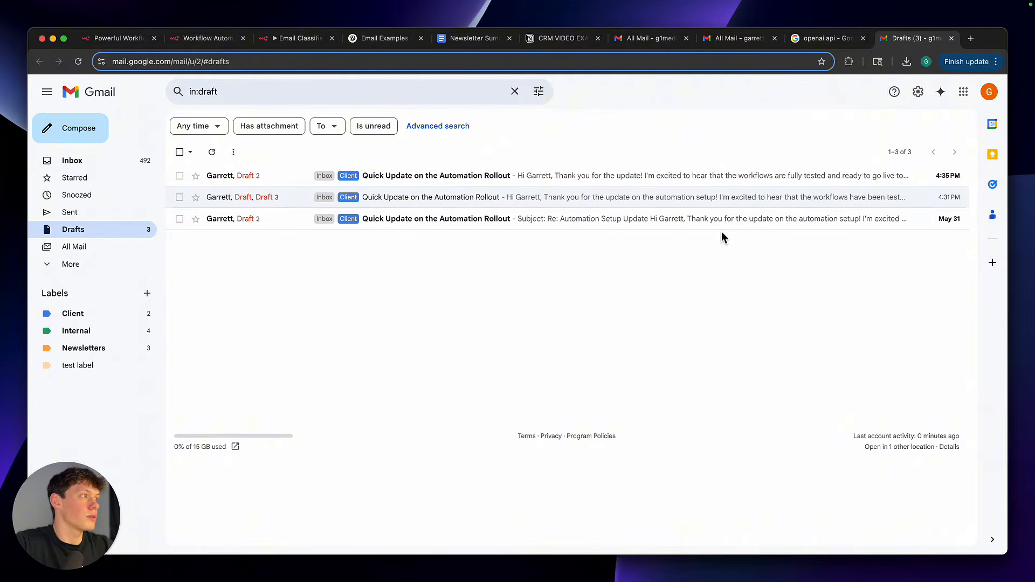
click(396, 178)
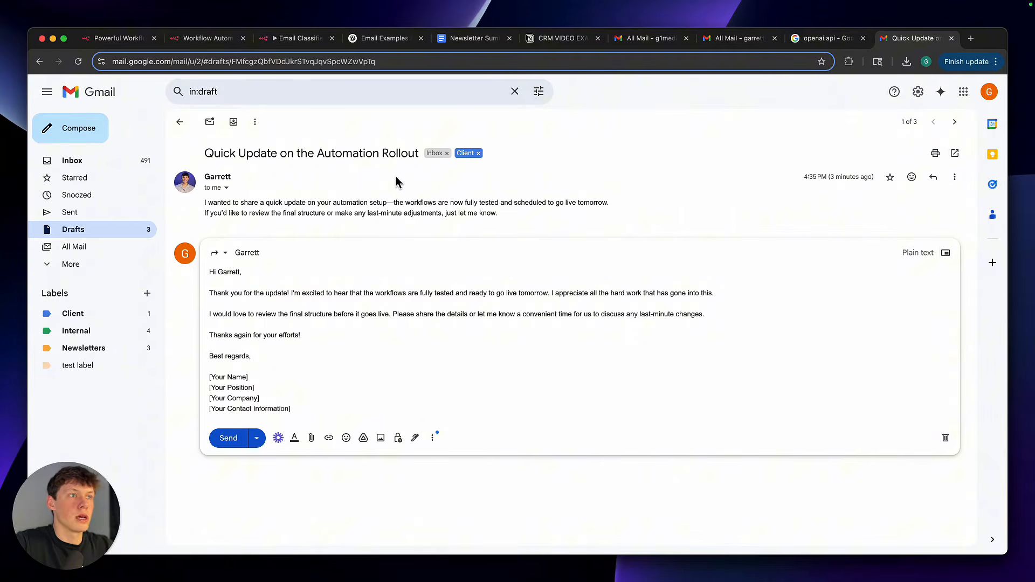
triple_click(365, 203)
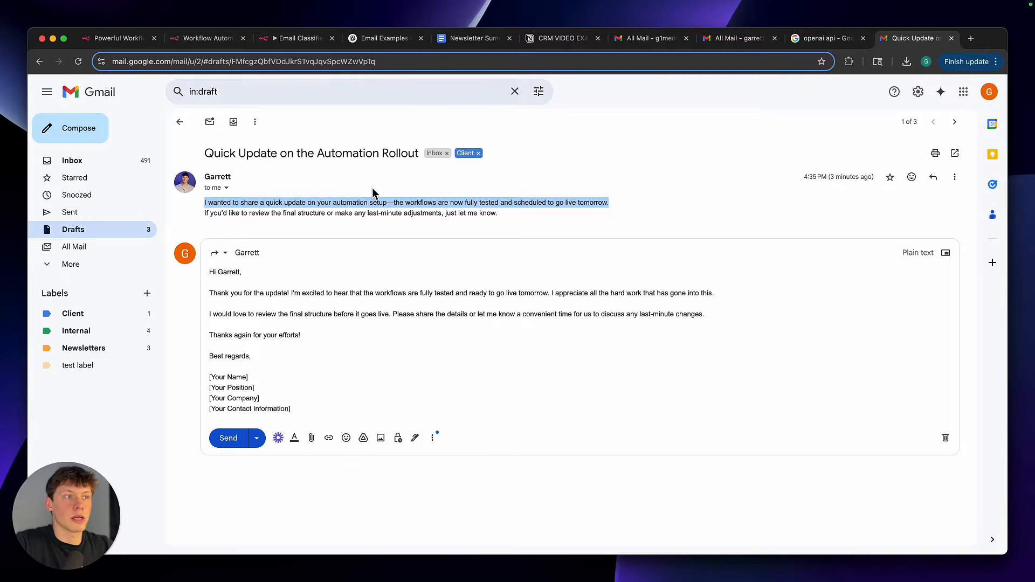
click(368, 215)
drag(305, 408, 183, 254)
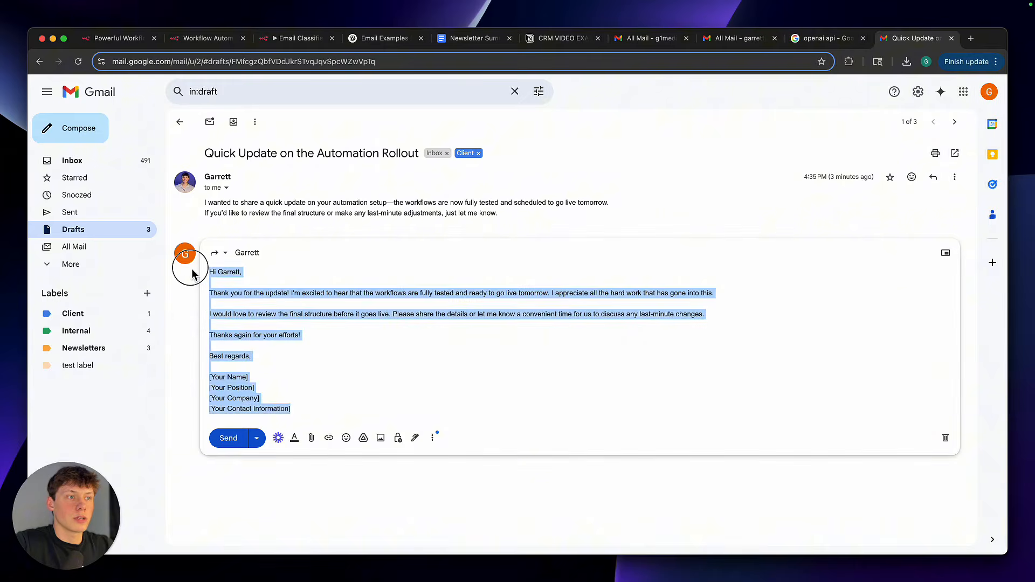
click(256, 293)
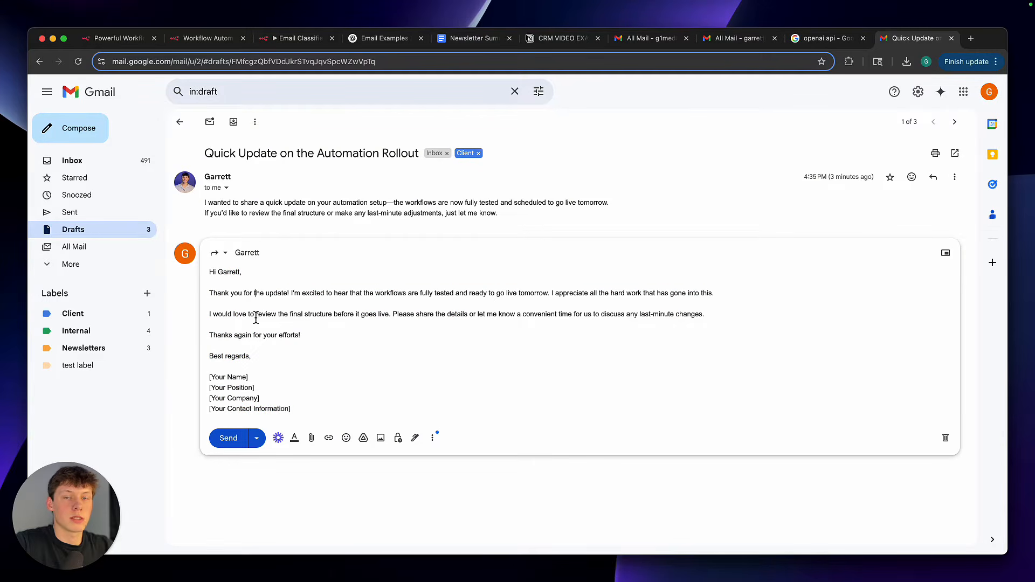
drag(231, 294, 371, 293)
click(369, 294)
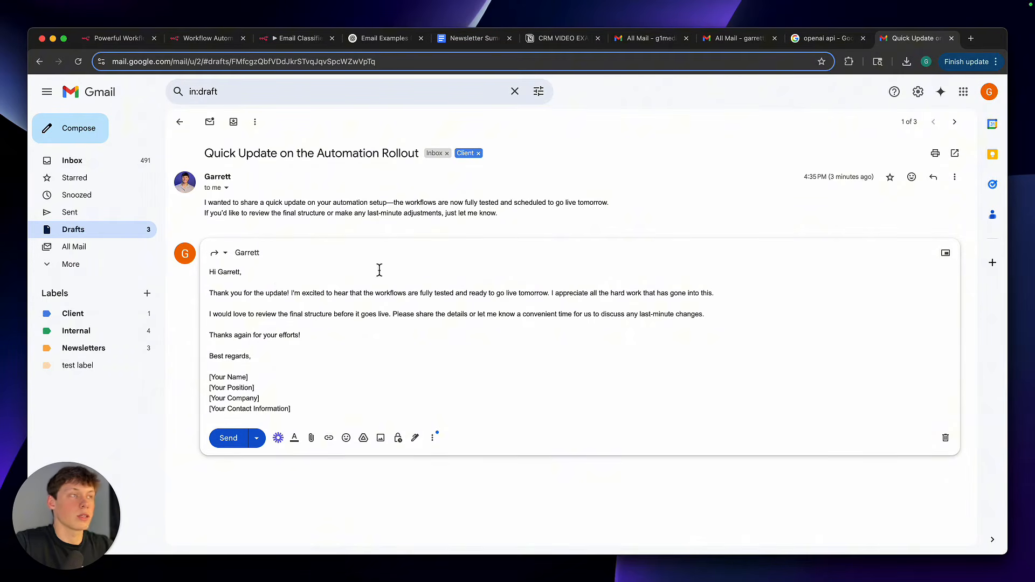
Return to the Email Classifier workflow and examine the AI Agent node with its Notion Create, Update and Get tools
click(301, 39)
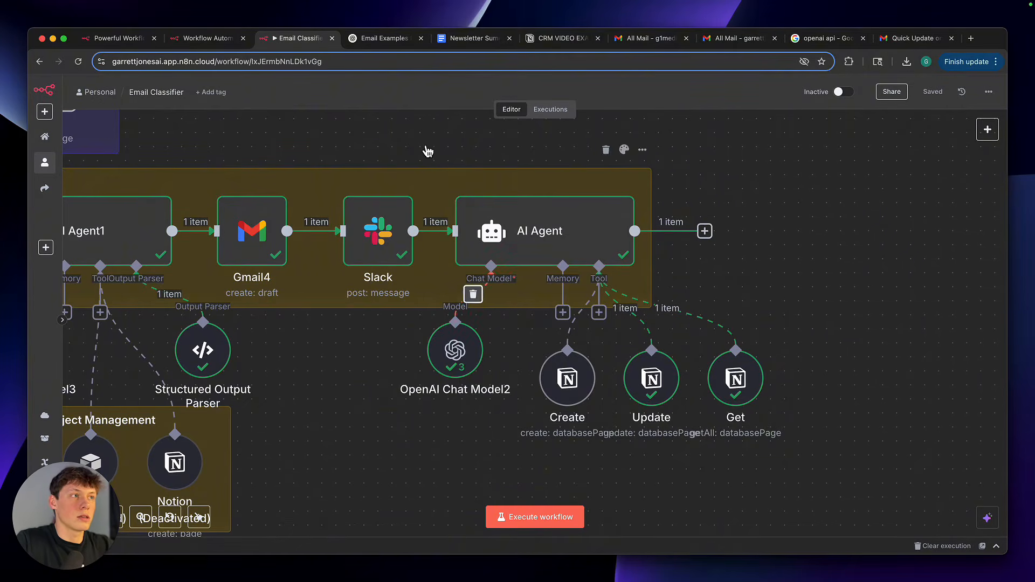
drag(424, 144, 558, 231)
key(super+z)
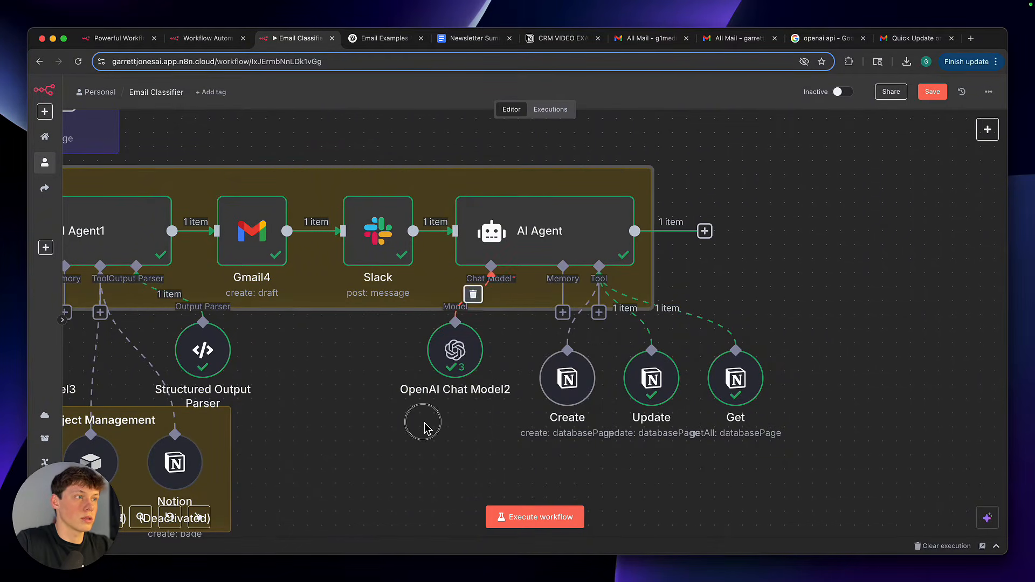
scroll(423, 428, right, 3)
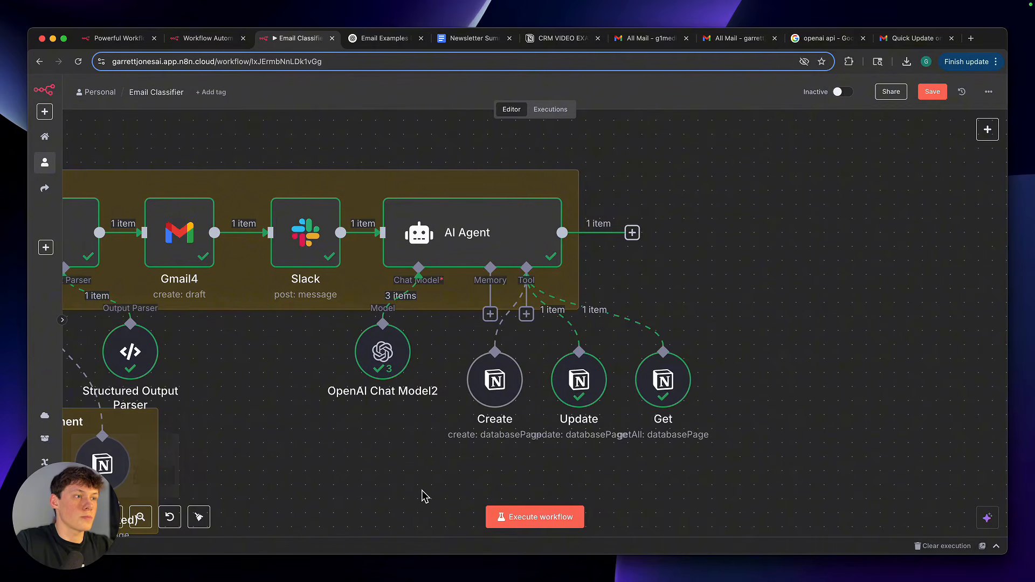
scroll(423, 496, down, 3)
drag(381, 235, 660, 490)
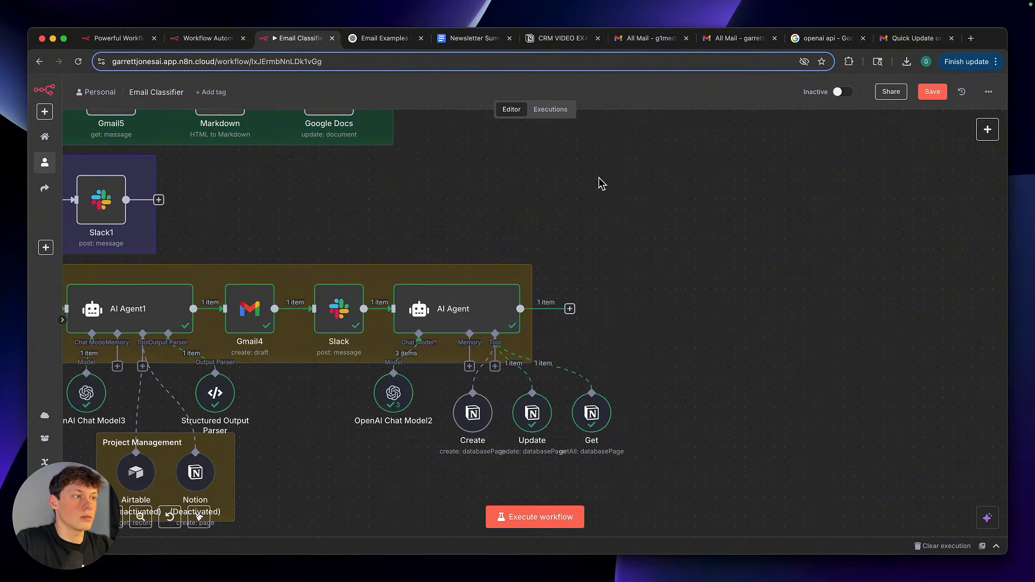
Open the CRM VIDEO EXAMPLE database in Notion and review the contact's Status options and Notes entry
click(561, 38)
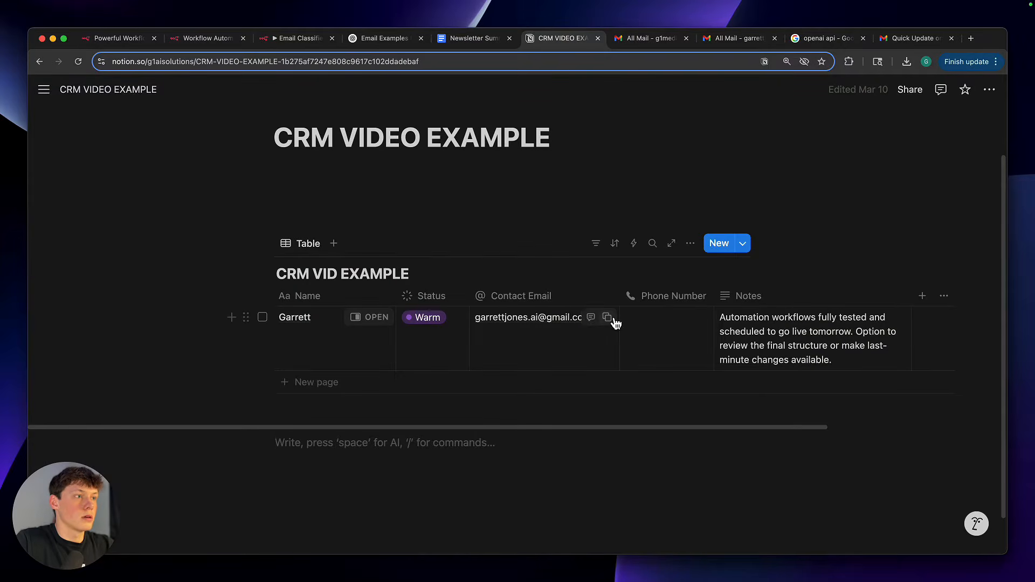
scroll(418, 361, right, 2)
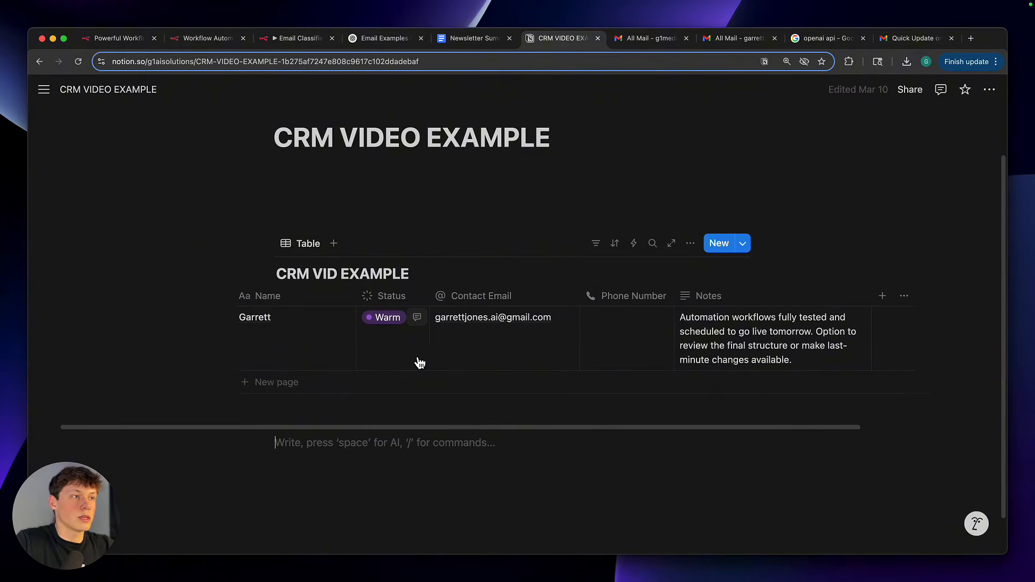
click(373, 350)
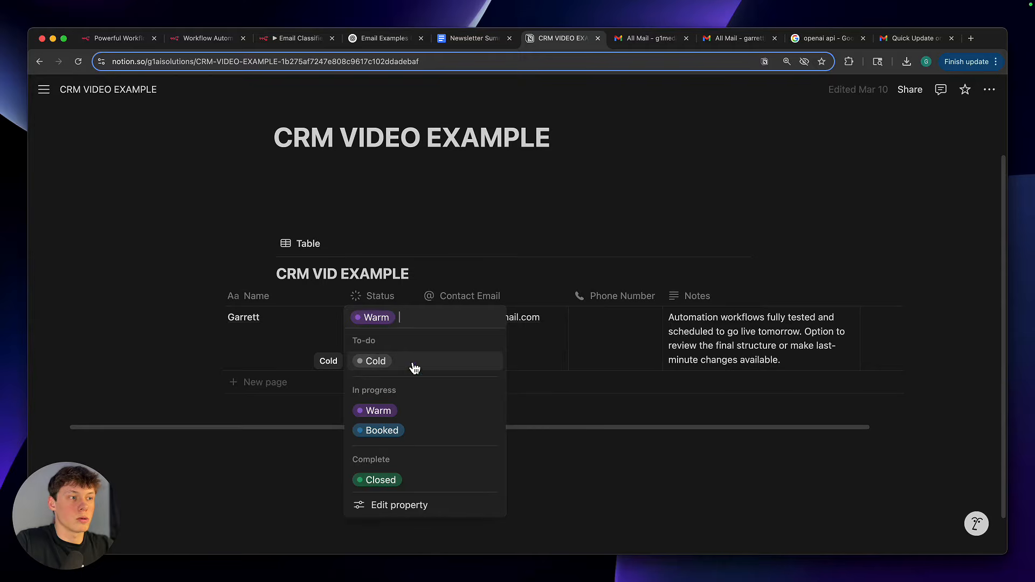
click(395, 419)
scroll(593, 378, right, 5)
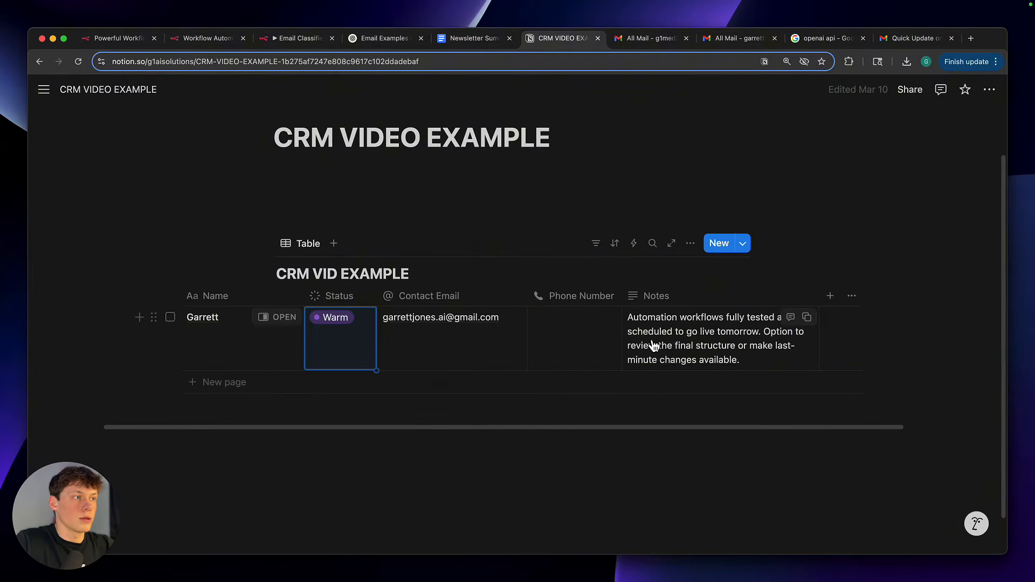
click(679, 366)
triple_click(651, 353)
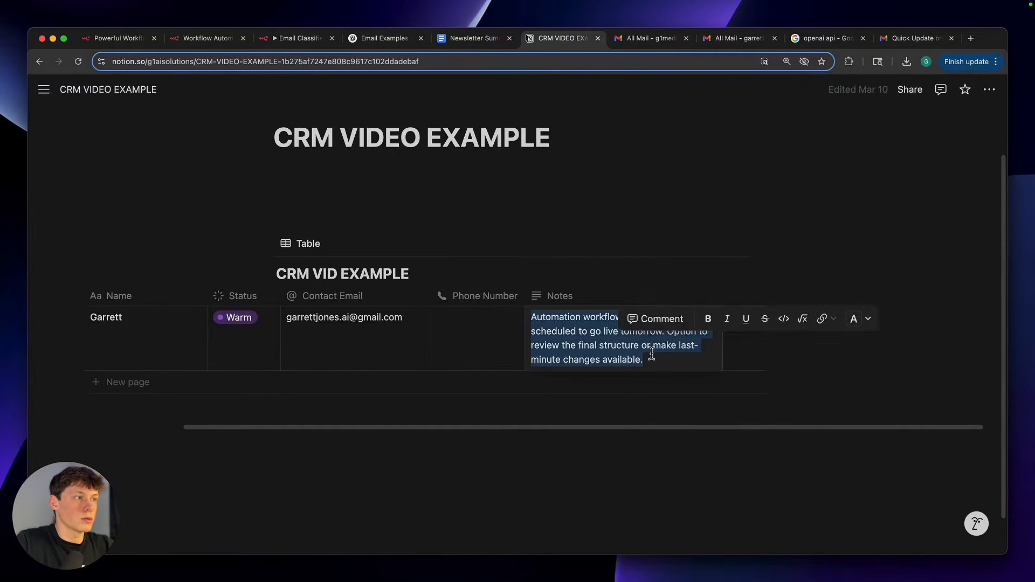
key(Escape)
scroll(597, 352, left, 4)
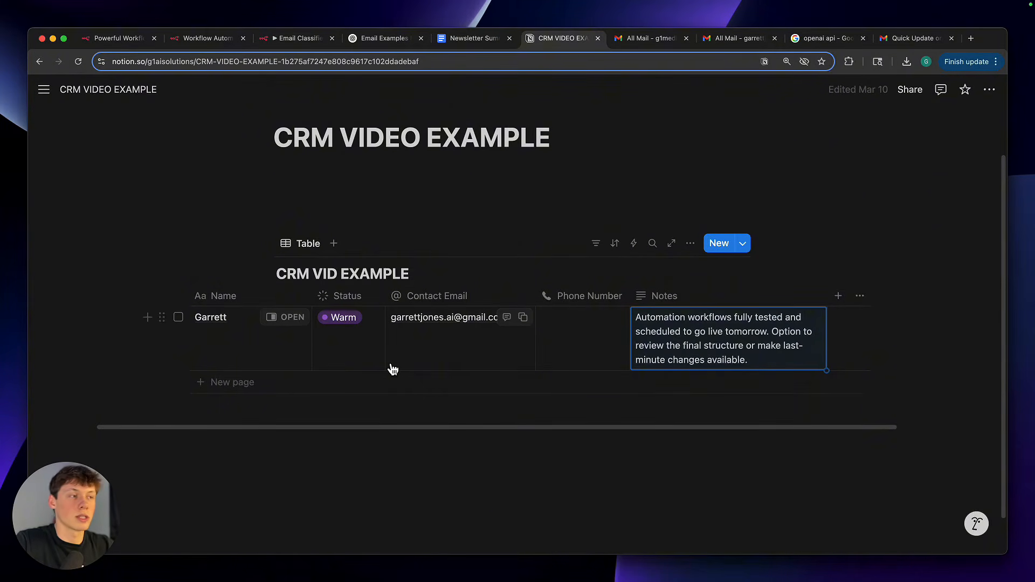
Go back to the Email Classifier workflow and view all of its branches on the canvas
key(super+3)
scroll(605, 338, down, 4)
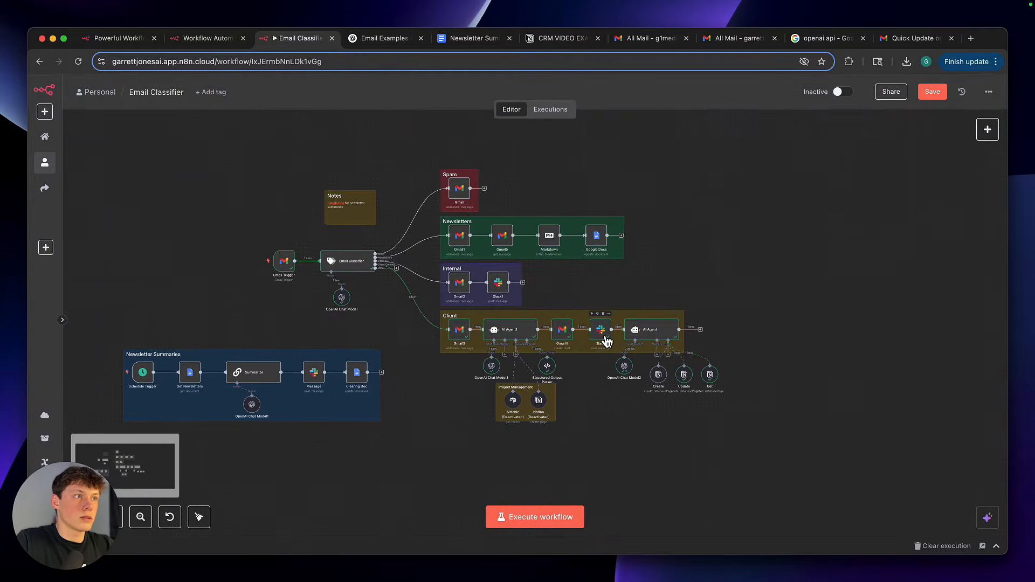
scroll(614, 286, up, 2)
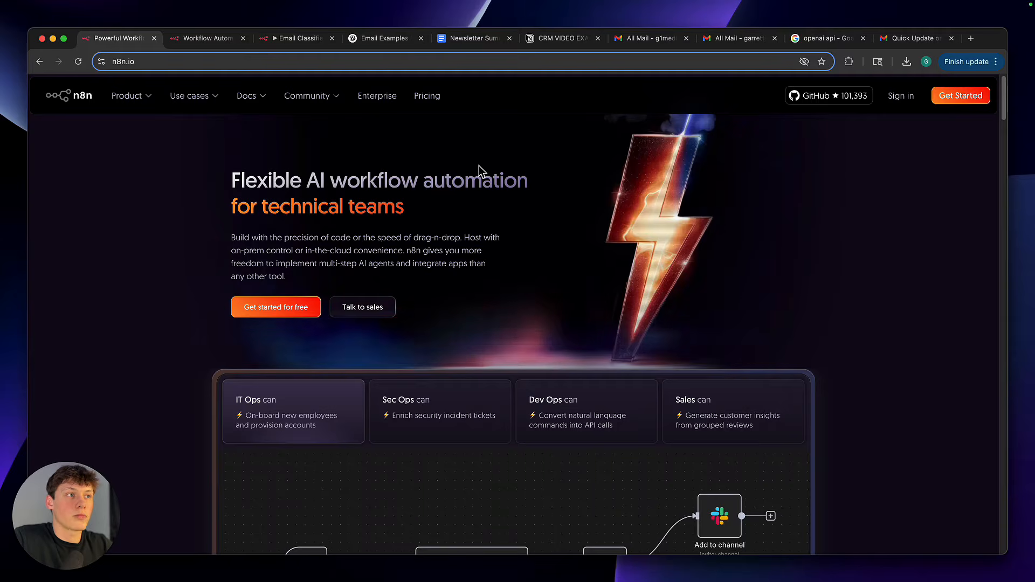
Create a blank workflow from the n8n workflows overview and check its import options
click(207, 37)
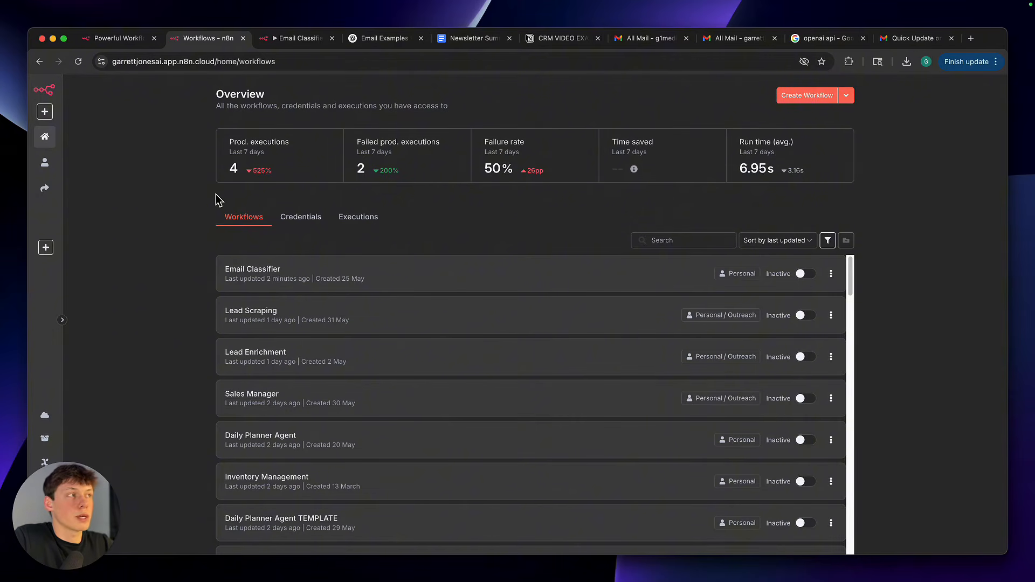
click(799, 102)
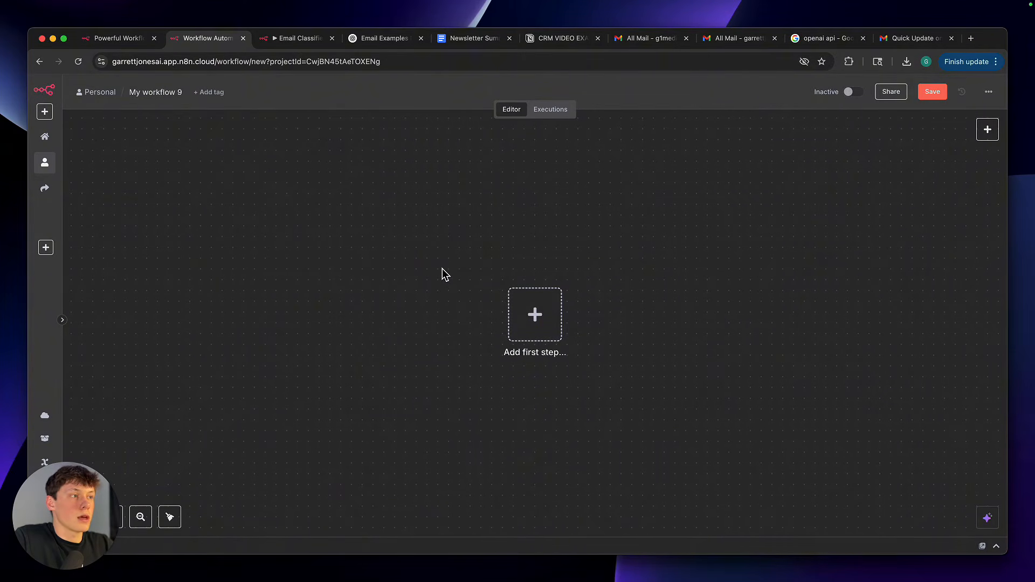
click(989, 92)
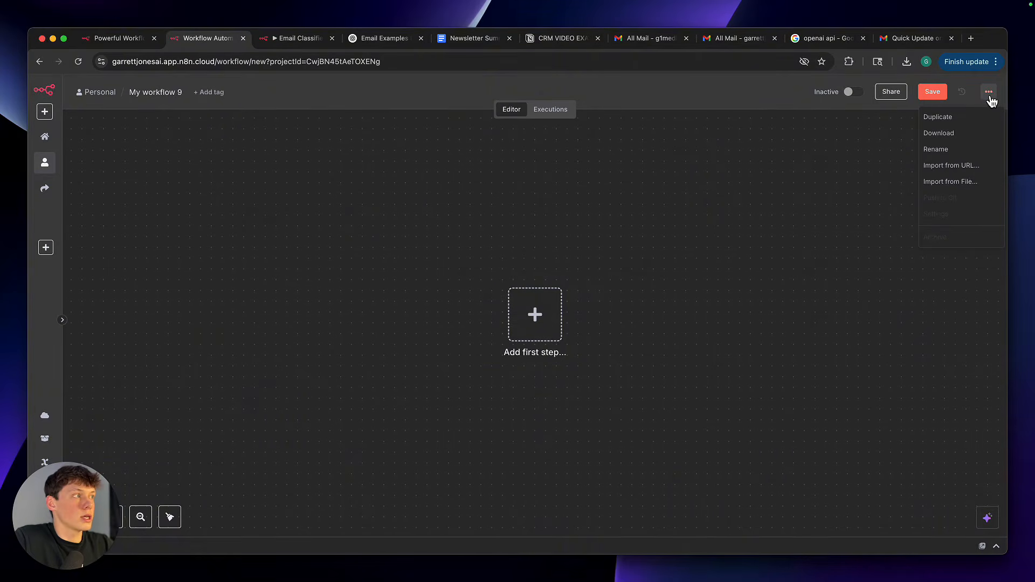
click(839, 179)
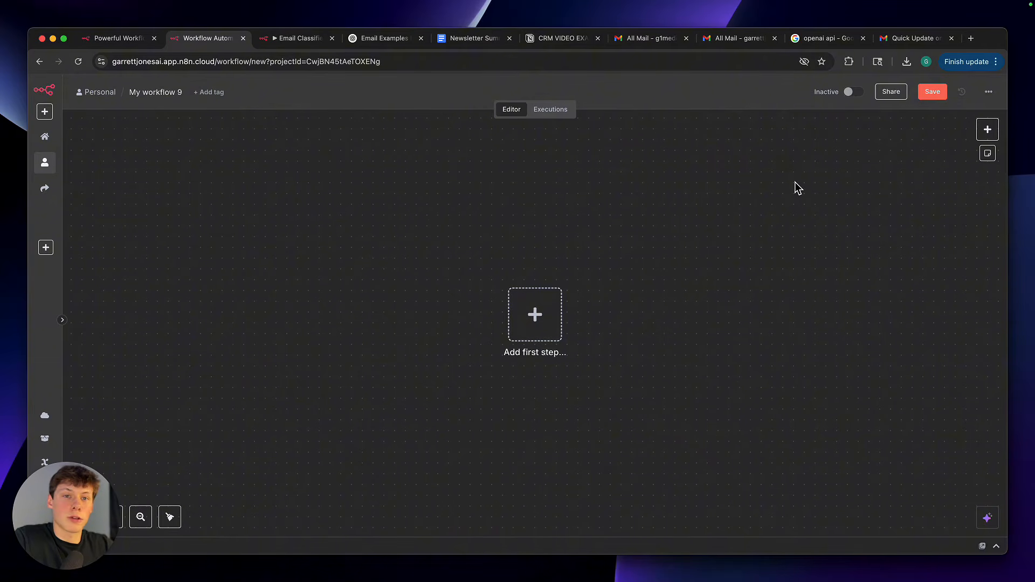
Return to the Email Classifier workflow and examine the canvas from its category branches back to the Gmail Trigger
click(299, 38)
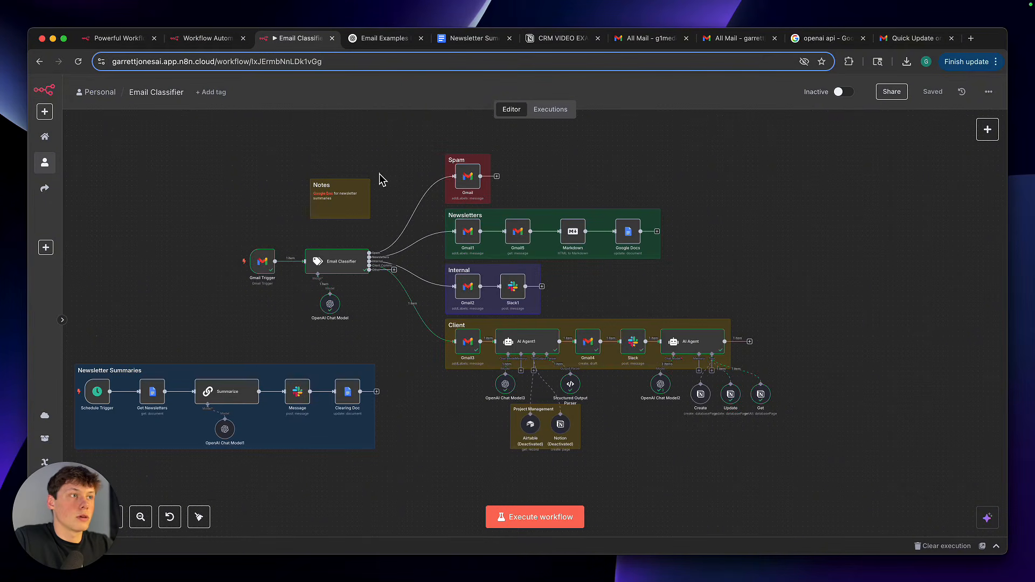
scroll(378, 156, down, 2)
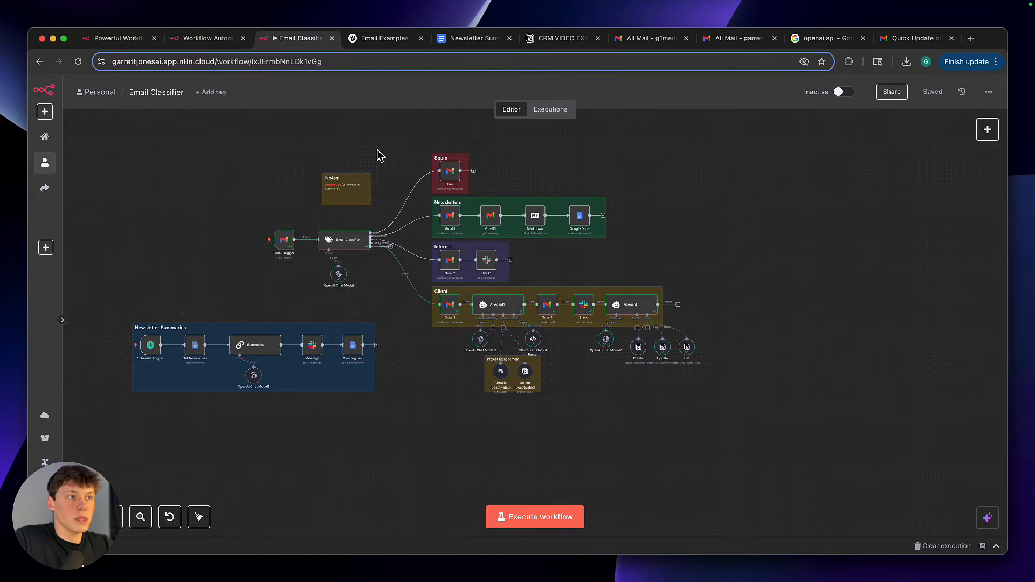
scroll(377, 155, up, 4)
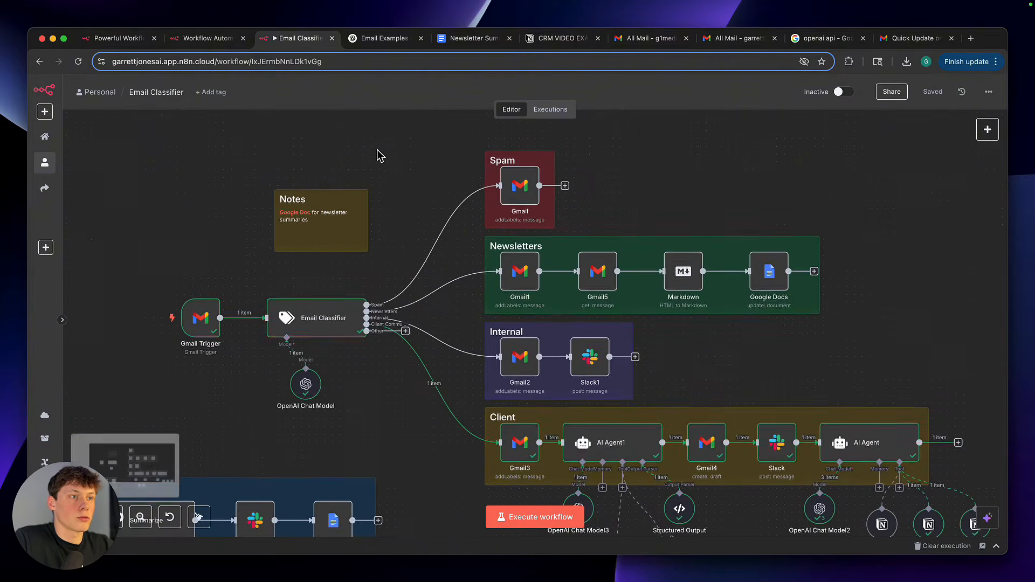
scroll(377, 156, down, 1)
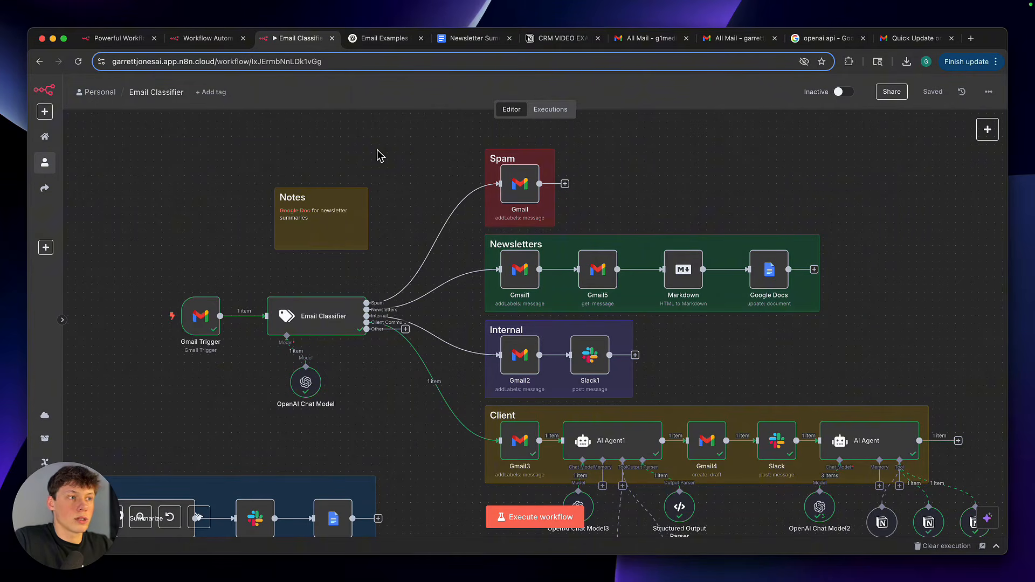
scroll(394, 213, up, 5)
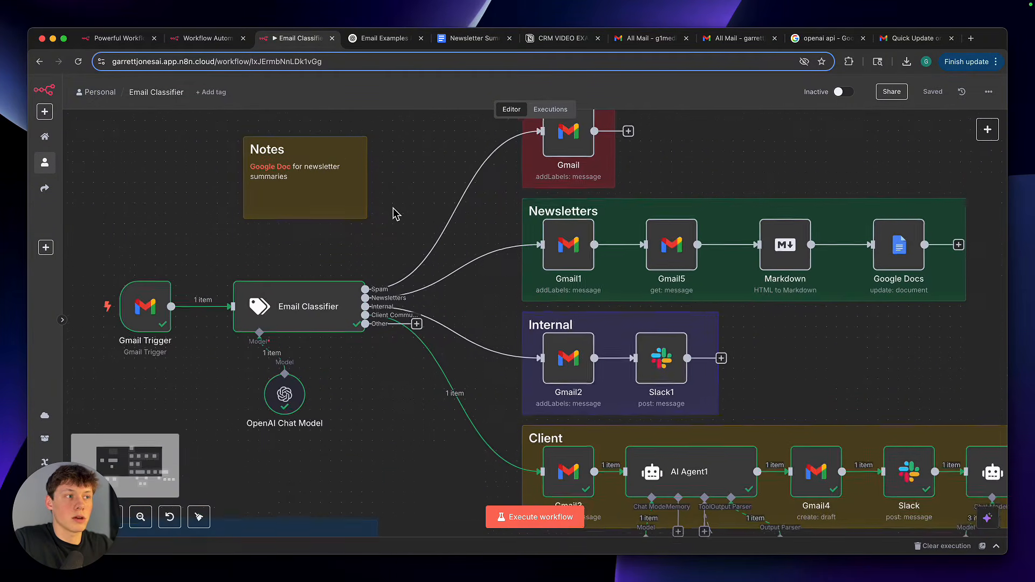
scroll(396, 215, left, 1)
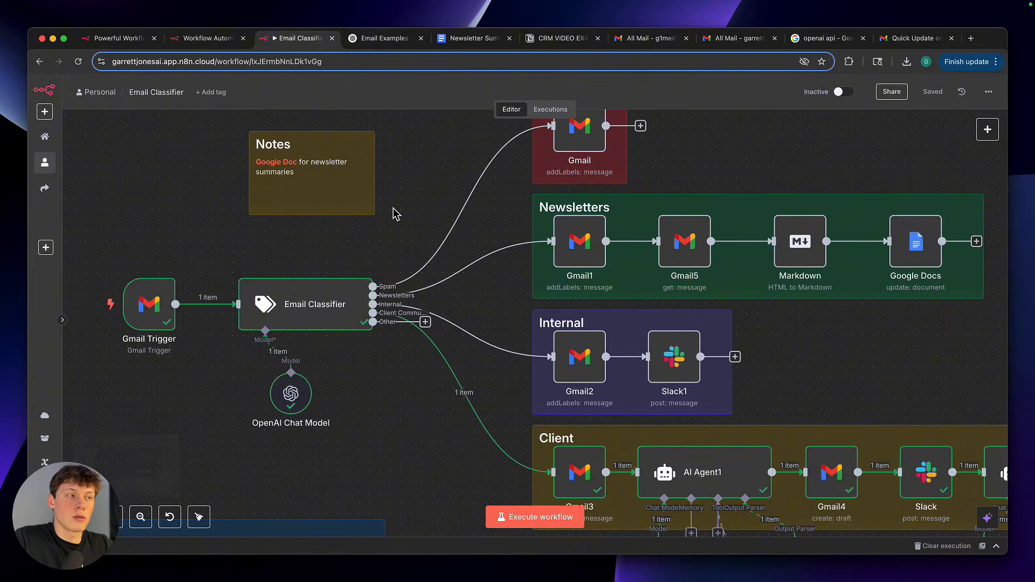
scroll(394, 213, down, 3)
scroll(394, 213, up, 4)
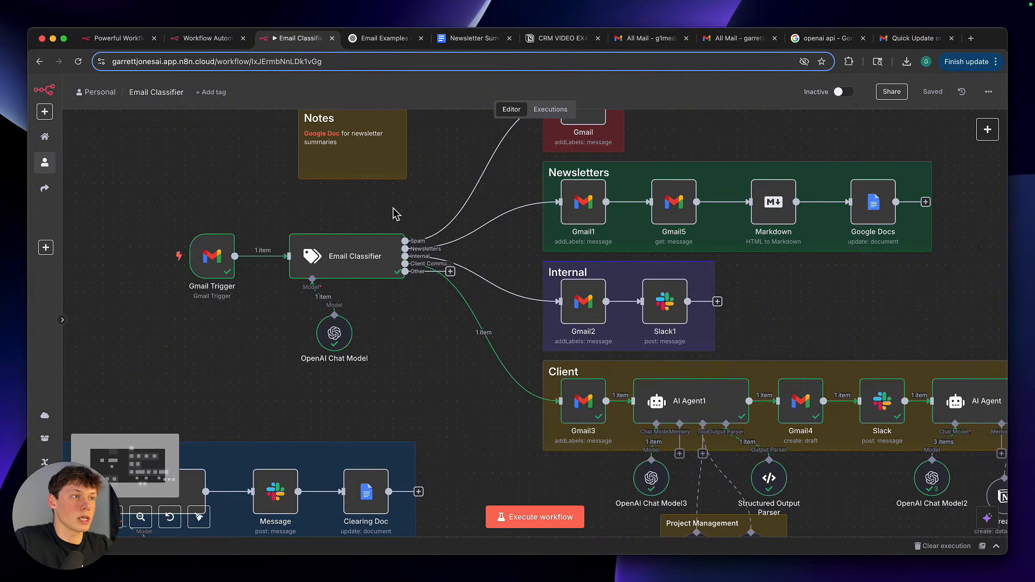
scroll(394, 214, left, 3)
scroll(394, 214, down, 2)
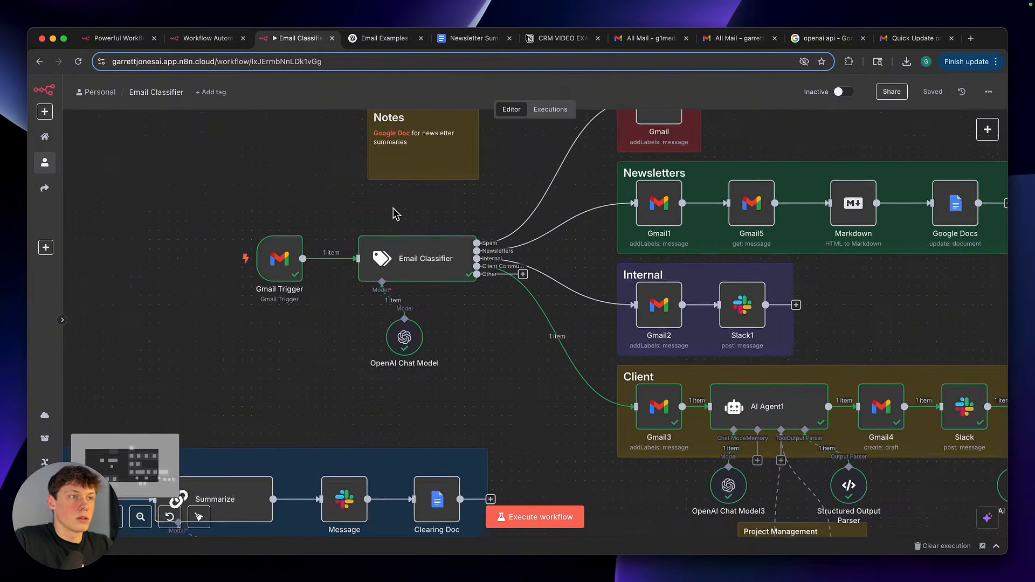
scroll(394, 214, up, 3)
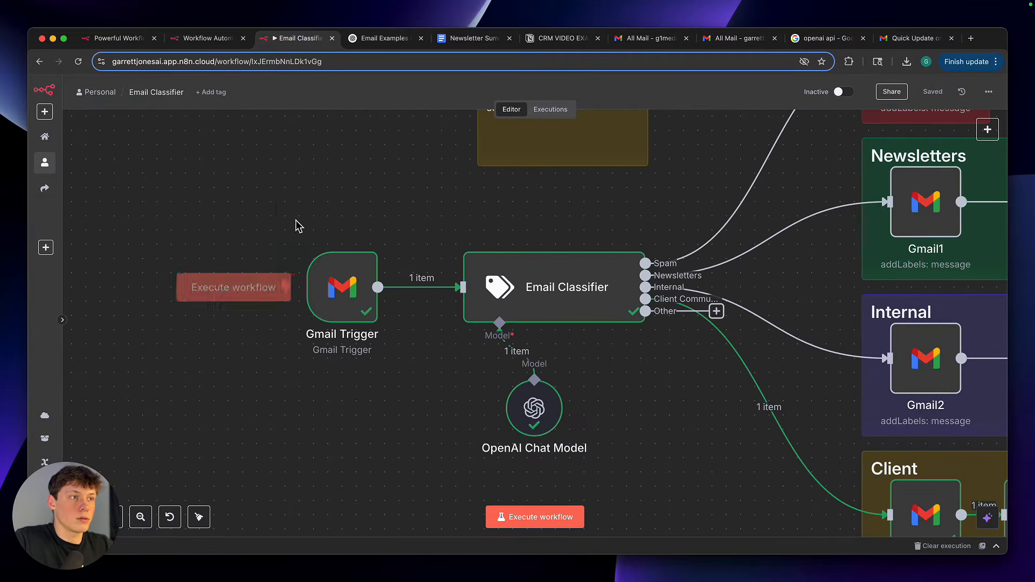
click(238, 186)
drag(237, 185, 479, 393)
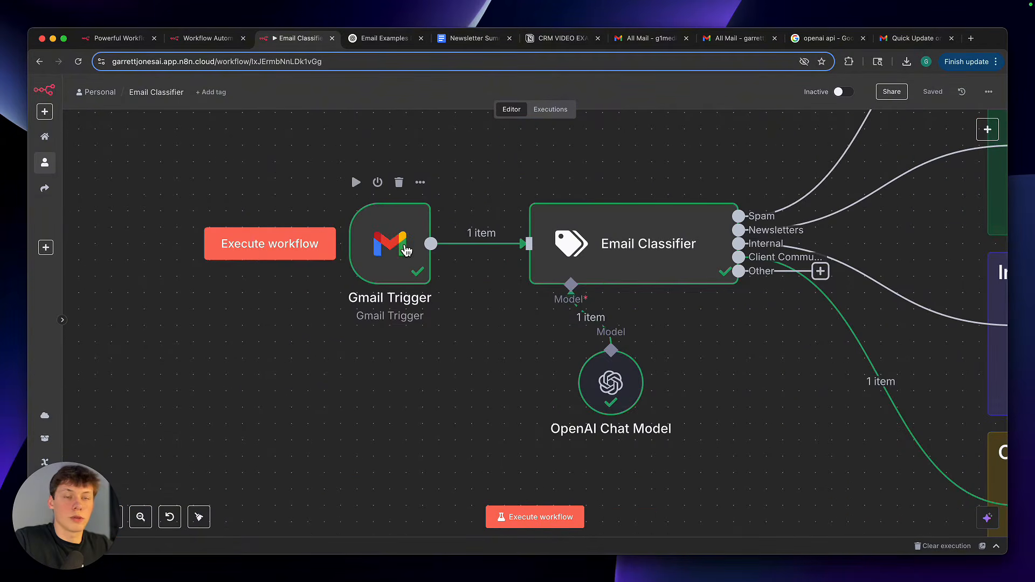
scroll(480, 341, up, 1)
scroll(480, 341, down, 3)
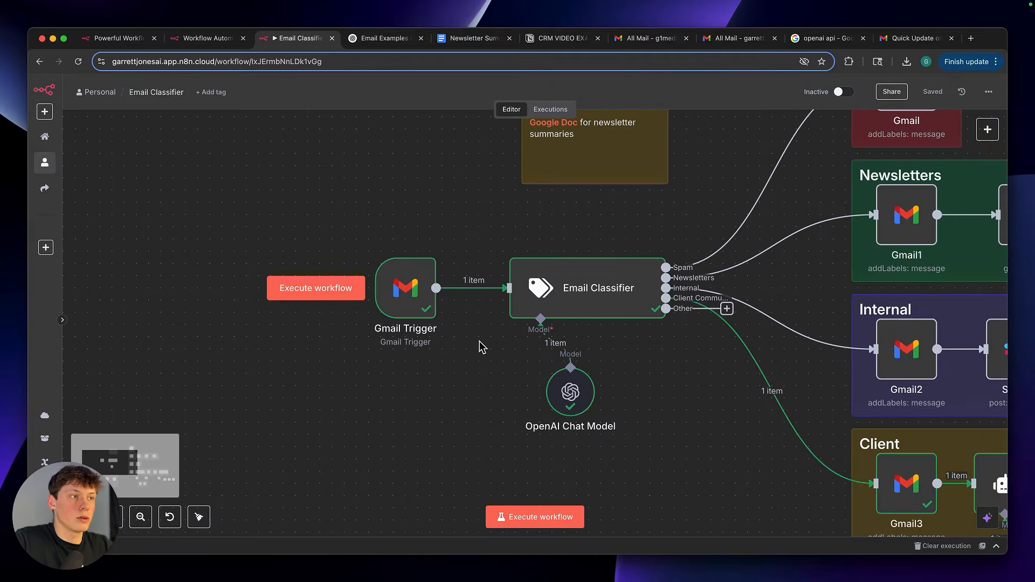
Open the Gmail Trigger's credential options, view the new Gmail OAuth2 credential form, and close it without connecting
double_click(416, 294)
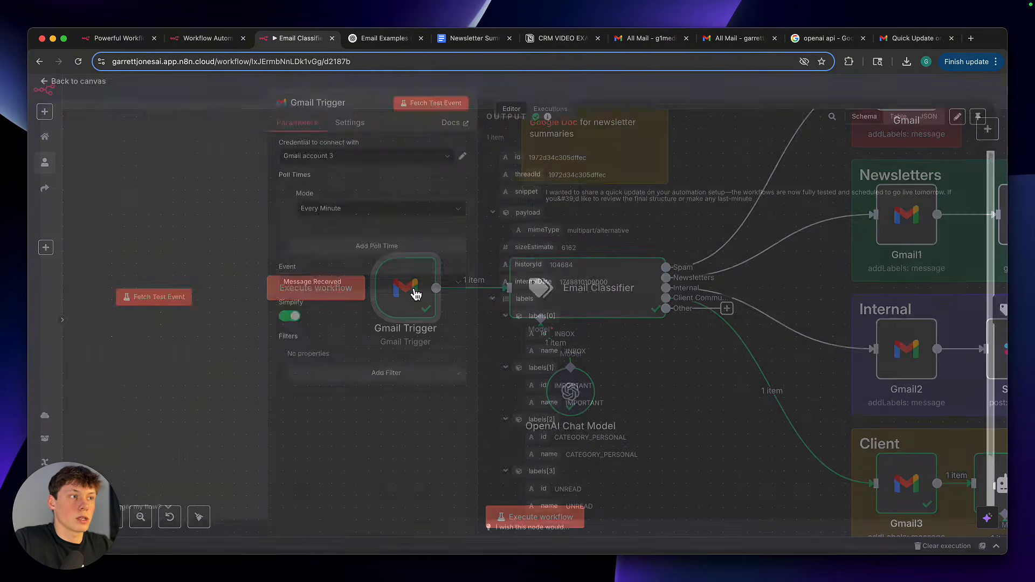
click(381, 166)
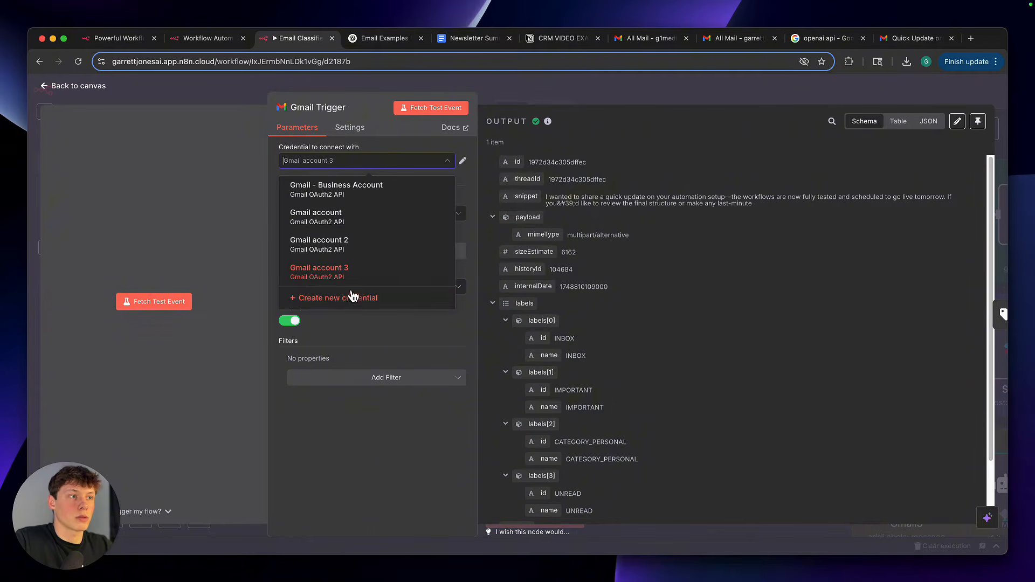
click(350, 161)
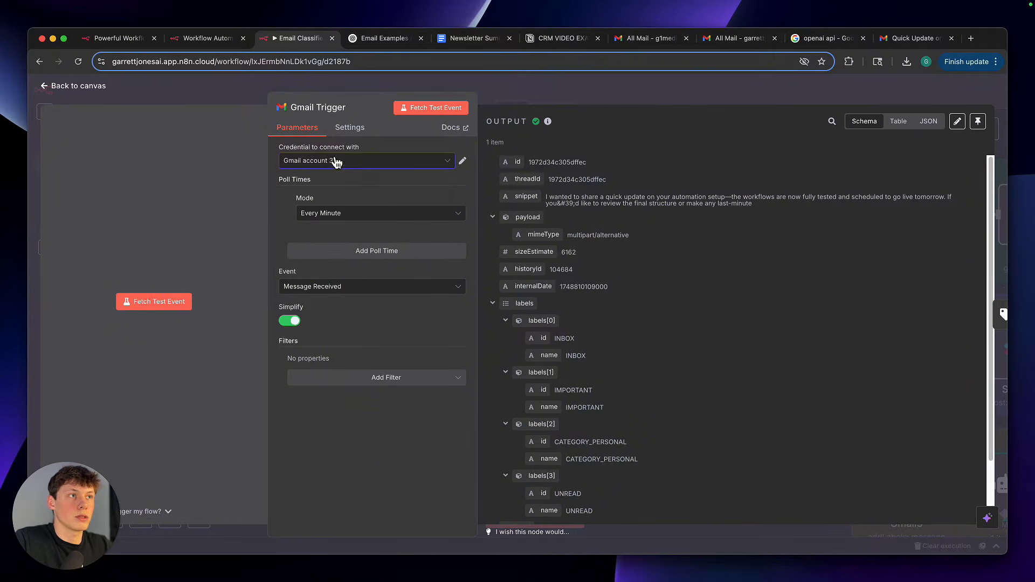
click(376, 161)
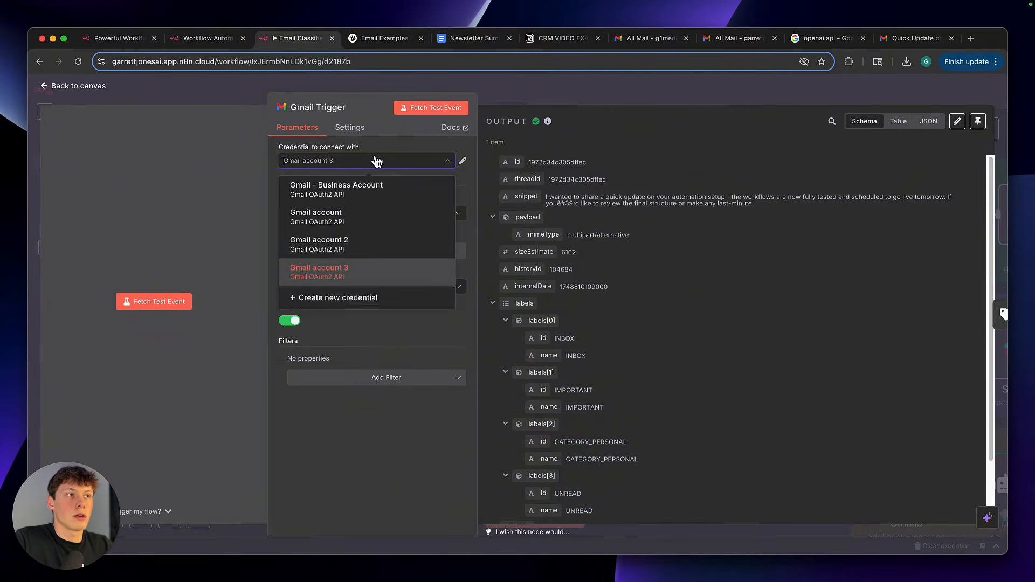
click(348, 306)
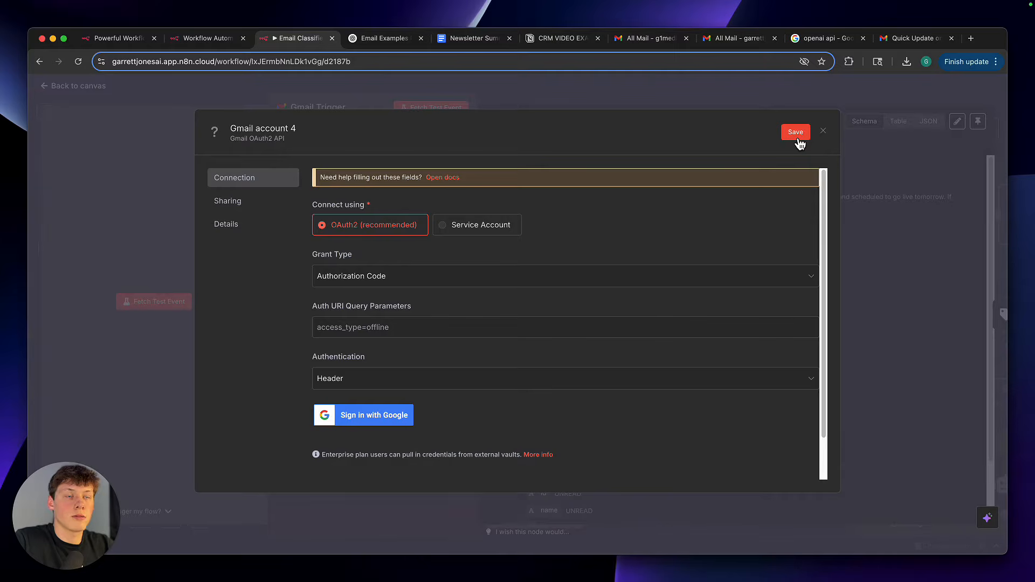
click(824, 131)
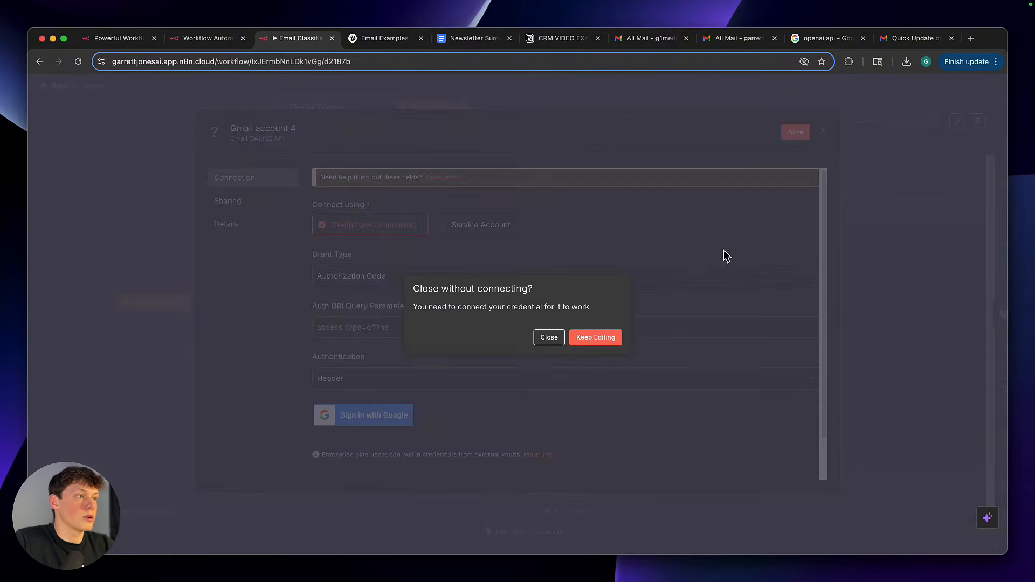
click(547, 339)
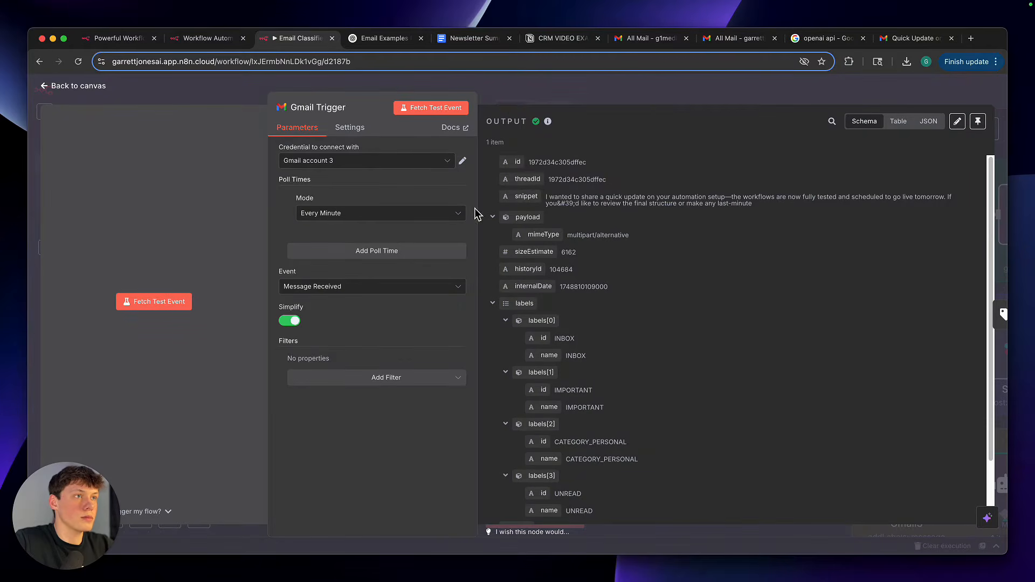
click(509, 99)
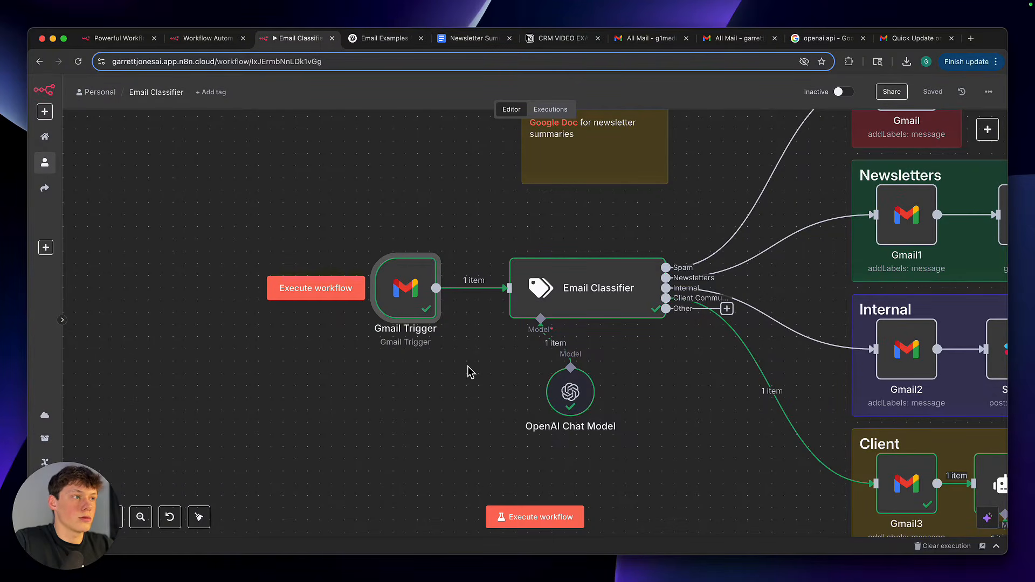
Open the Email Classifier node and examine the sender, subject and snippet expressions in its Text to Classify field
scroll(468, 372, right, 5)
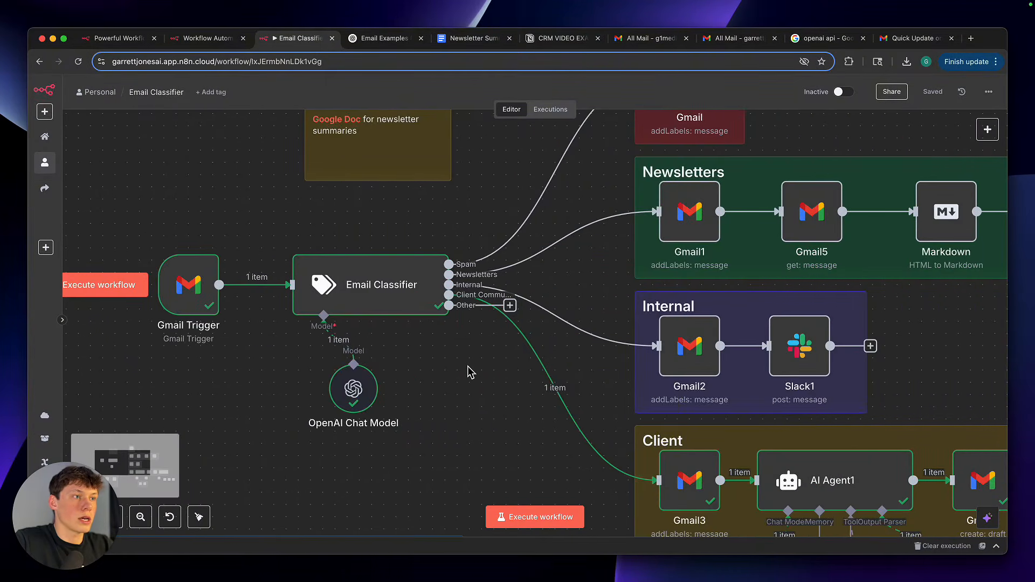
scroll(468, 372, up, 2)
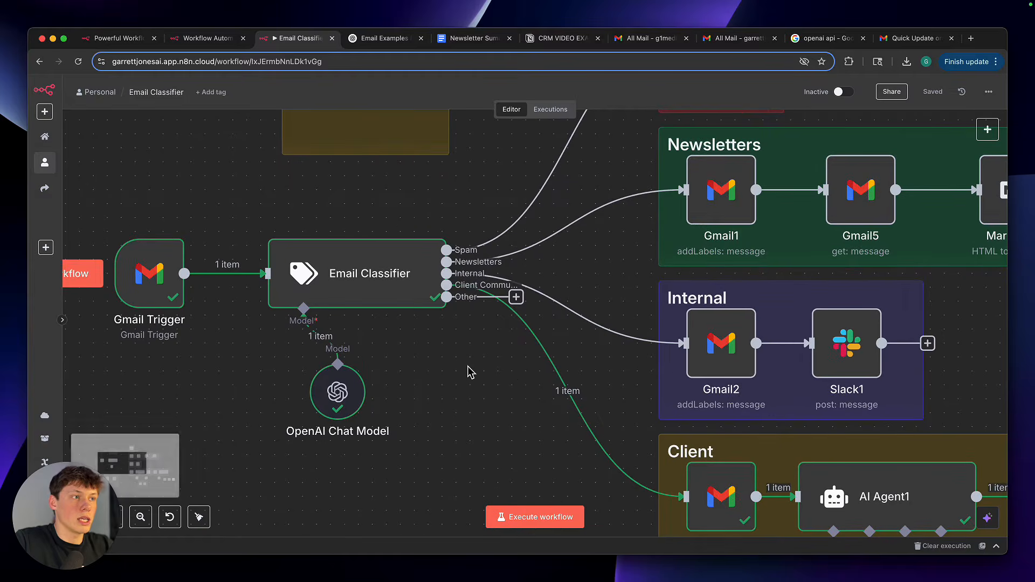
double_click(387, 303)
scroll(475, 335, down, 1)
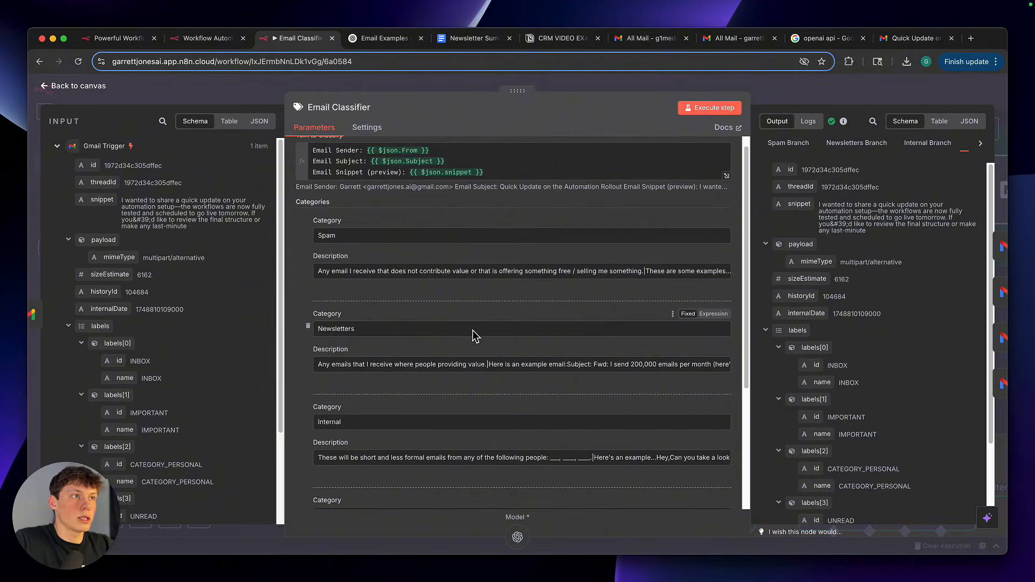
scroll(475, 336, up, 1)
drag(498, 190, 311, 162)
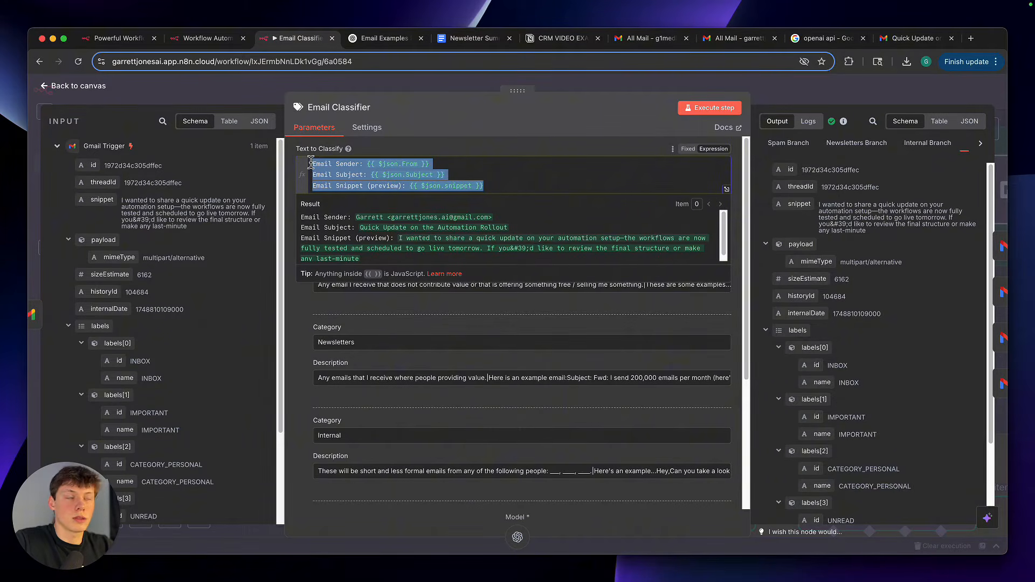
triple_click(378, 170)
click(398, 172)
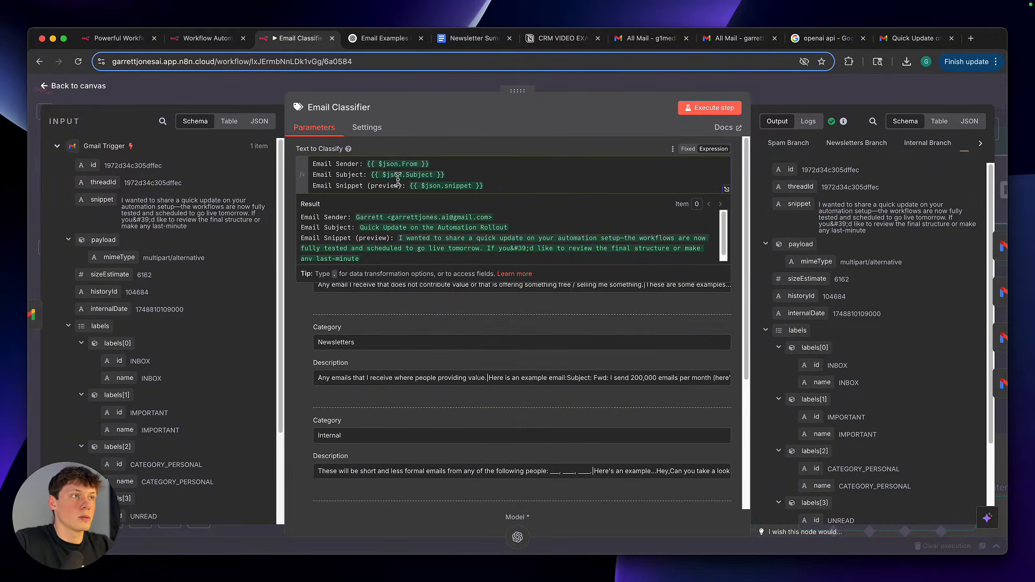
drag(320, 163, 408, 168)
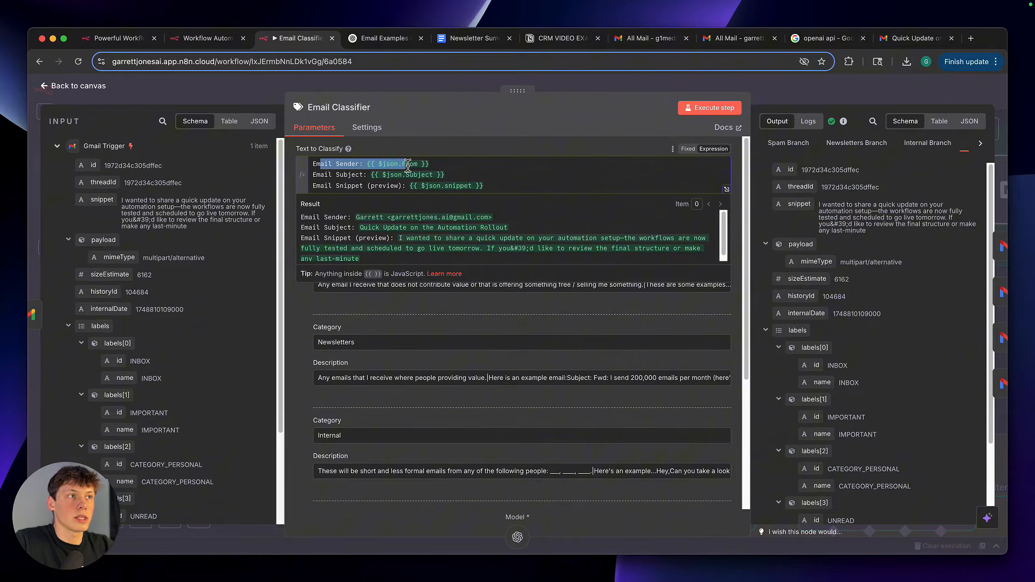
drag(332, 173, 465, 182)
click(465, 182)
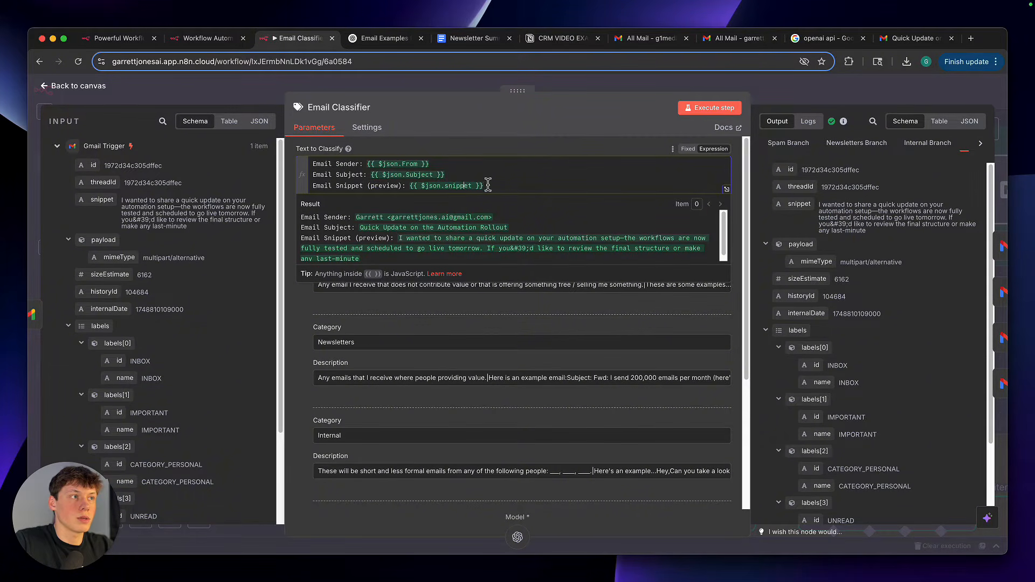
click(452, 145)
Review the Email Classifier's Spam, Newsletters, Internal and Client Communication categories with their descriptions
scroll(457, 312, down, 5)
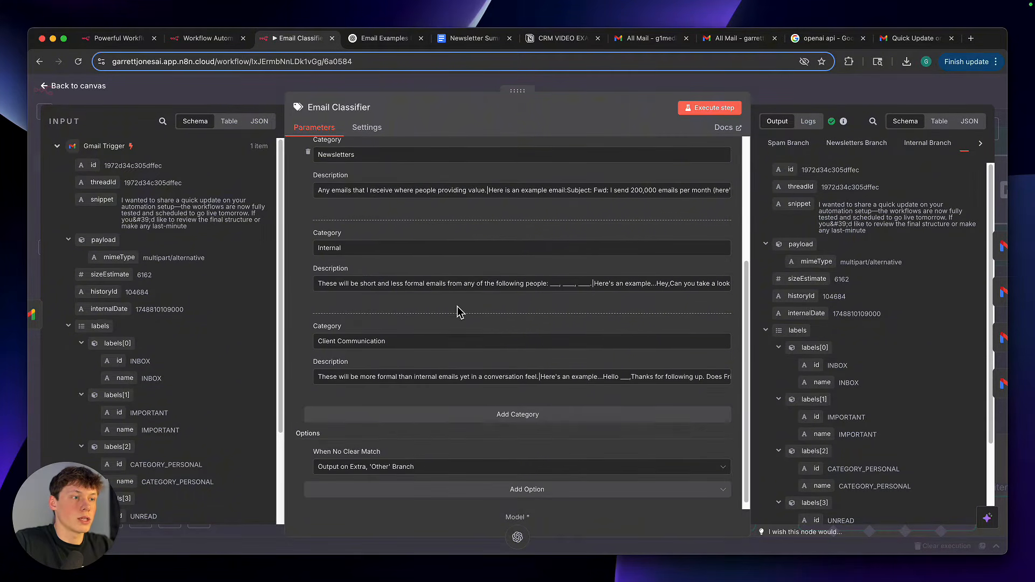
scroll(457, 312, up, 3)
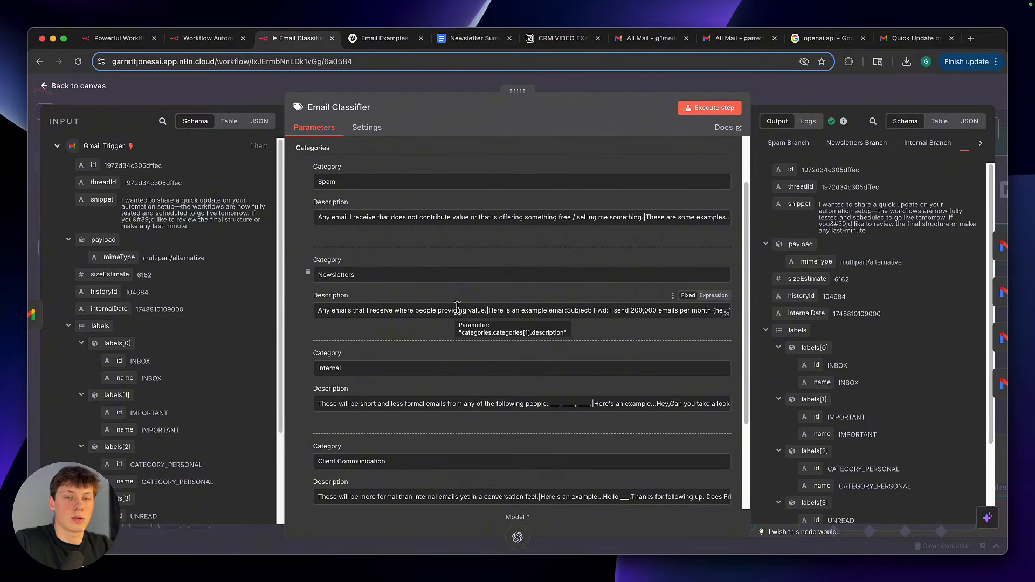
scroll(458, 323, down, 1)
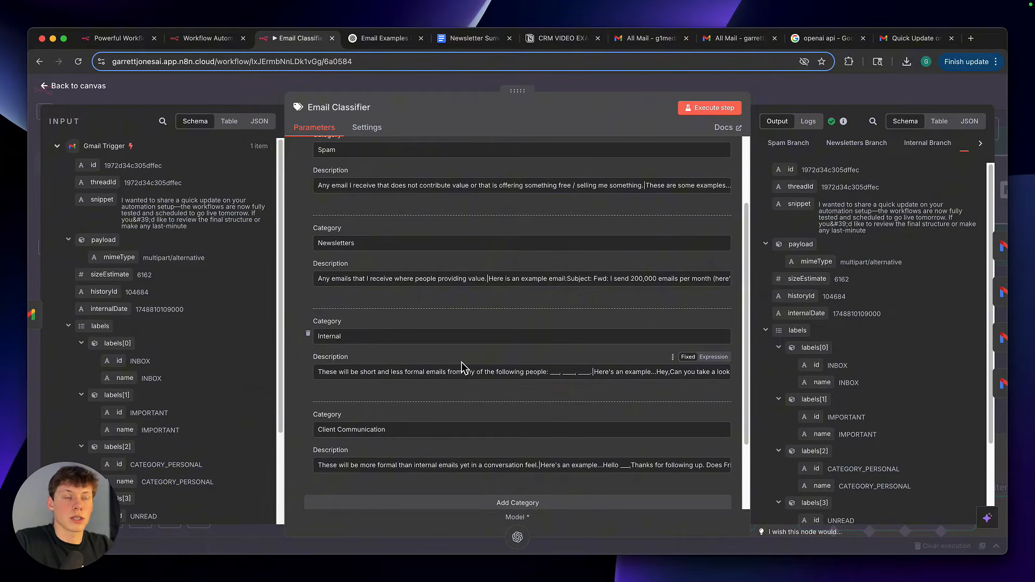
scroll(441, 321, up, 1)
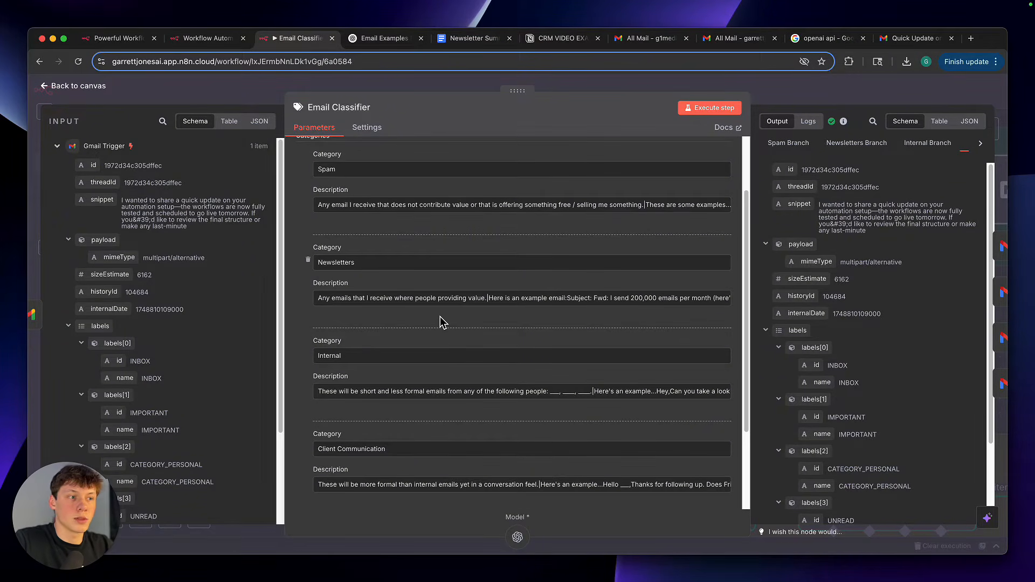
Add a blank category below Client Communication in the Email Classifier and remove it again
scroll(432, 352, down, 5)
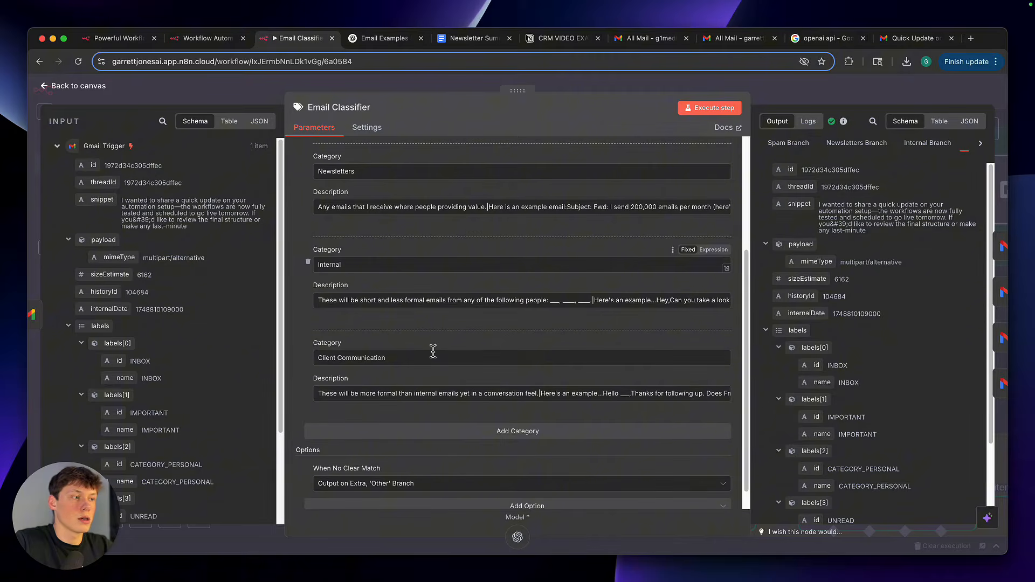
click(536, 438)
click(313, 429)
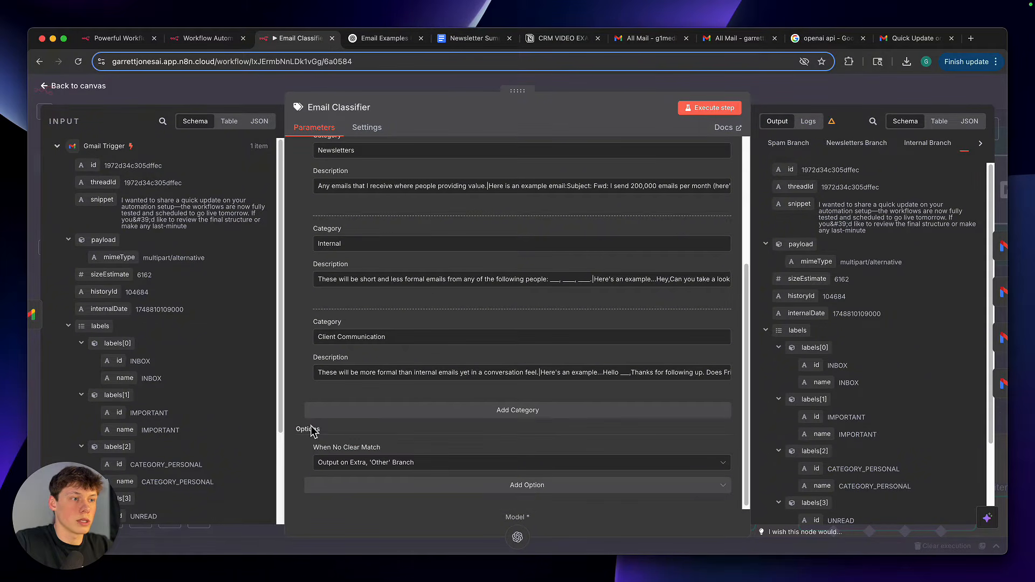
Examine the name and description fields of the Client Communication category
triple_click(352, 339)
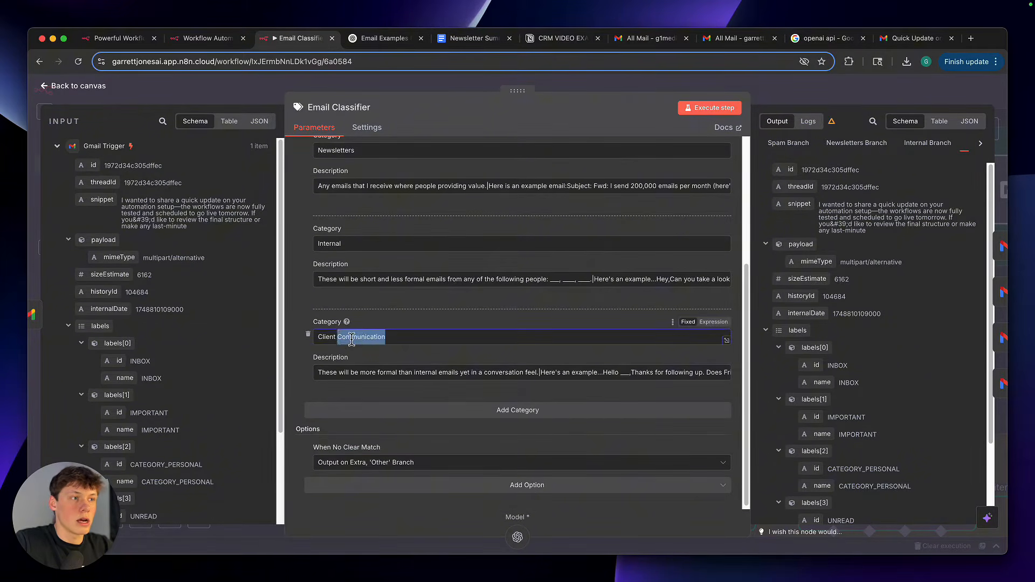
click(375, 334)
scroll(375, 333, up, 1)
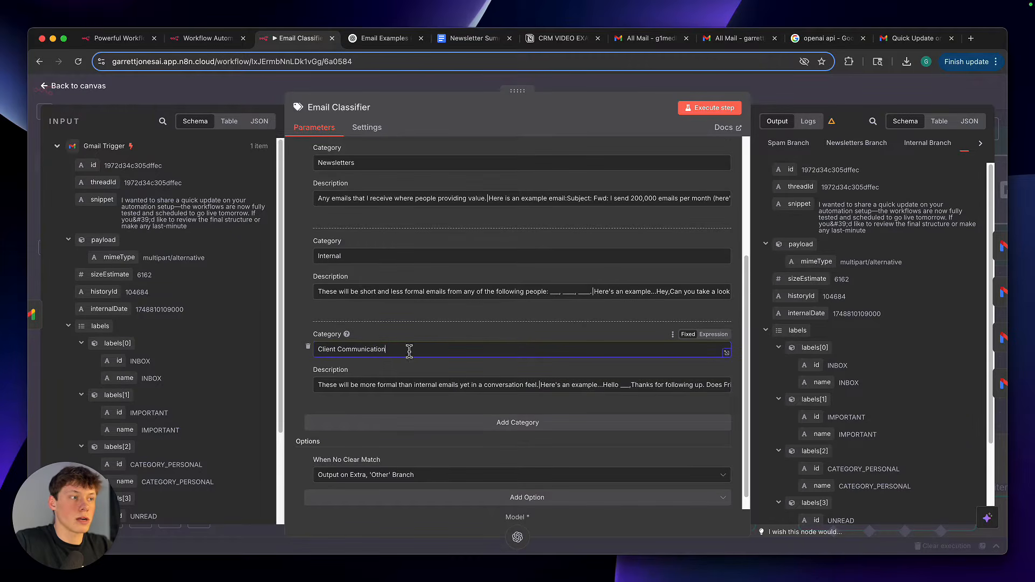
click(648, 370)
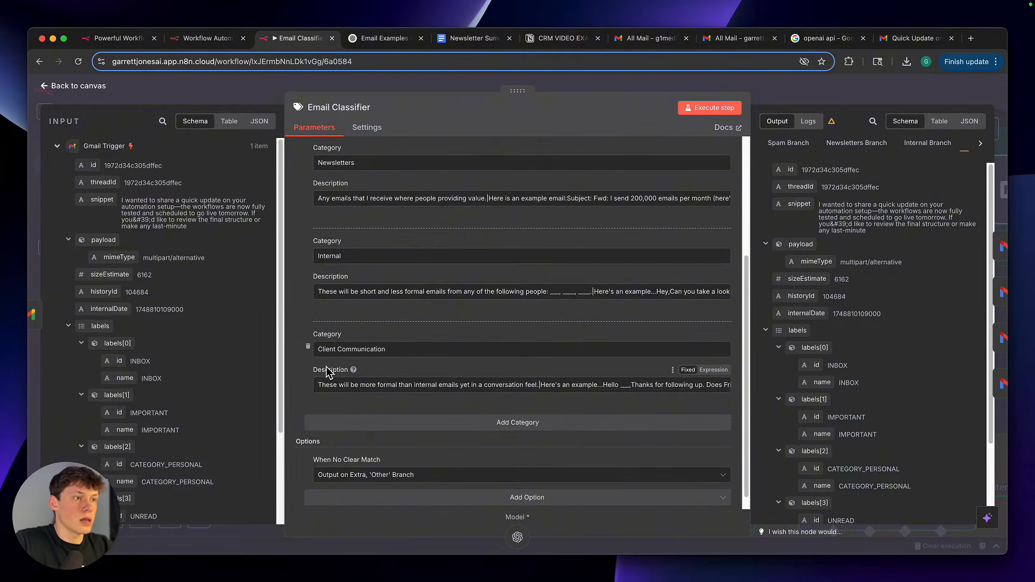
Open the full description of the Client Communication category and examine its wording and example email
drag(311, 371, 384, 368)
click(396, 370)
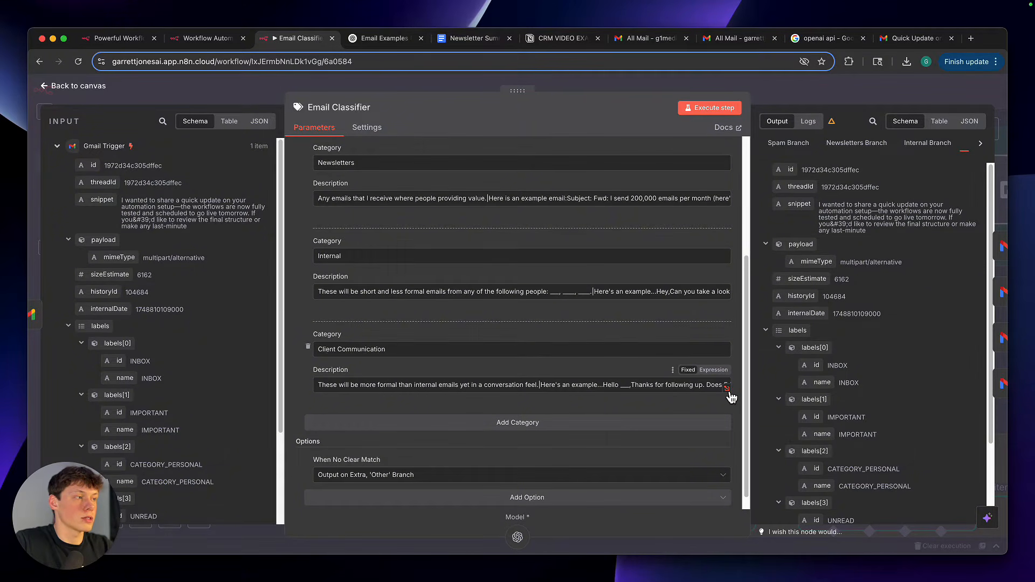
click(696, 388)
click(727, 388)
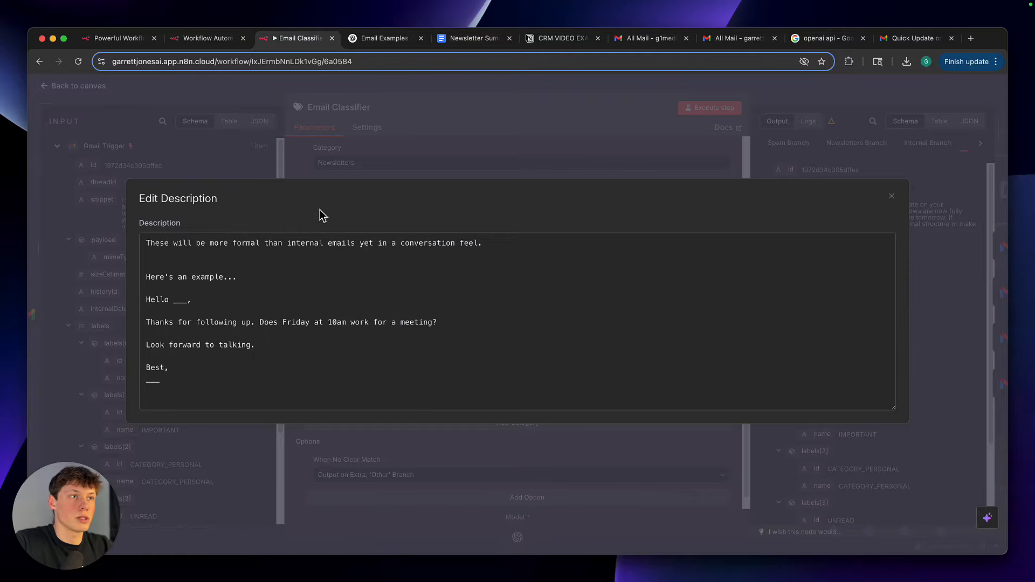
click(326, 176)
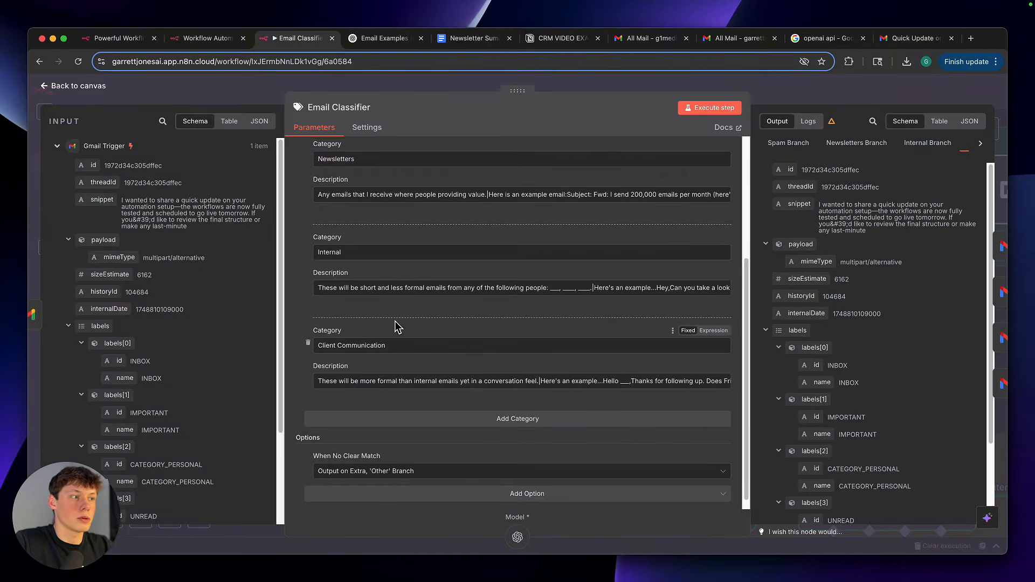
double_click(554, 382)
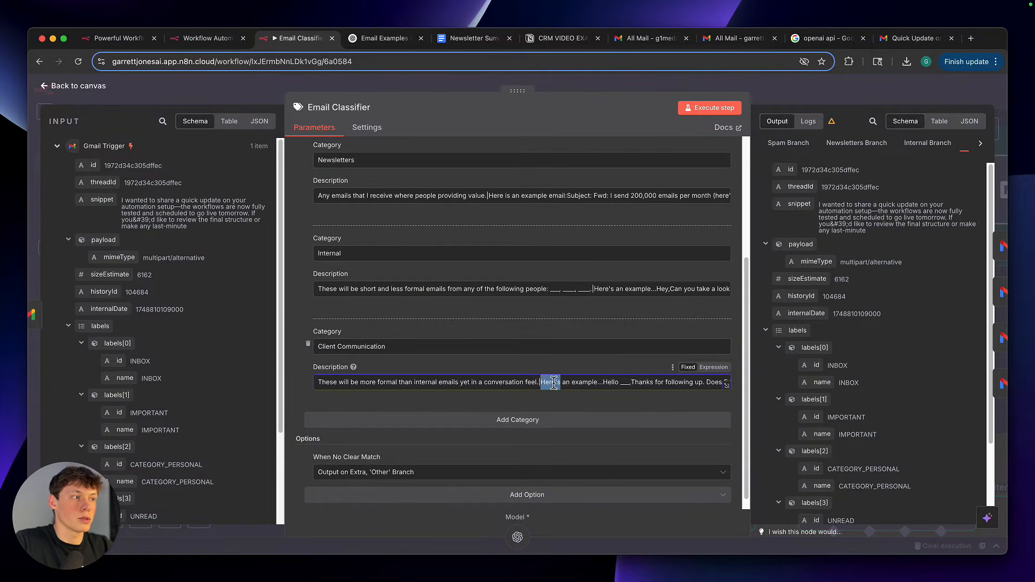
click(553, 383)
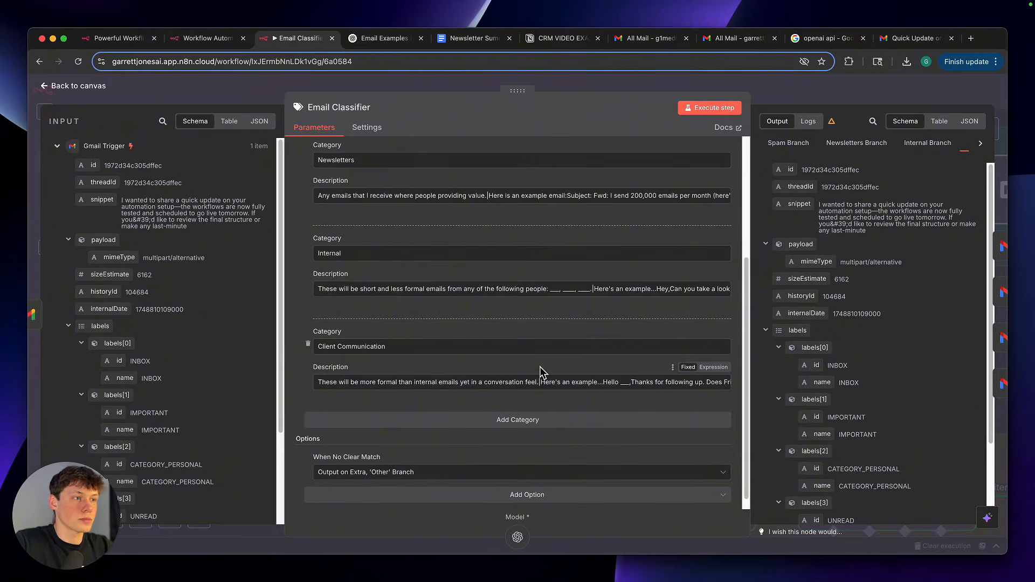
Open the full description of the Internal category and examine the blank placeholders for people's names and the example email
scroll(505, 383, up, 1)
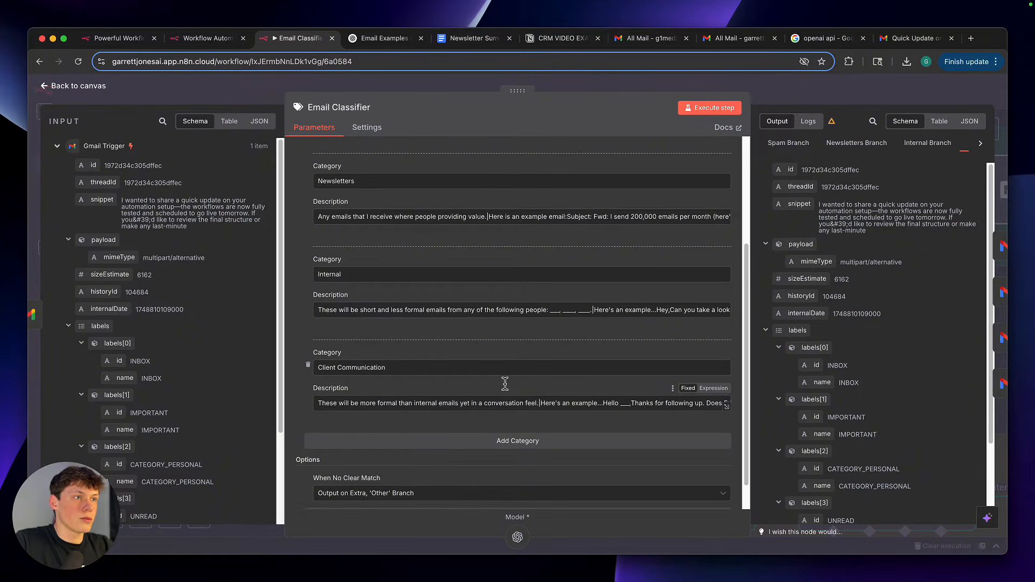
scroll(504, 383, up, 1)
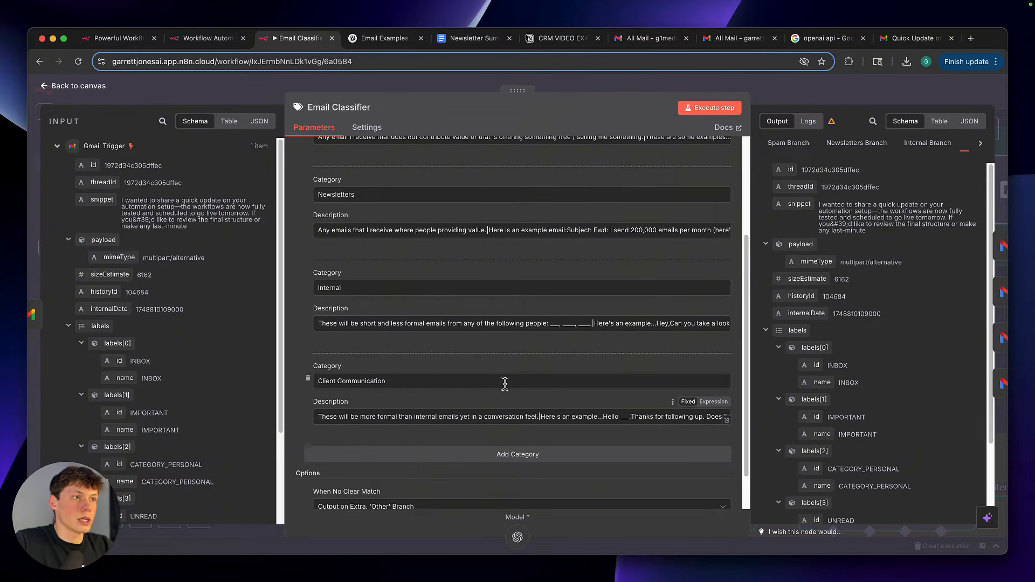
click(726, 326)
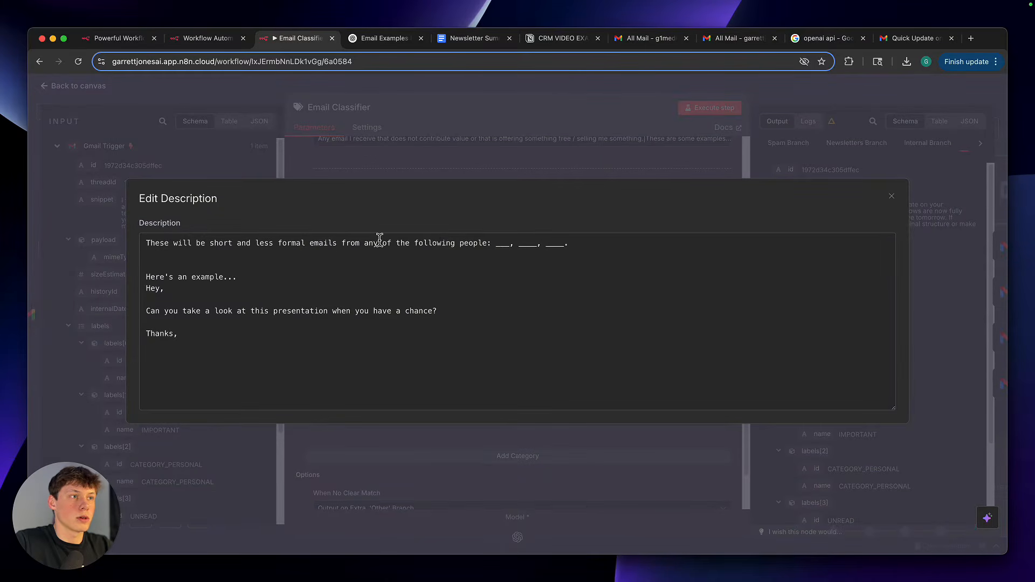
drag(296, 238, 482, 240)
click(482, 240)
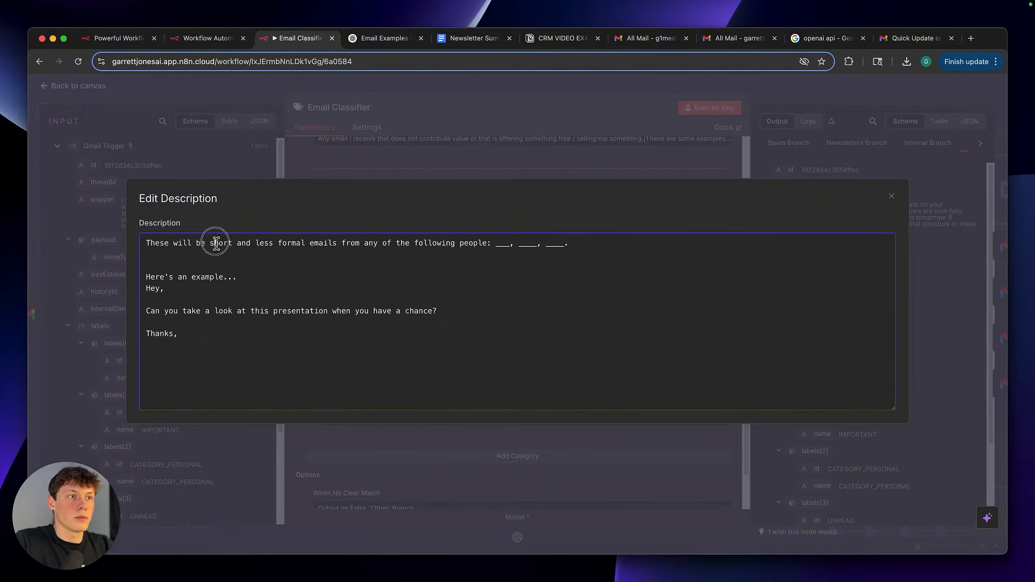
drag(216, 242, 587, 244)
click(573, 246)
click(379, 243)
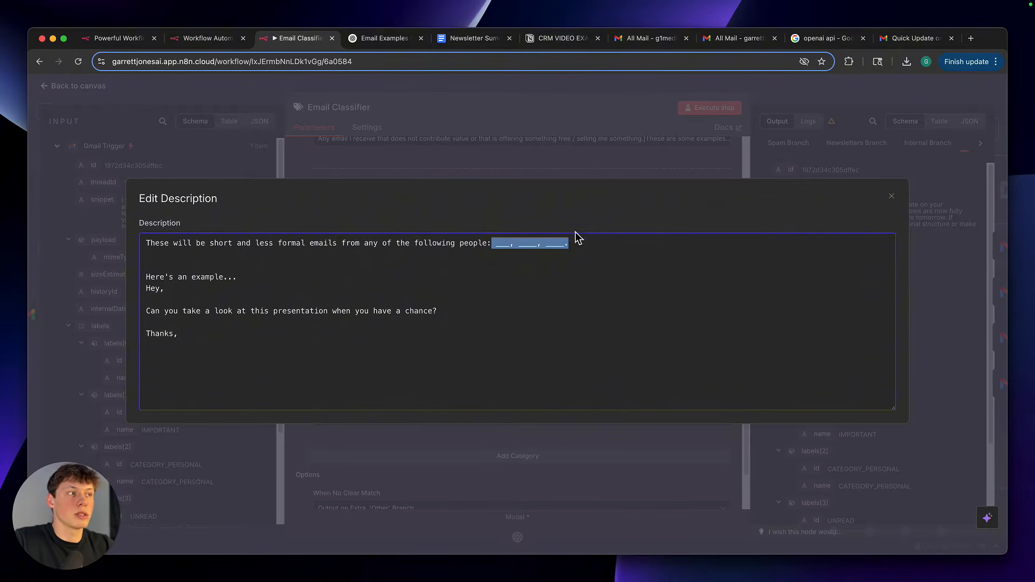
click(573, 253)
drag(574, 247, 492, 248)
click(493, 247)
click(503, 161)
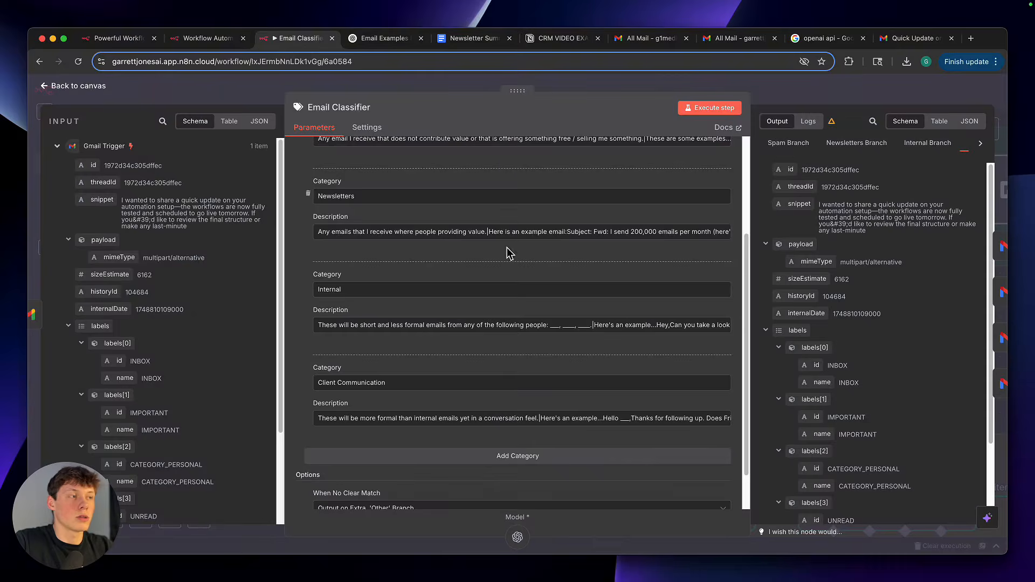
Examine the Spam category's full description with its example emails, and return to the workflow canvas
scroll(507, 248, up, 4)
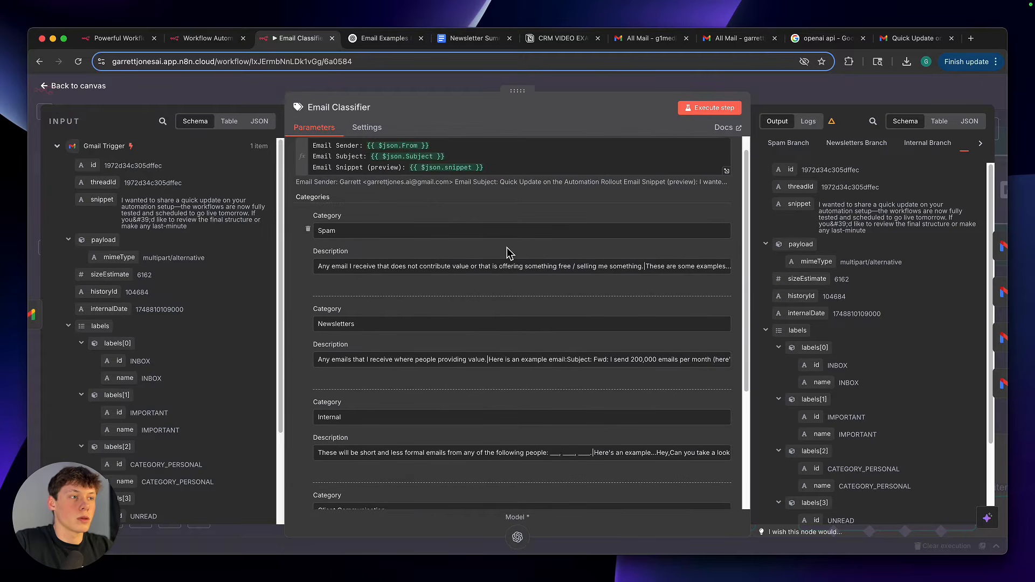
click(725, 271)
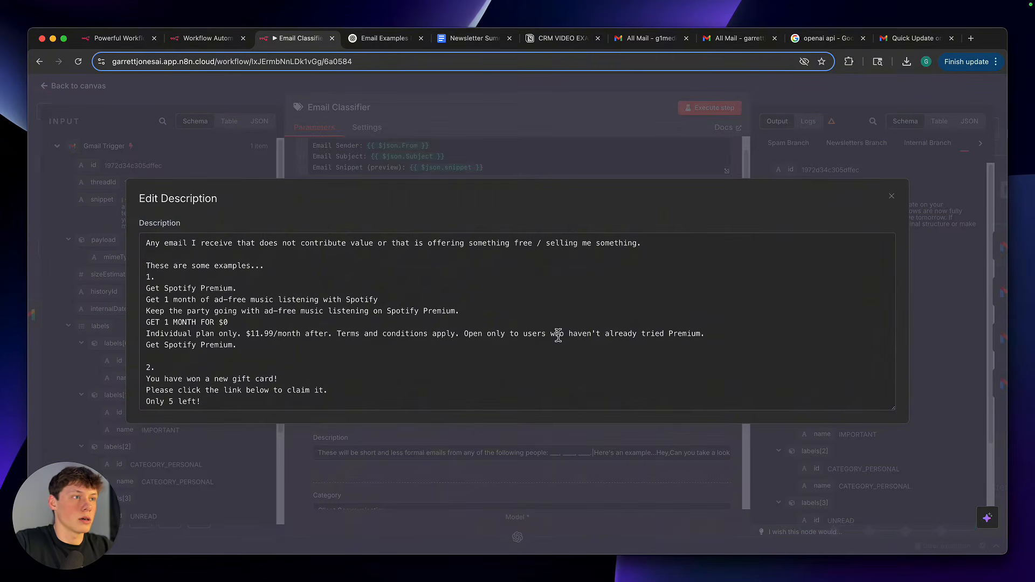
triple_click(384, 247)
click(385, 252)
click(548, 157)
scroll(555, 299, up, 1)
scroll(555, 299, down, 4)
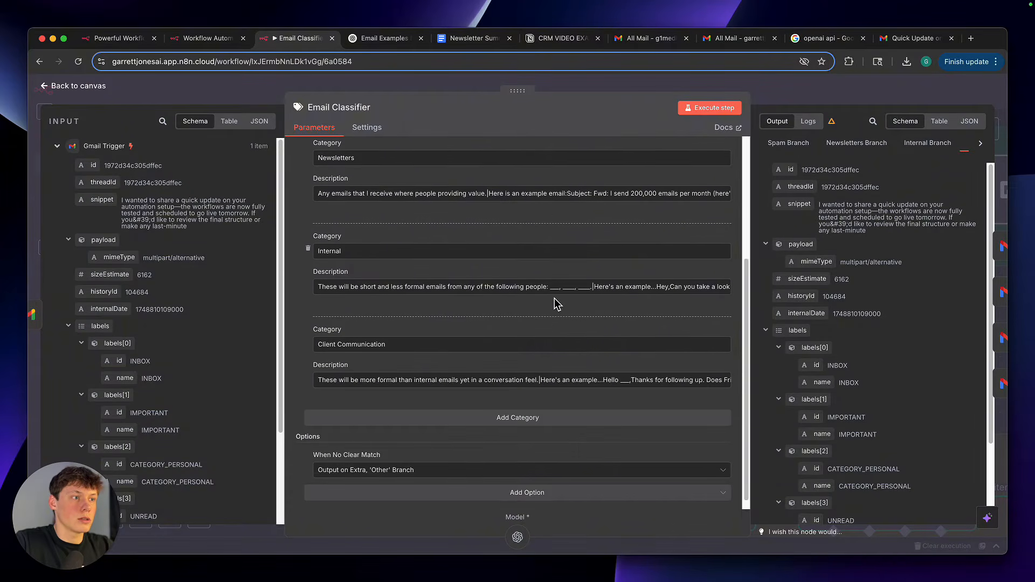
scroll(555, 299, down, 1)
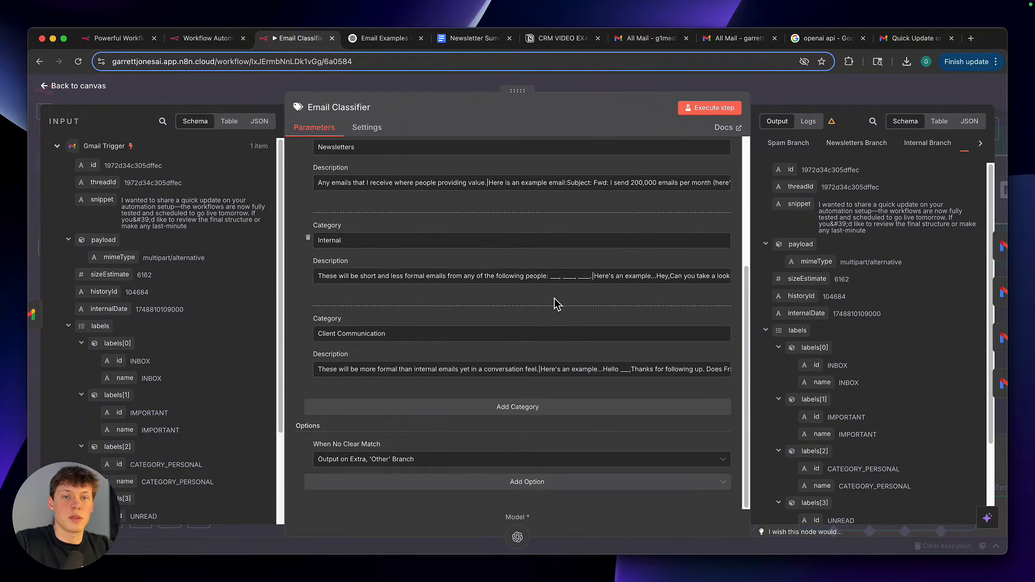
click(764, 99)
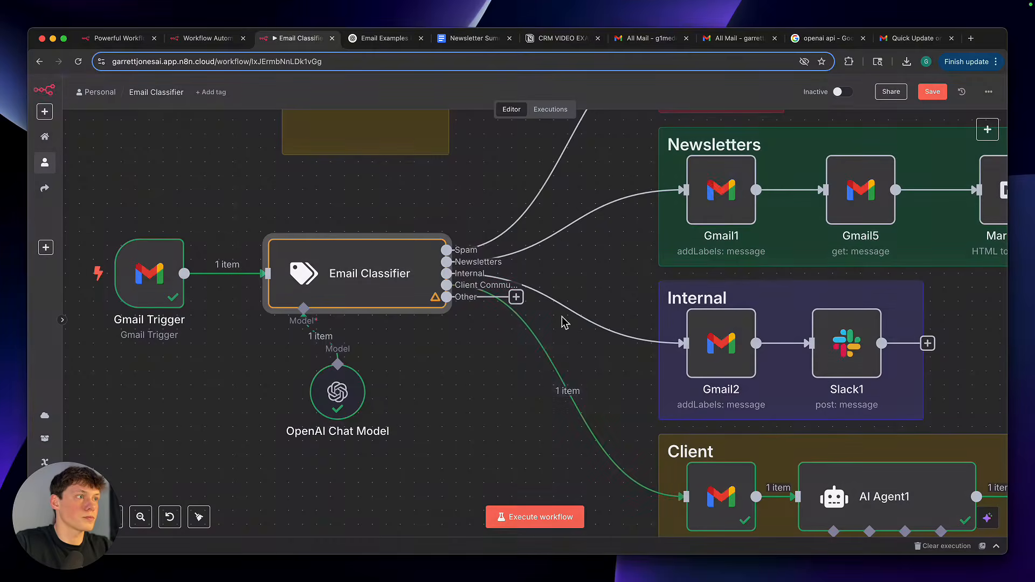
Open the OpenAI Chat Model node attached to the Email Classifier and start creating a new OpenAI credential
scroll(473, 372, down, 2)
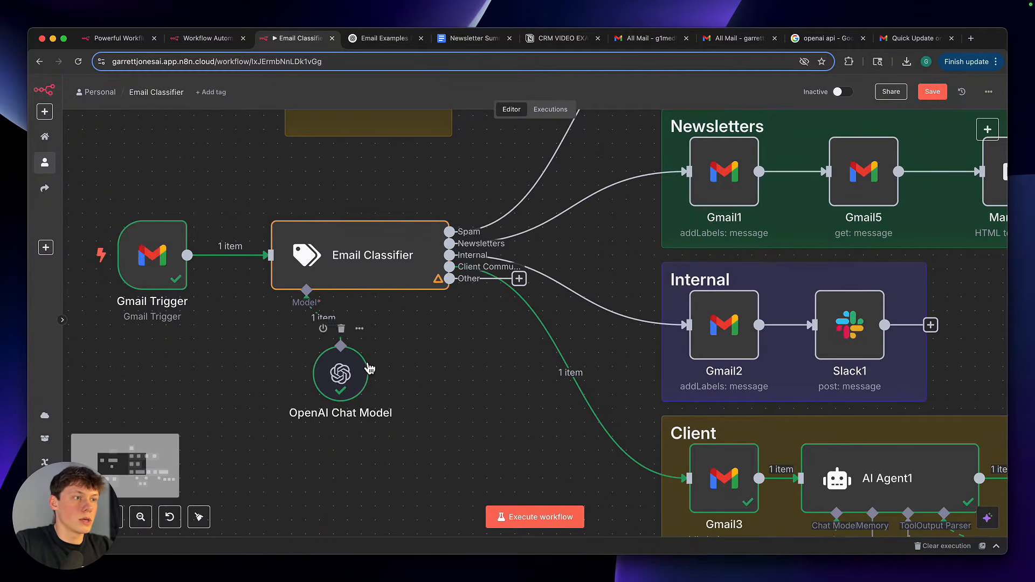
drag(258, 338, 459, 464)
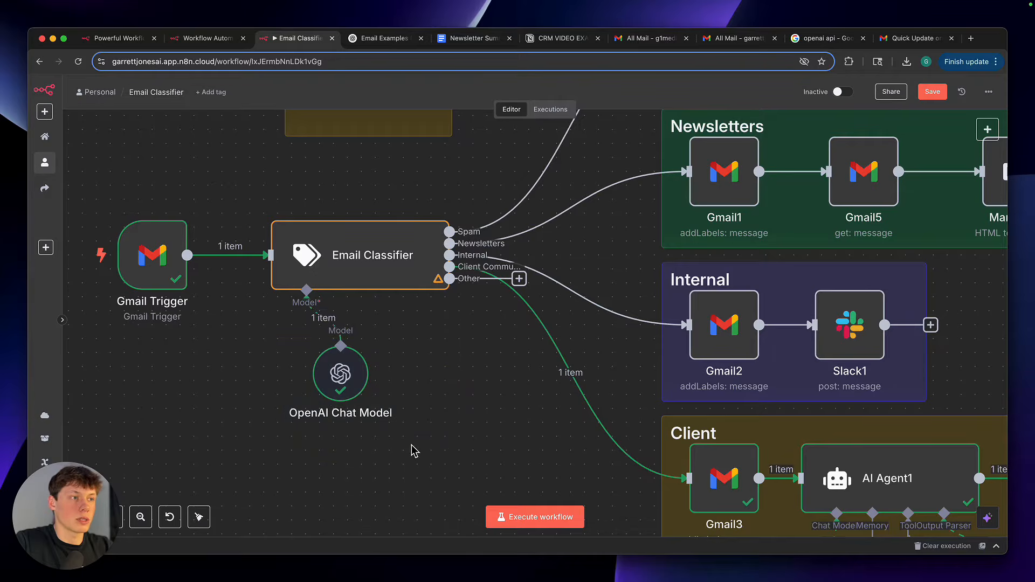
double_click(345, 396)
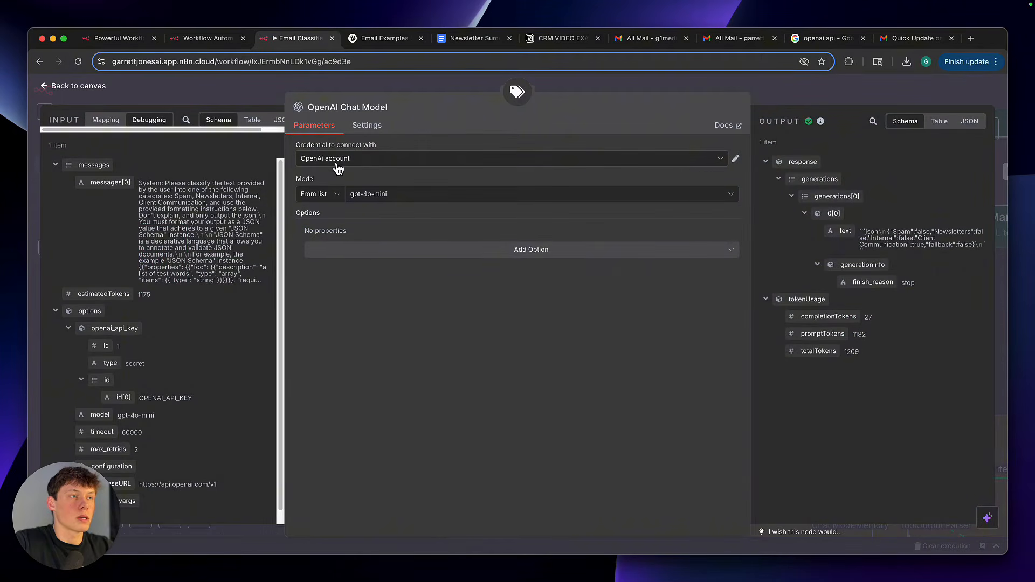
drag(303, 145, 351, 146)
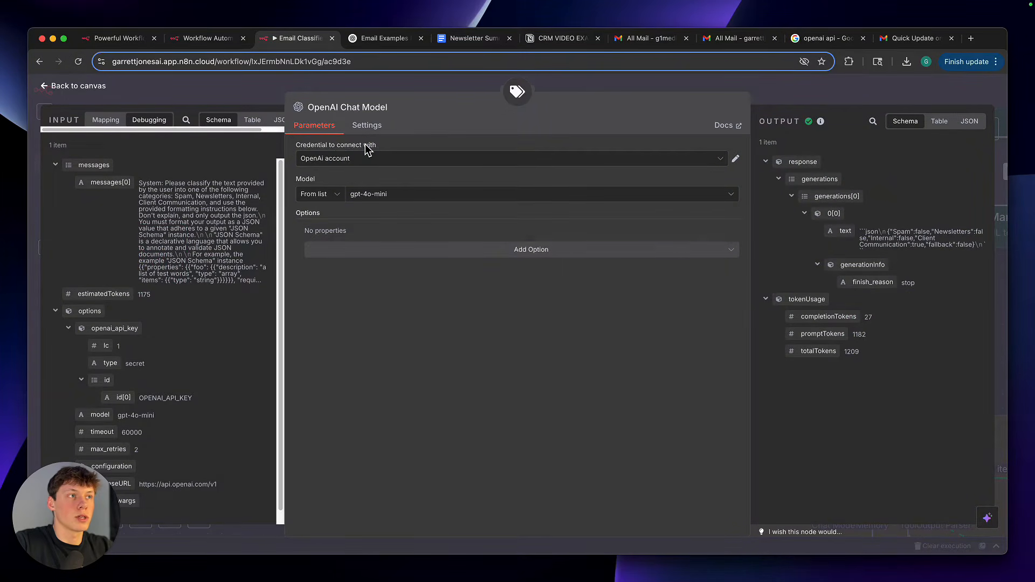
click(364, 162)
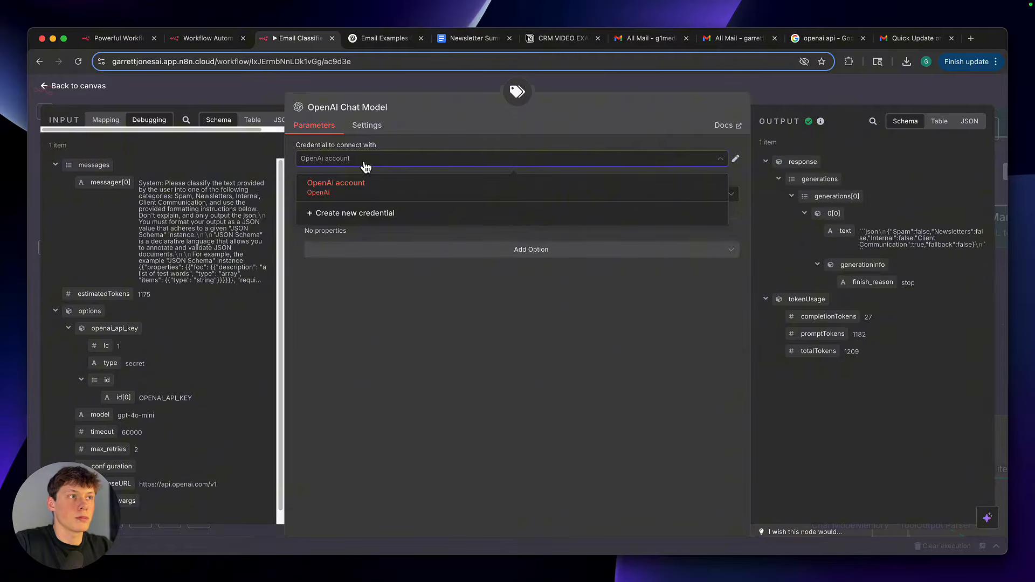
click(372, 214)
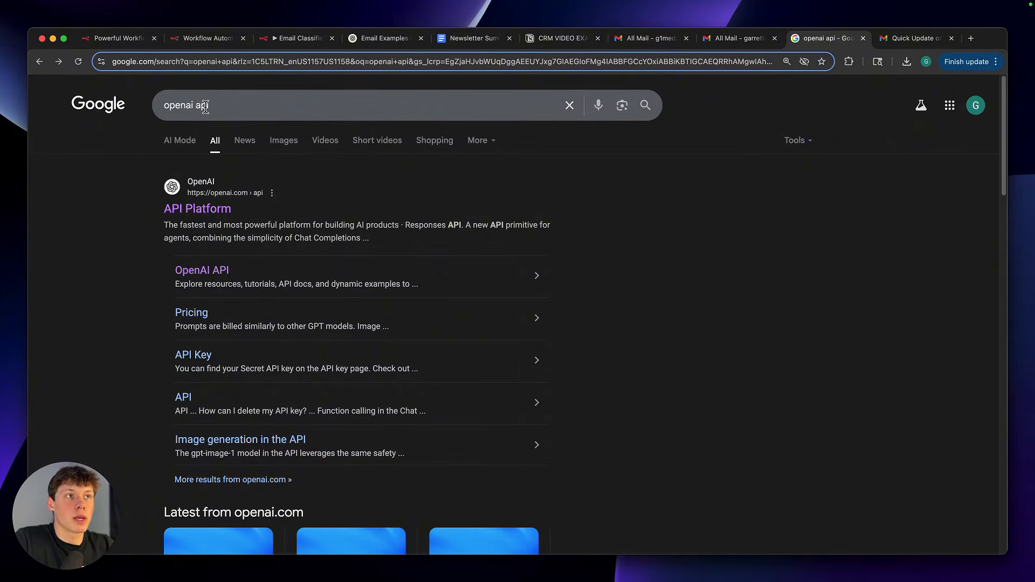
Open OpenAI's API Platform page from the Google results for "openai api" and log in to the API Platform
click(195, 214)
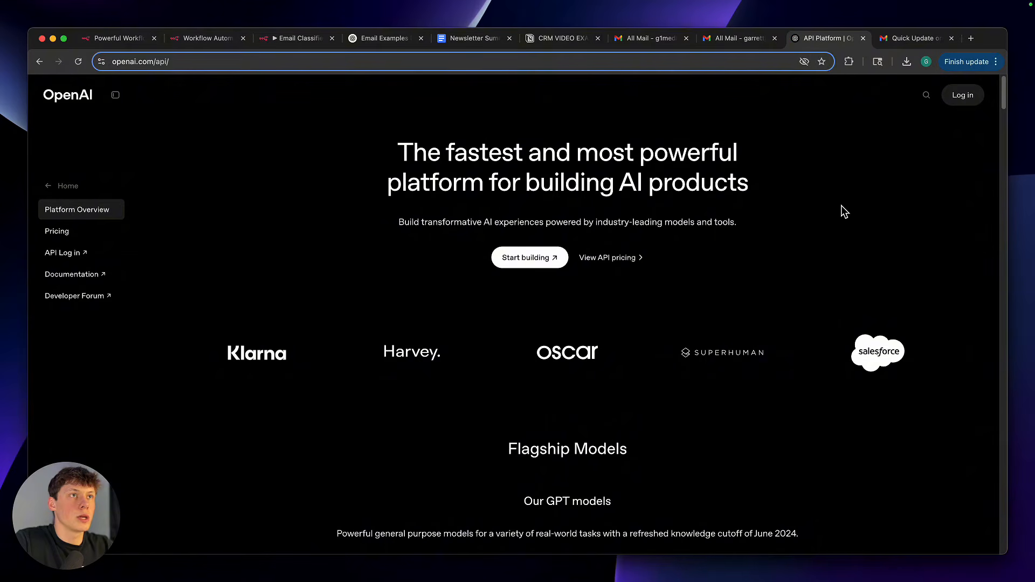
click(965, 96)
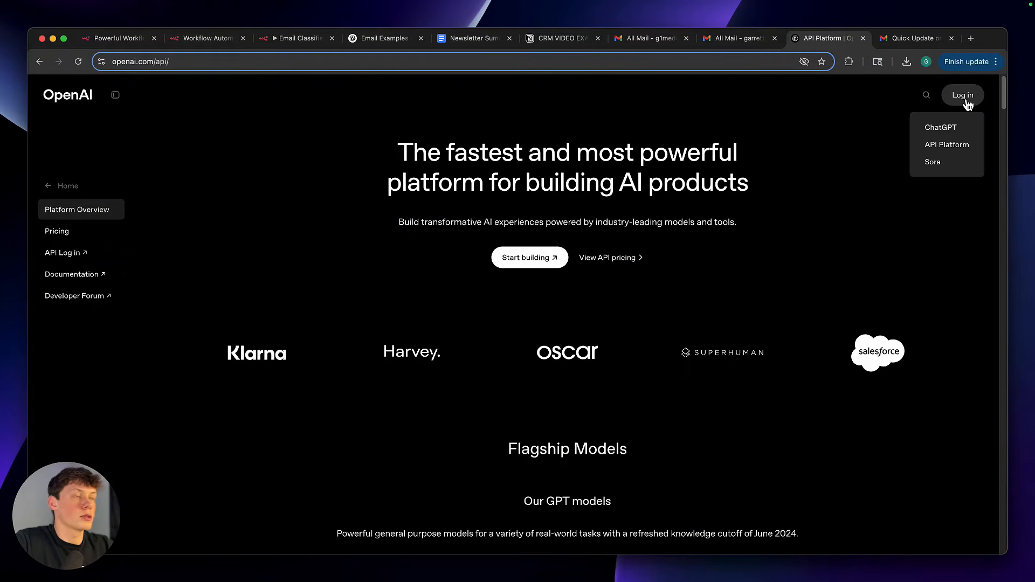
click(968, 101)
click(967, 101)
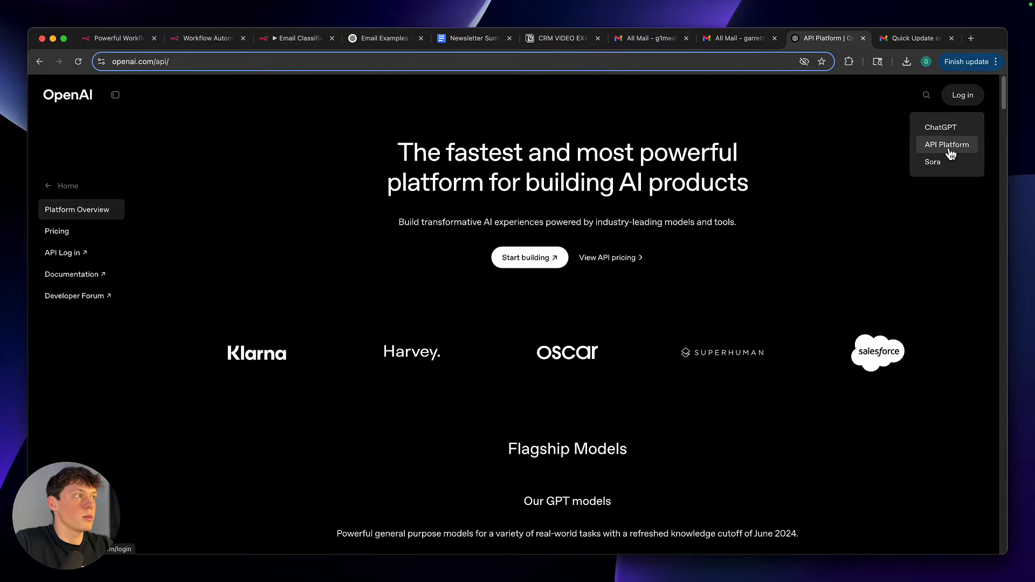
click(949, 151)
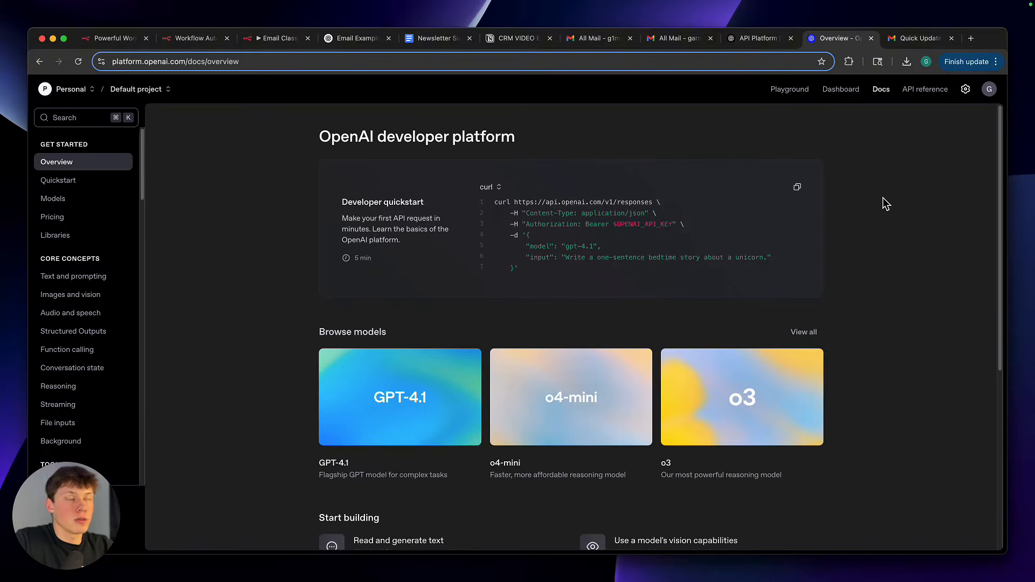
Open the API keys page in the OpenAI dashboard and examine the name and secret key columns of the n8n self-hosted entry
click(850, 101)
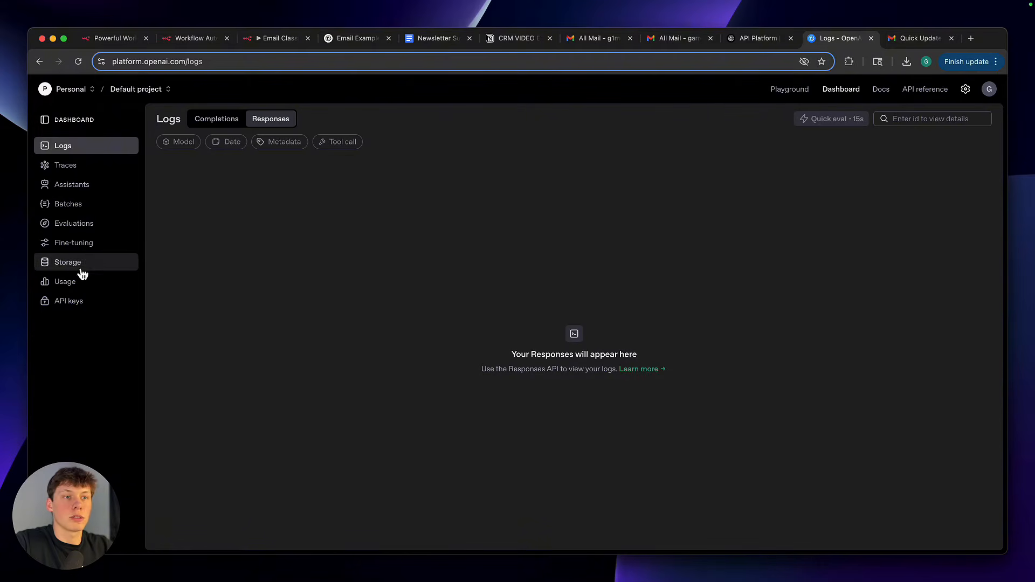
click(90, 307)
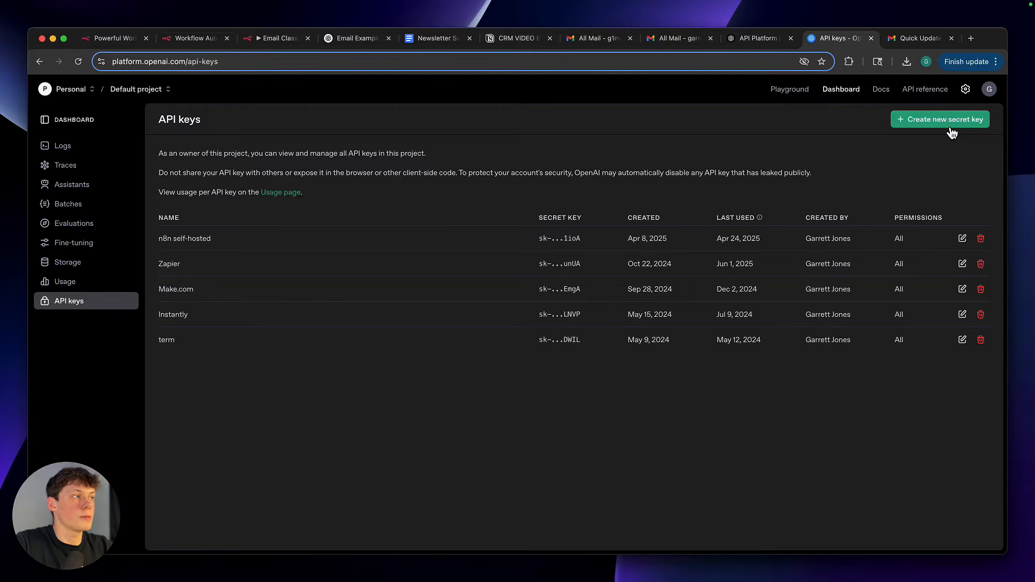
drag(159, 239, 214, 242)
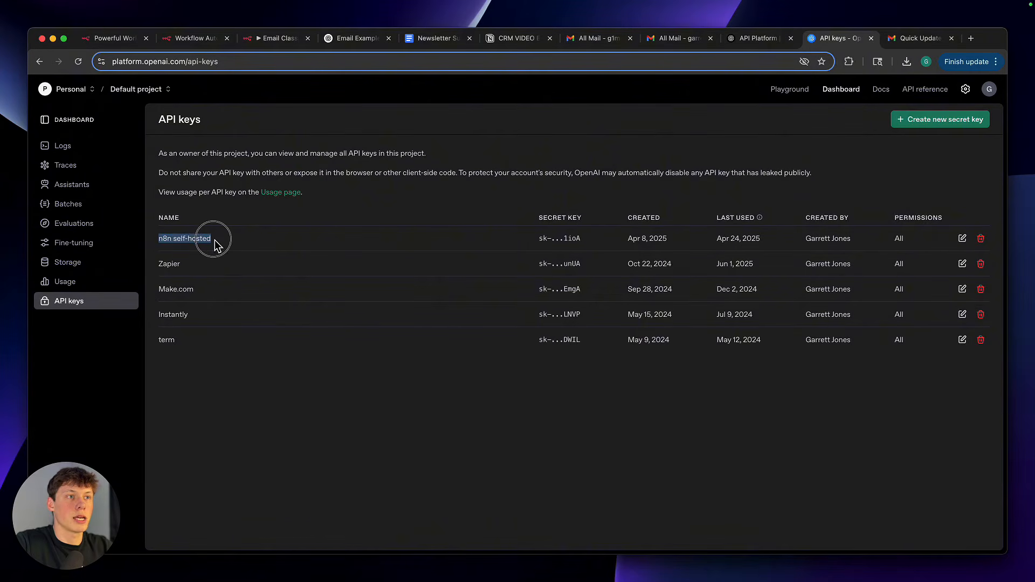
click(217, 244)
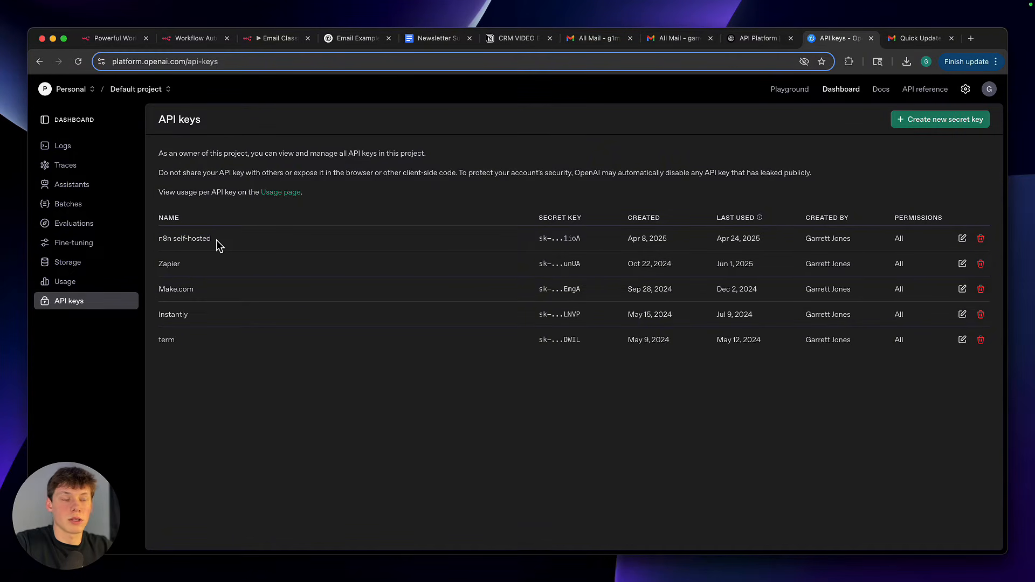
drag(538, 239, 593, 245)
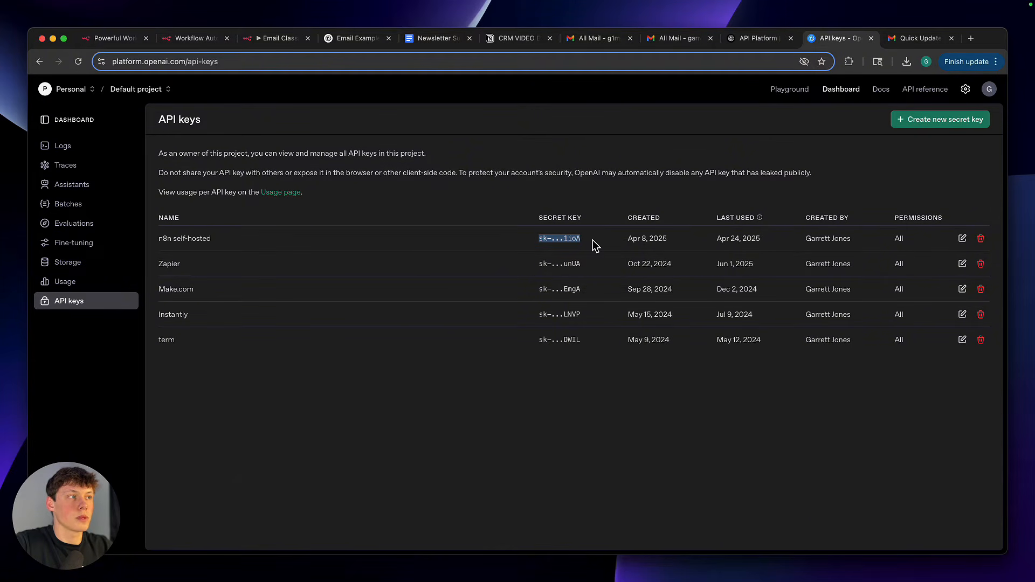
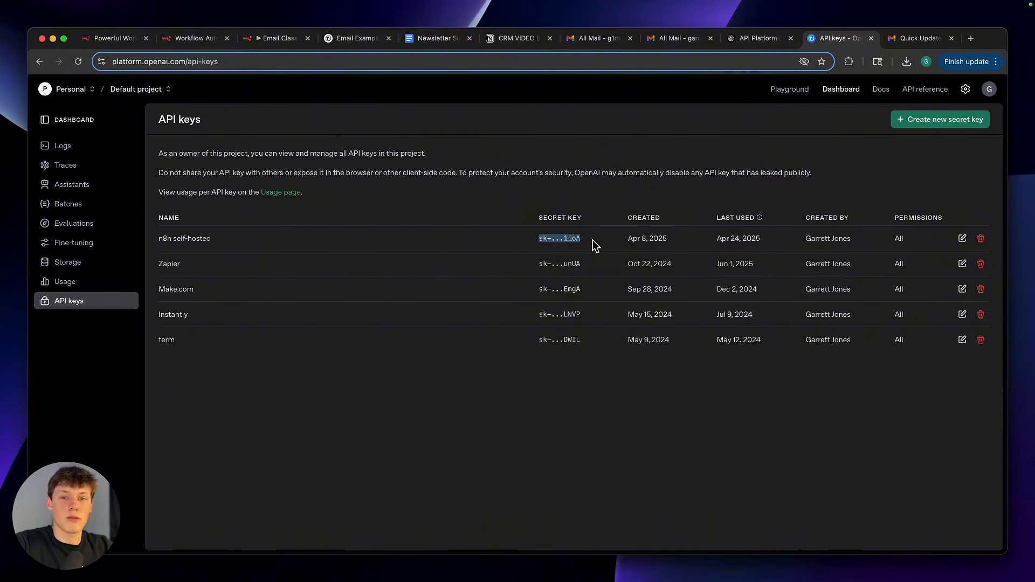
Examine the secret key of the n8n self-hosted entry and return to the n8n tab with the credential form
click(560, 238)
drag(535, 239, 625, 240)
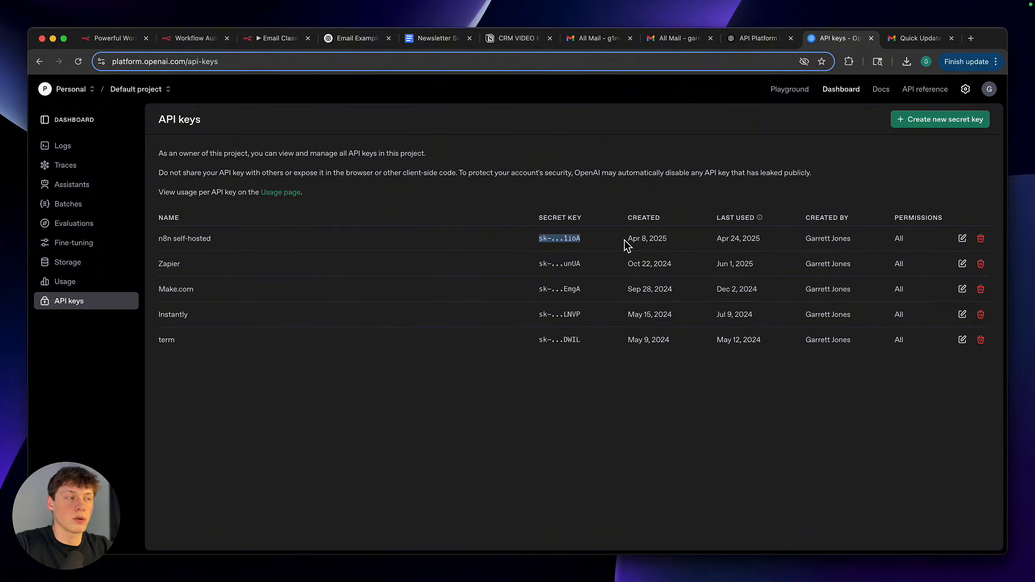
click(600, 229)
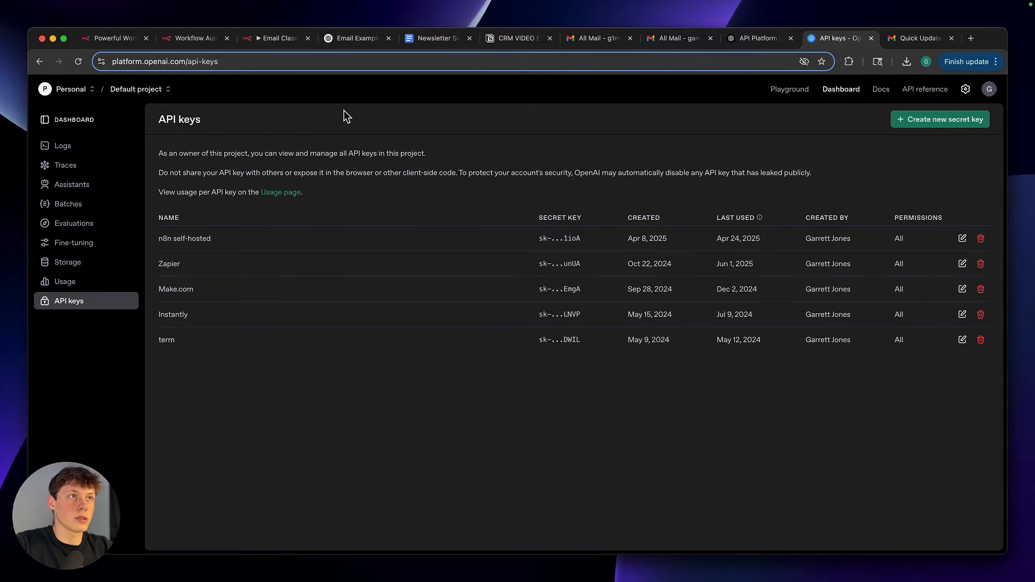
click(265, 39)
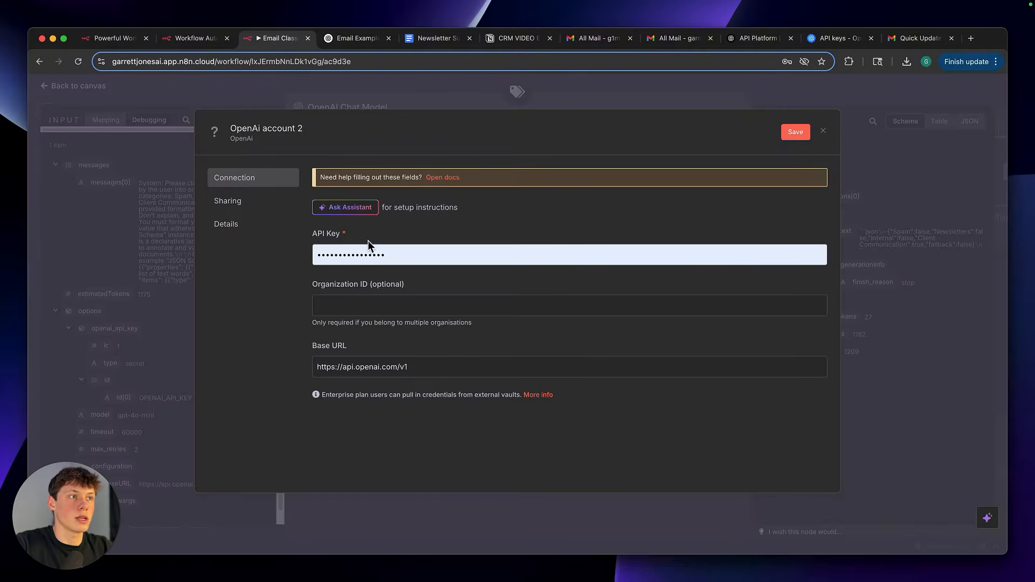
Clear the new OpenAI credential's API Key field, discard the credential without saving, and return to the workflow canvas
drag(314, 233, 377, 237)
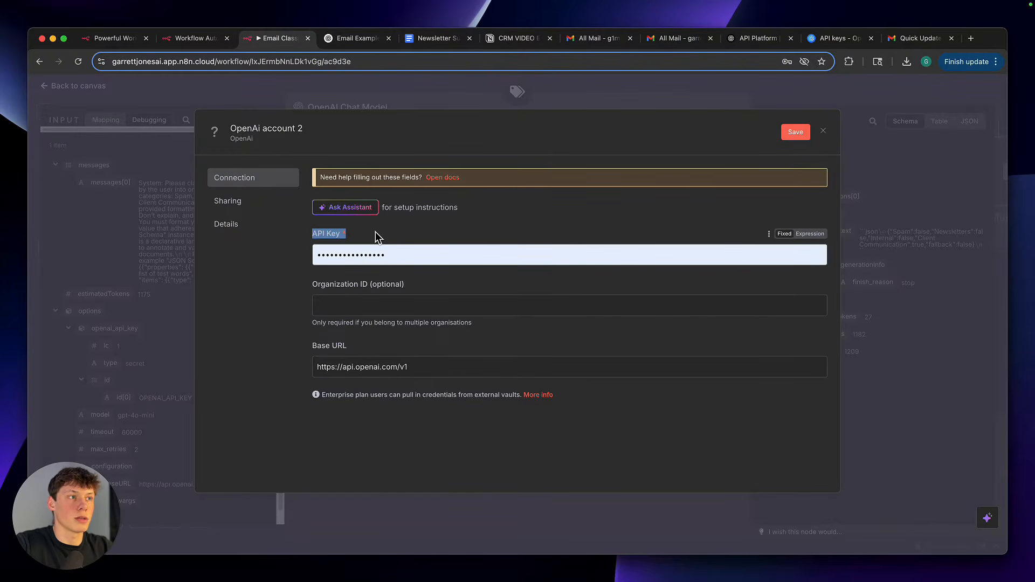
triple_click(403, 256)
key(BackSpace)
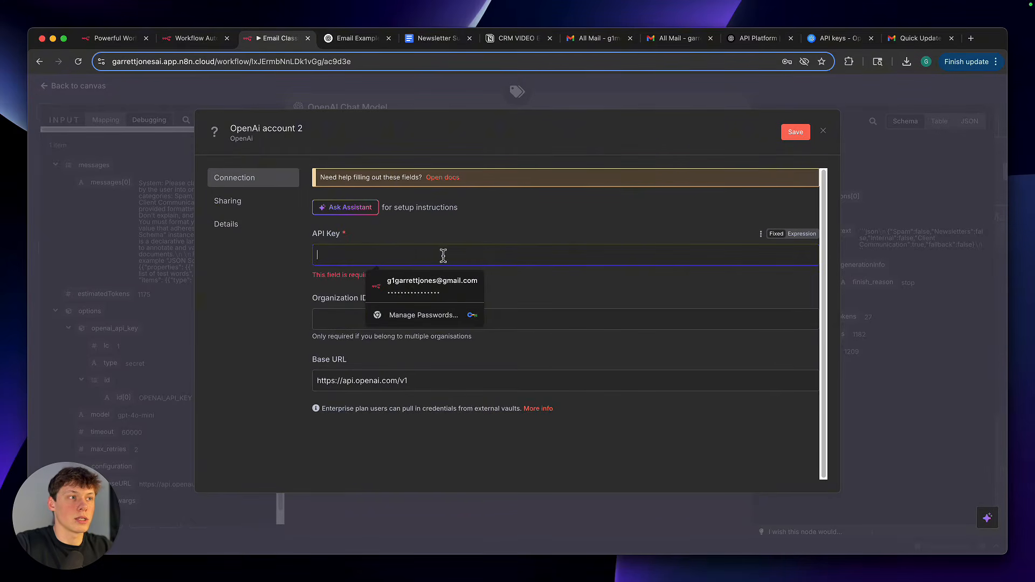
click(431, 240)
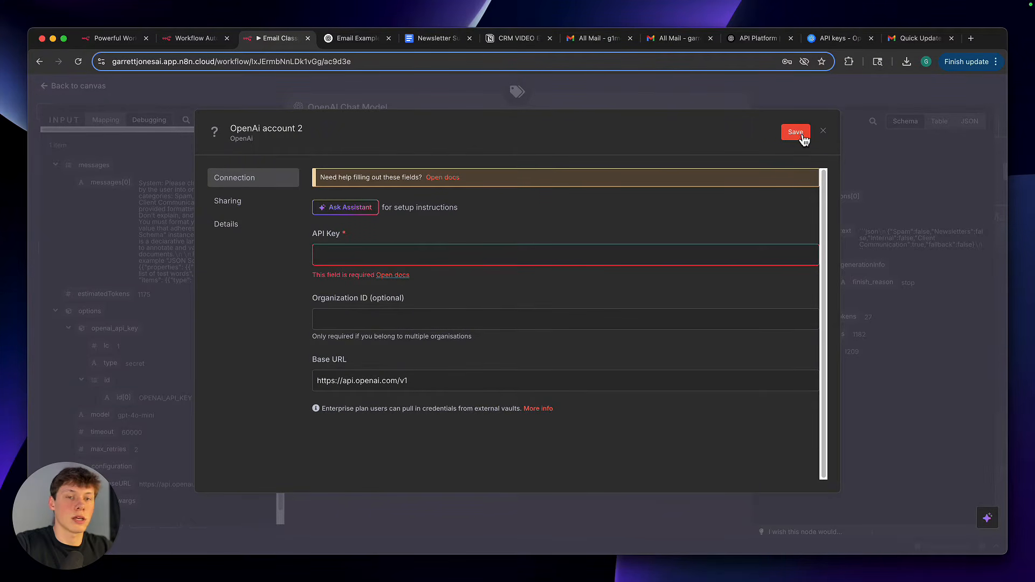
click(823, 130)
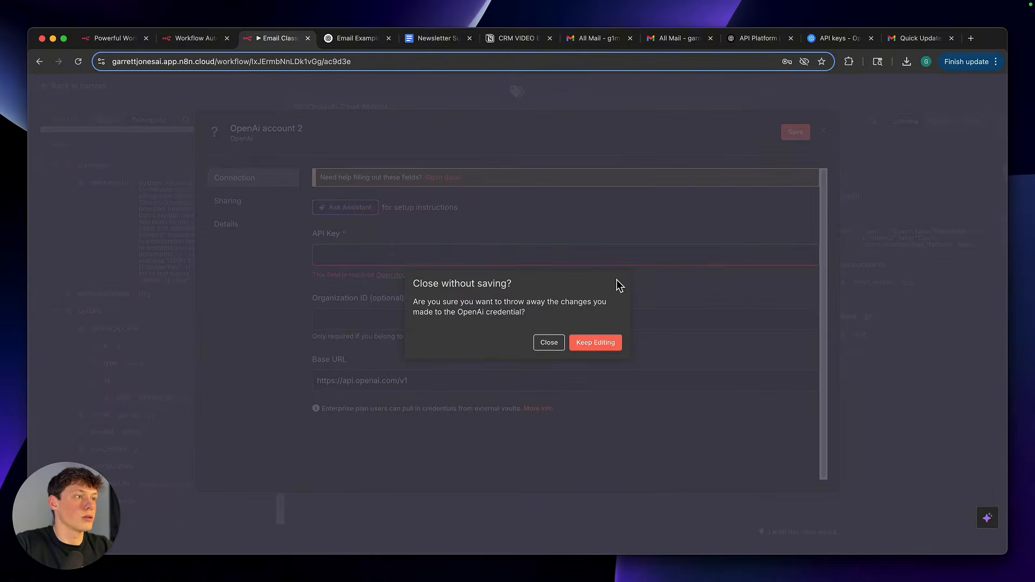
click(547, 344)
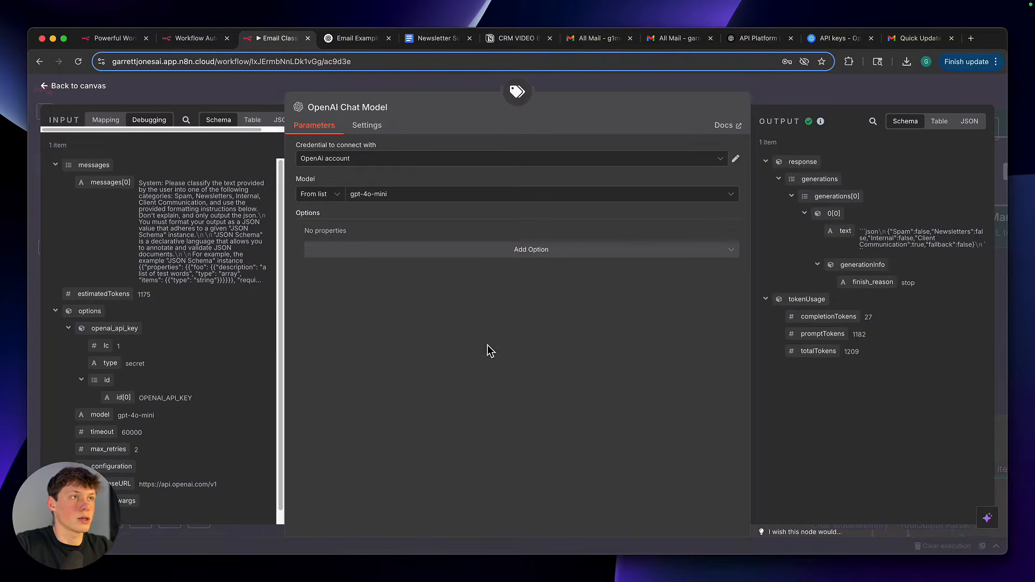
click(773, 96)
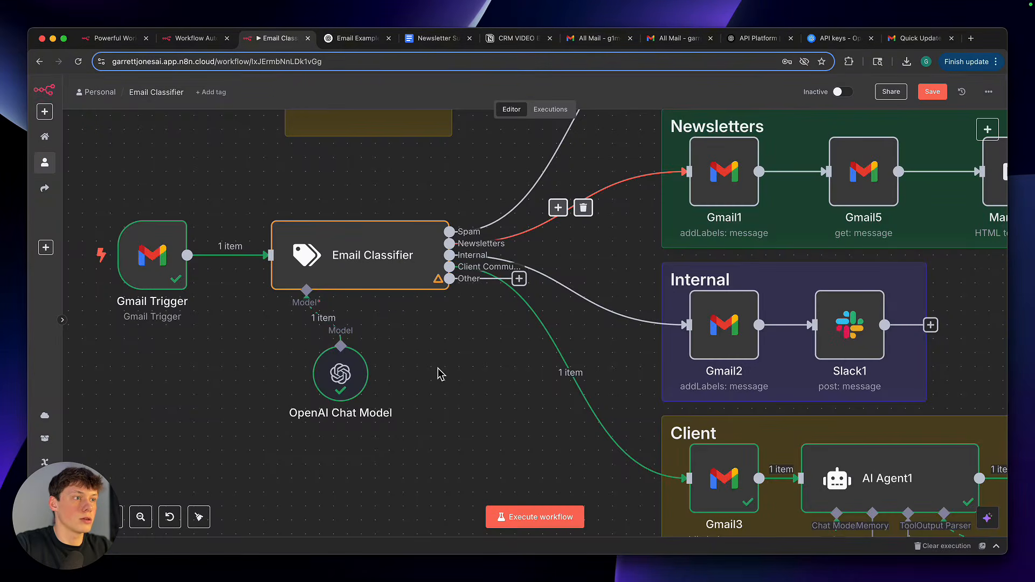
Save the workflow and open the Spam branch's Gmail node to examine its label settings
scroll(437, 372, up, 5)
scroll(438, 373, down, 5)
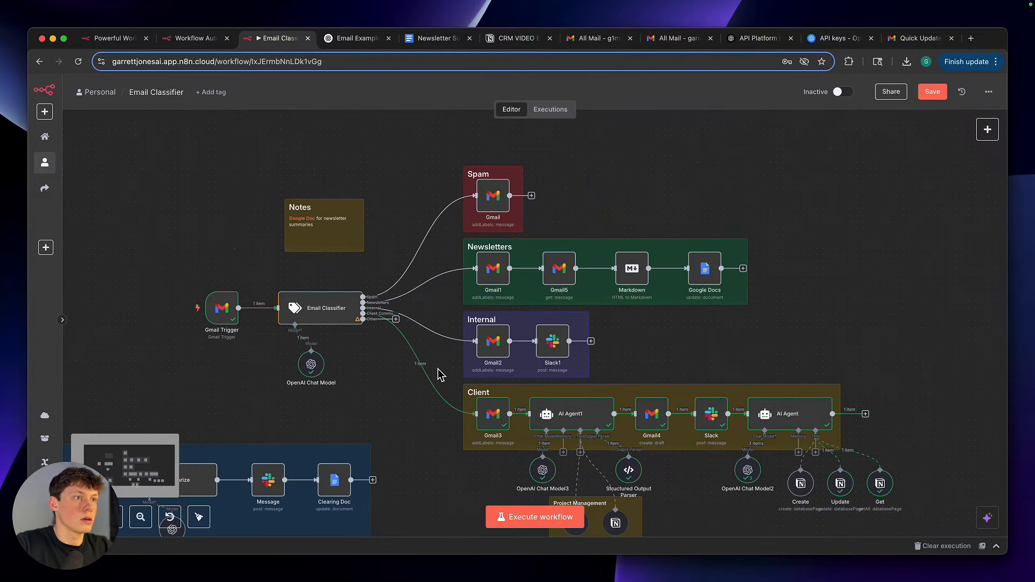
scroll(437, 369, up, 3)
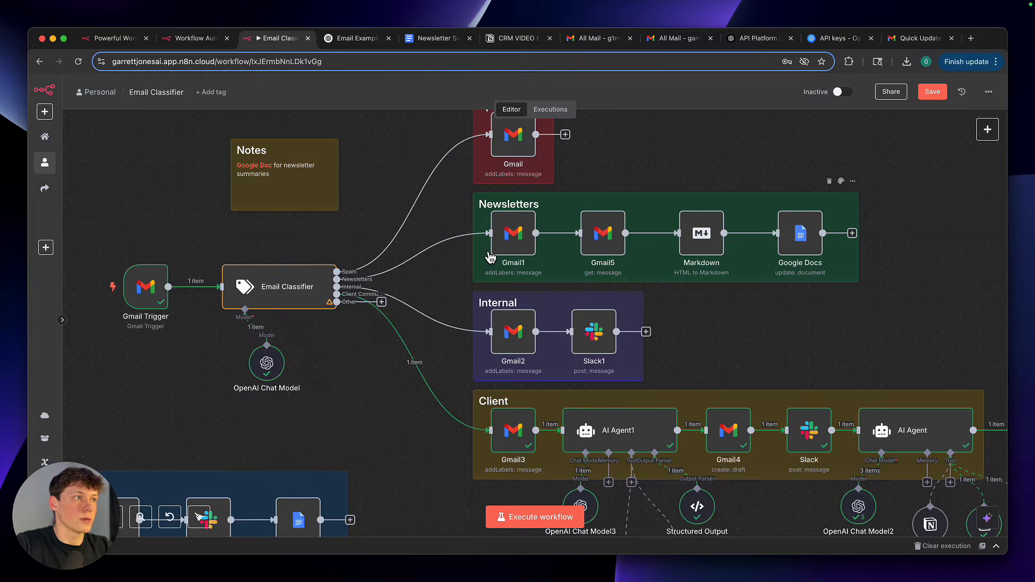
key(super+s)
scroll(488, 259, up, 5)
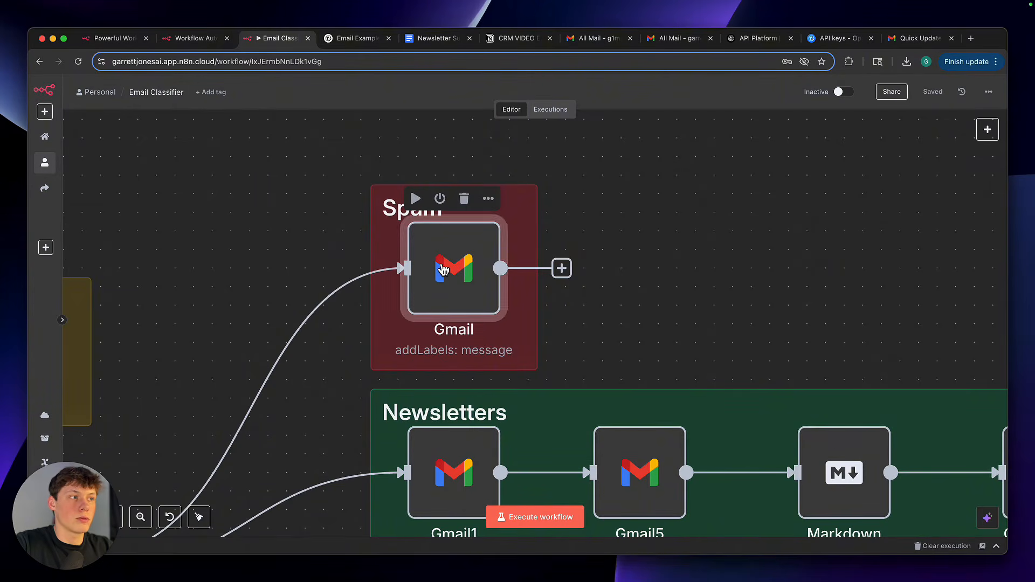
double_click(442, 269)
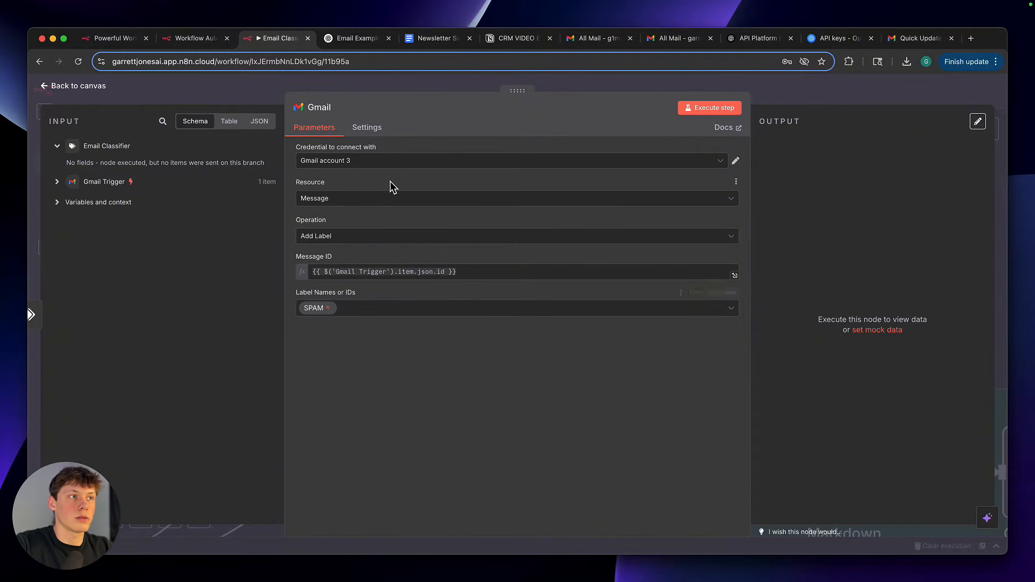
click(412, 303)
click(412, 296)
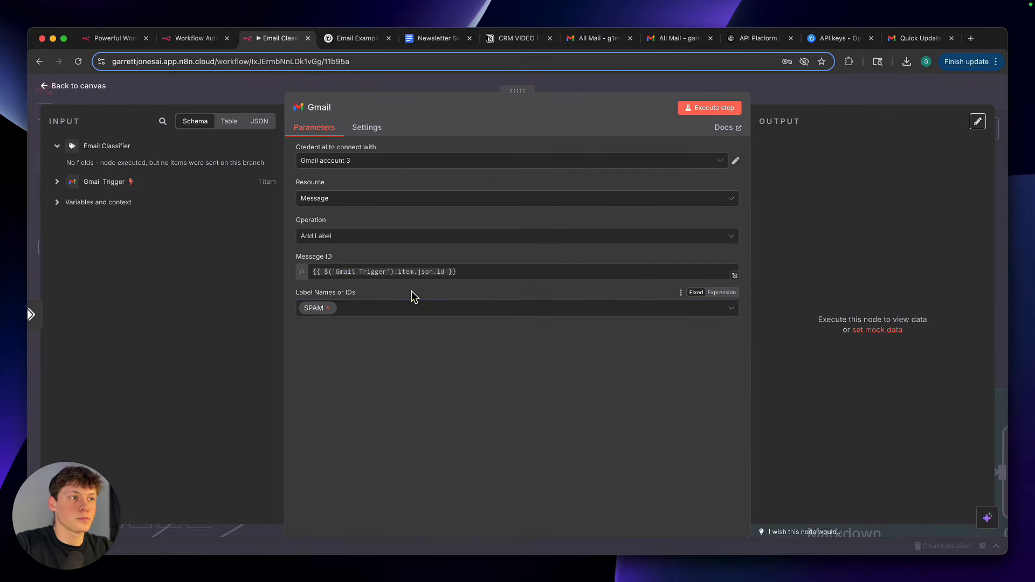
Switch to the Gmail inbox, create a label named "test label 2" and set its label color to red
click(612, 39)
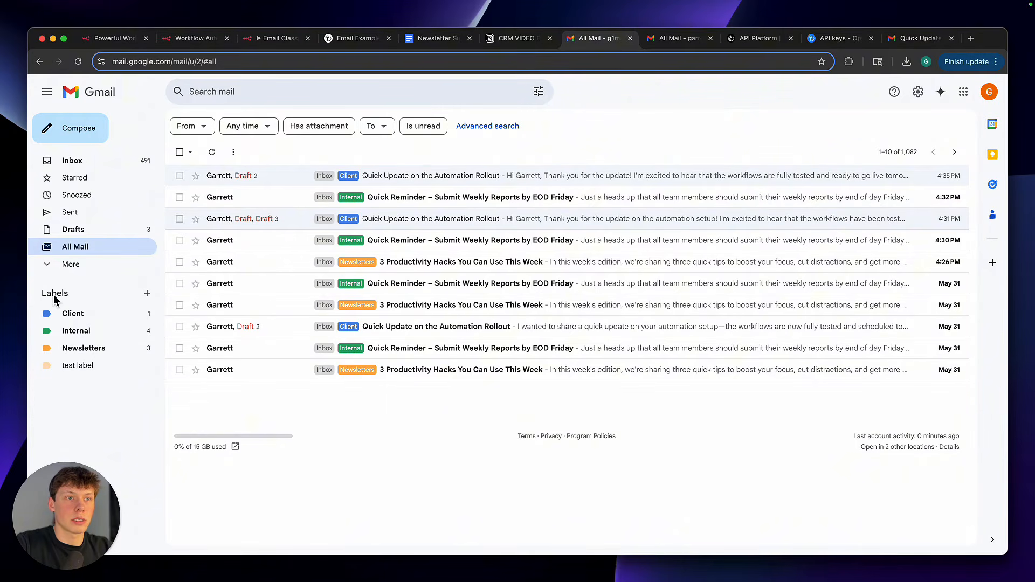
click(148, 294)
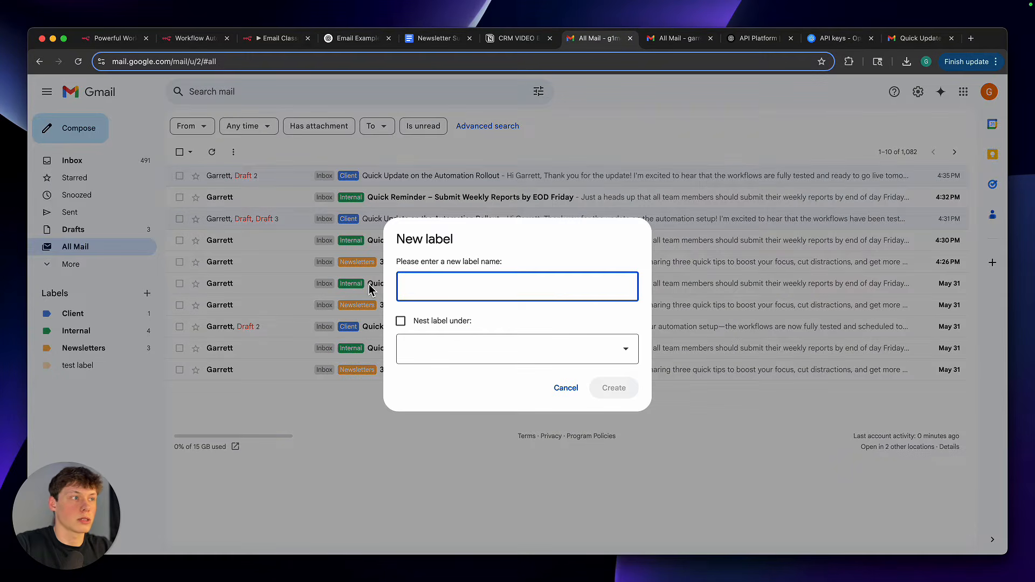
text(test label 2)
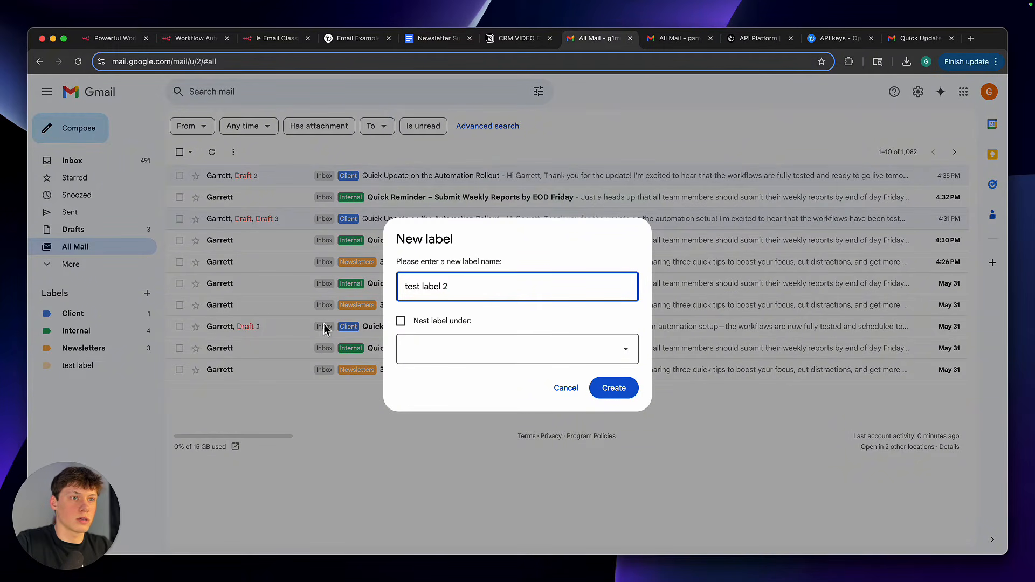
click(626, 390)
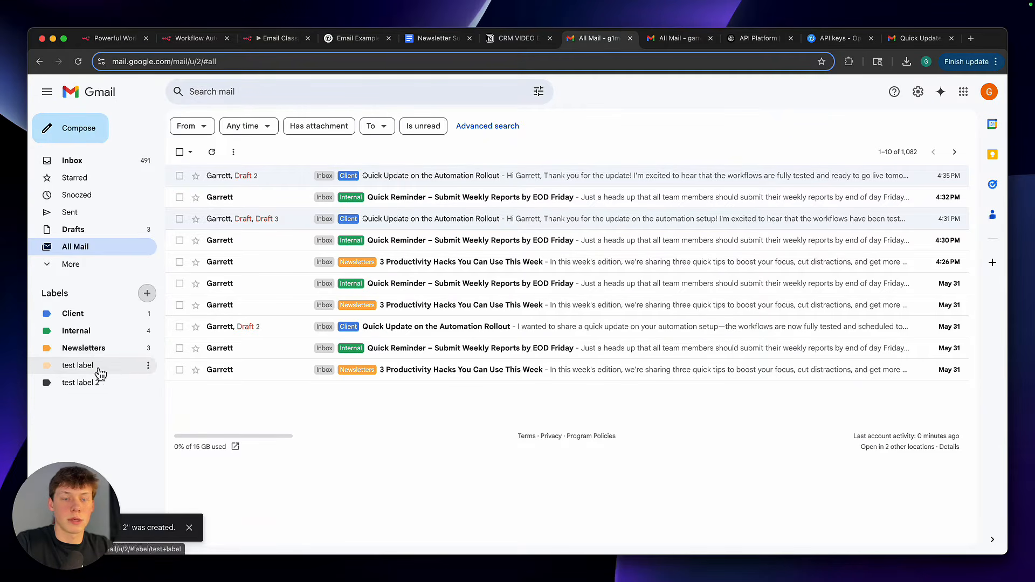
click(148, 383)
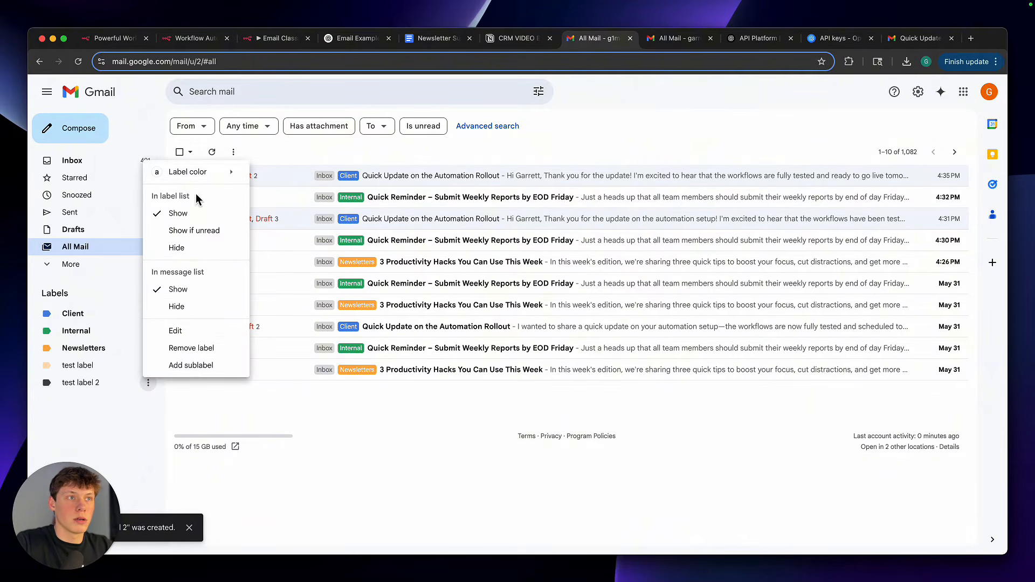
mouse_move(197, 182)
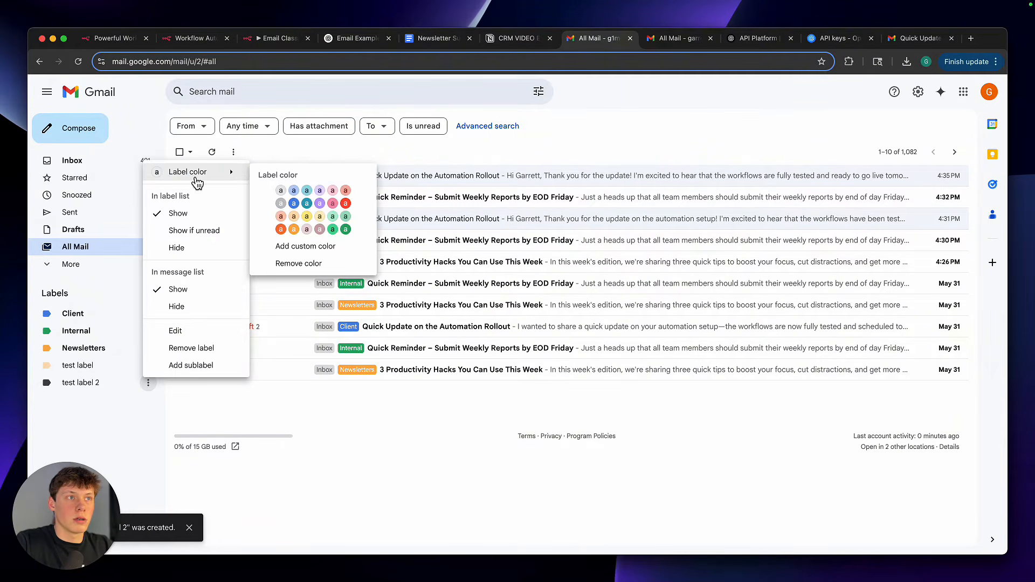
click(345, 204)
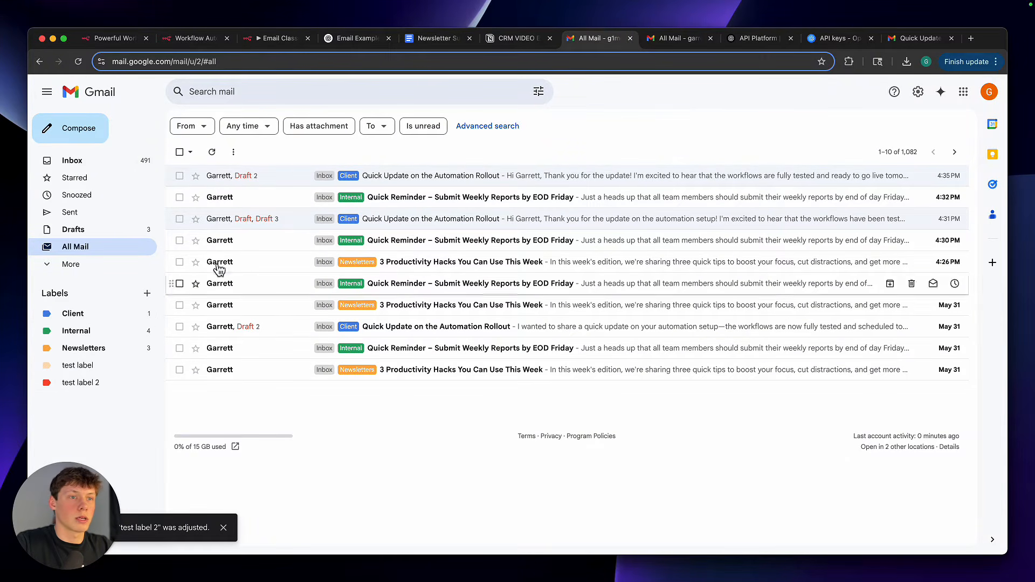
In n8n, add "test label 2" to the Spam branch's Gmail node labels, and remove it again before closing the node
click(275, 38)
click(381, 309)
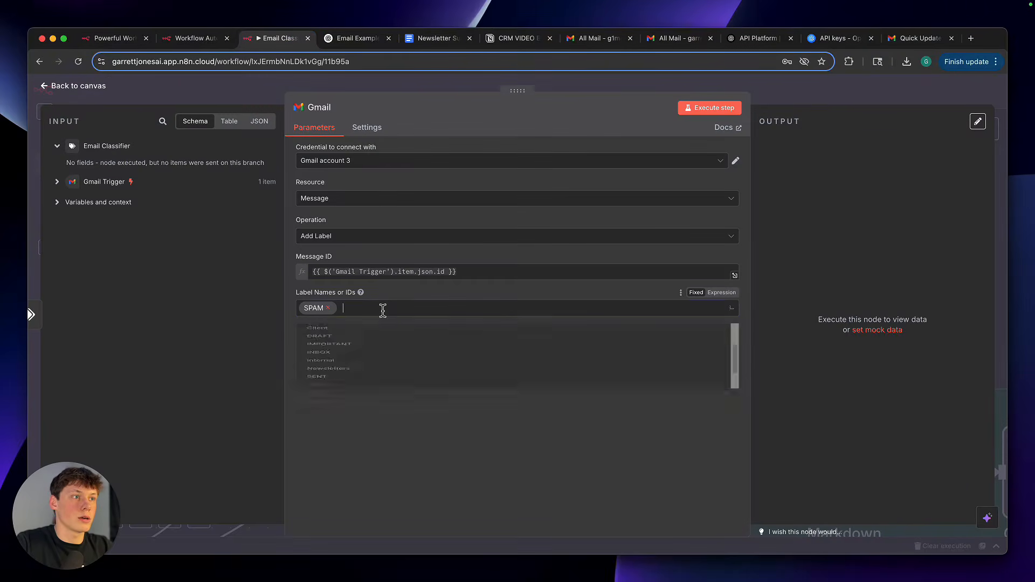
scroll(399, 418, down, 3)
scroll(399, 418, up, 3)
scroll(402, 418, down, 4)
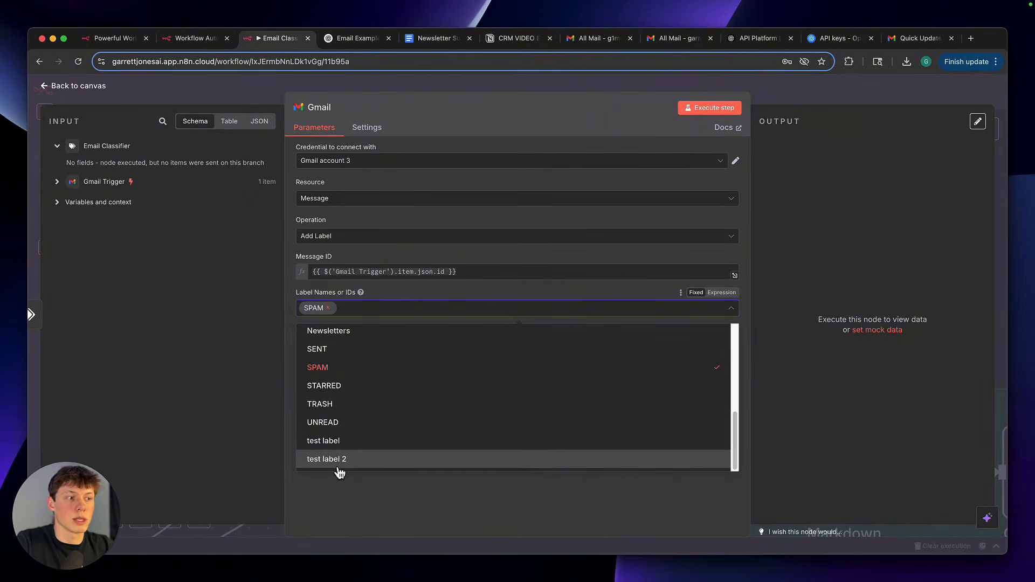
click(338, 467)
click(354, 499)
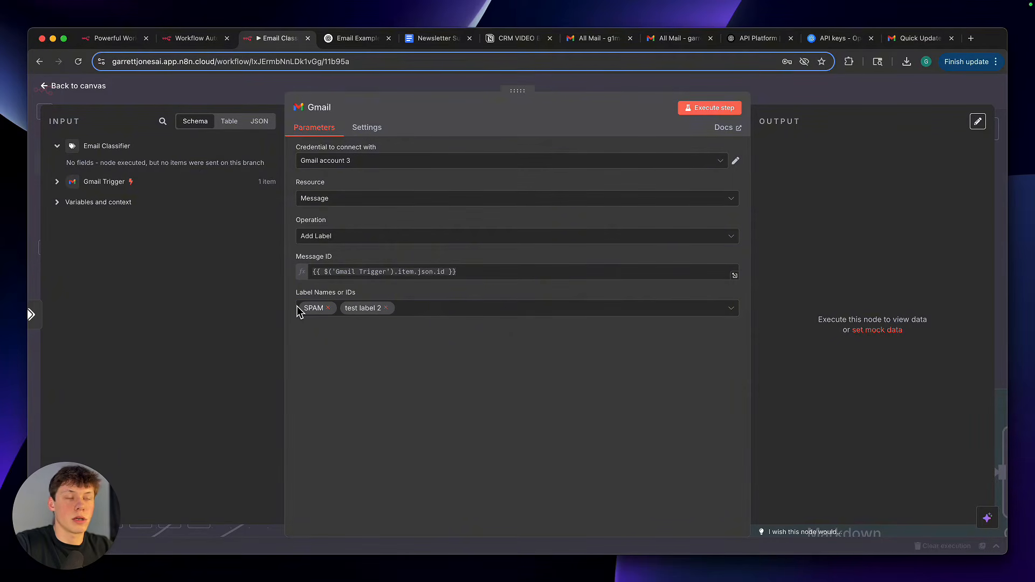
click(386, 308)
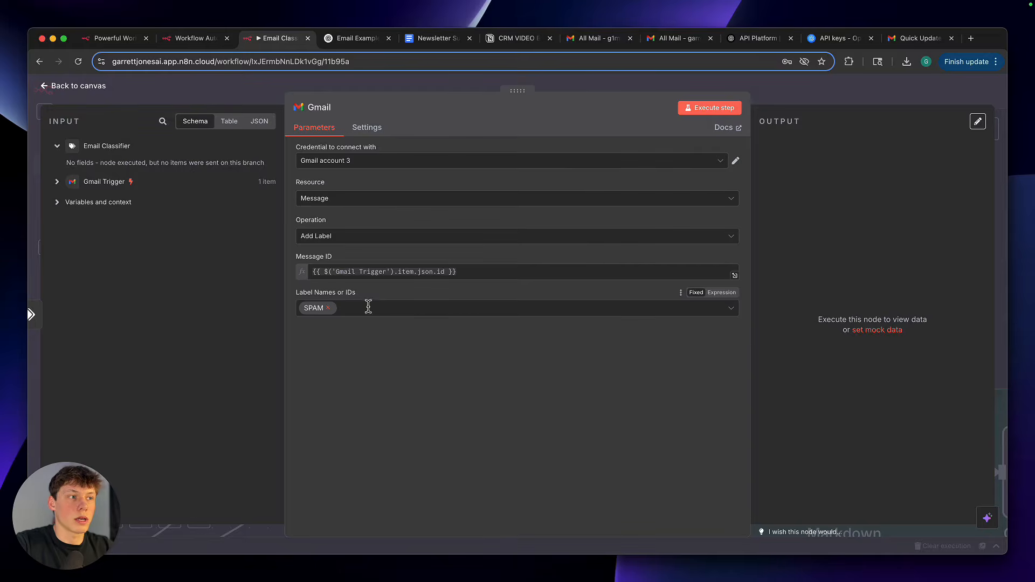
key(Escape)
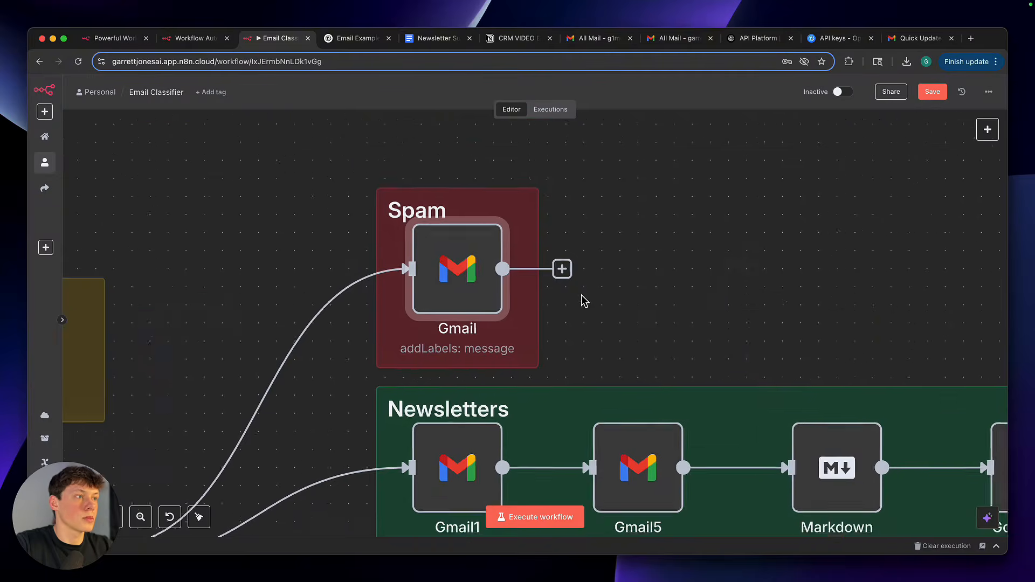
Examine the Add Label settings of the first Gmail node in the Newsletters, Internal and Client branches
scroll(585, 302, down, 5)
scroll(585, 302, down, 2)
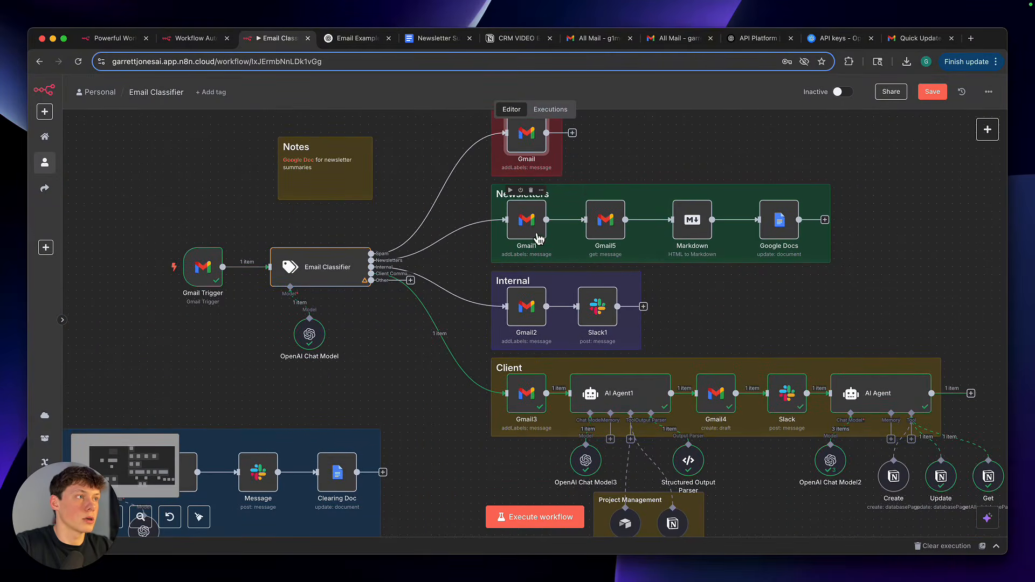
double_click(527, 221)
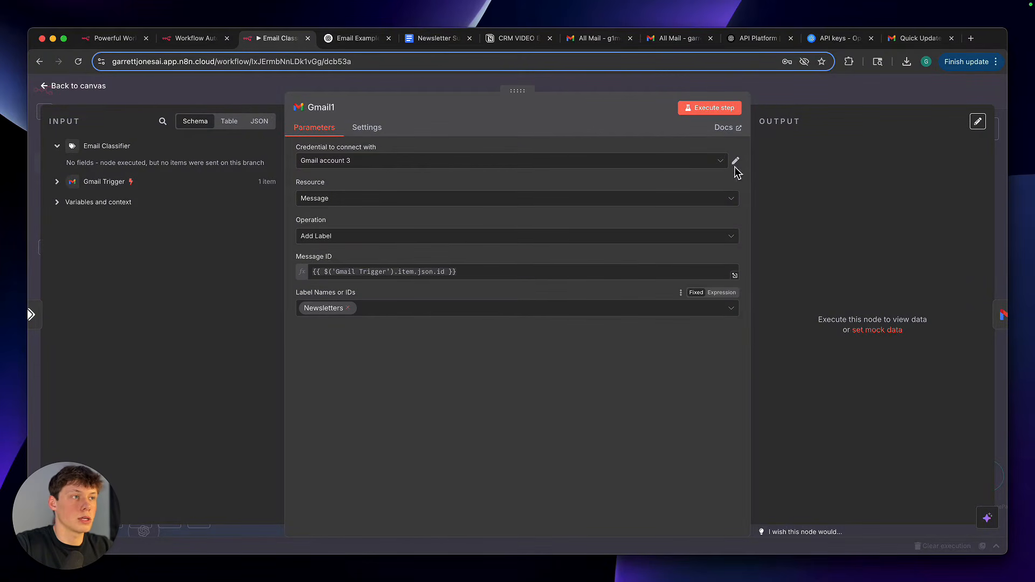
key(Escape)
double_click(526, 308)
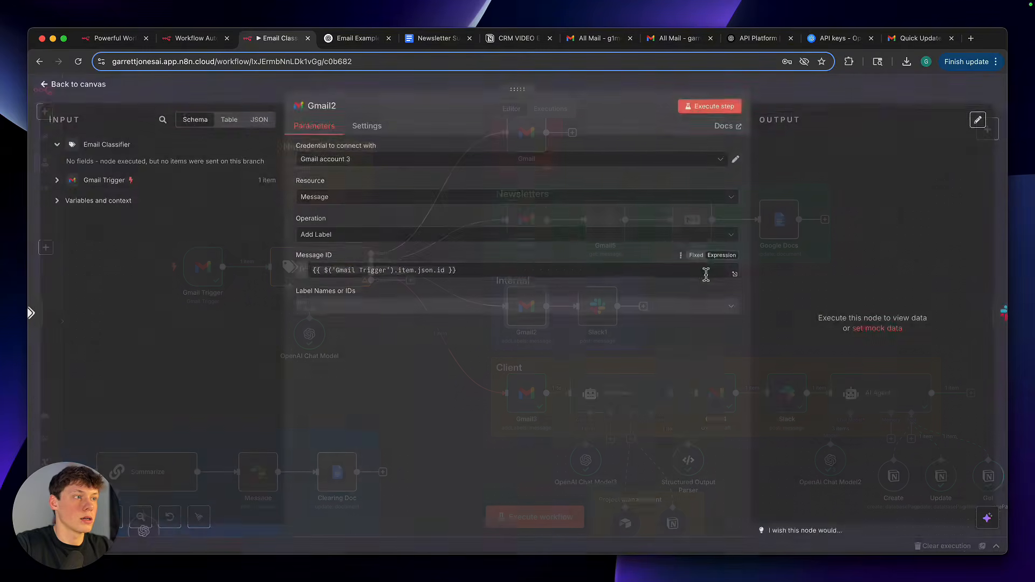
click(802, 93)
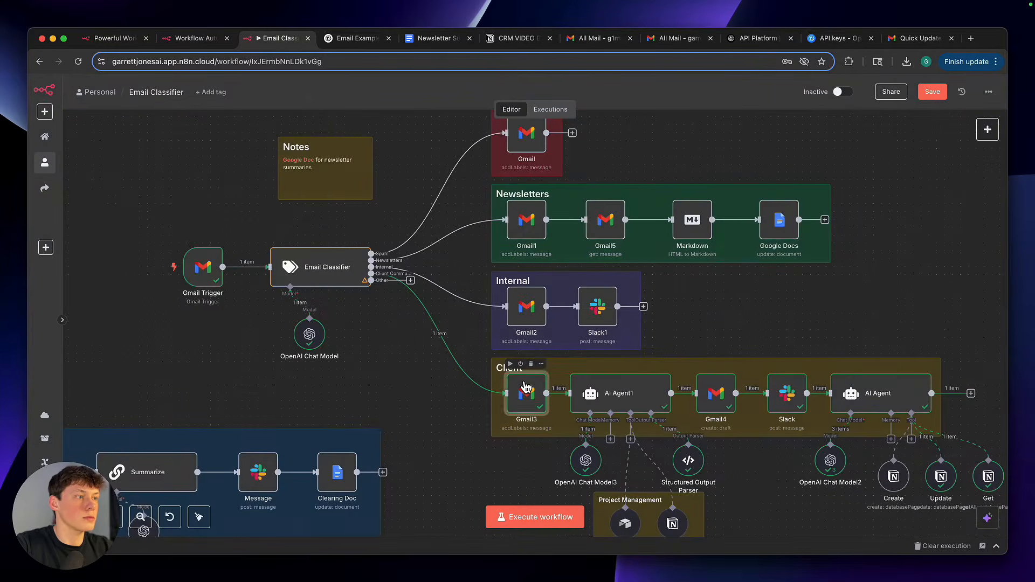
double_click(526, 394)
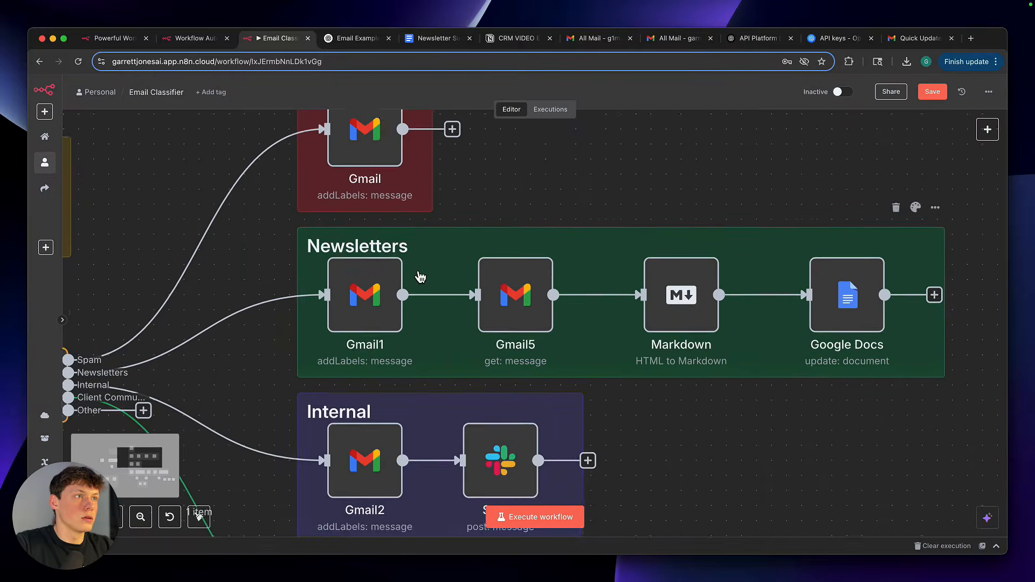
click(785, 95)
Examine the Newsletters branch's Gmail5 message retrieval settings and open the Markdown node that follows it
scroll(504, 190, right, 1)
scroll(504, 190, down, 1)
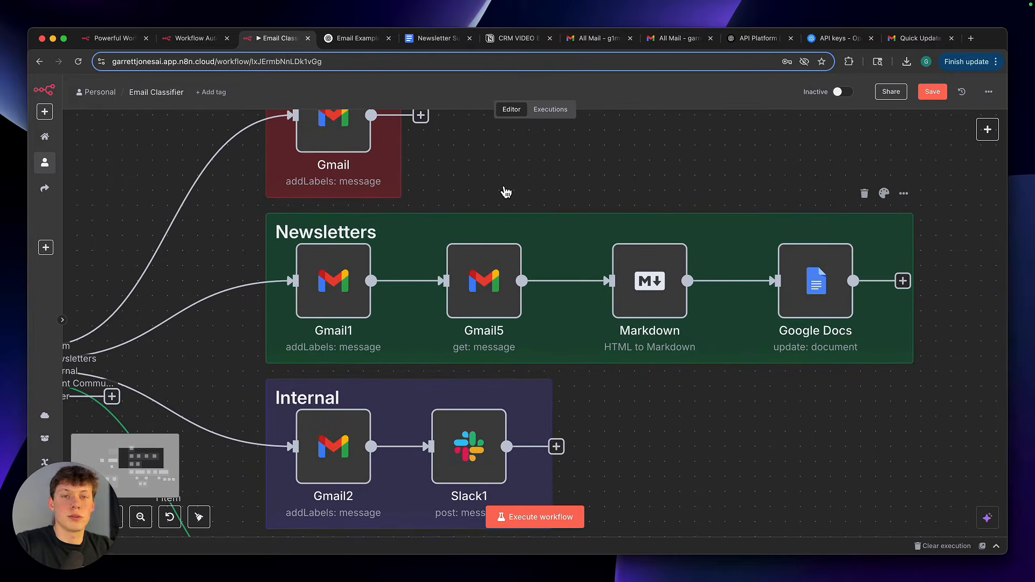
scroll(531, 215, down, 1)
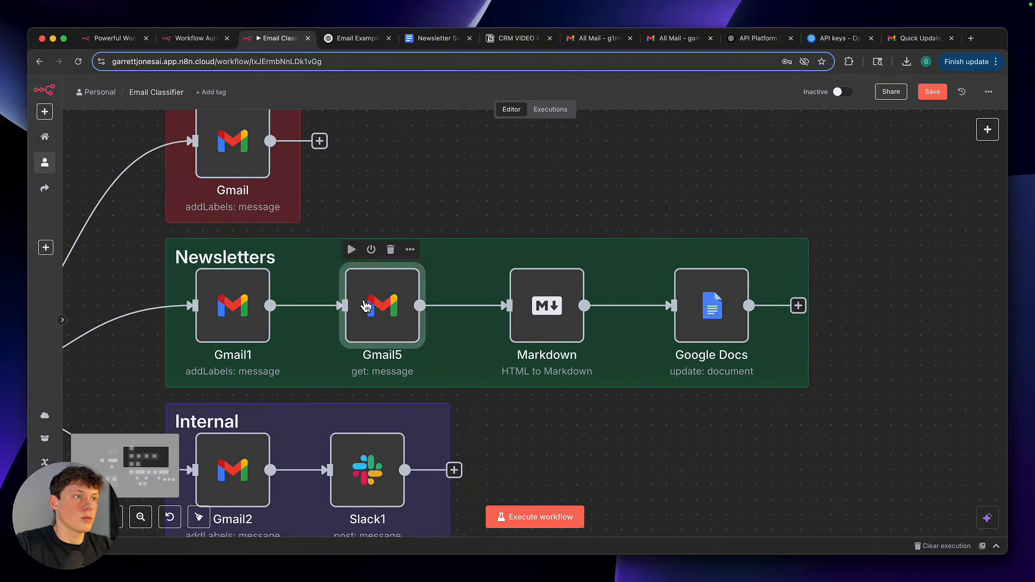
double_click(361, 302)
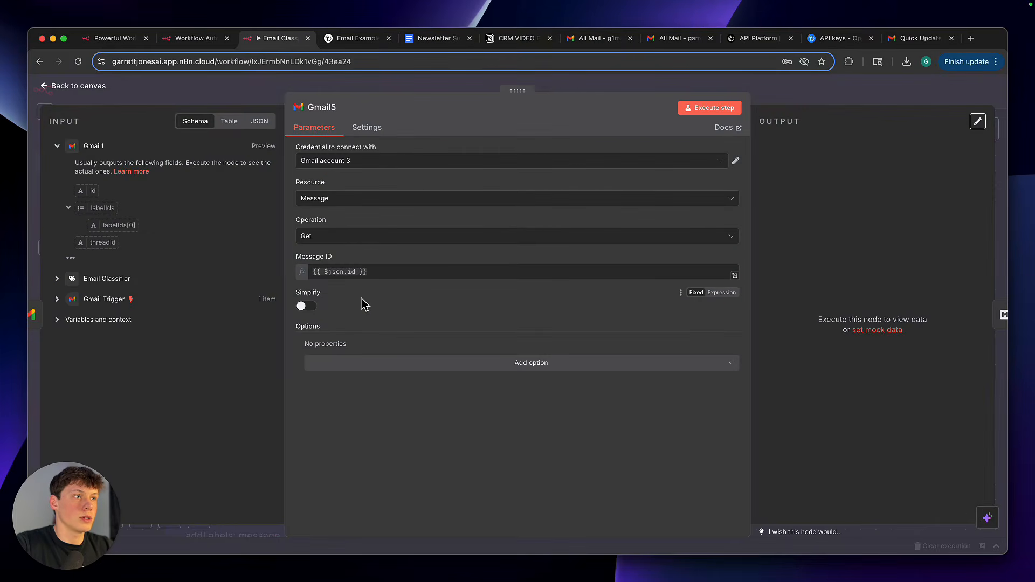
click(784, 81)
click(522, 294)
double_click(526, 299)
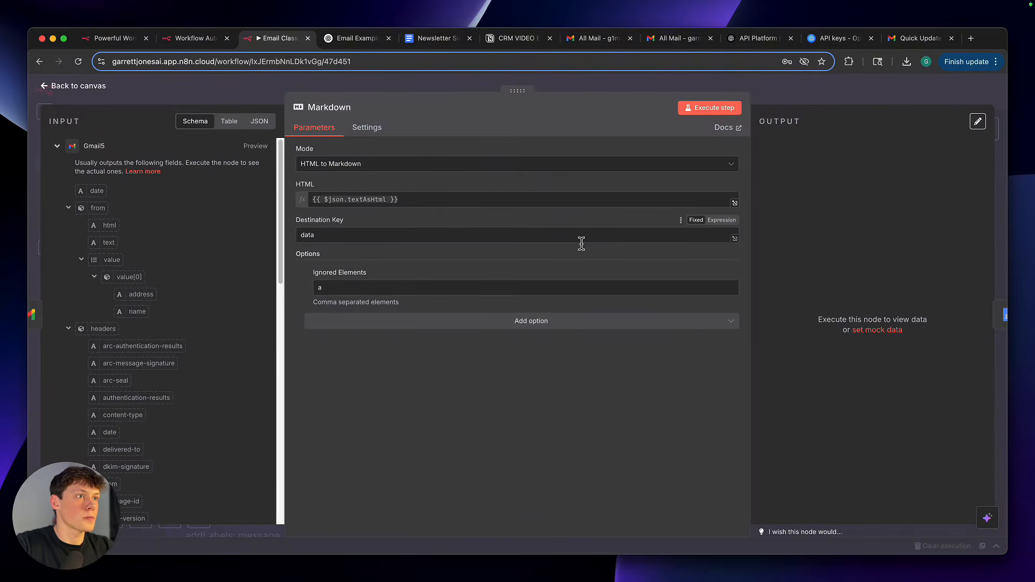
Close the Markdown node and examine the Gmail Trigger's Simplify option and the snippet field in its output
click(766, 99)
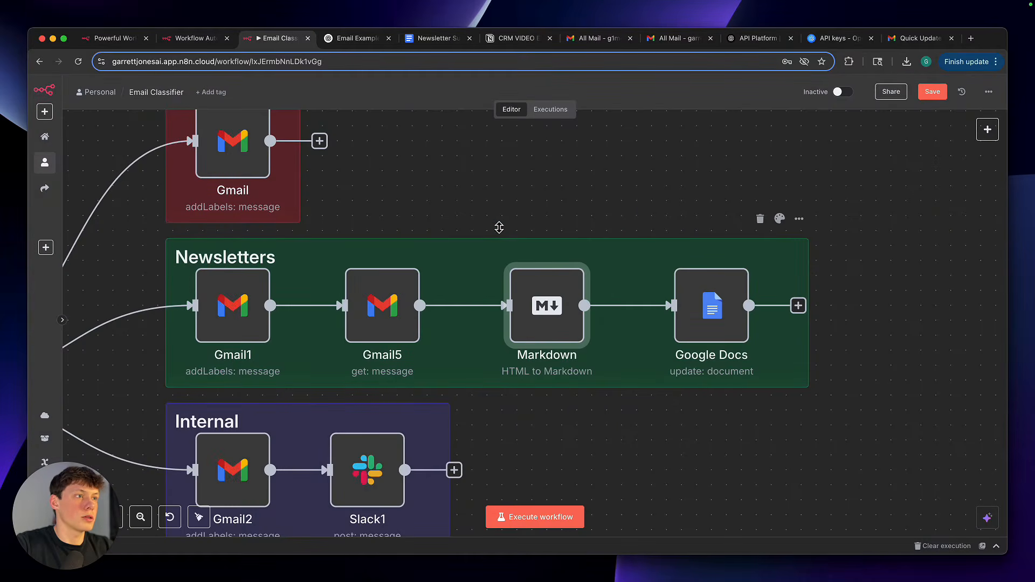
scroll(498, 216, down, 5)
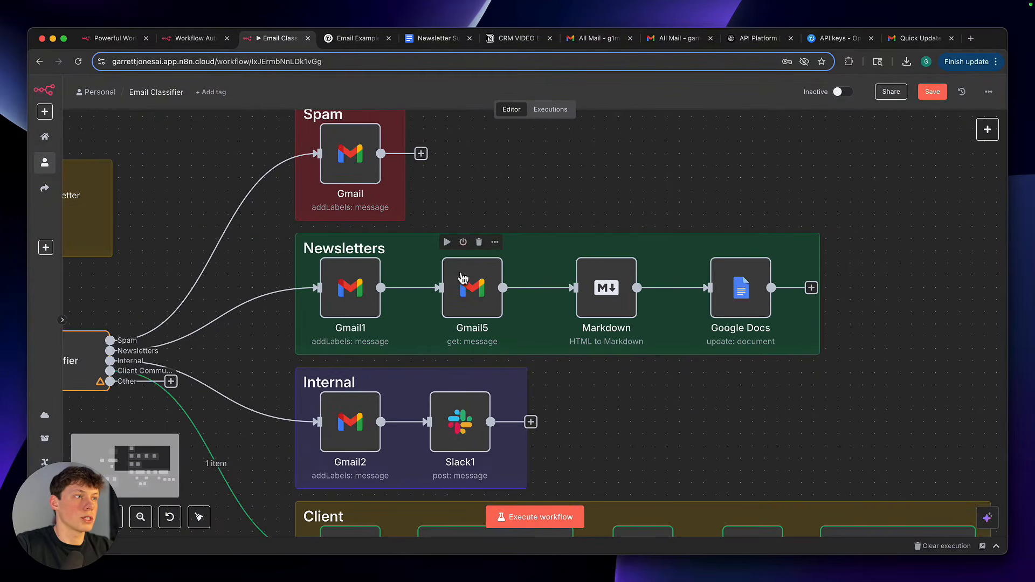
scroll(560, 179, left, 2)
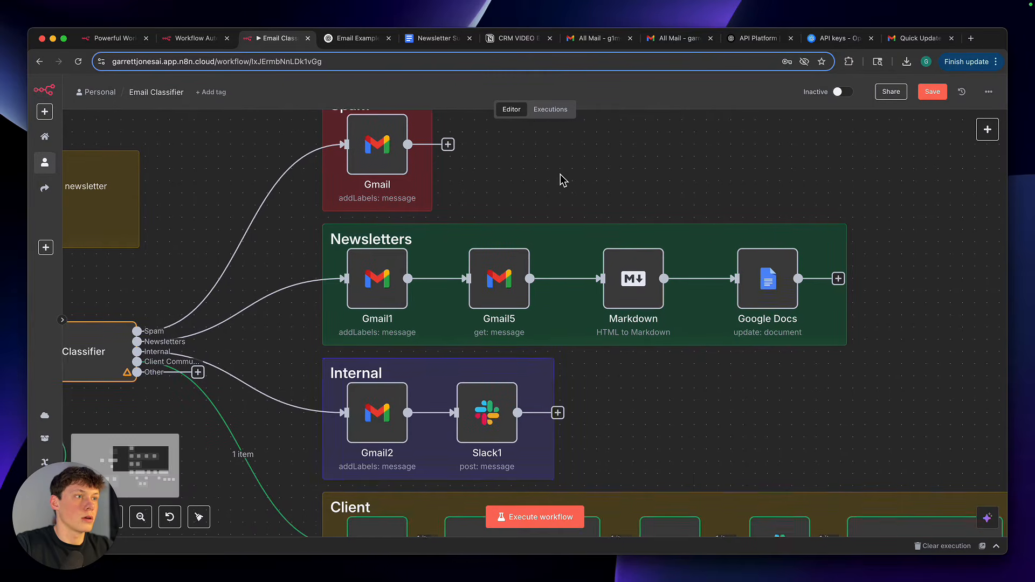
scroll(530, 208, left, 4)
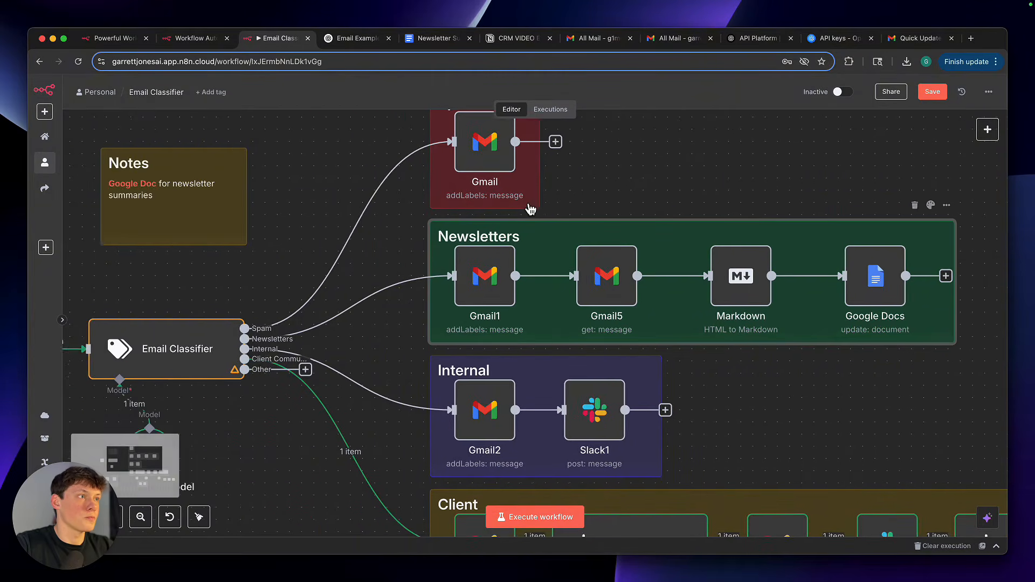
scroll(530, 208, down, 4)
double_click(130, 316)
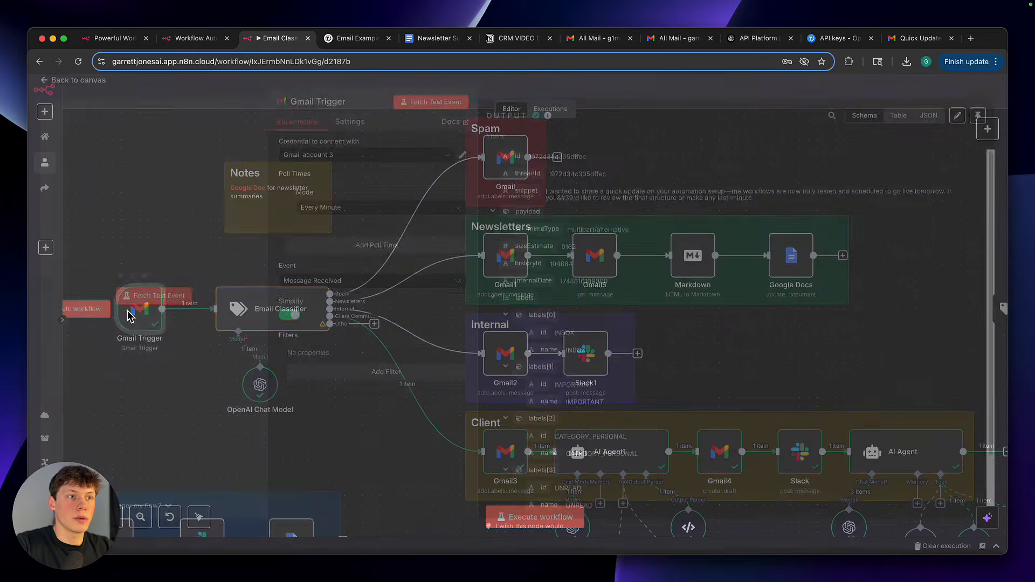
drag(283, 308, 312, 309)
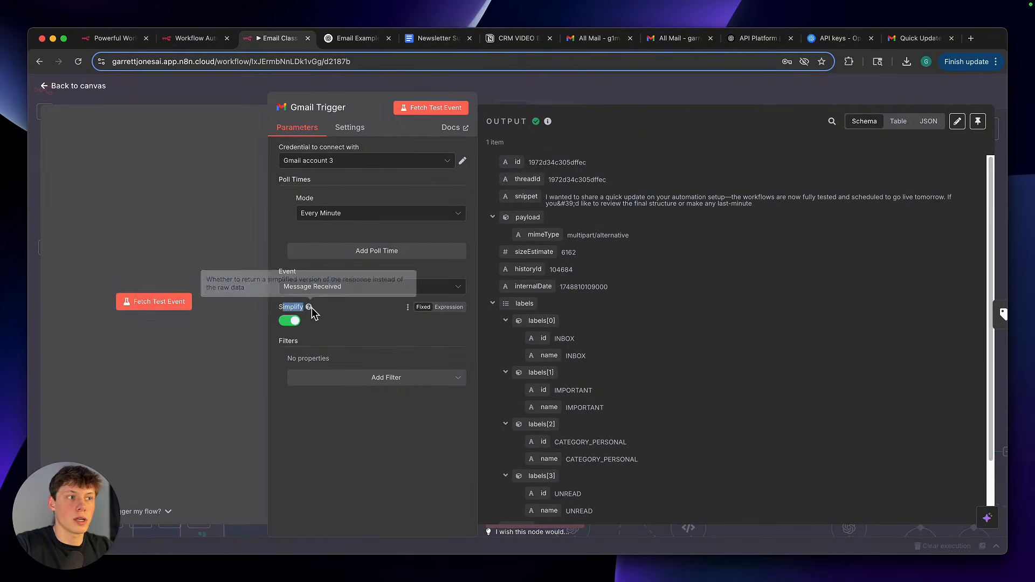
click(314, 312)
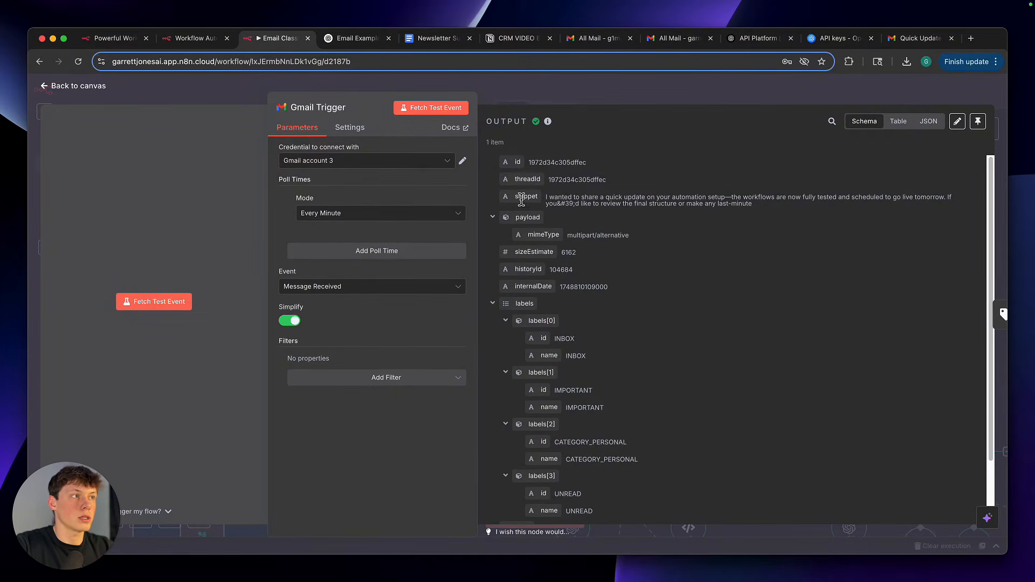
drag(519, 197, 548, 198)
click(557, 199)
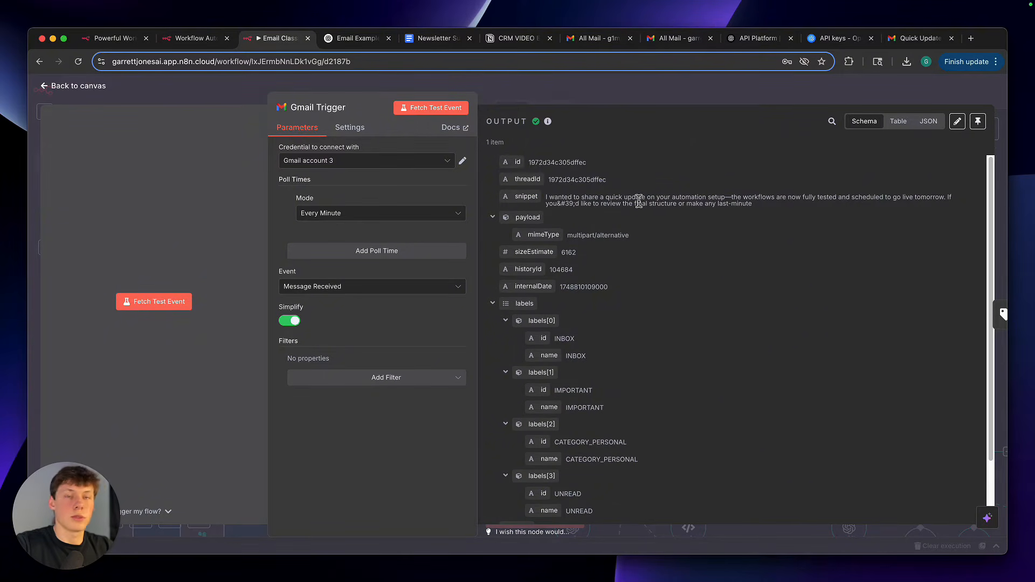
click(621, 96)
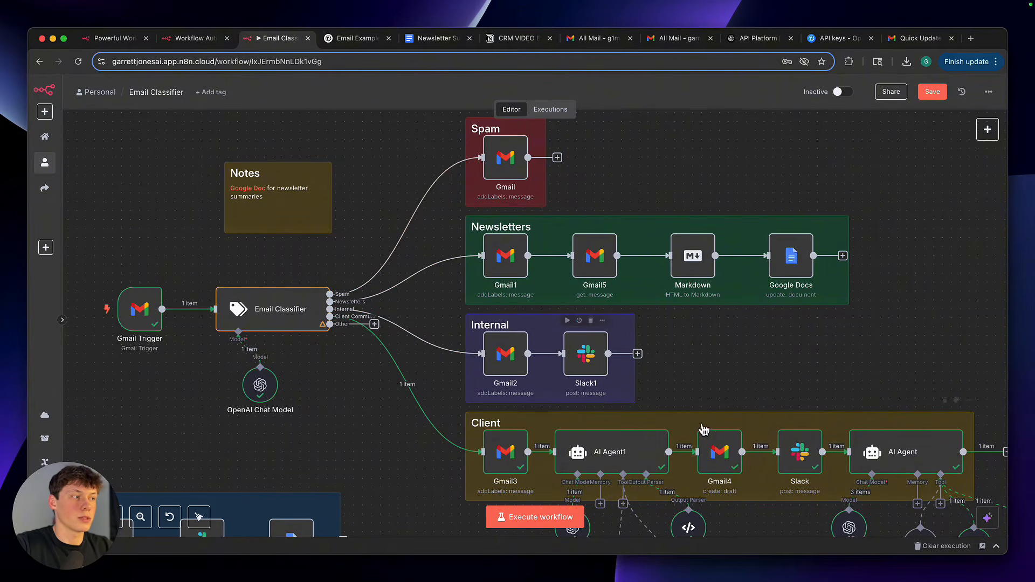
Switch to the Newsletter Summary Google Doc, review its full text, and return to the n8n workflow
click(438, 39)
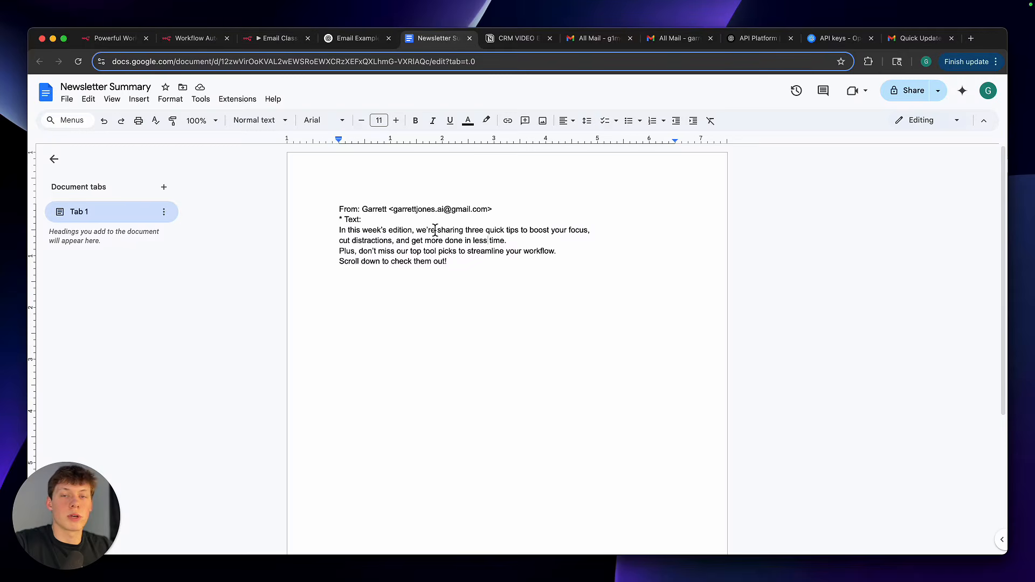
key(ctrl+a)
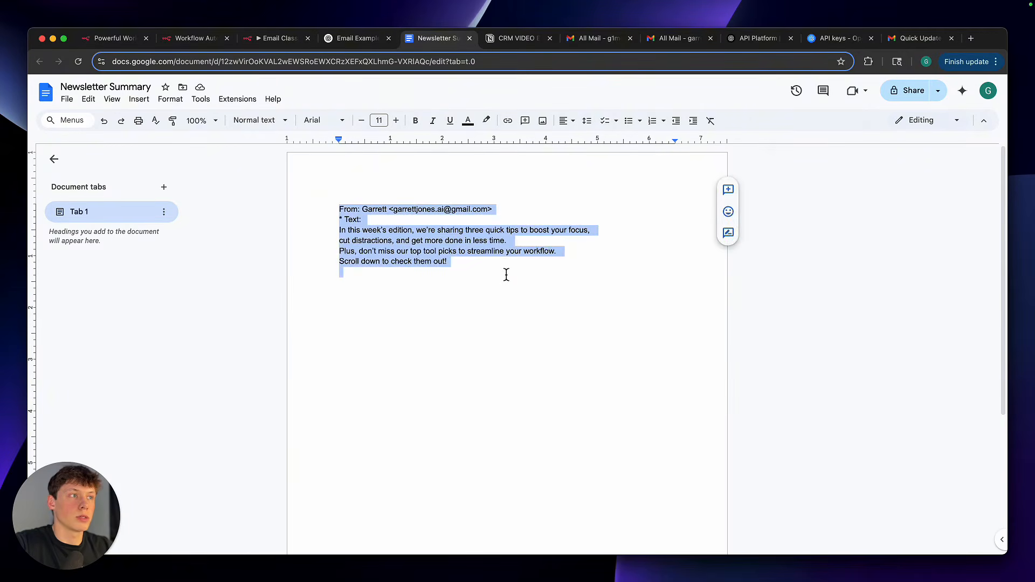
click(506, 275)
click(292, 48)
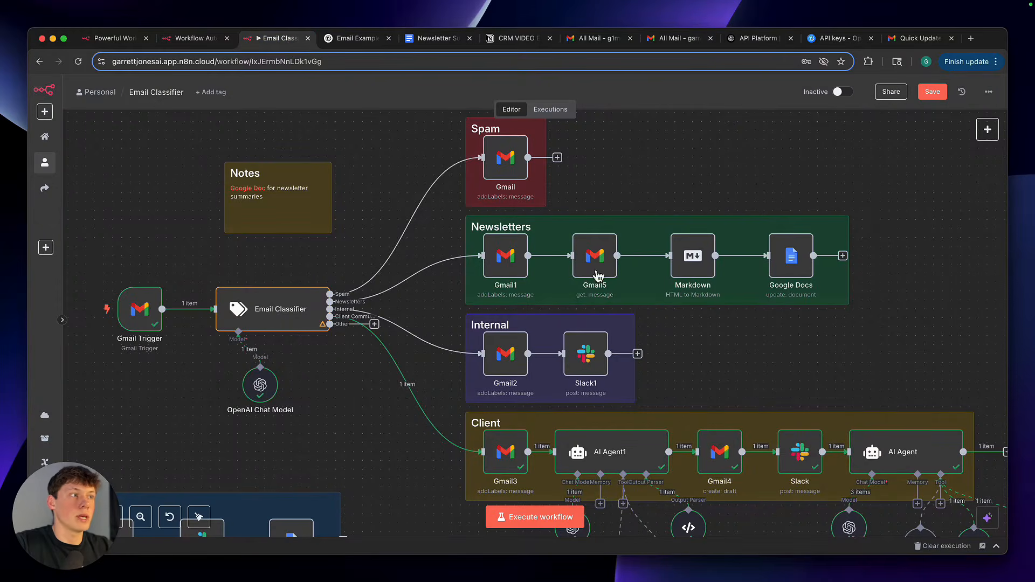
Examine the Simplify setting of the Newsletters branch's Gmail5 node and the HTML to Markdown settings of its Markdown node
double_click(591, 255)
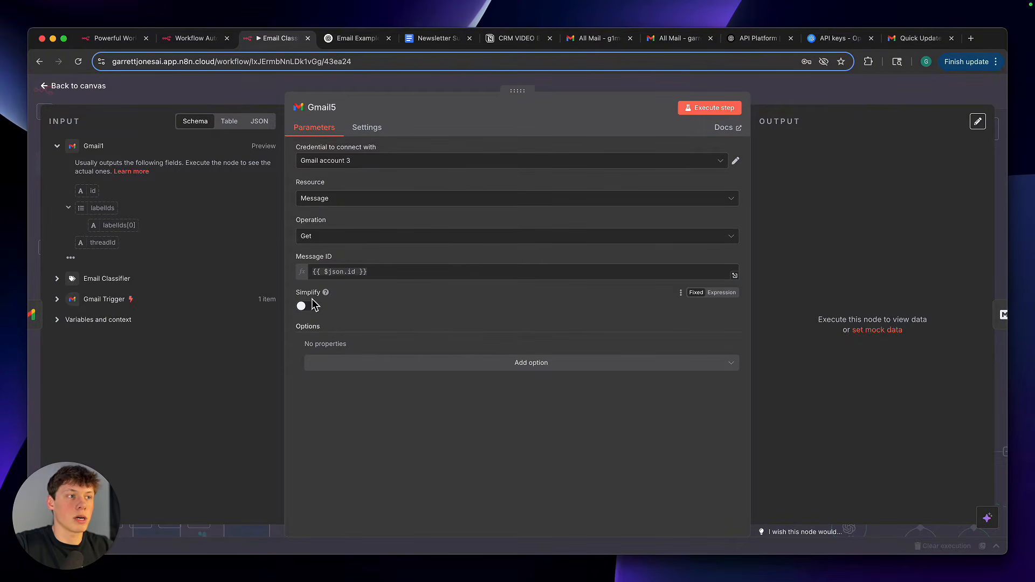
click(828, 96)
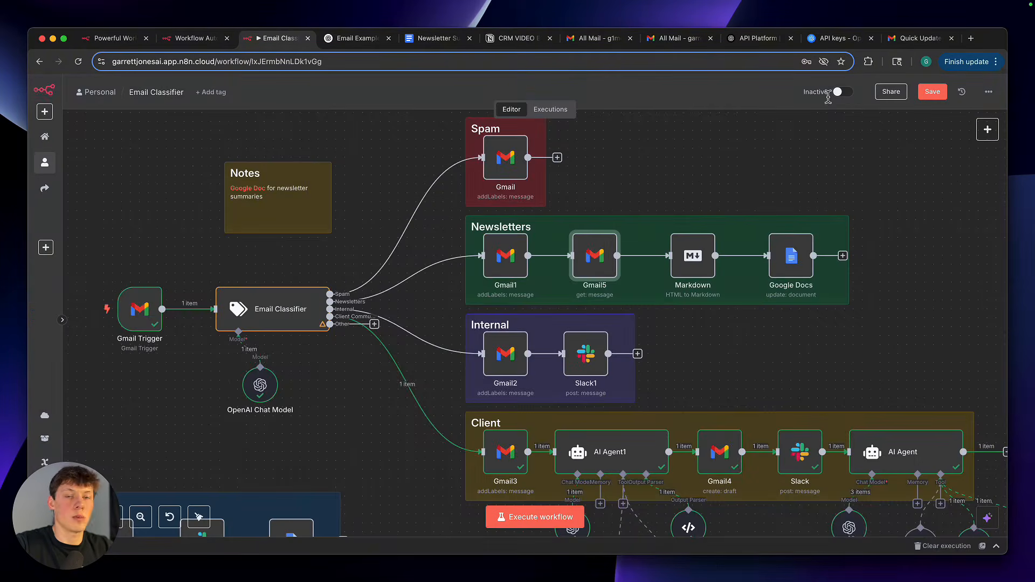
scroll(556, 275, up, 5)
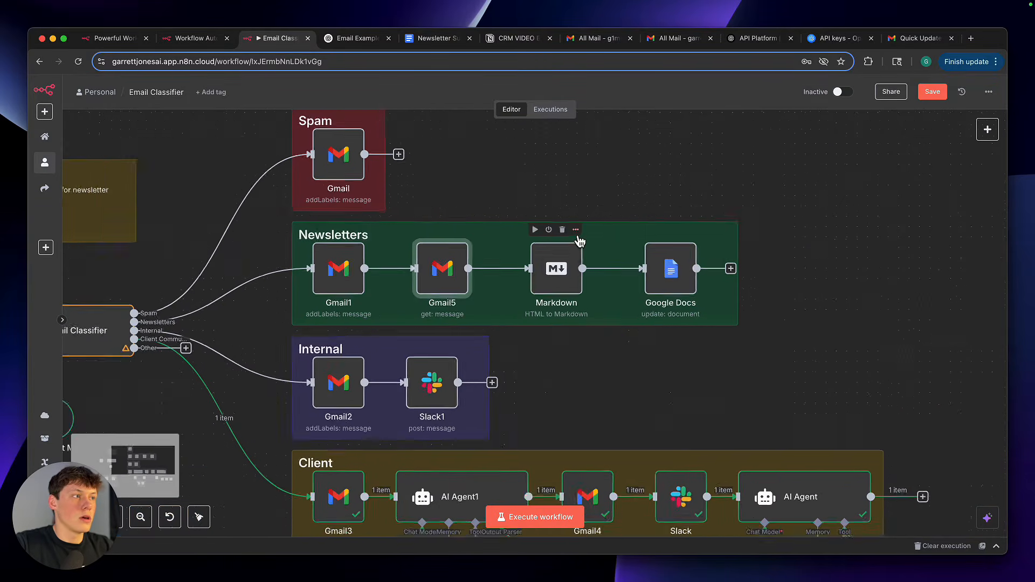
double_click(547, 275)
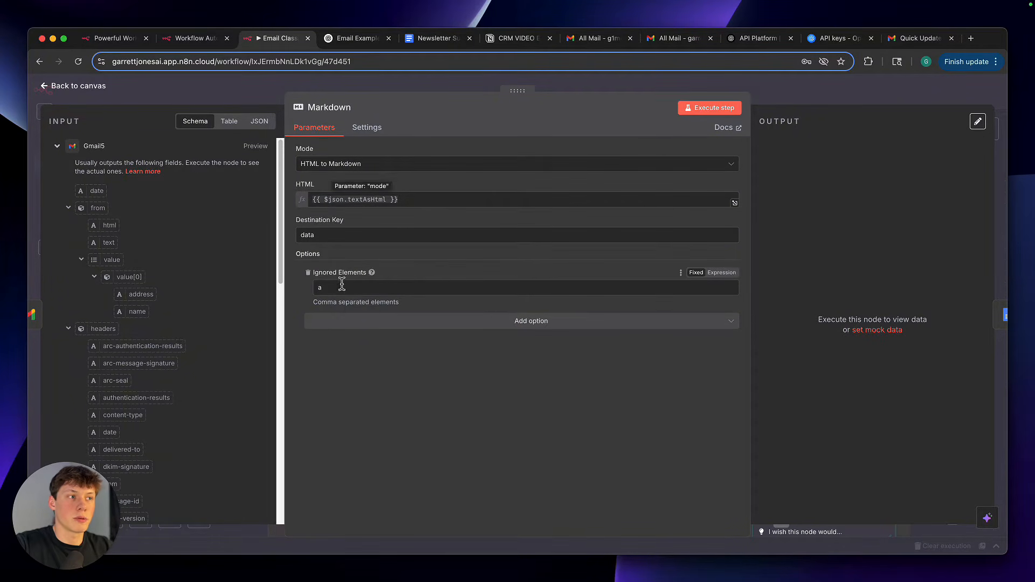
click(781, 101)
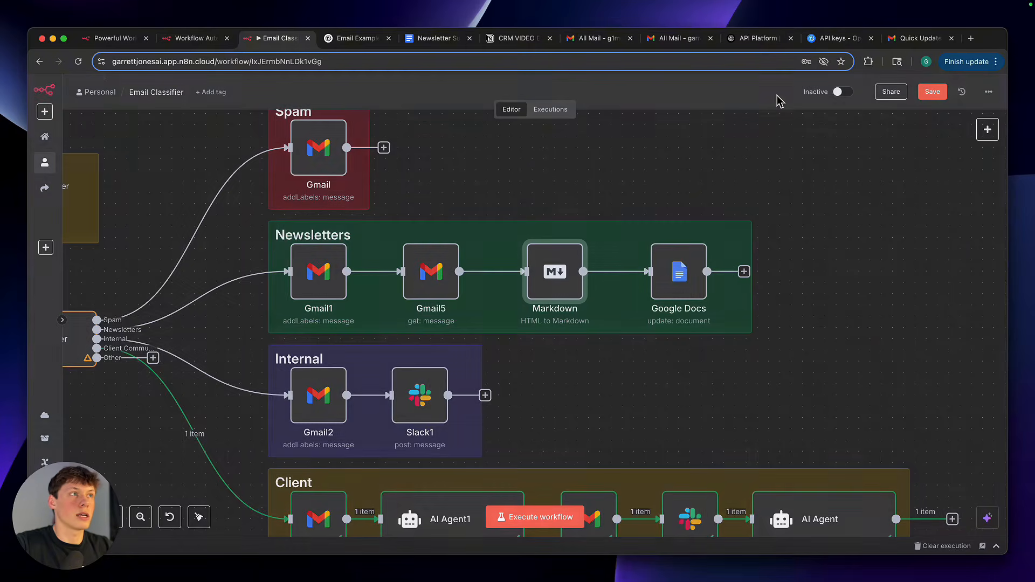
Check the Newsletter Summary document again, and examine the document update settings of the Google Docs node in n8n
click(430, 43)
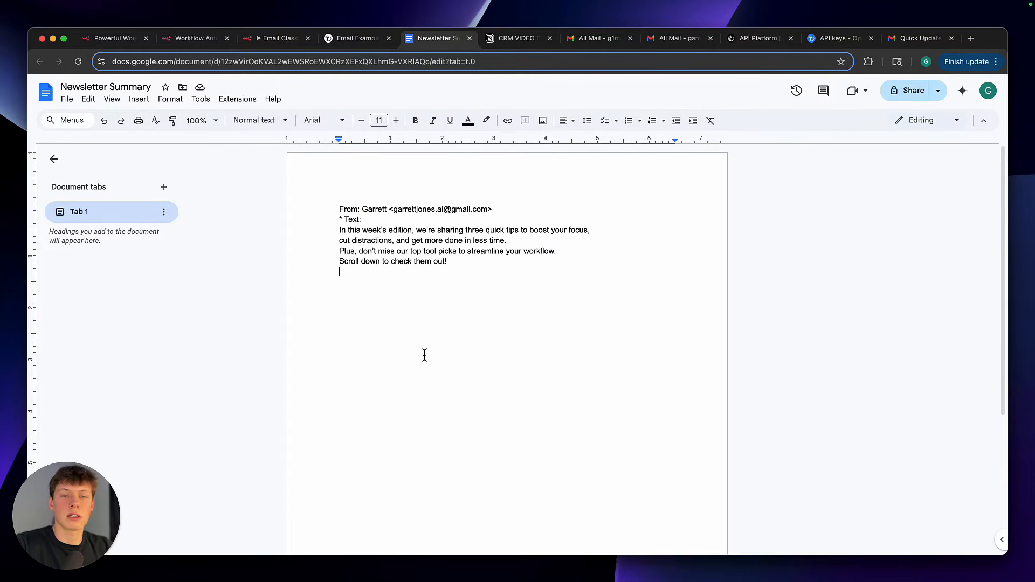
click(291, 46)
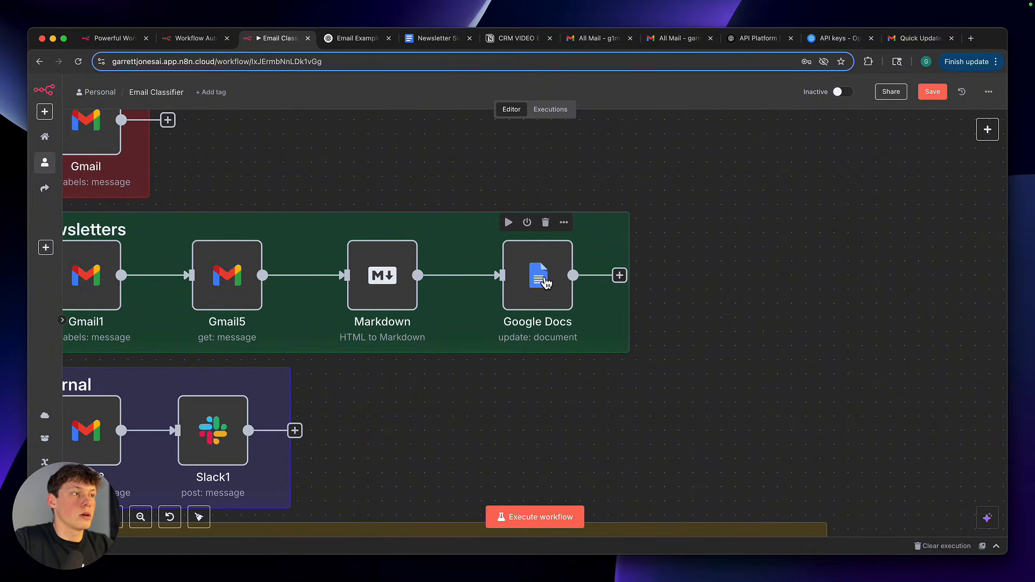
double_click(546, 282)
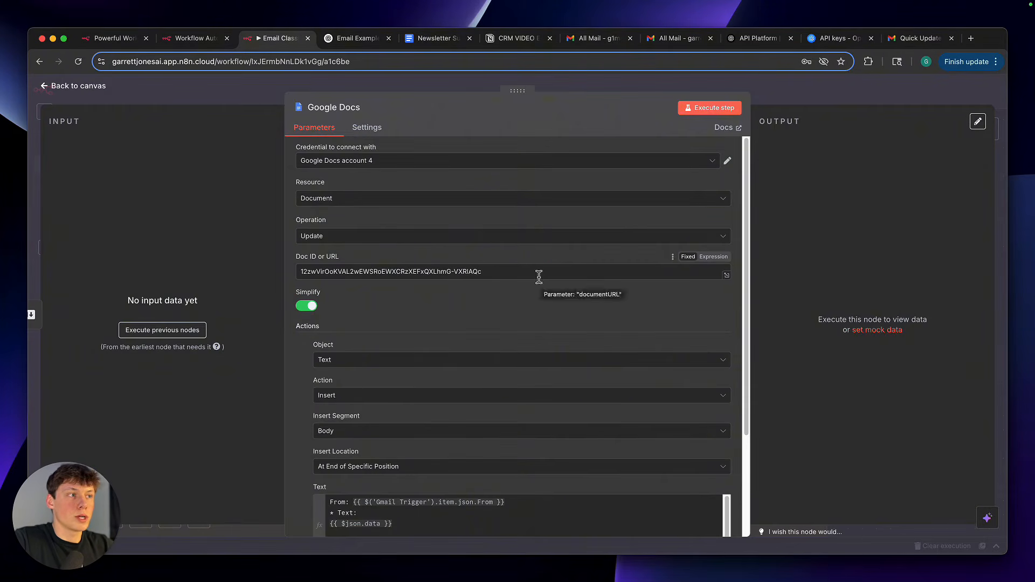
scroll(486, 329, down, 3)
scroll(486, 329, up, 3)
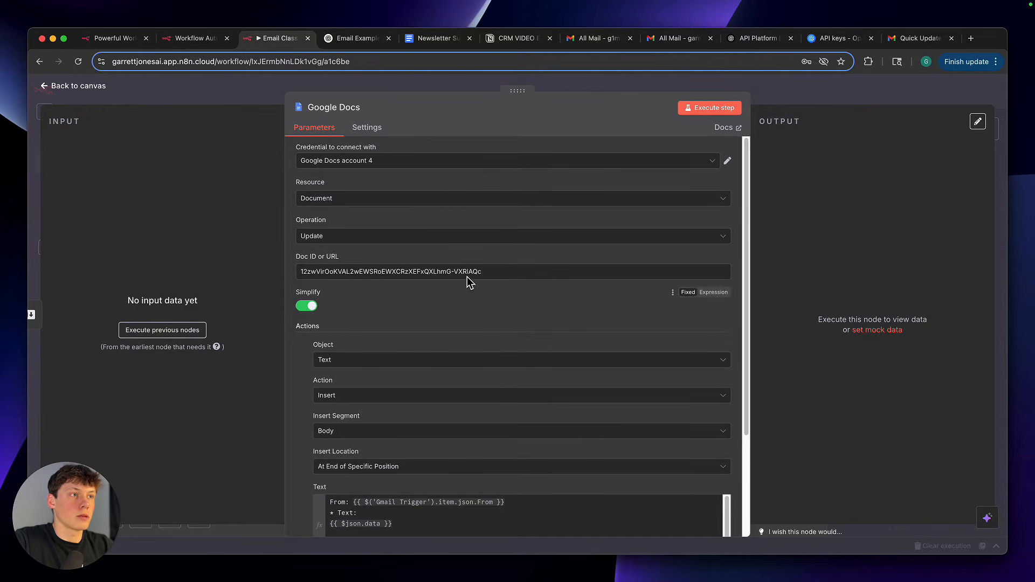
Start a new Google Docs OAuth2 credential for the node and review its Client ID, Client Secret, Authorization URL and Access Token URL fields
click(375, 162)
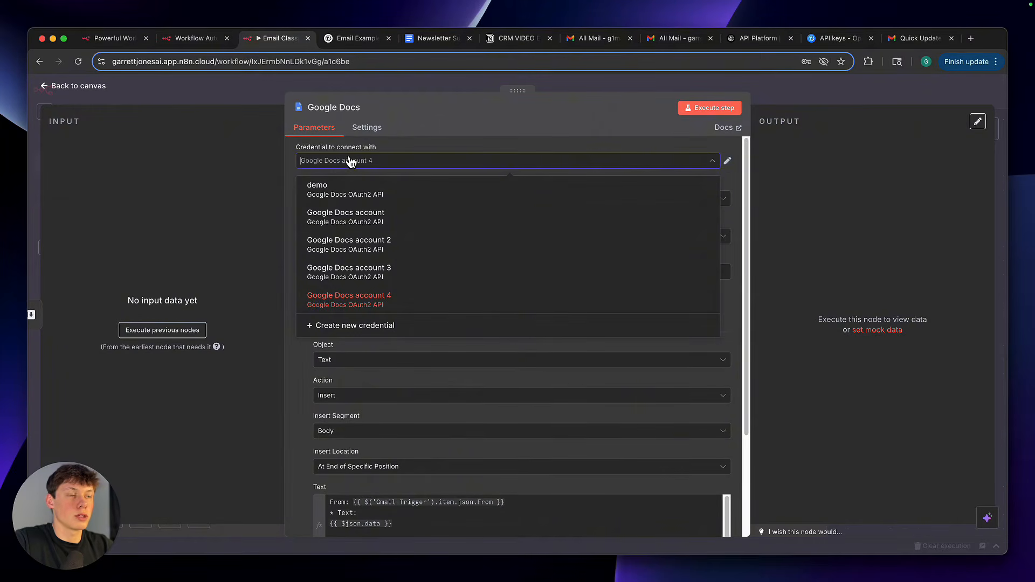
click(370, 327)
scroll(370, 329, down, 3)
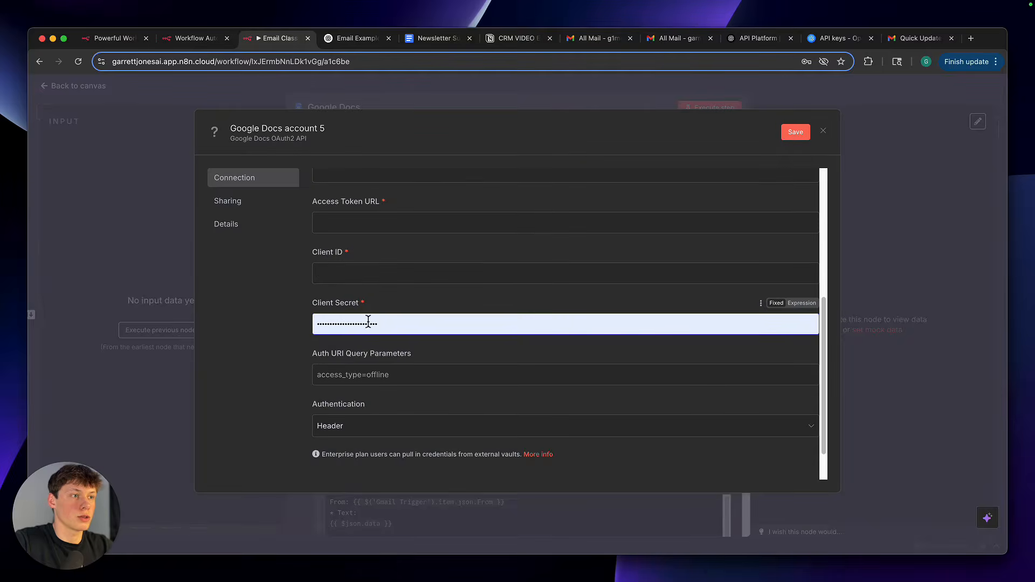
scroll(377, 324, down, 2)
scroll(383, 324, up, 5)
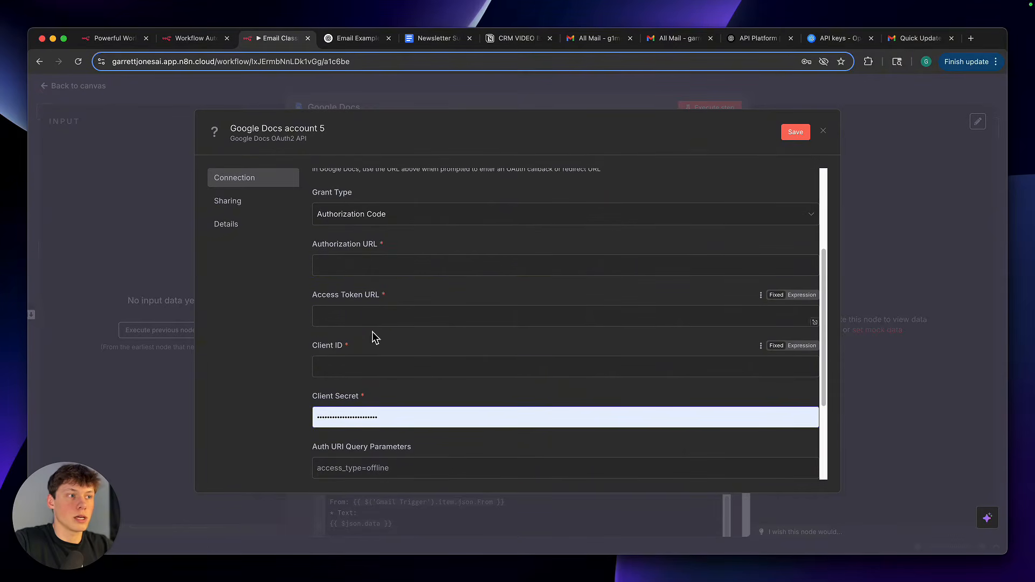
drag(315, 346, 365, 354)
drag(313, 397, 358, 403)
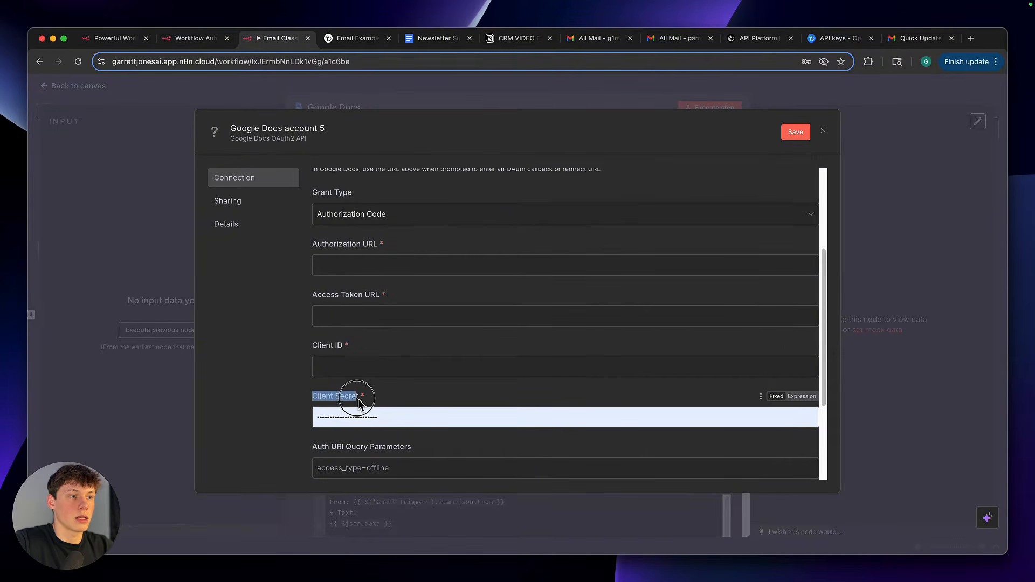
drag(314, 244, 380, 249)
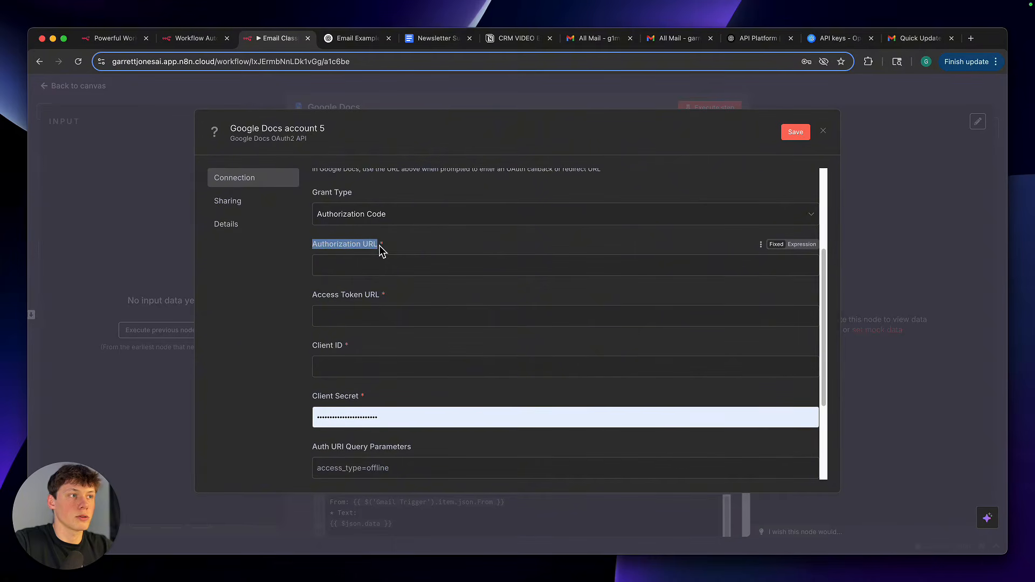
drag(313, 295, 379, 302)
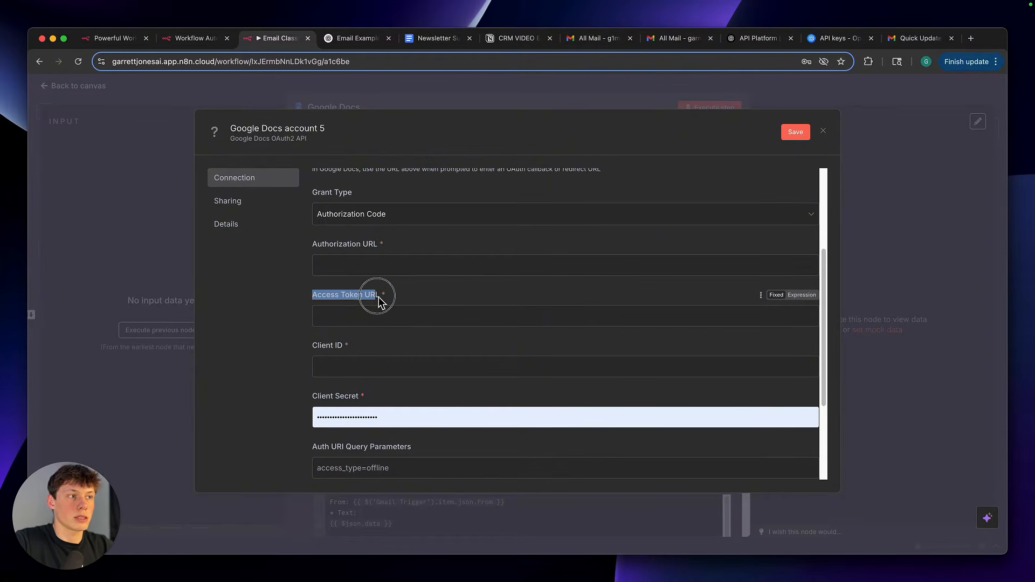
click(407, 302)
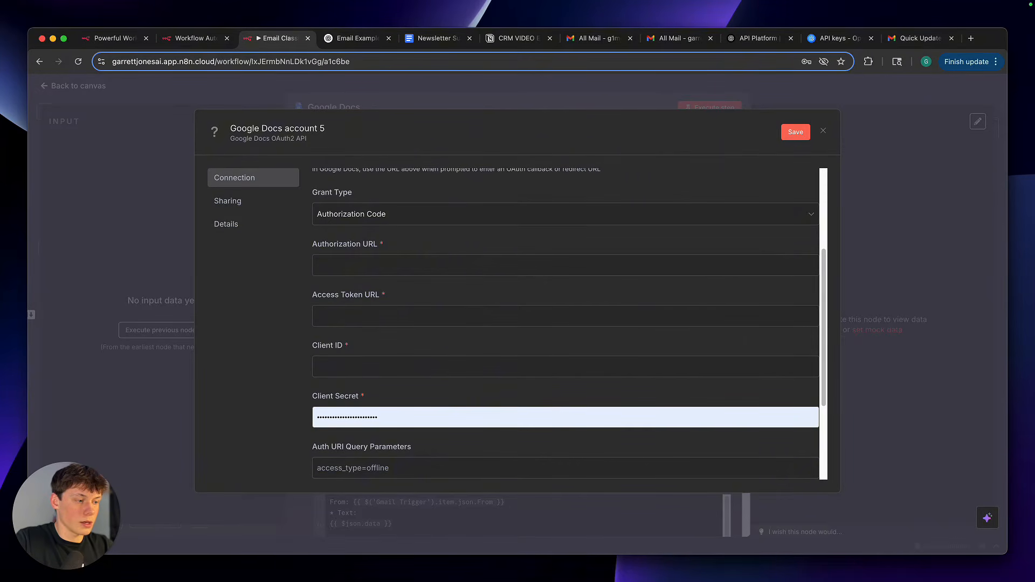
click(438, 269)
text(- https://accounts.google.com/o/oauth2/v2/auth)
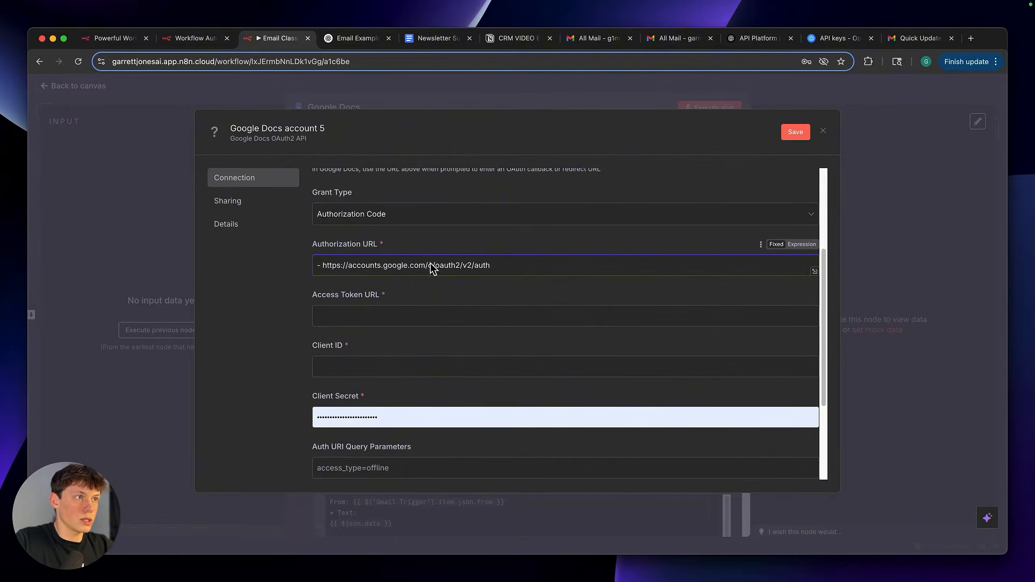
key(BackSpace)
key(BackSpace)
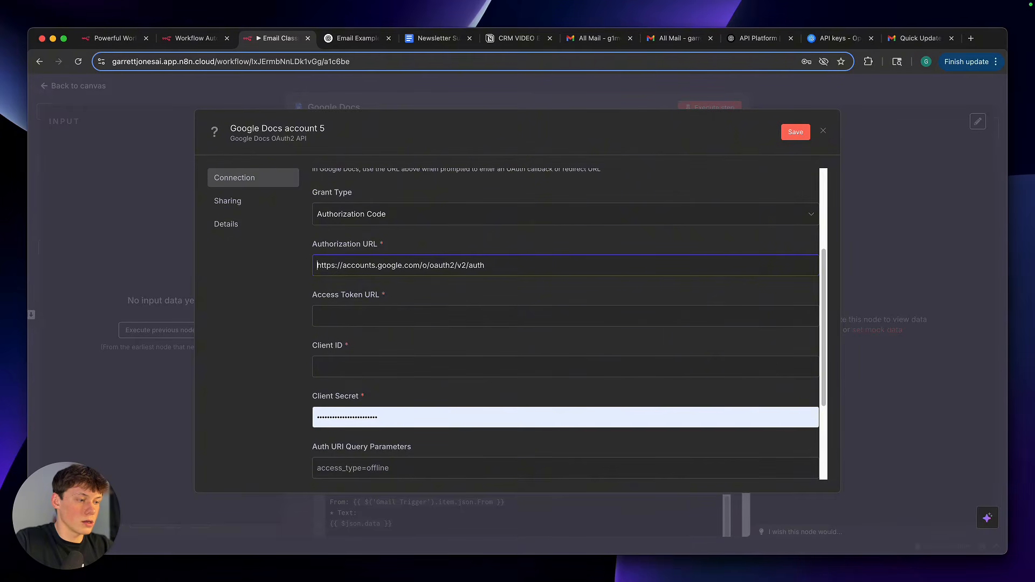
click(482, 319)
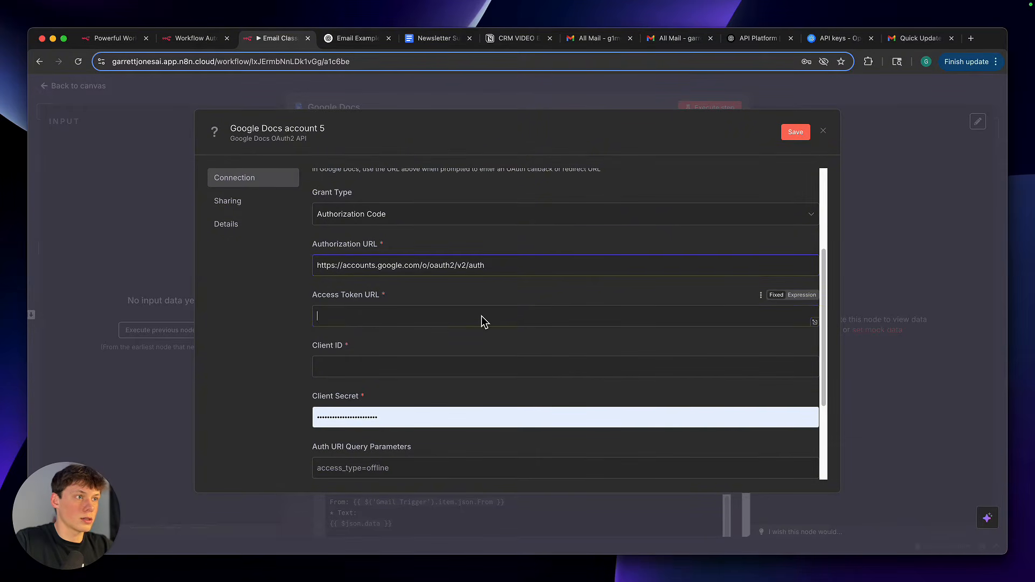
key(super+v)
click(324, 318)
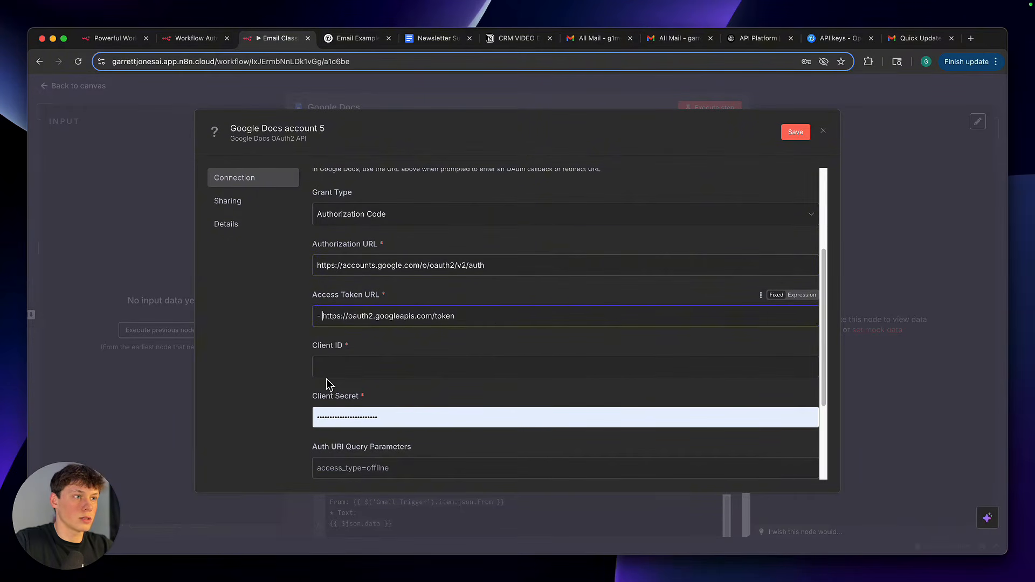
key(BackSpace)
key(BackSpace)
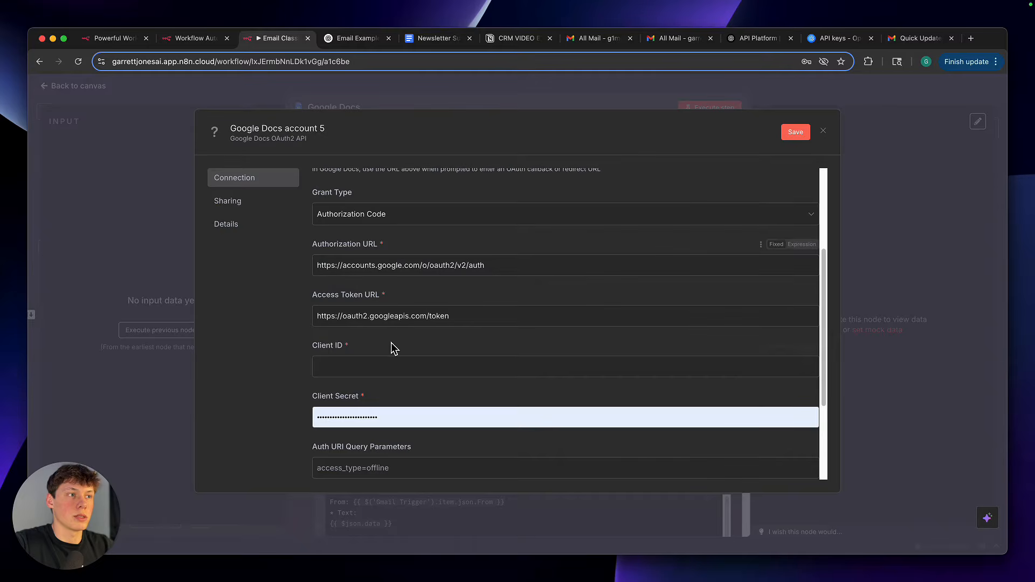
Review the Client ID and Client Secret fields that remain in the Google Docs credential
scroll(387, 366, down, 1)
scroll(387, 366, down, 1)
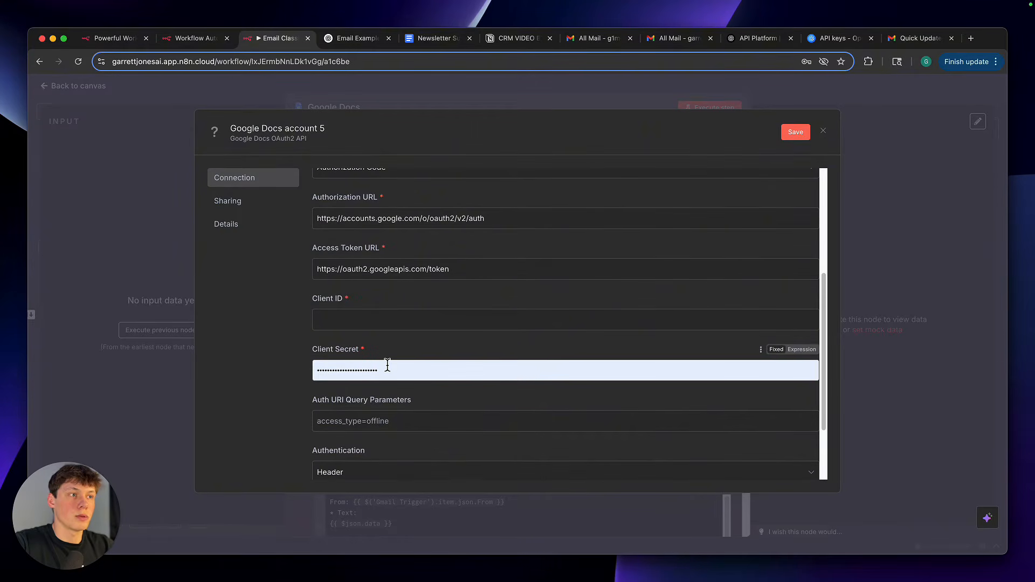
drag(315, 303, 350, 303)
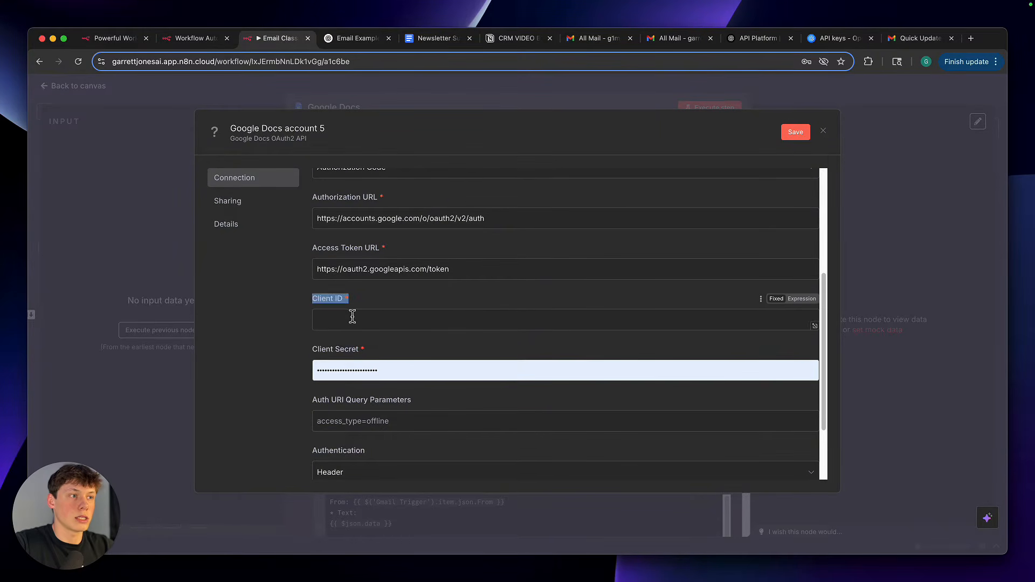
drag(316, 353, 377, 353)
scroll(376, 356, up, 10)
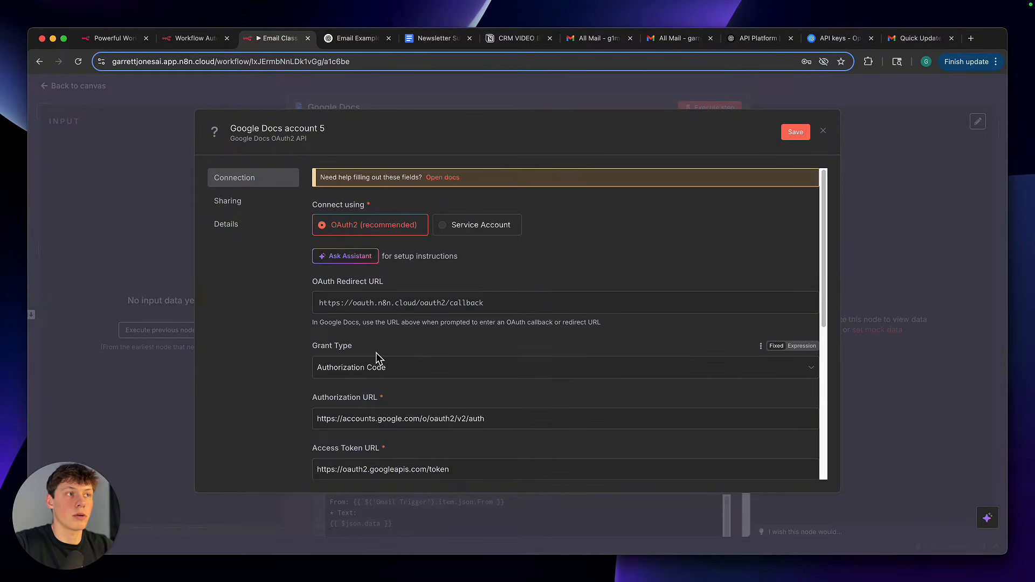
Open the help documentation for the Google Docs credential and read through its OAuth setup instructions
drag(334, 178, 424, 178)
click(425, 179)
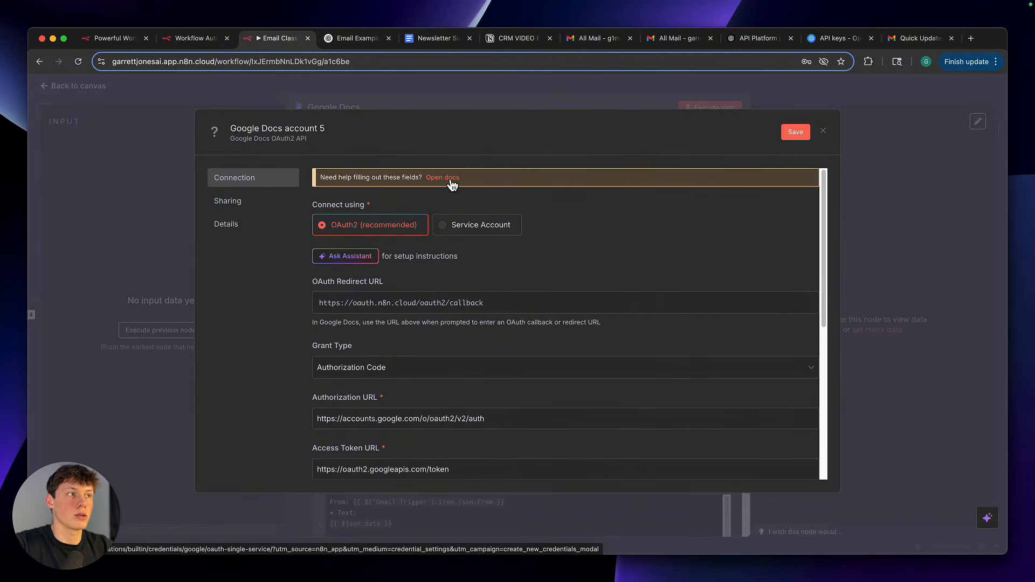
click(451, 179)
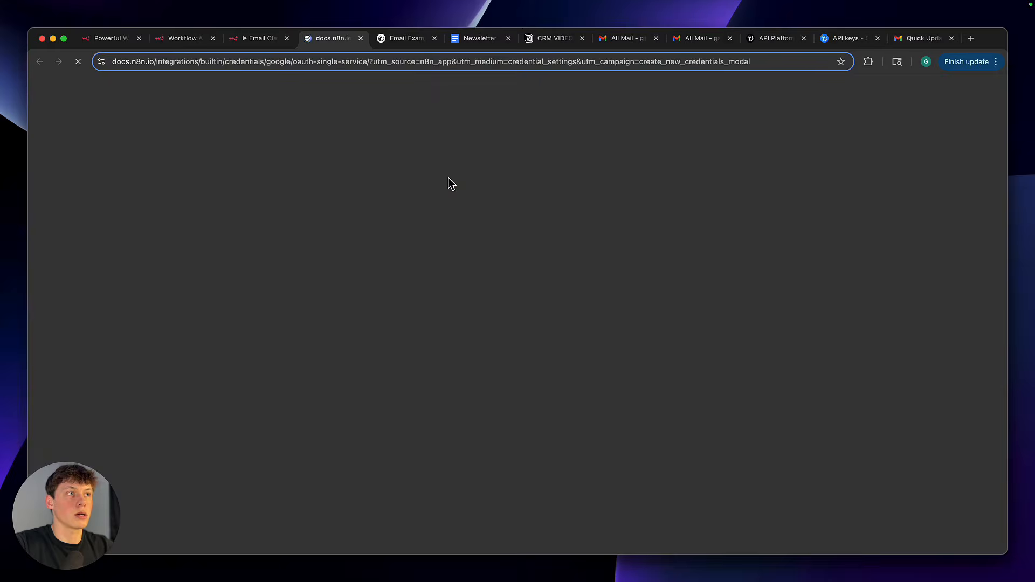
scroll(464, 228, down, 2)
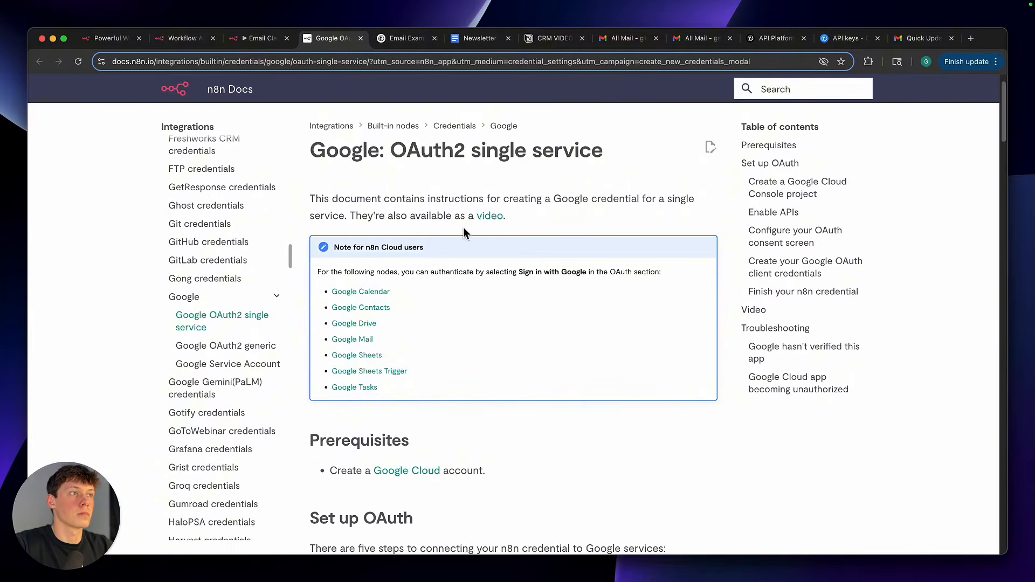
scroll(499, 328, up, 2)
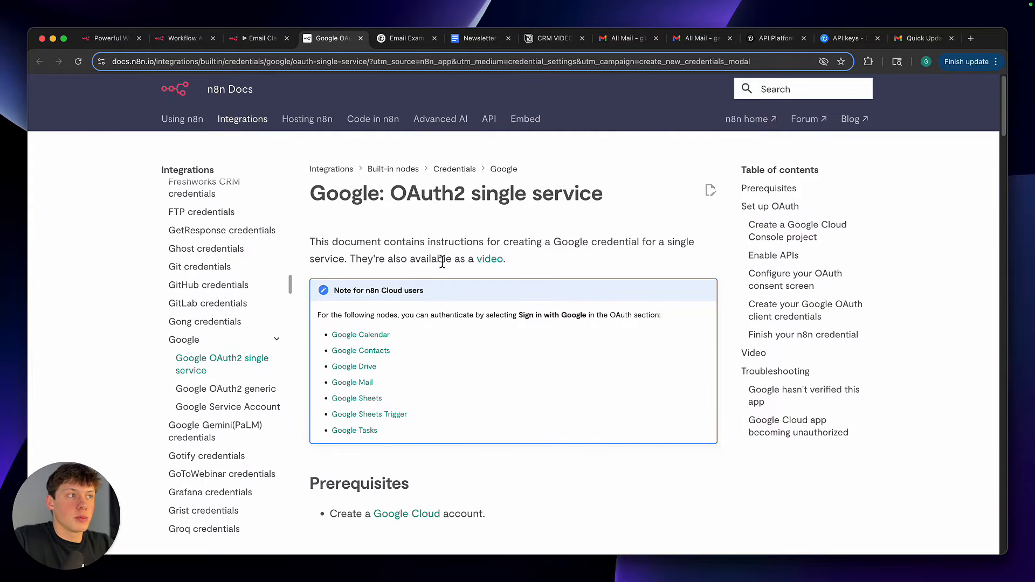
scroll(446, 323, down, 10)
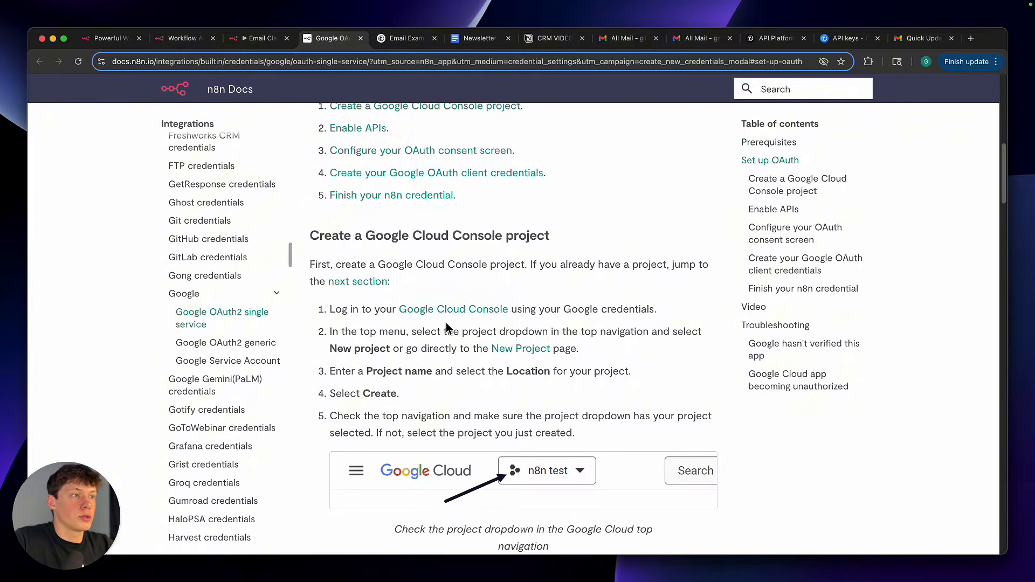
scroll(447, 326, up, 1)
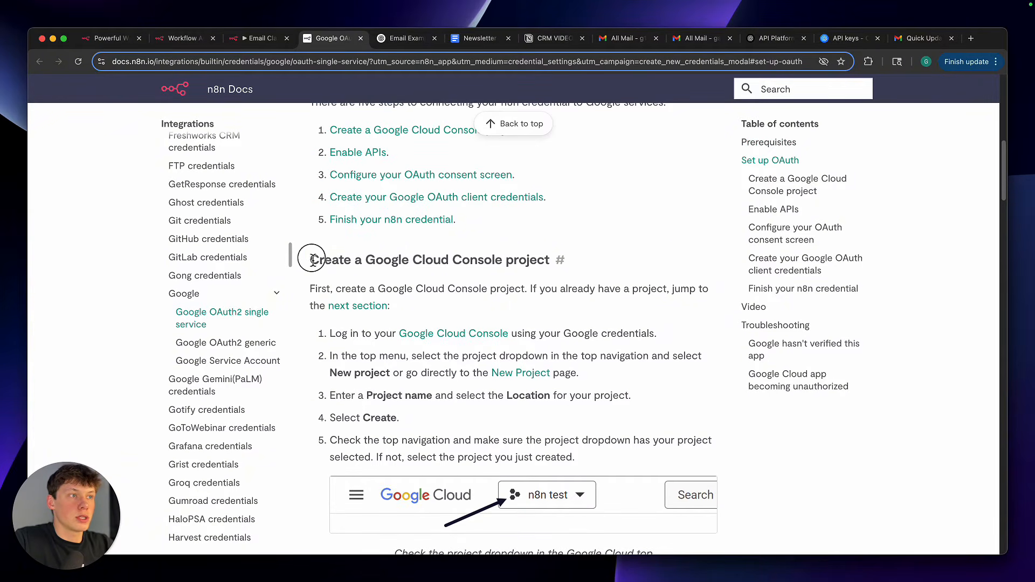
Read the first step of the Google Cloud project instructions and open the linked Google Cloud Console
drag(296, 259, 557, 261)
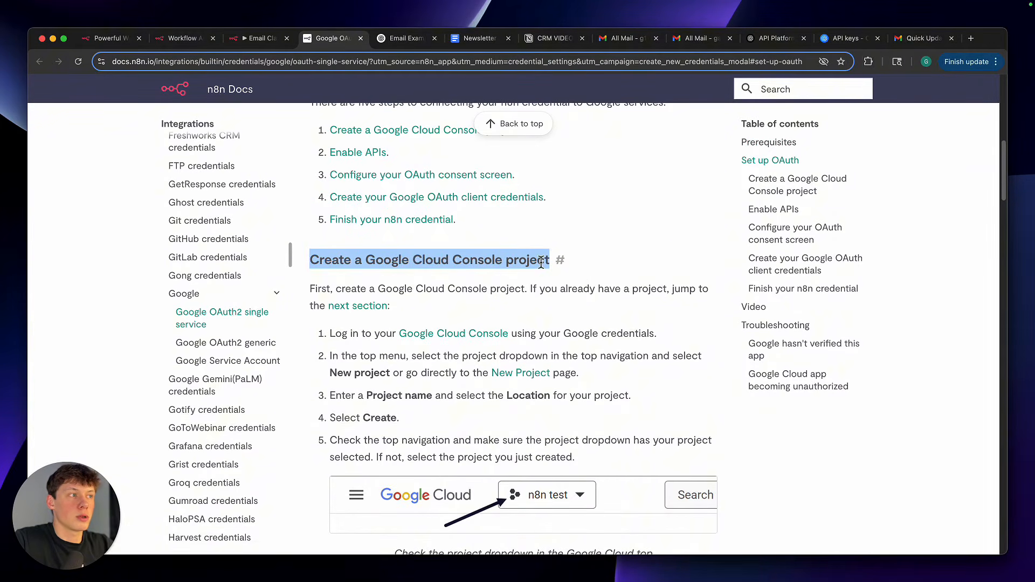
click(538, 267)
drag(324, 338, 516, 335)
click(516, 336)
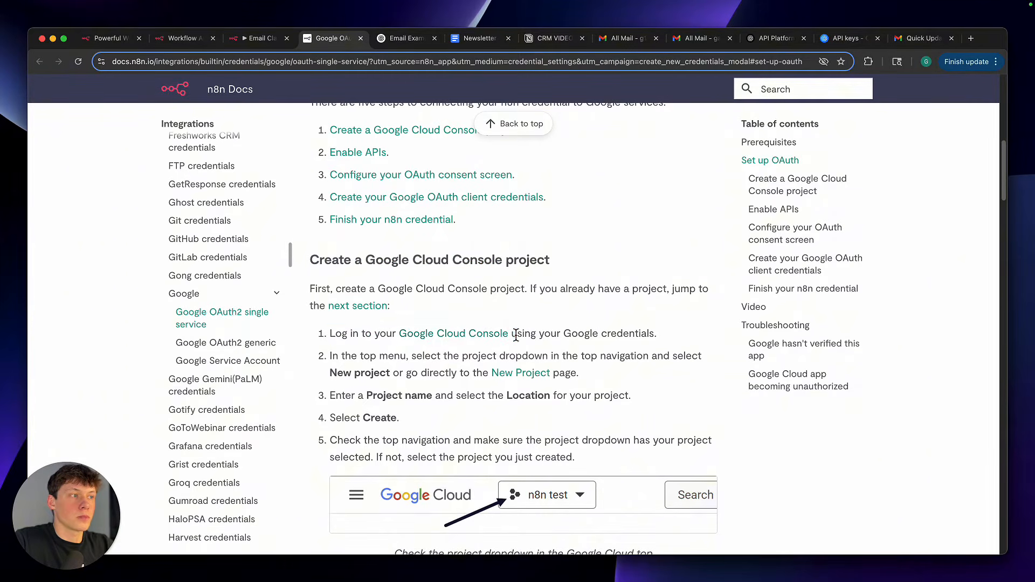
click(460, 339)
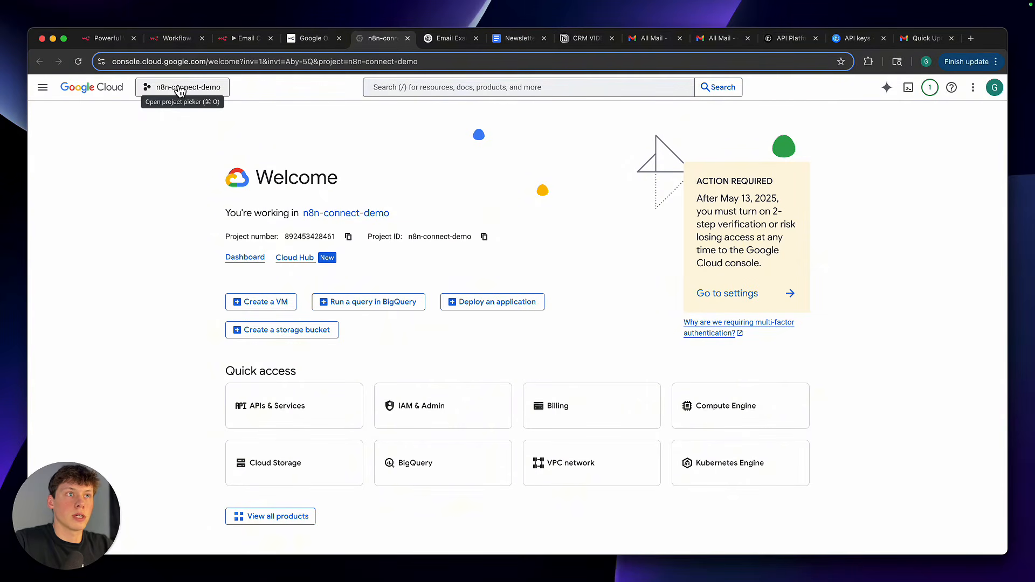
click(184, 88)
drag(326, 179, 401, 178)
click(258, 155)
Create a new Google Cloud project named n8n-demo10 with No organization as its location
click(177, 96)
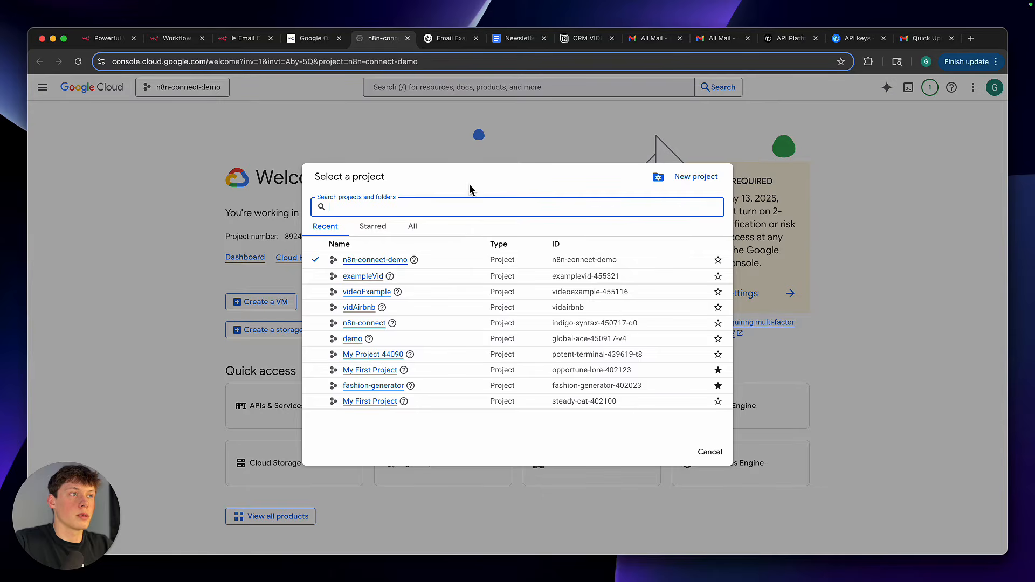
click(696, 177)
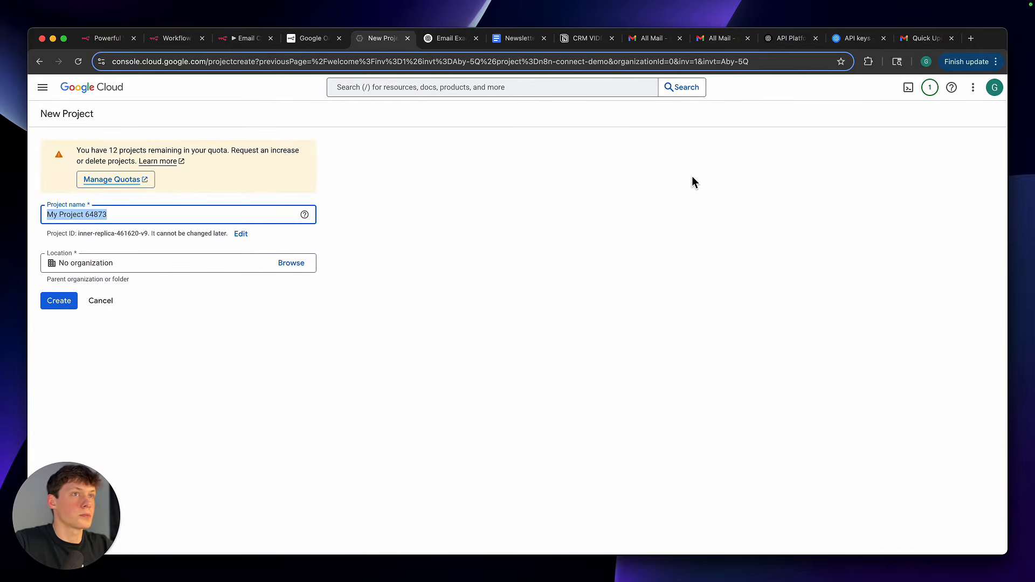
text(n8n)
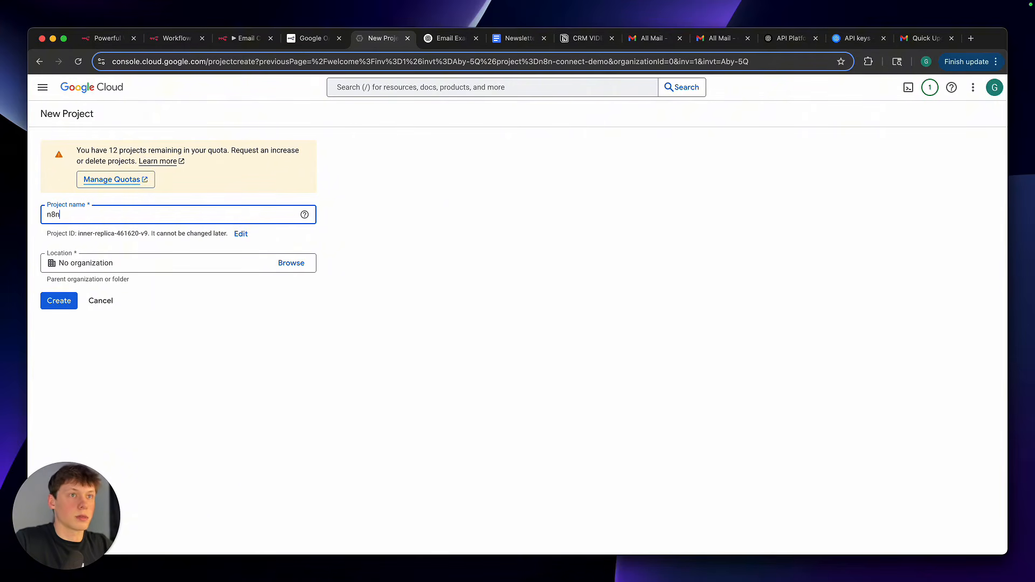
text(-demo10)
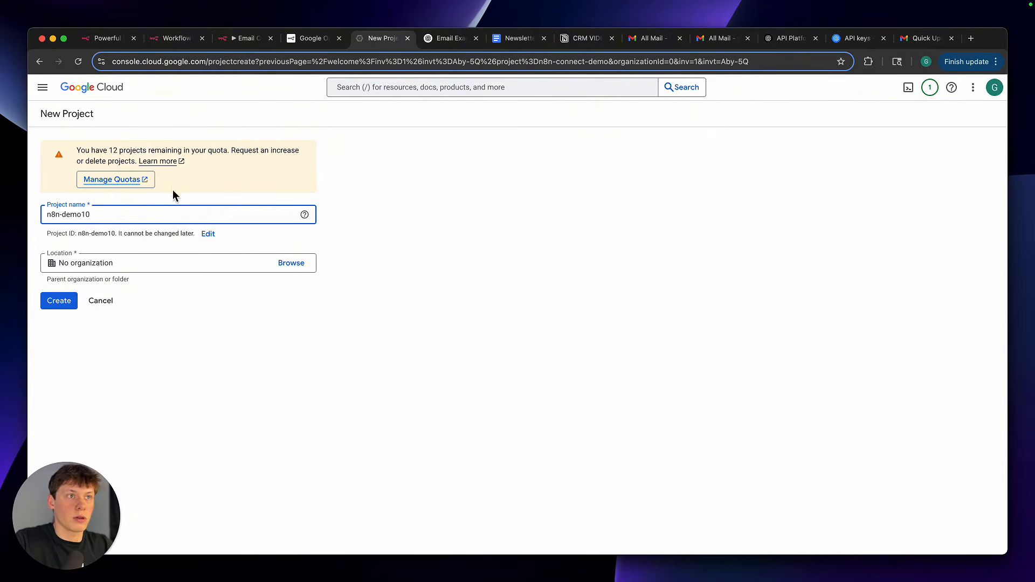
click(113, 264)
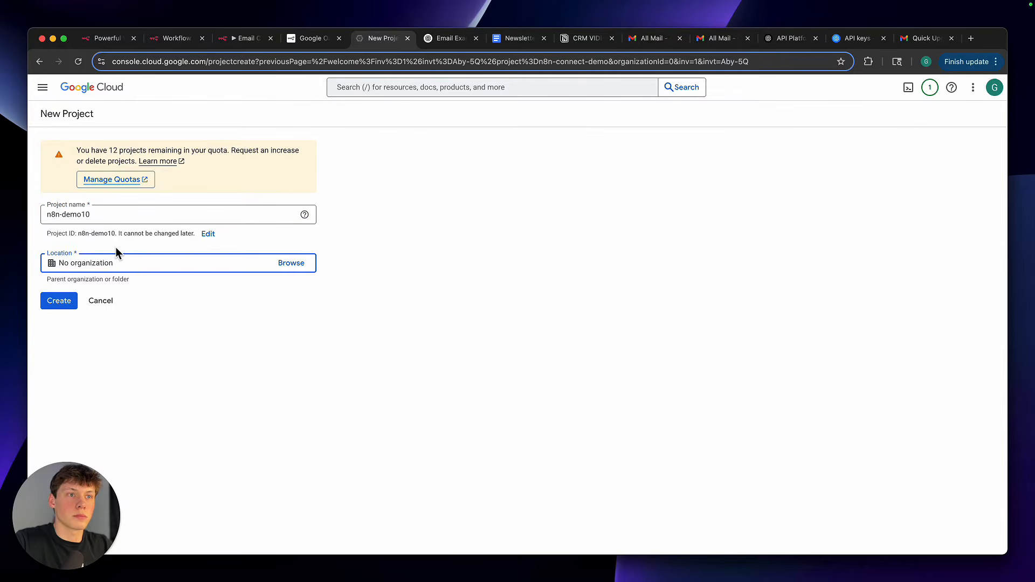
click(117, 249)
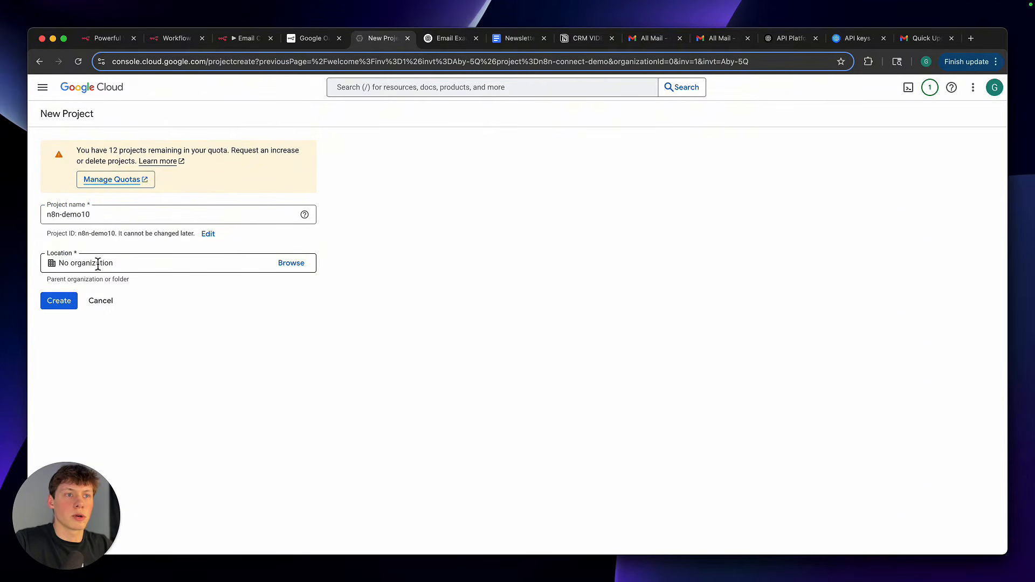
click(68, 305)
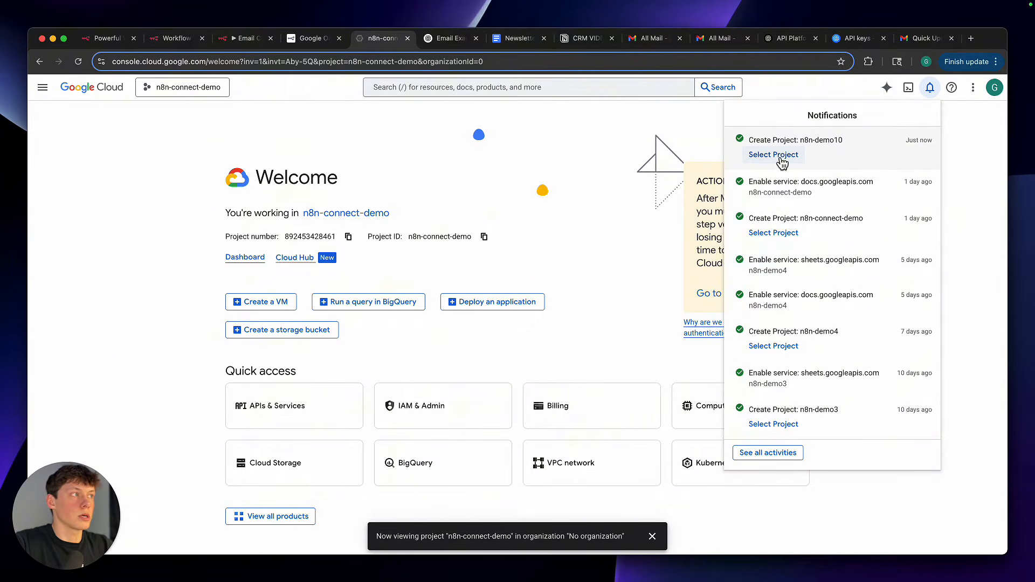
Check the project creation notification and switch the console to the n8n-demo10 project
click(929, 89)
click(929, 90)
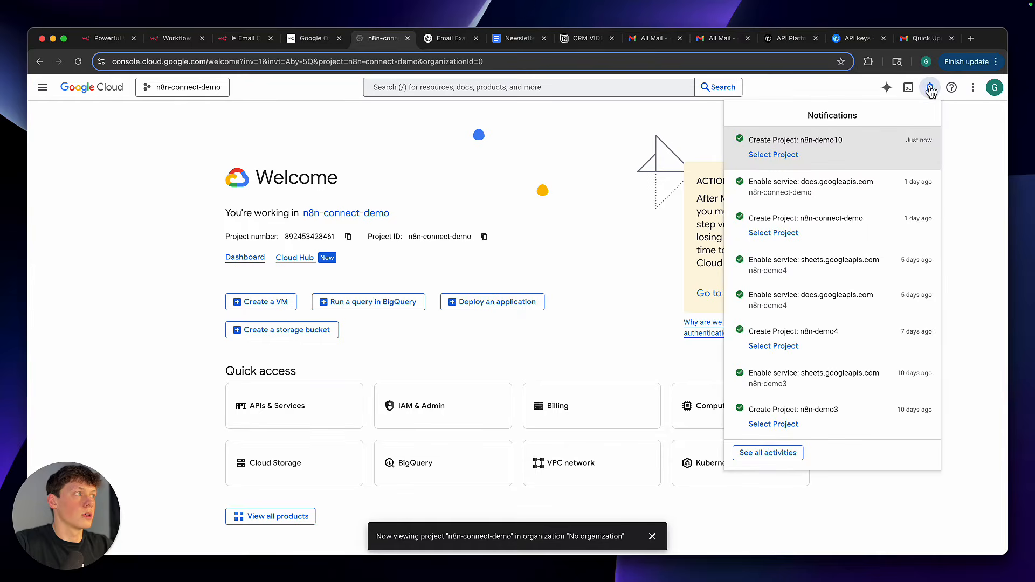
click(929, 89)
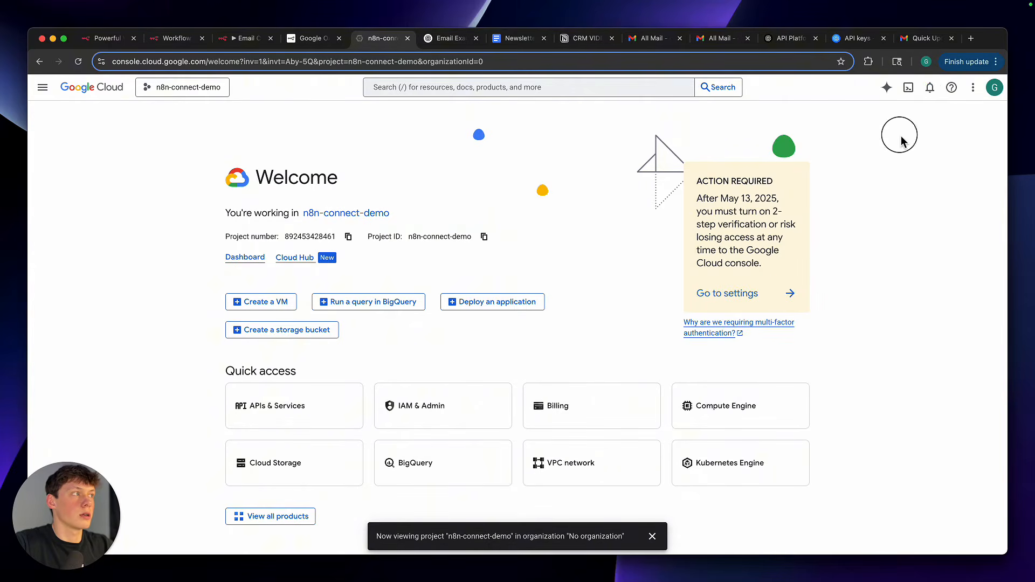
click(213, 89)
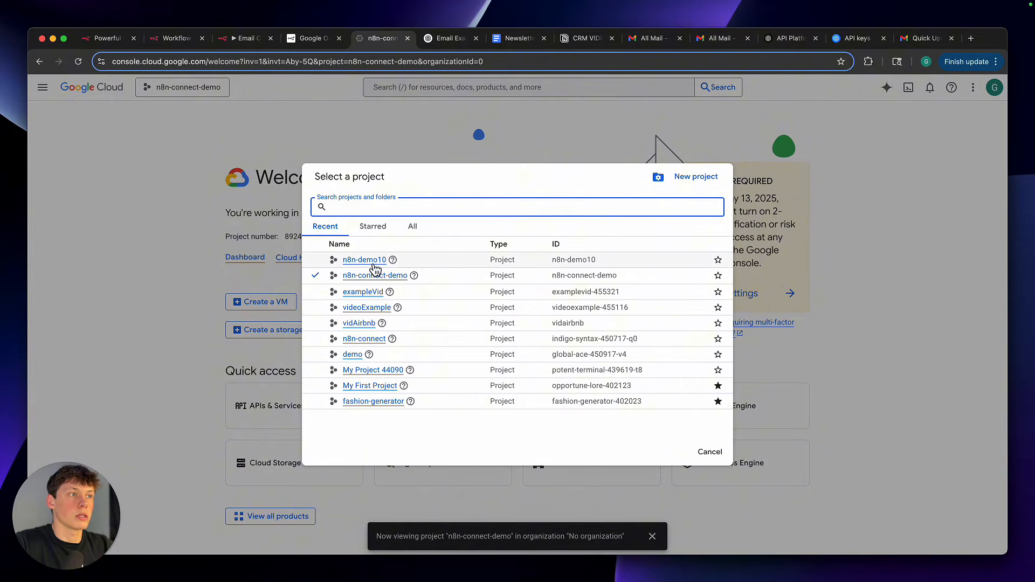
click(376, 269)
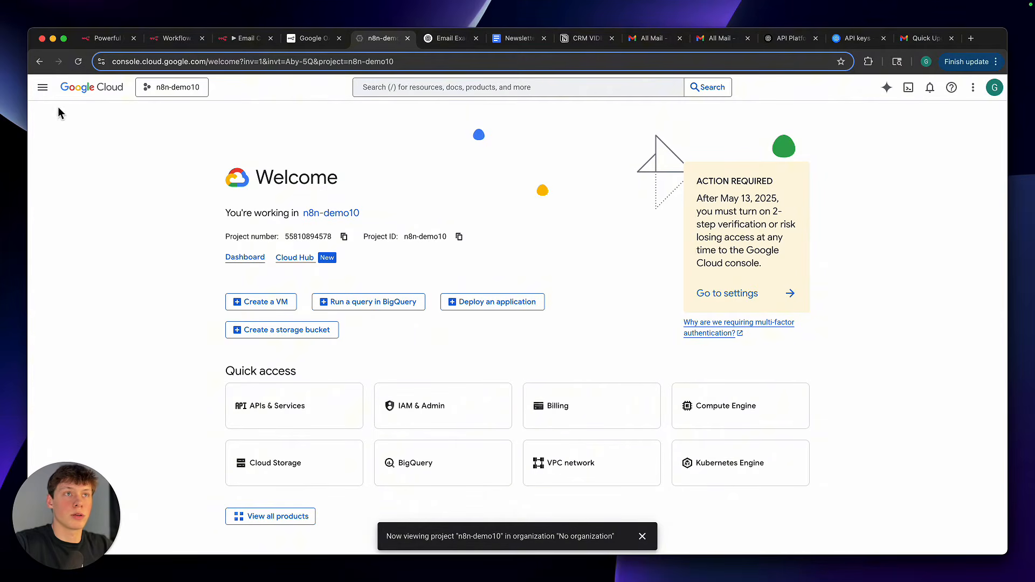
Open the OAuth consent screen of the n8n-demo10 project under APIs & Services
click(42, 87)
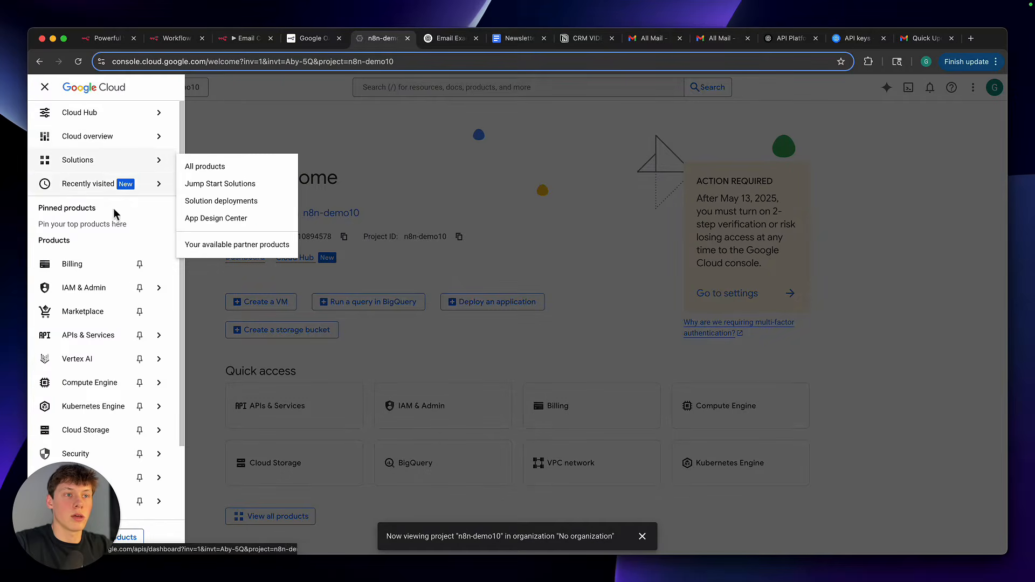
scroll(108, 345, down, 2)
mouse_move(105, 296)
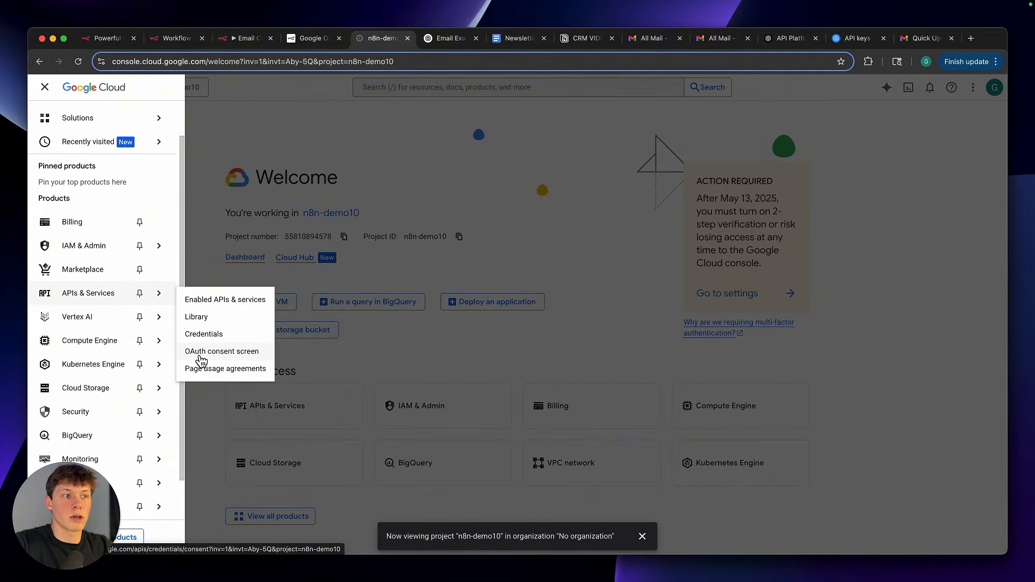
click(200, 357)
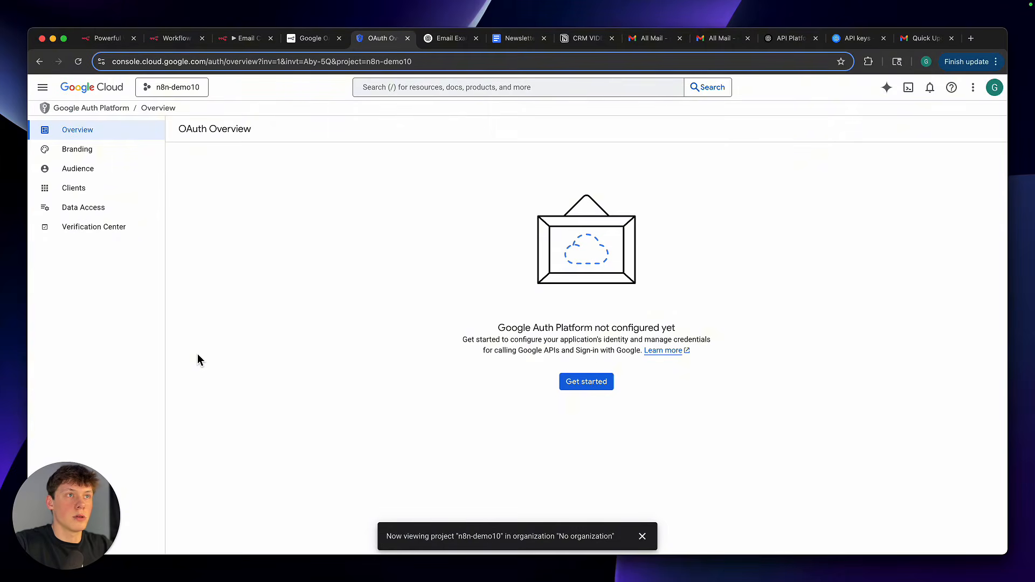
Start the Google Auth Platform configuration with app name n8n and the account's own address as user support email
click(585, 393)
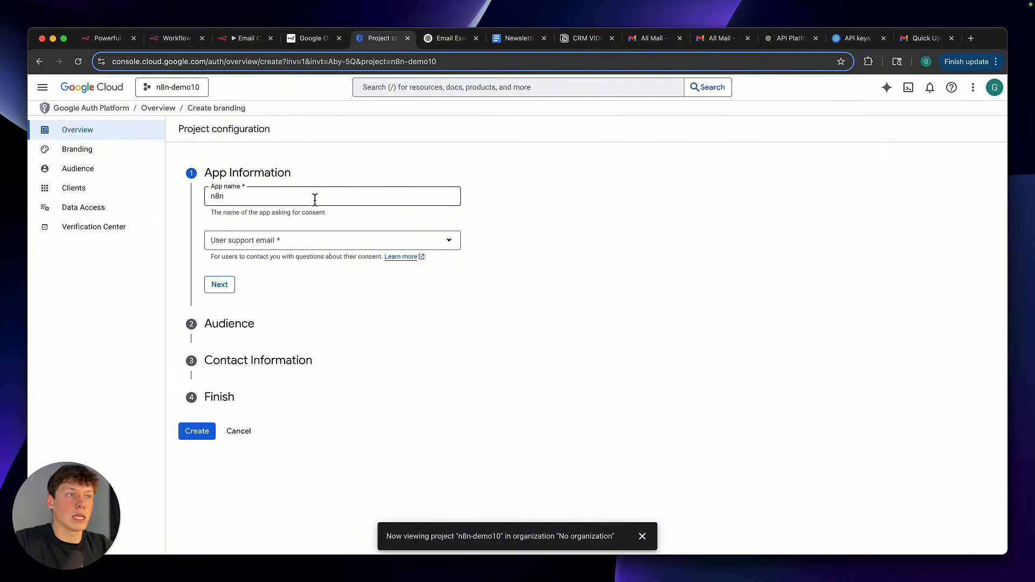
click(293, 244)
click(291, 249)
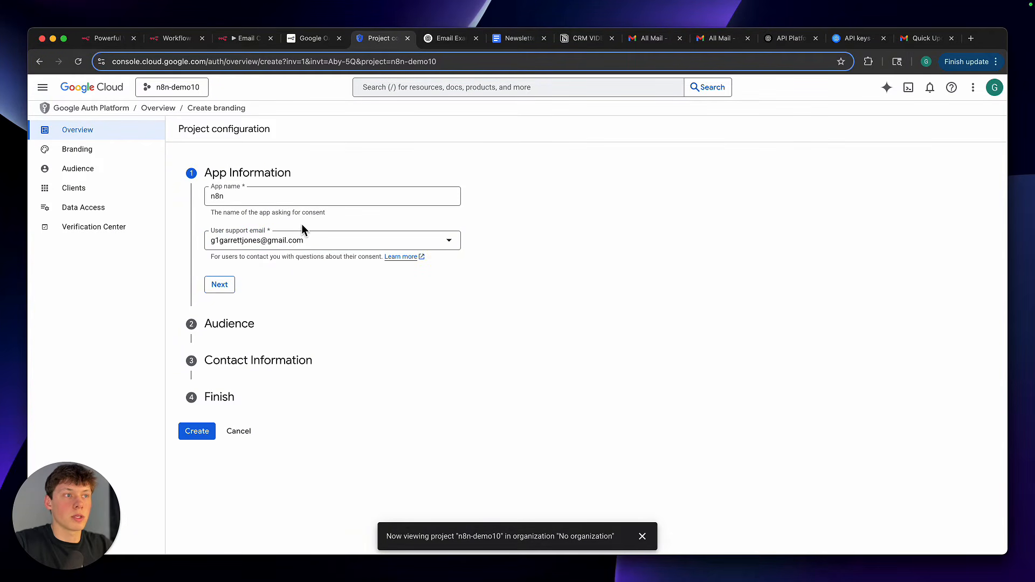
click(230, 285)
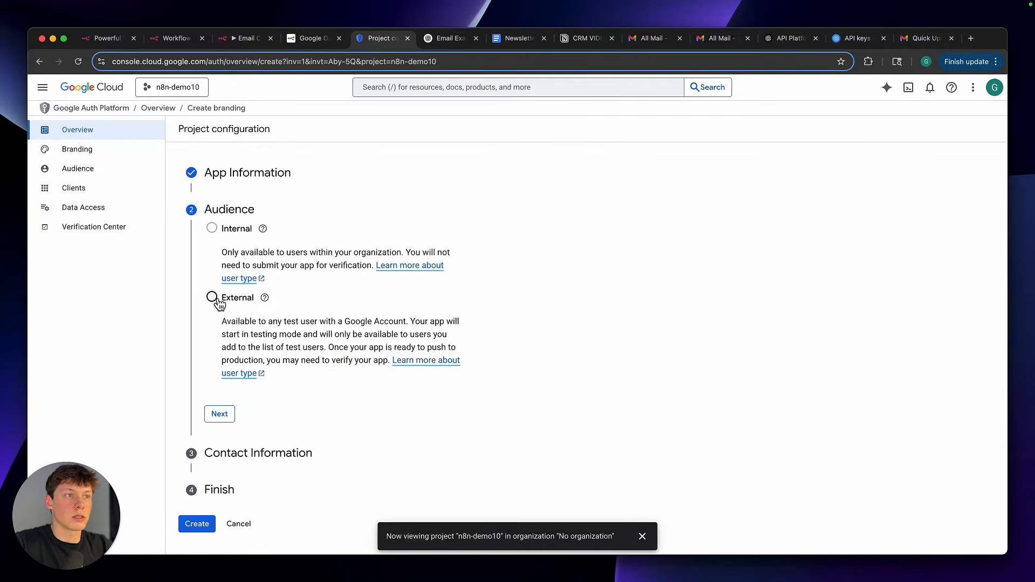
Set the app's audience to External and enter the developer's contact email address
click(213, 300)
click(221, 414)
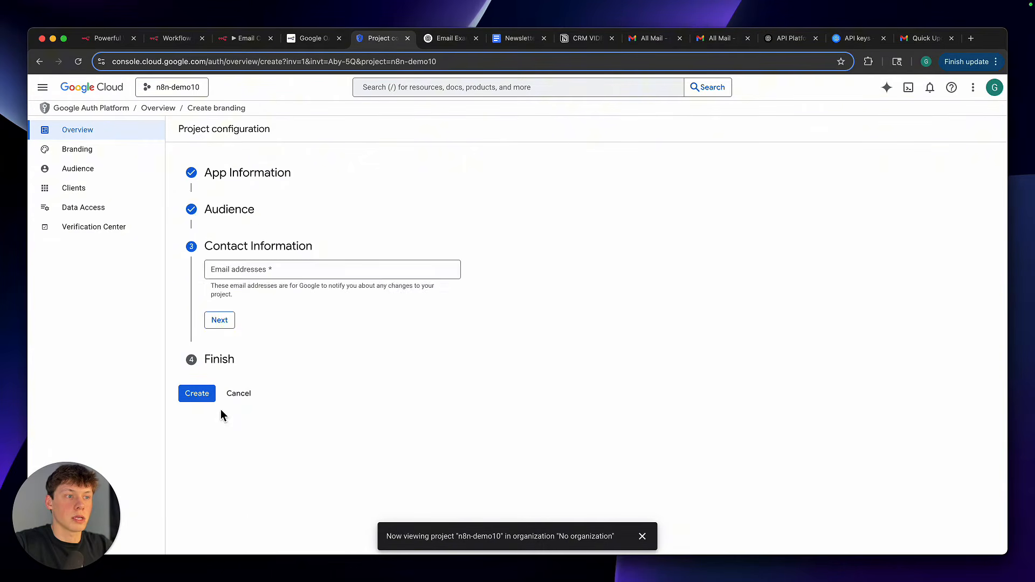
click(233, 273)
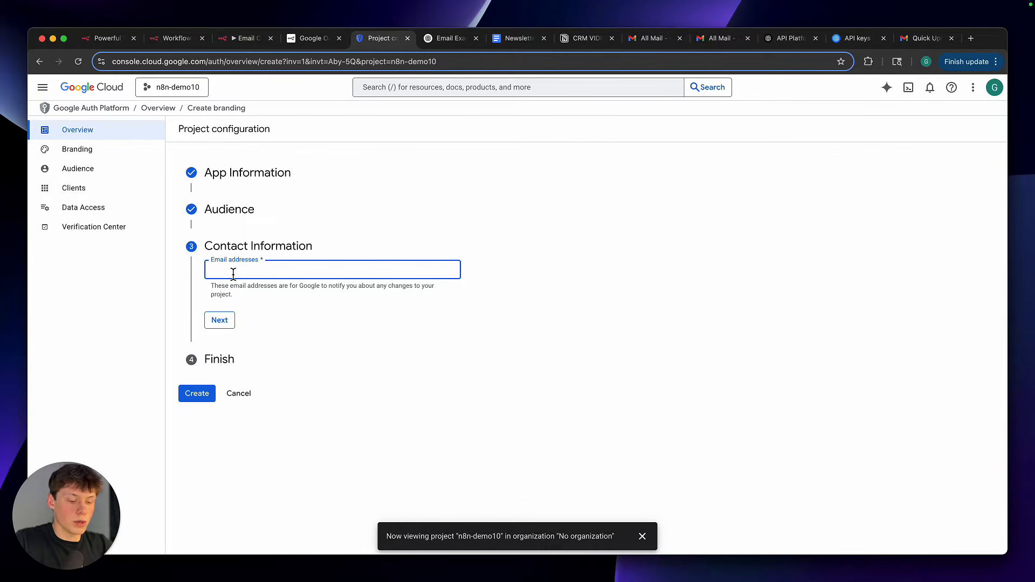
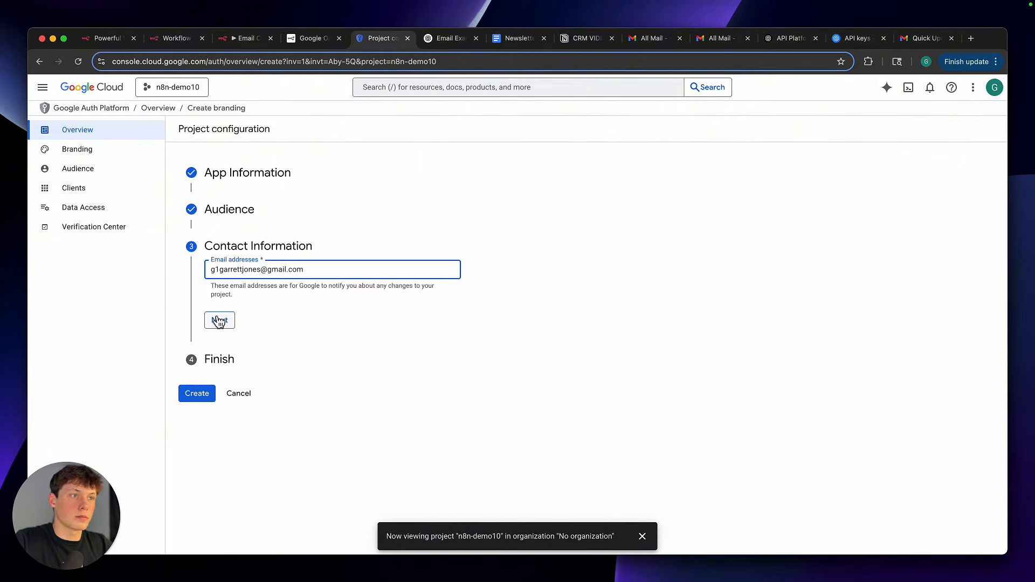
click(219, 320)
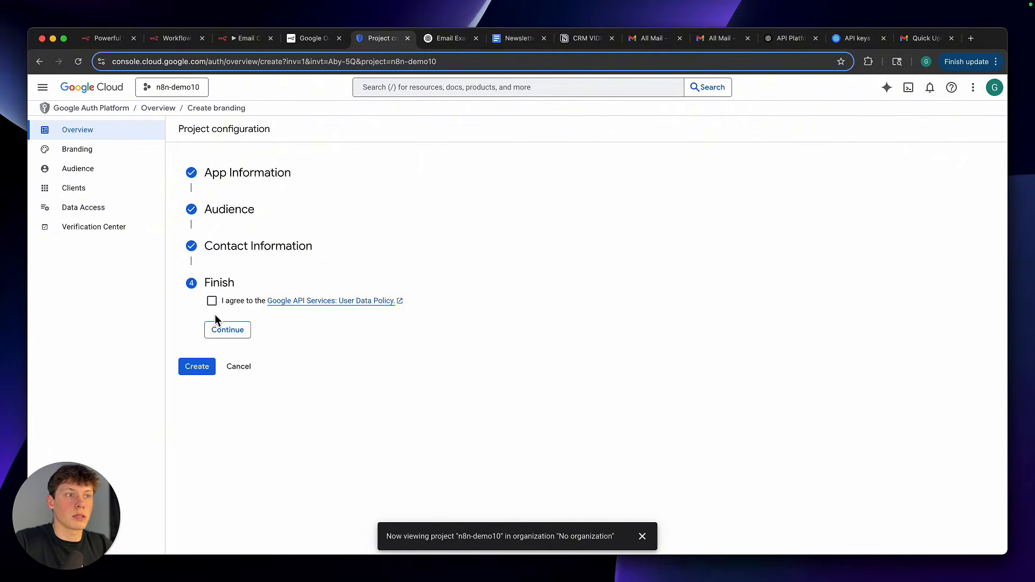
Agree to the Google API Services User Data Policy and create the OAuth configuration
click(212, 302)
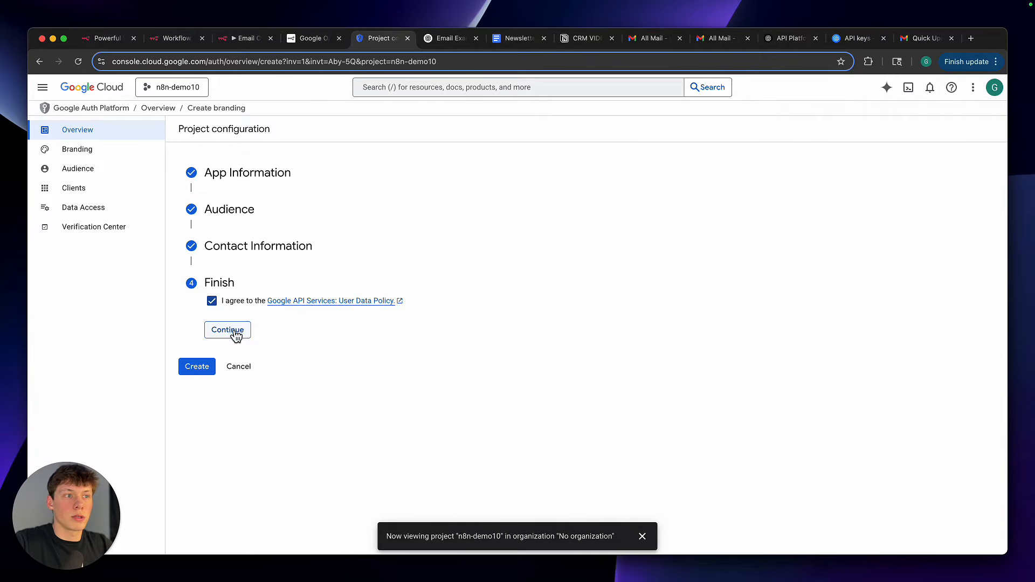
click(233, 331)
click(194, 318)
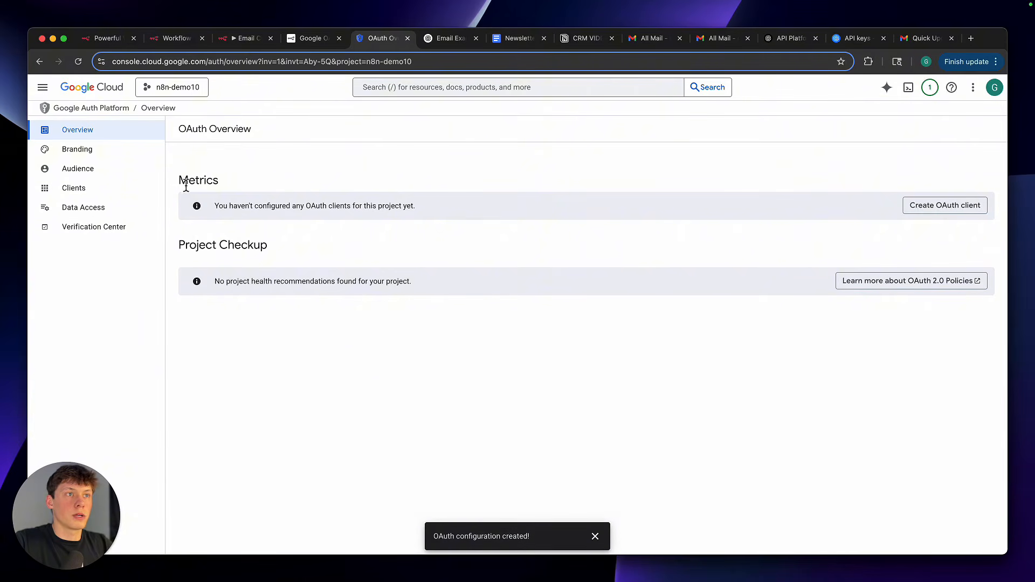
drag(178, 186, 249, 186)
click(250, 188)
Start a new OAuth client with application type Web application and the name n8n
click(966, 214)
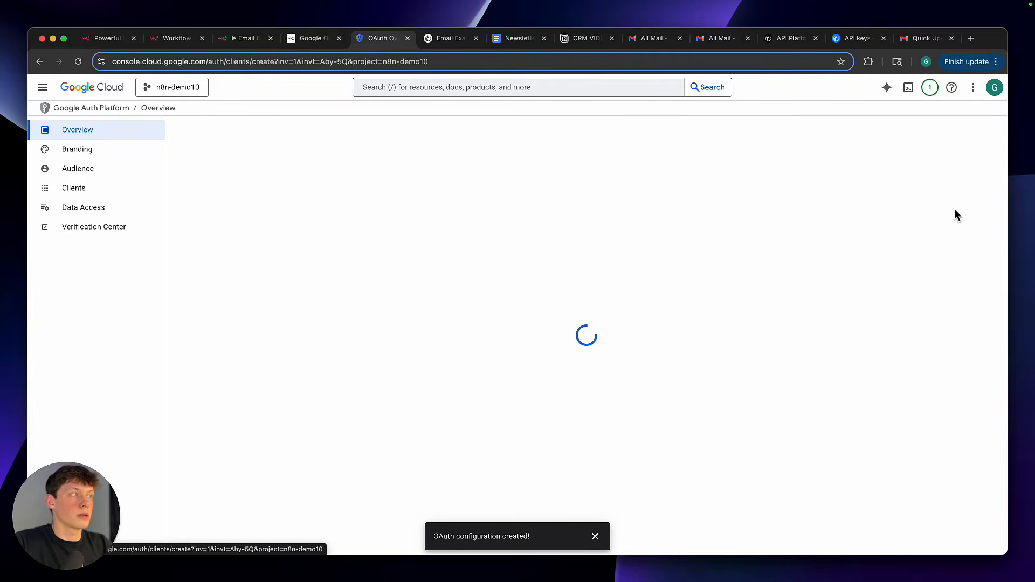
click(405, 217)
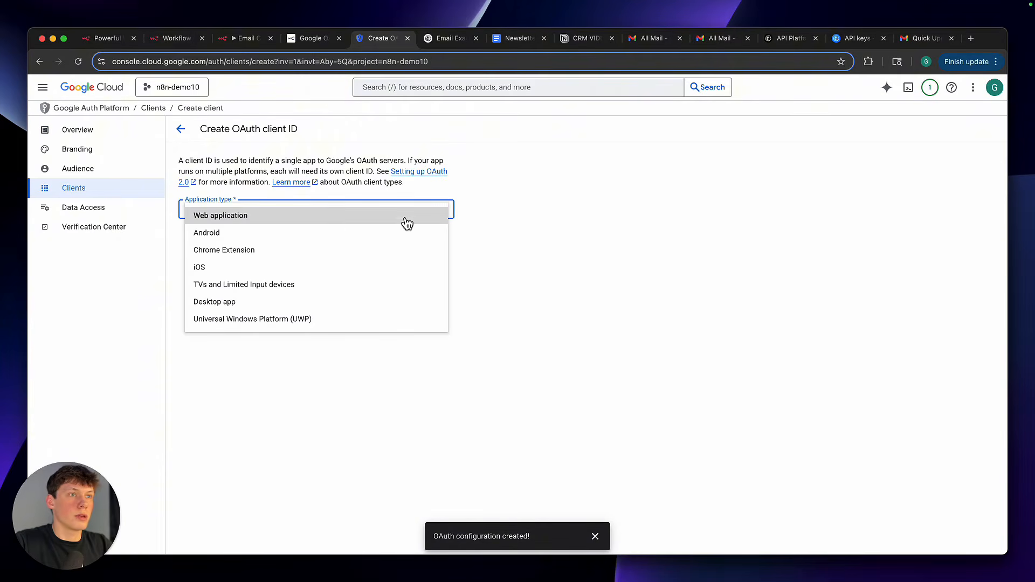
click(254, 220)
double_click(260, 246)
triple_click(259, 246)
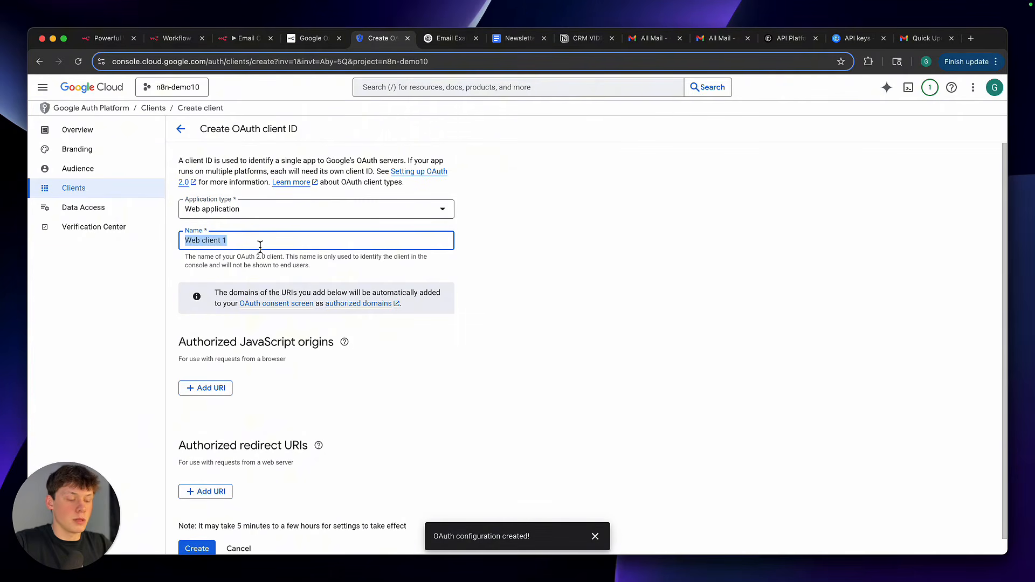
text(n8n)
click(446, 278)
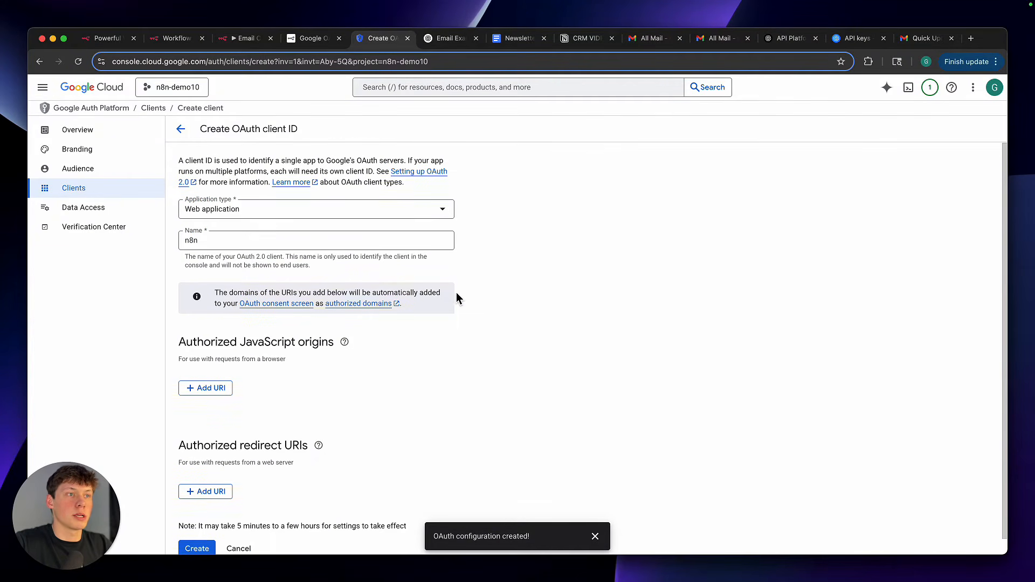
Add a blank entry under Authorized redirect URIs for the OAuth client
scroll(456, 292, down, 1)
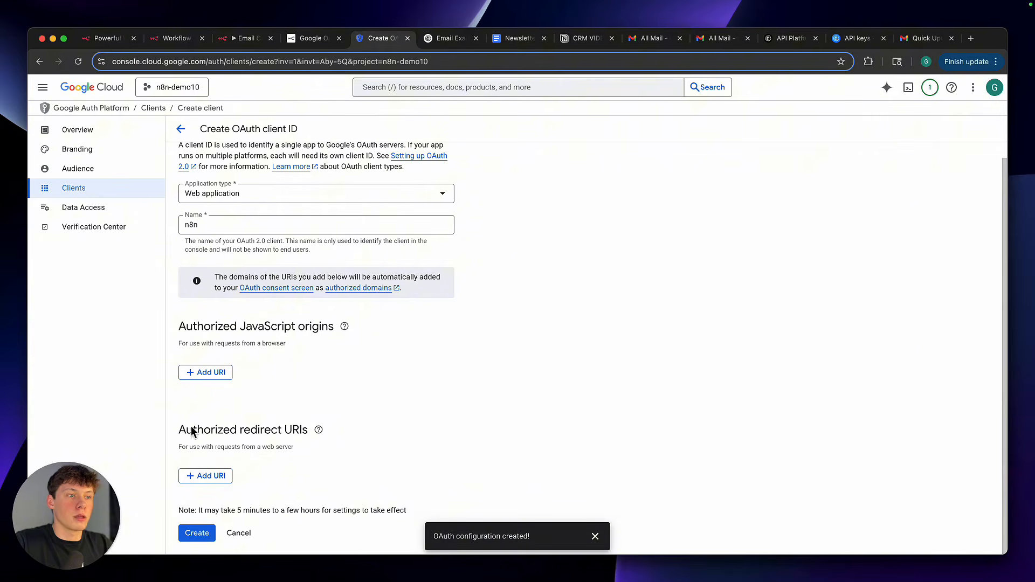
drag(179, 430, 308, 430)
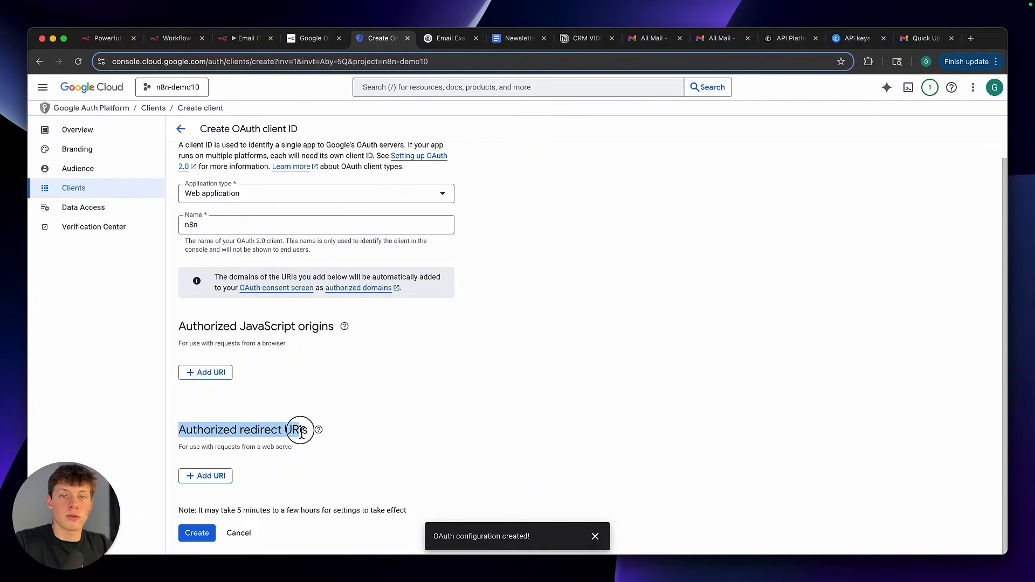
click(320, 414)
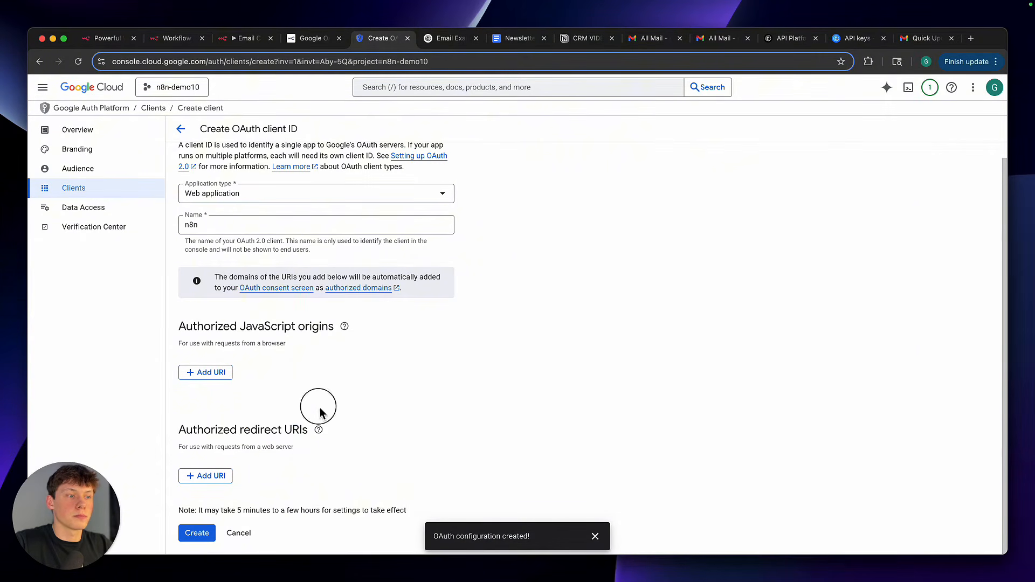
click(222, 478)
scroll(221, 475, down, 2)
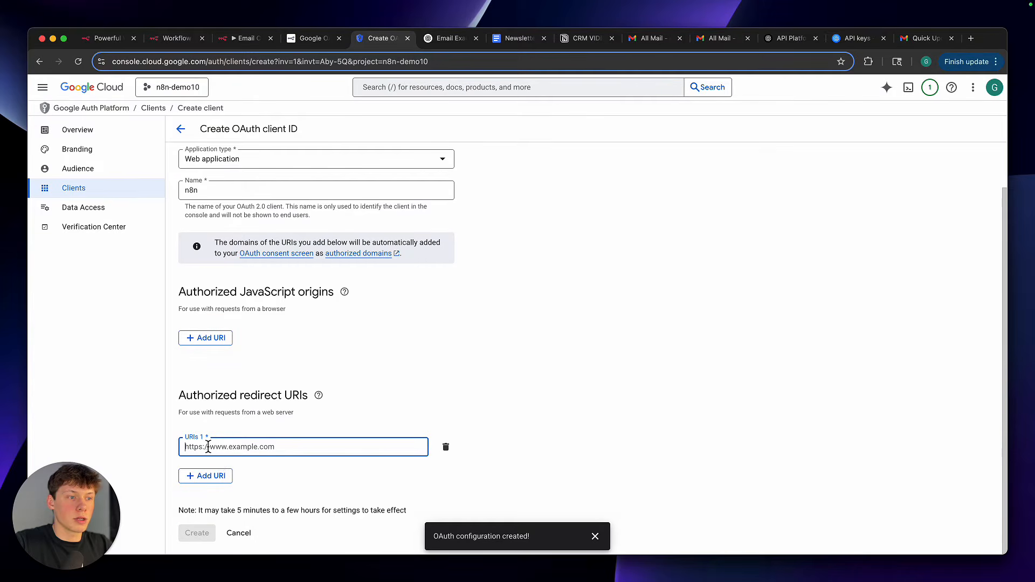
Switch to the n8n workflow and copy the OAuth Redirect URL from the Google Docs credential
click(247, 45)
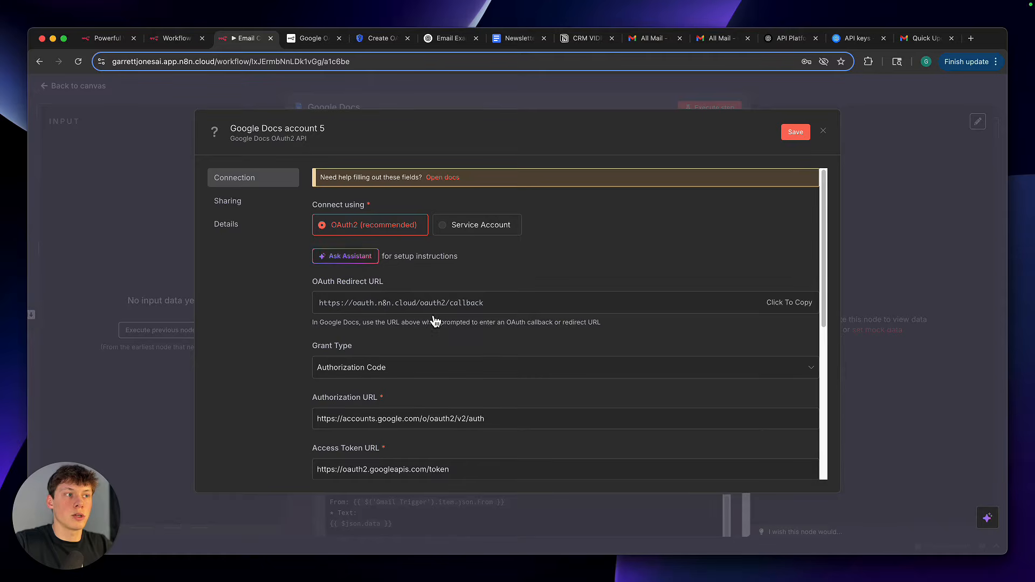
scroll(424, 318, down, 3)
click(313, 208)
drag(313, 209, 386, 211)
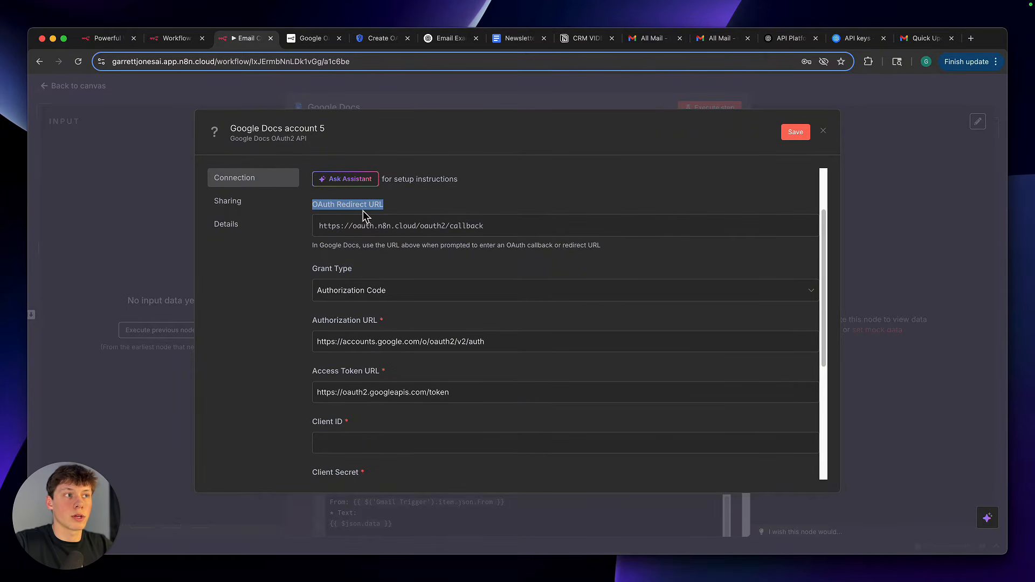
click(387, 230)
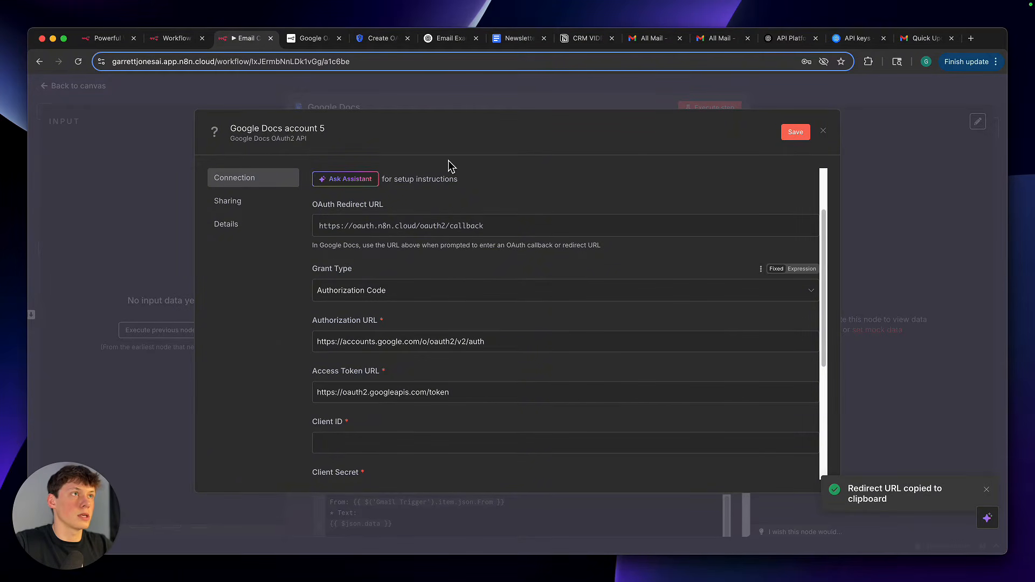
click(380, 43)
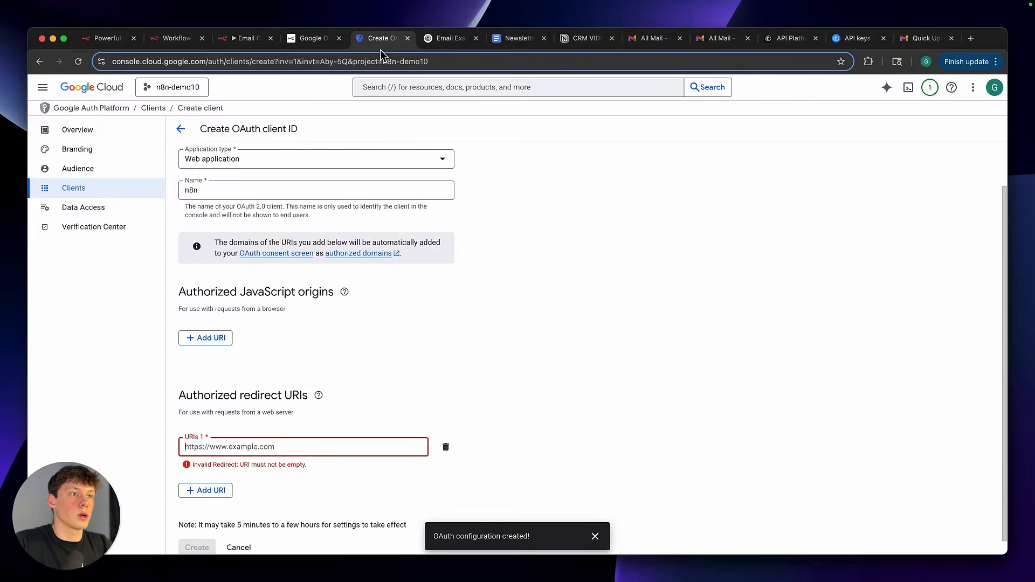
scroll(410, 399, down, 1)
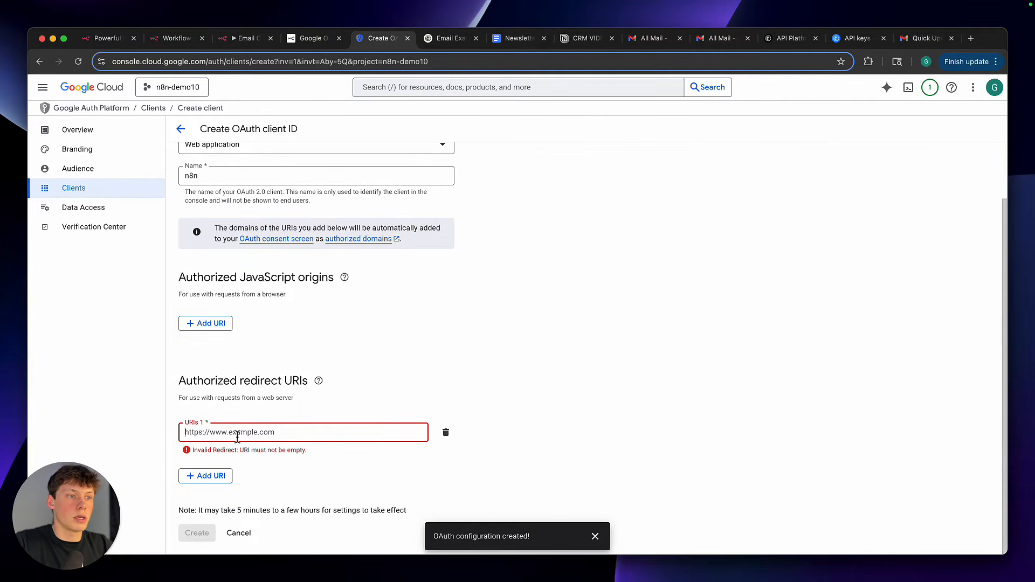
key(super+v)
drag(176, 399, 346, 410)
click(346, 411)
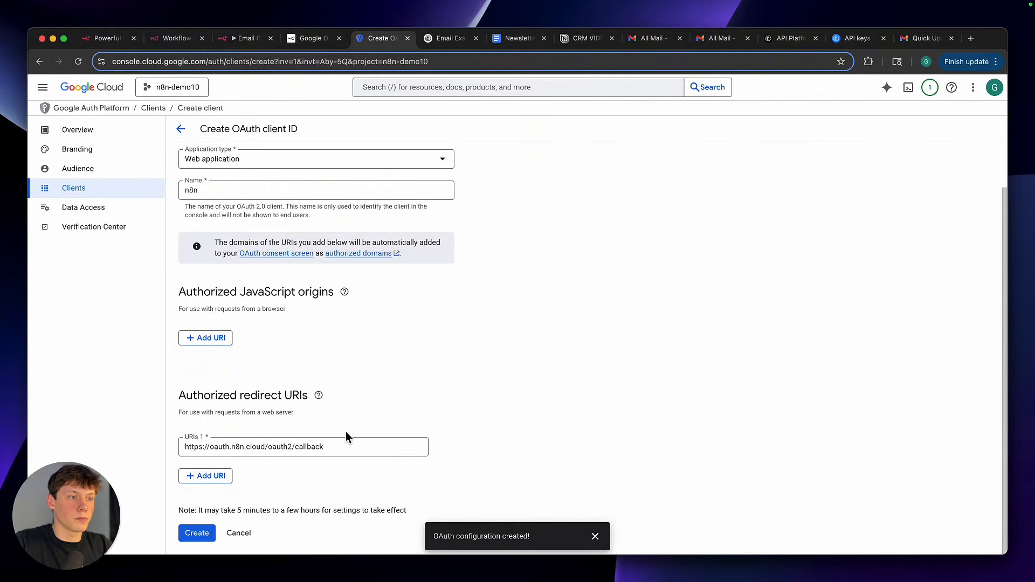
click(200, 534)
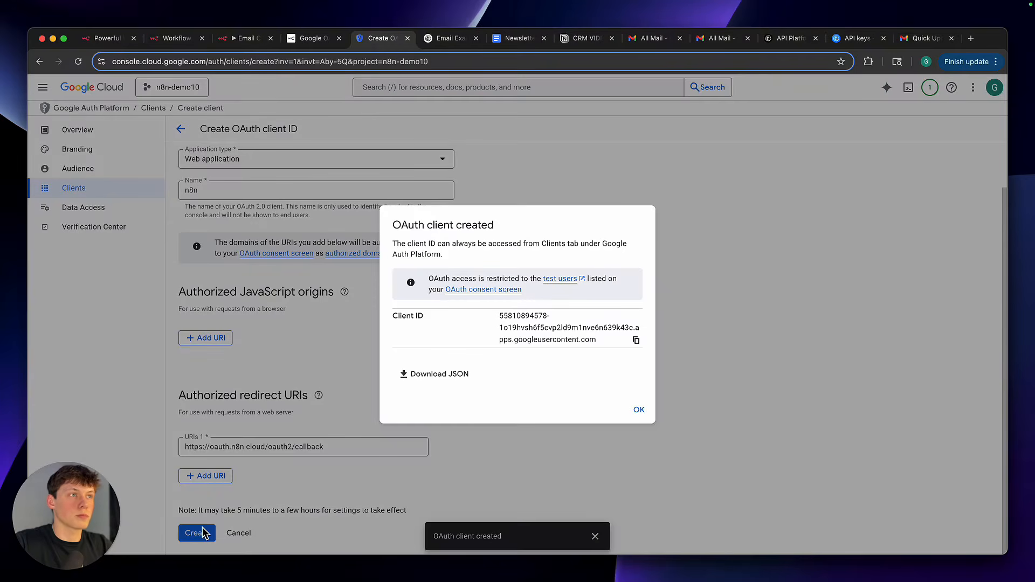
click(639, 412)
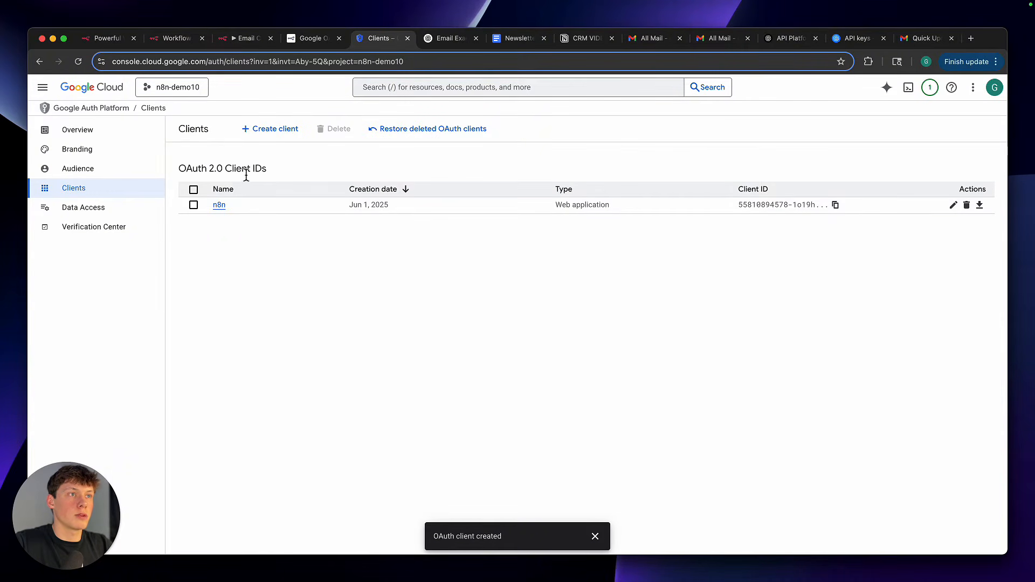
Open the n8n client's details, locate its client ID, and go to the Client ID field of the n8n Google Docs credential
click(223, 205)
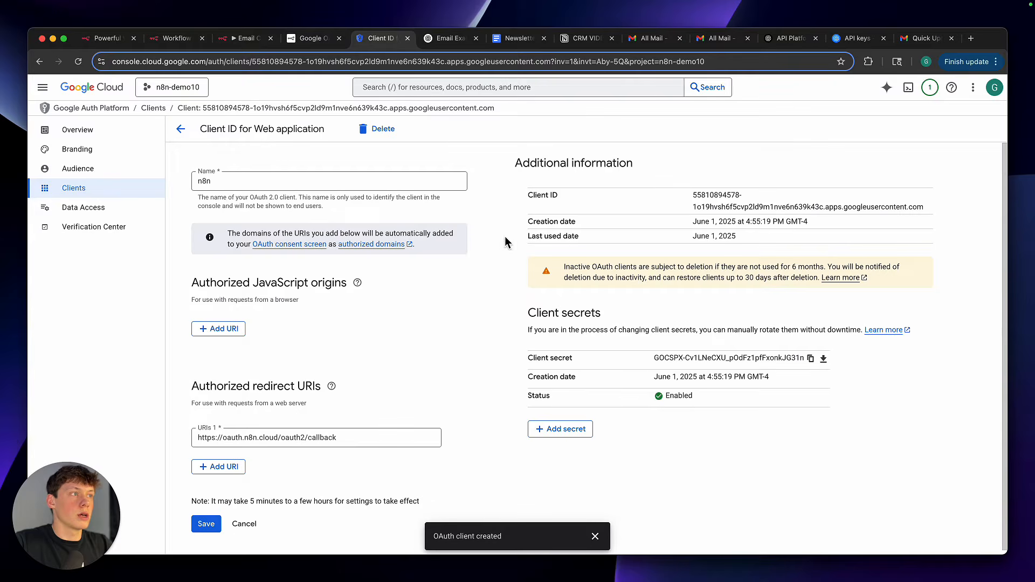
triple_click(708, 198)
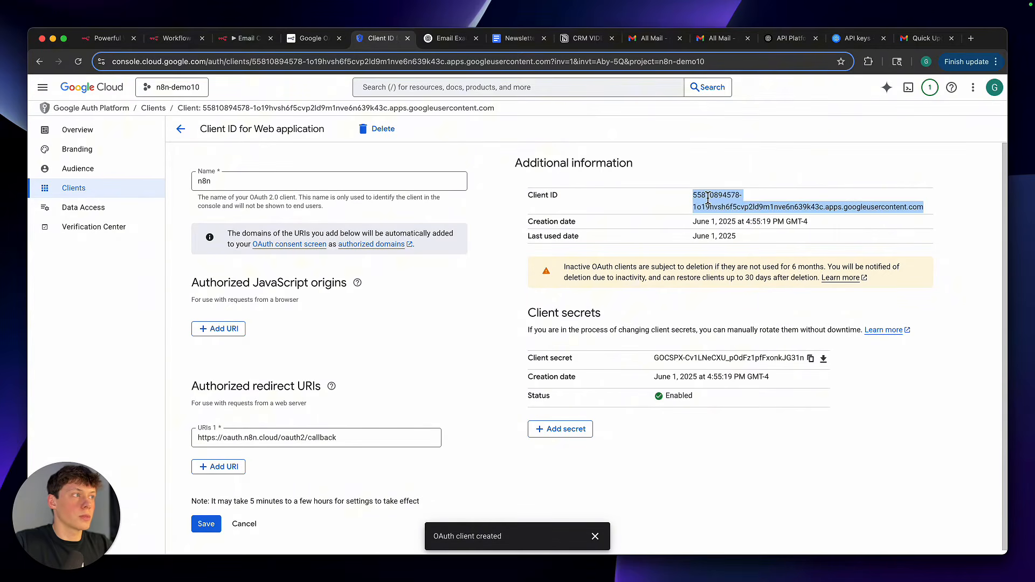
click(671, 204)
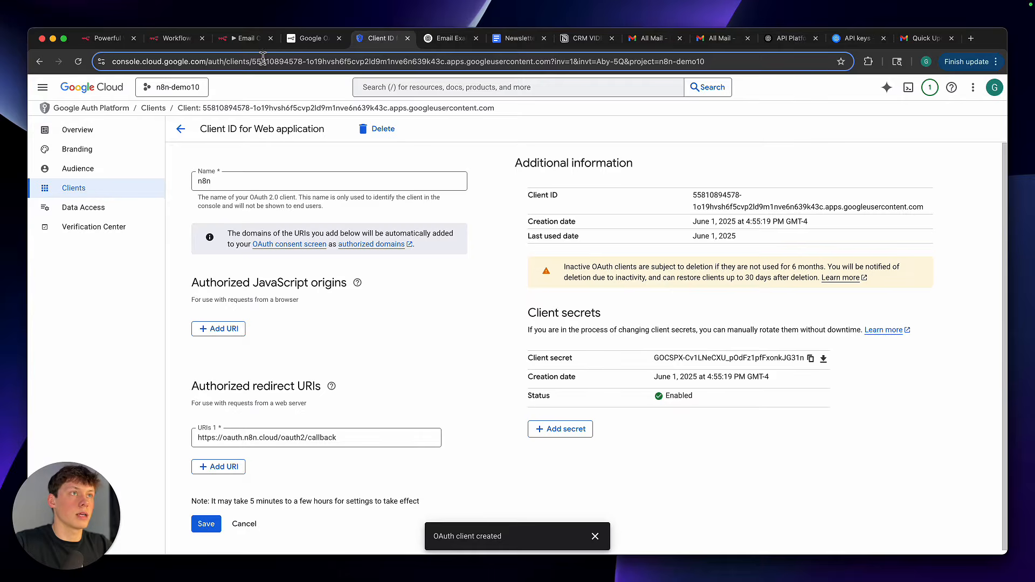
click(247, 39)
scroll(402, 369, down, 2)
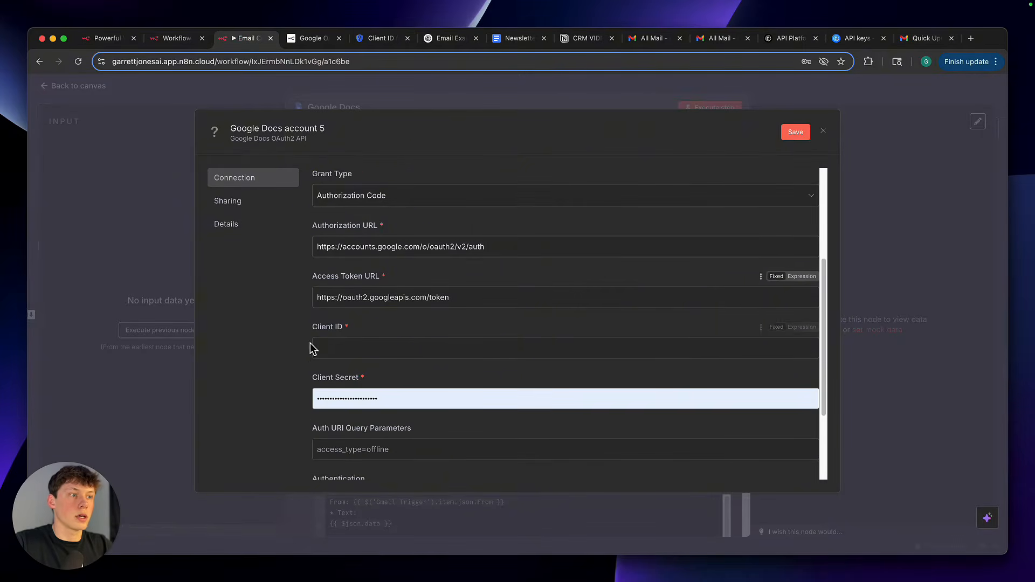
click(354, 348)
Copy the client secret from Google Cloud and paste it into the Client ID field of the n8n Google Docs credential
click(316, 39)
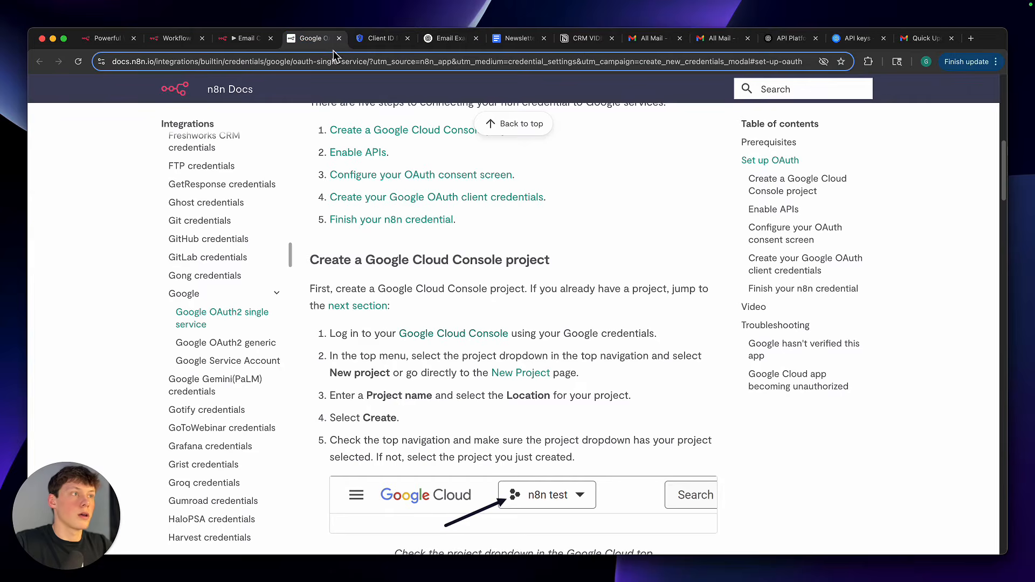
click(381, 39)
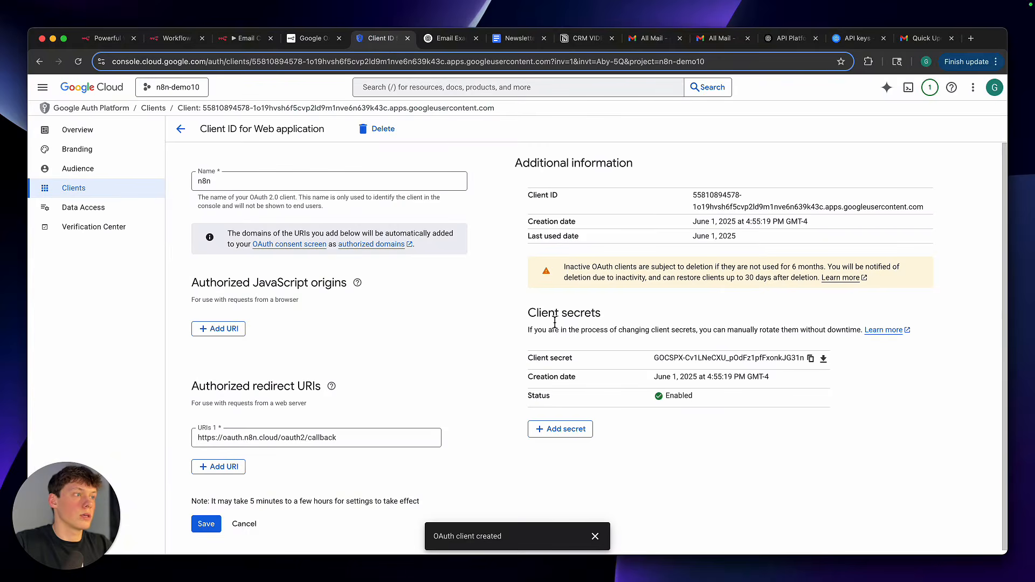
drag(529, 360, 568, 362)
click(569, 363)
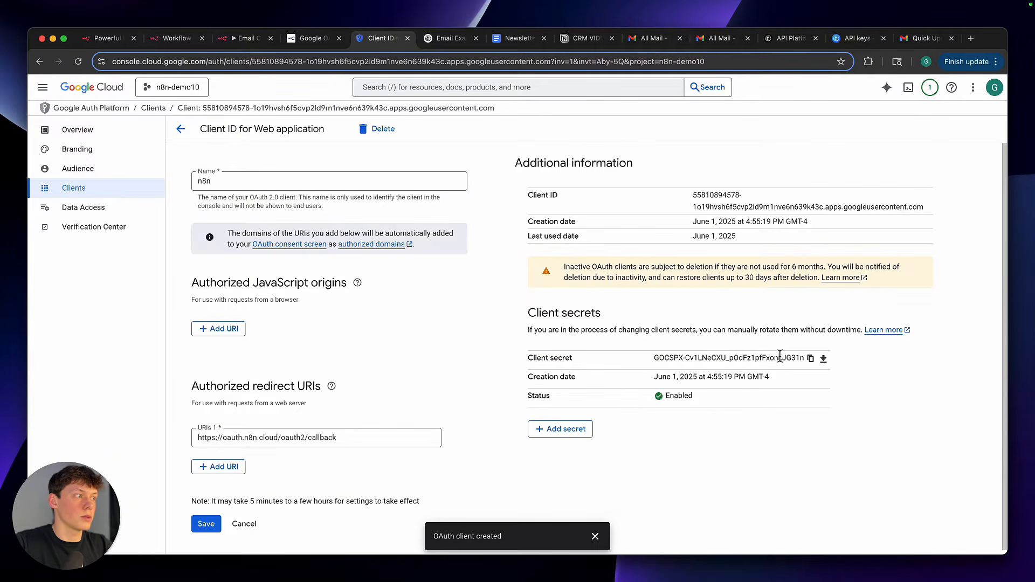
click(811, 360)
click(246, 39)
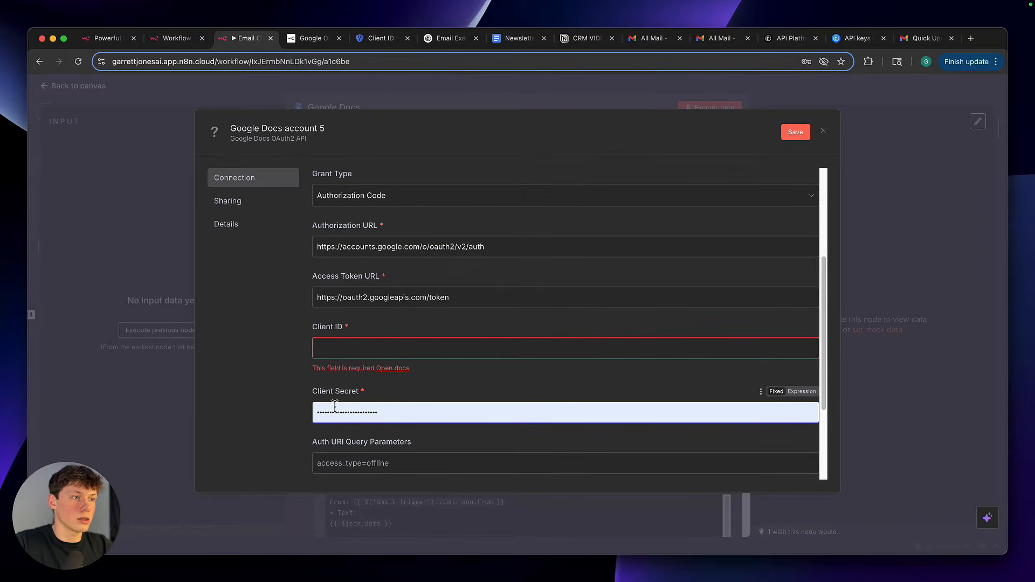
scroll(388, 415, down, 4)
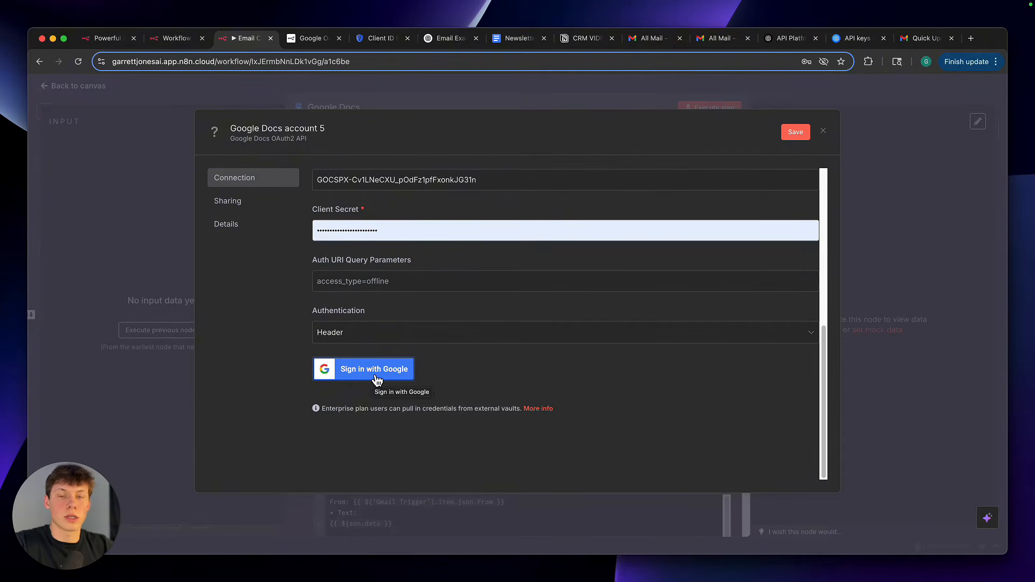
Close the new Google Docs credential without saving its changes
scroll(377, 372, up, 10)
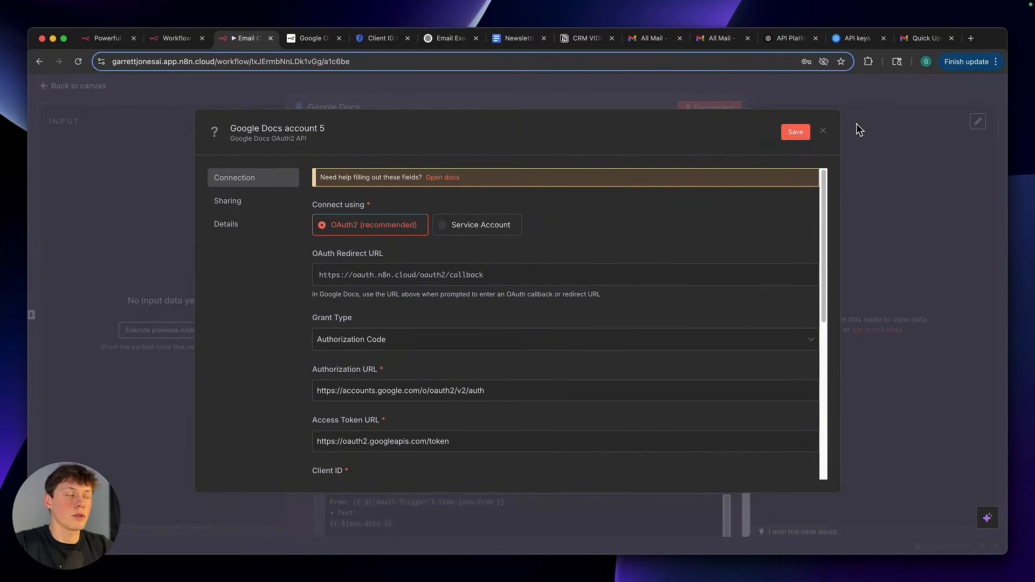
click(830, 133)
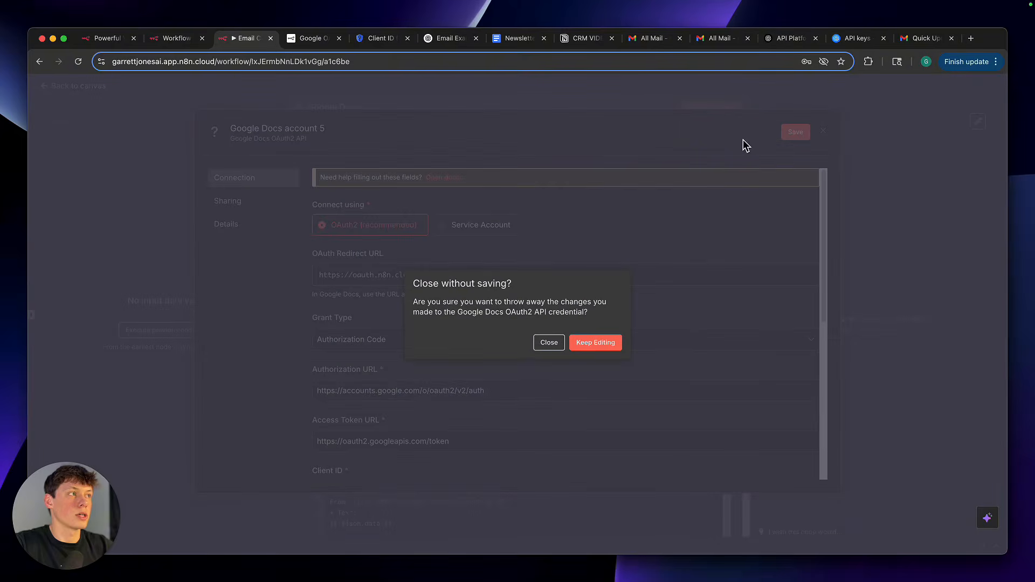
click(547, 343)
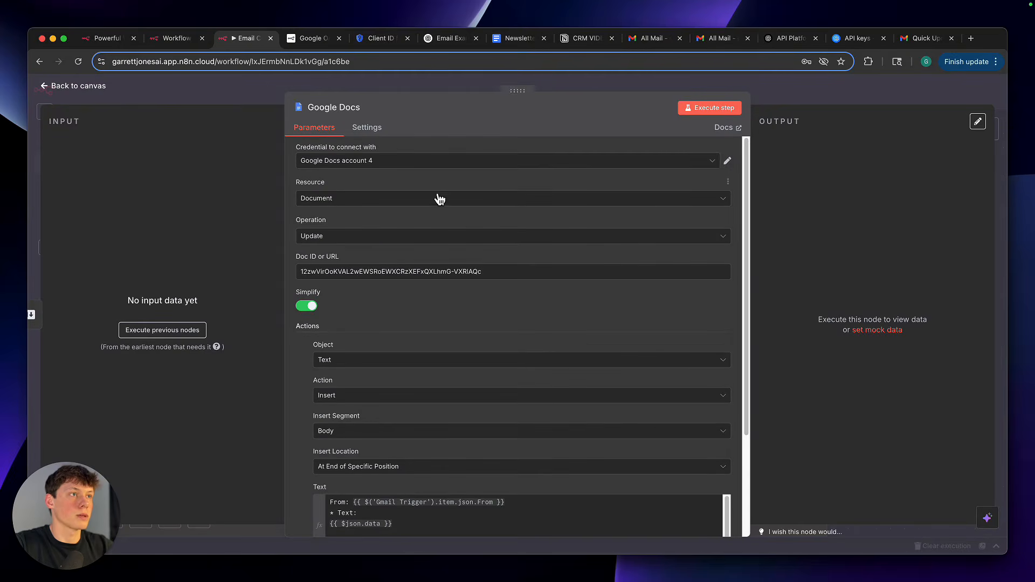
Switch to Google Cloud, search for docs, and enable the Google Docs API for the n8n-demo10 project
click(376, 43)
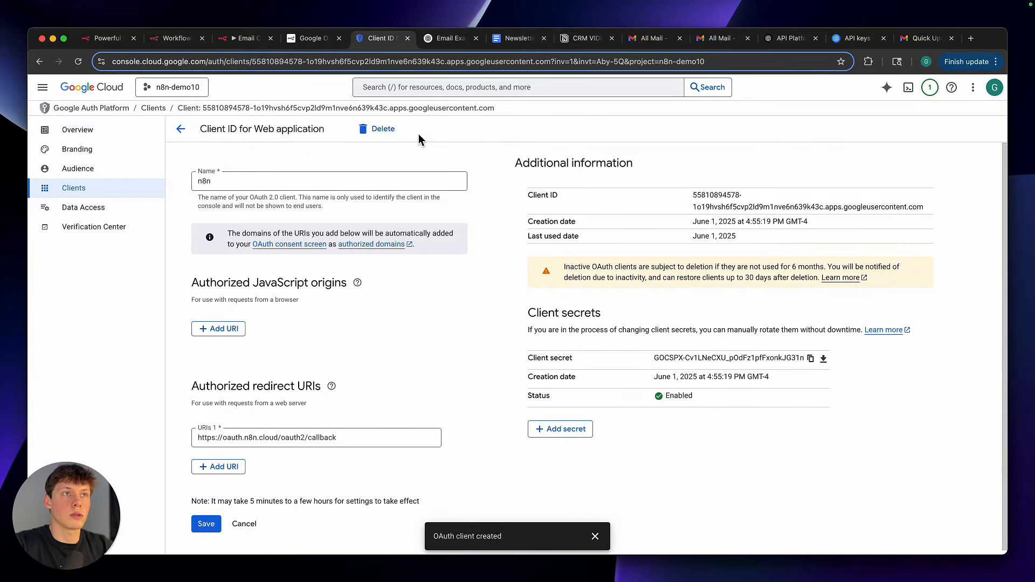
click(429, 93)
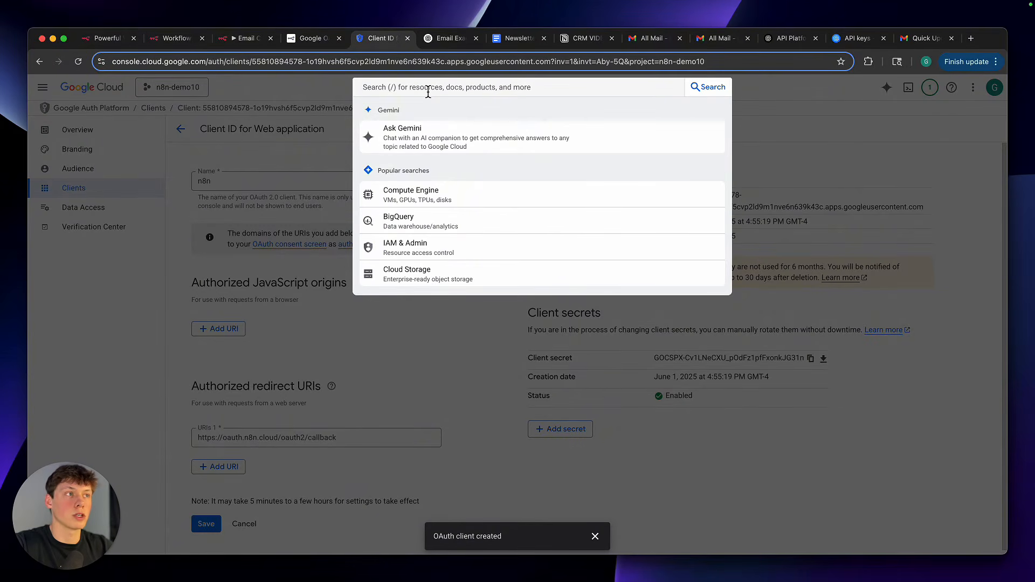
text(docs)
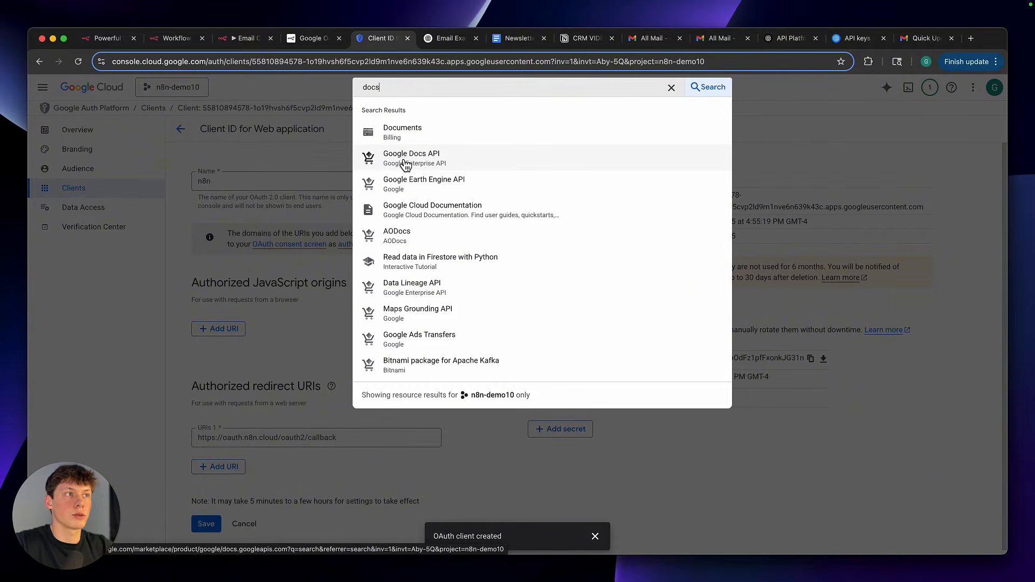
click(435, 164)
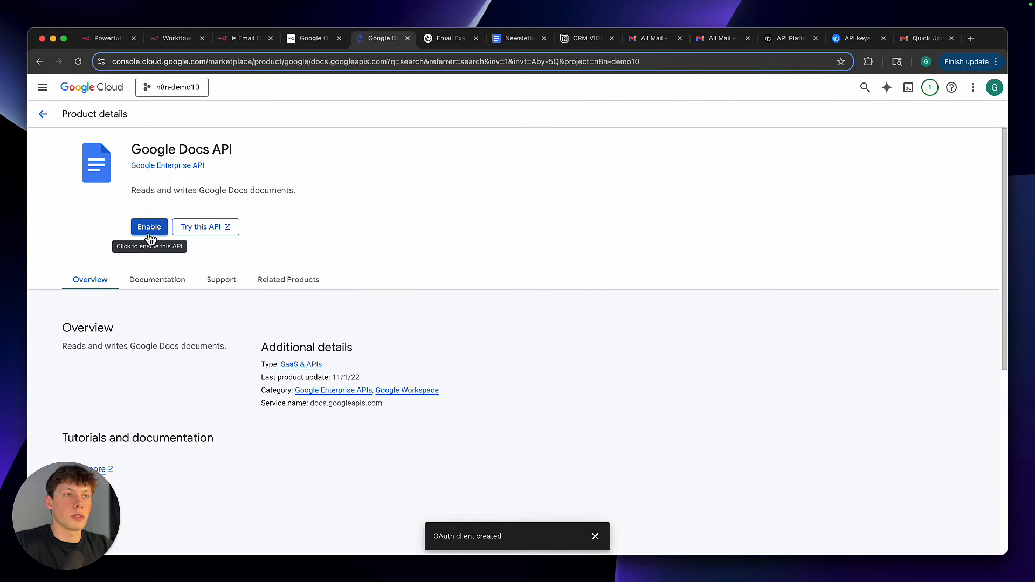
click(149, 228)
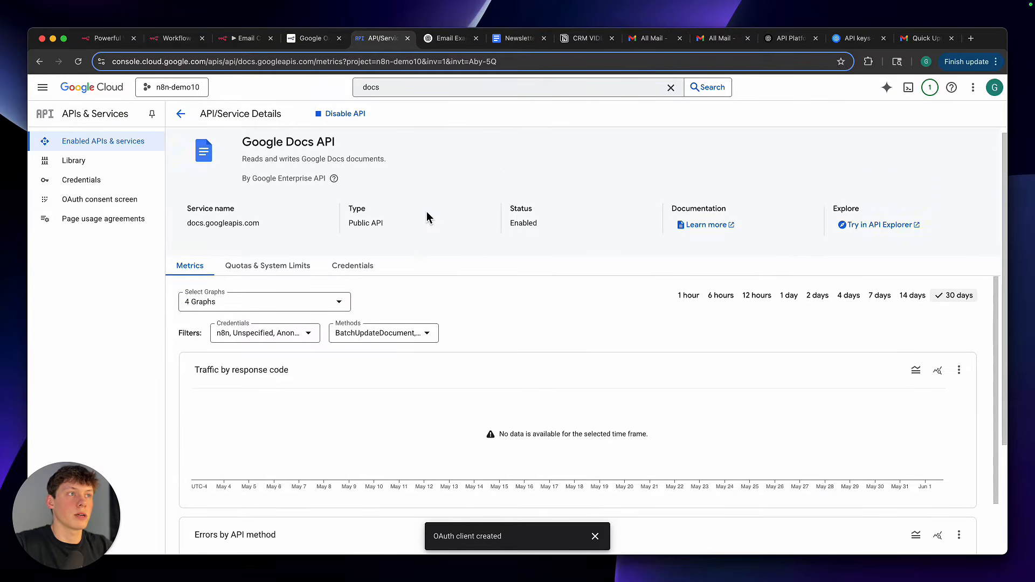
Search Google Cloud for sheets and enable the Google Sheets API for the n8n-demo10 project
click(449, 86)
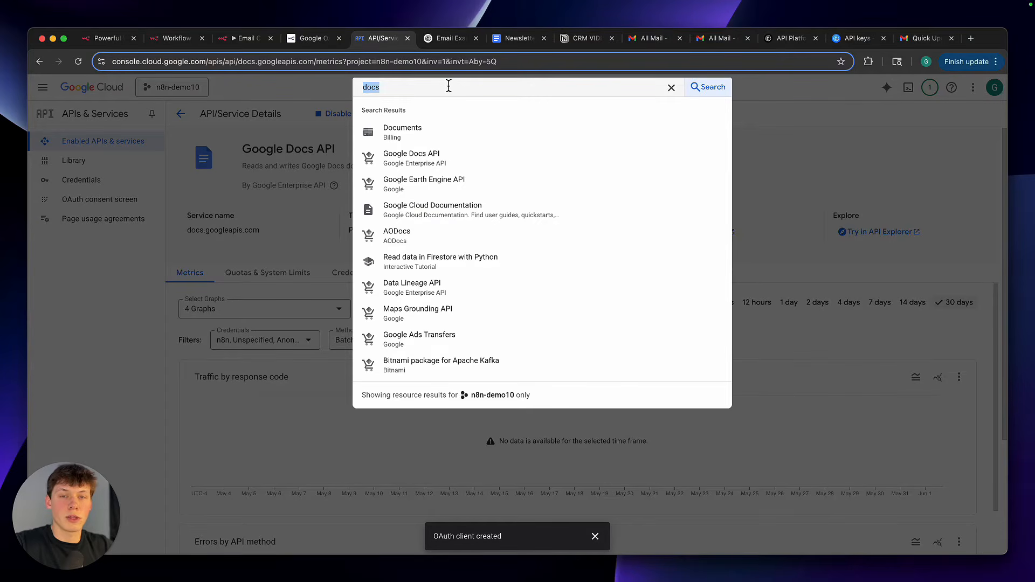
text(sheets)
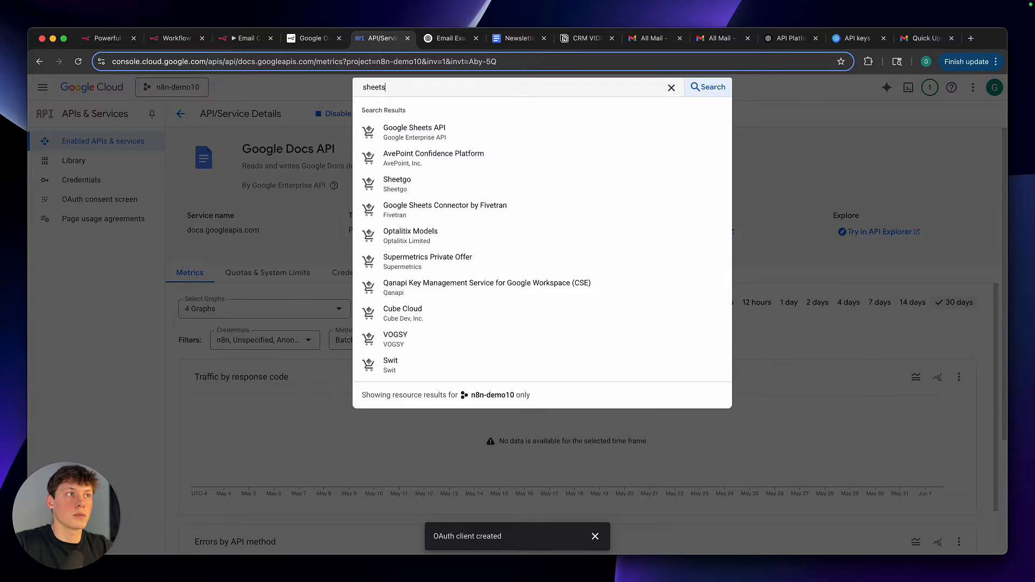
click(439, 138)
click(160, 229)
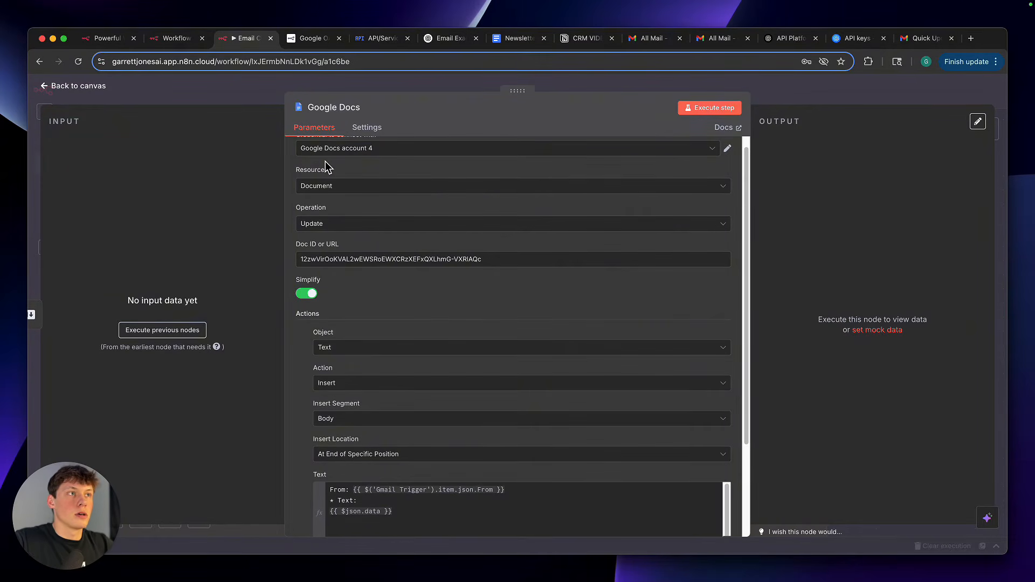
In the n8n Google Docs node, examine the Doc ID or URL setting alongside the Newsletter Summary document's address
scroll(326, 168, up, 1)
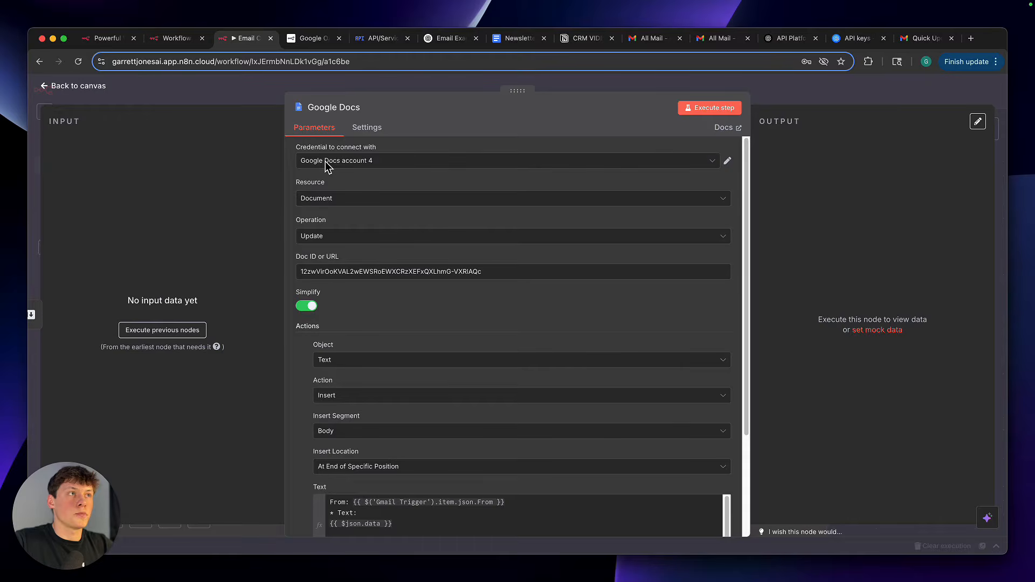
click(519, 38)
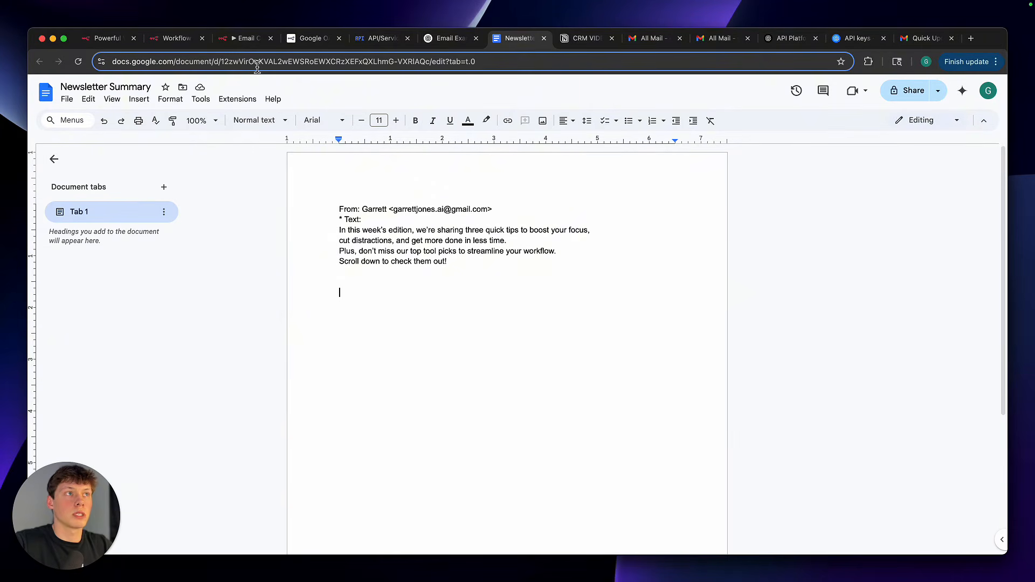
click(245, 39)
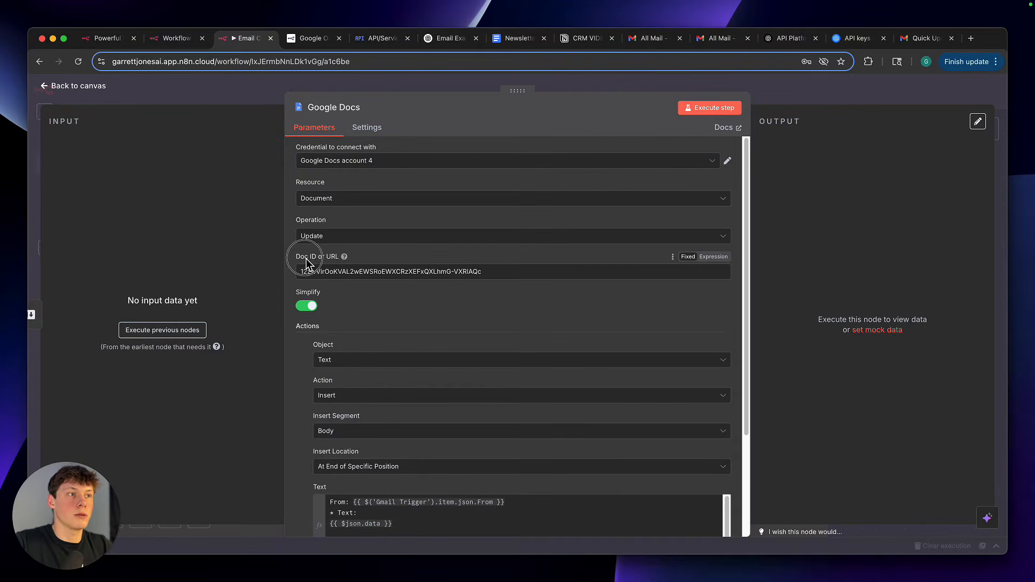
double_click(335, 258)
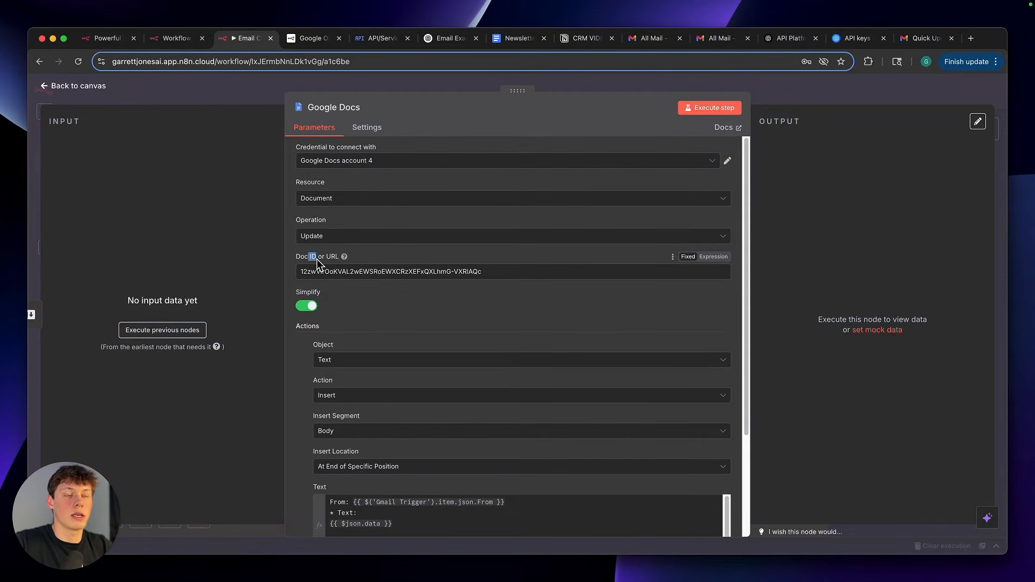
click(373, 257)
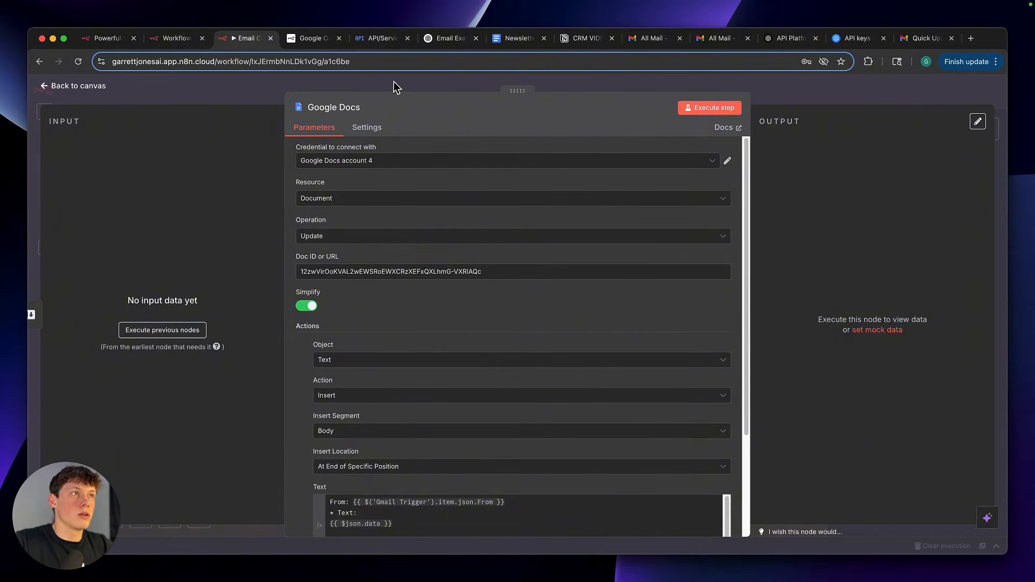
Switch to the Newsletter Summary document and select the document ID between /d/ and /edit in its URL
click(515, 37)
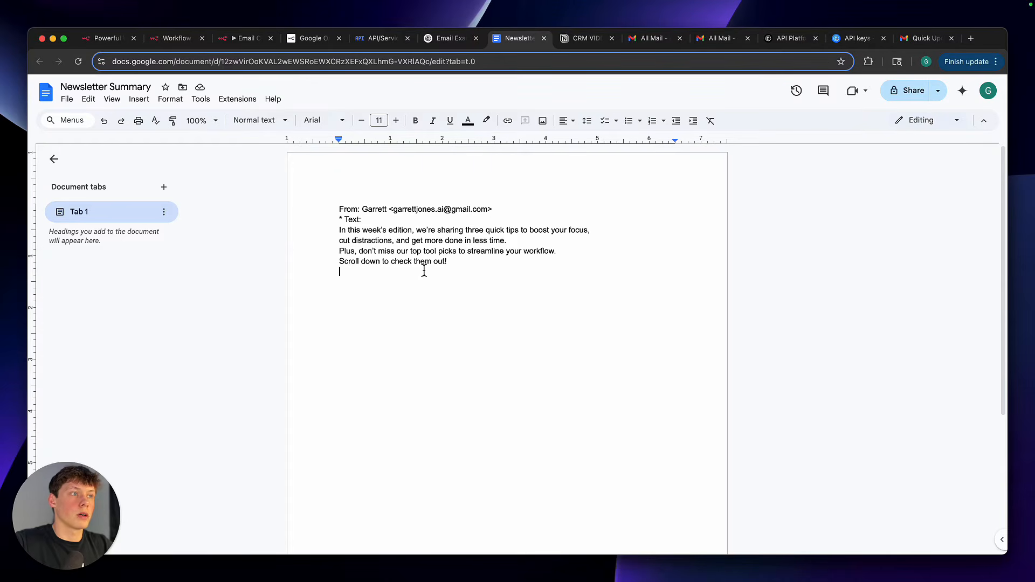
click(244, 64)
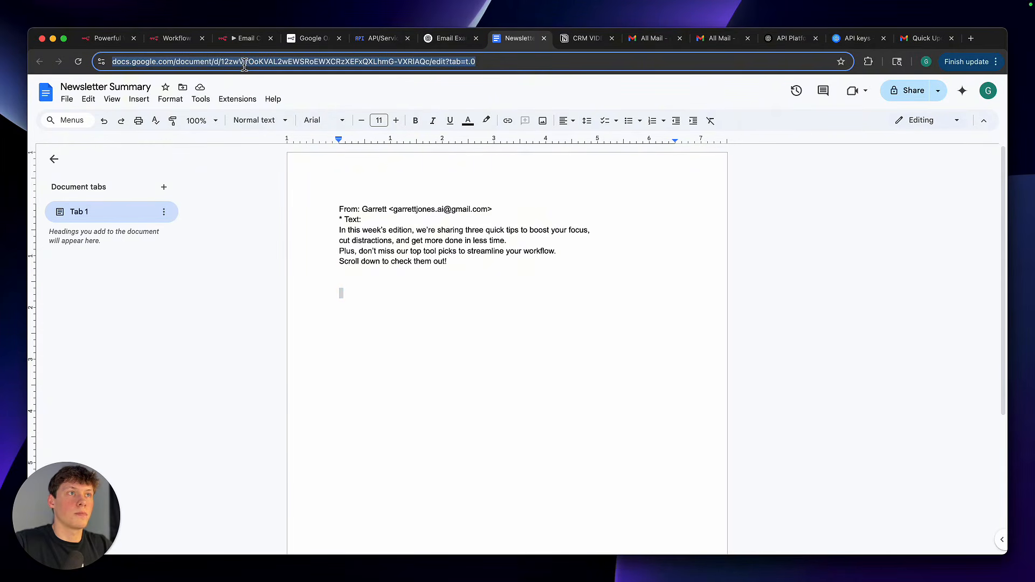
click(244, 64)
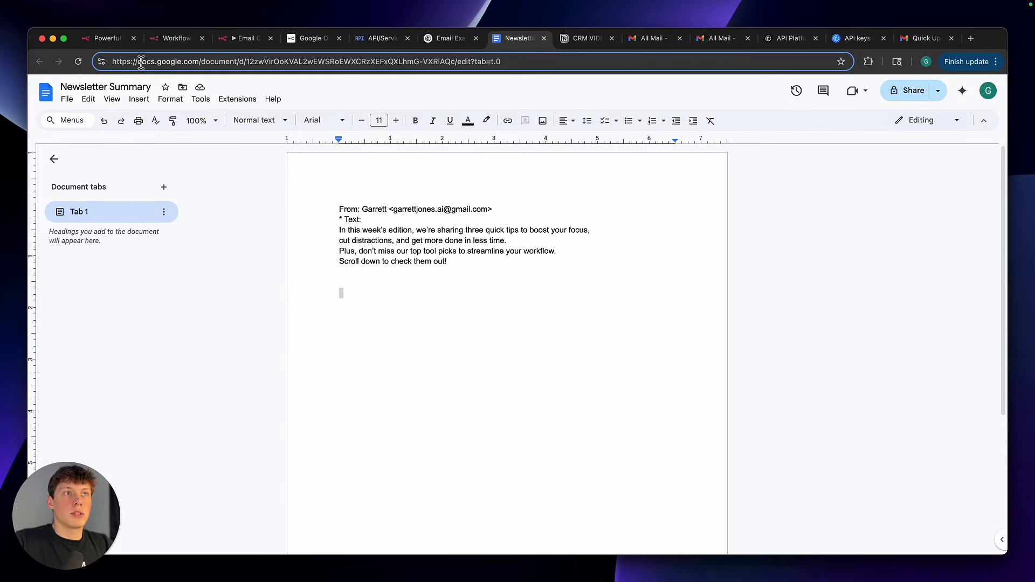
drag(139, 63, 199, 63)
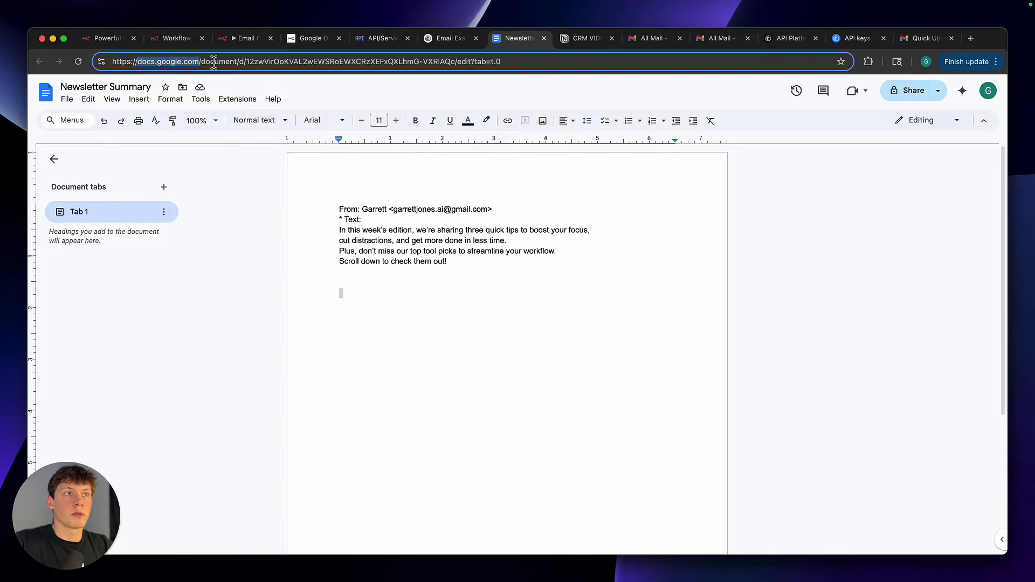
double_click(213, 62)
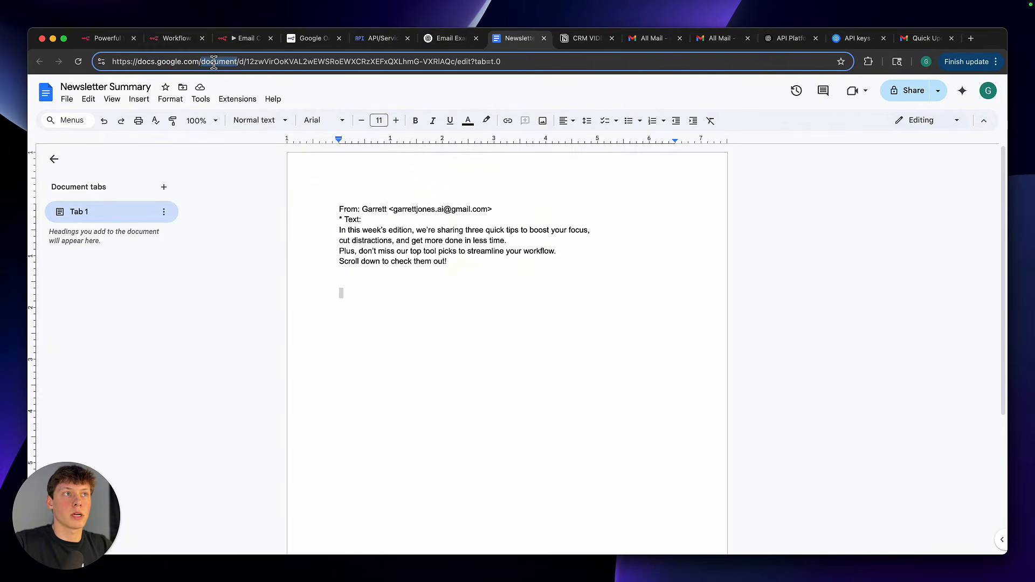
click(243, 63)
double_click(250, 63)
click(255, 63)
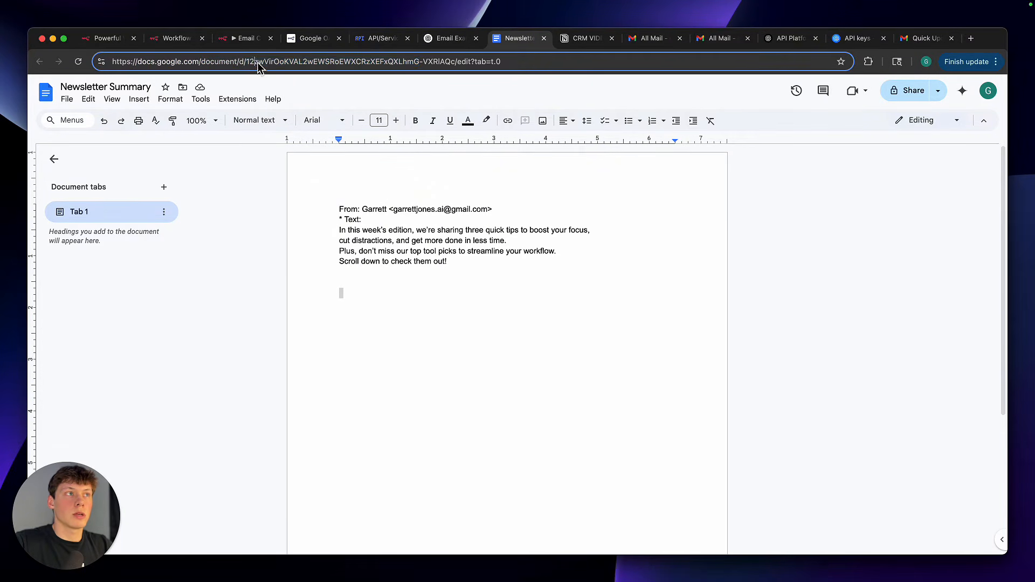
triple_click(258, 64)
click(250, 62)
drag(248, 62, 456, 61)
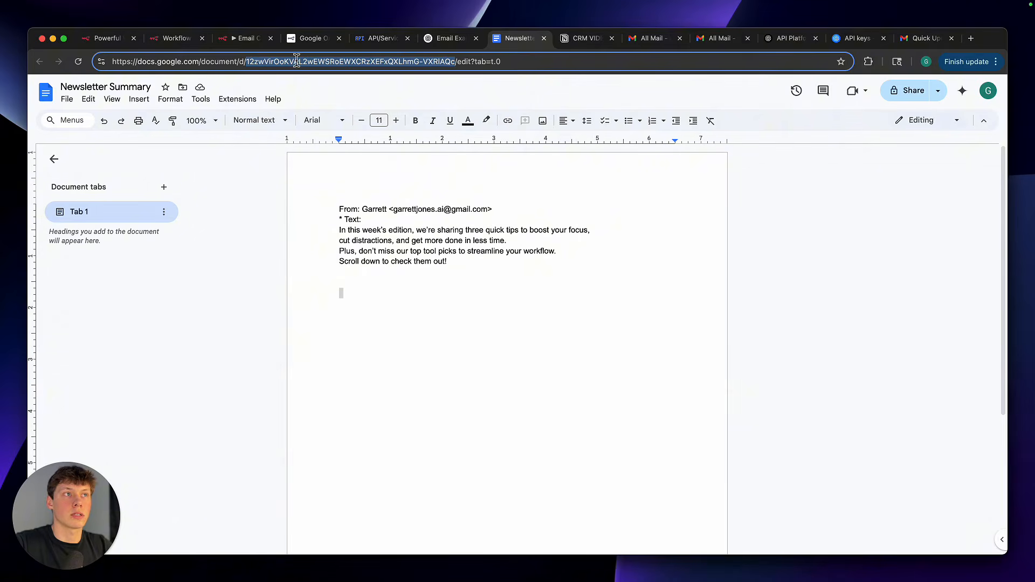
Return to the n8n Google Docs node and check the document ID entered in Doc ID or URL
click(243, 38)
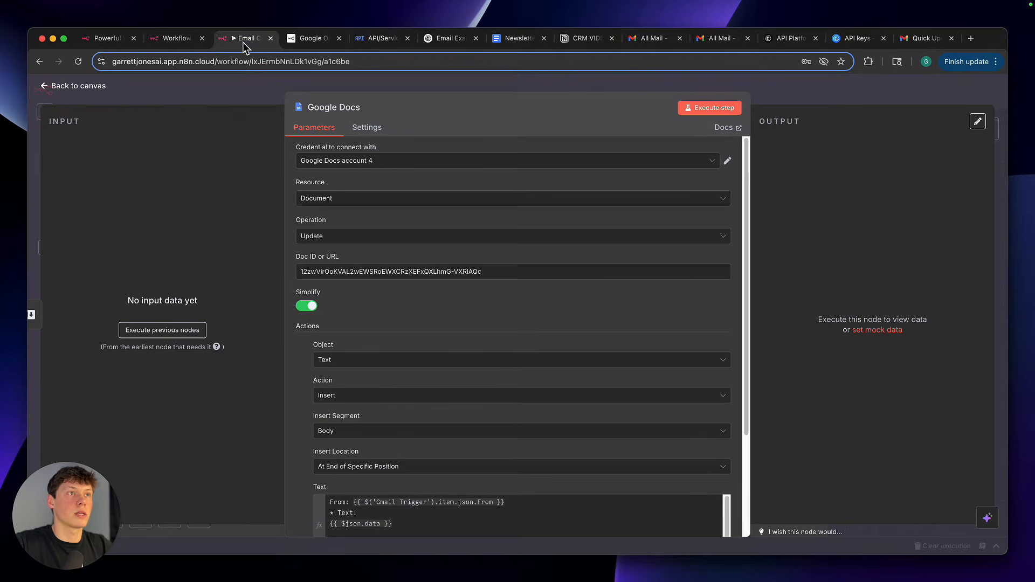
triple_click(375, 271)
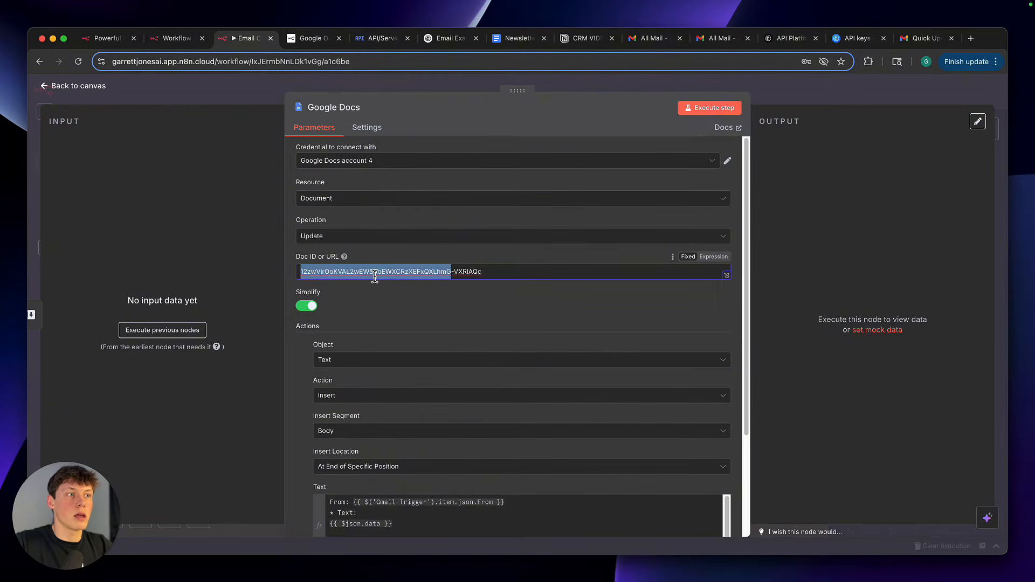
triple_click(394, 265)
triple_click(395, 267)
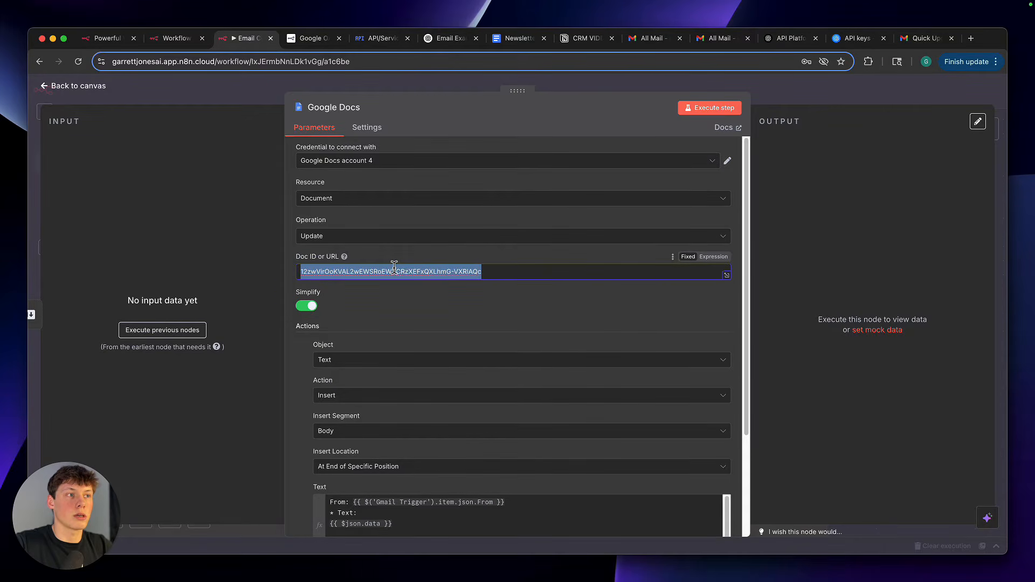
click(393, 261)
Add a second text action to the Google Docs node and delete it again
scroll(405, 345, down, 2)
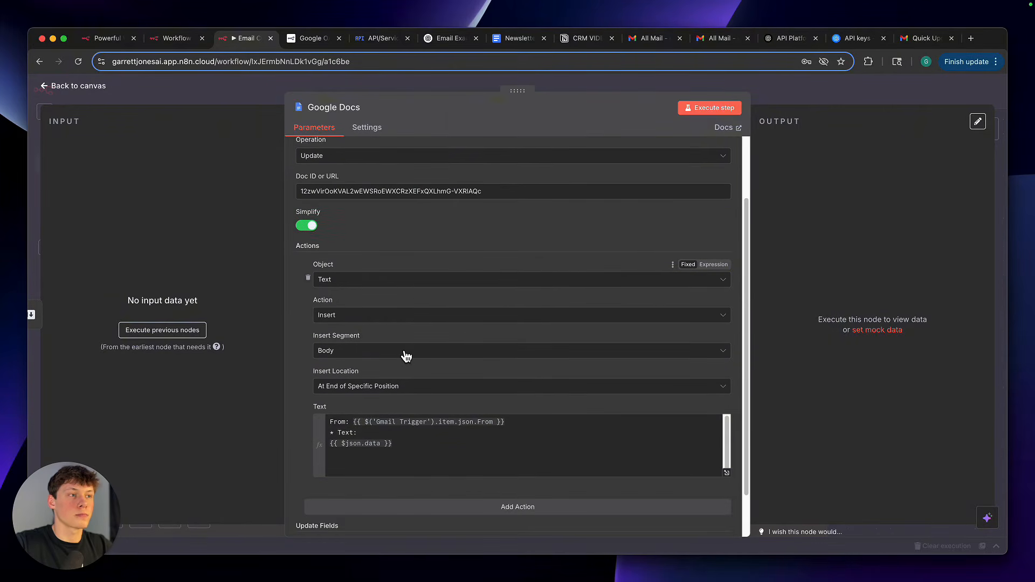
scroll(407, 356, down, 1)
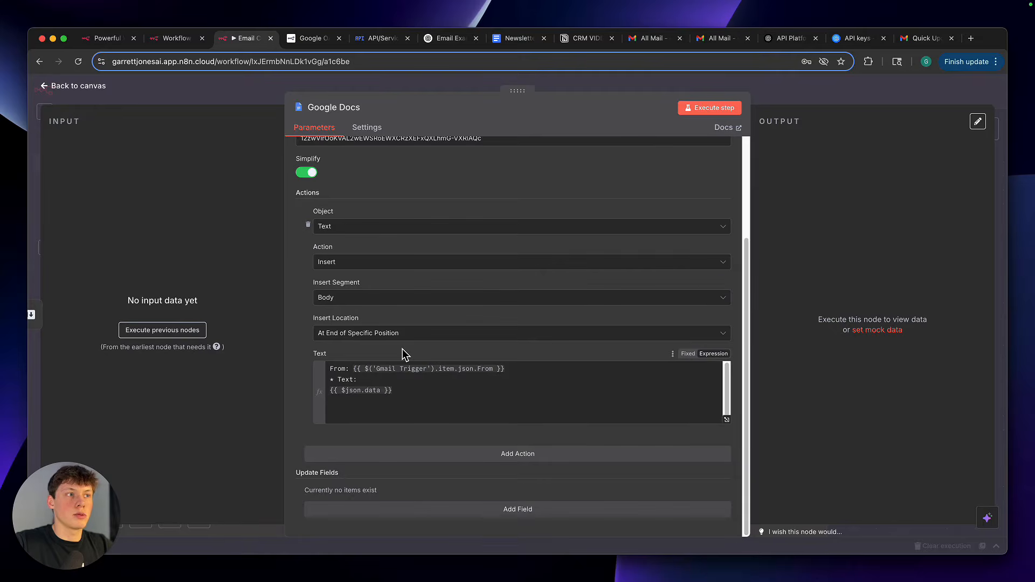
click(491, 455)
scroll(488, 464, down, 2)
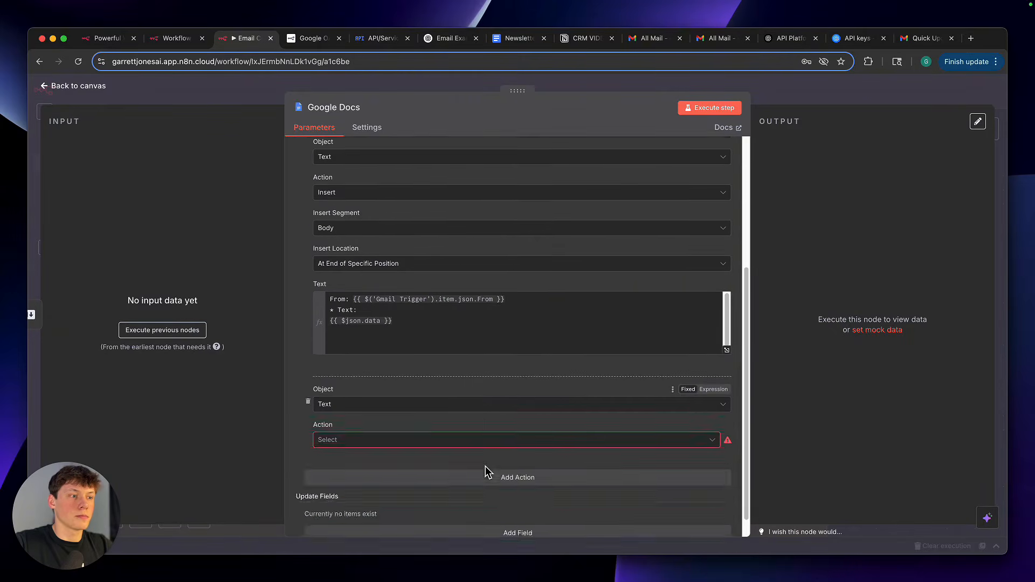
click(310, 386)
Review the remaining action's object choices, insert settings and full Text expression in the Google Docs node
scroll(362, 312, up, 2)
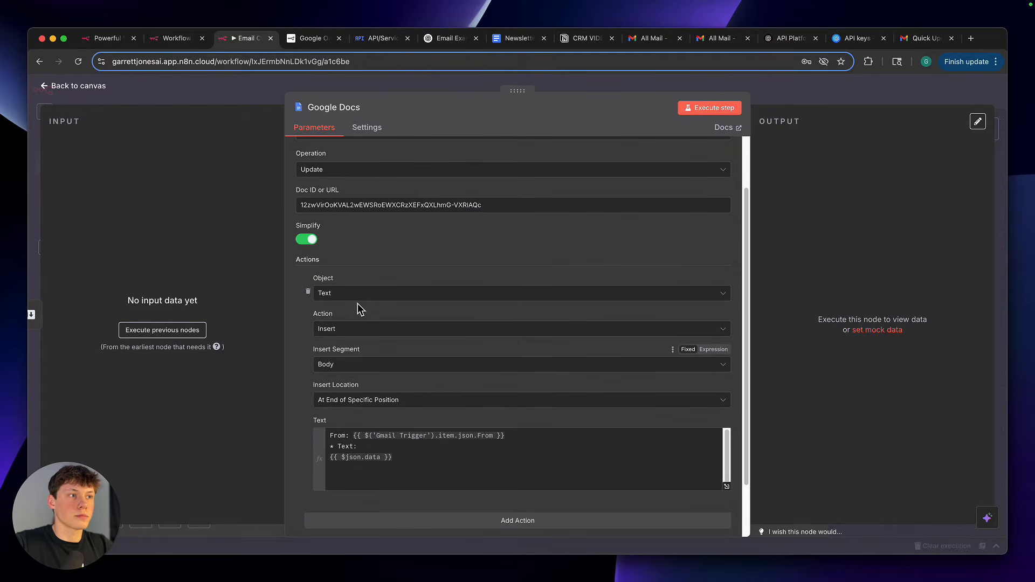
click(345, 295)
click(373, 276)
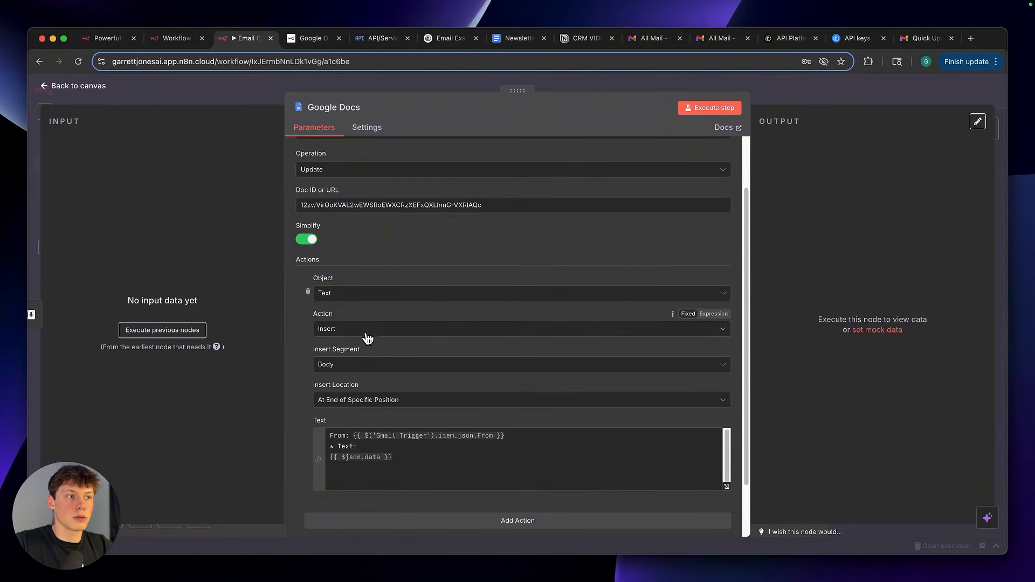
scroll(356, 367, down, 1)
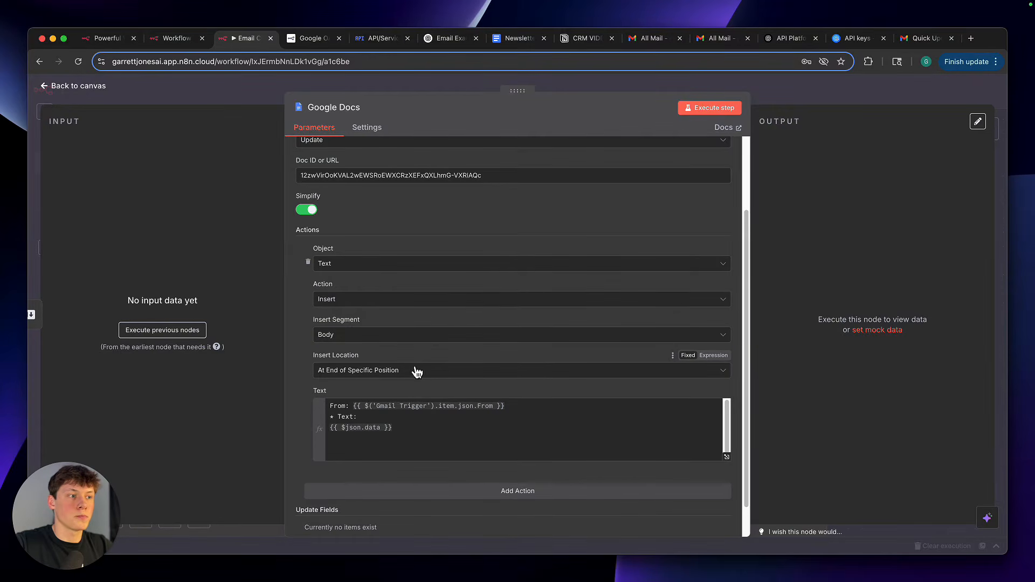
click(412, 429)
drag(412, 392, 327, 367)
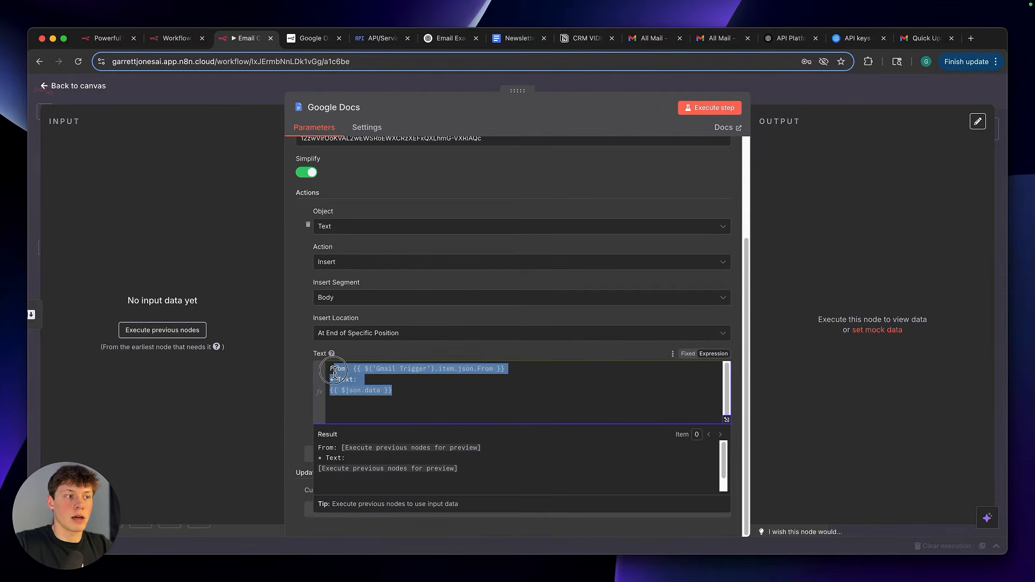
click(364, 356)
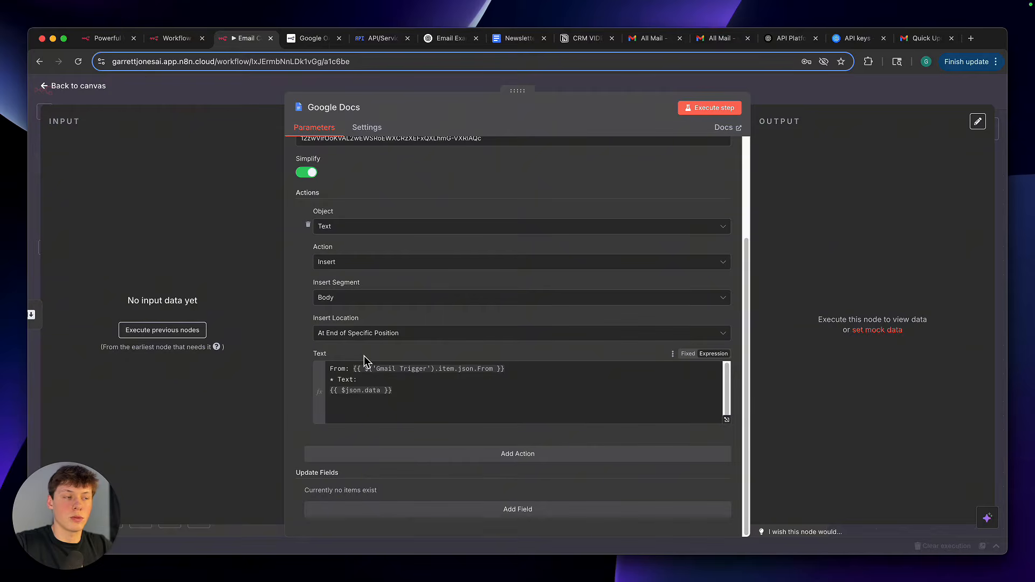
scroll(383, 381, up, 1)
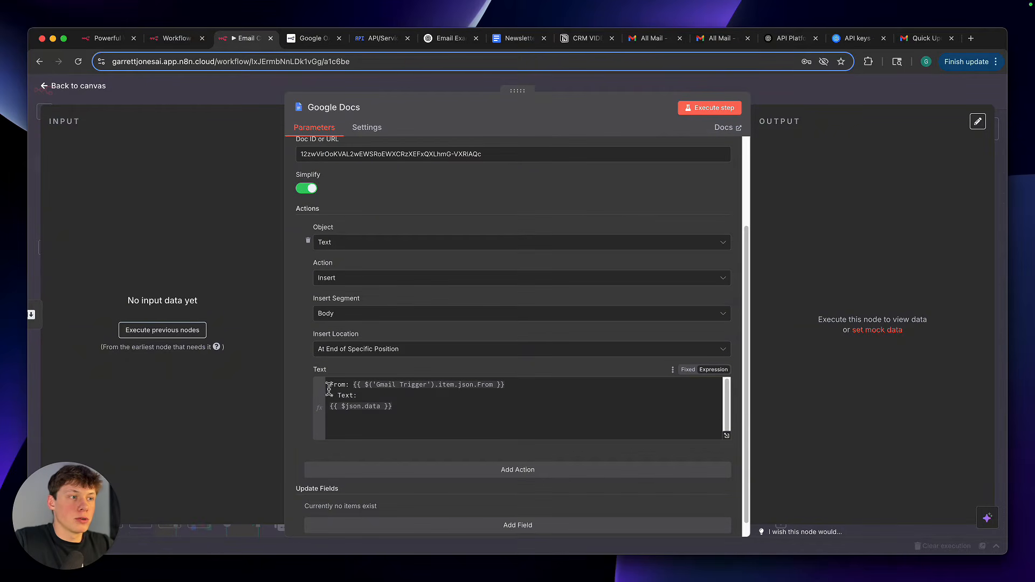
Examine the Gmail Trigger sender line and the {{ $json.data }} expression in the Text field, and return to the canvas
drag(328, 389, 538, 390)
click(538, 393)
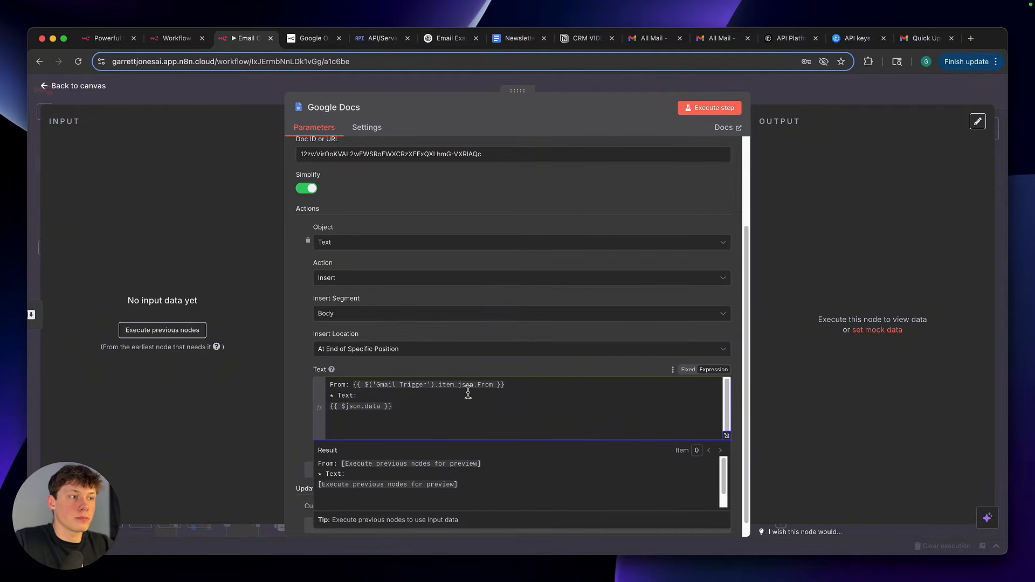
drag(330, 407, 432, 409)
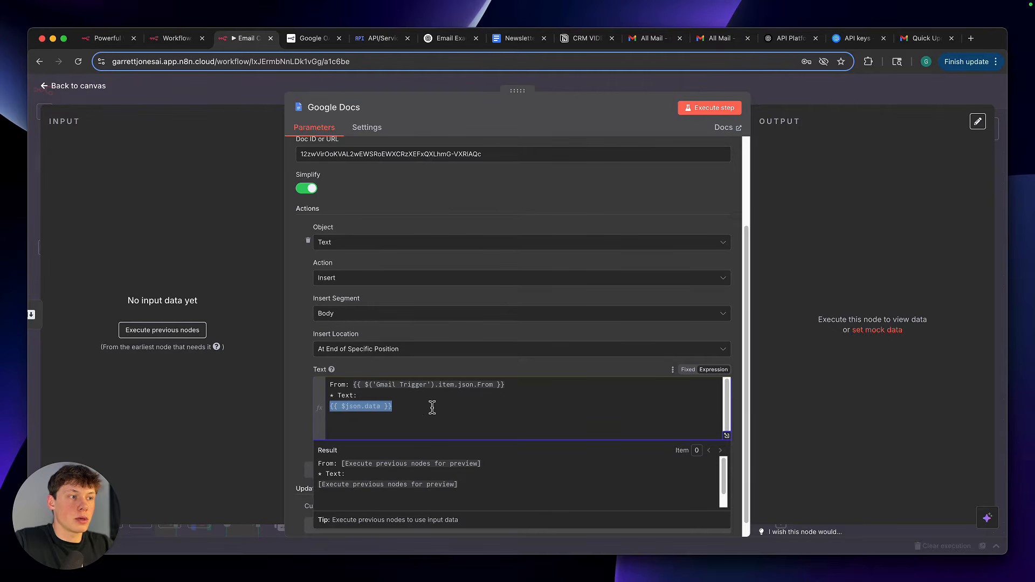
click(434, 373)
click(766, 100)
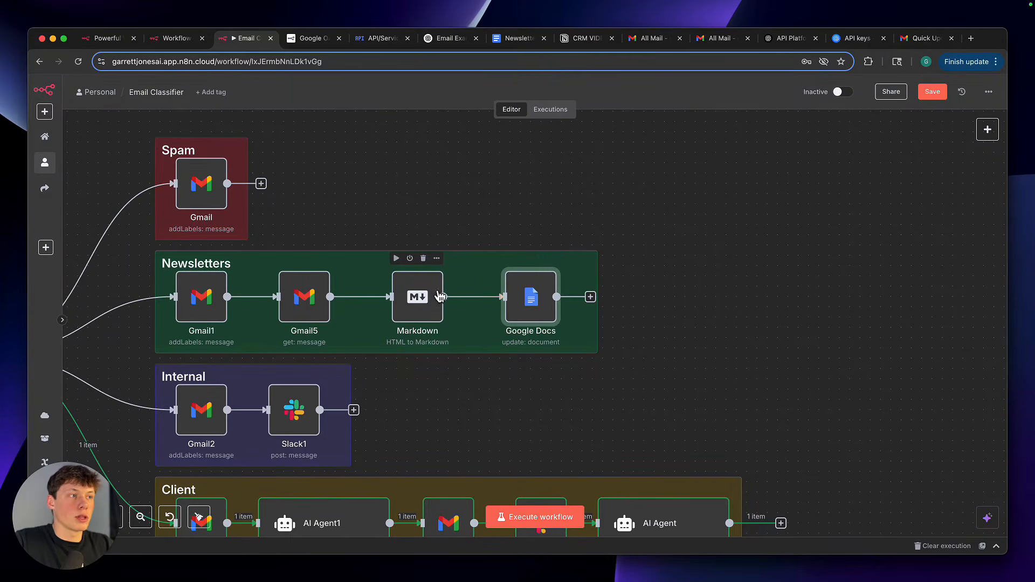
Reopen the Google Docs node, inspect the end of its Text expression, and compare it with the Newsletter Summary document
double_click(531, 296)
drag(392, 391, 416, 374)
click(422, 358)
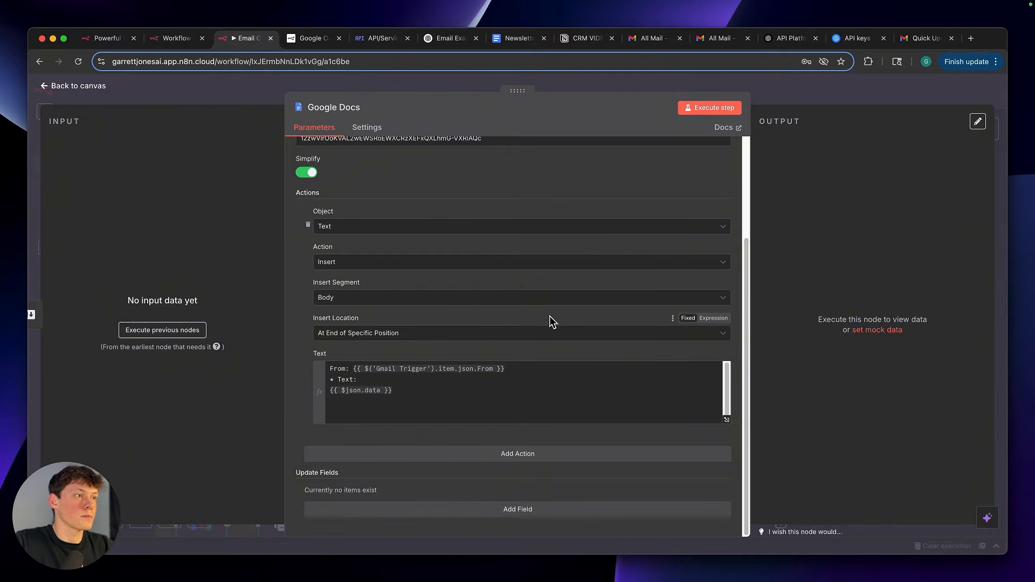
click(447, 418)
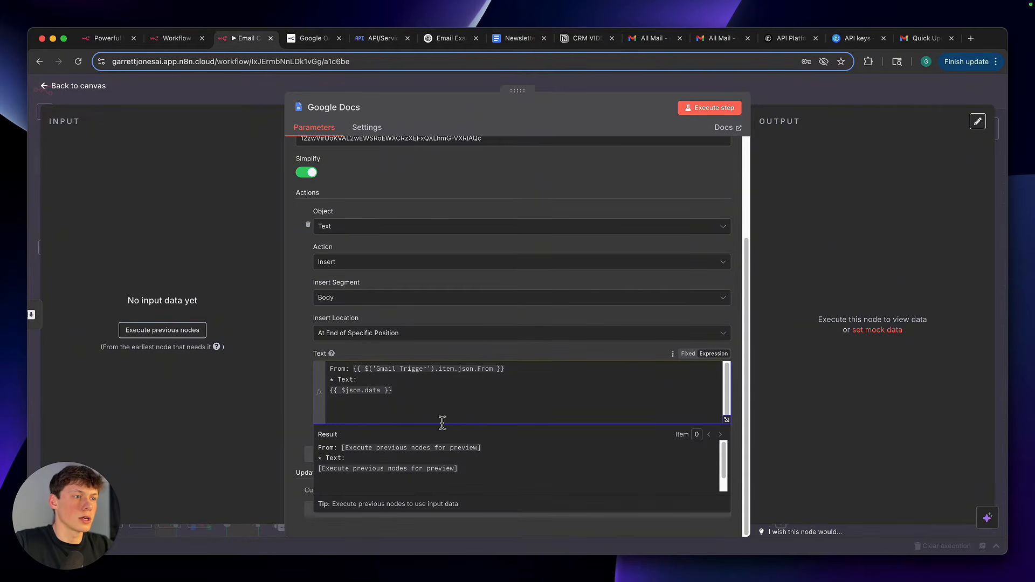
scroll(441, 417, down, 1)
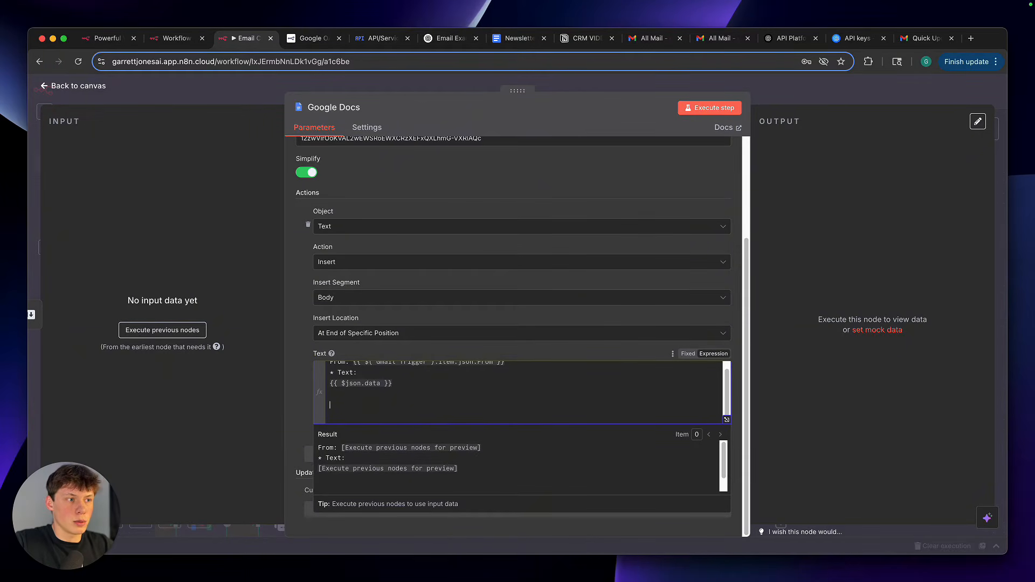
click(393, 349)
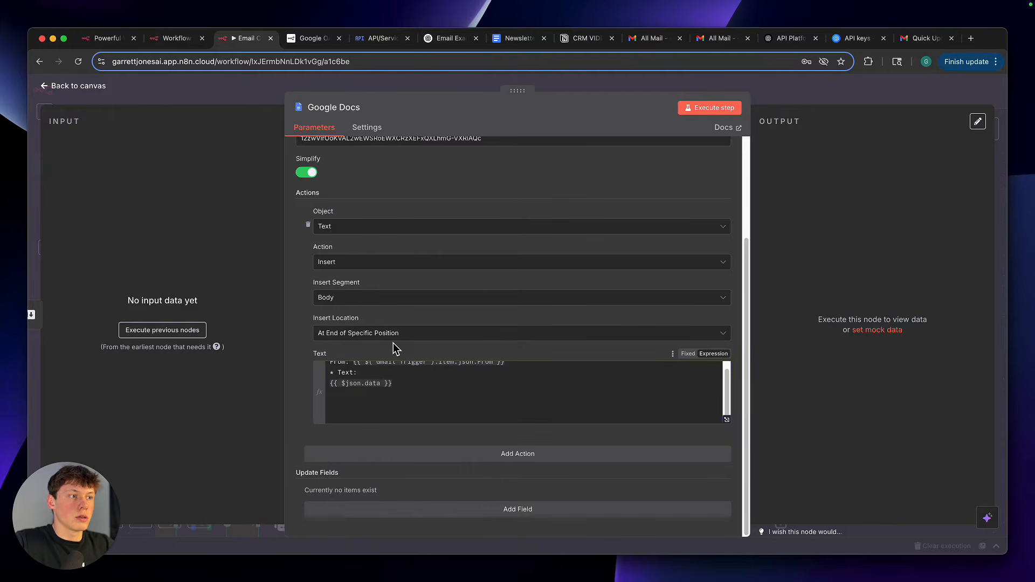
click(519, 39)
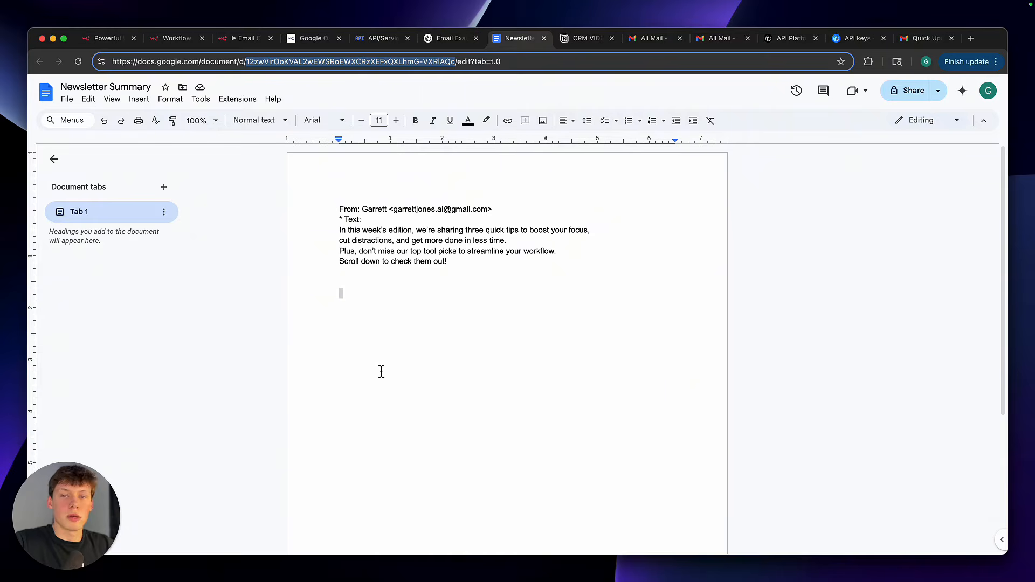
Return to the n8n workflow, close the Google Docs node, and examine the Internal branch with its Gmail2 and Slack1 nodes
click(253, 40)
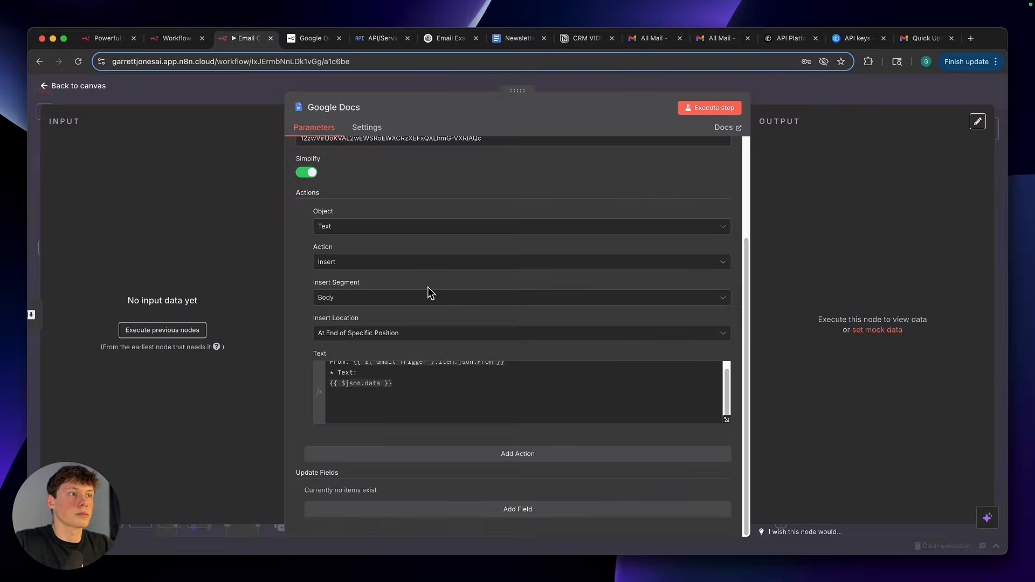
key(Escape)
scroll(744, 376, down, 1)
scroll(743, 373, up, 3)
scroll(743, 374, left, 2)
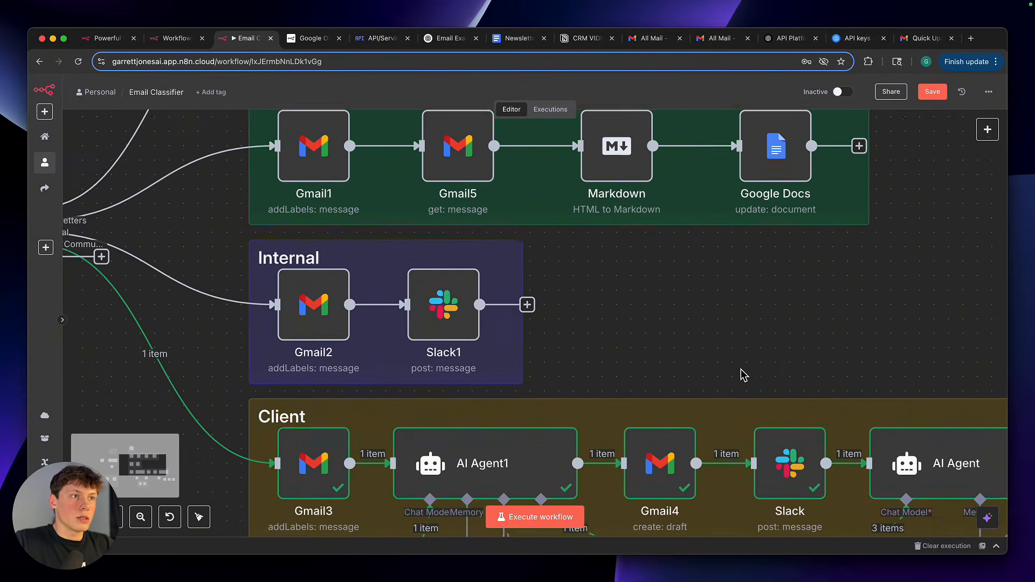
drag(243, 238, 585, 407)
click(585, 407)
click(585, 376)
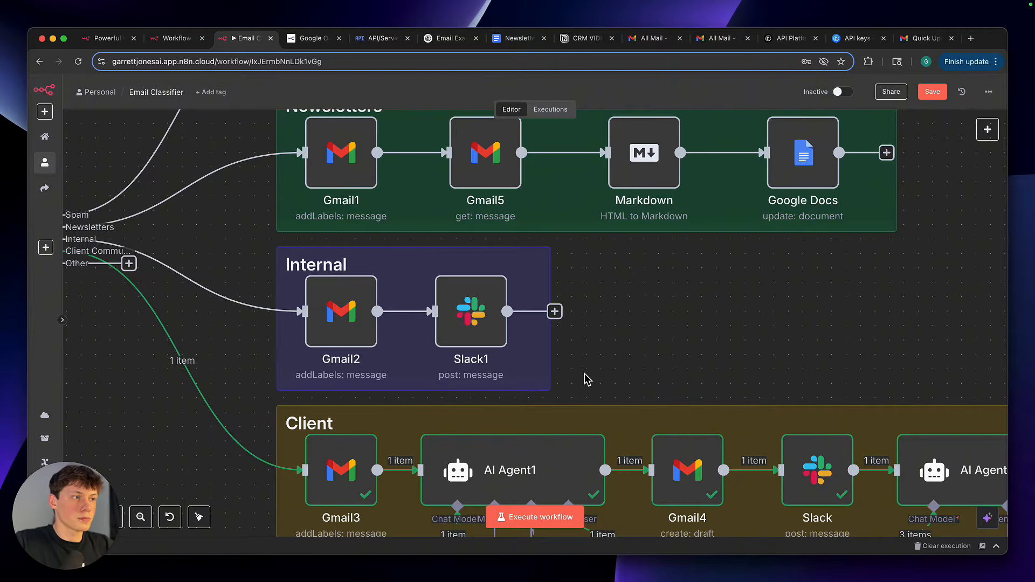
key(1)
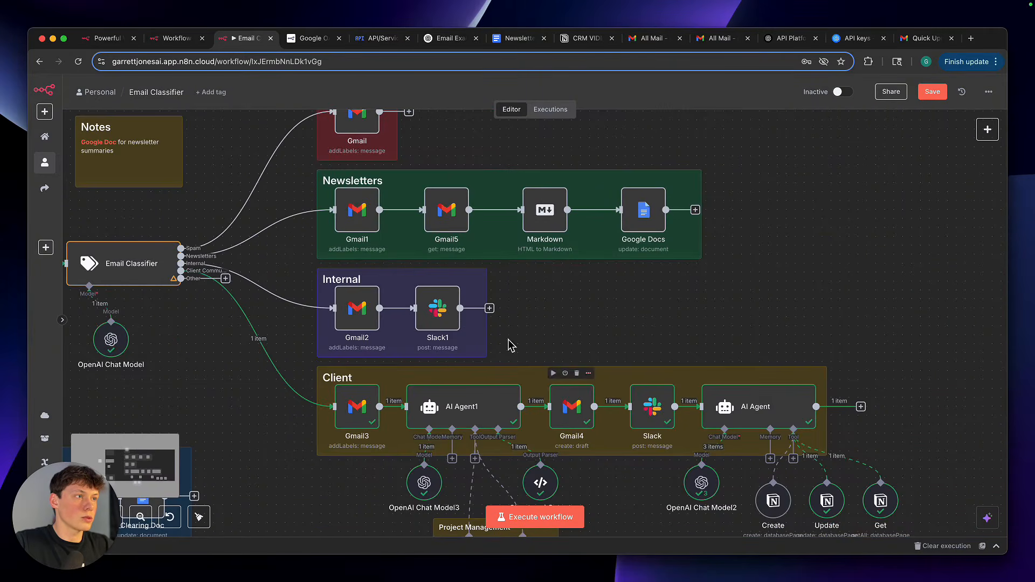
scroll(598, 412, up, 1)
scroll(598, 412, down, 3)
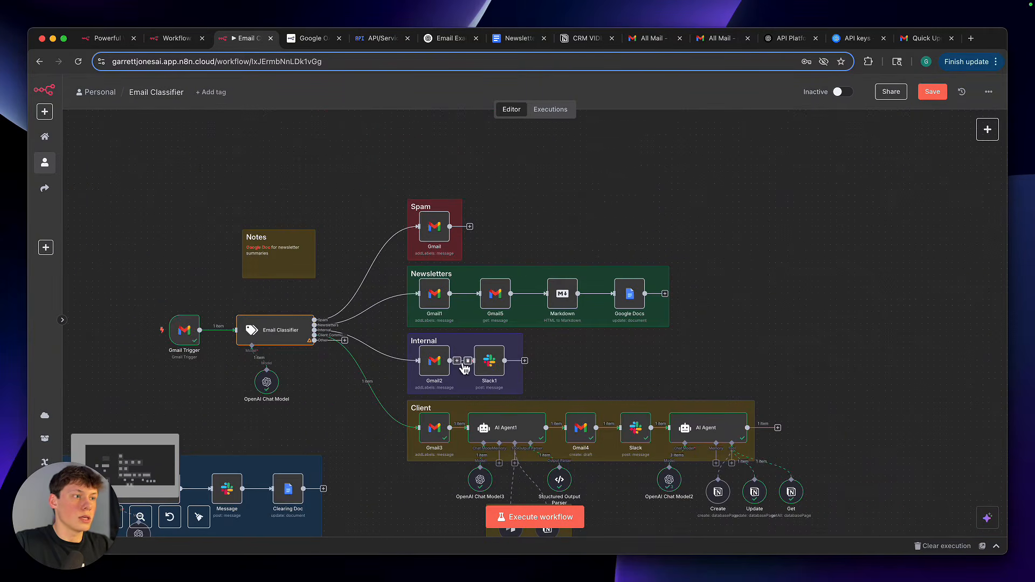
scroll(504, 379, up, 3)
scroll(503, 375, down, 3)
scroll(502, 374, left, 4)
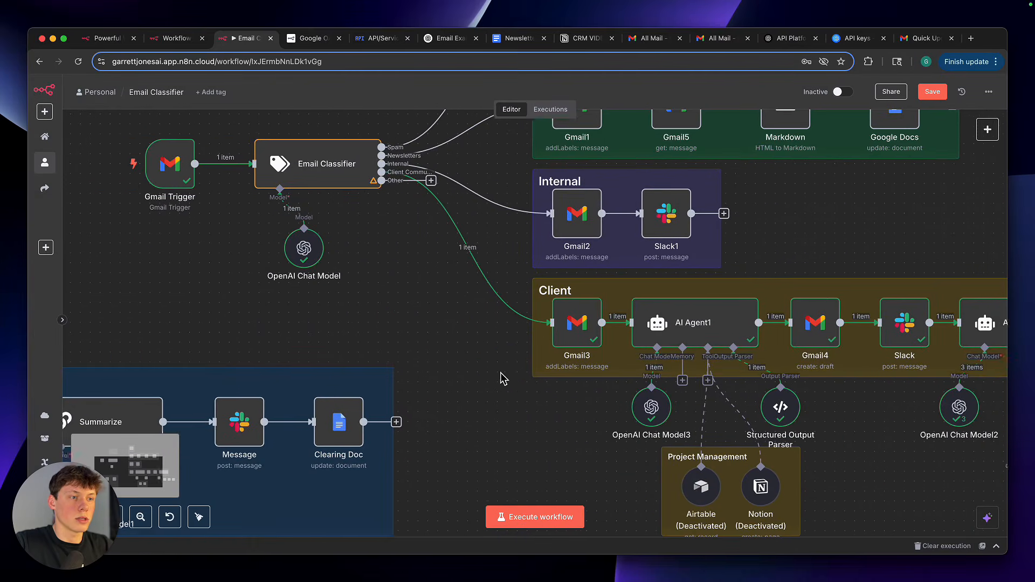
scroll(592, 344, down, 1)
scroll(598, 341, up, 4)
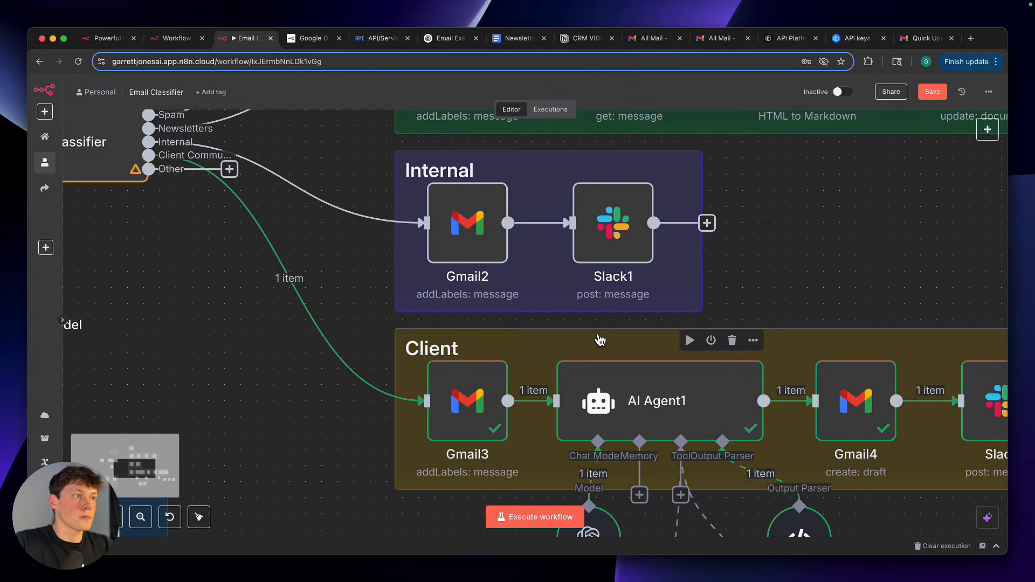
Start a new Slack credential from the Slack1 node and set it to connect using Access Token
double_click(629, 211)
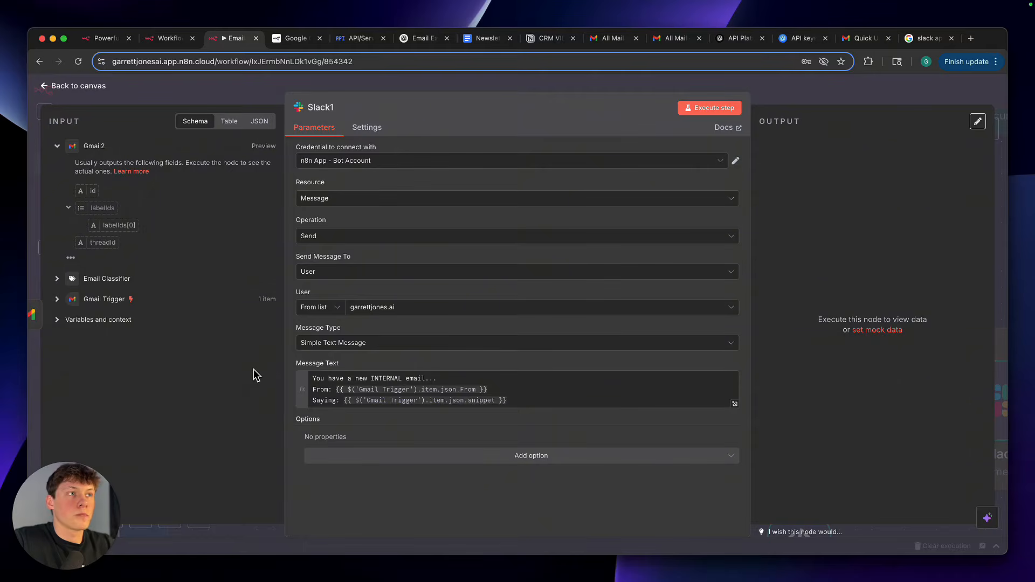
click(331, 165)
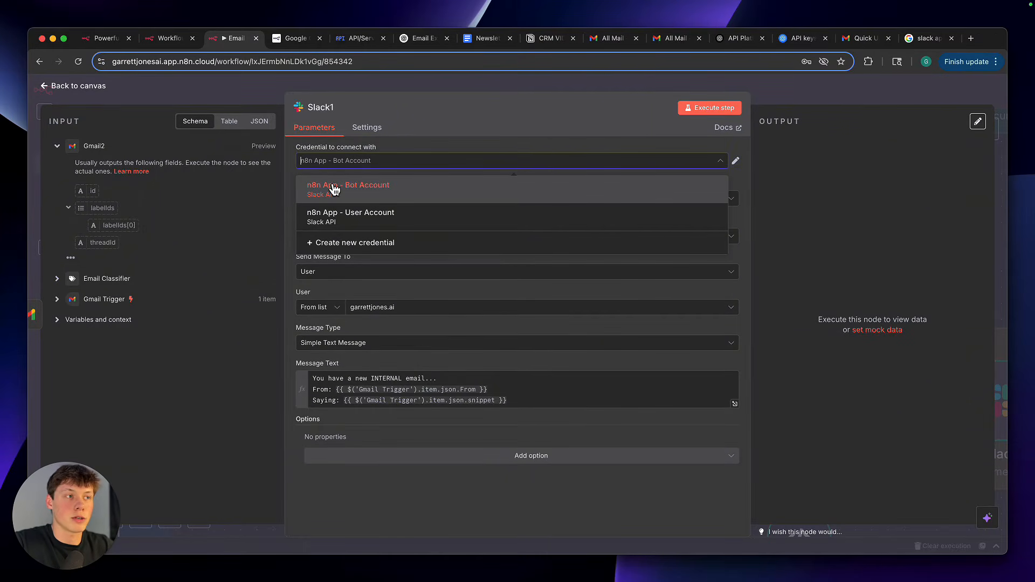
click(341, 245)
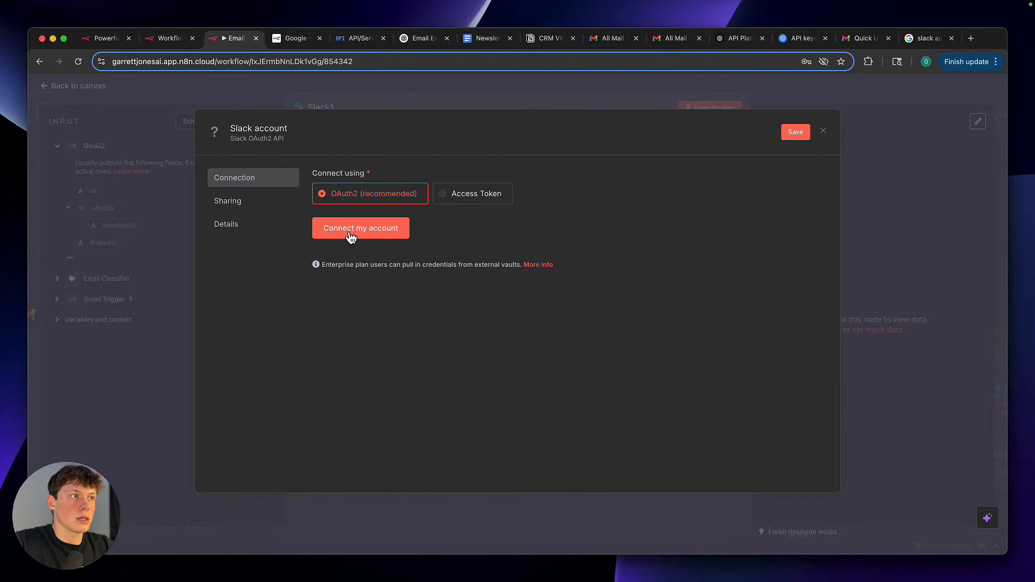
click(476, 205)
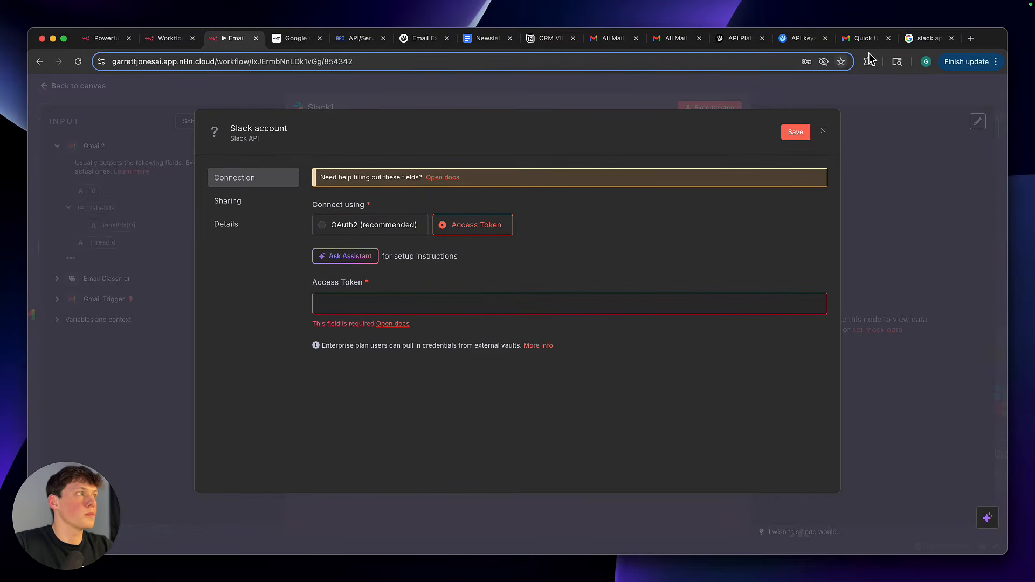
Open the Slack API site from the Google results for slack api and go to its Your Apps page
click(923, 38)
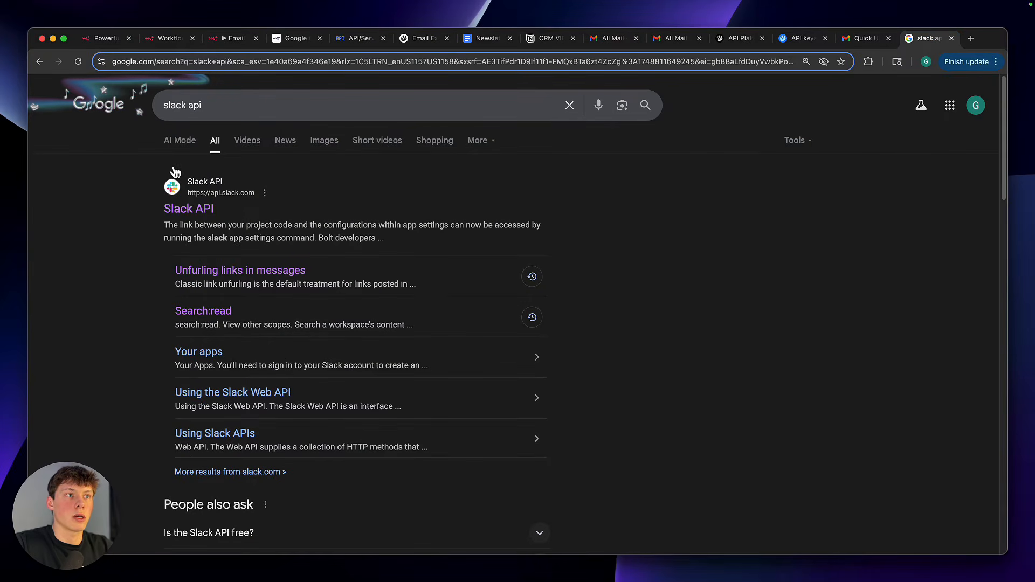
scroll(132, 281, down, 4)
scroll(162, 243, up, 4)
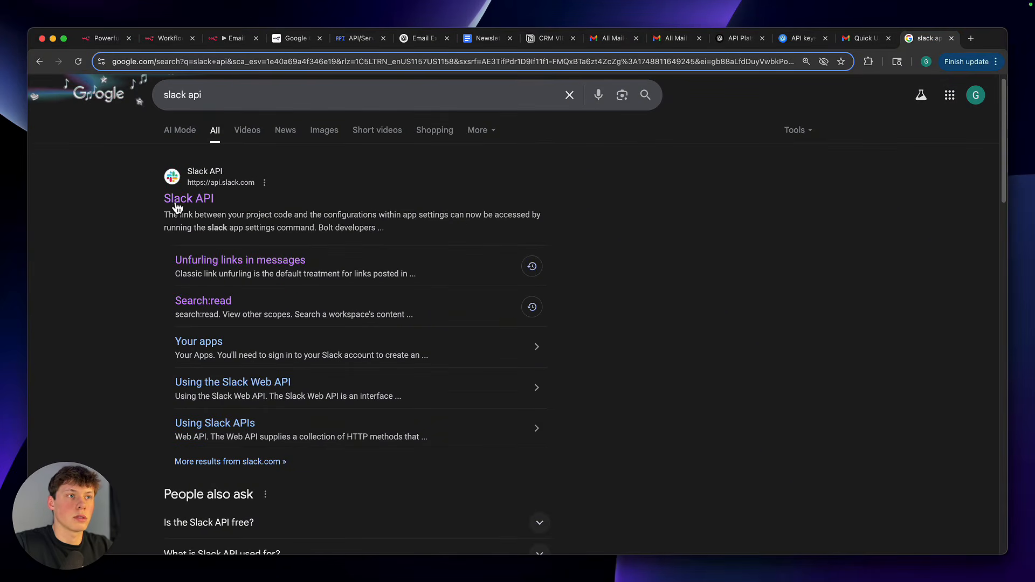
scroll(117, 305, down, 6)
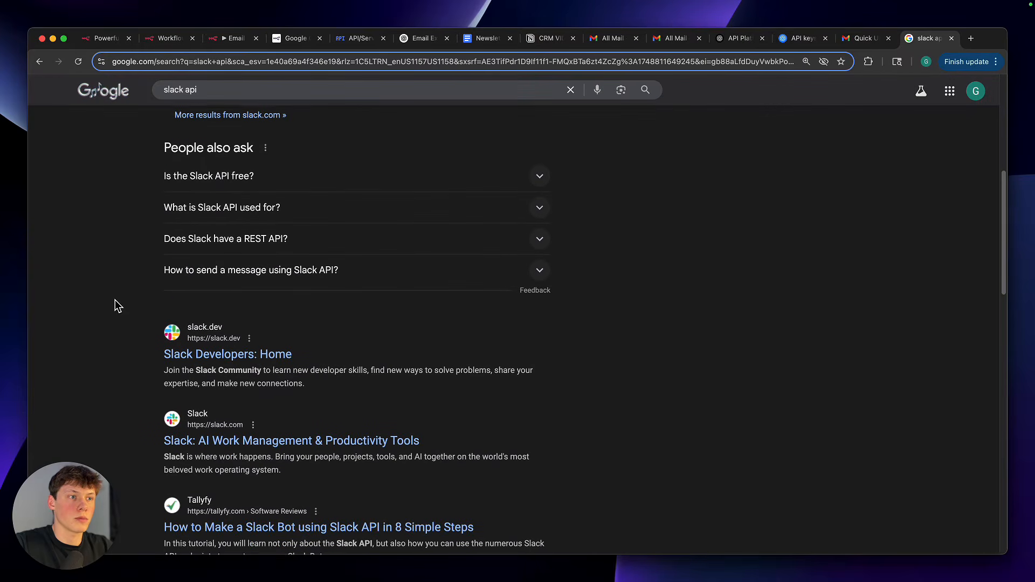
scroll(118, 305, up, 6)
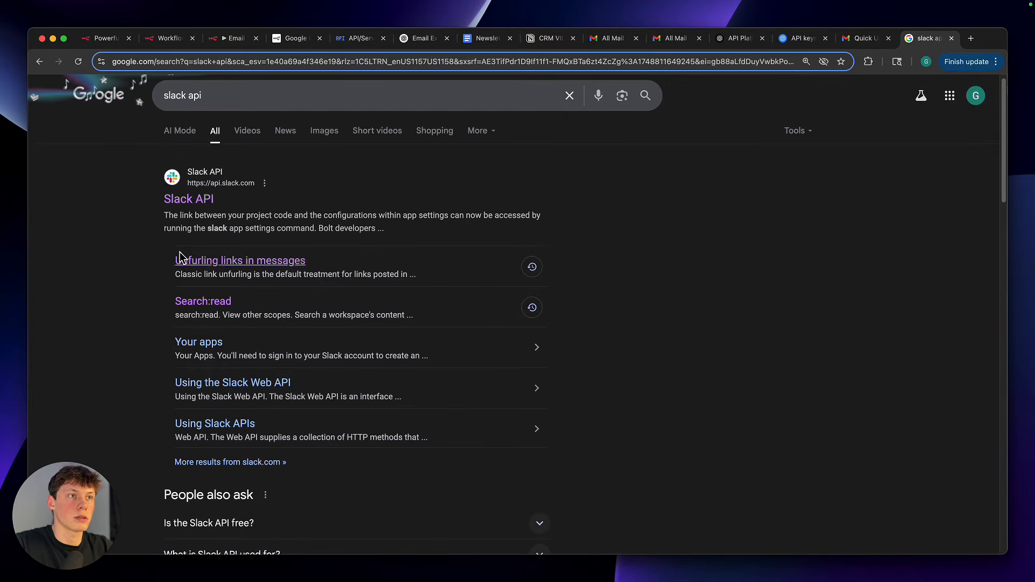
click(185, 205)
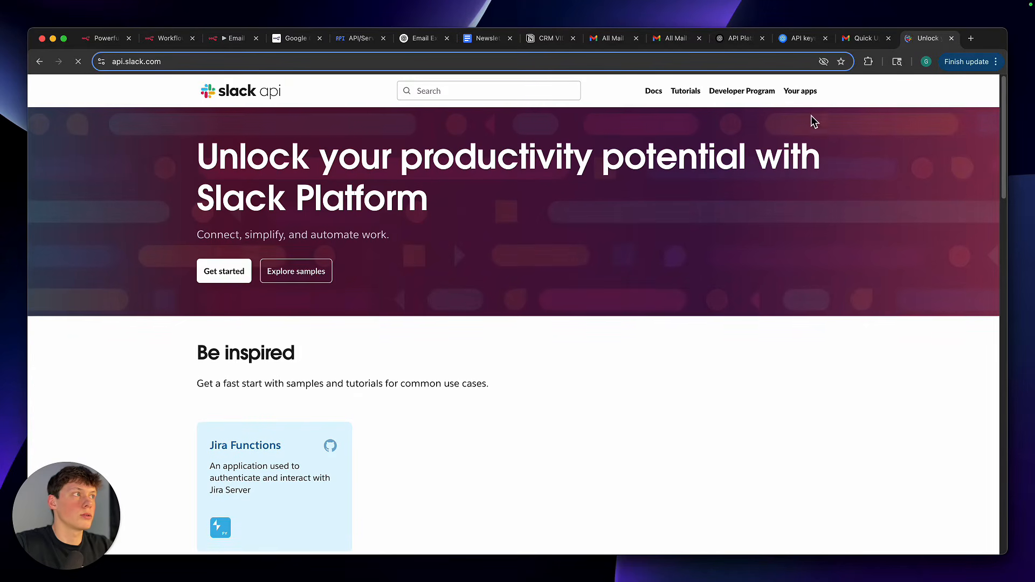
click(813, 96)
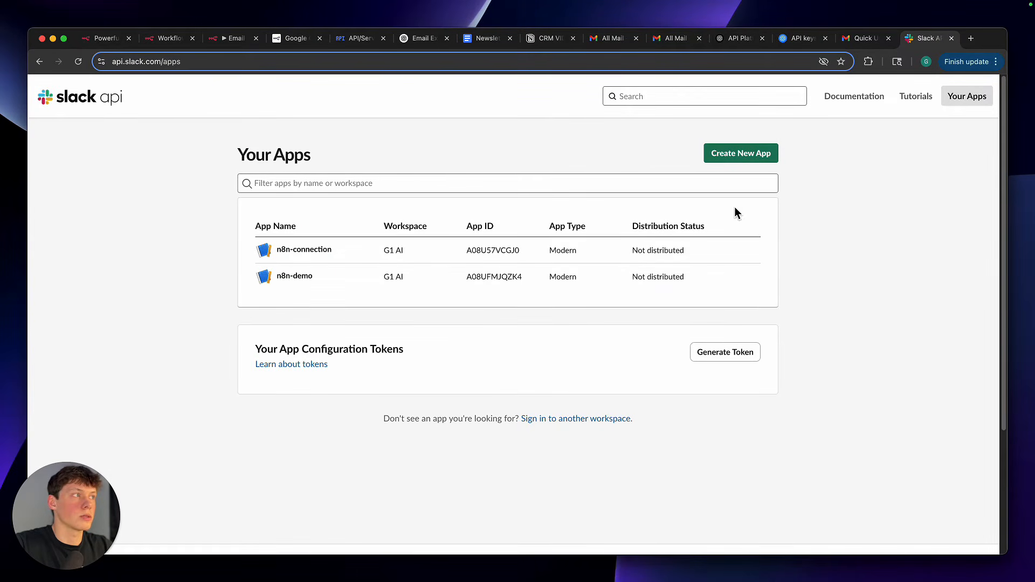
Start creating a new Slack app from scratch and name it n8n-demo2
click(757, 155)
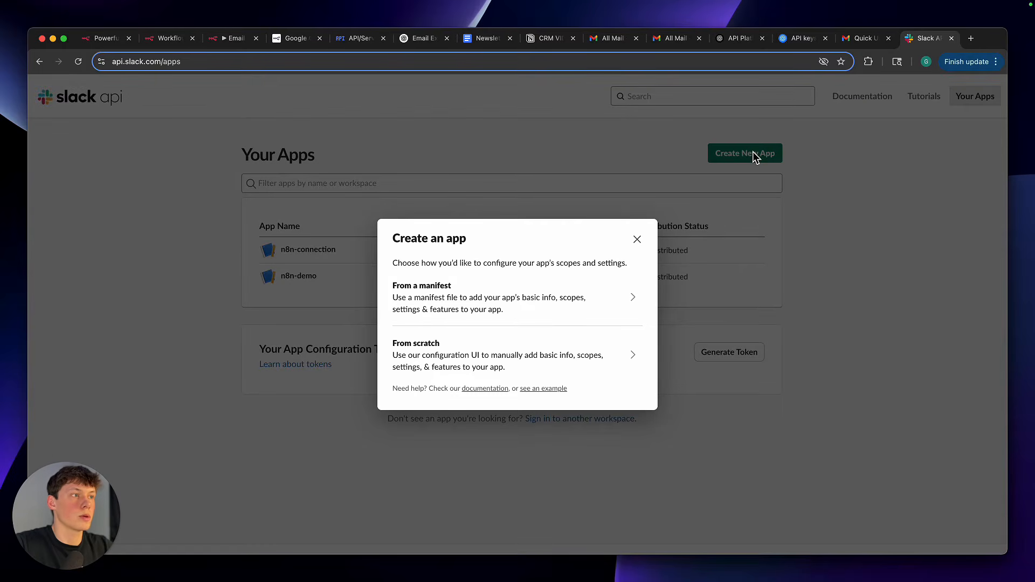
click(458, 358)
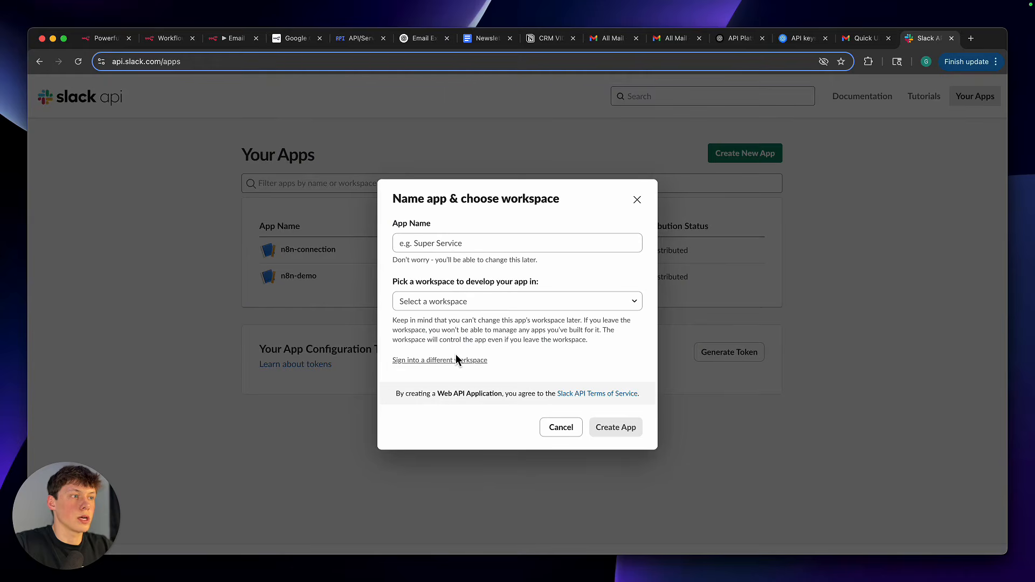
click(460, 246)
text(n)
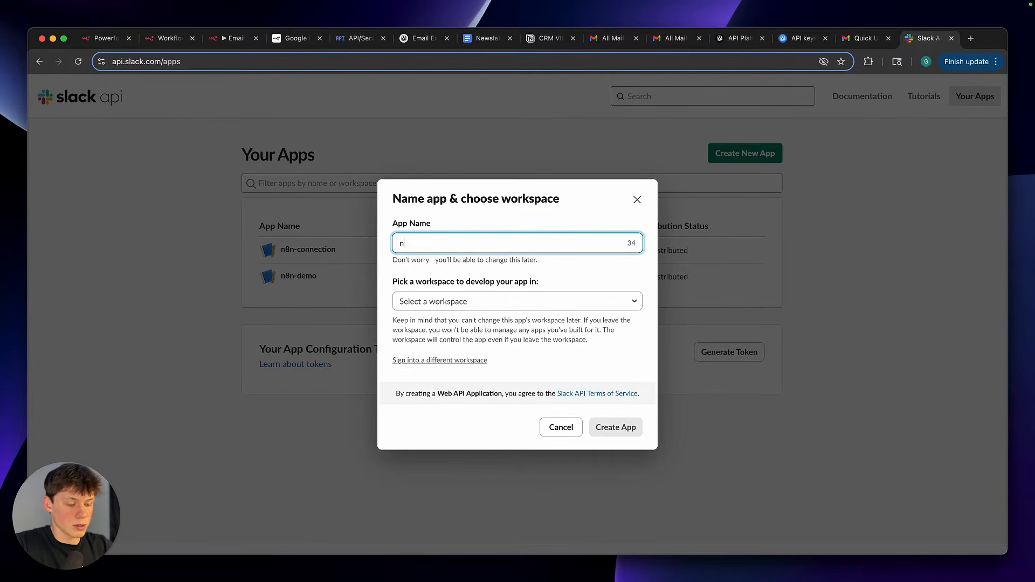
text(8n-cd)
key(BackSpace)
text(cdmo)
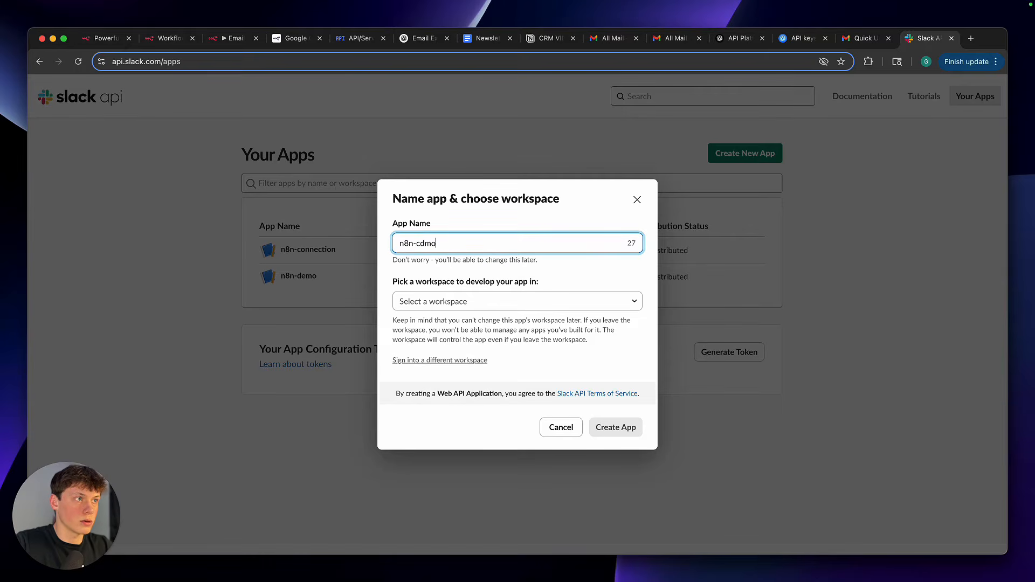
key(BackSpace)
key(BackSpace)
key(BackSpace)
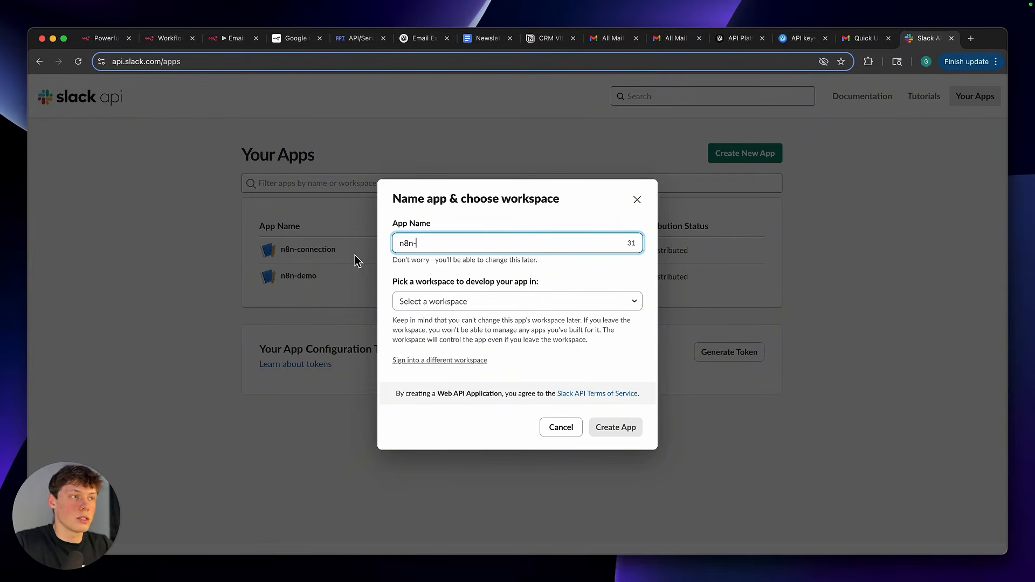
text(demo2)
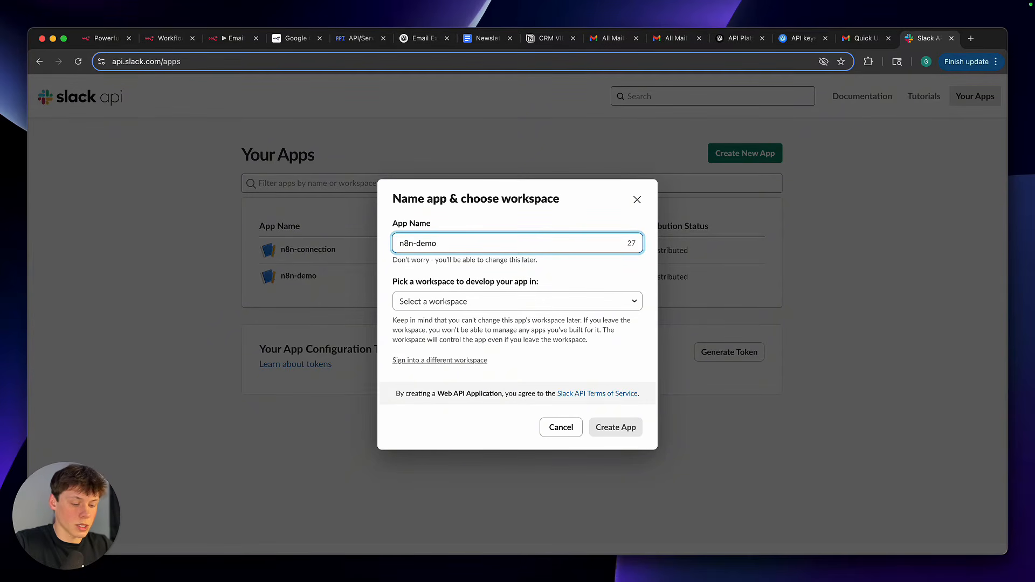
Choose G1 AI as the app's development workspace and create the app
click(449, 297)
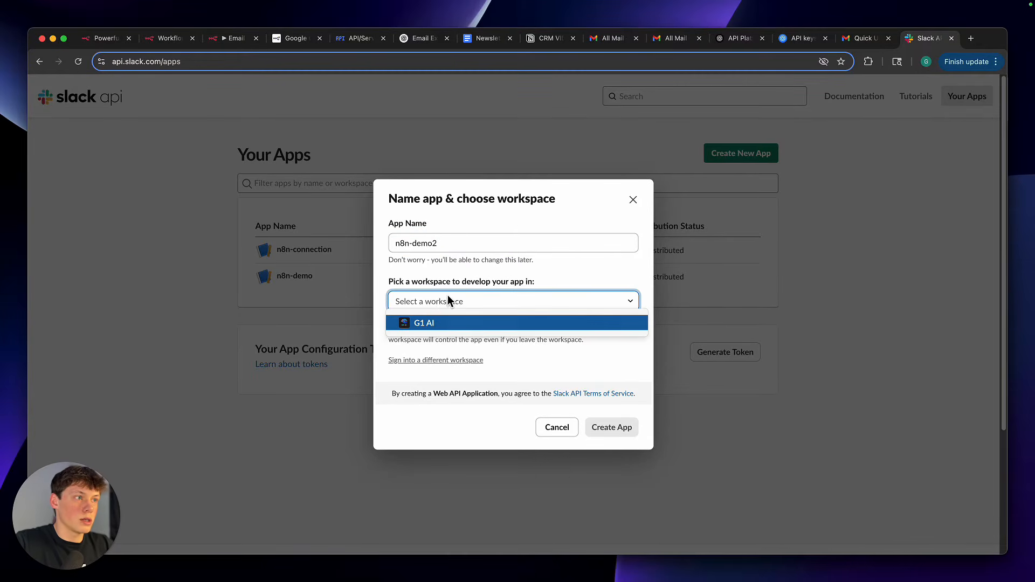
click(458, 323)
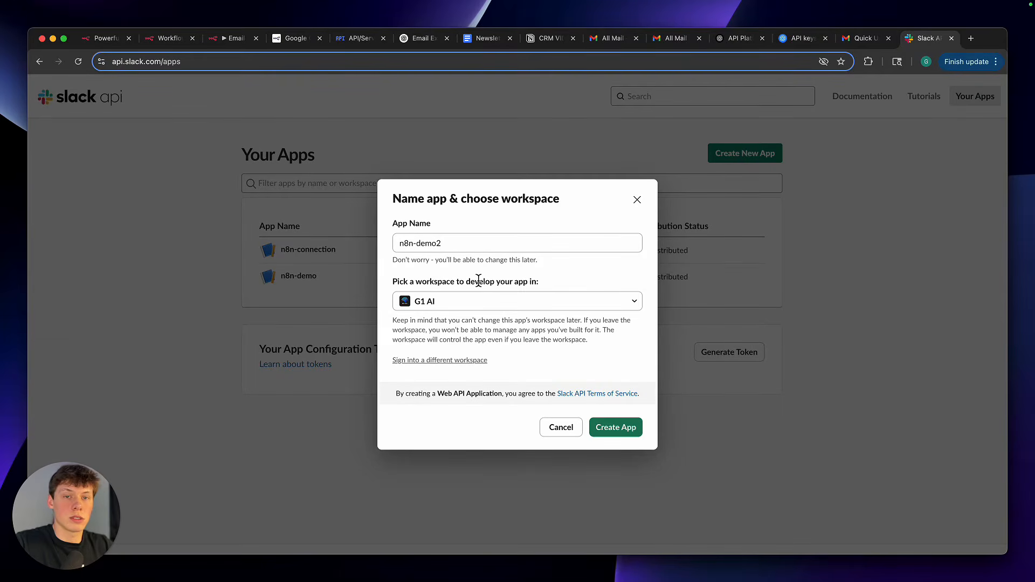
click(611, 427)
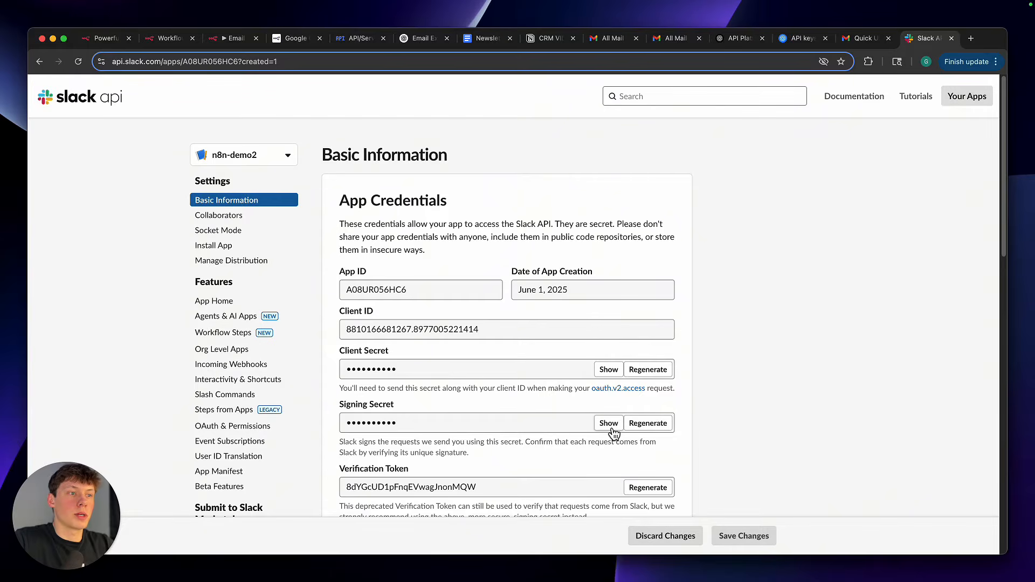
Open the n8n-demo2 app's OAuth & Permissions page and go to its Scopes section
scroll(210, 370, down, 2)
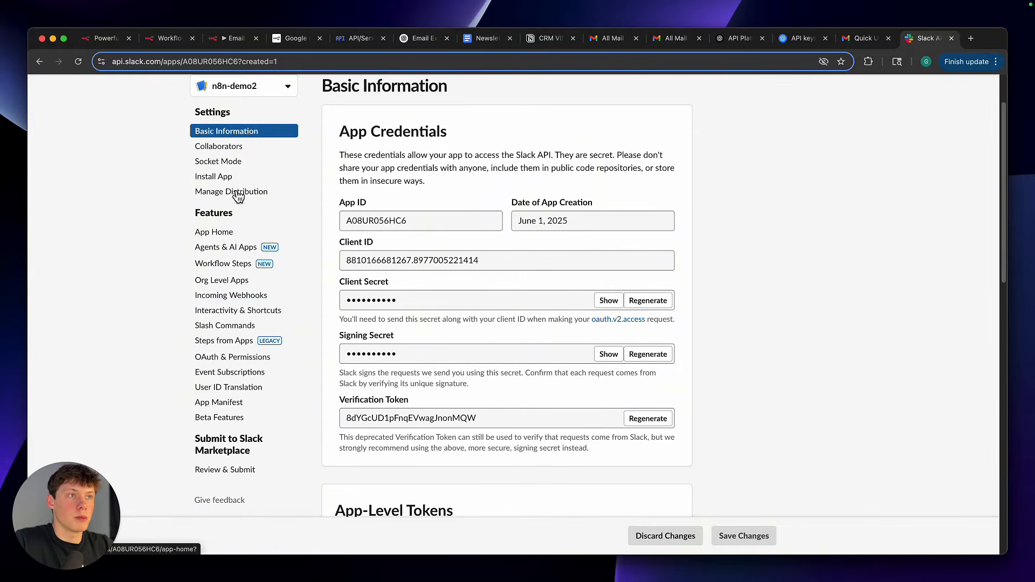
scroll(227, 377, down, 2)
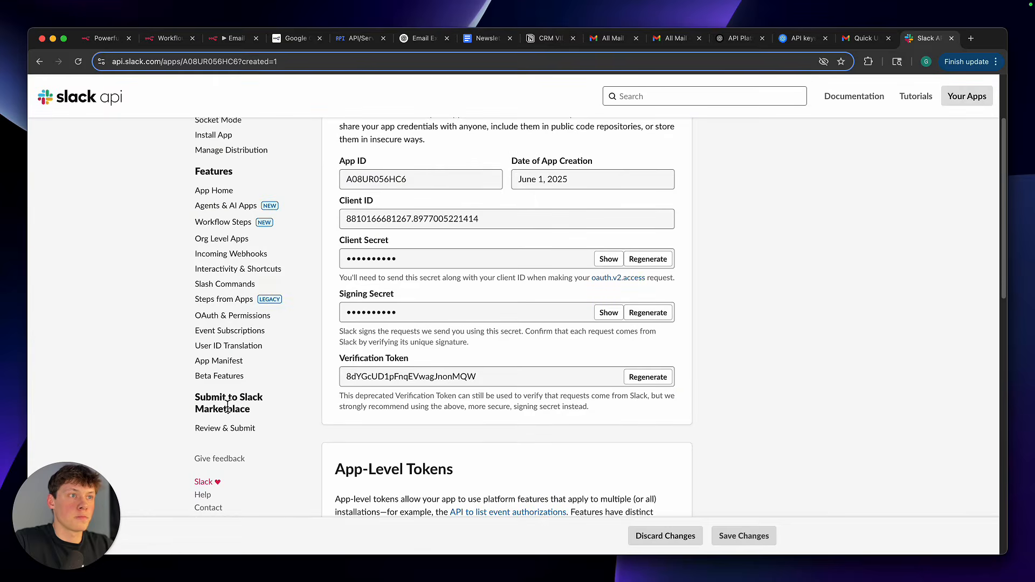
click(227, 322)
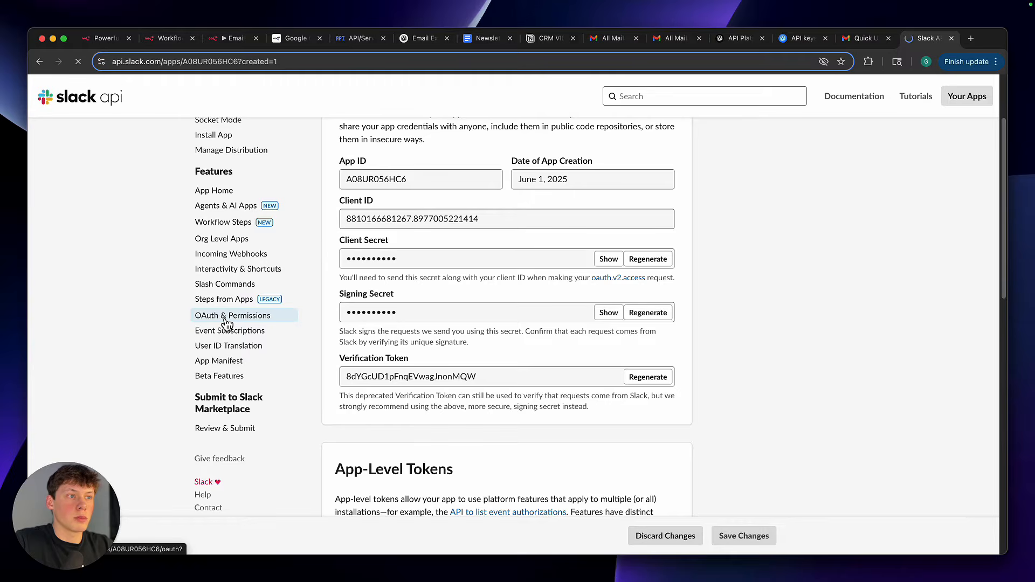
scroll(312, 398, down, 10)
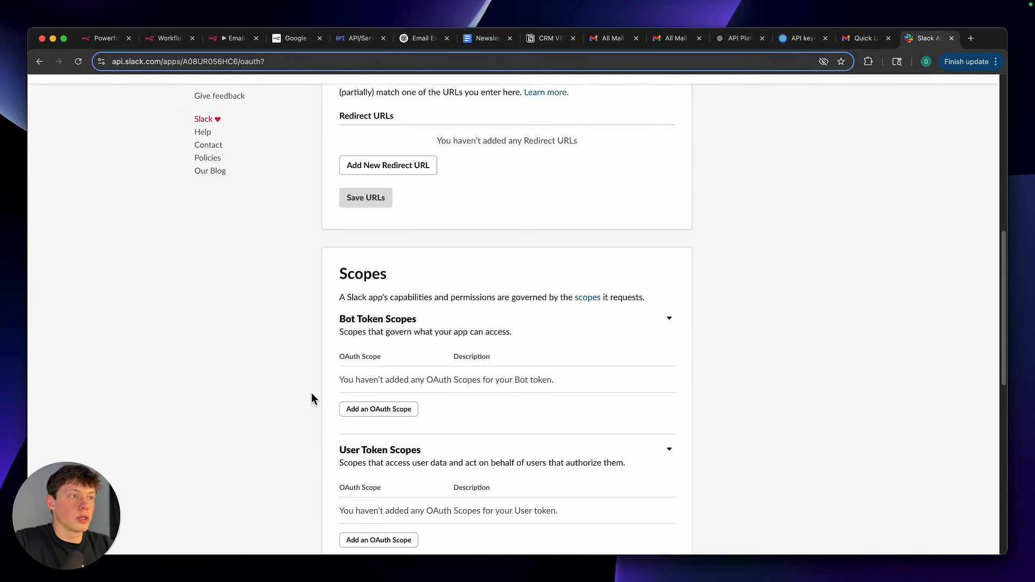
scroll(312, 398, down, 2)
scroll(339, 373, down, 2)
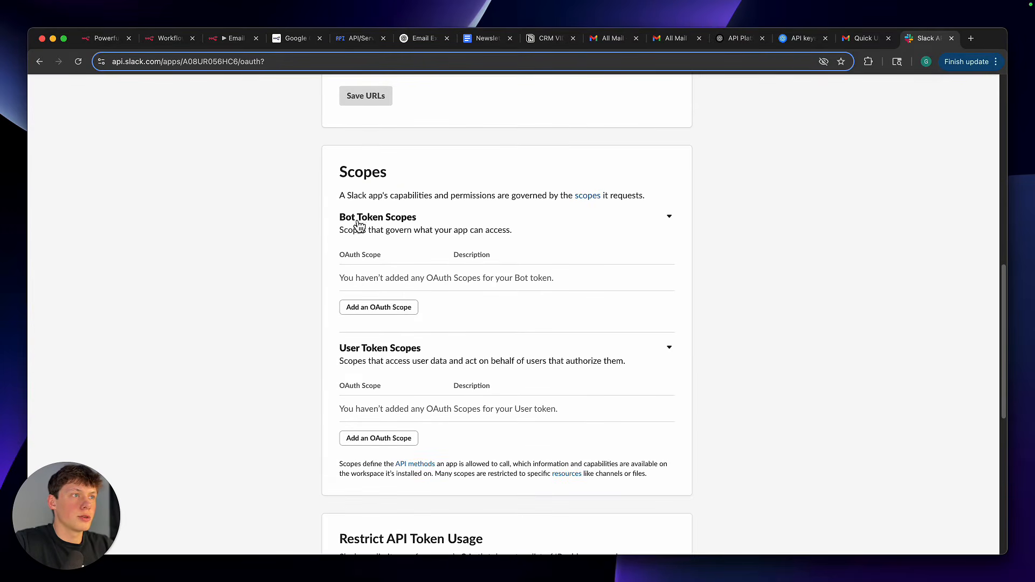
Compare the Bot Token Scopes and User Token Scopes sections, and switch to Slack to view the n8n-connection app's messages
drag(341, 218, 428, 227)
click(428, 226)
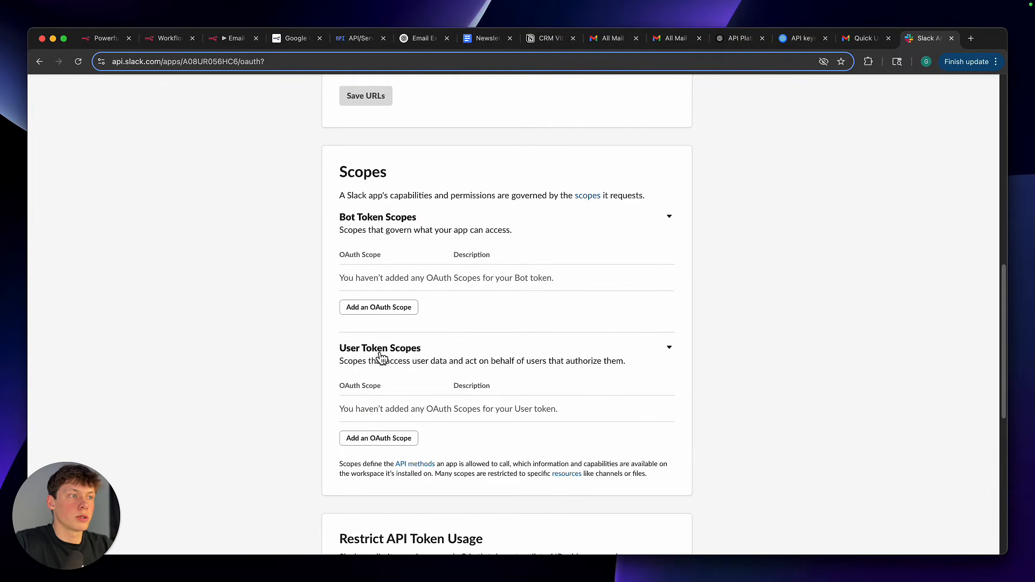
scroll(316, 354, down, 1)
scroll(316, 355, up, 1)
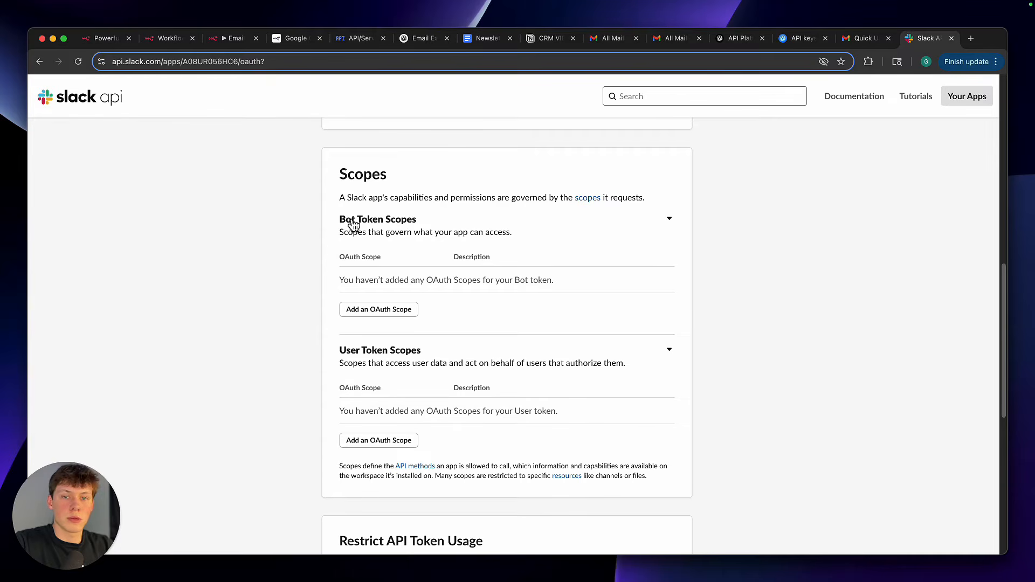
key(super+Tab)
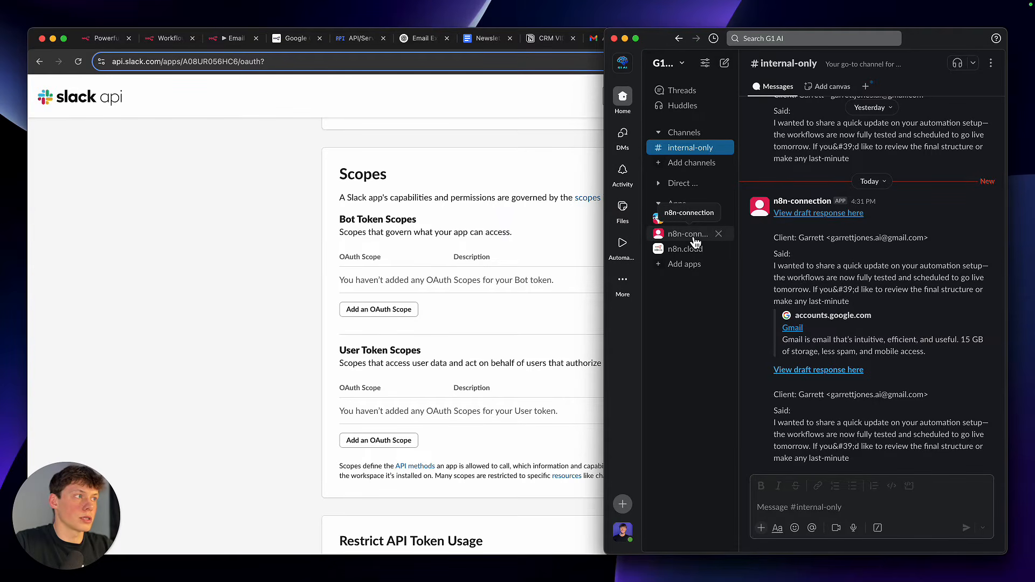
click(690, 235)
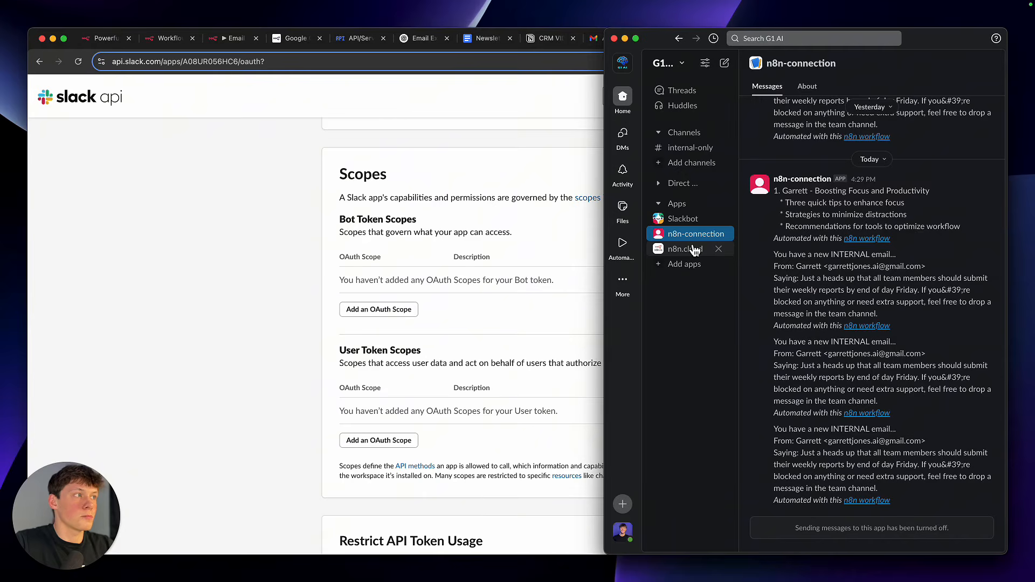
Review the messages in the n8n-connection app's conversation and in the internal-only channel
scroll(835, 242, up, 2)
mouse_move(836, 237)
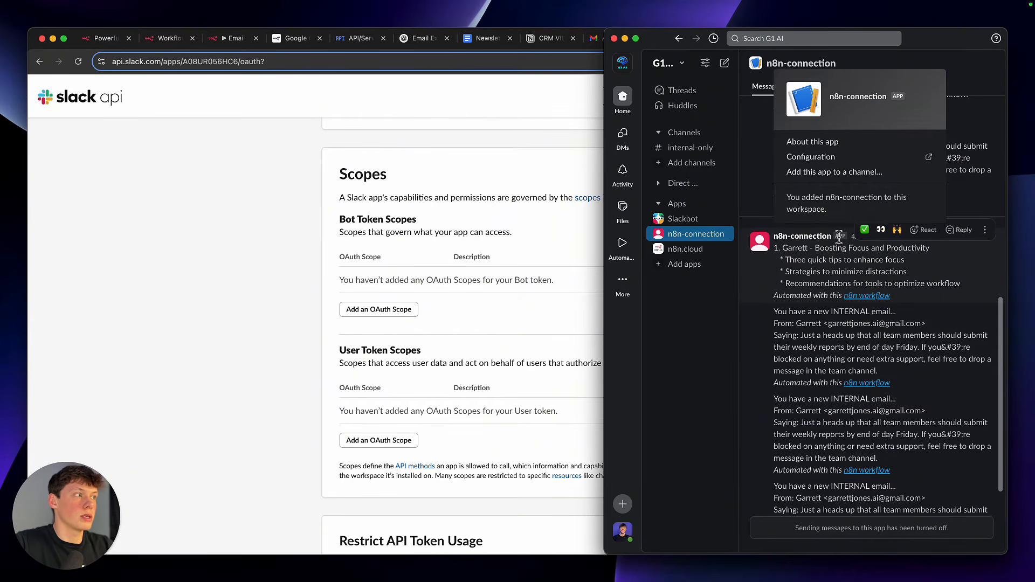
scroll(829, 280, down, 2)
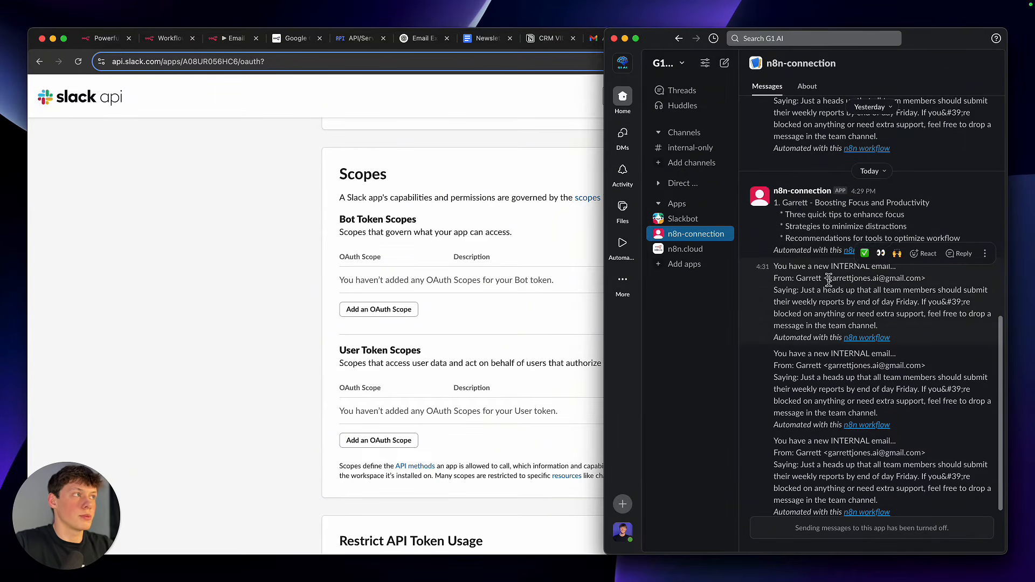
click(690, 148)
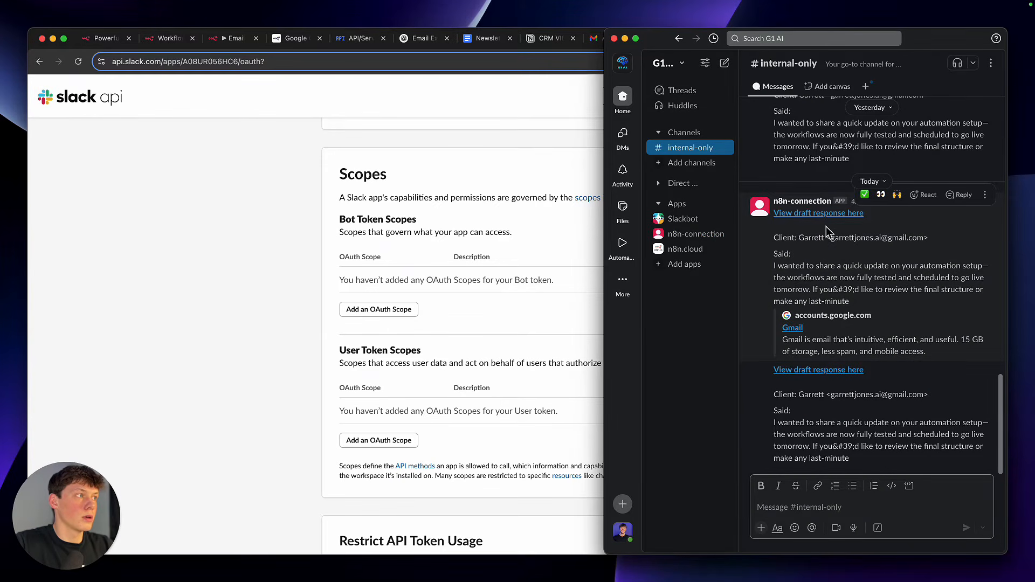
click(804, 204)
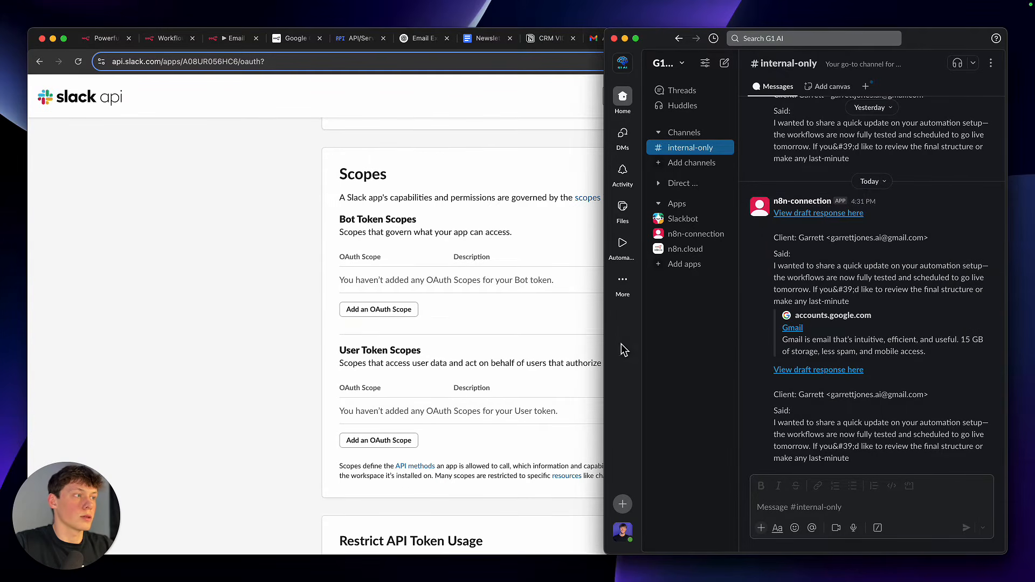
Switch back to the browser and add the users:read scope to the n8n-demo2 app's Bot Token Scopes
click(302, 343)
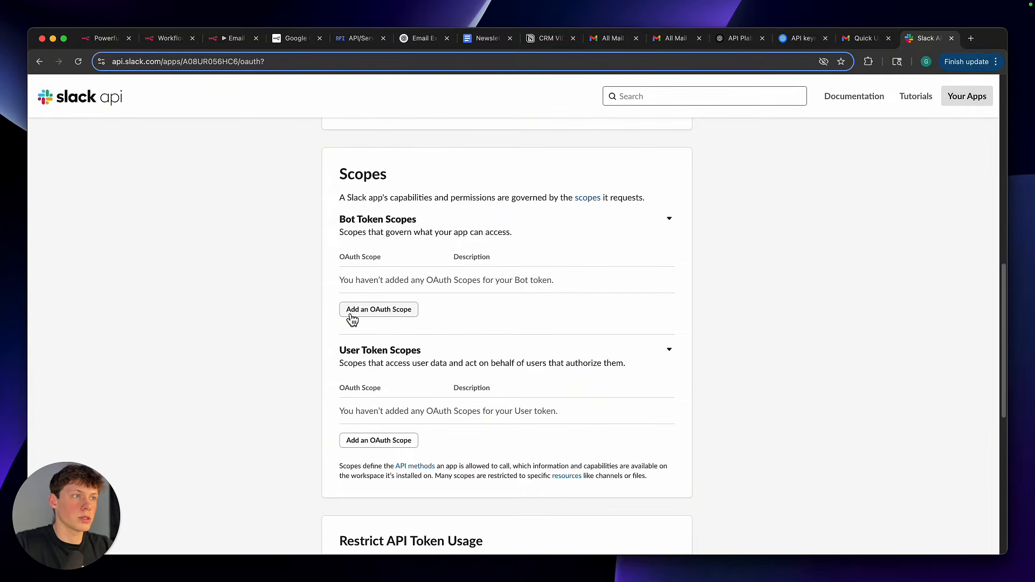
click(387, 318)
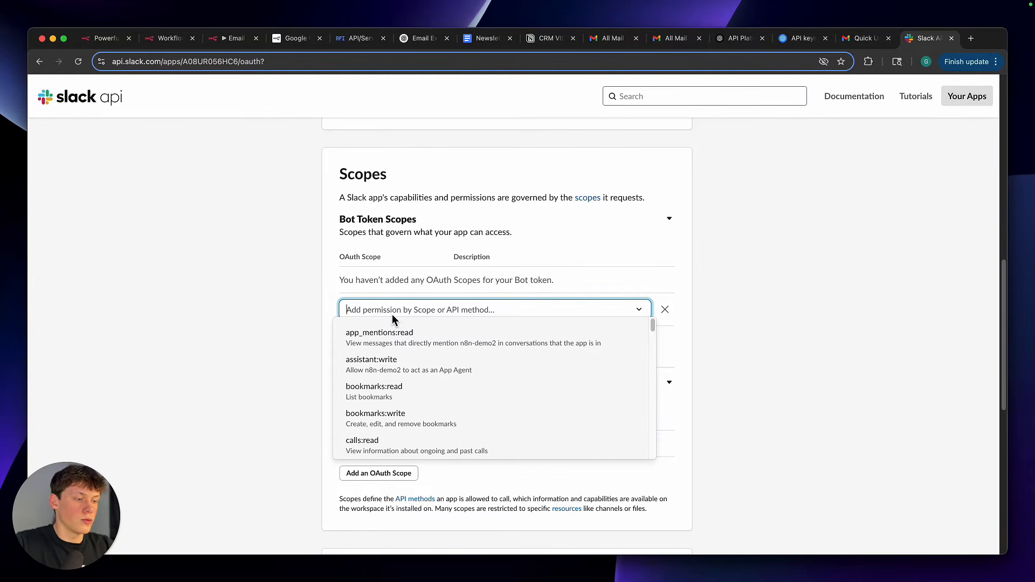
text(users)
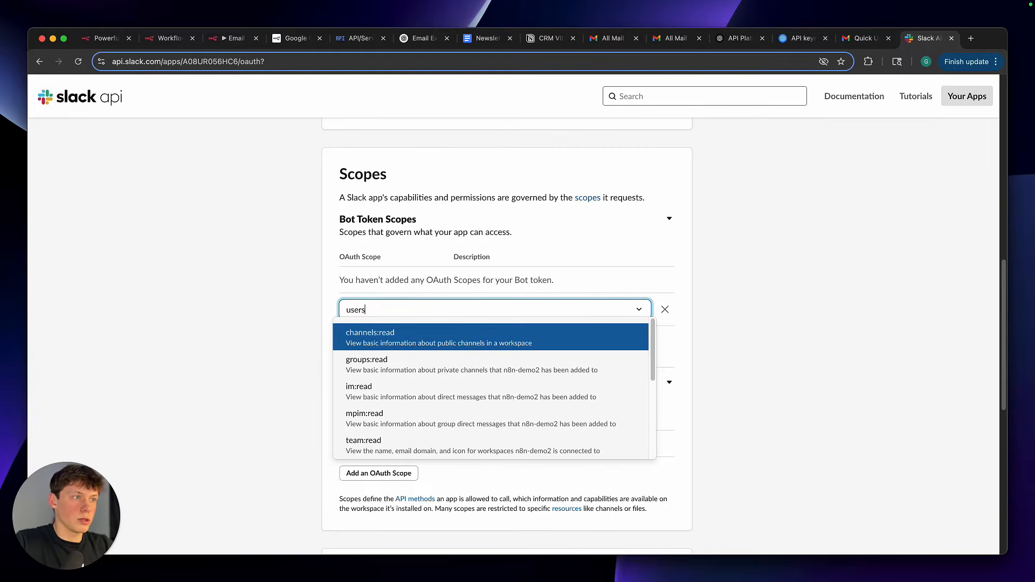
text(:read)
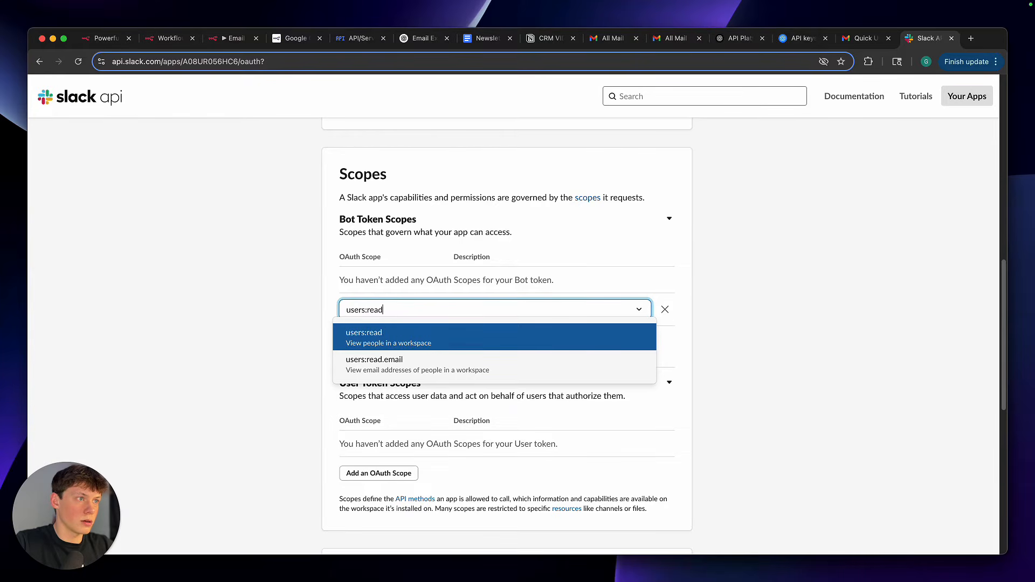
click(365, 340)
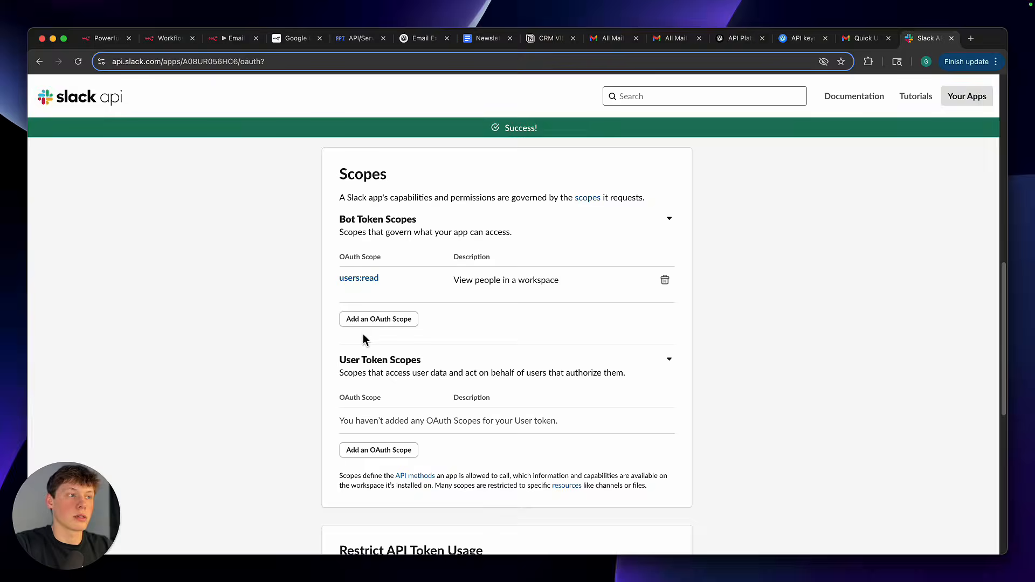
click(246, 318)
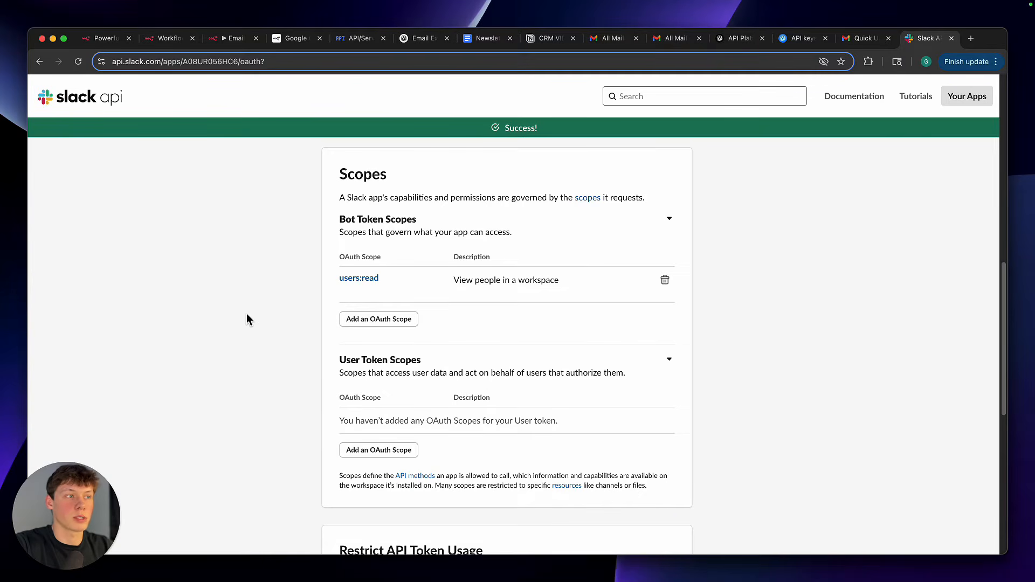
Add the chat:write scope to the Bot Token Scopes
click(388, 319)
text(chat)
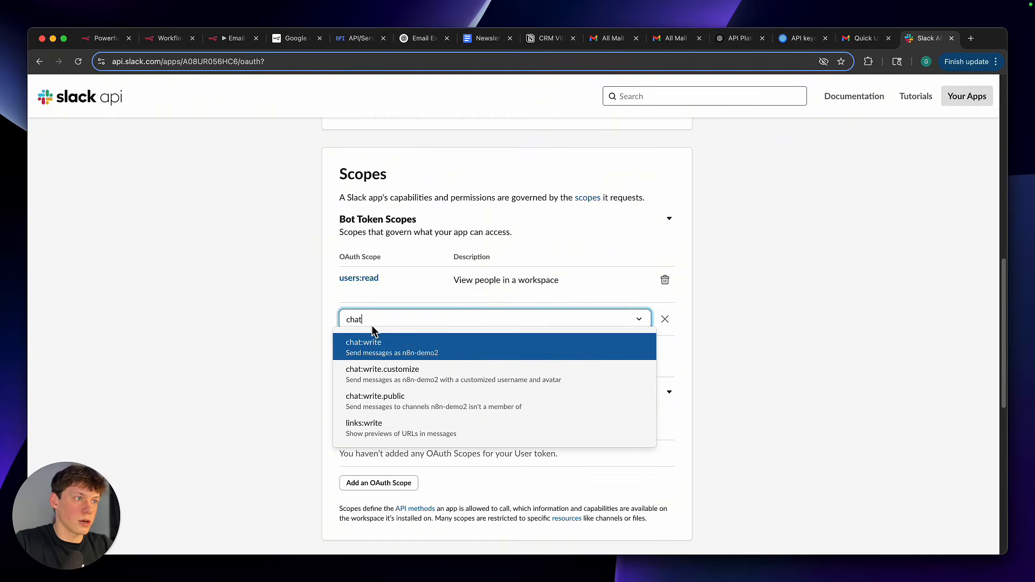
click(382, 345)
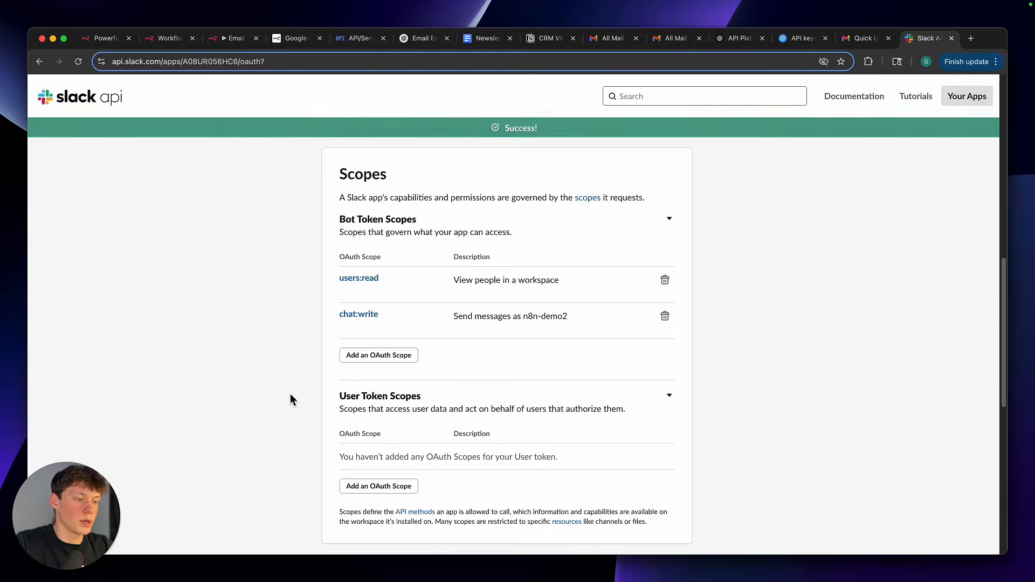
Add the channels:read scope to the Bot Token Scopes, checking the internal-only channel in Slack before confirming it
click(378, 353)
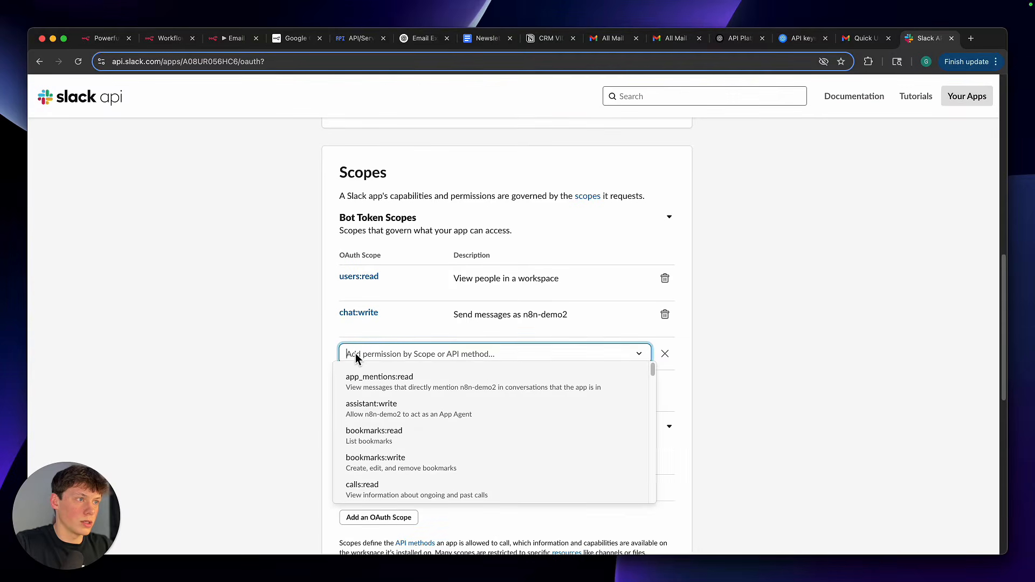
text(chann)
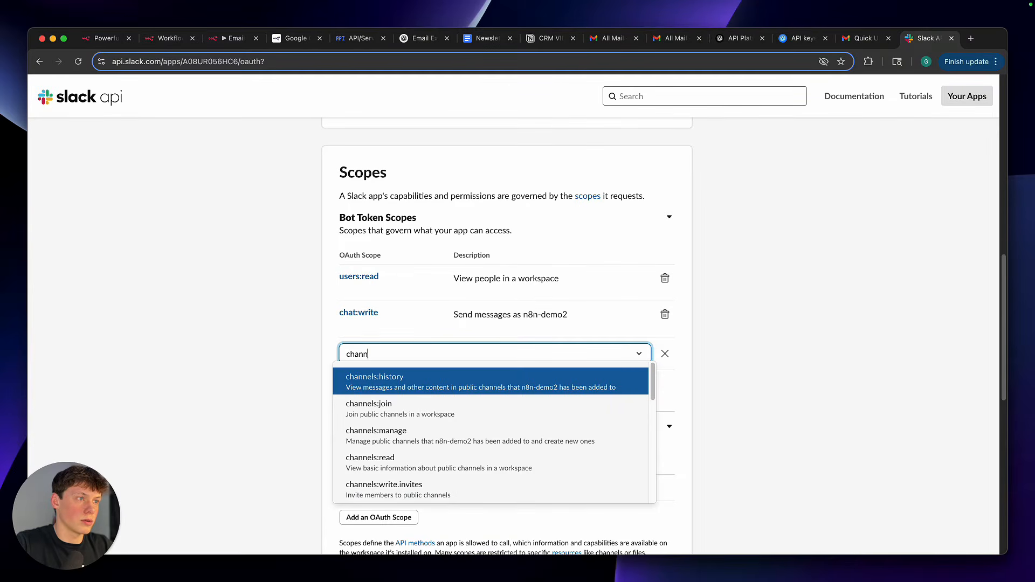
text(els:read)
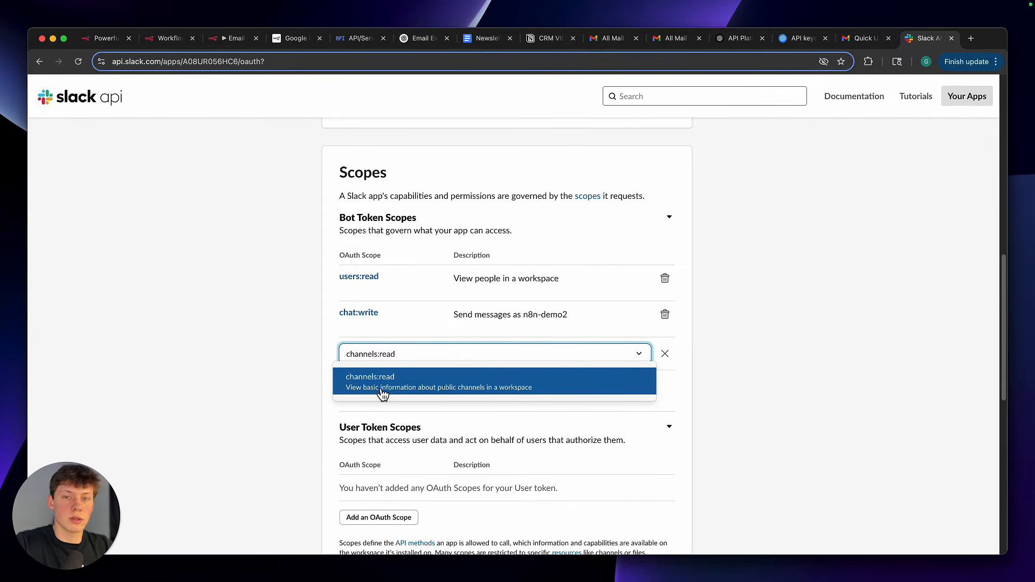
key(super+Tab)
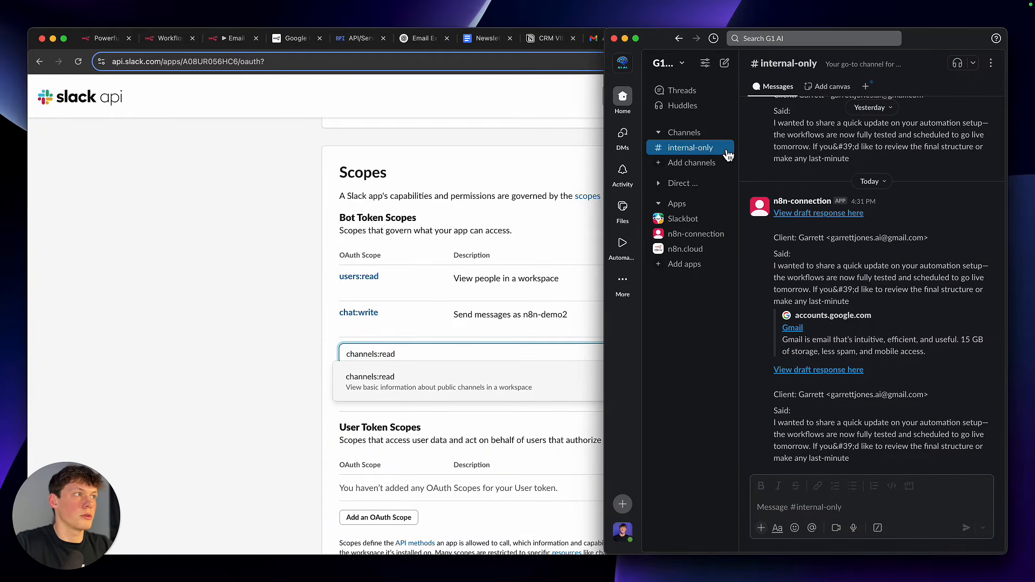
key(super+Tab)
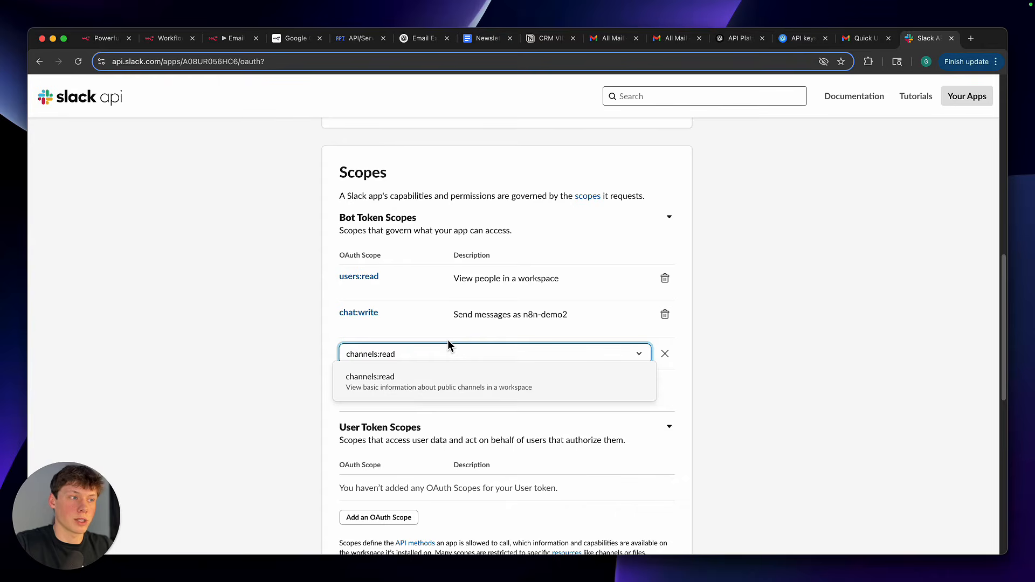
key(Return)
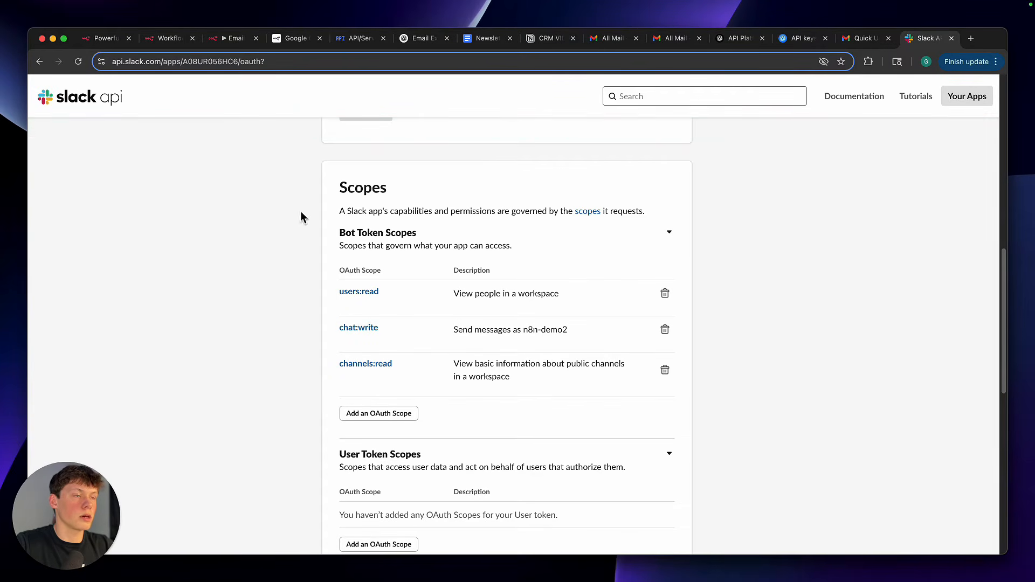
Install the n8n-demo2 app to the G1 AI workspace and allow its requested permissions
scroll(289, 218, down, 5)
scroll(289, 218, up, 7)
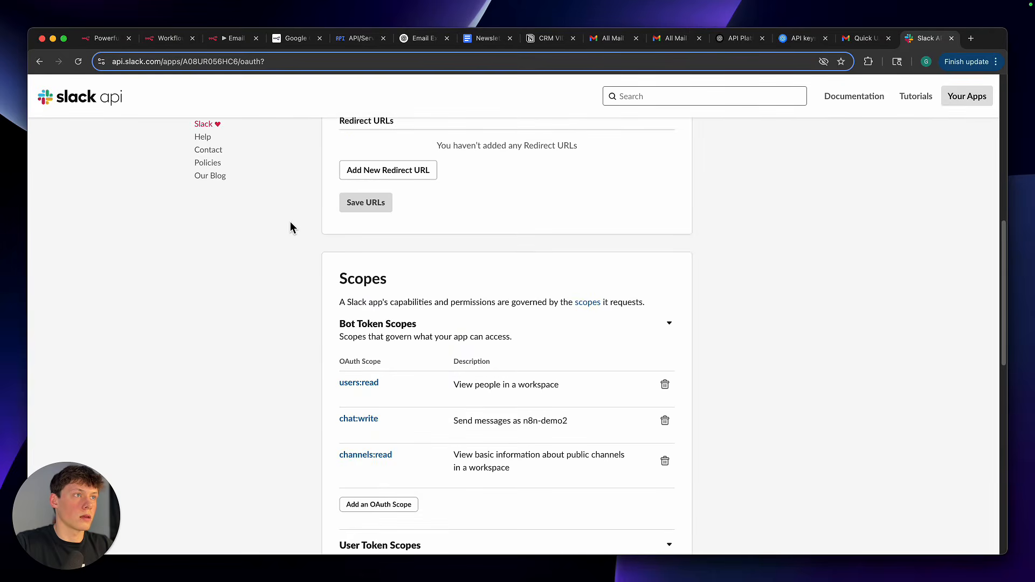
scroll(290, 226, up, 10)
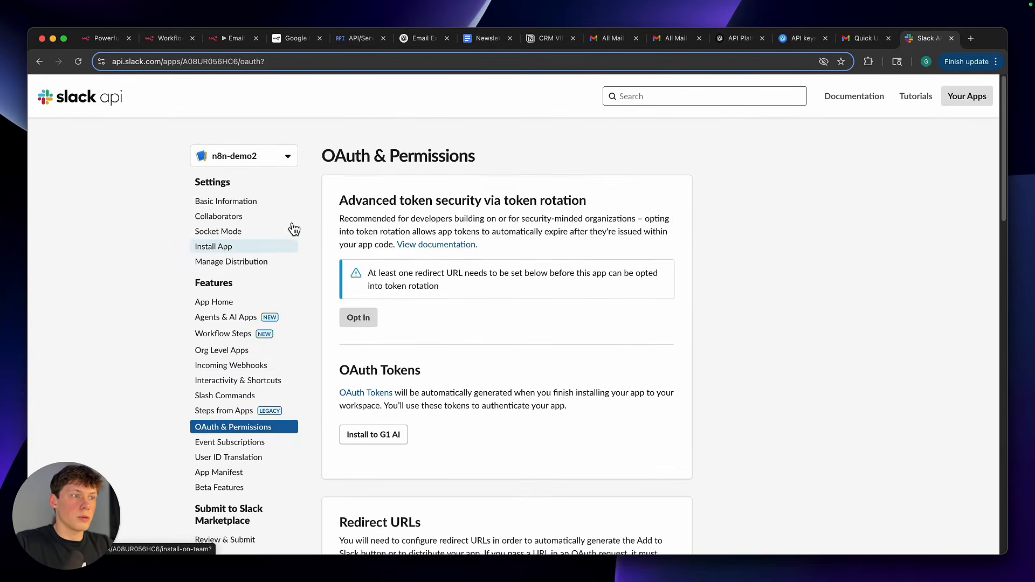
scroll(377, 410, down, 2)
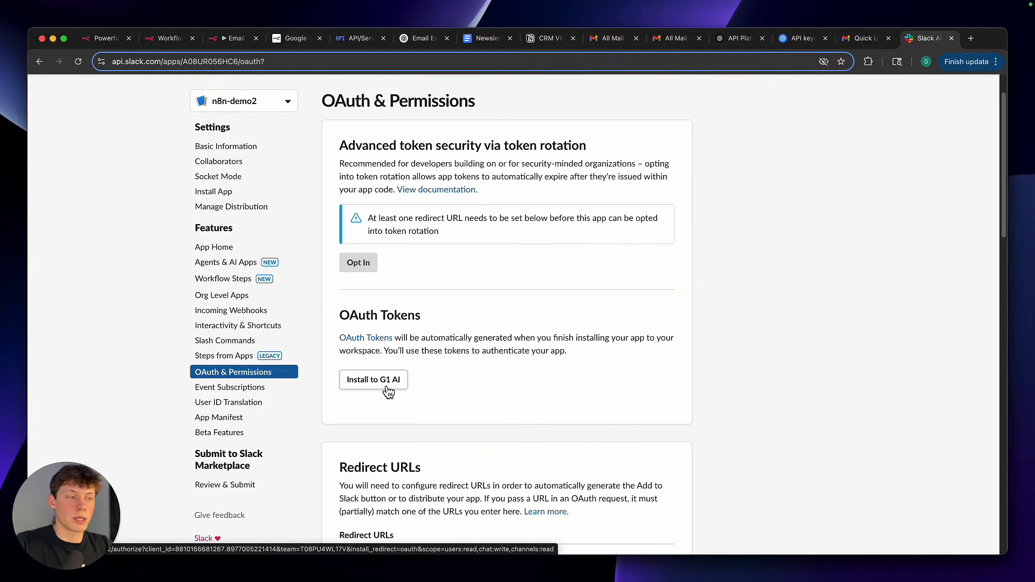
click(387, 390)
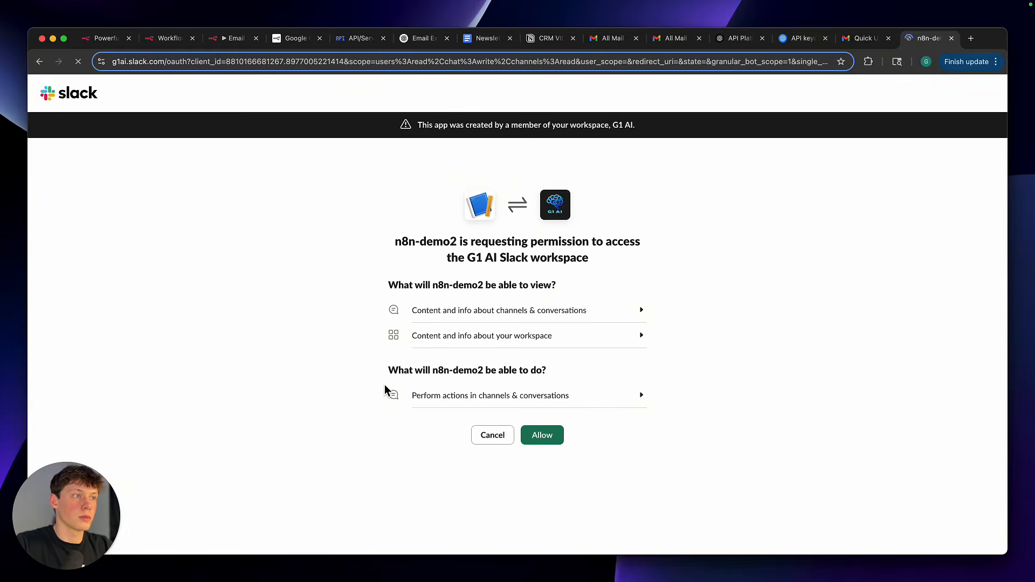
click(557, 442)
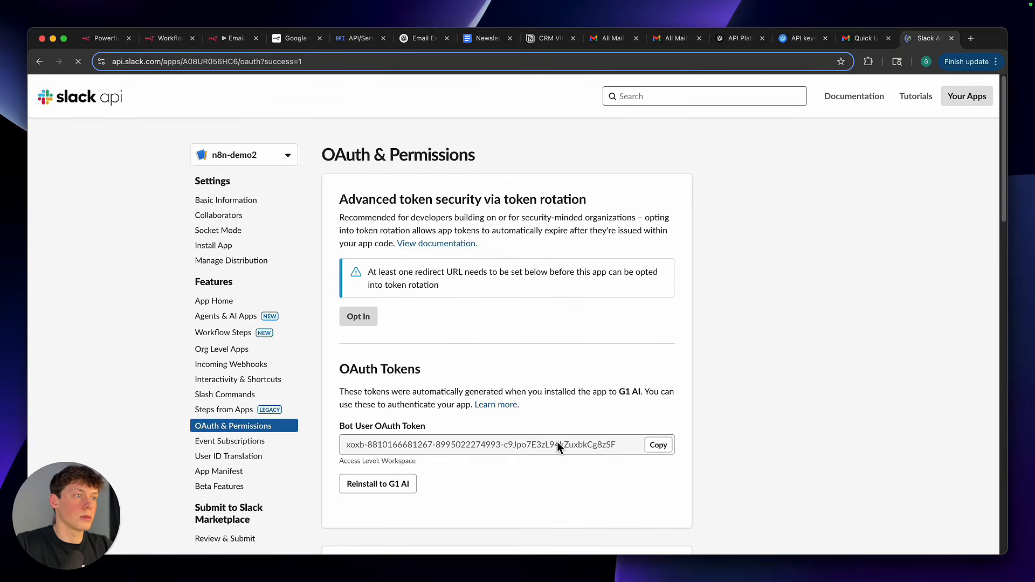
Copy the n8n-demo2 app's Bot User OAuth Token from the OAuth Tokens section
scroll(558, 441, down, 1)
drag(340, 329, 427, 330)
click(426, 332)
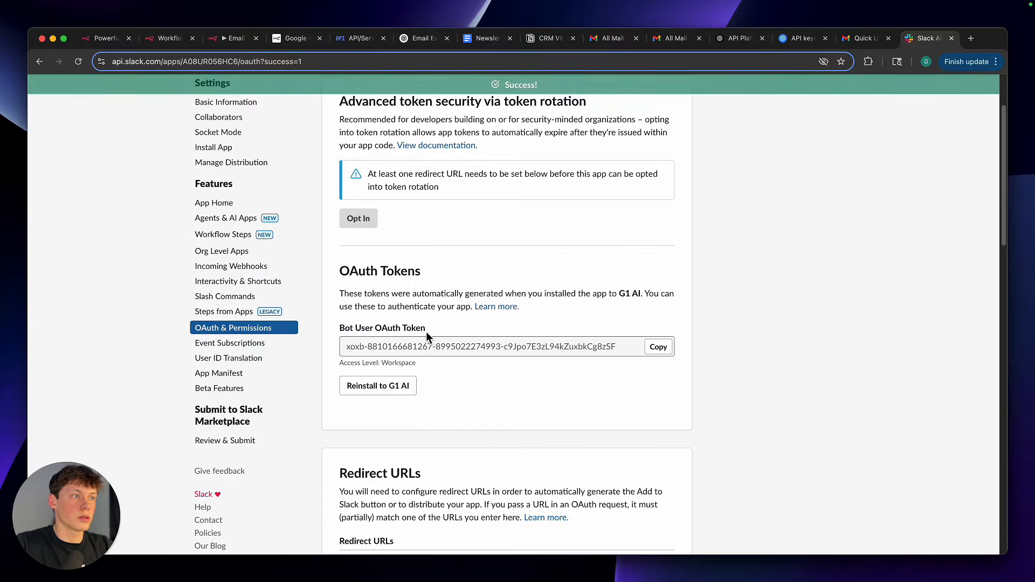
click(658, 346)
Return to the n8n workflow, paste the Slack bot token into the Slack account credential's Access Token field, and close the credential
click(236, 41)
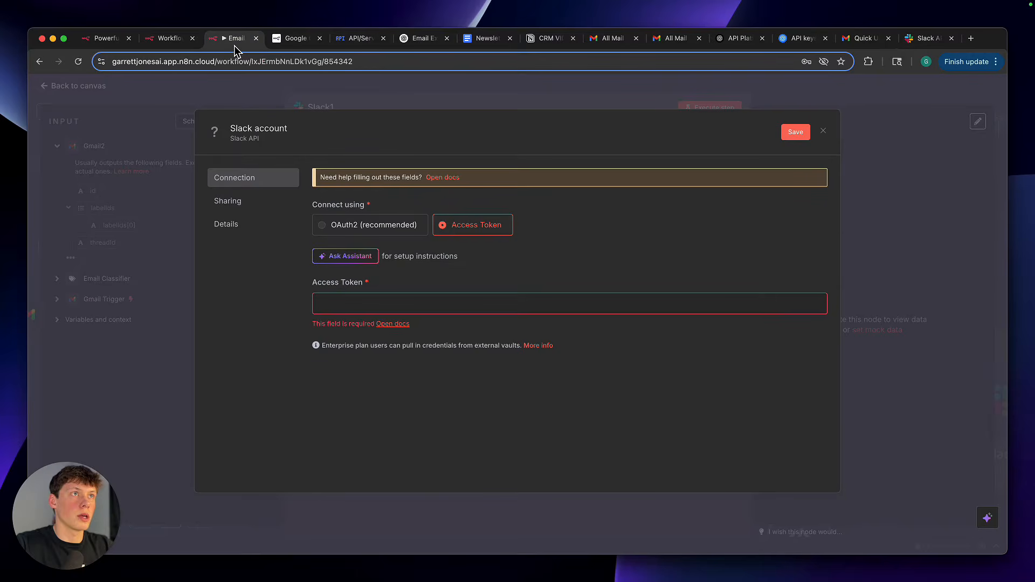
click(395, 302)
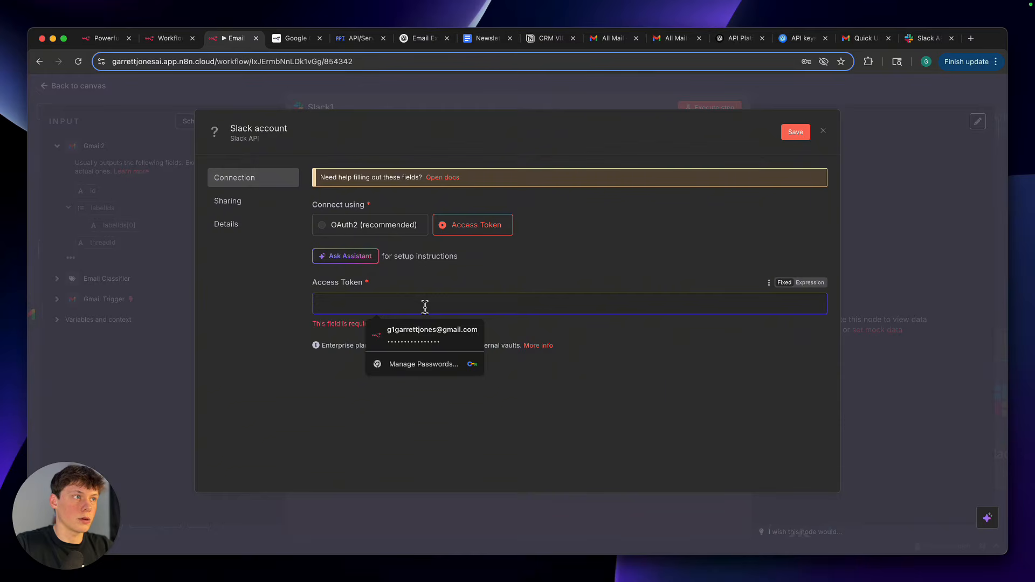
key(super+v)
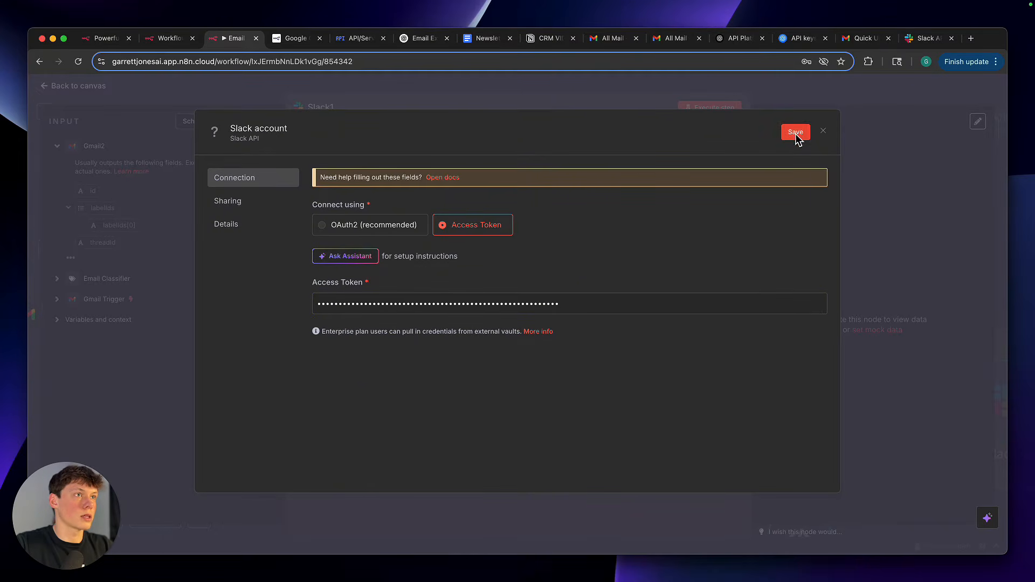
click(824, 131)
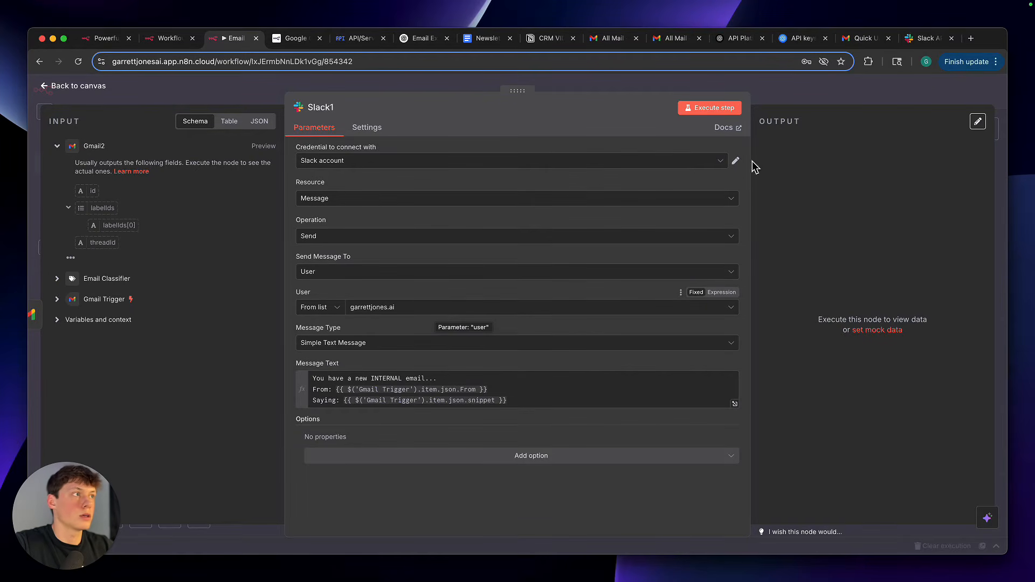
Return to the canvas to view the Internal branch, and reopen the Slack1 node to review its message parameters
click(776, 88)
scroll(338, 246, up, 5)
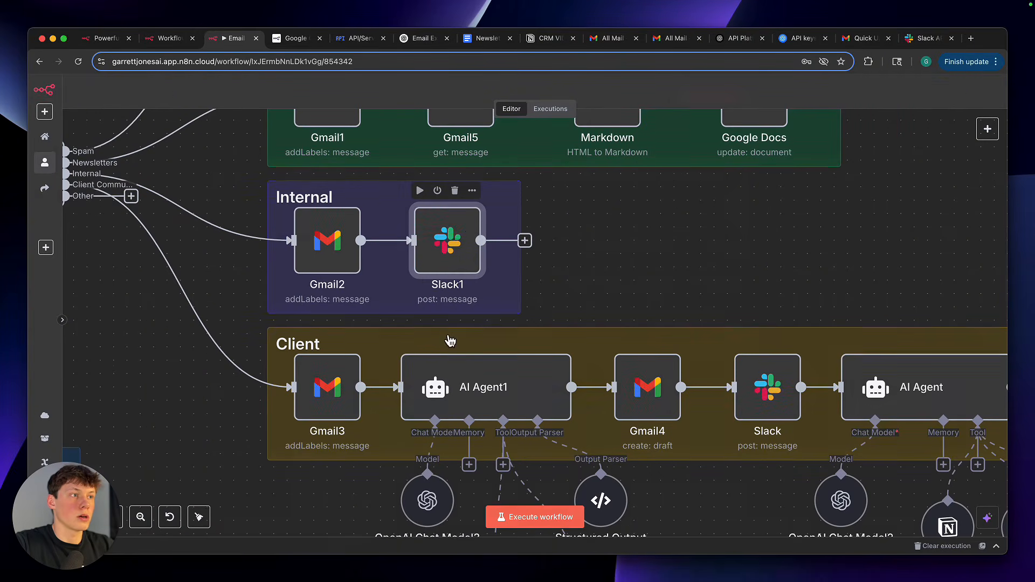
double_click(471, 231)
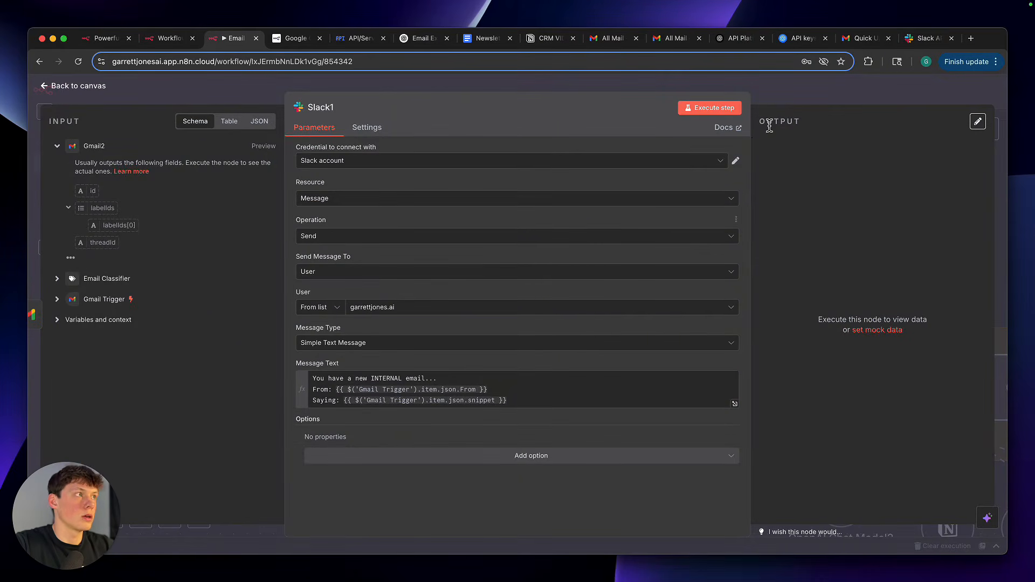
click(774, 100)
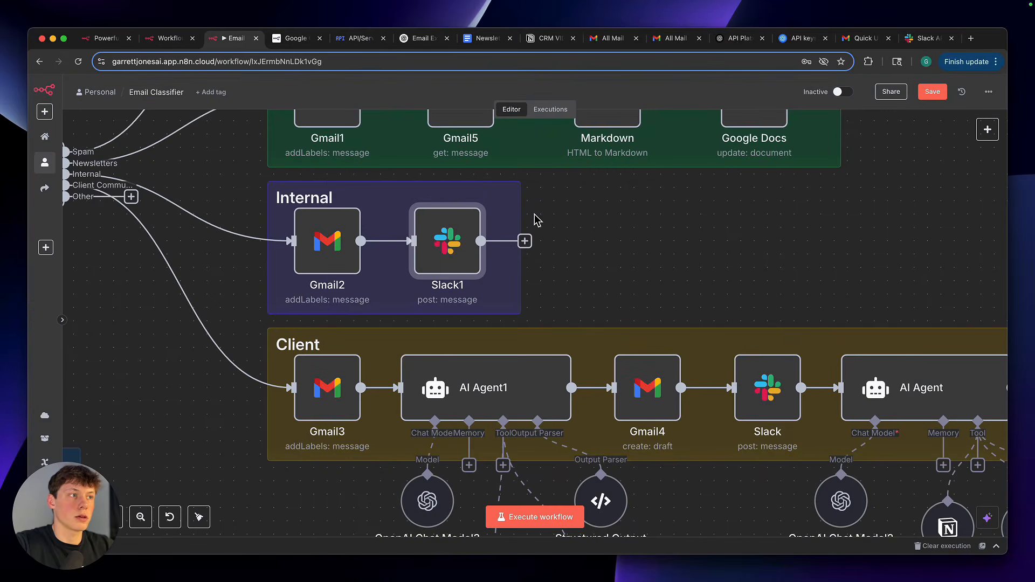
double_click(457, 248)
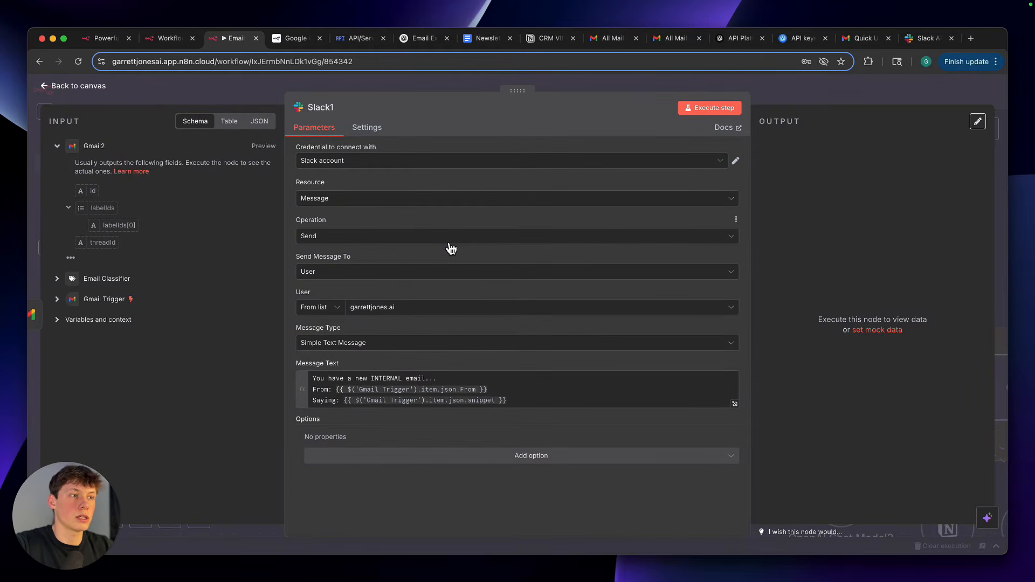
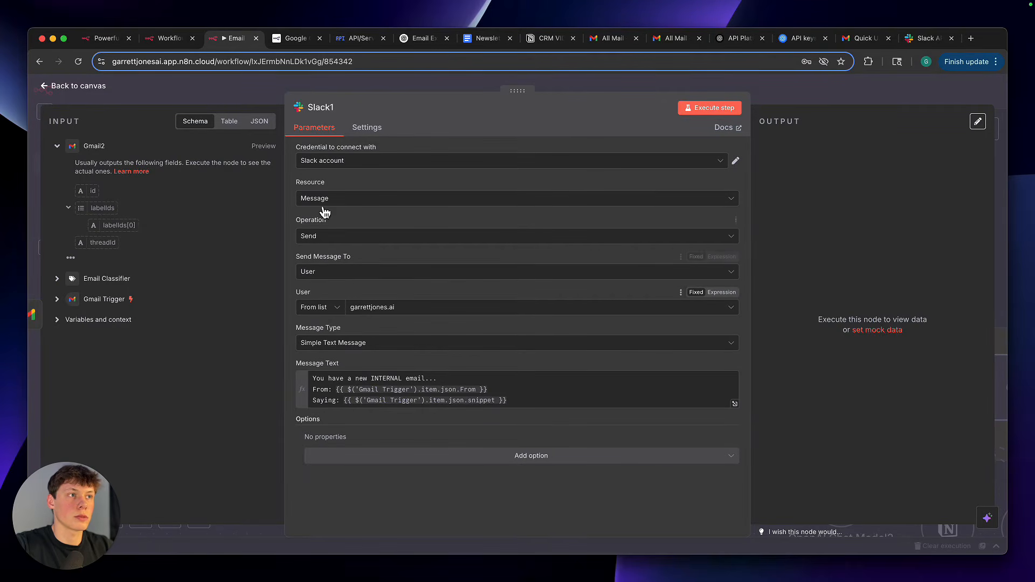
Examine the Slack1 node's resource, operation, recipient and message text settings
drag(296, 179, 351, 276)
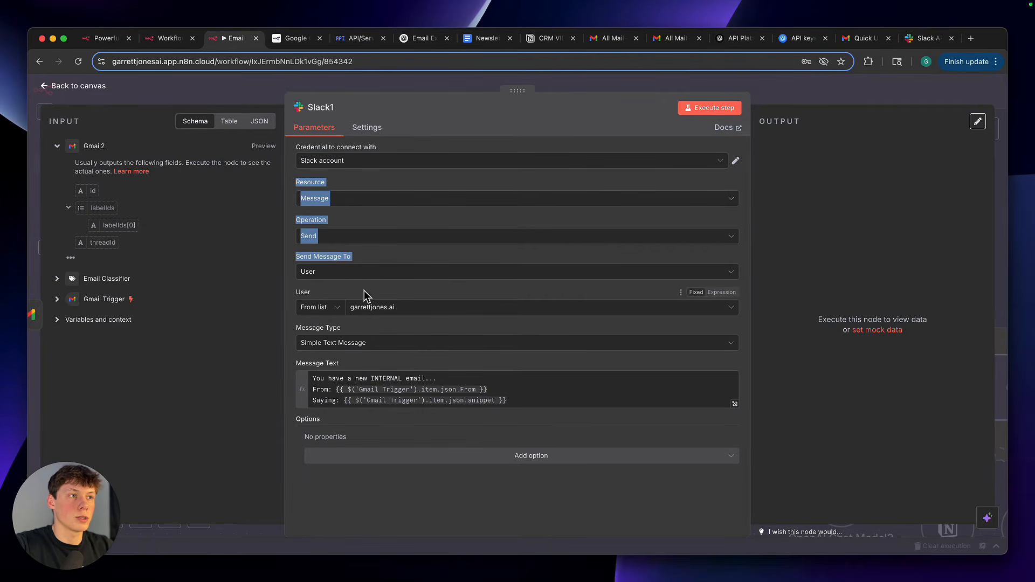
click(364, 290)
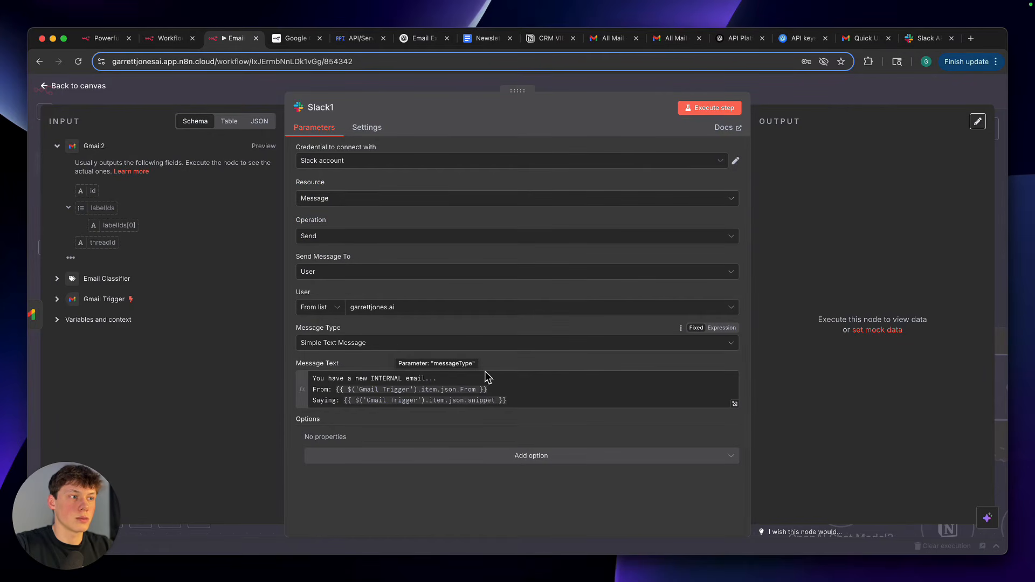
drag(512, 400, 587, 408)
click(339, 395)
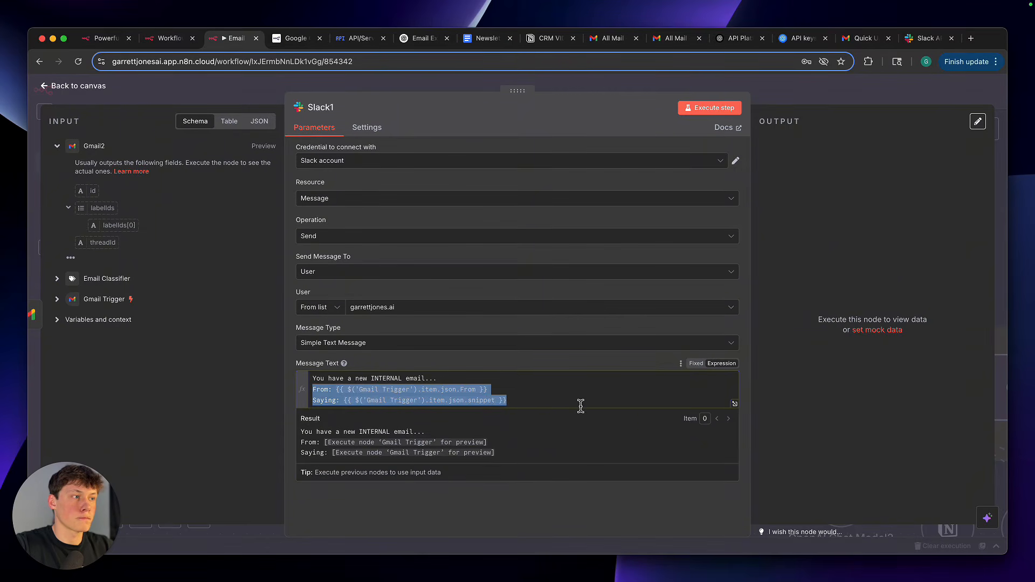
click(580, 406)
click(526, 368)
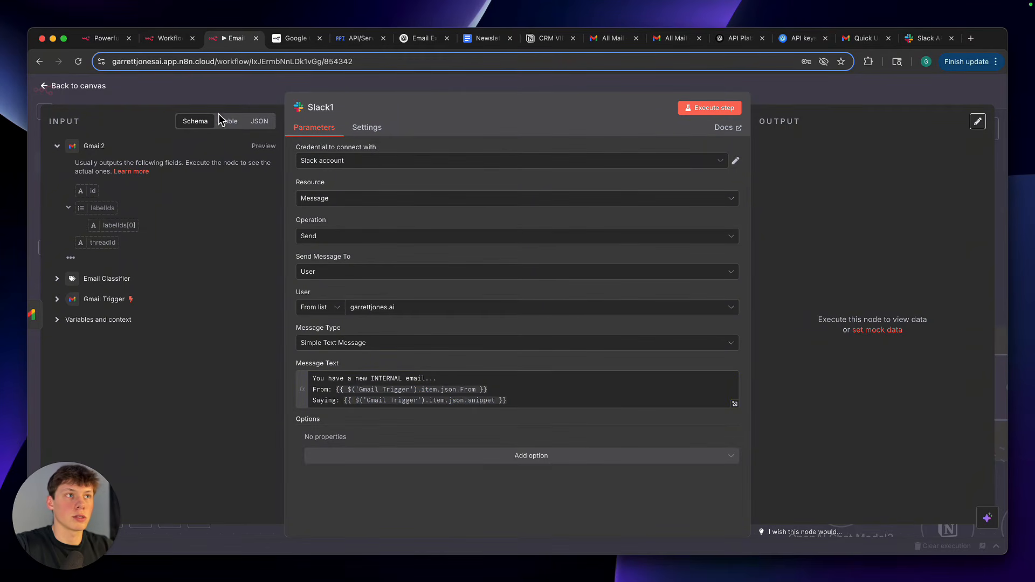
Return to the canvas, open the Gmail2 node to check its Internal label settings, and close it
click(228, 96)
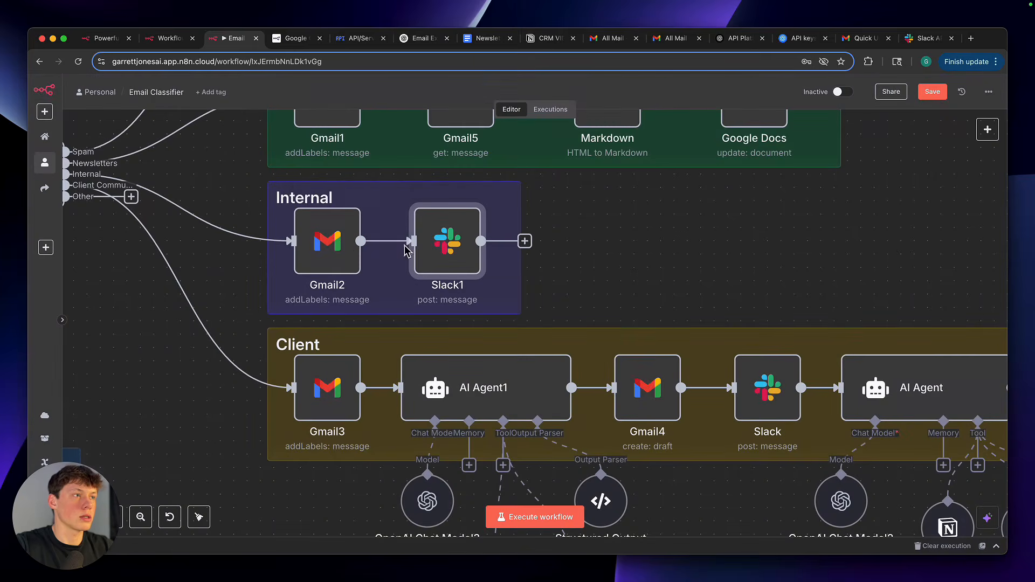
double_click(342, 245)
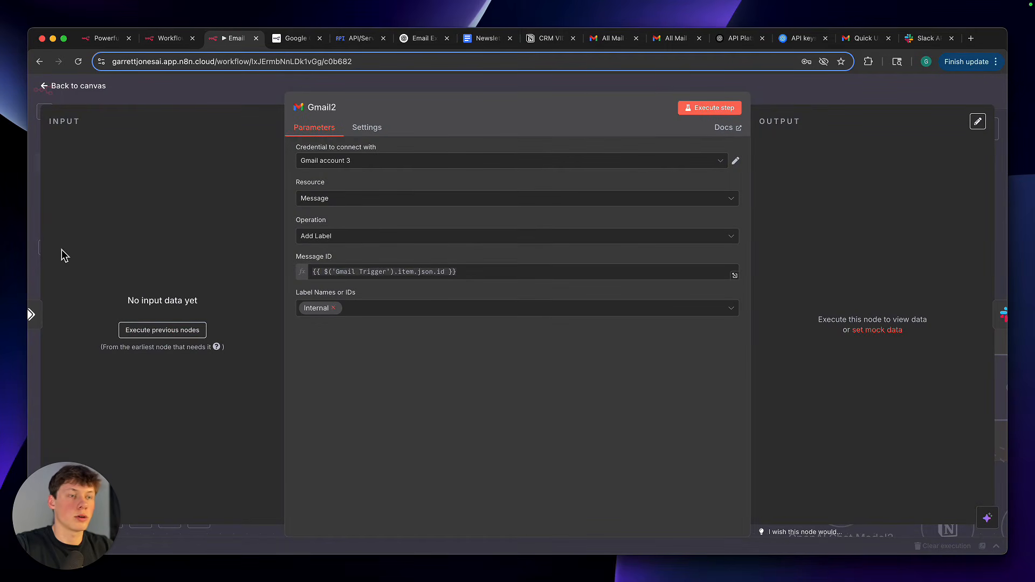
click(810, 87)
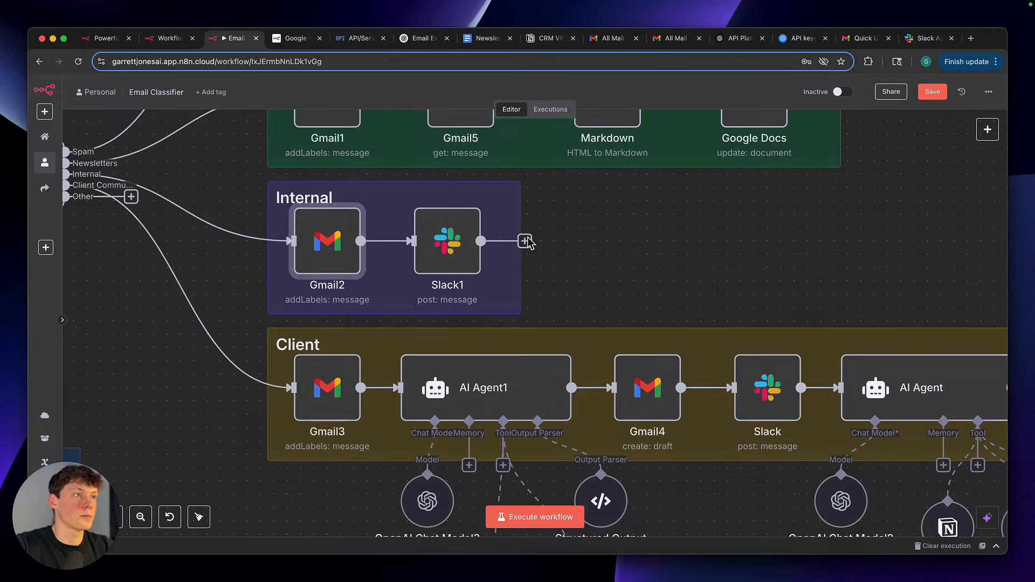
Reopen the Slack1 node and expand the Gmail Trigger and Email Classifier entries in its input schema
click(454, 244)
double_click(455, 248)
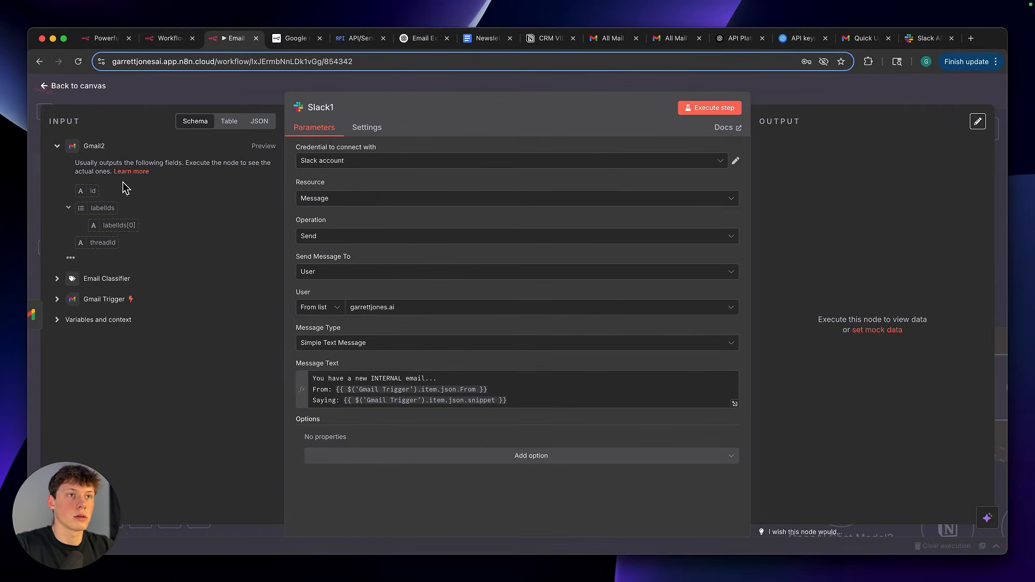
click(57, 300)
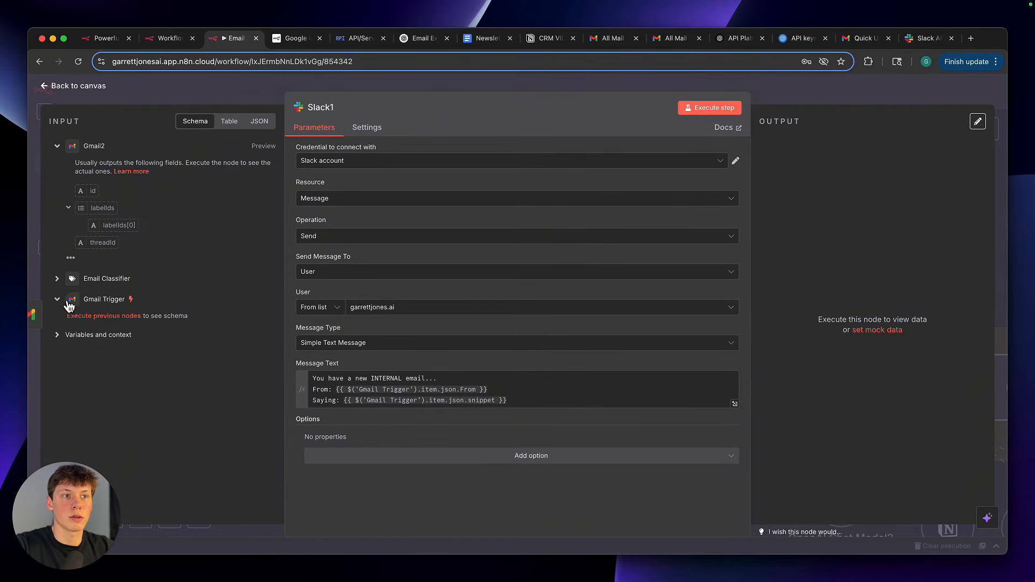
click(58, 279)
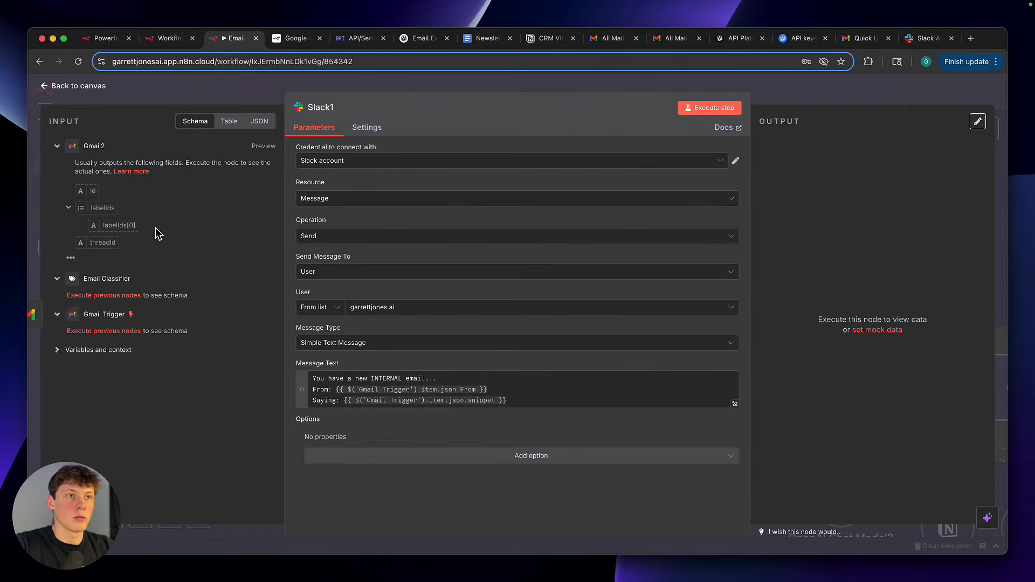
Try mapping the Gmail2 id field onto the end of the message text's first line, and remove it
drag(93, 194, 437, 379)
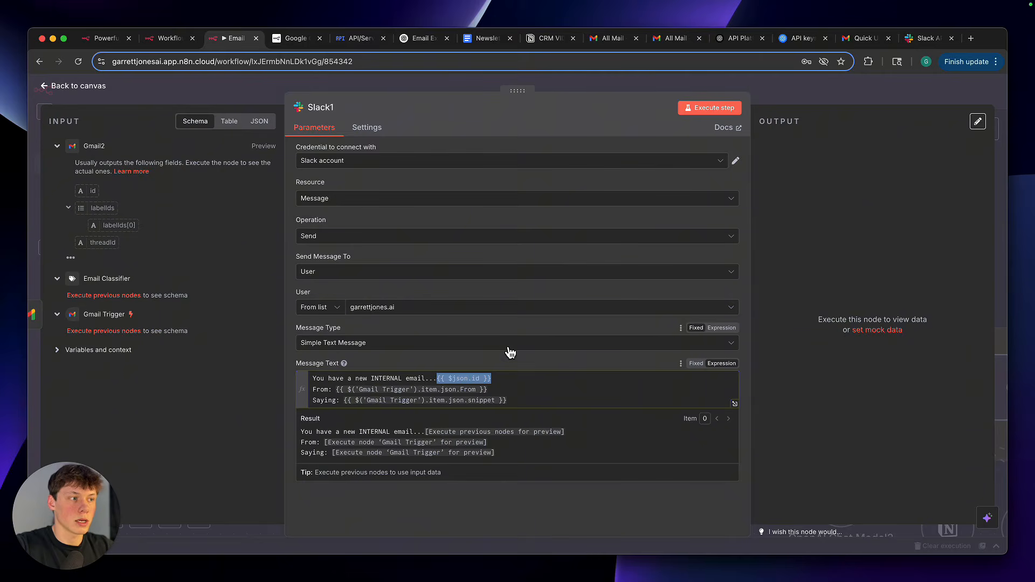
key(BackSpace)
Examine the Gmail Trigger From and snippet expressions and the INTERNAL wording in Slack1's message text, and close the node
click(337, 390)
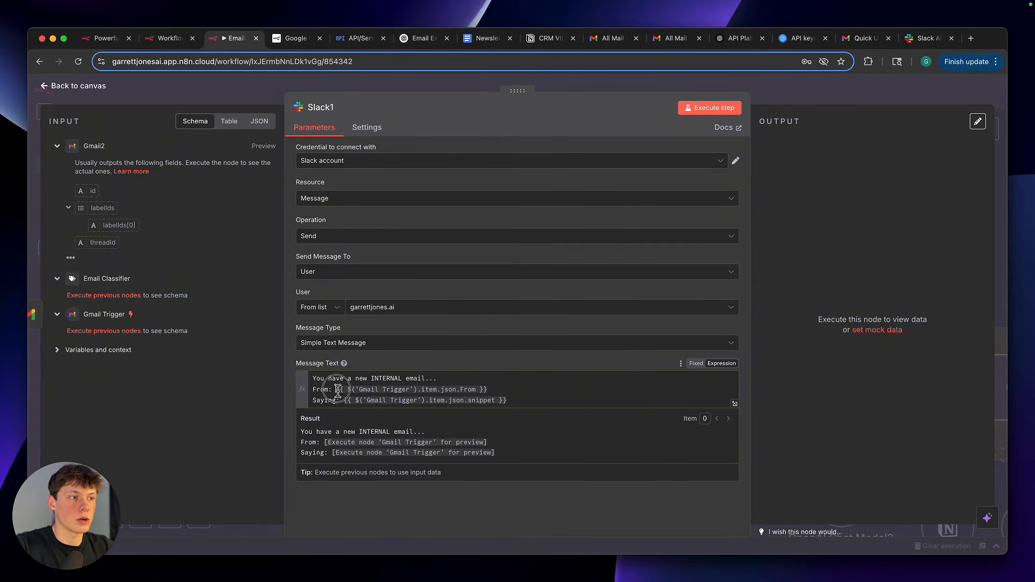
mouse_move(337, 389)
mouse_down()
mouse_move(506, 389)
mouse_move(508, 400)
mouse_move(346, 398)
mouse_up()
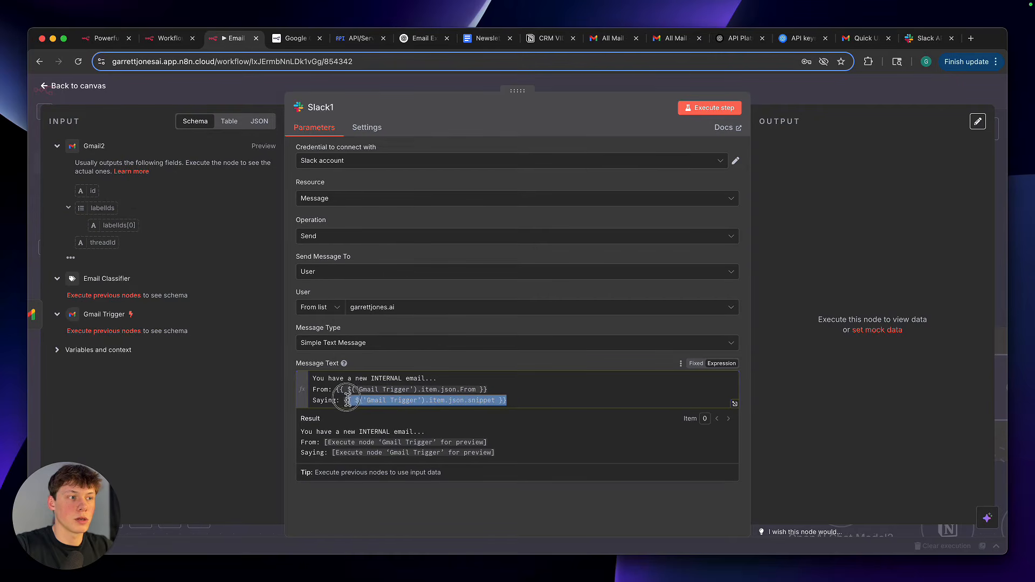
click(346, 399)
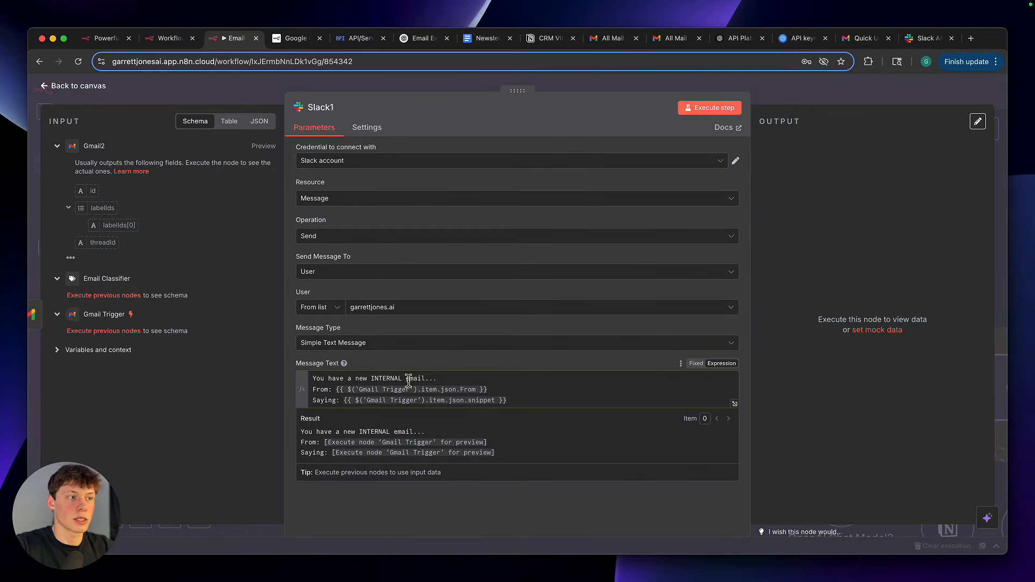
drag(366, 379, 399, 378)
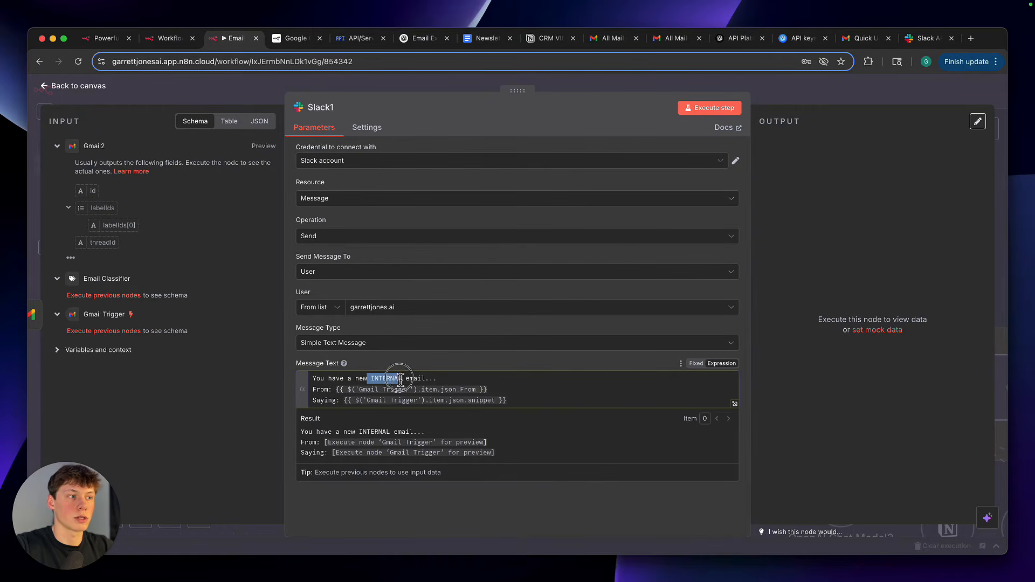
click(408, 381)
click(416, 364)
click(442, 373)
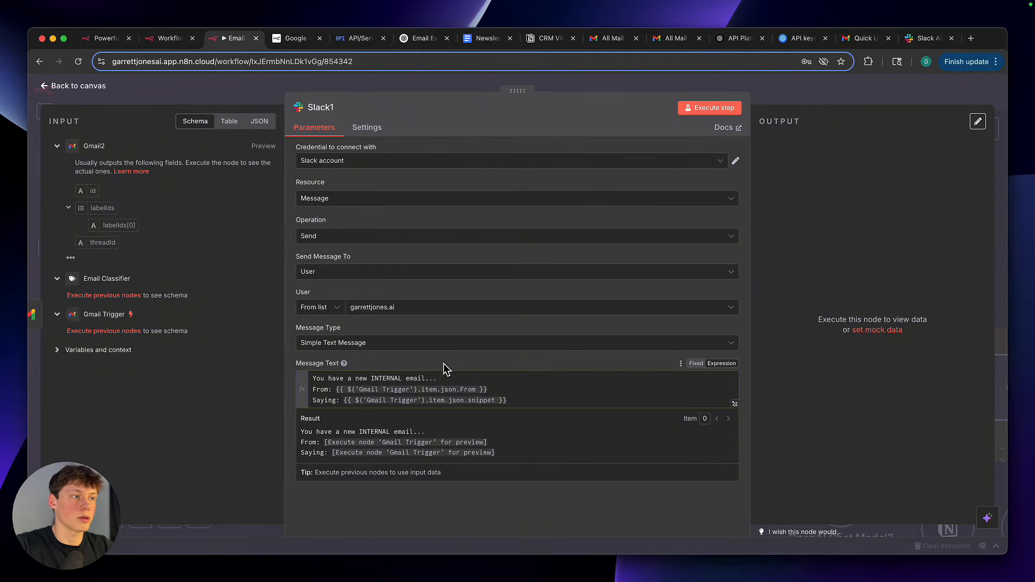
click(444, 363)
key(Escape)
Open the Gmail3 node in the Client branch, review its Add Label settings, and return to the canvas
scroll(690, 282, down, 1)
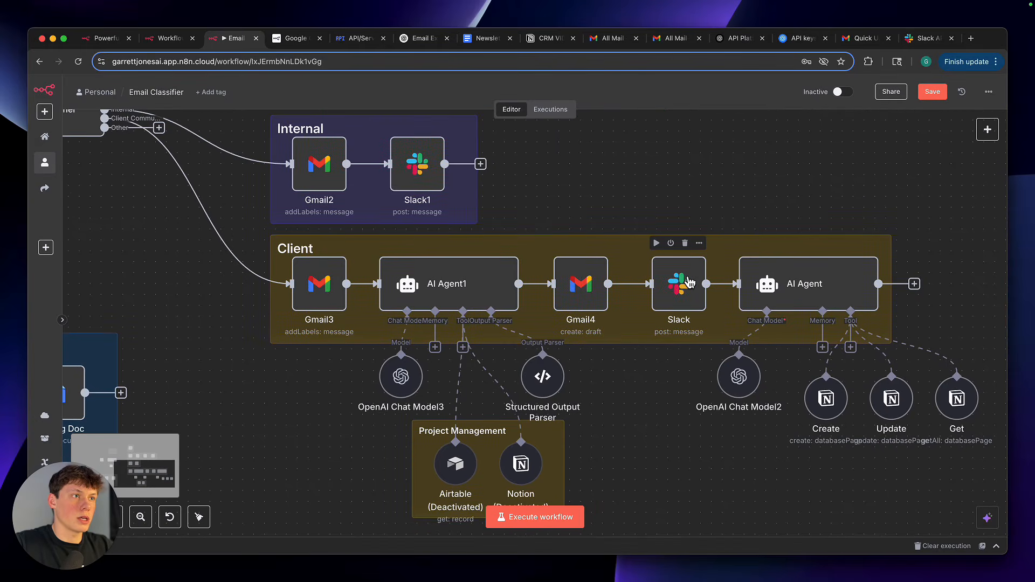
scroll(689, 280, left, 1)
scroll(687, 278, up, 3)
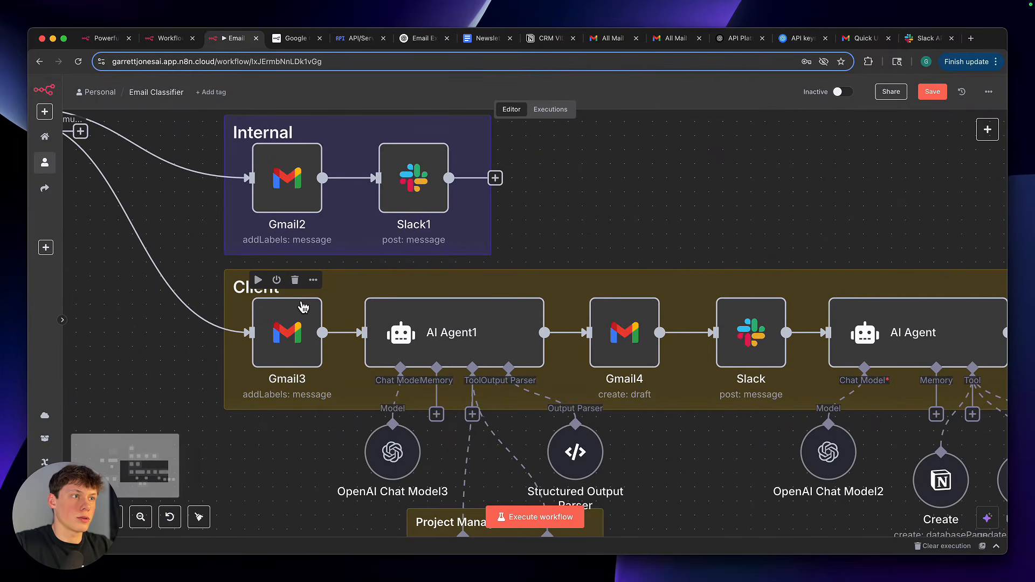
double_click(269, 335)
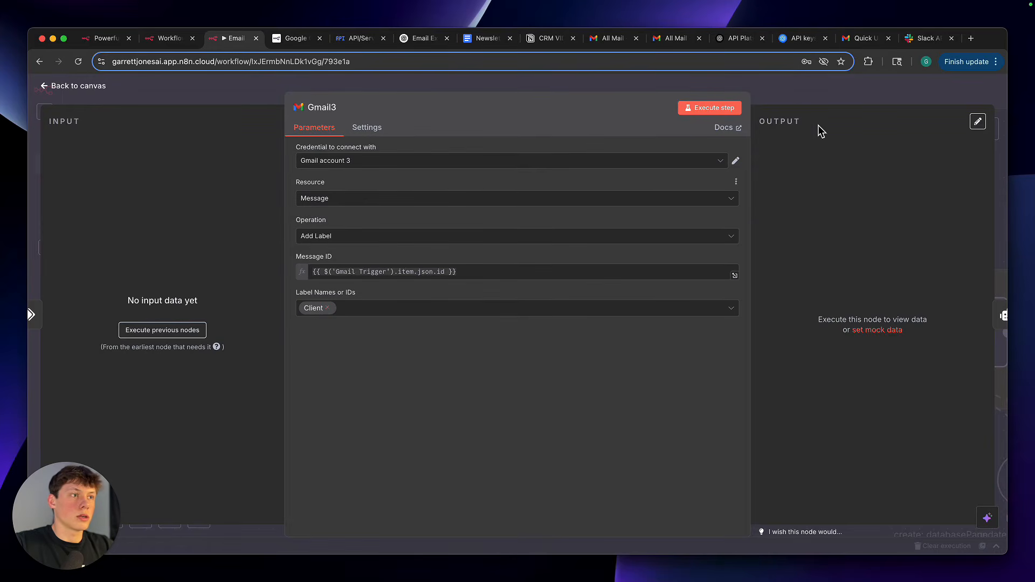
click(792, 97)
Open AI Agent1, review its user prompt and system message, and return to the canvas
click(445, 350)
double_click(445, 349)
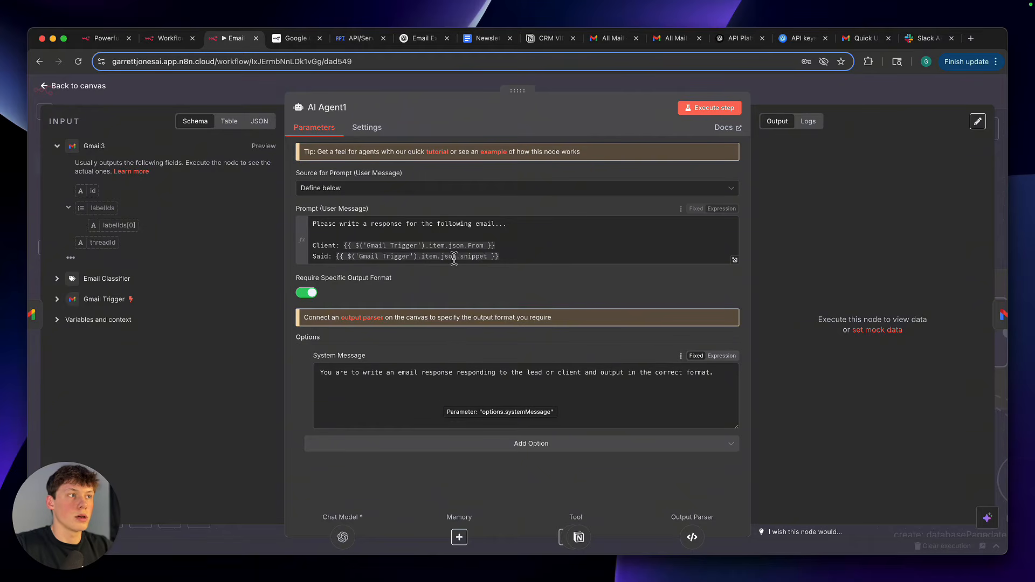
drag(317, 224, 474, 228)
click(474, 211)
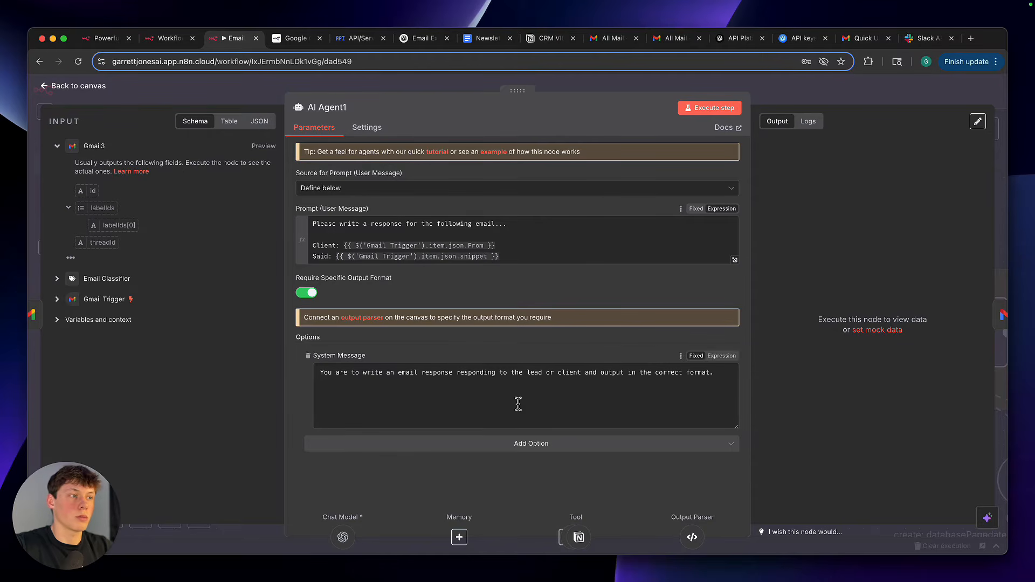
click(831, 95)
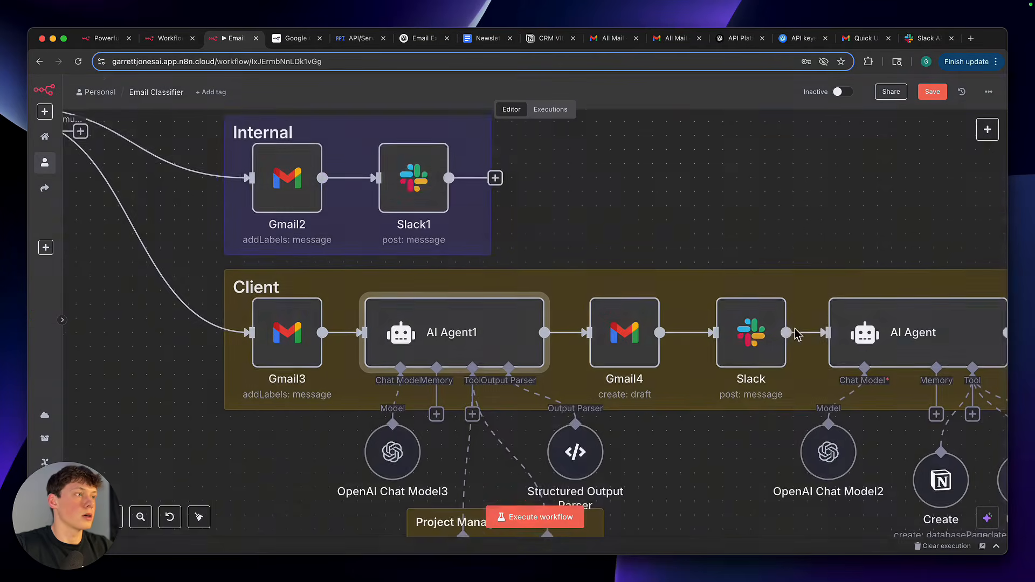
Look over the Client branch's sub-nodes and check AI Agent1's Require Specific Output Format setting
scroll(711, 390, down, 3)
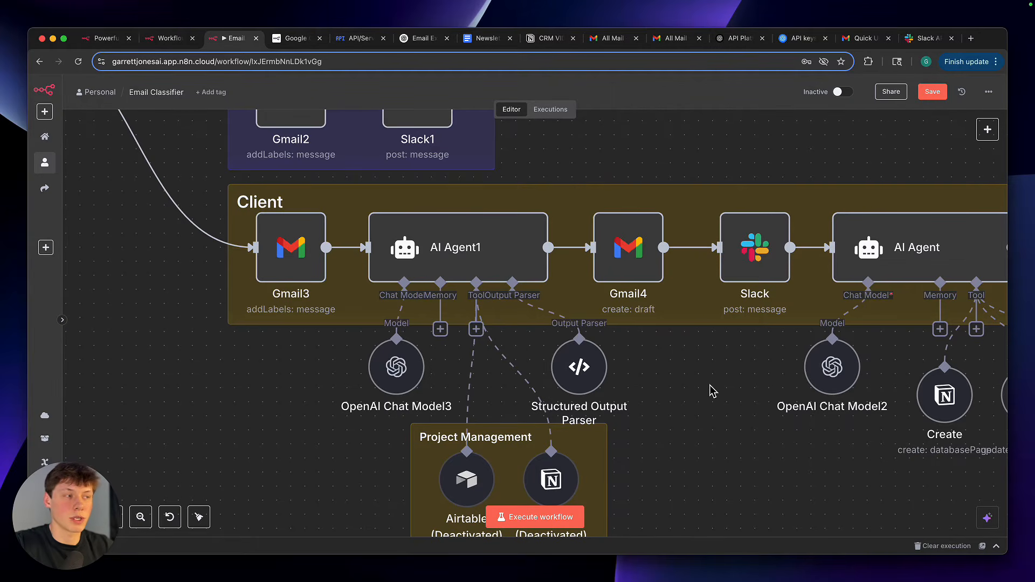
scroll(679, 389, down, 1)
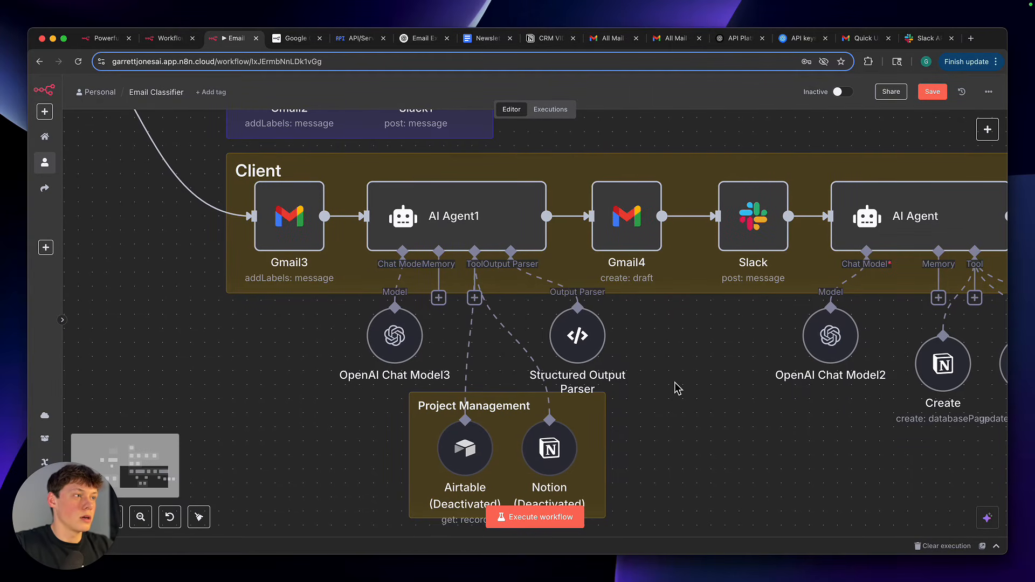
double_click(461, 209)
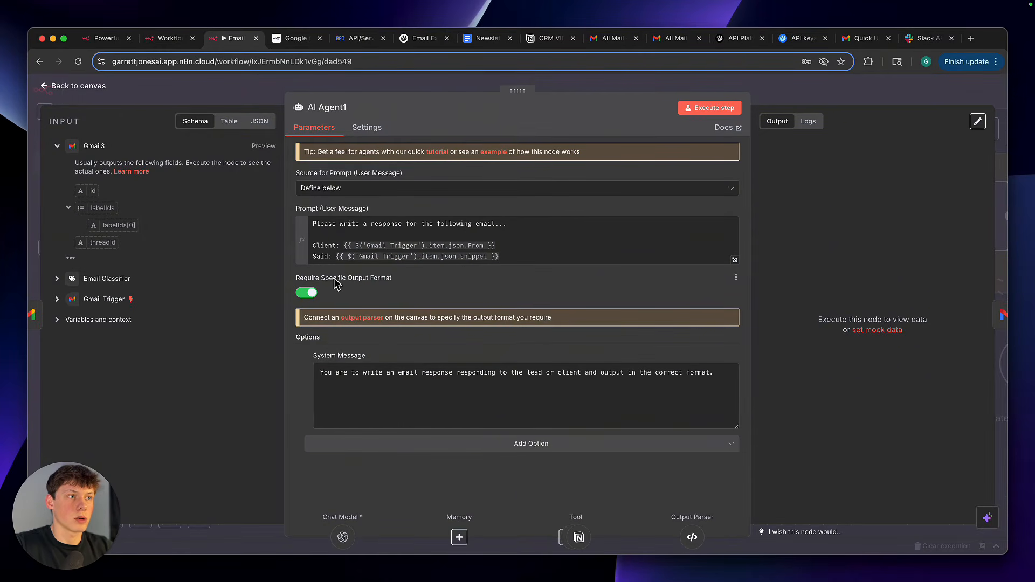
click(784, 89)
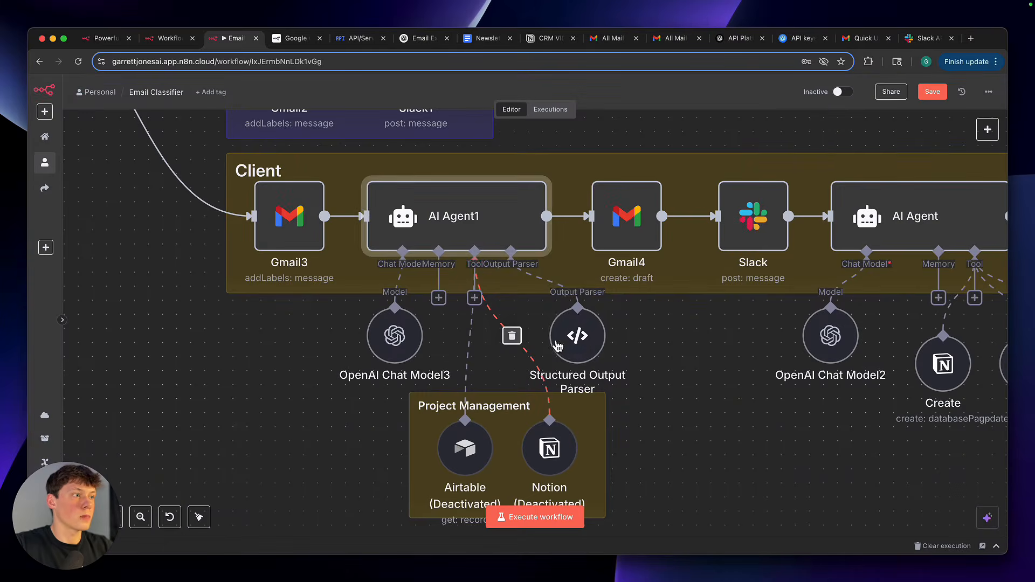
Open the Structured Output Parser, examine the subjectLine and body fields in its JSON example, and close it
double_click(575, 345)
drag(357, 215, 381, 218)
click(371, 235)
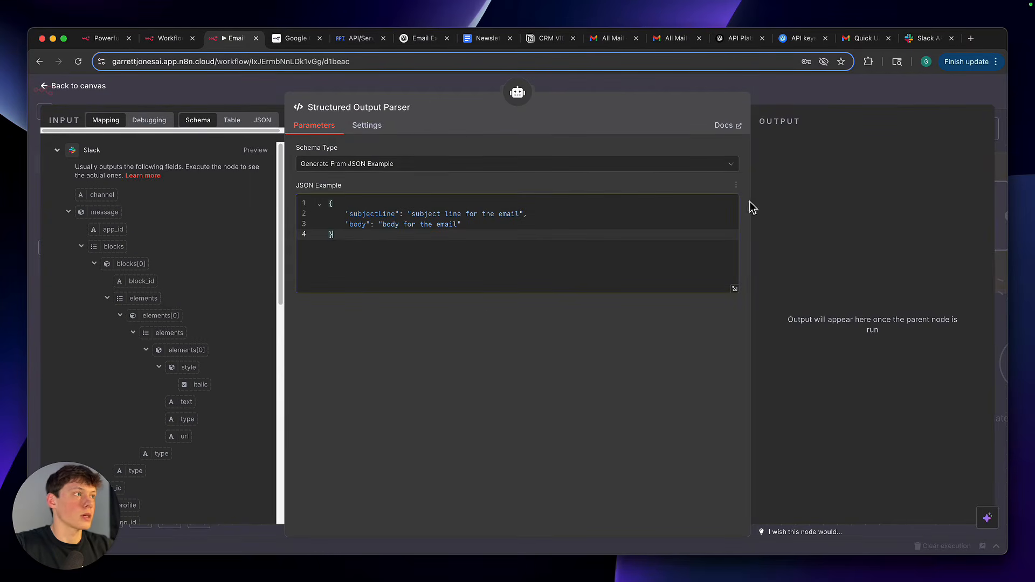
click(762, 80)
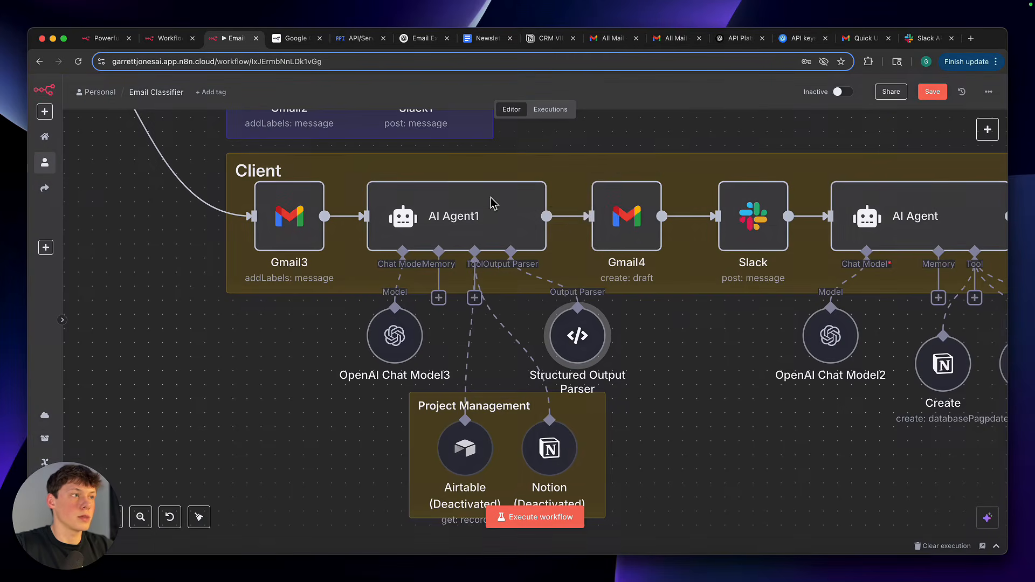
Open the Gmail4 draft node, examine its Subject and Message expressions, and return to the canvas
double_click(626, 218)
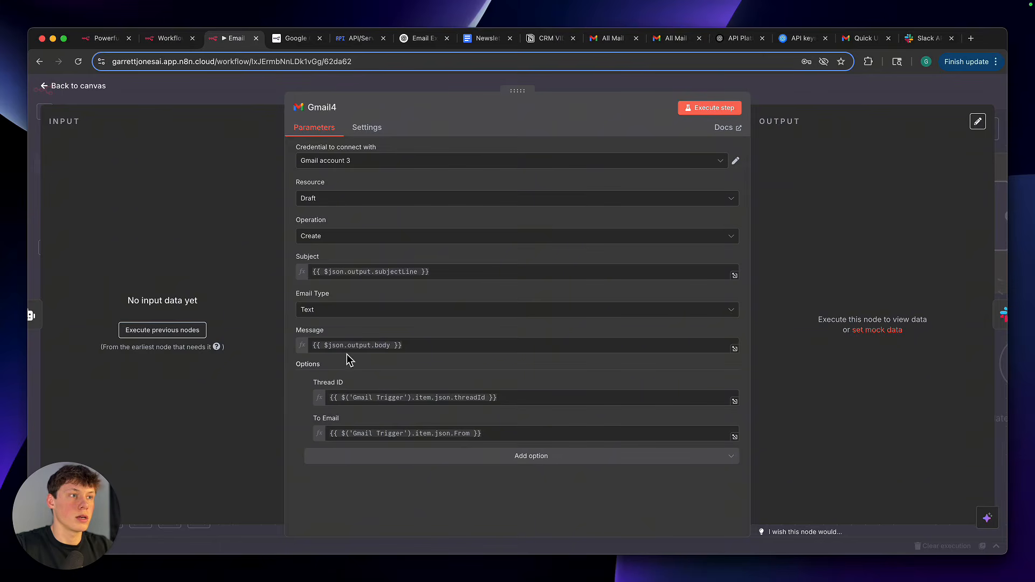
drag(316, 272, 450, 275)
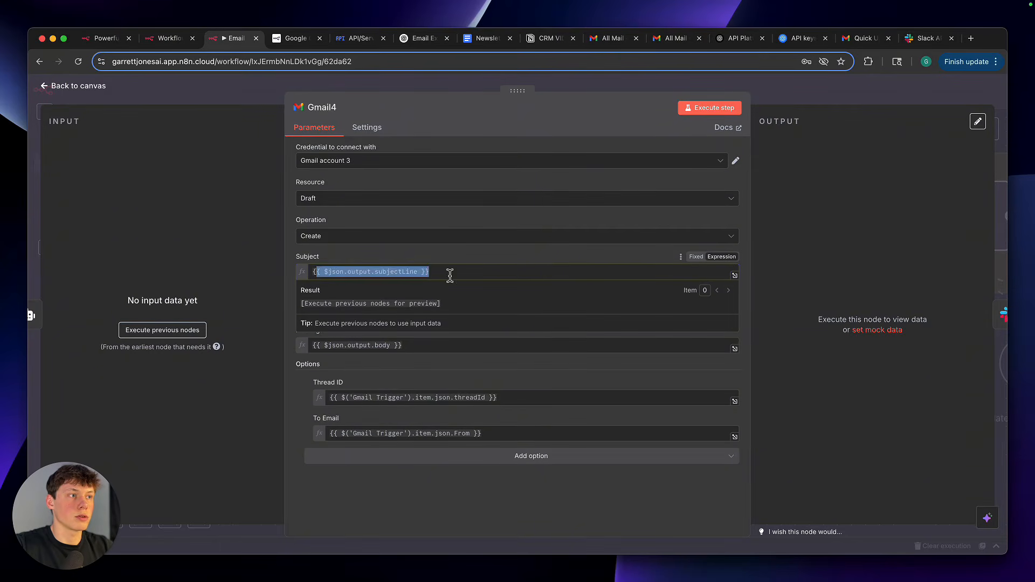
click(450, 276)
drag(326, 346, 395, 345)
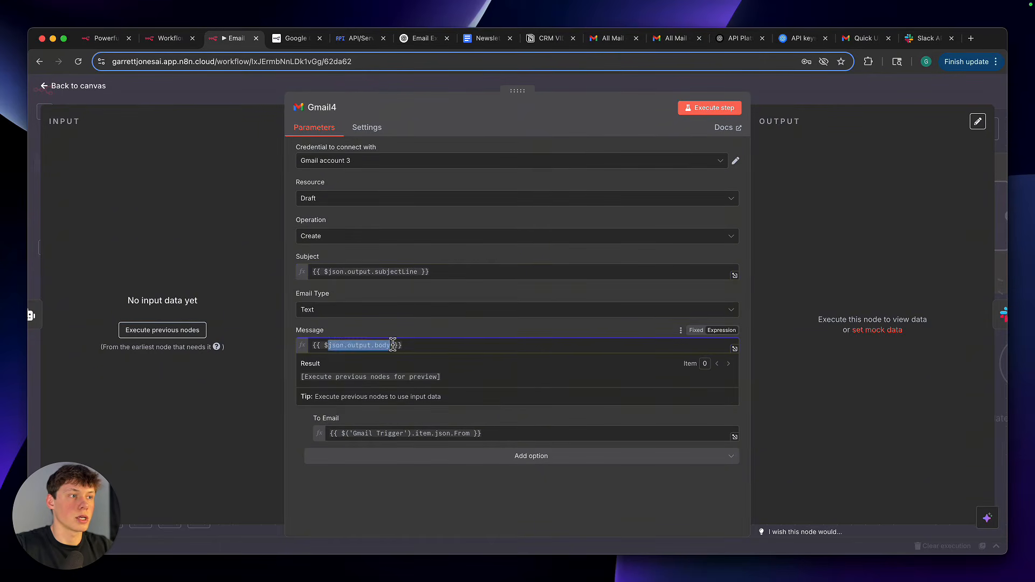
click(397, 337)
click(777, 102)
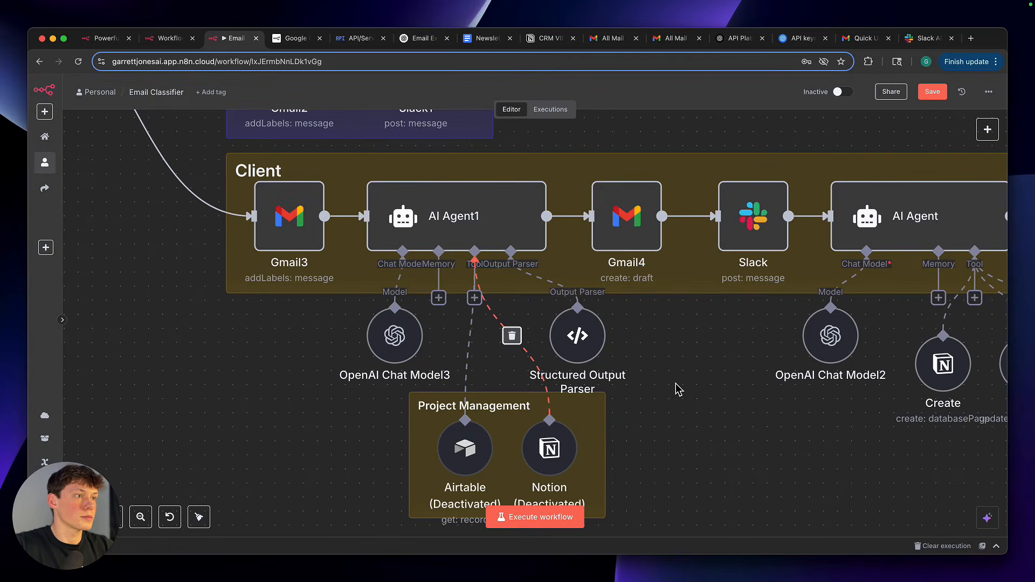
Move the OpenAI Chat Model3 node a little to the left, away from the Project Management group
scroll(674, 384, down, 3)
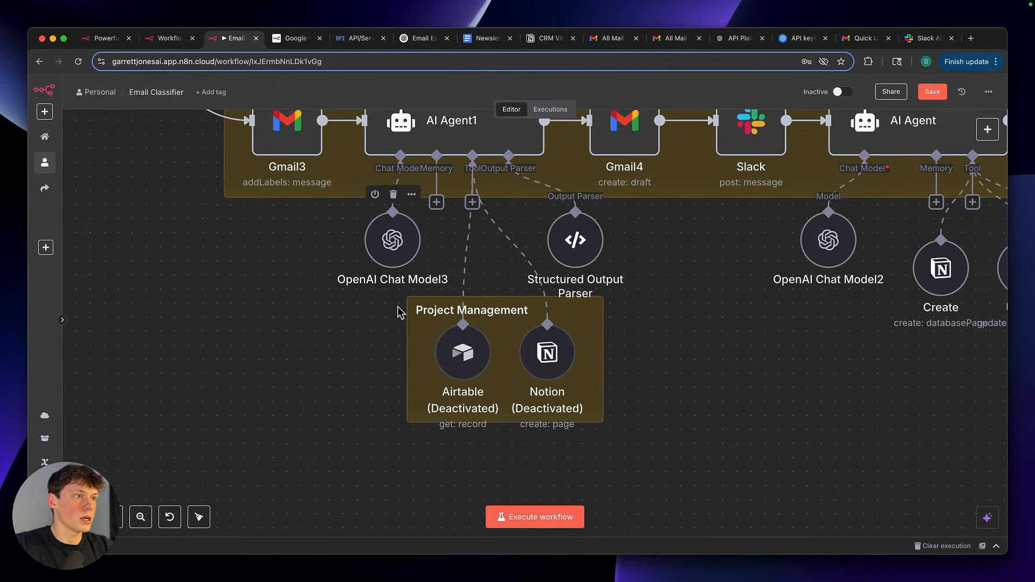
drag(344, 289, 305, 285)
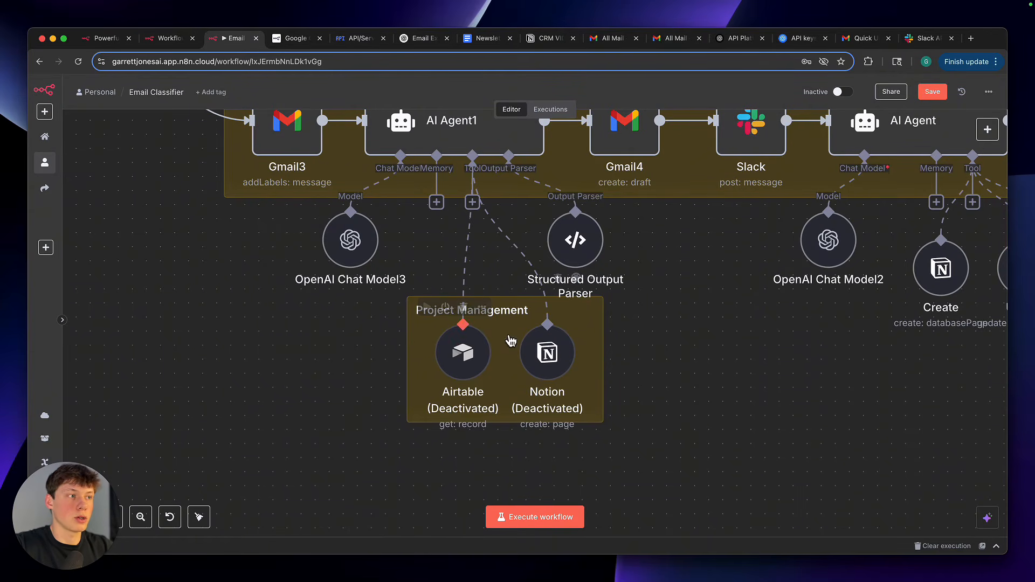
Search the tools available to AI Agent1 for Notion and Airtable, and close the tool list without adding one
click(473, 203)
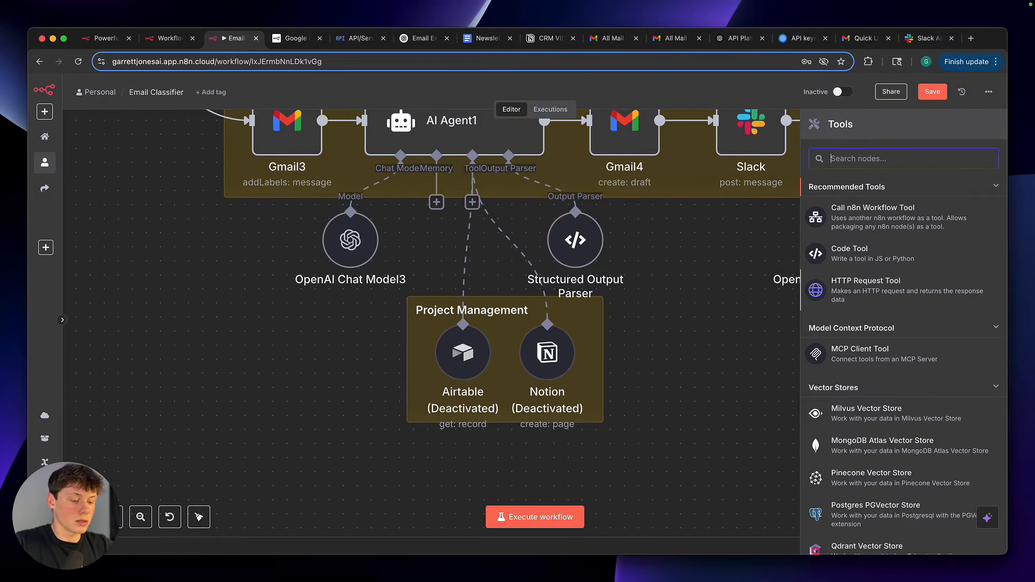
text(notion)
key(BackSpace)
key(BackSpace)
key(BackSpace)
key(BackSpace)
key(BackSpace)
key(BackSpace)
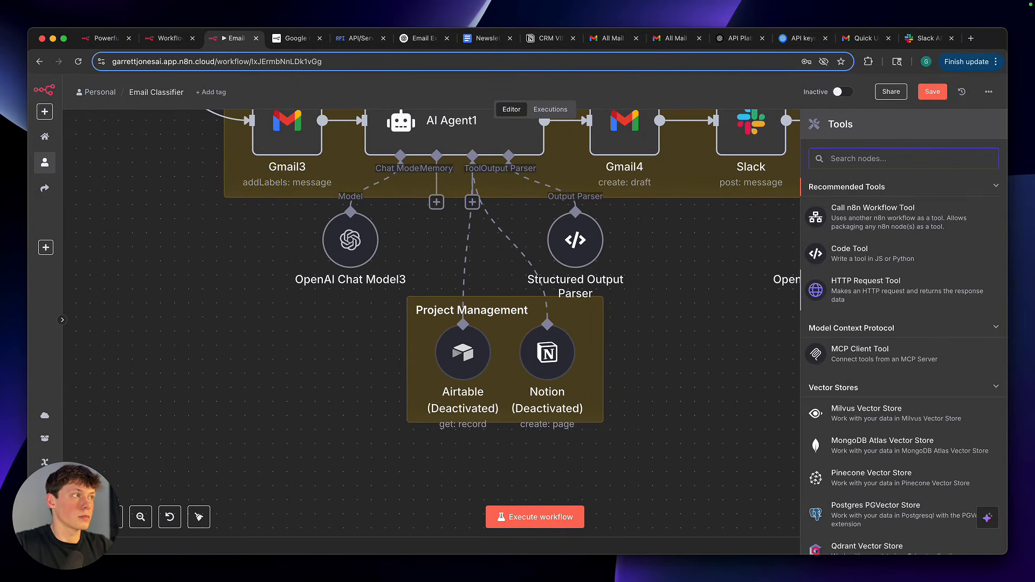
text(aira)
key(BackSpace)
key(BackSpace)
key(BackSpace)
key(BackSpace)
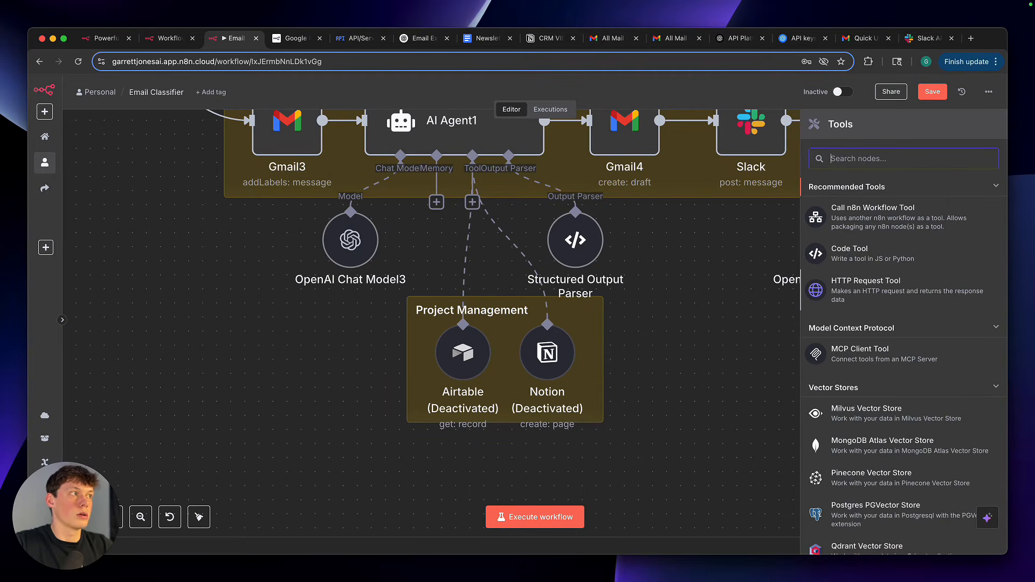
click(729, 330)
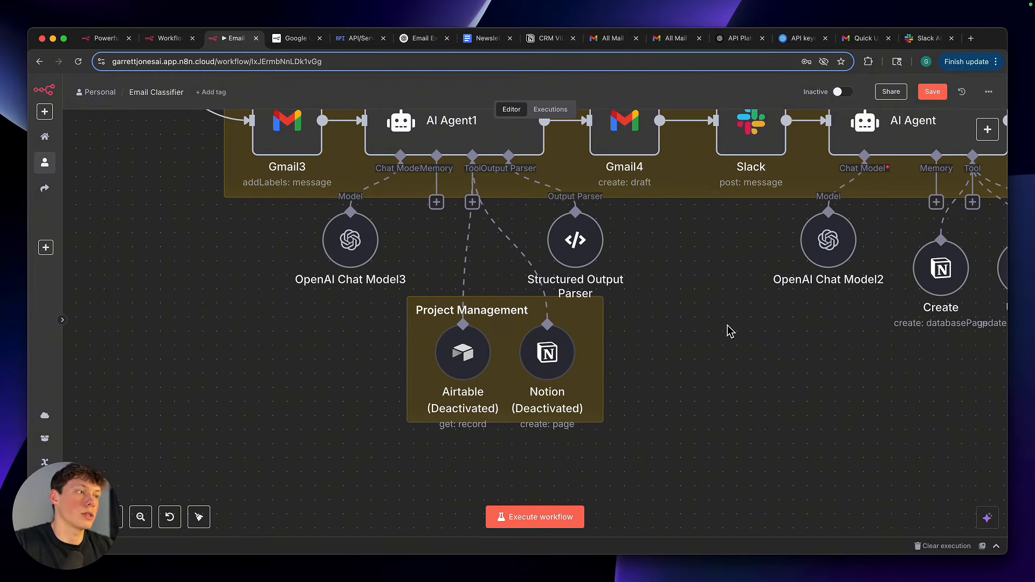
Reopen the Gmail4 draft node in the Client branch and examine its Thread ID option
scroll(731, 331, right, 1)
scroll(731, 331, down, 1)
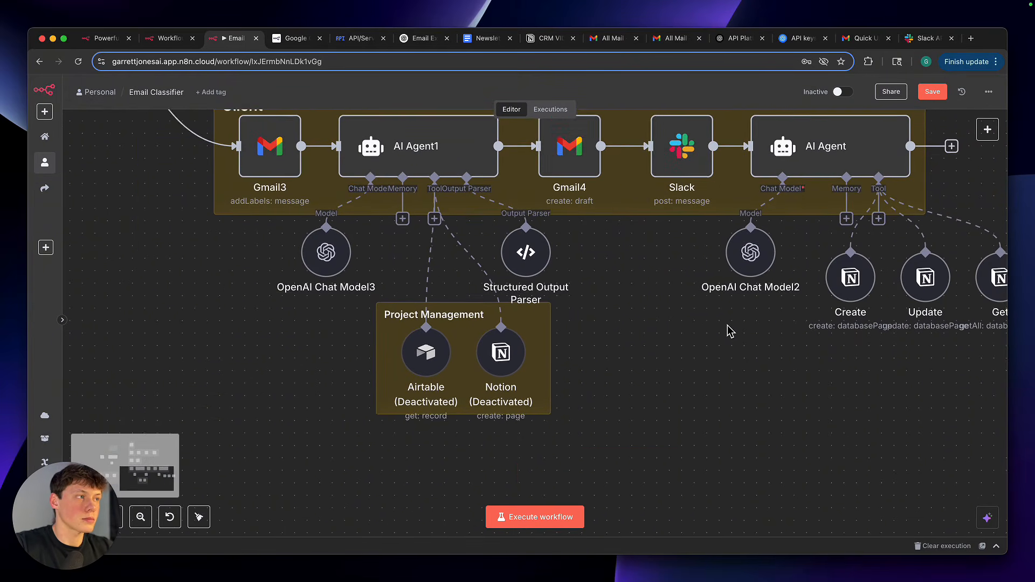
scroll(731, 331, right, 2)
scroll(731, 331, up, 1)
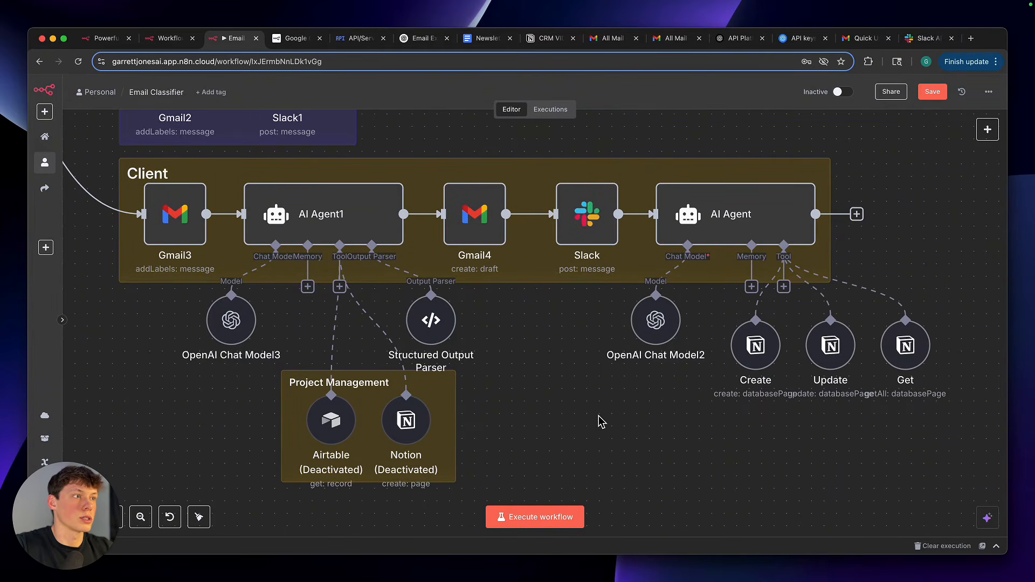
scroll(583, 414, up, 2)
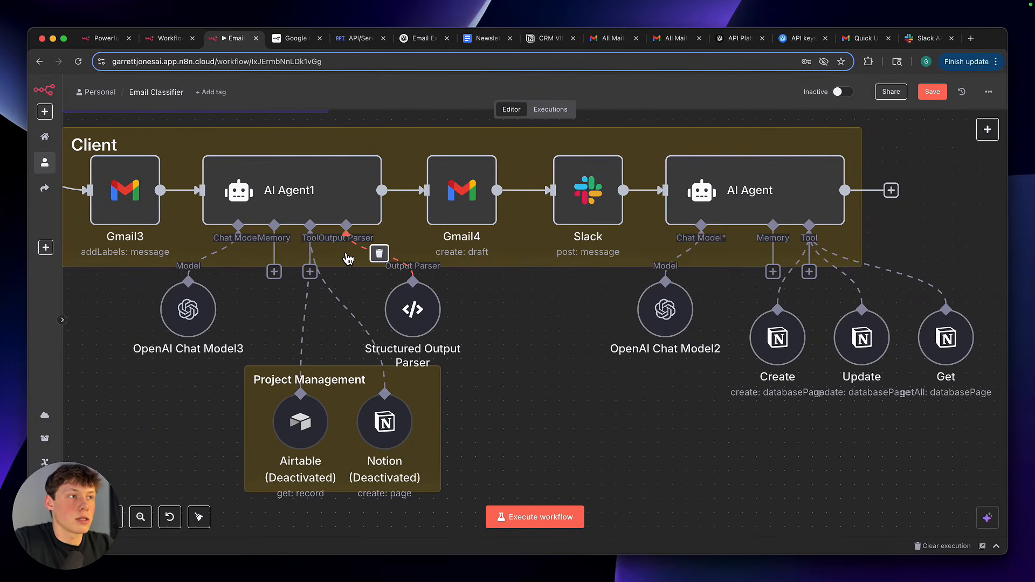
click(470, 199)
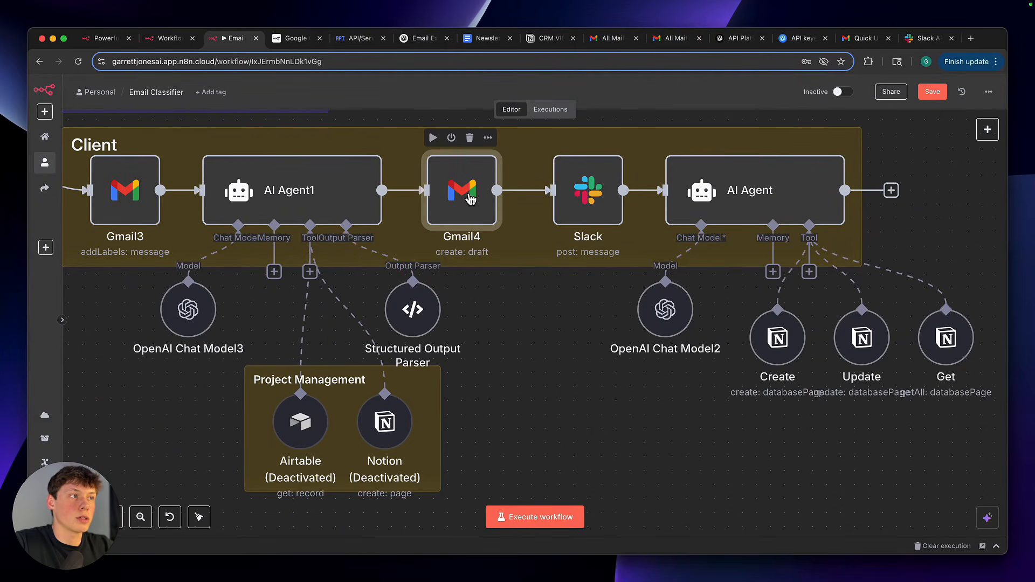
double_click(470, 198)
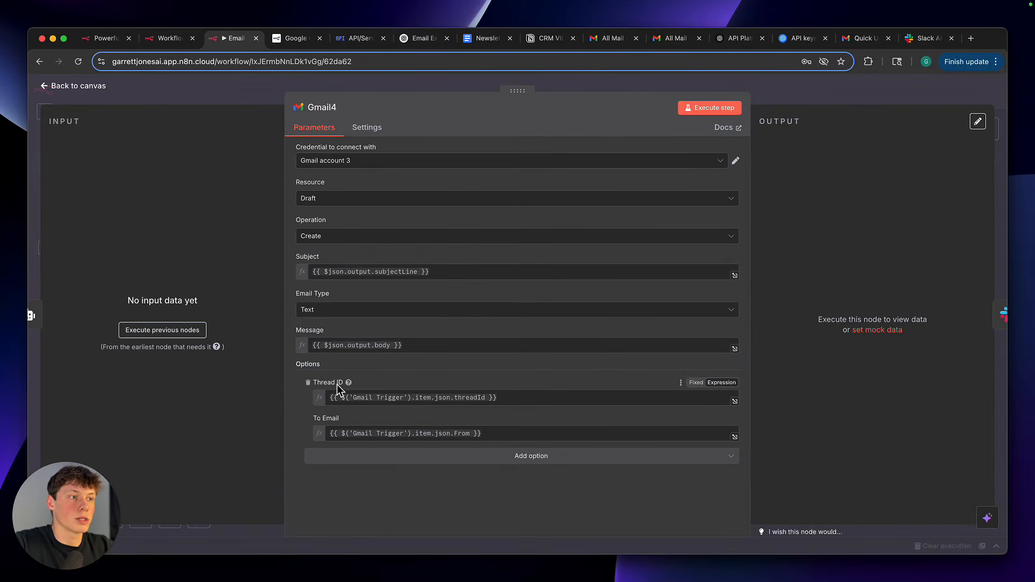
drag(326, 383, 363, 383)
click(369, 383)
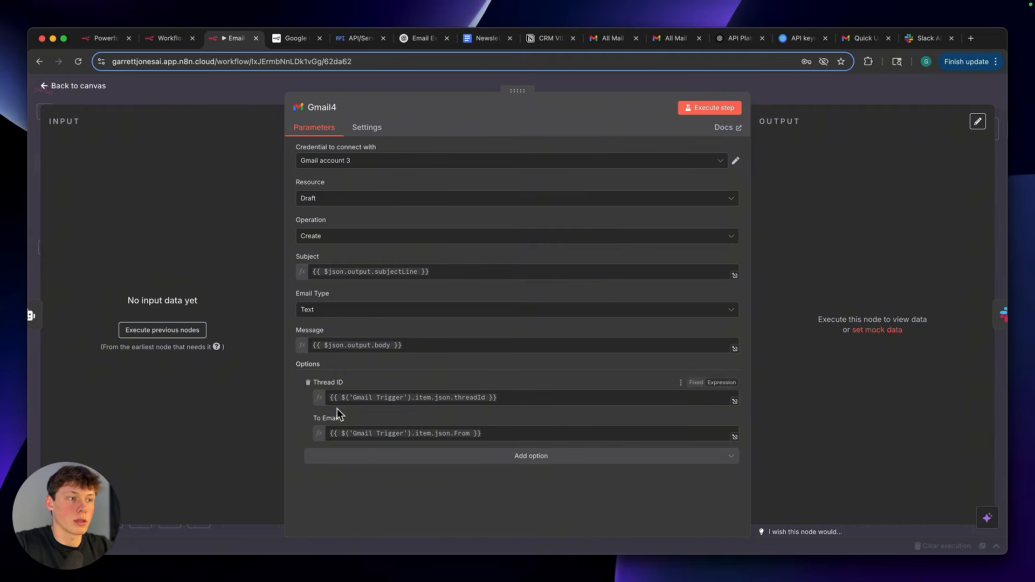
Examine the To Email expression in the Gmail4 node and return to the canvas
drag(315, 419, 332, 421)
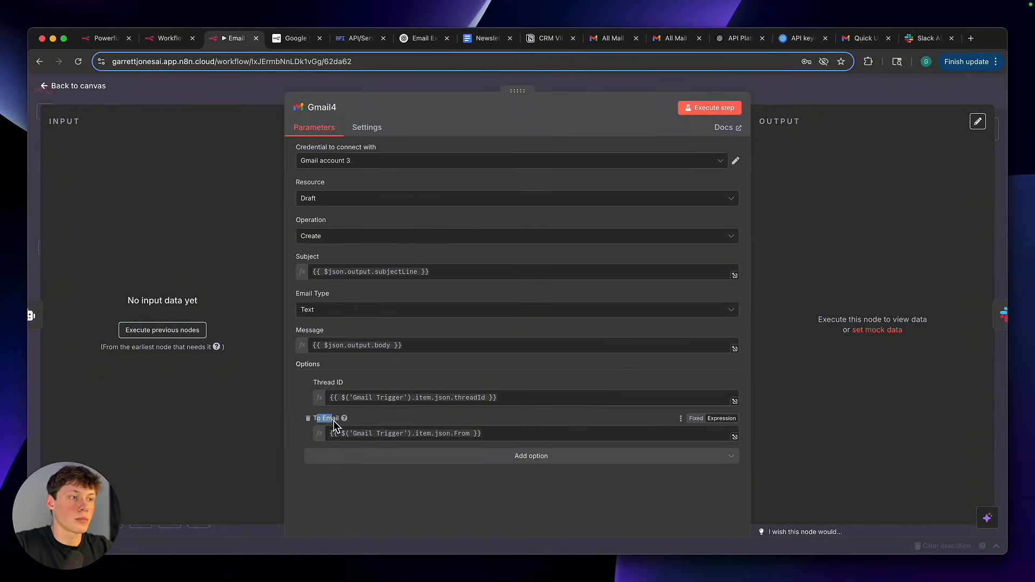
double_click(381, 434)
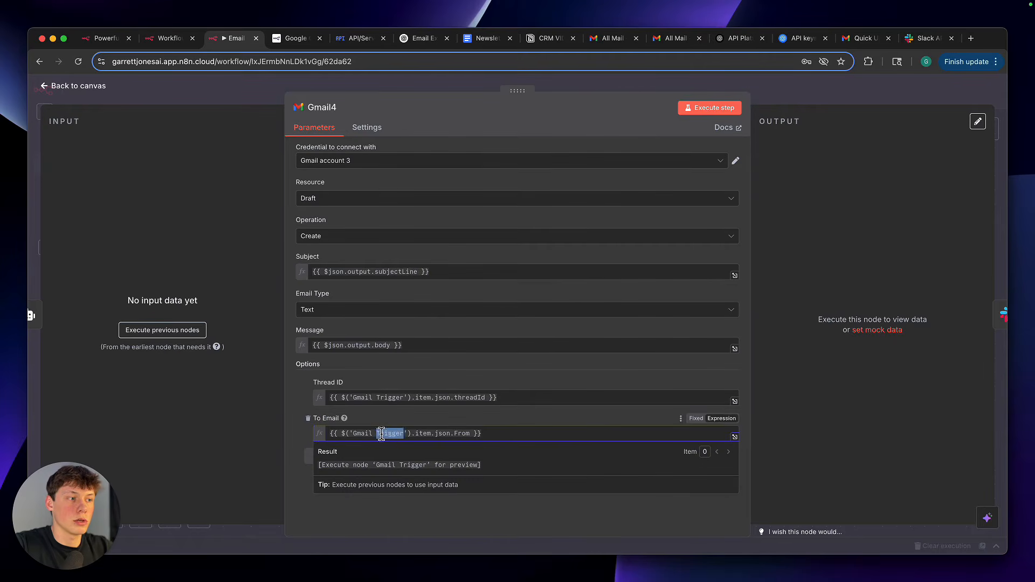
triple_click(381, 434)
click(387, 421)
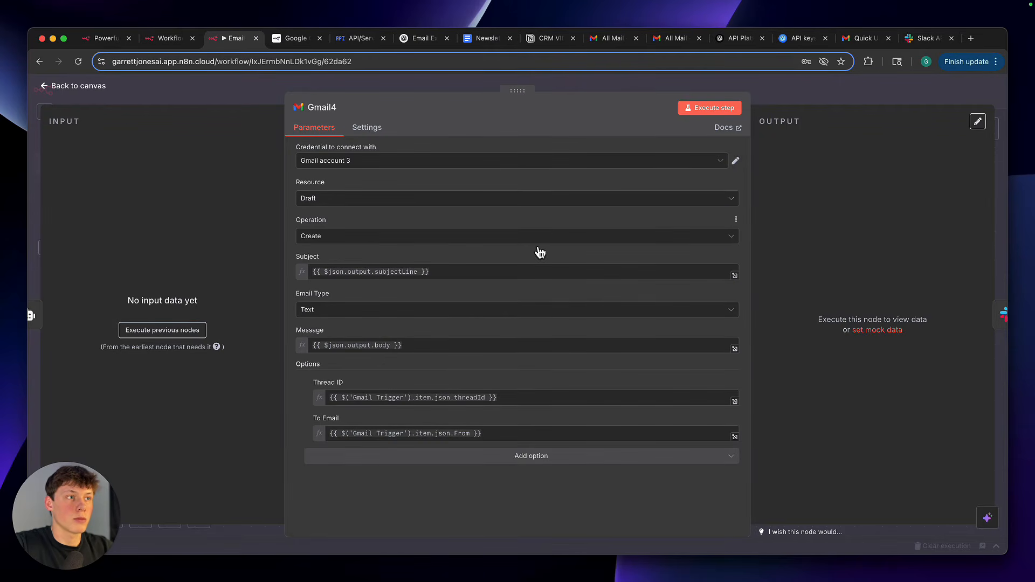
click(779, 112)
click(595, 371)
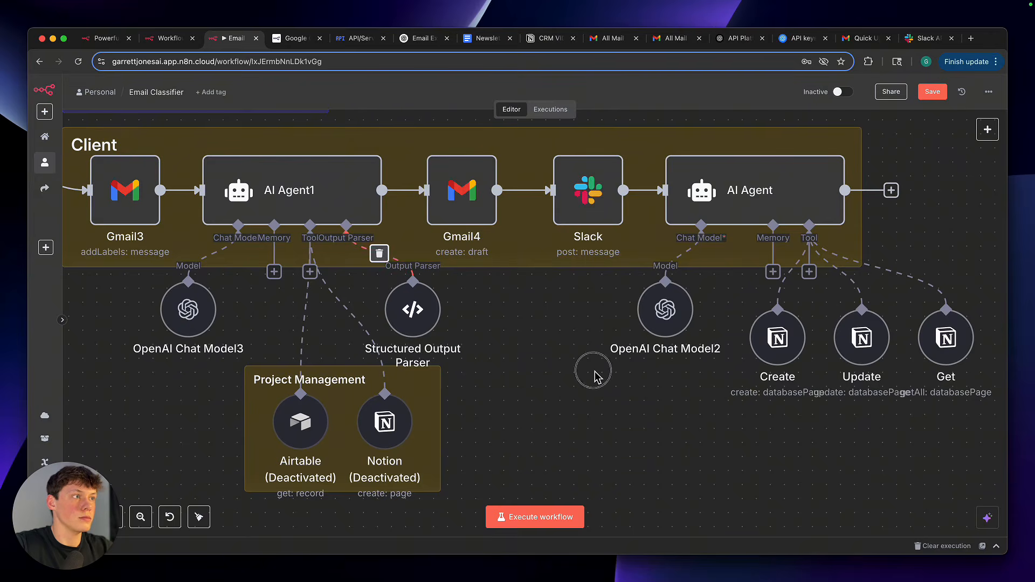
Open the Client branch's Slack node and review its channel, message type and message text settings
scroll(596, 375, right, 3)
double_click(453, 197)
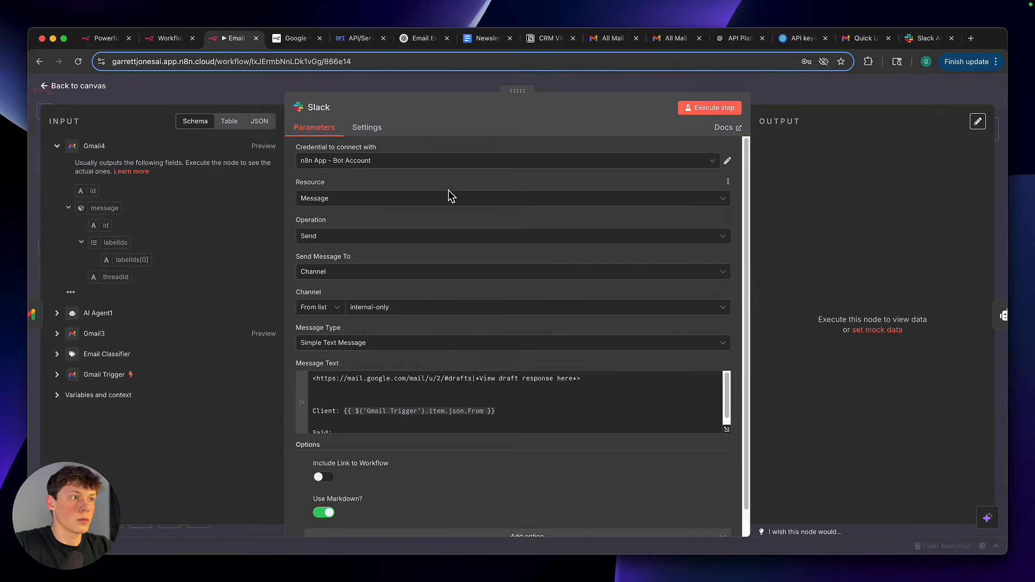
scroll(450, 339, down, 1)
scroll(434, 386, down, 1)
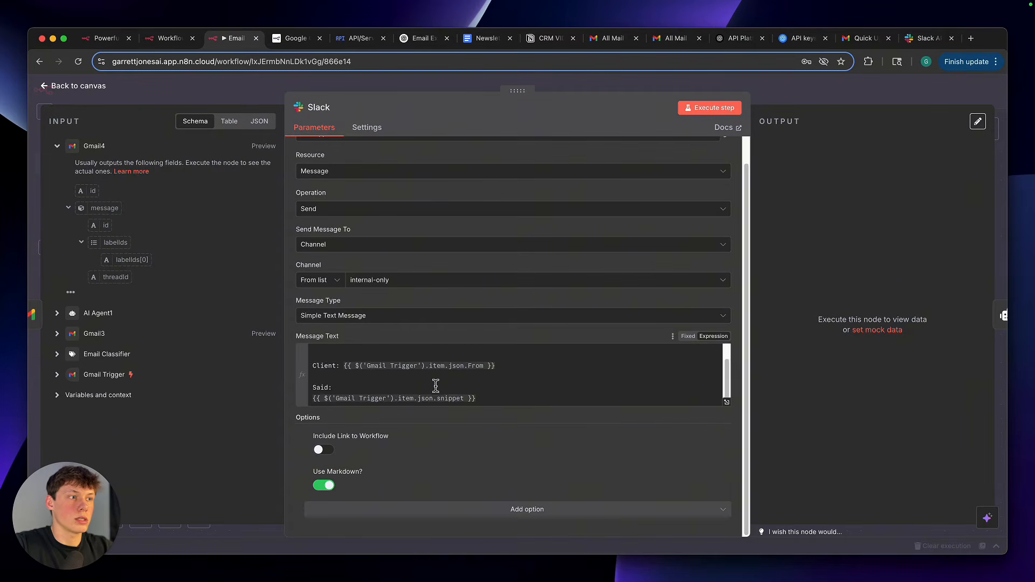
scroll(435, 386, up, 1)
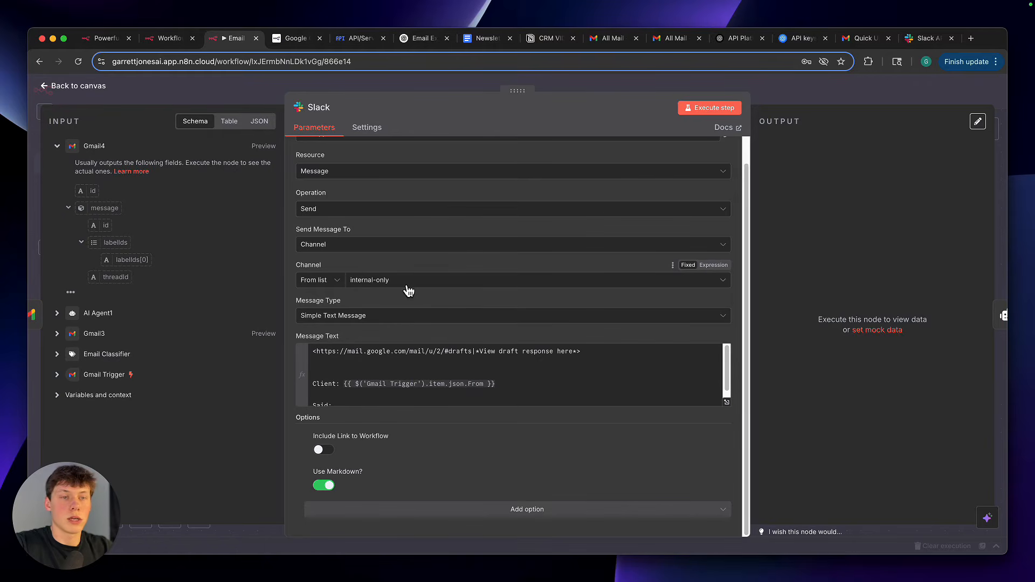
scroll(404, 267, up, 1)
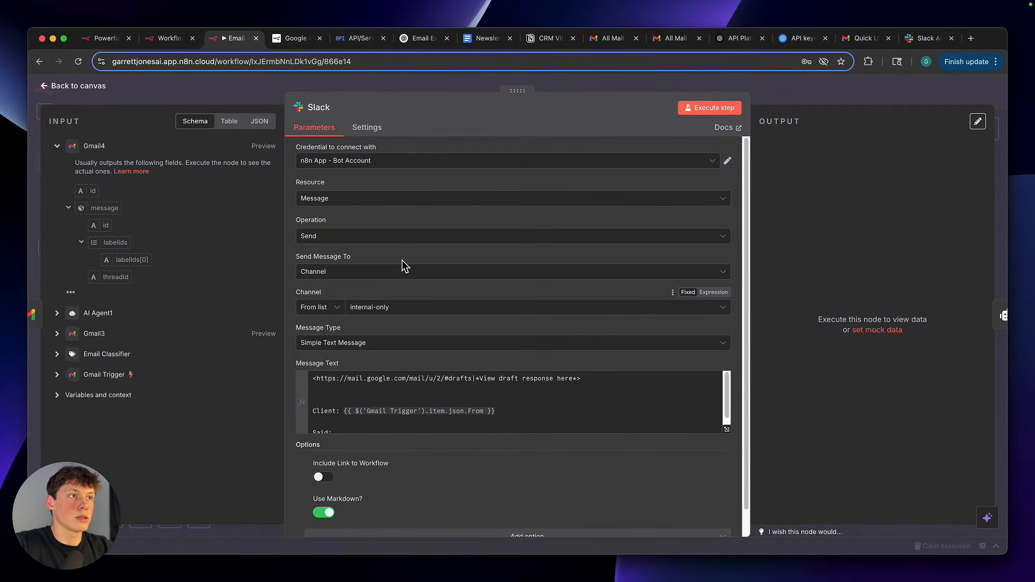
scroll(405, 267, down, 1)
scroll(423, 369, down, 1)
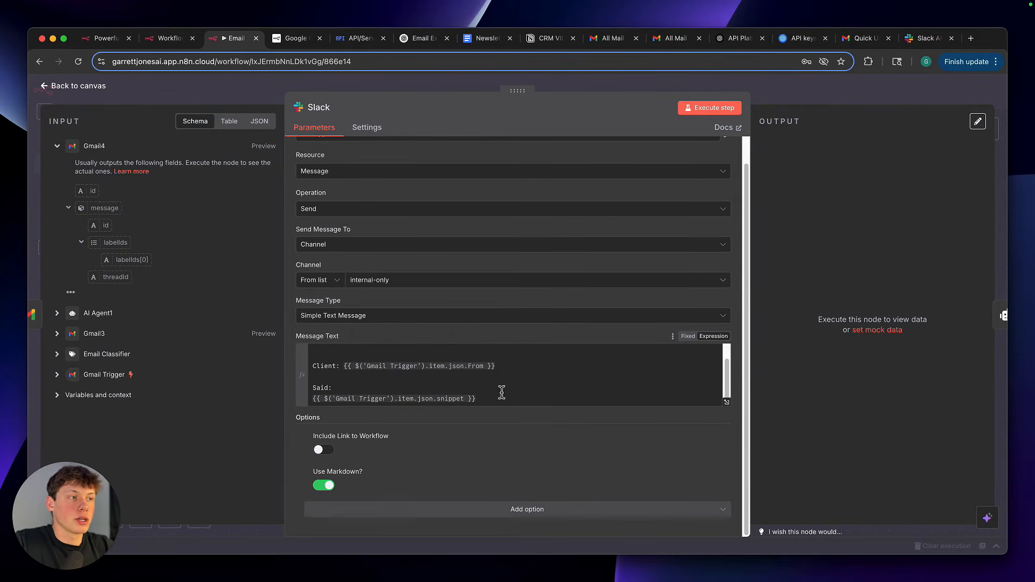
scroll(500, 367, up, 1)
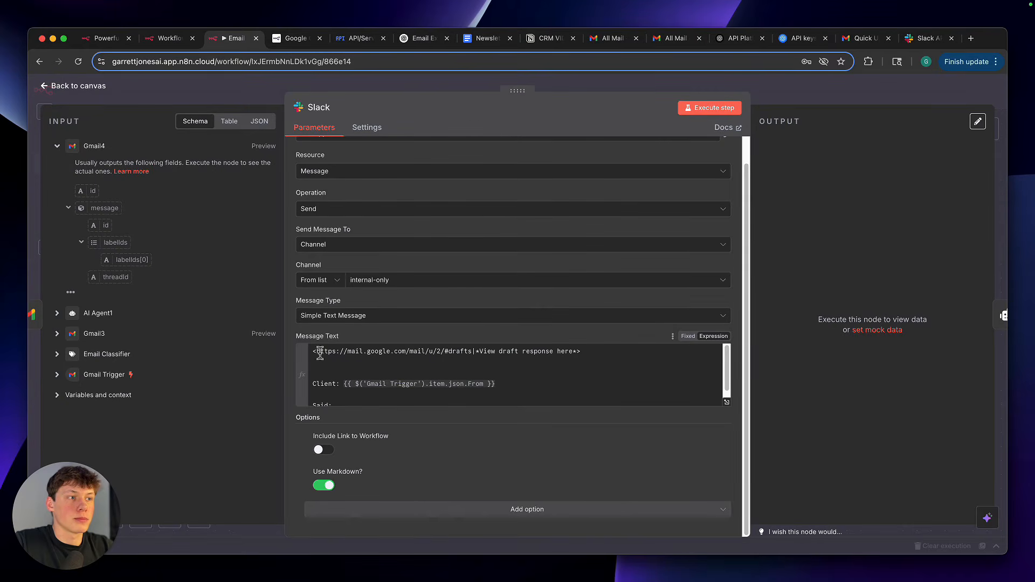
Examine the Slack message text: the Gmail drafts link, its "View draft response here" label, and the client sender and snippet expressions
drag(314, 353, 487, 352)
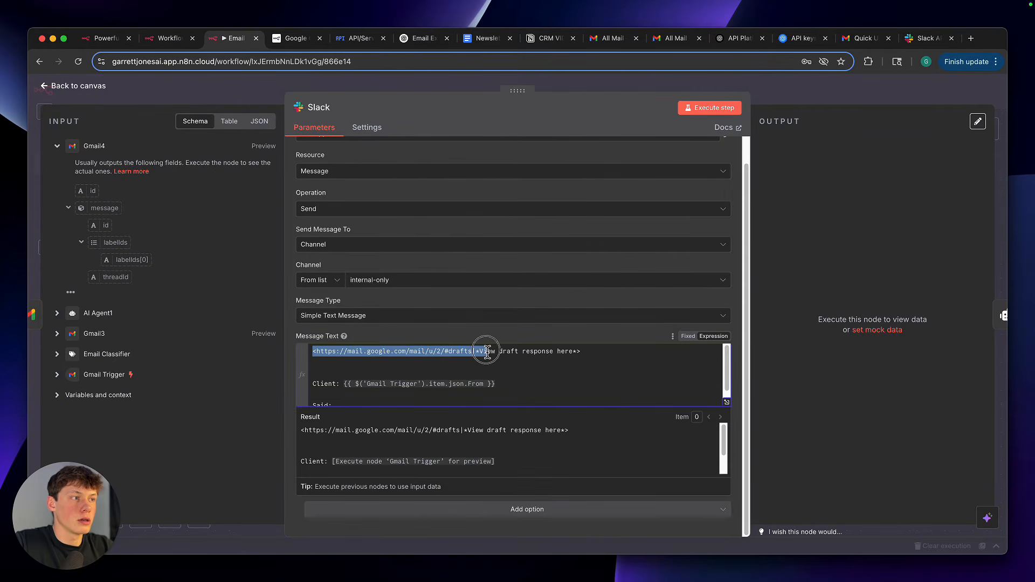
click(488, 352)
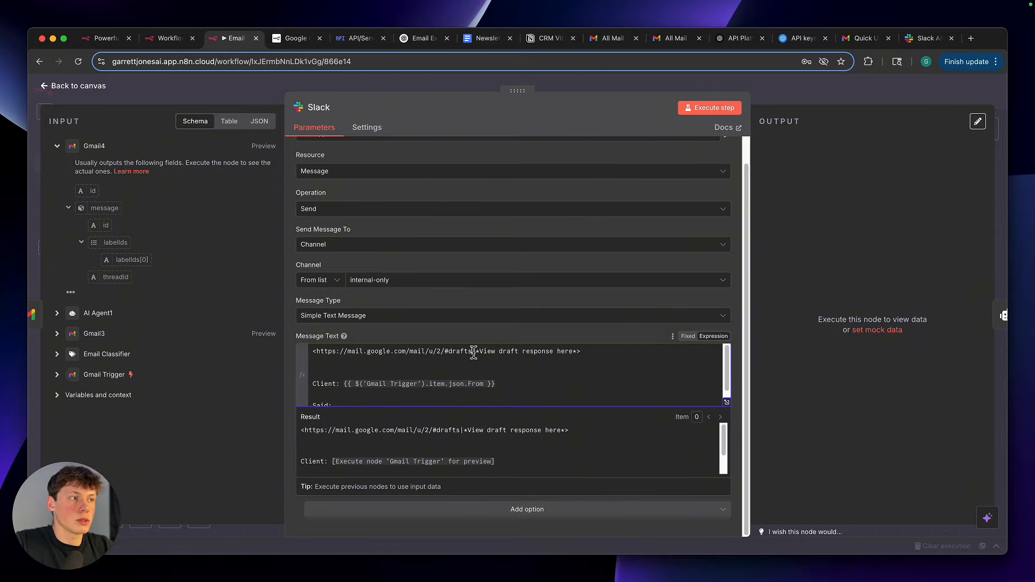
drag(479, 354, 572, 343)
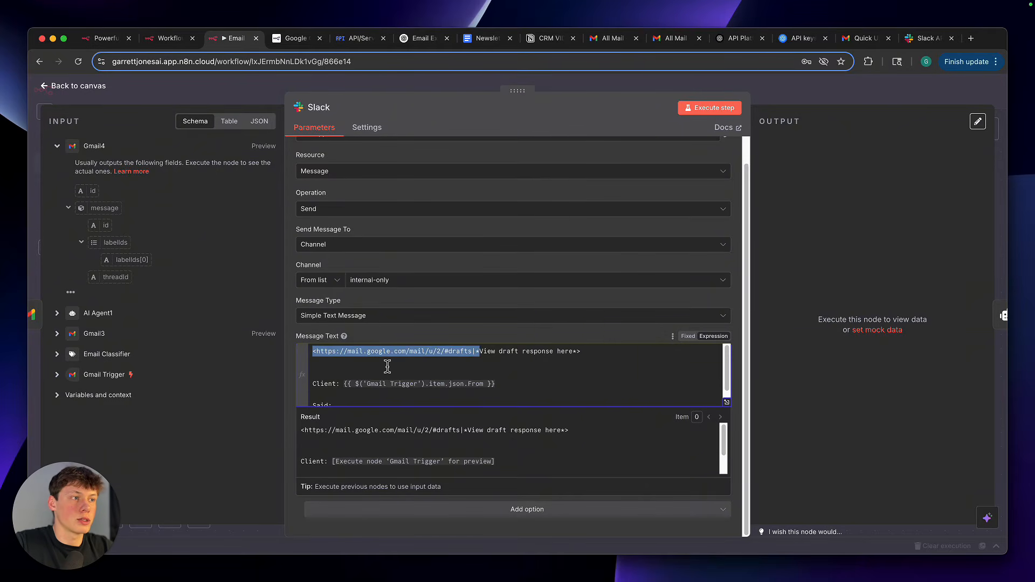
click(501, 353)
drag(481, 353, 574, 352)
click(573, 370)
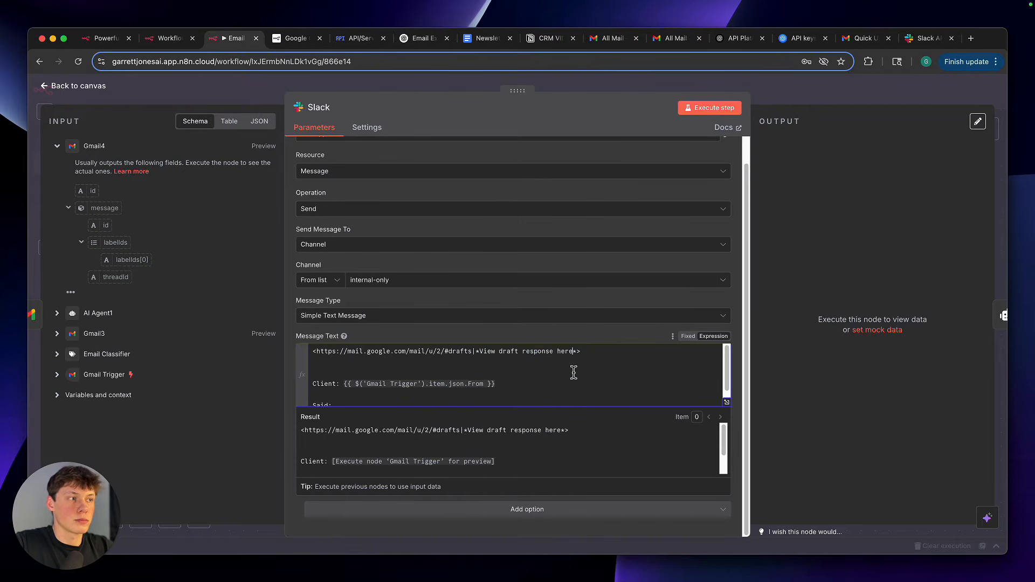
scroll(574, 376, down, 1)
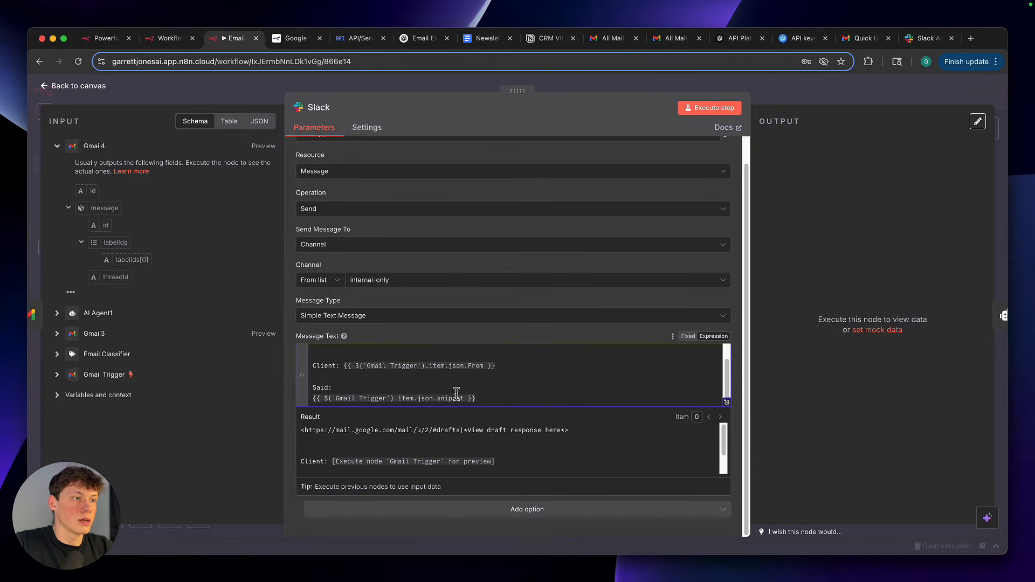
drag(507, 403, 316, 370)
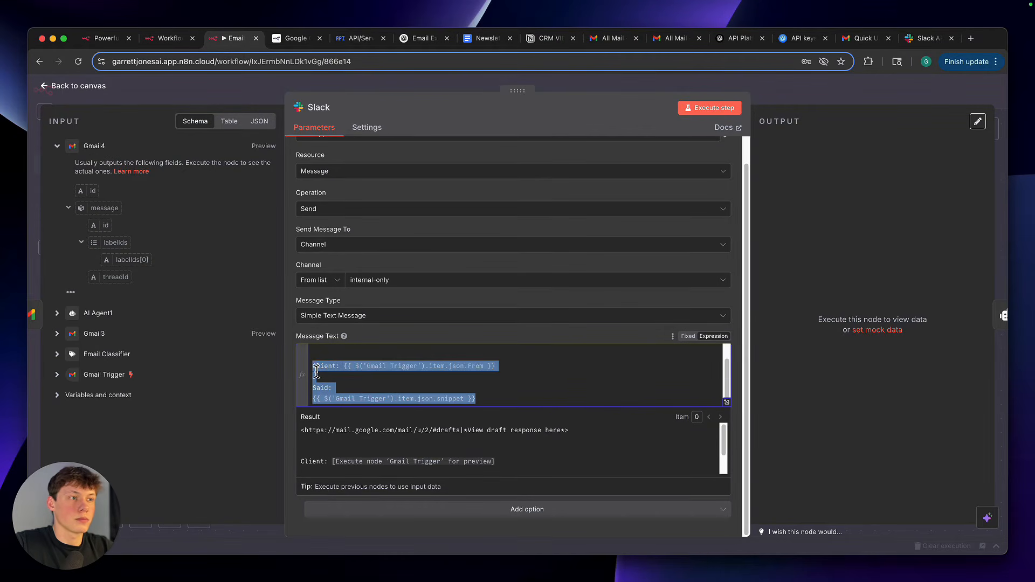
click(385, 340)
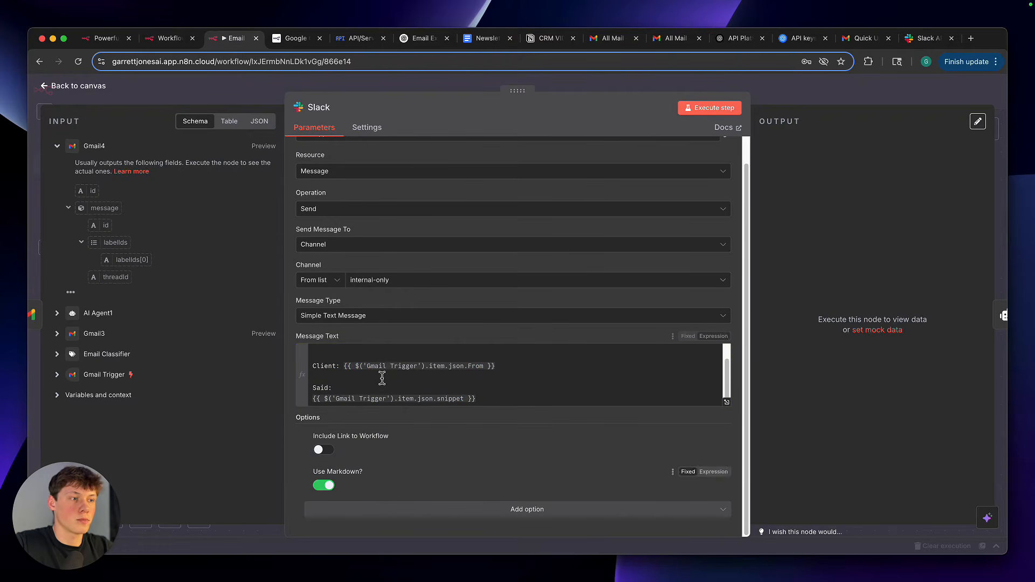
Check the Slack node's Include Link to Workflow option, and return to the canvas at the AI Agent node and its Notion tools
scroll(399, 375, up, 2)
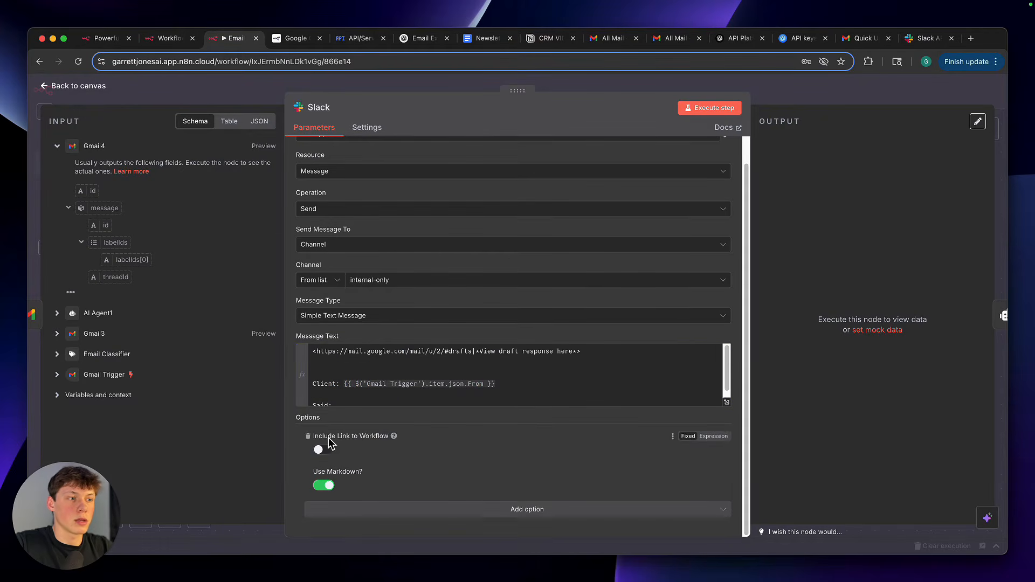
drag(323, 437, 386, 441)
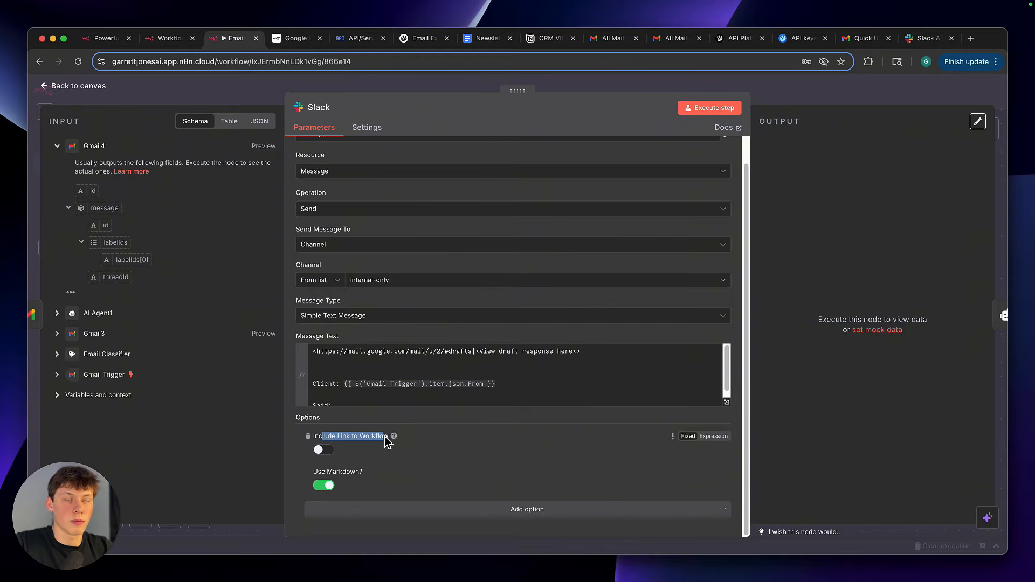
click(356, 446)
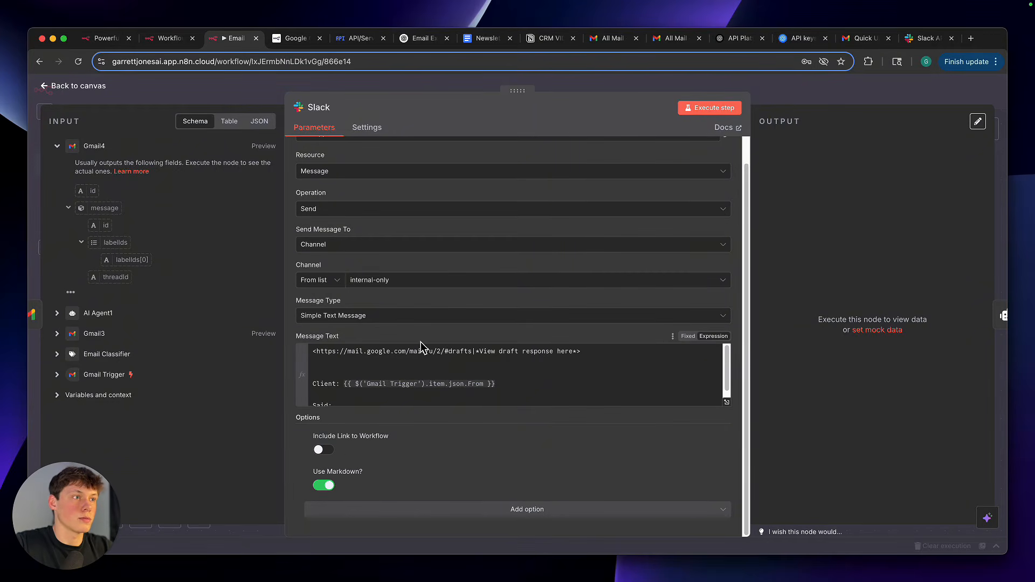
scroll(615, 312, up, 2)
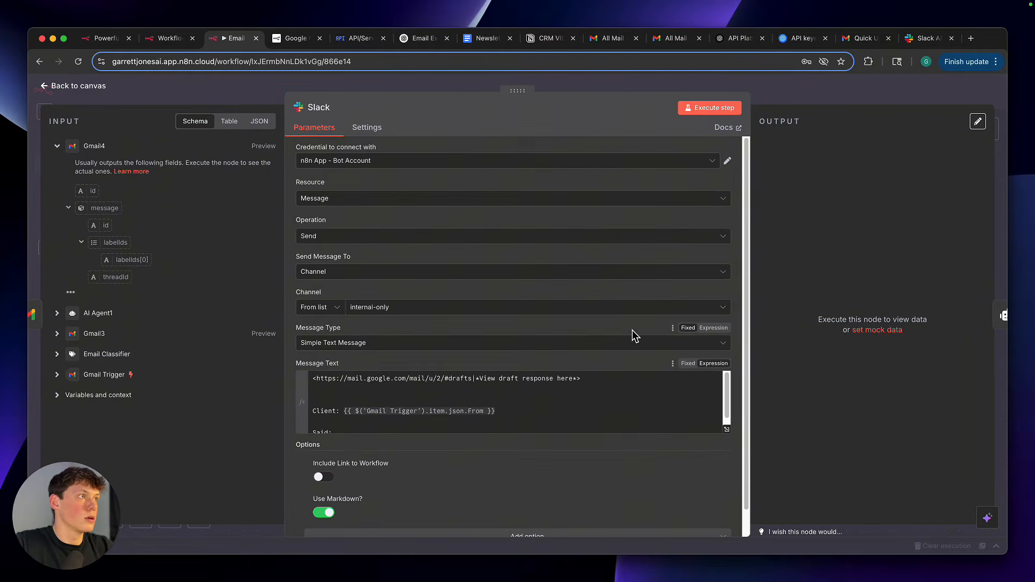
click(790, 93)
click(533, 435)
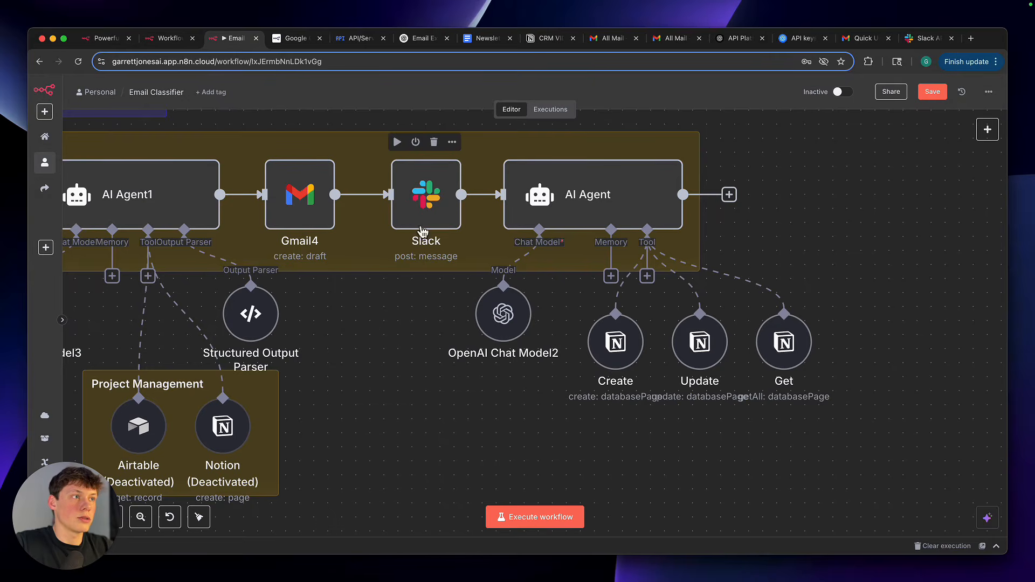
scroll(388, 365, right, 1)
scroll(389, 370, right, 2)
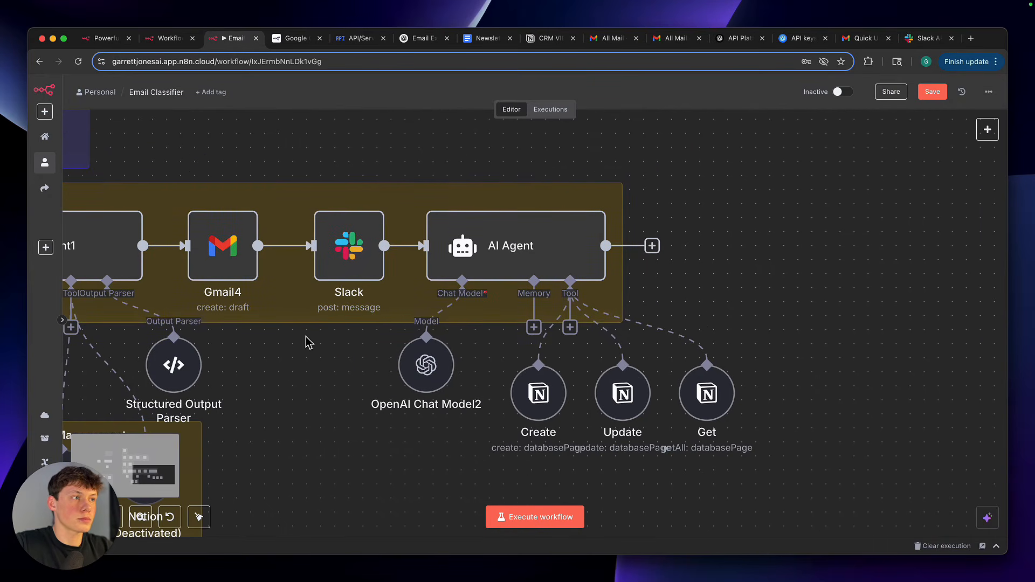
Open the AI Agent node that follows the Slack node and examine its user prompt with the From and Snippet expressions
scroll(337, 324, down, 1)
scroll(337, 323, down, 1)
drag(381, 162, 678, 456)
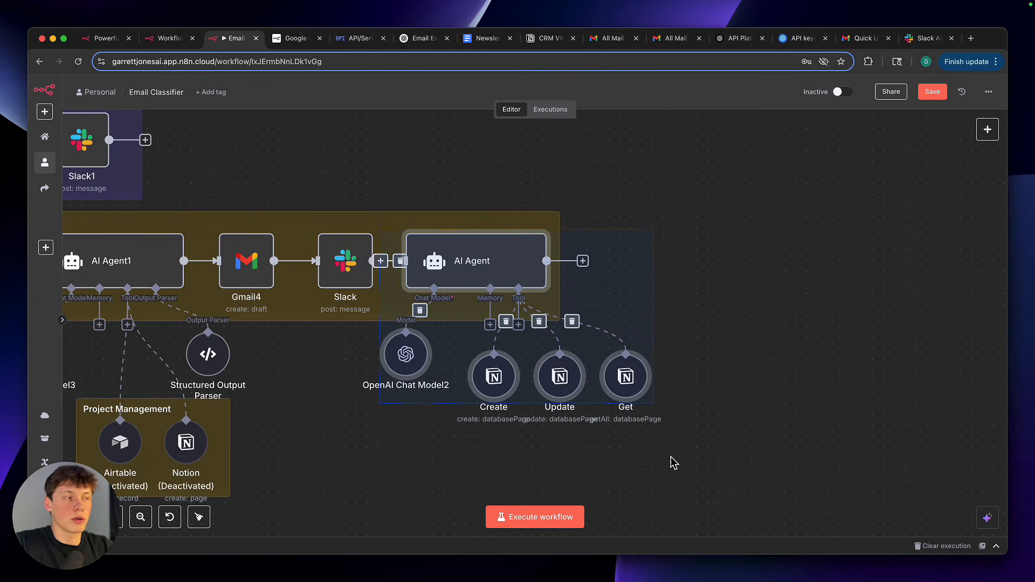
click(674, 463)
scroll(639, 331, up, 2)
click(506, 261)
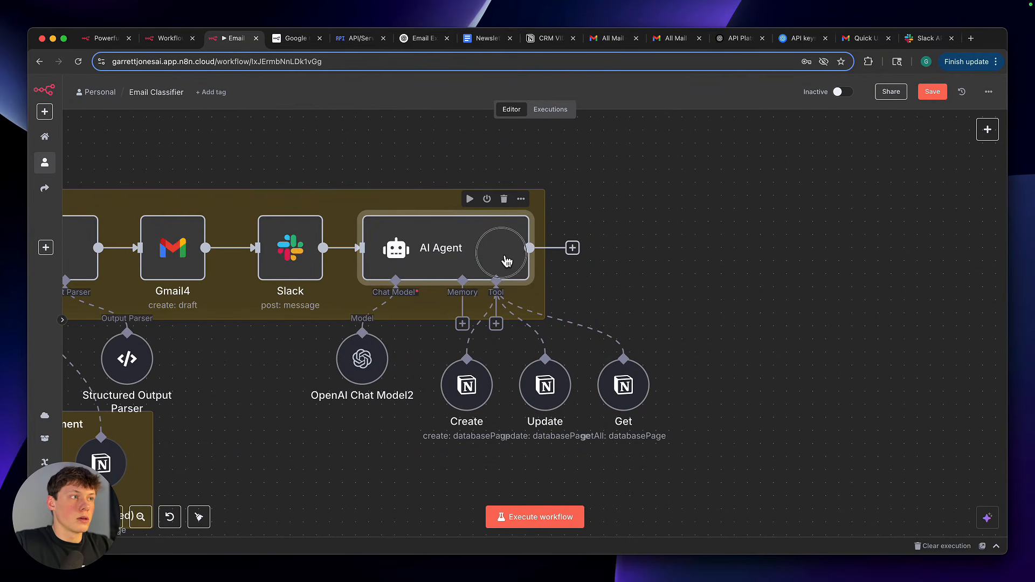
double_click(507, 261)
drag(347, 229, 456, 248)
click(513, 255)
click(457, 226)
click(456, 210)
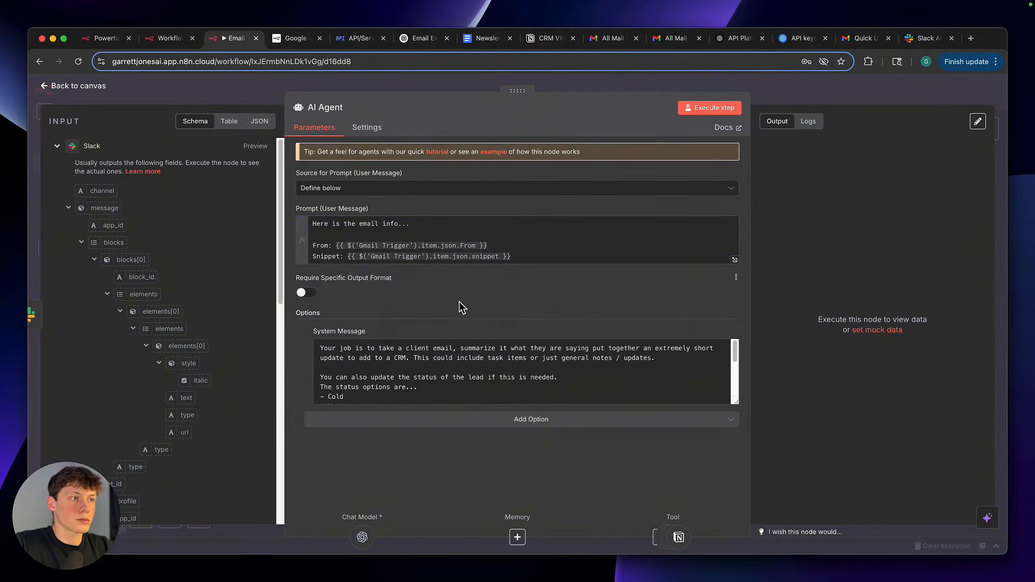
Enlarge the AI Agent's system message and read its job description about summarizing client emails into short CRM updates
scroll(519, 386, down, 4)
drag(738, 404, 747, 497)
scroll(627, 280, down, 2)
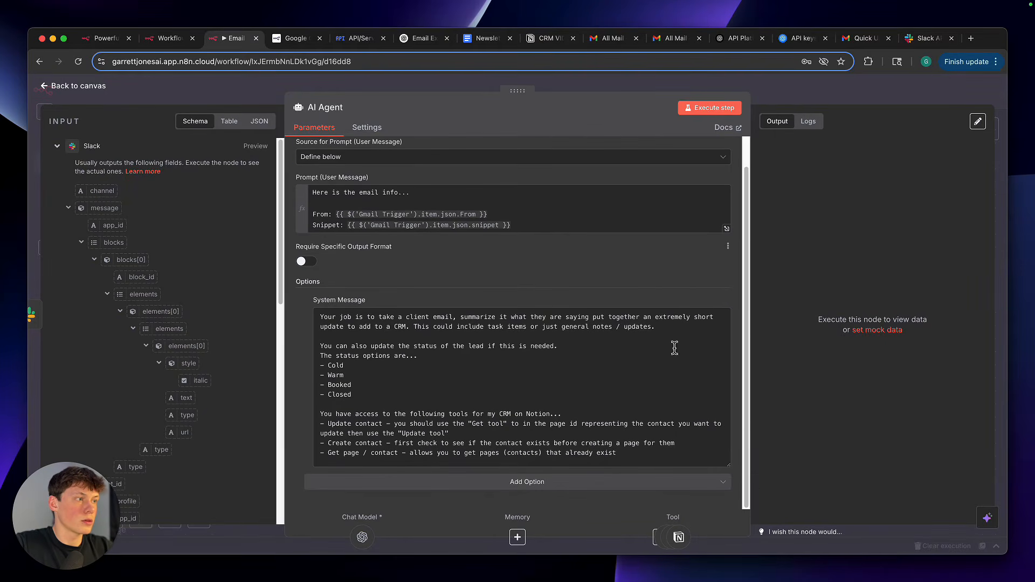
scroll(689, 398, up, 2)
scroll(690, 397, down, 2)
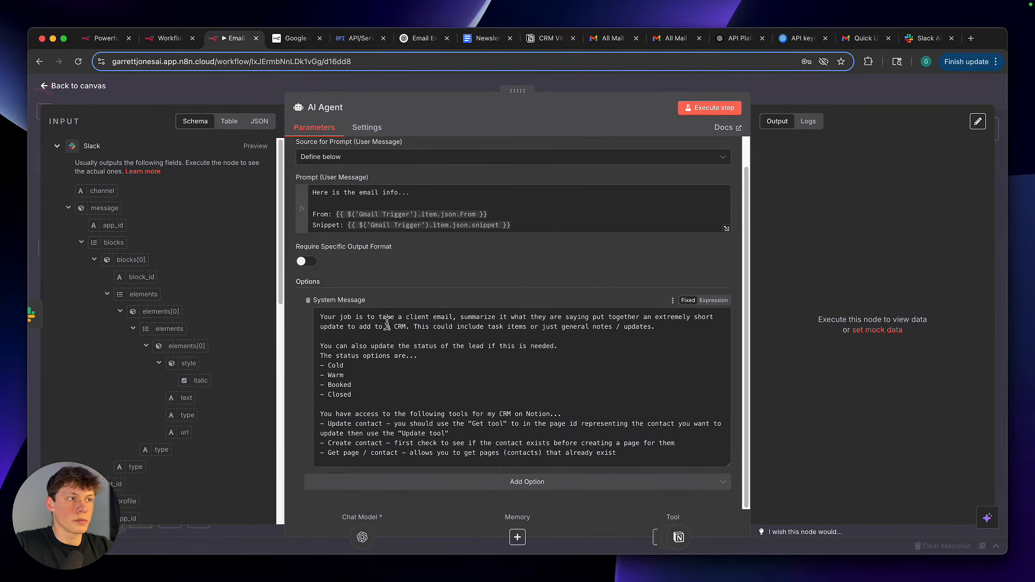
drag(358, 319, 608, 324)
click(608, 326)
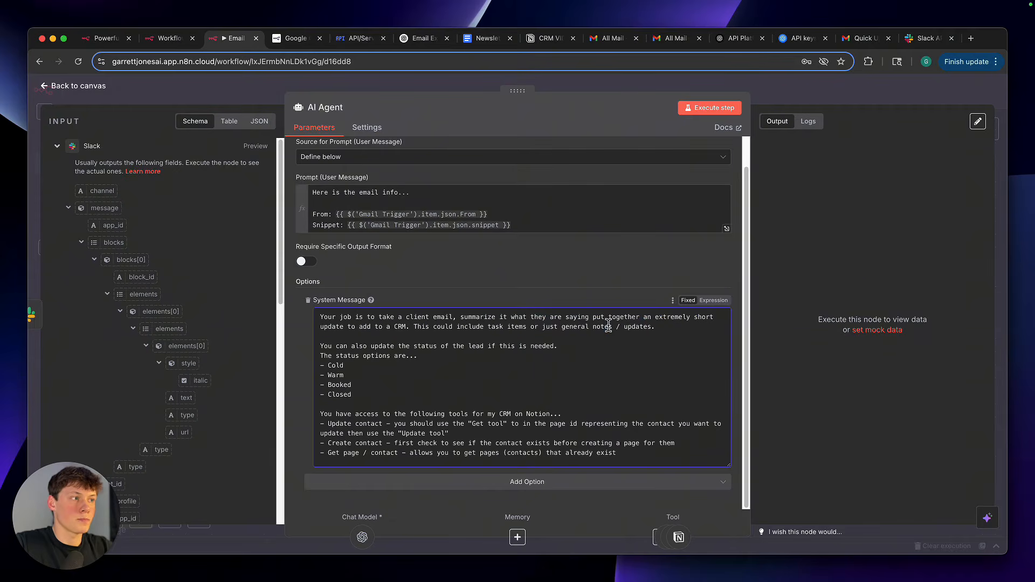
Examine the system message's lead status instructions and the Cold, Warm, Booked and Closed options
drag(336, 348, 440, 356)
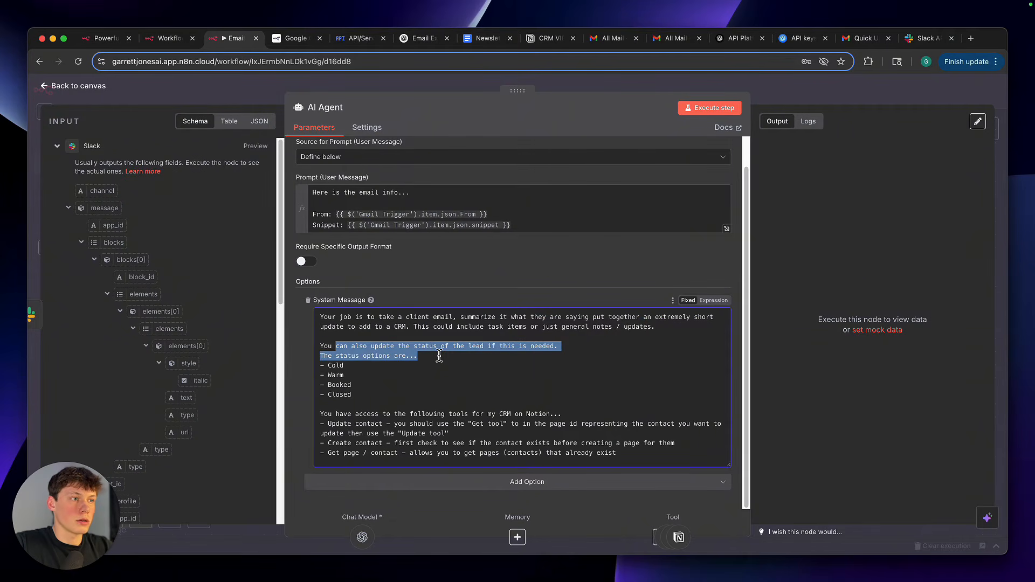
click(440, 357)
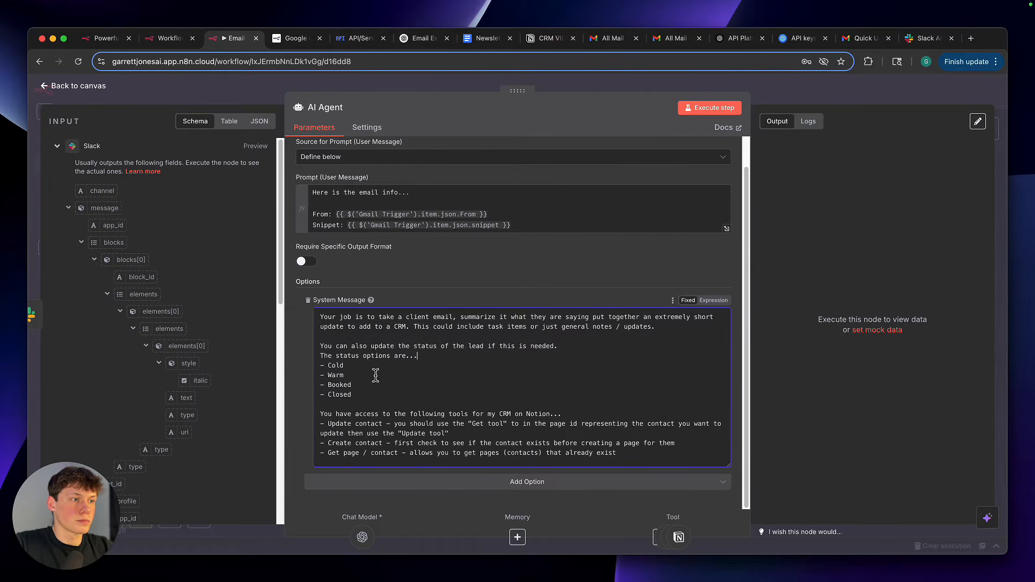
drag(356, 422, 437, 424)
click(437, 424)
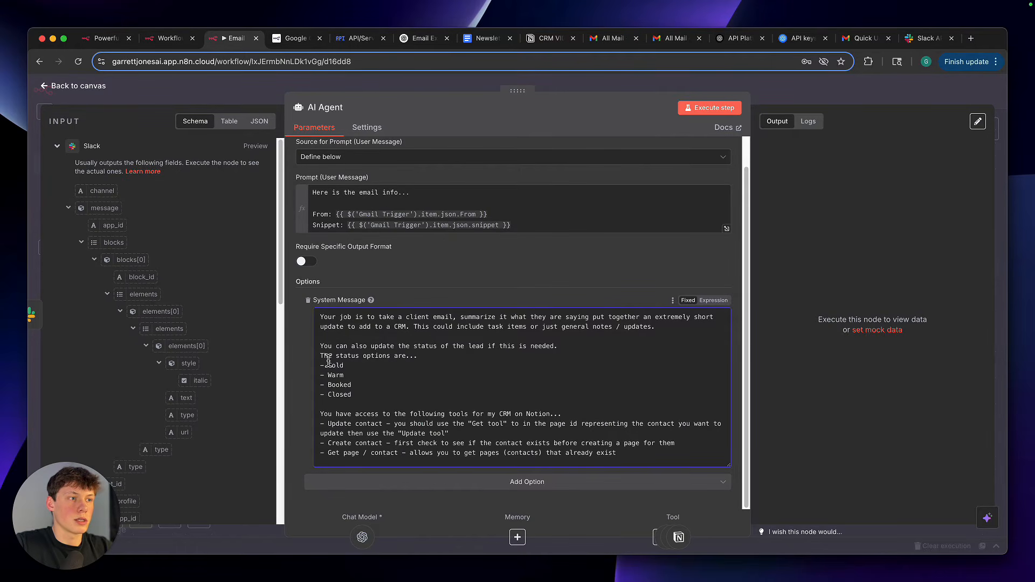
drag(321, 357, 367, 398)
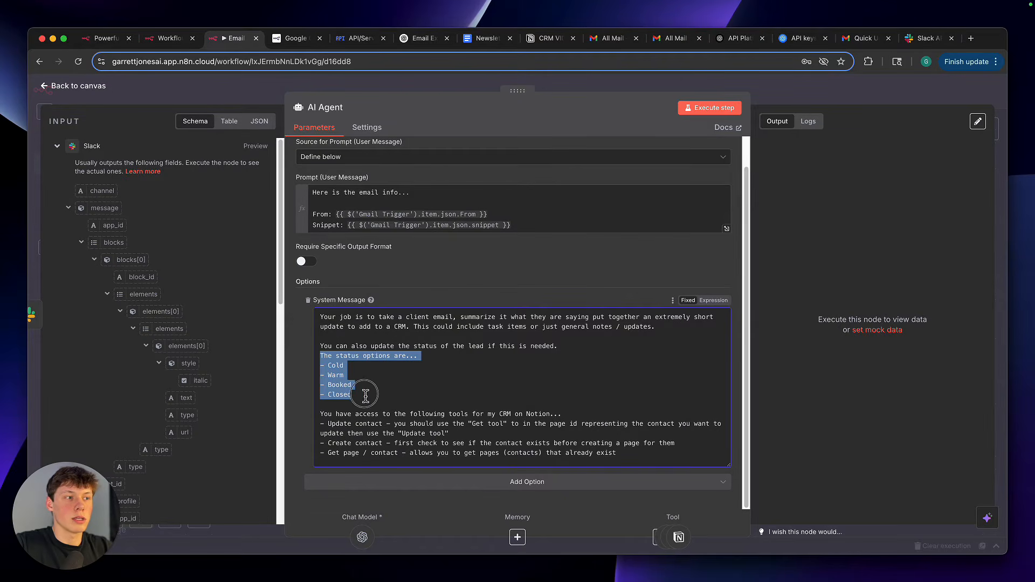
click(365, 397)
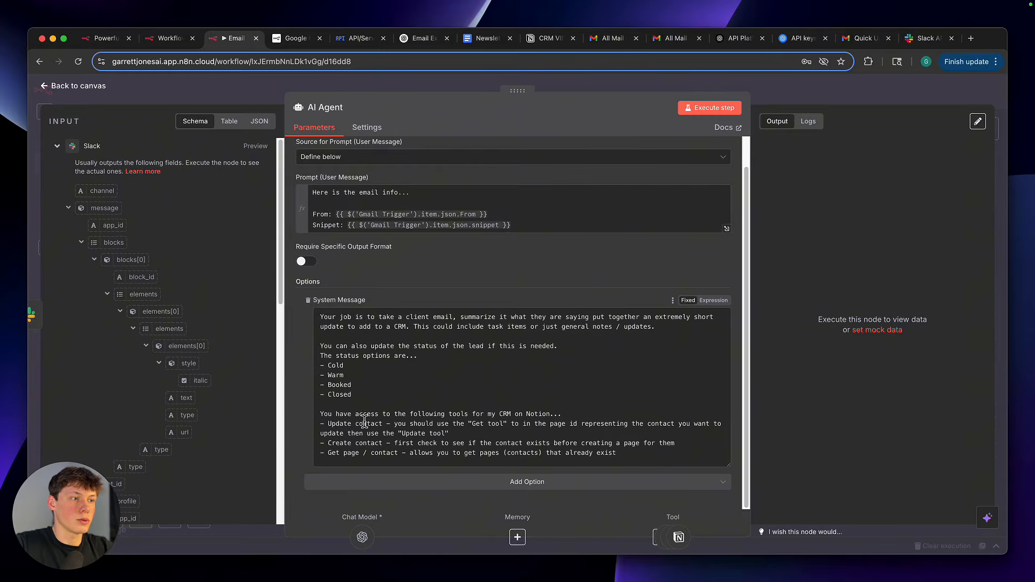
Examine the system message's Update contact, Create contact and Get page / contact tool instructions, and return to the canvas
drag(327, 424, 383, 424)
drag(325, 443, 393, 443)
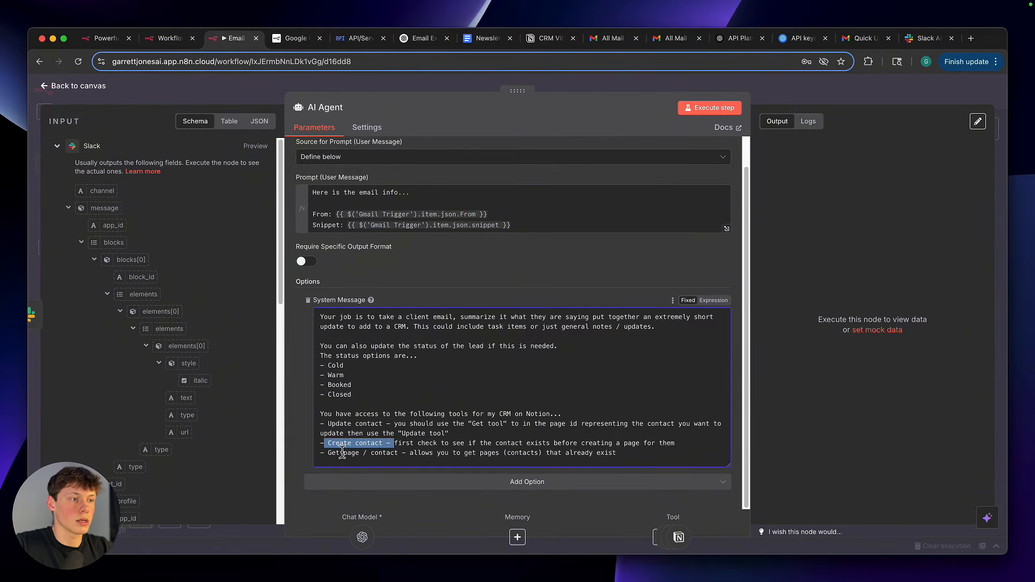
drag(327, 453, 396, 454)
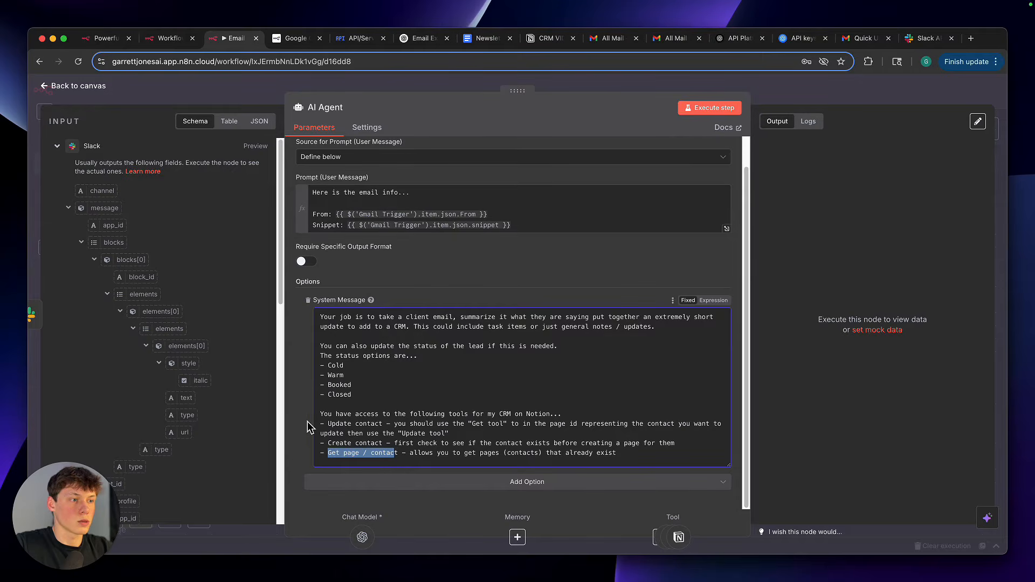
click(770, 106)
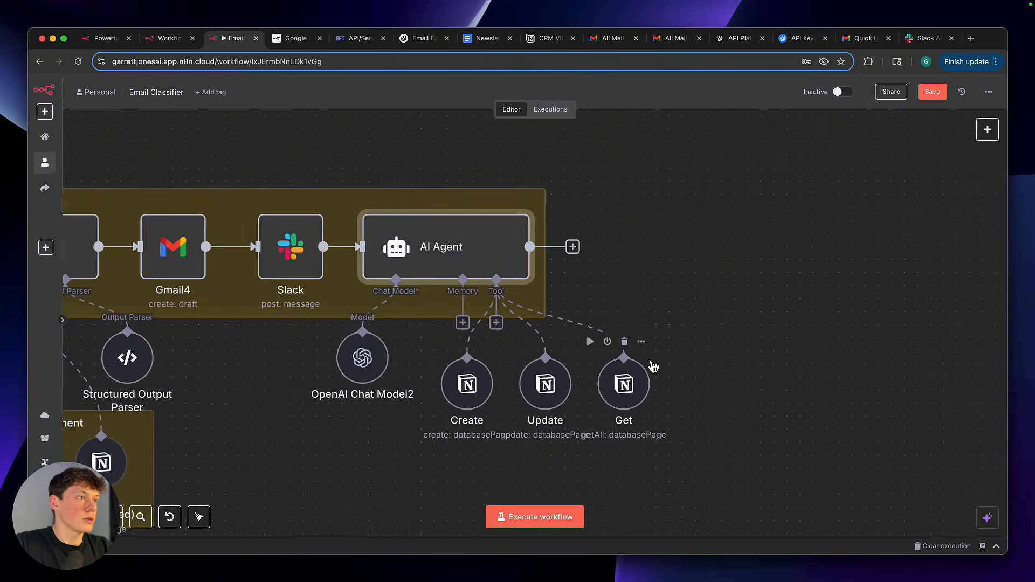
Open the Create Notion tool and review its description, database, and the Notes and Contact Email properties
scroll(653, 367, down, 3)
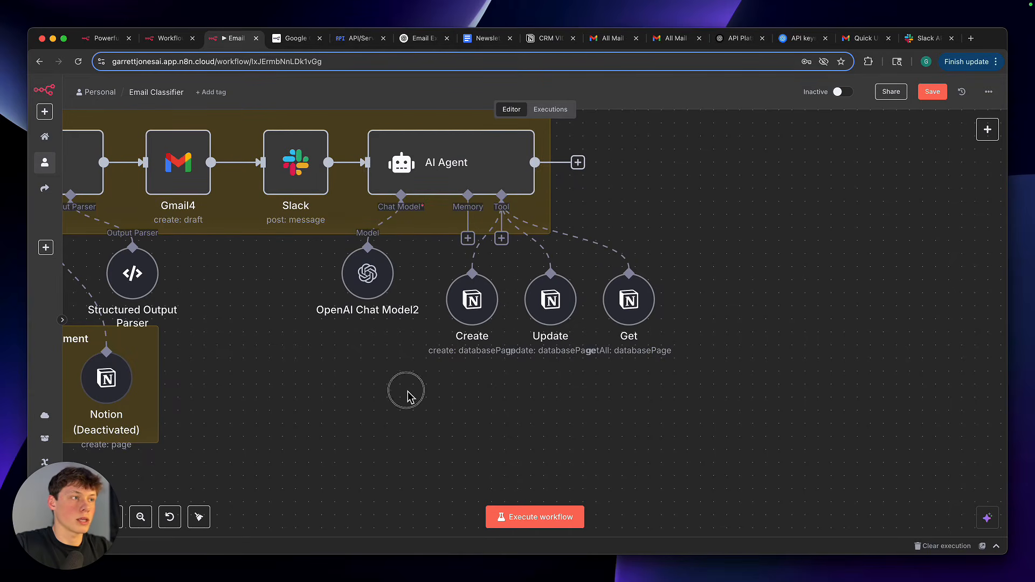
double_click(486, 317)
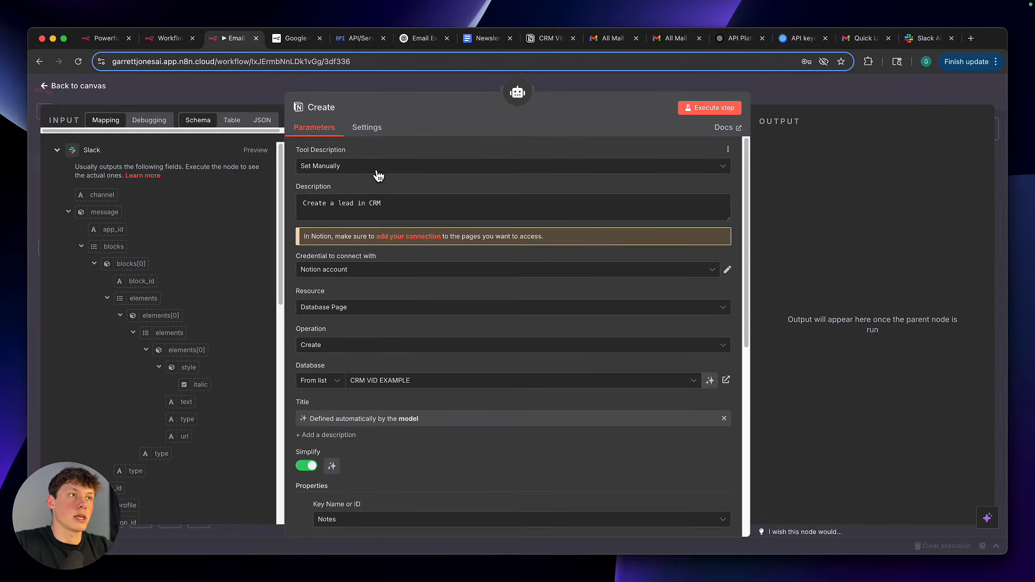
triple_click(388, 207)
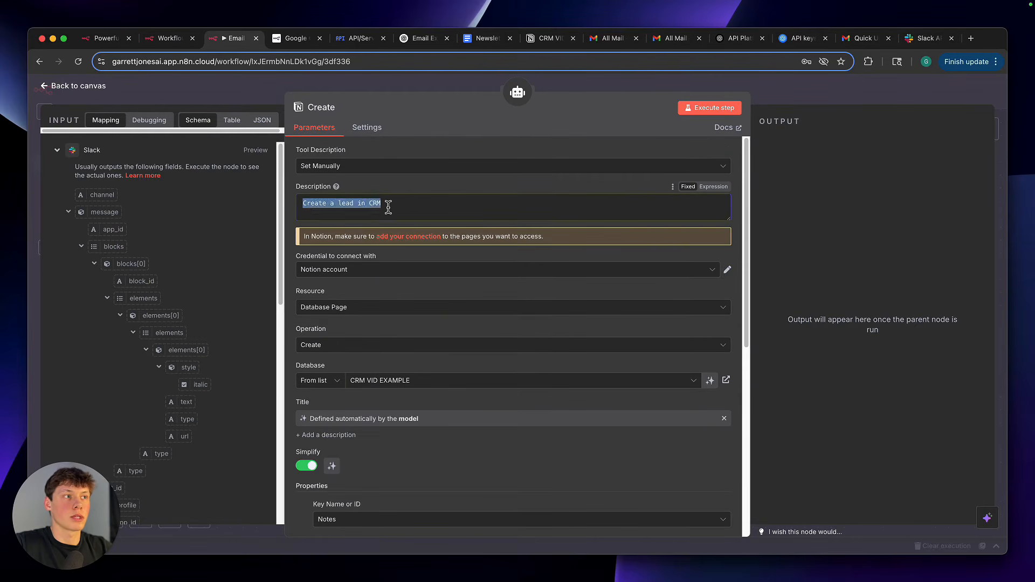
scroll(398, 322, down, 5)
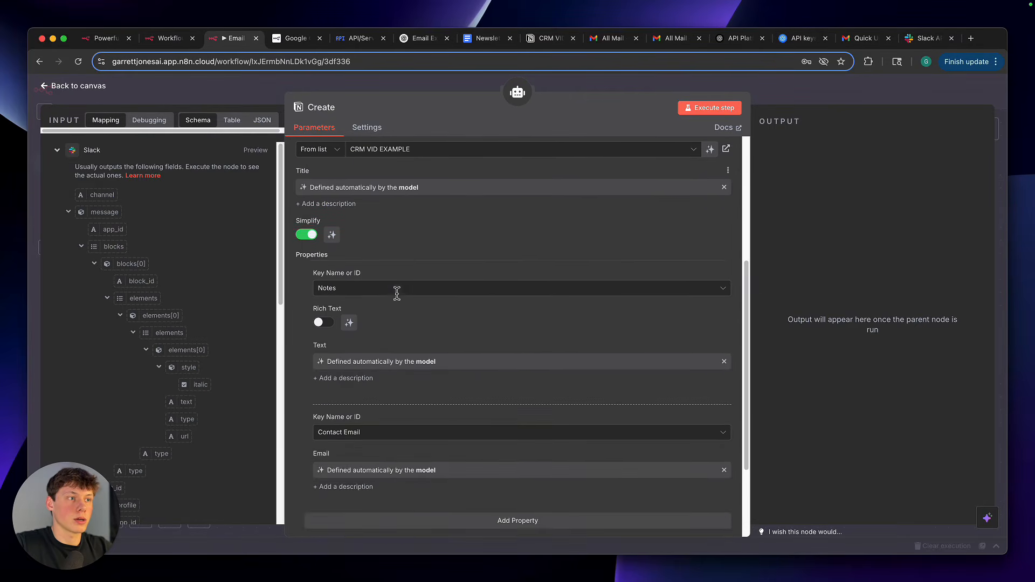
scroll(397, 292, down, 2)
scroll(388, 275, up, 8)
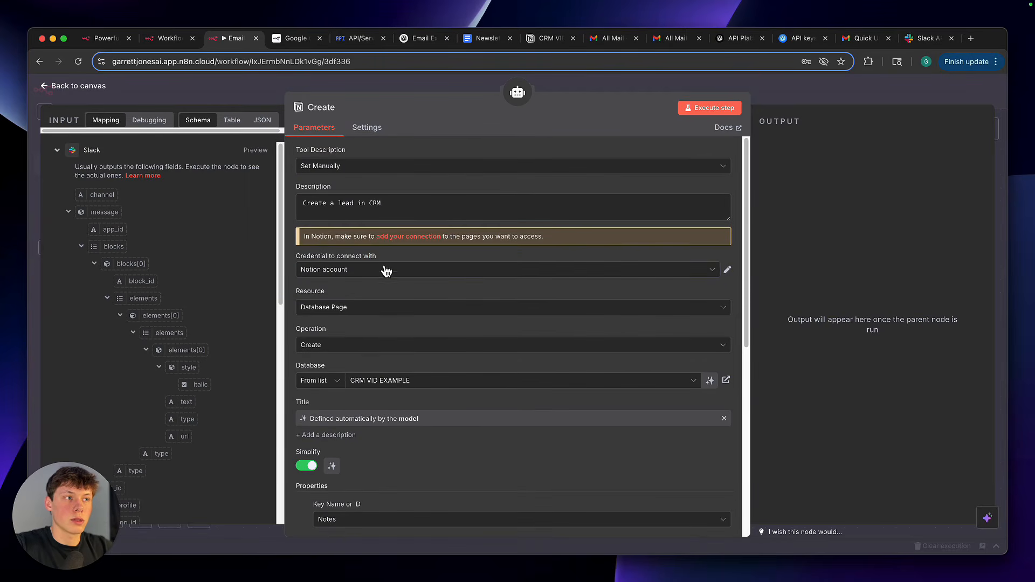
Open a new Notion credential from the Create tool and examine its Internal Integration Secret field
click(386, 273)
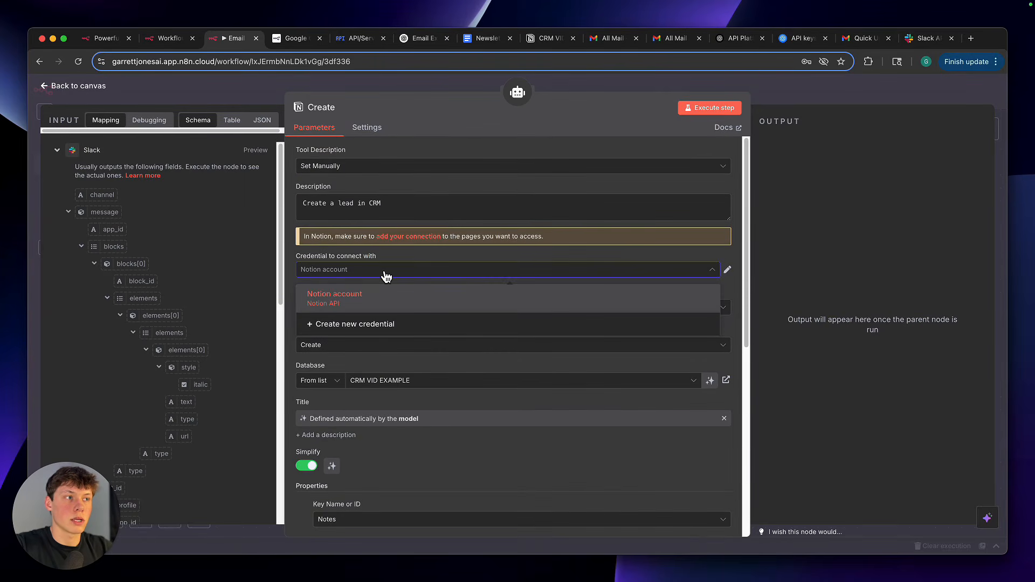
click(384, 325)
drag(314, 234, 398, 239)
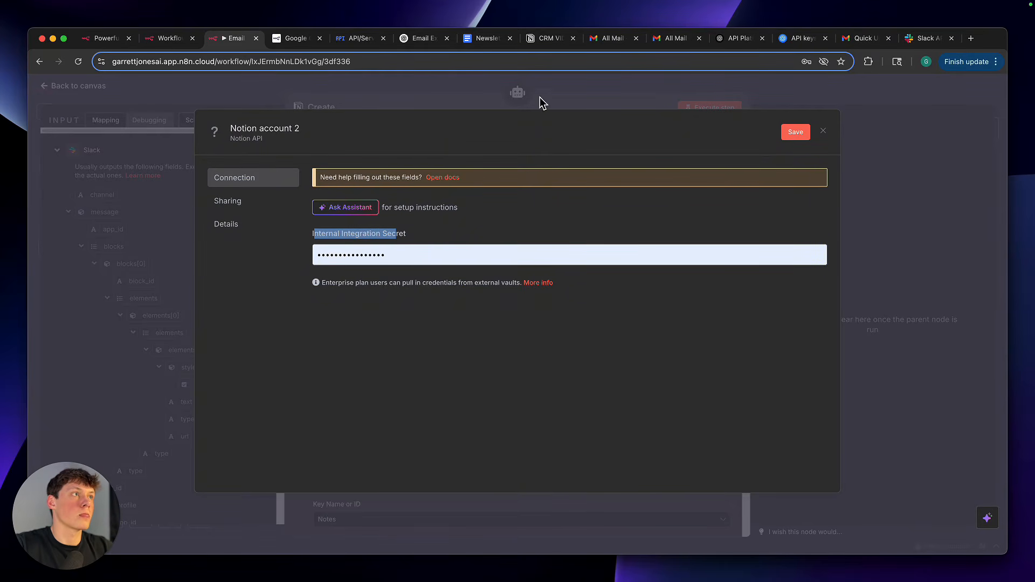
Switch to the CRM VIDEO EXAMPLE page in Notion and insert an inline database below the existing CRM VID EXAMPLE table
click(548, 39)
scroll(511, 268, down, 1)
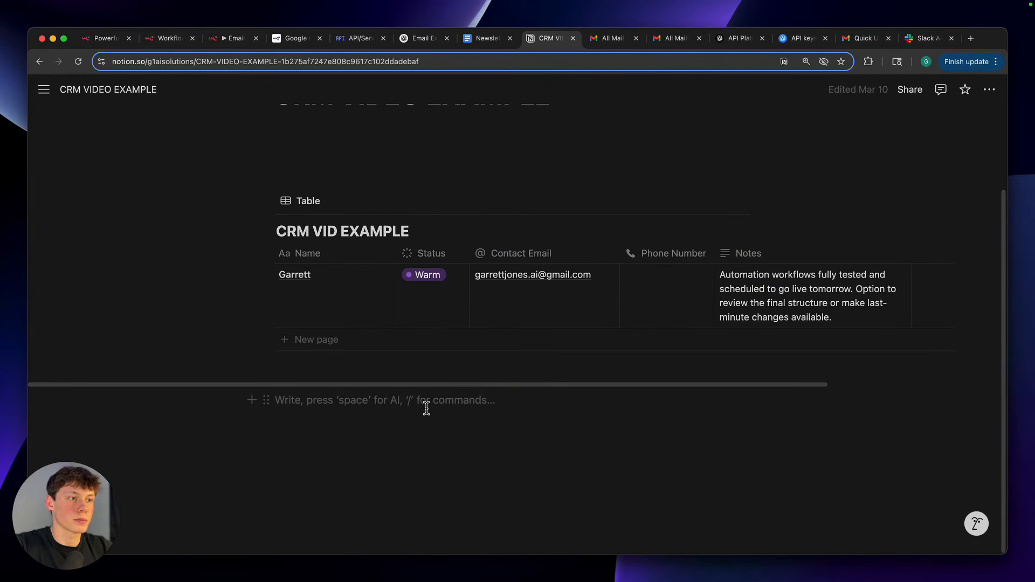
key(Return)
key(Return)
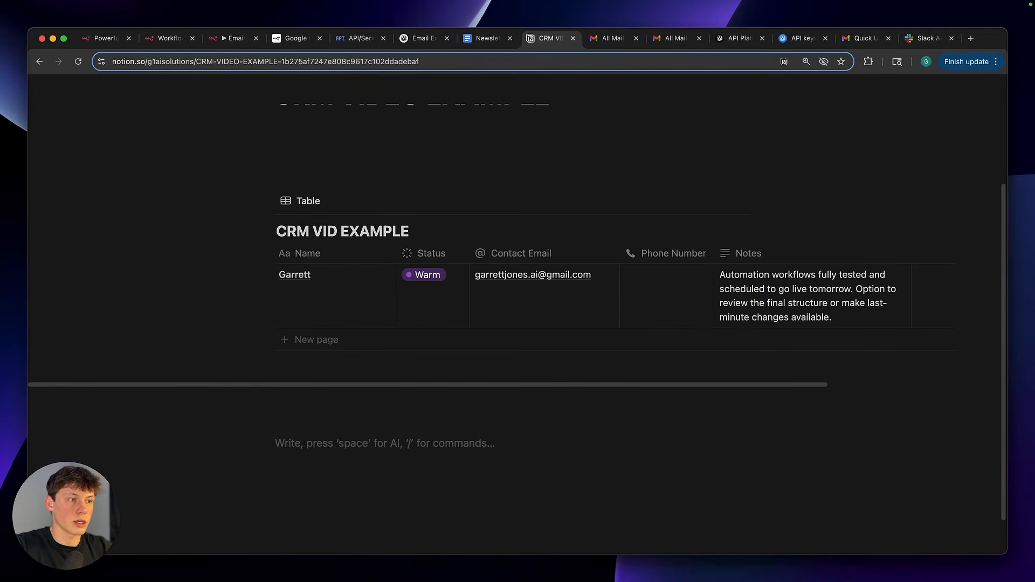
scroll(427, 408, down, 1)
scroll(426, 409, up, 2)
scroll(427, 409, down, 2)
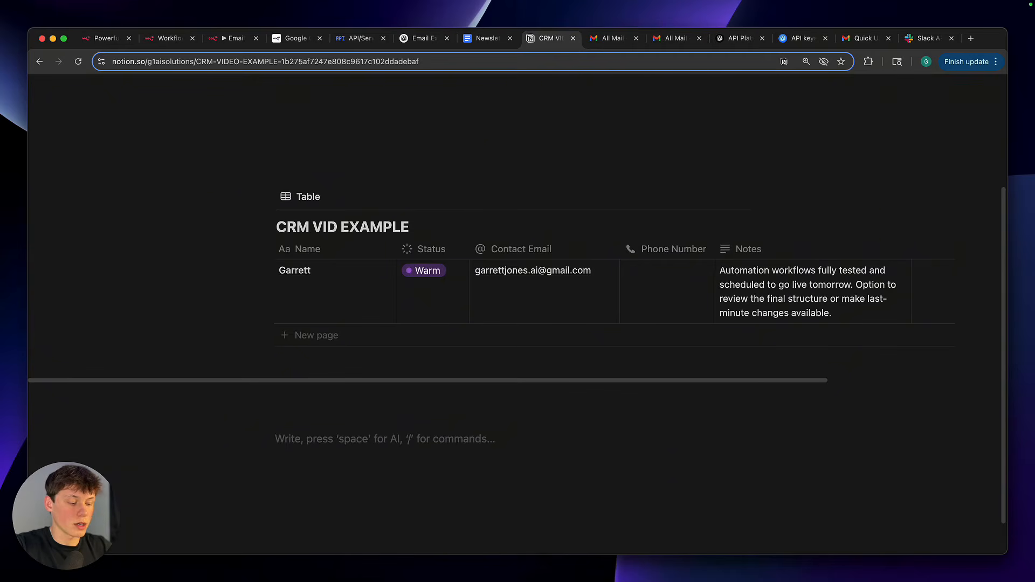
text(/)
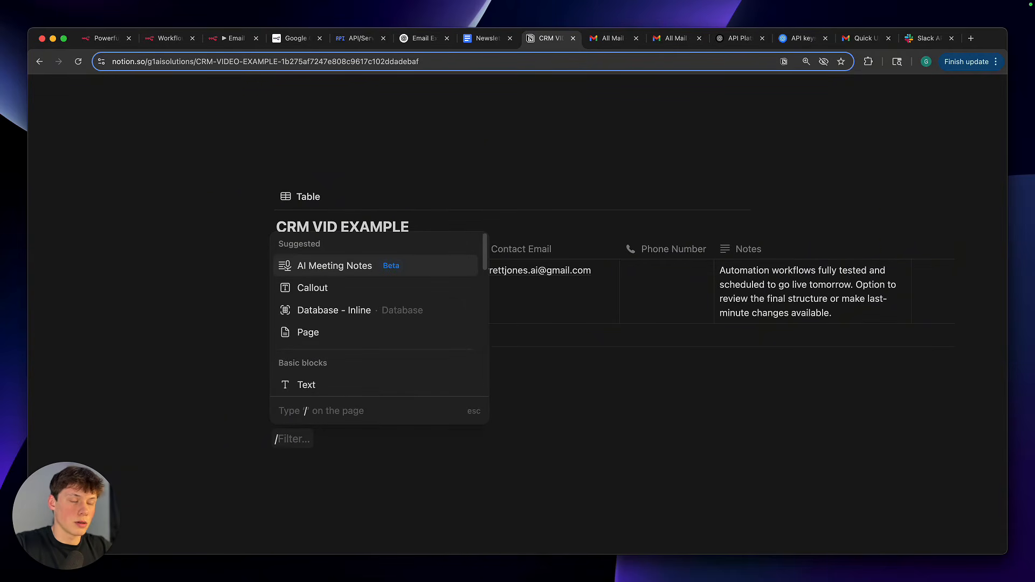
text(data)
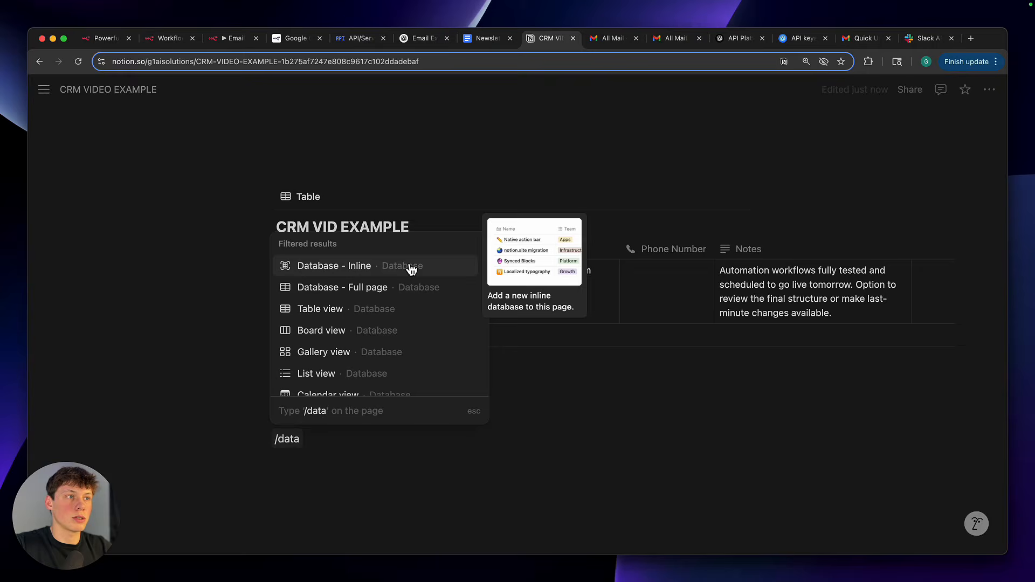
click(376, 269)
Title the new inline database "CRM Example Vid"
click(344, 280)
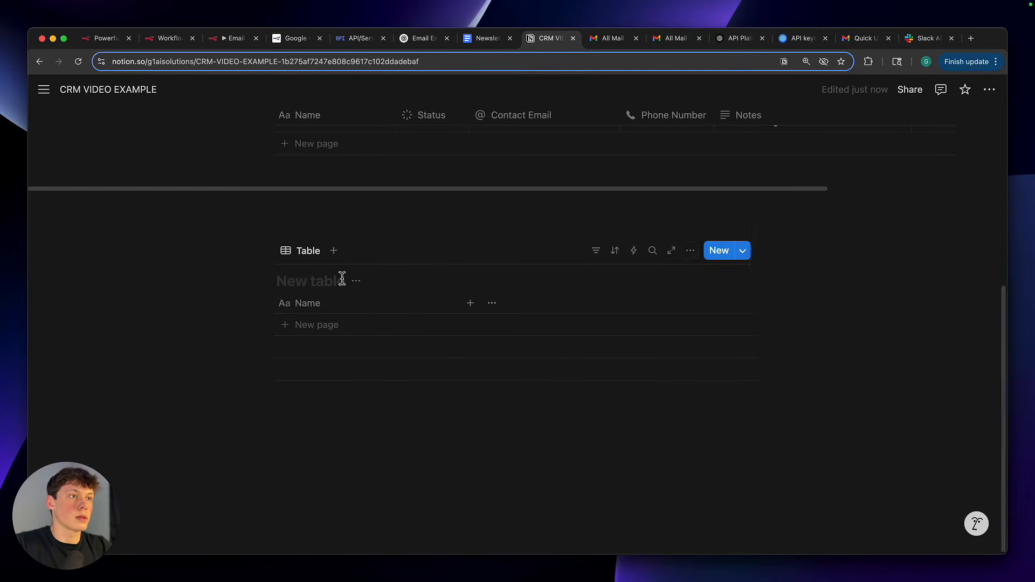
click(320, 280)
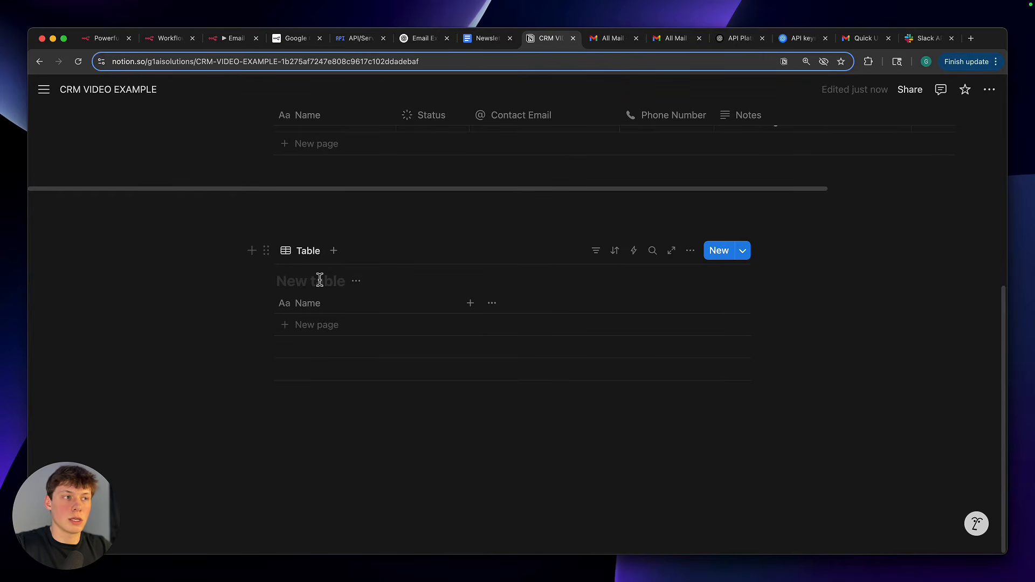
text(CRM E)
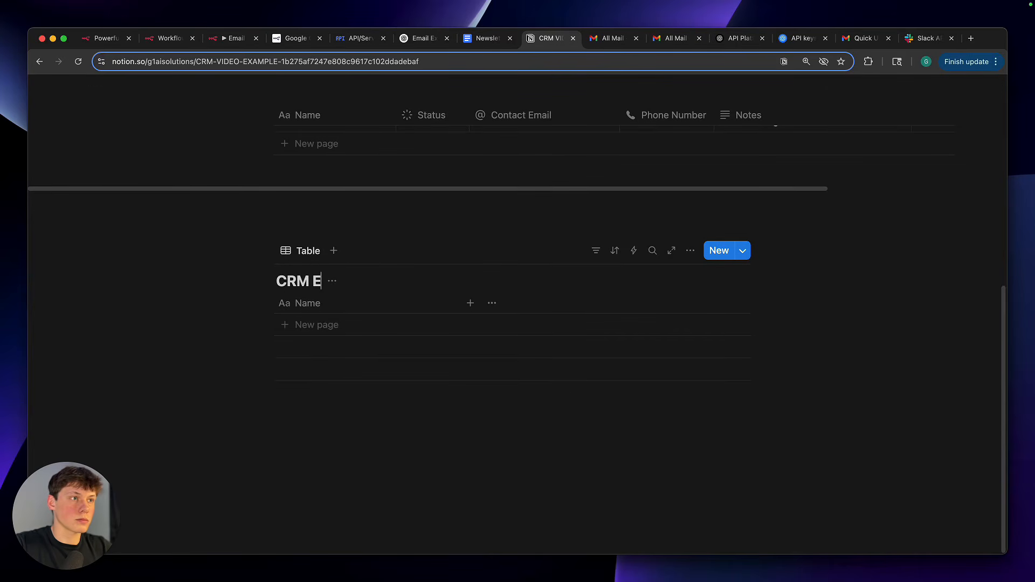
text(xample Vid)
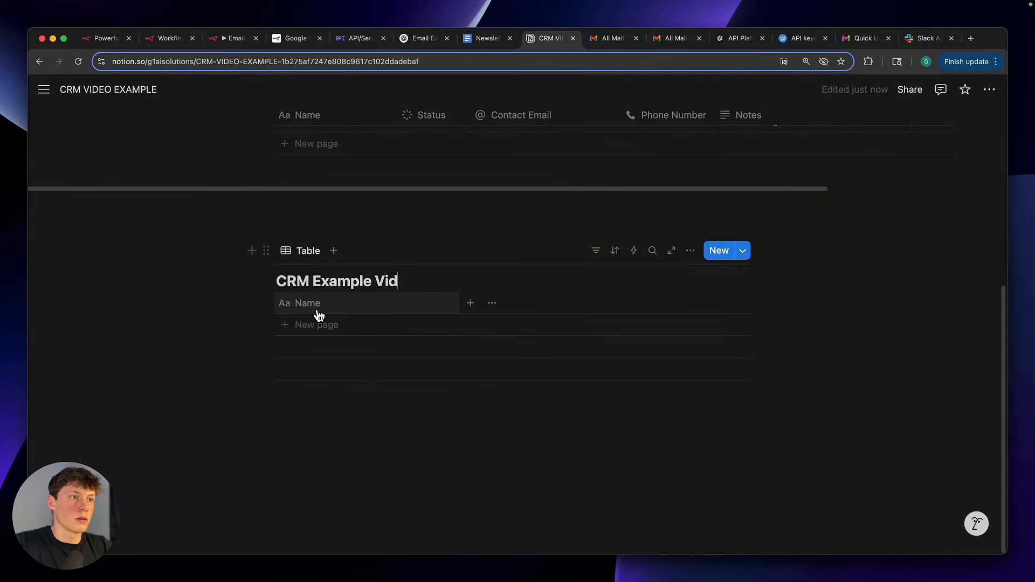
Add the suggested Contact Email property to the CRM Example Vid table
click(471, 305)
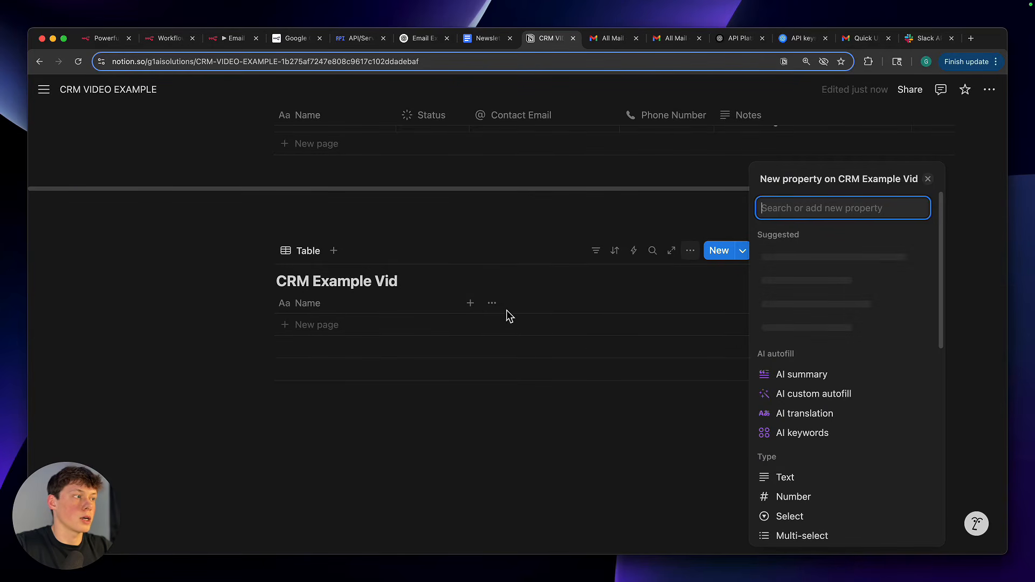
text(emai)
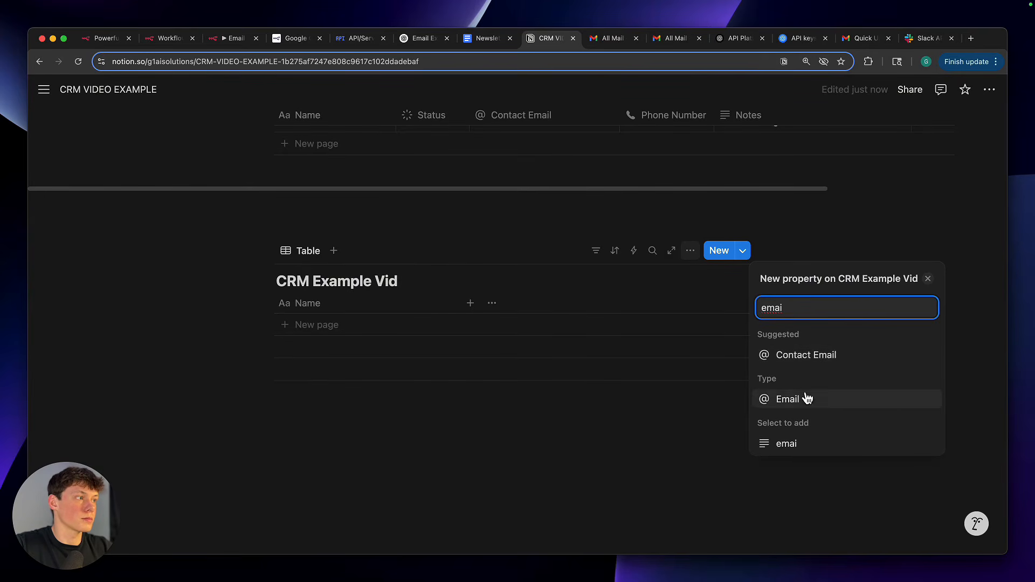
click(806, 359)
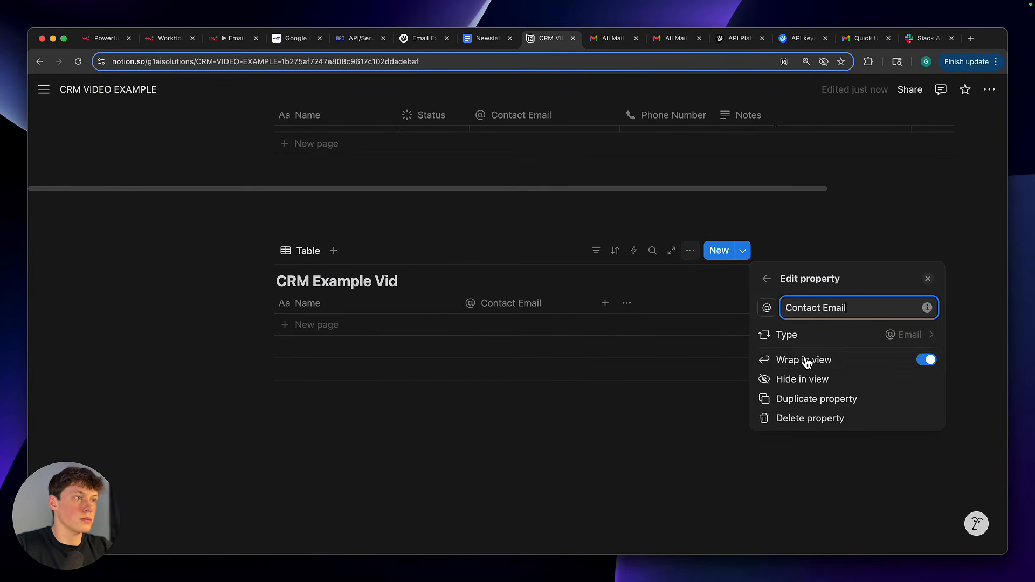
click(505, 415)
Add the suggested Phone Number property to the CRM Example Vid table
click(604, 303)
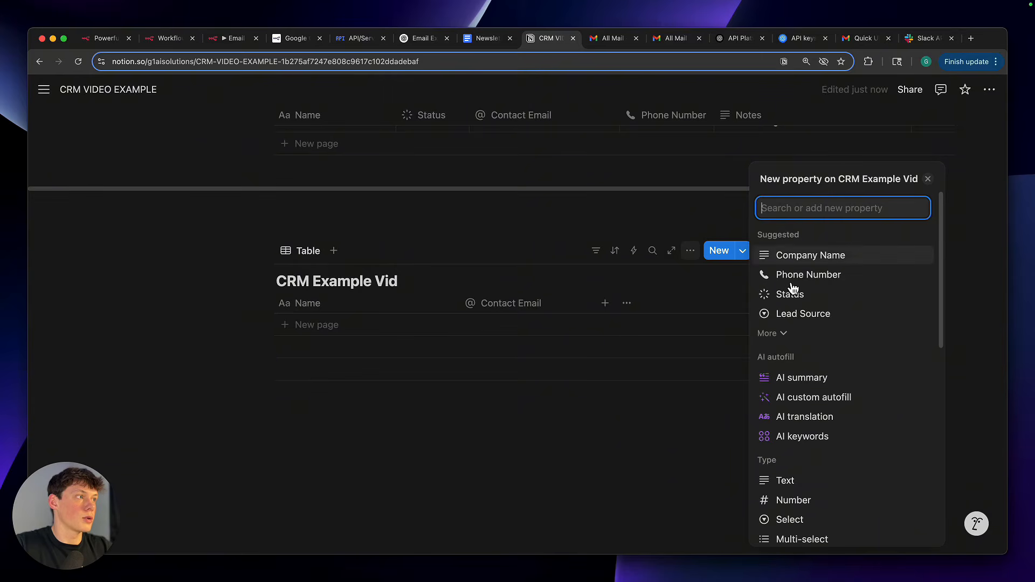
text(phone)
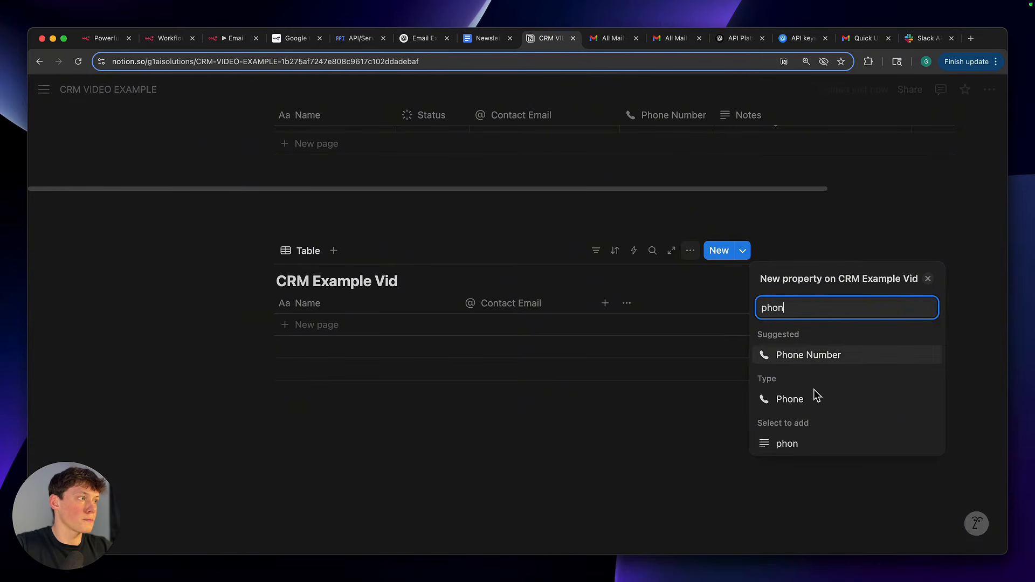
click(809, 356)
click(618, 447)
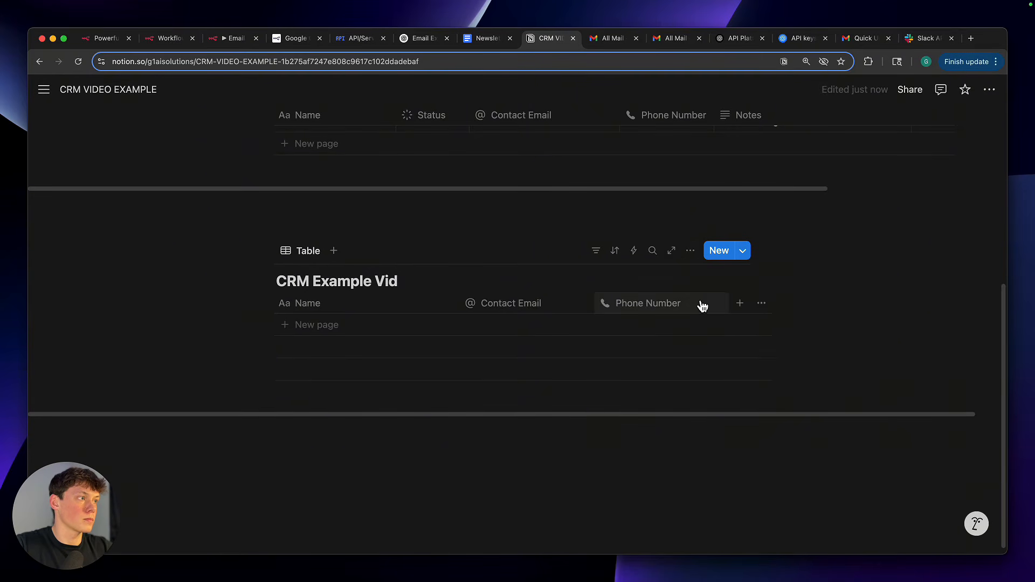
Add a text property named Notes to the CRM Example Vid table
click(741, 304)
text(notes)
click(794, 356)
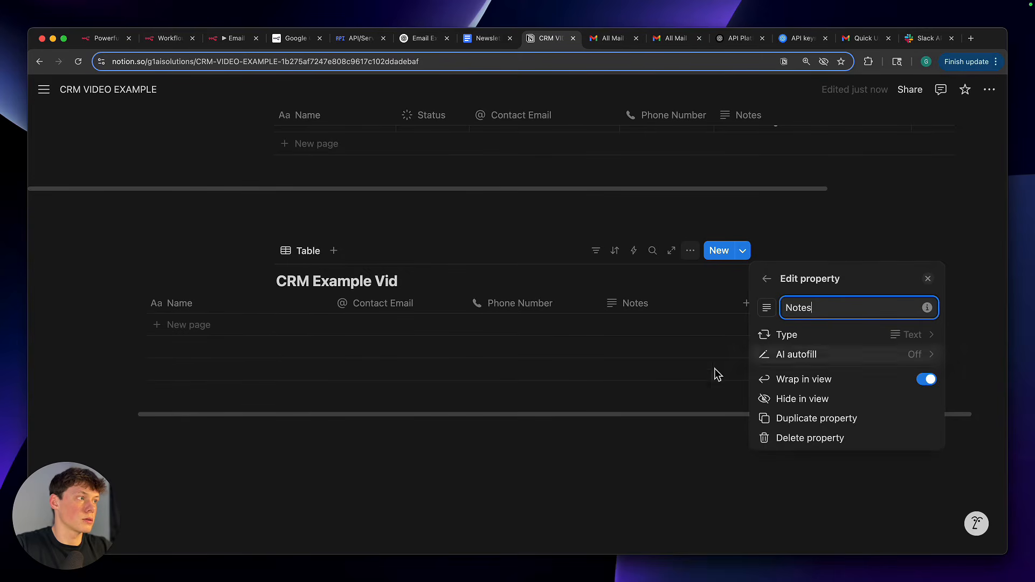
click(652, 446)
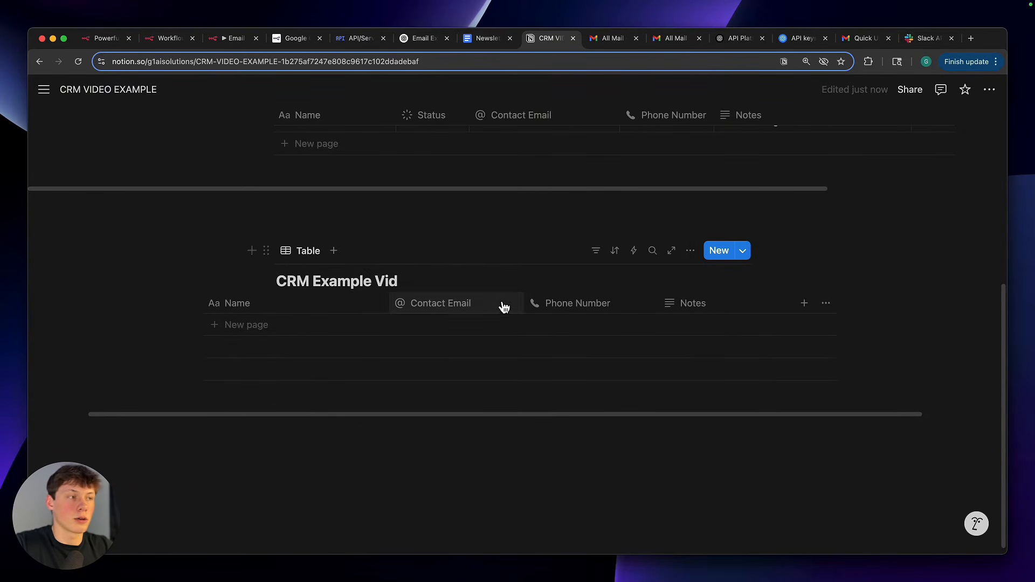
Add a Status property to the CRM Example Vid table
click(804, 306)
text(stau)
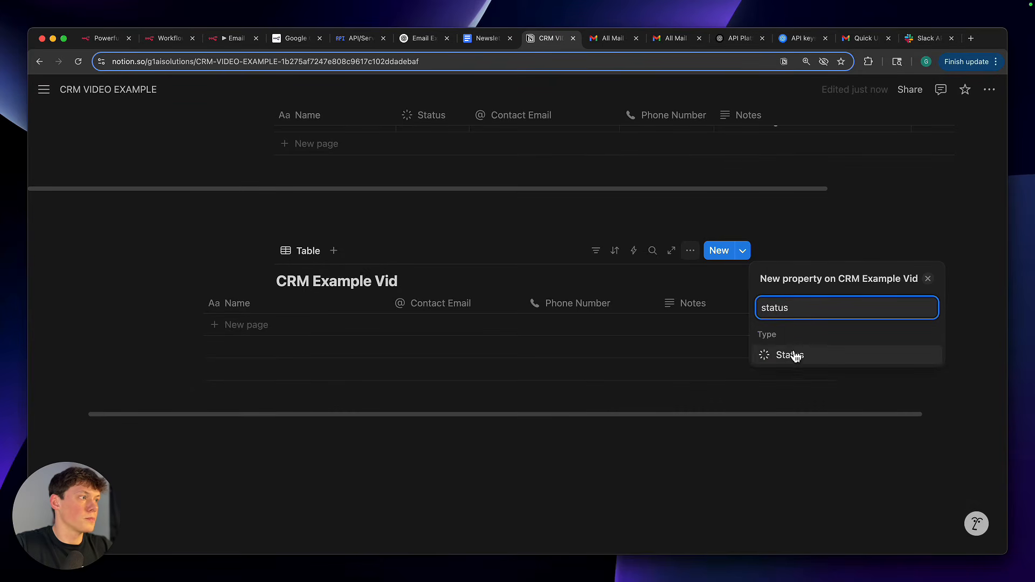
click(792, 353)
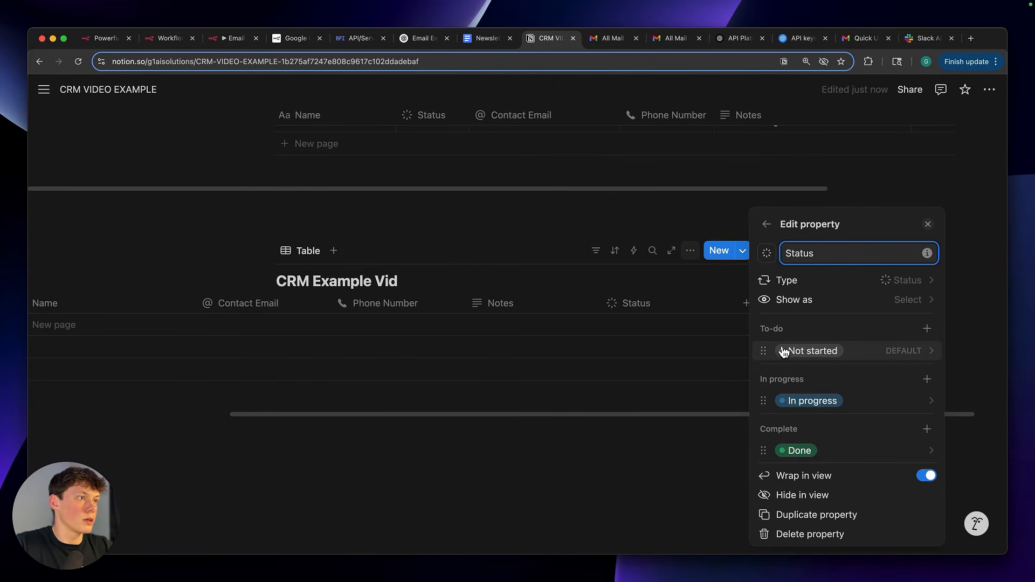
click(367, 323)
Create a row in the CRM Example Vid table with a sample phone number and the Not started status
click(374, 322)
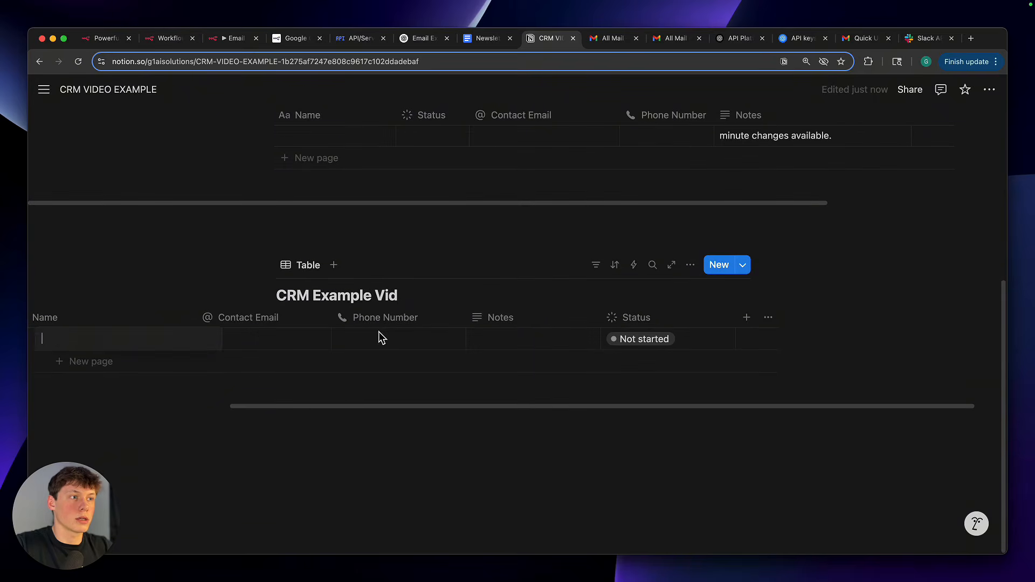
click(380, 338)
text(tyu)
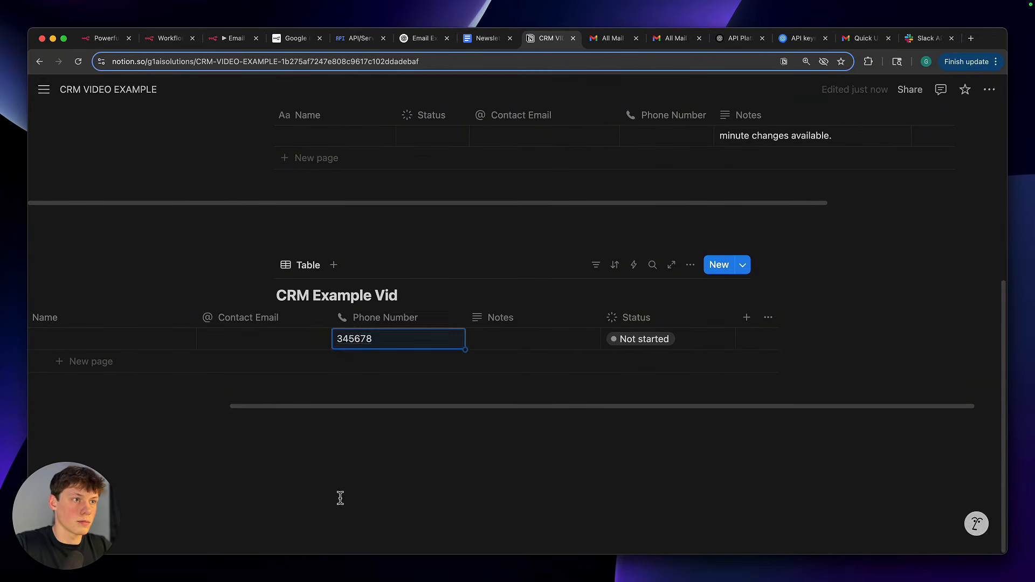
click(281, 338)
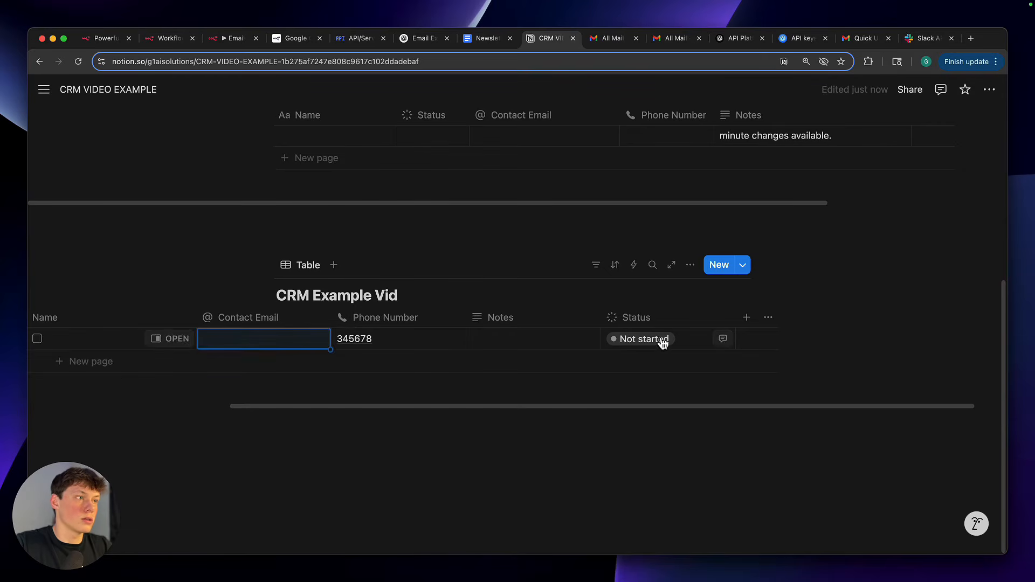
click(680, 343)
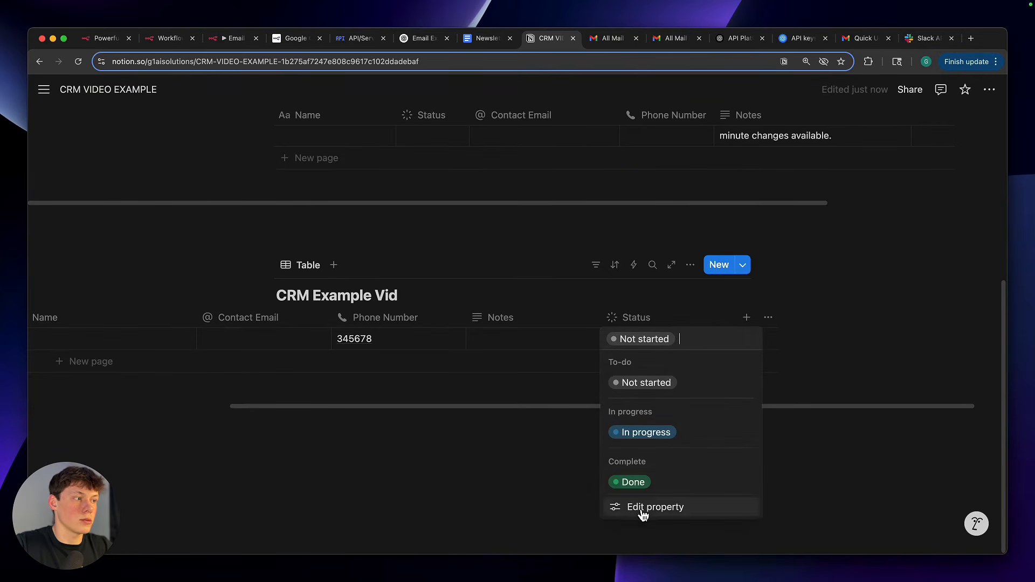
click(618, 384)
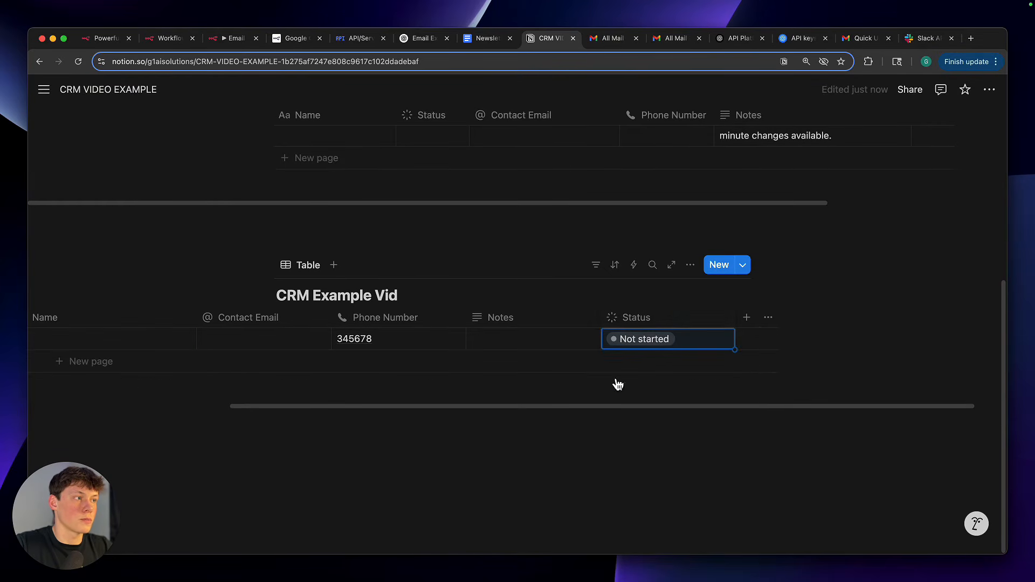
Edit the Status property and add an option named "Example" to its In progress group
click(633, 324)
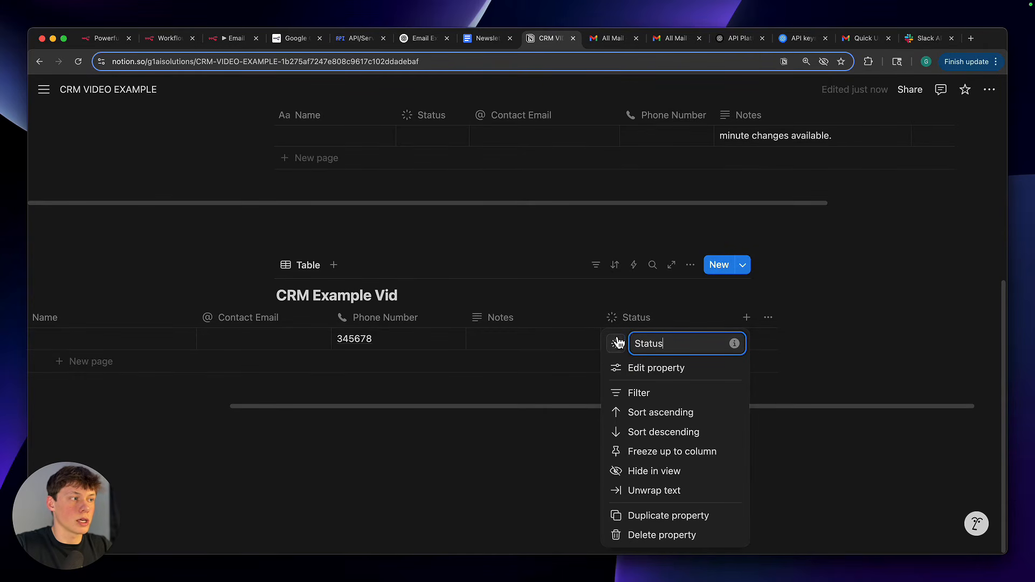
click(666, 368)
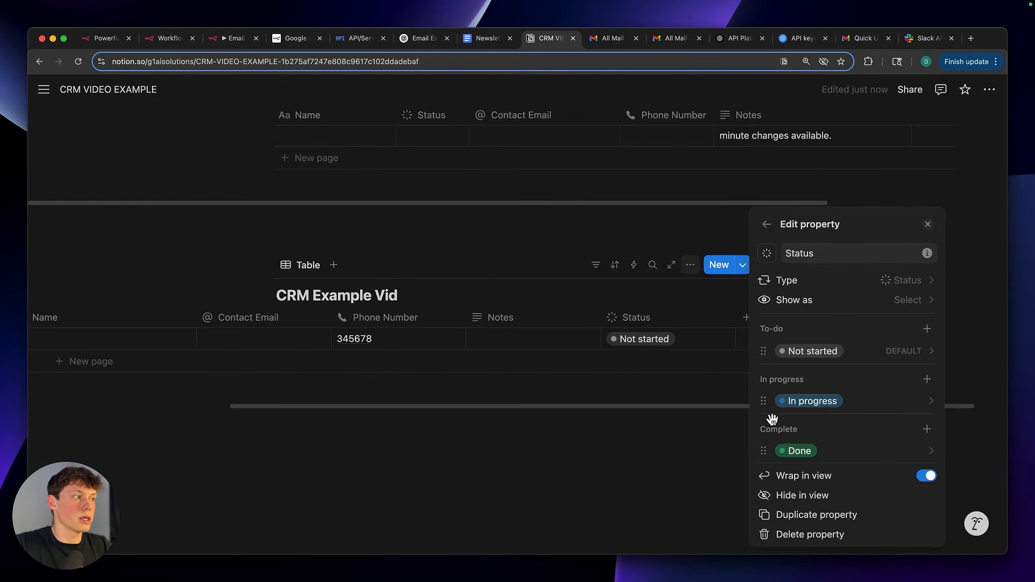
click(928, 380)
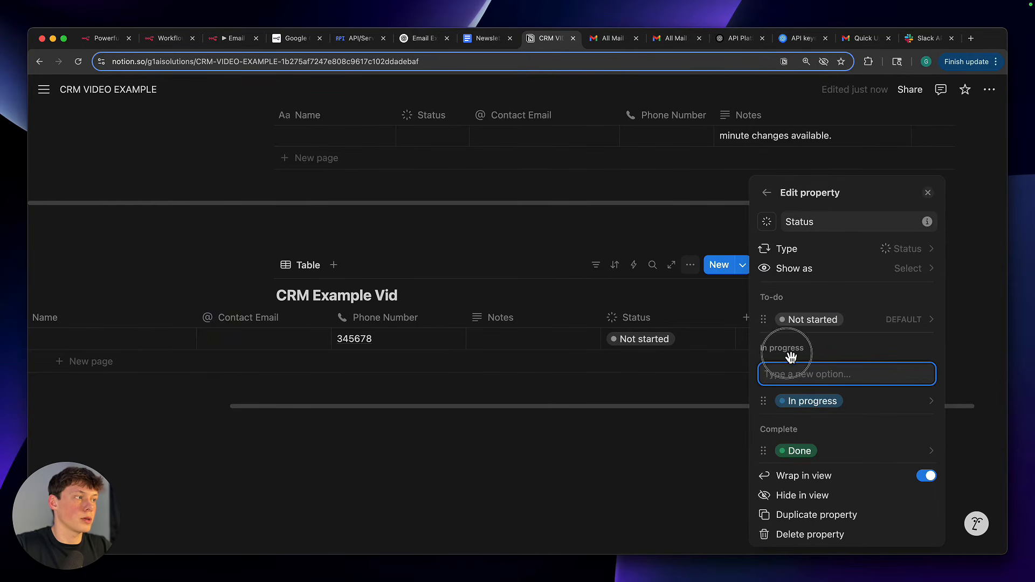
text(Example)
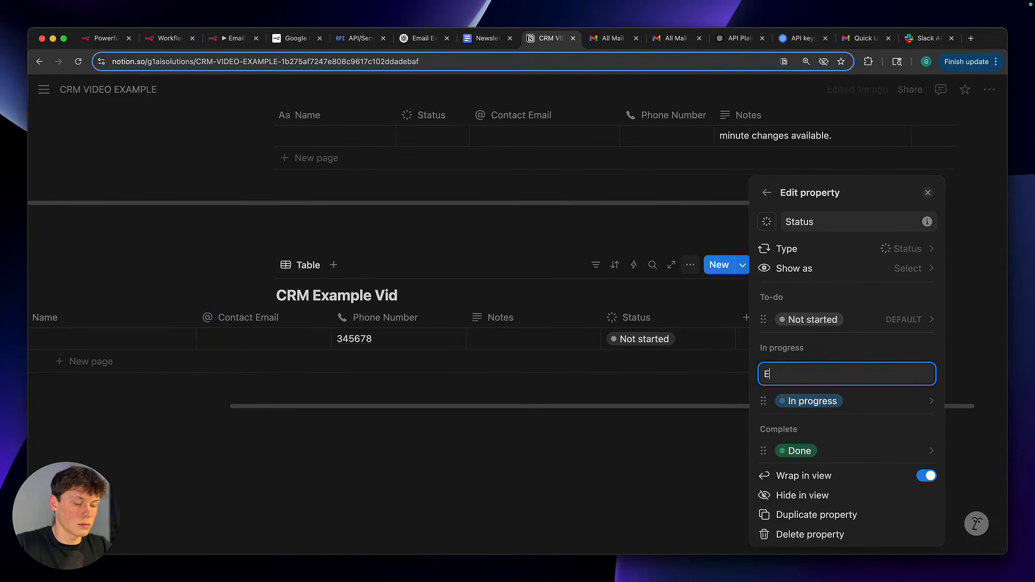
key(Return)
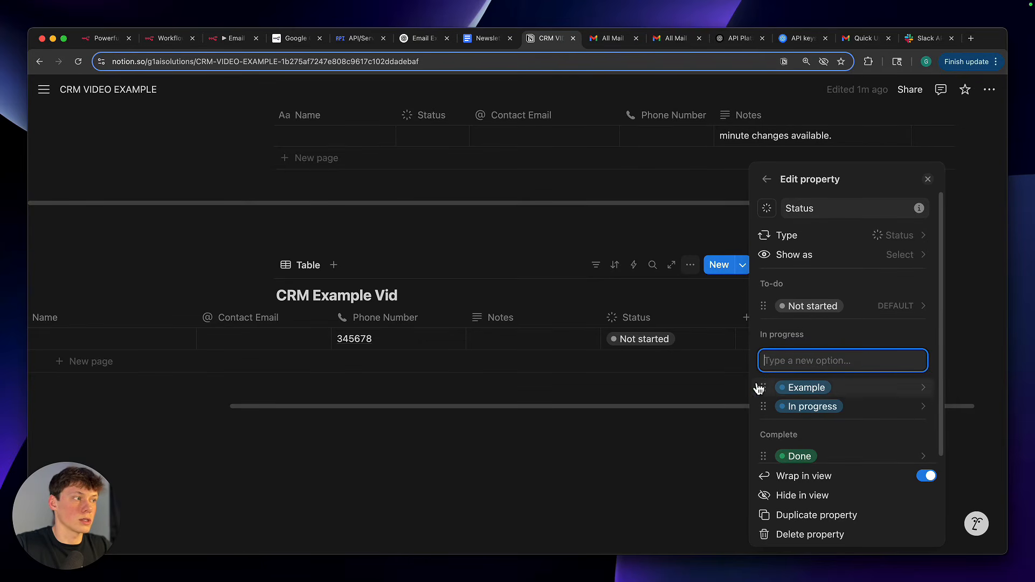
Delete the In progress and Example options from the Status property
click(768, 410)
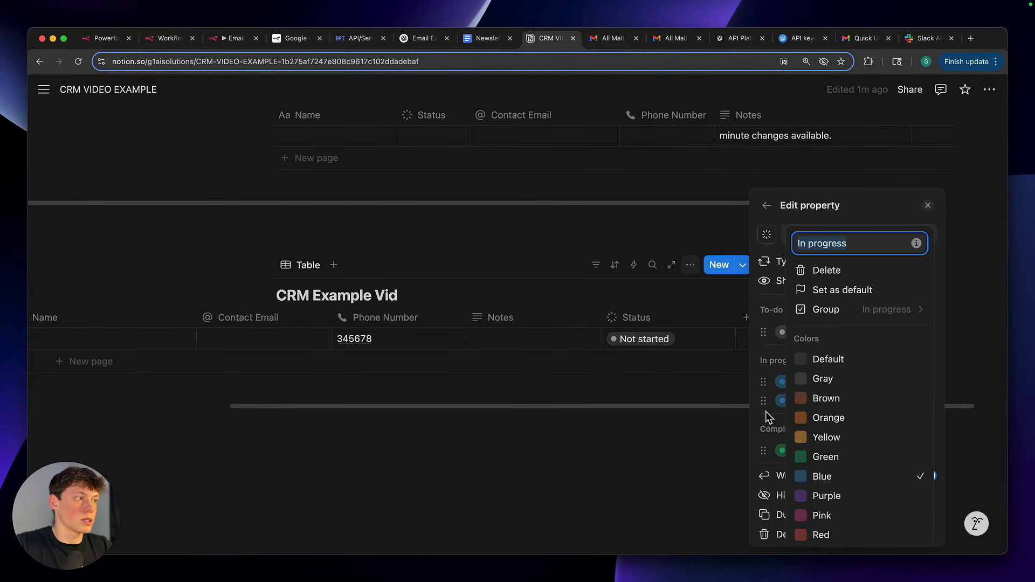
click(757, 407)
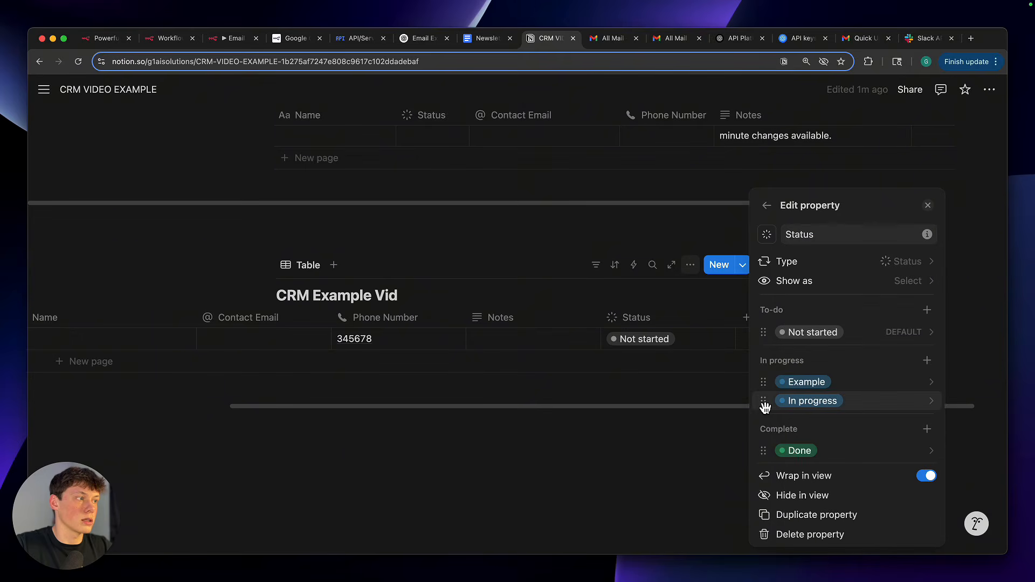
click(765, 409)
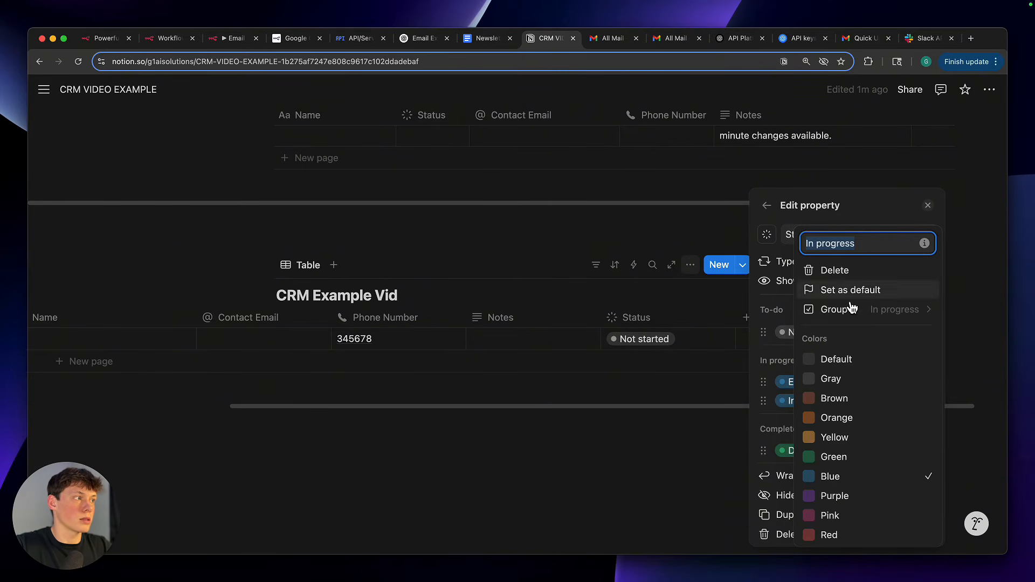
click(811, 271)
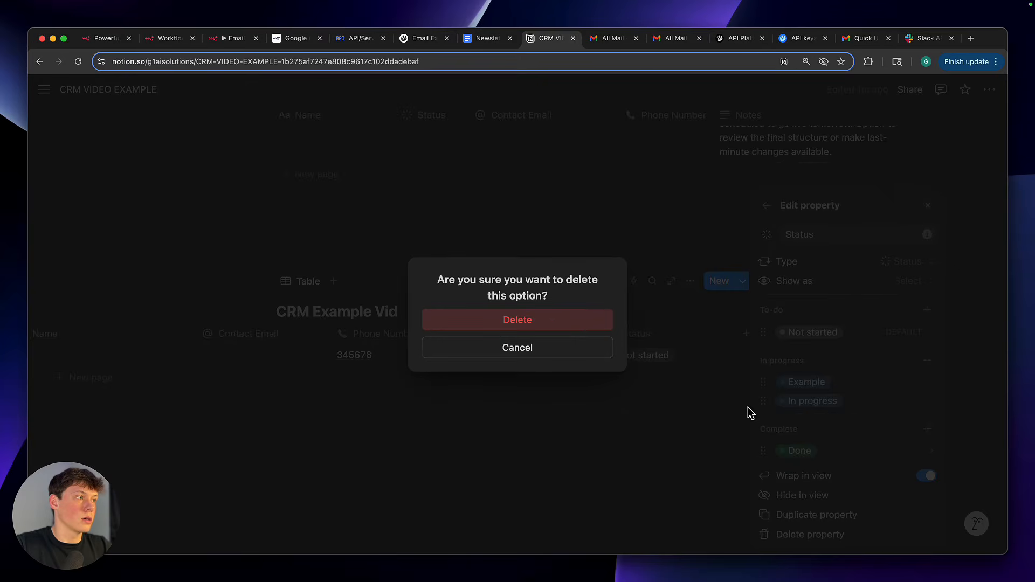
click(573, 329)
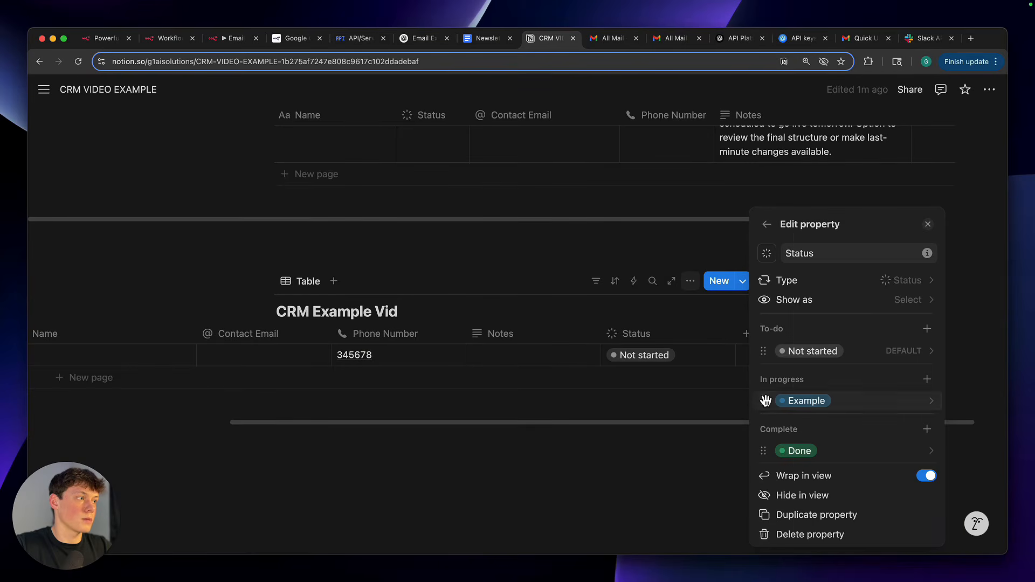
click(765, 400)
click(829, 280)
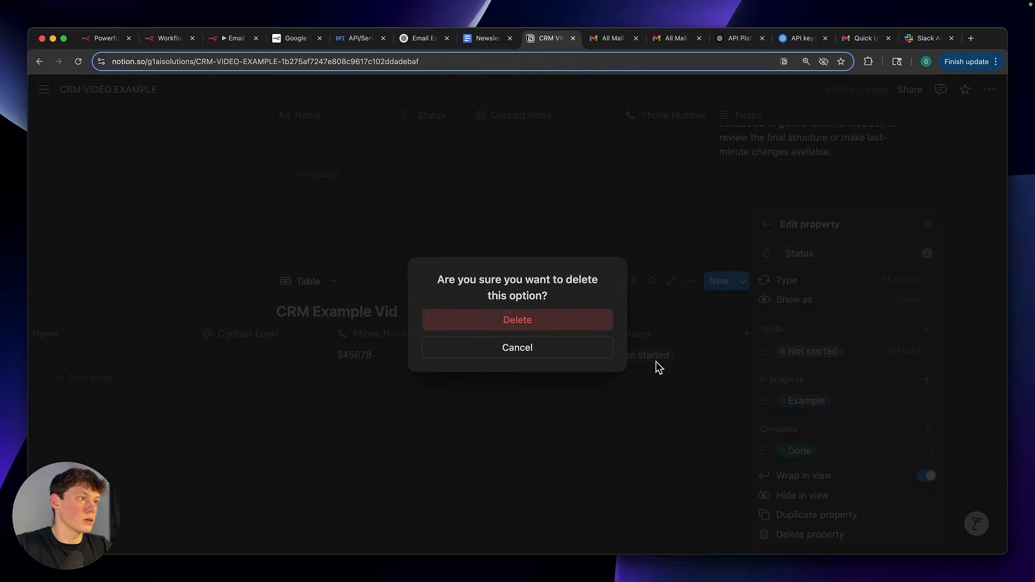
click(612, 323)
Rename the Status property's Not started option to "Cold"
click(813, 351)
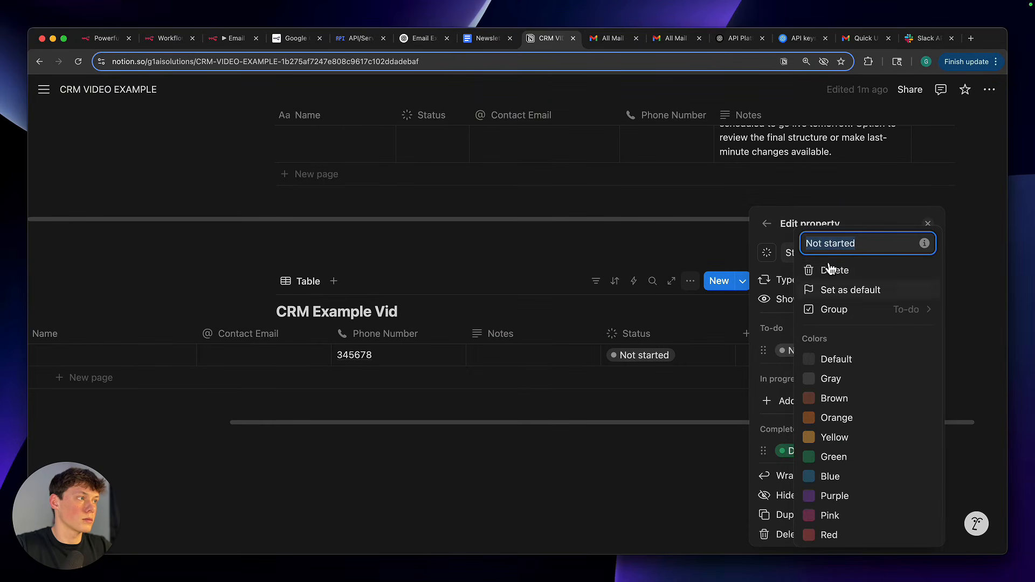
text(Cold)
key(Return)
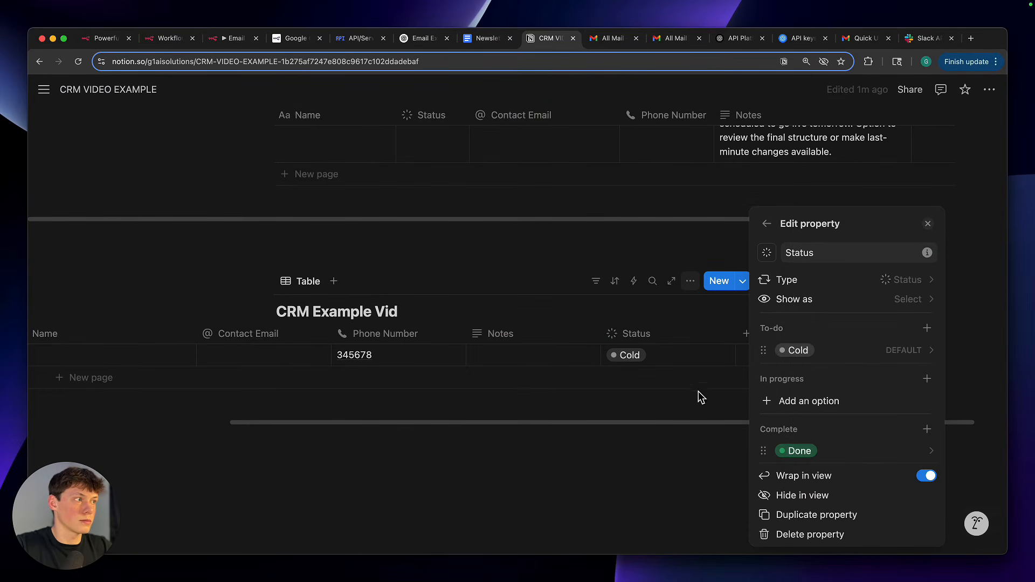
click(646, 488)
Narrow the Status column of the CRM Example Vid table
scroll(607, 370, left, 4)
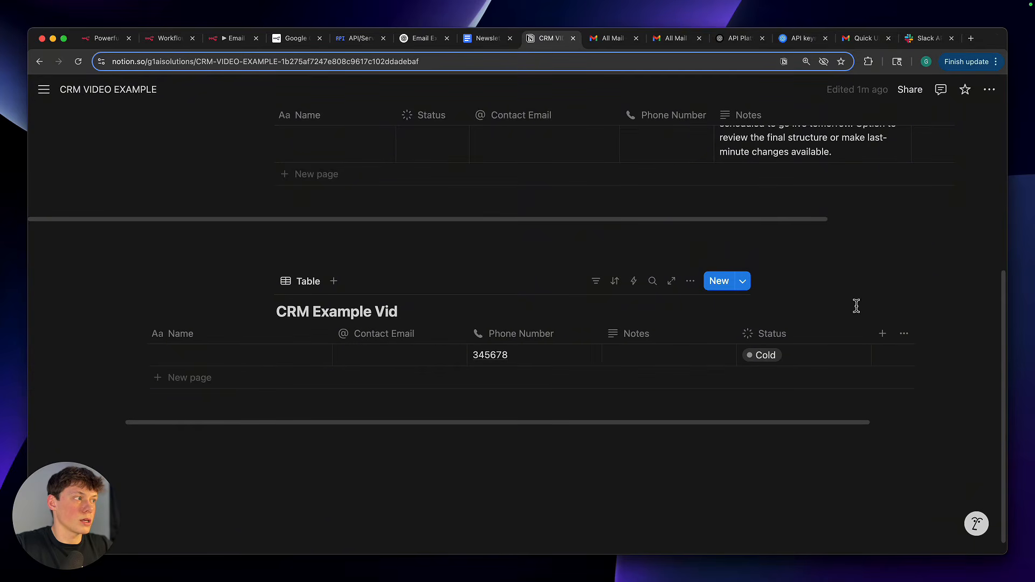
click(873, 333)
drag(871, 333, 839, 335)
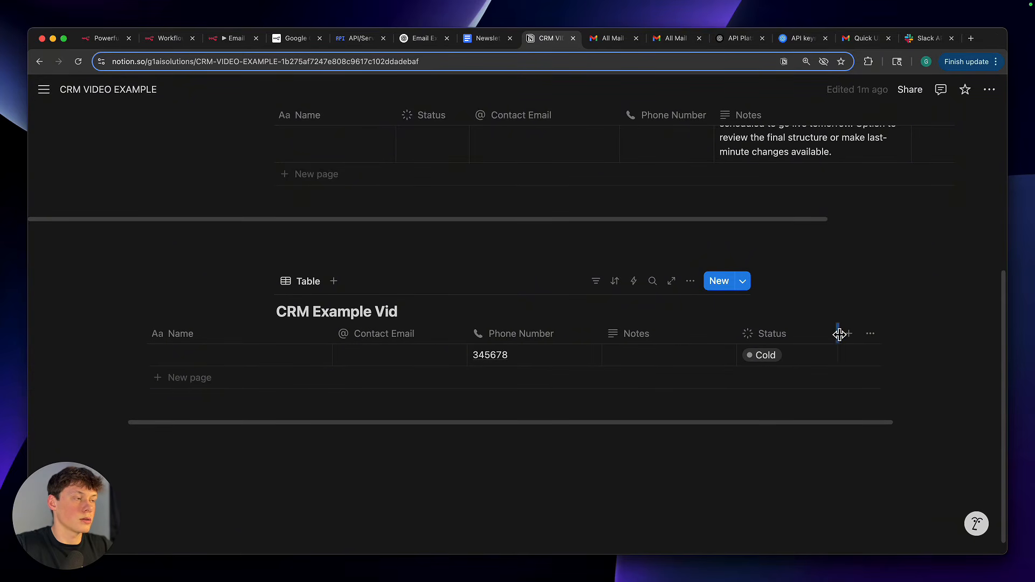
scroll(466, 345, left, 3)
scroll(465, 346, up, 1)
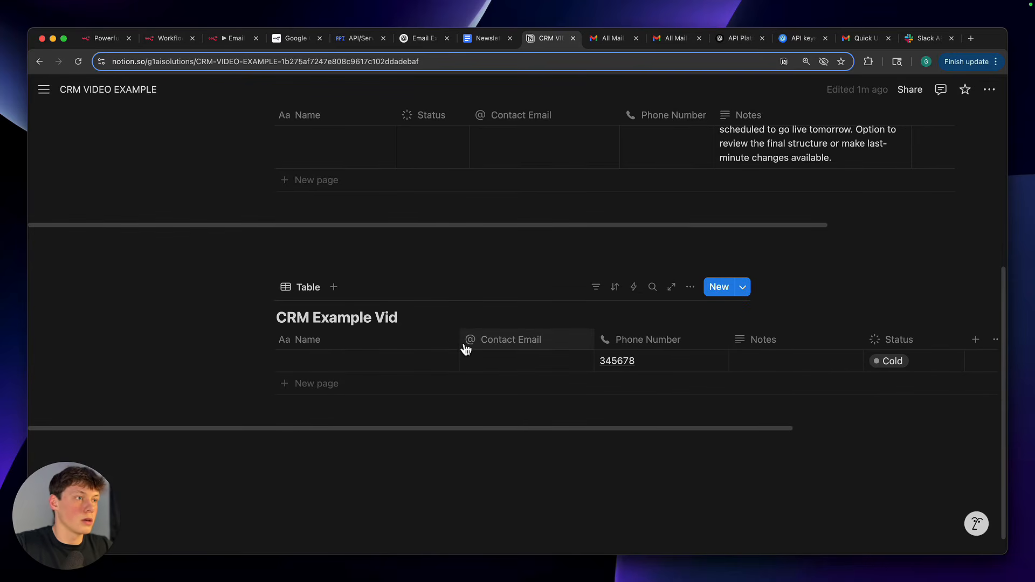
Add blank text space between the two tables and remove the stray character
click(424, 241)
scroll(430, 257, down, 1)
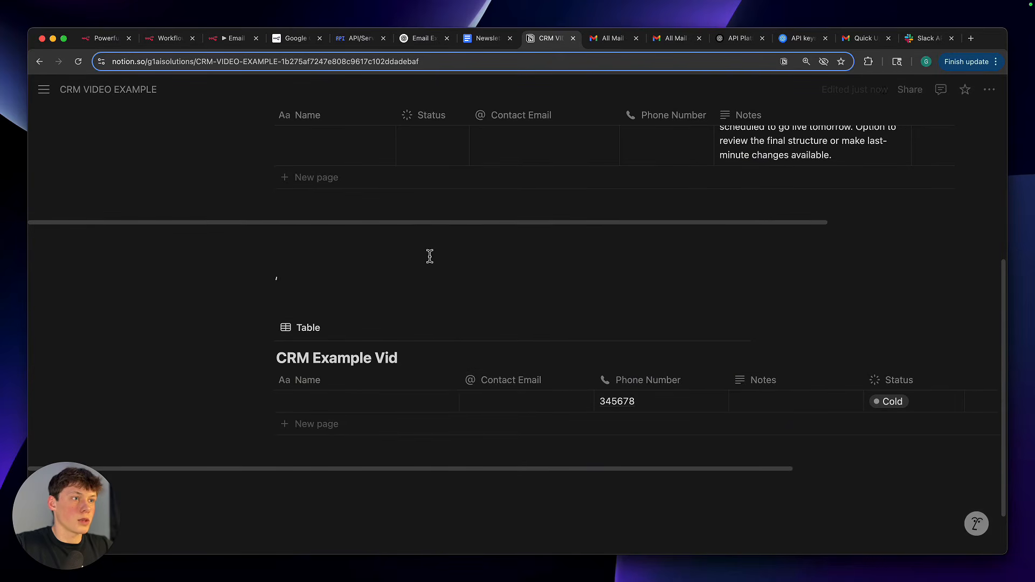
key(BackSpace)
click(421, 259)
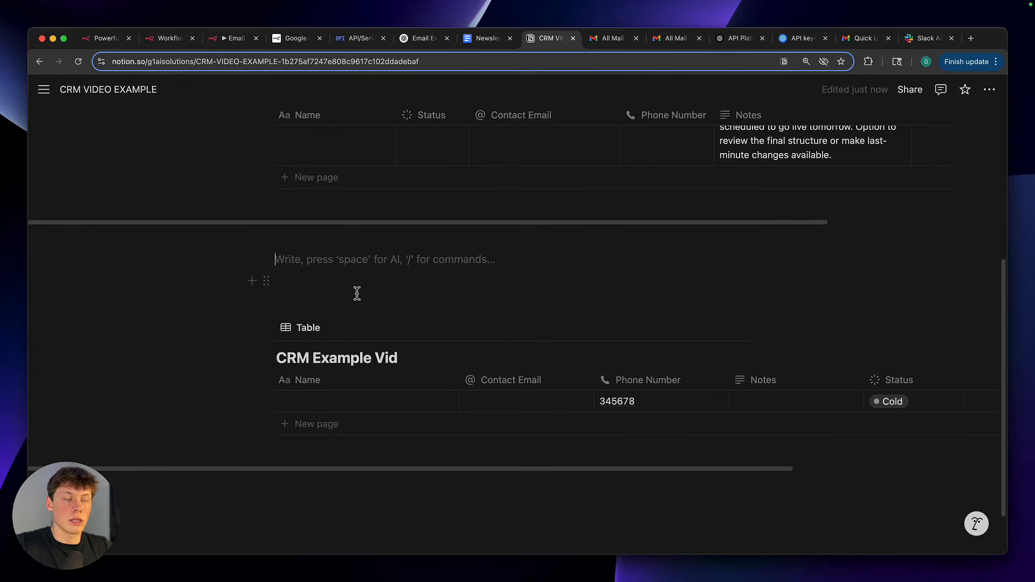
drag(82, 504, 440, 429)
click(372, 261)
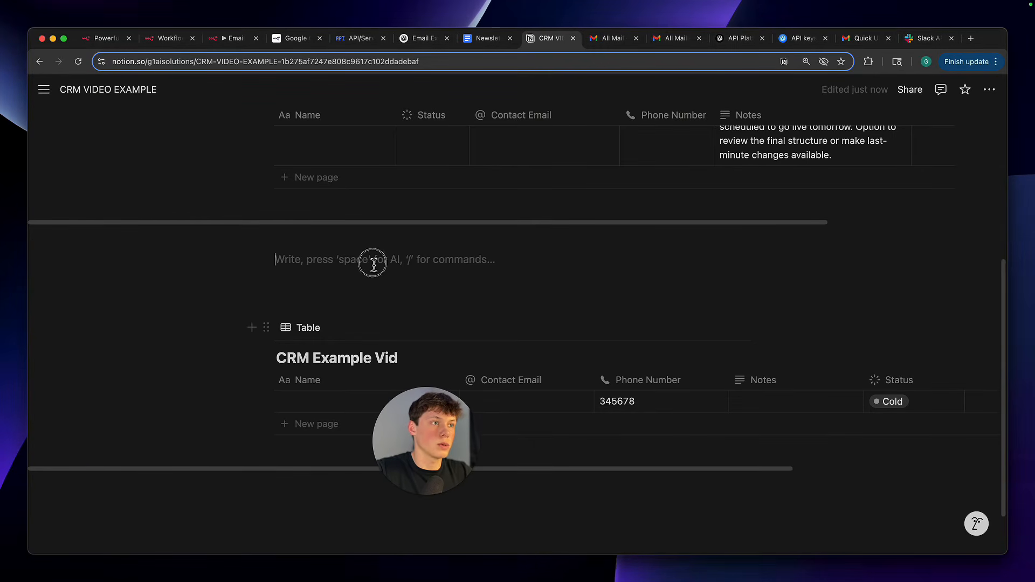
Open the Notion workspace settings
mouse_move(54, 101)
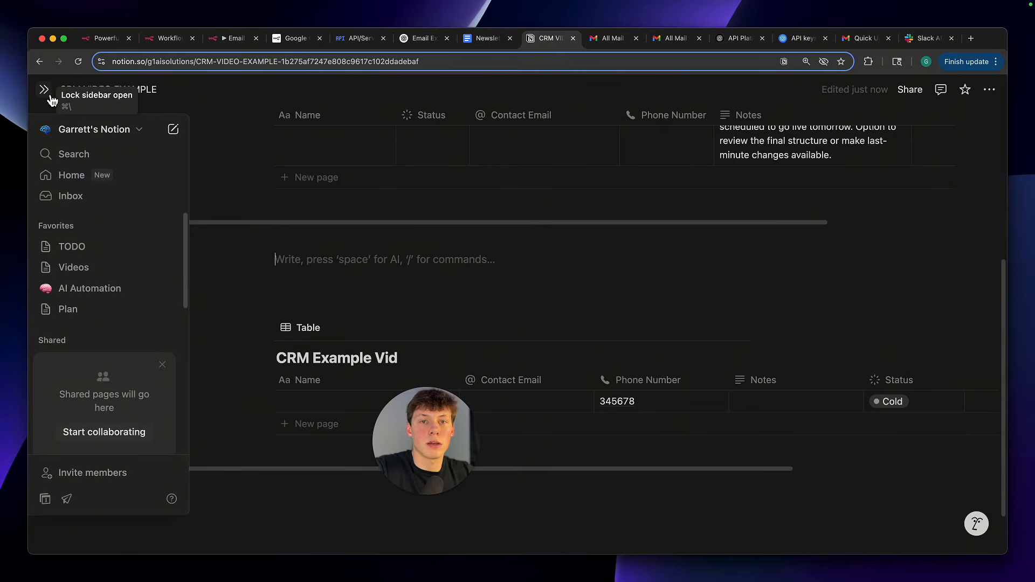
scroll(90, 366, down, 5)
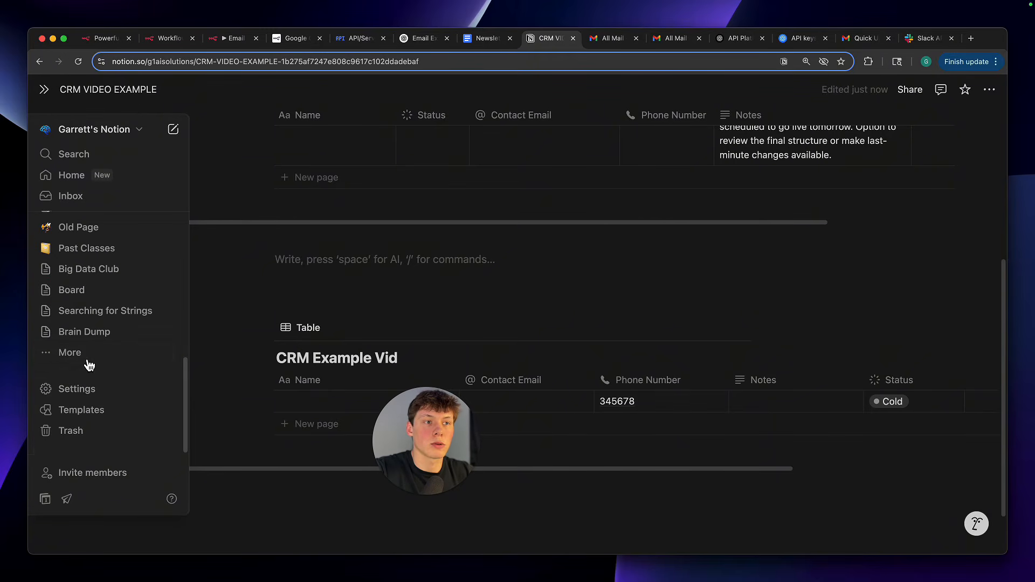
scroll(76, 323, up, 5)
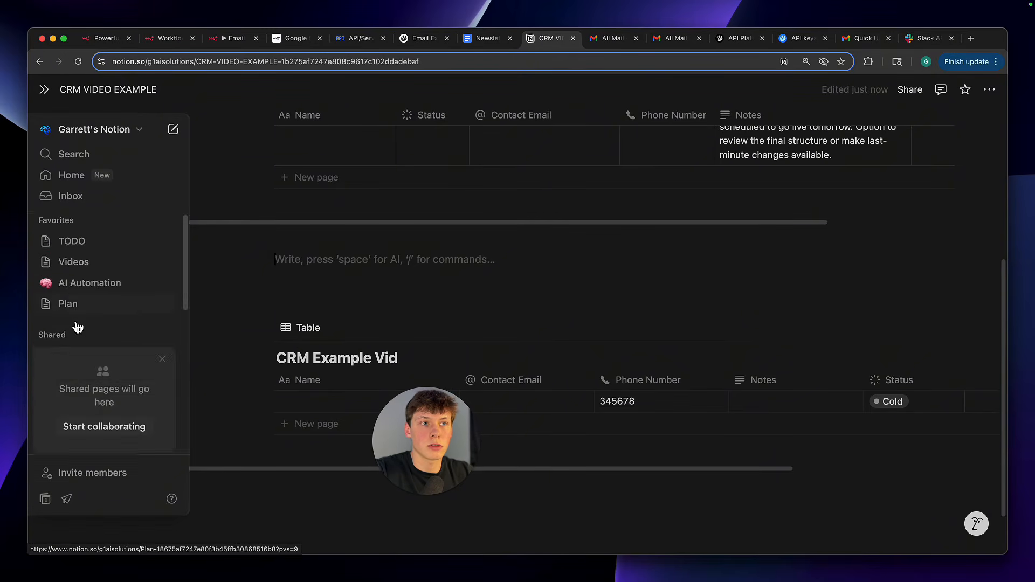
scroll(77, 326, down, 5)
click(68, 389)
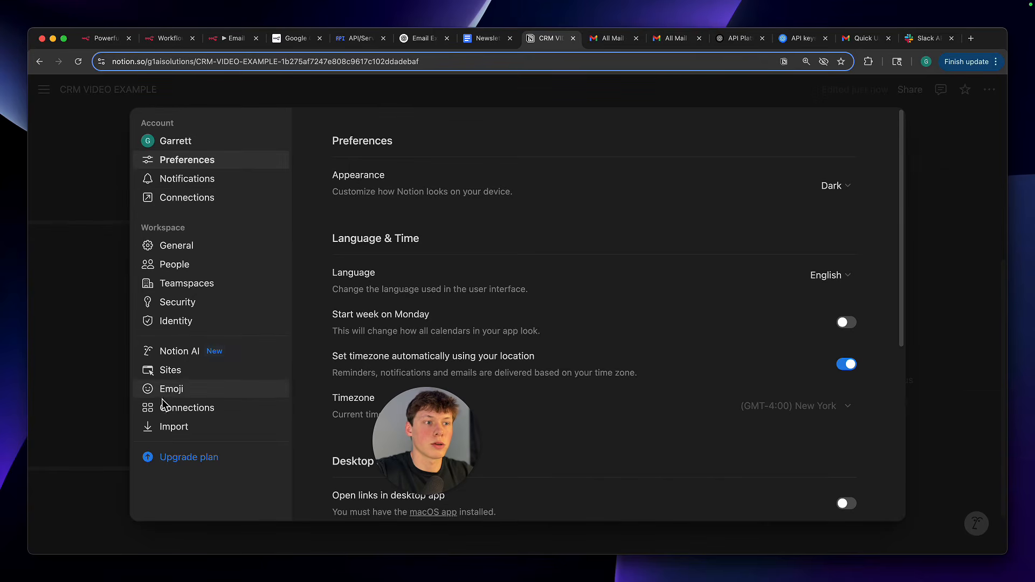
Open the page for developing and managing integrations from the account's connections
click(171, 210)
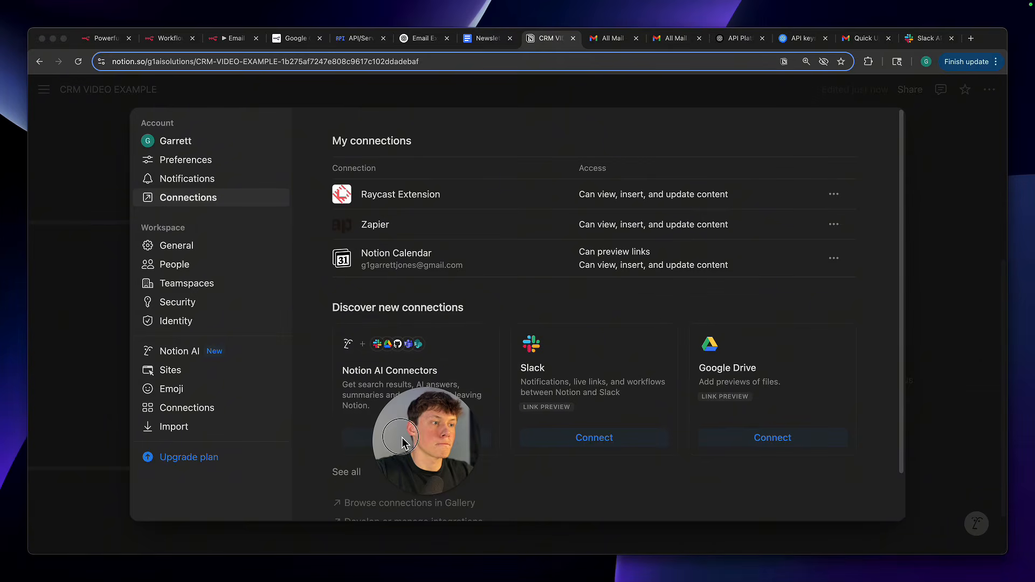
scroll(330, 493, down, 2)
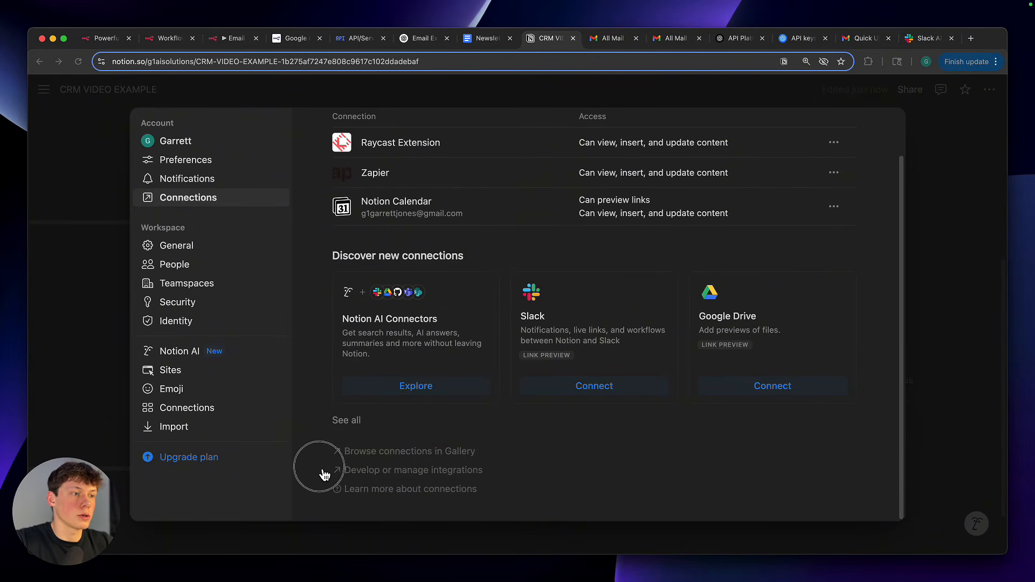
click(400, 475)
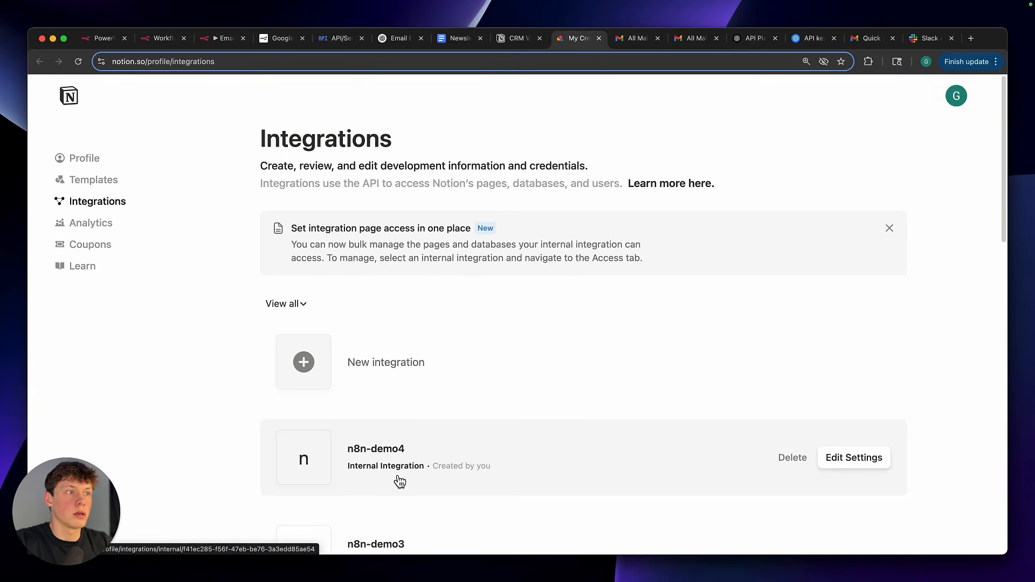
Create an internal integration named "n8n-demo10" associated with the owner's Notion workspace and save it
click(379, 366)
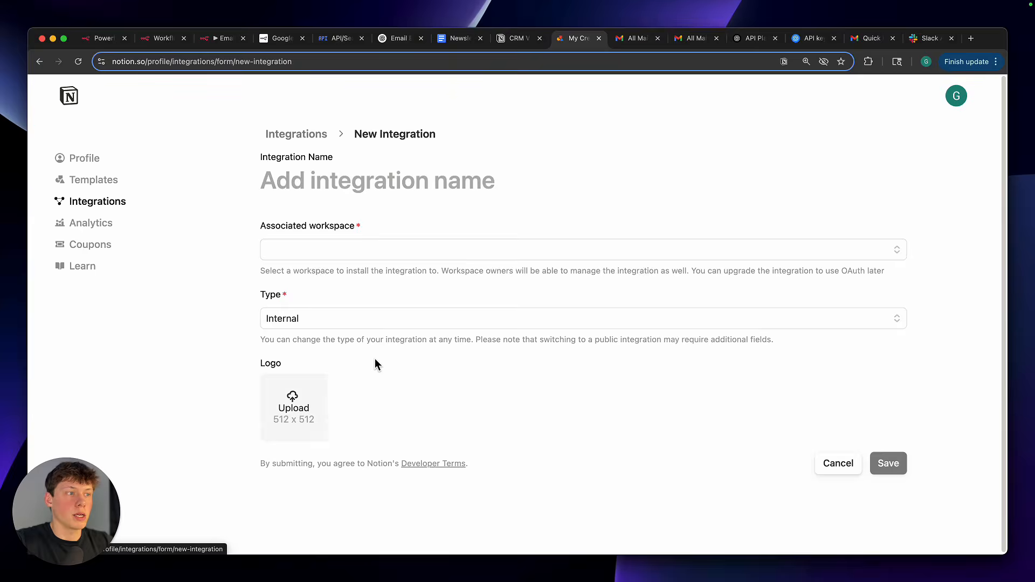
text(n8n)
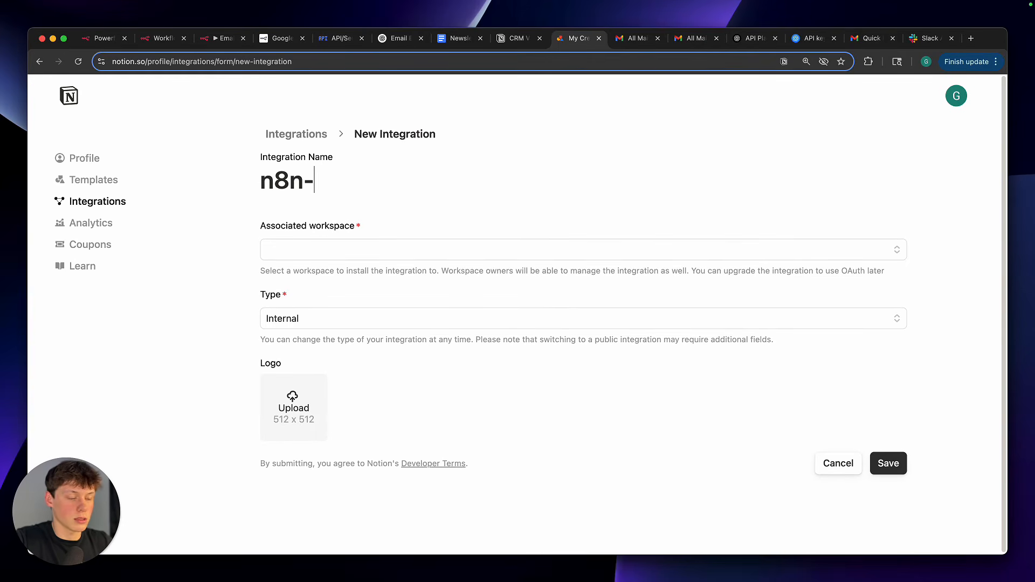
text(-demo10)
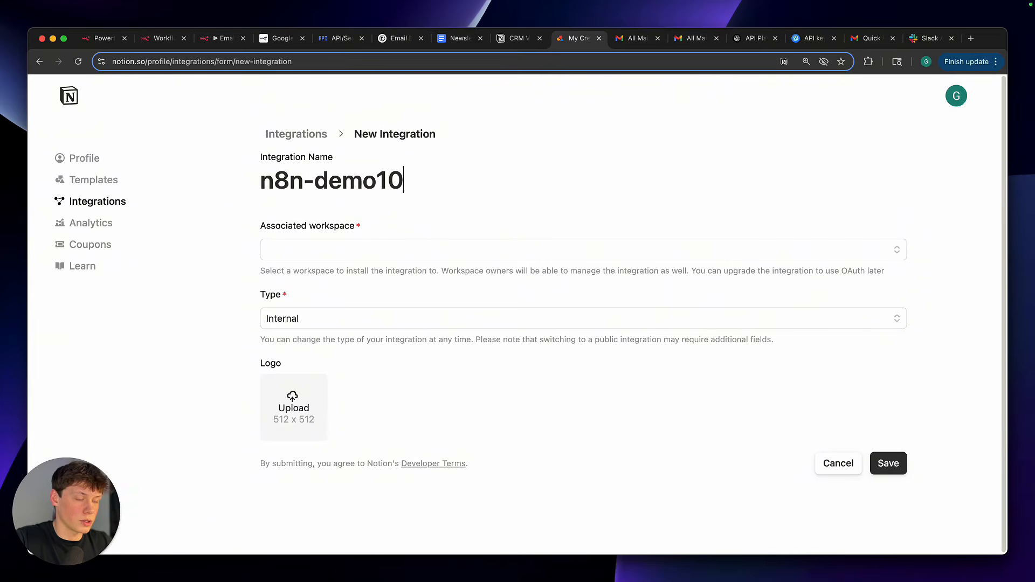
triple_click(301, 180)
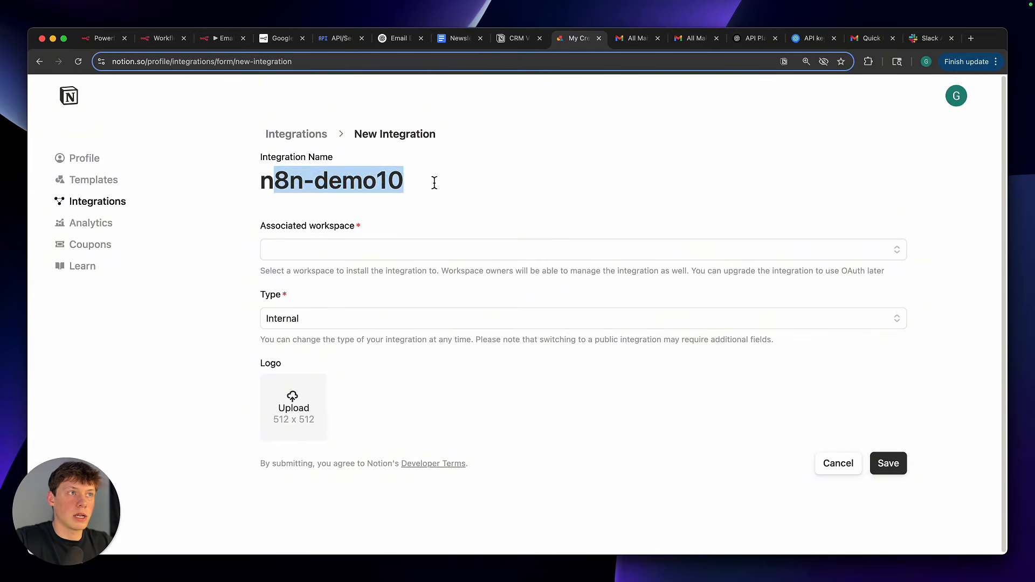
click(397, 253)
click(389, 274)
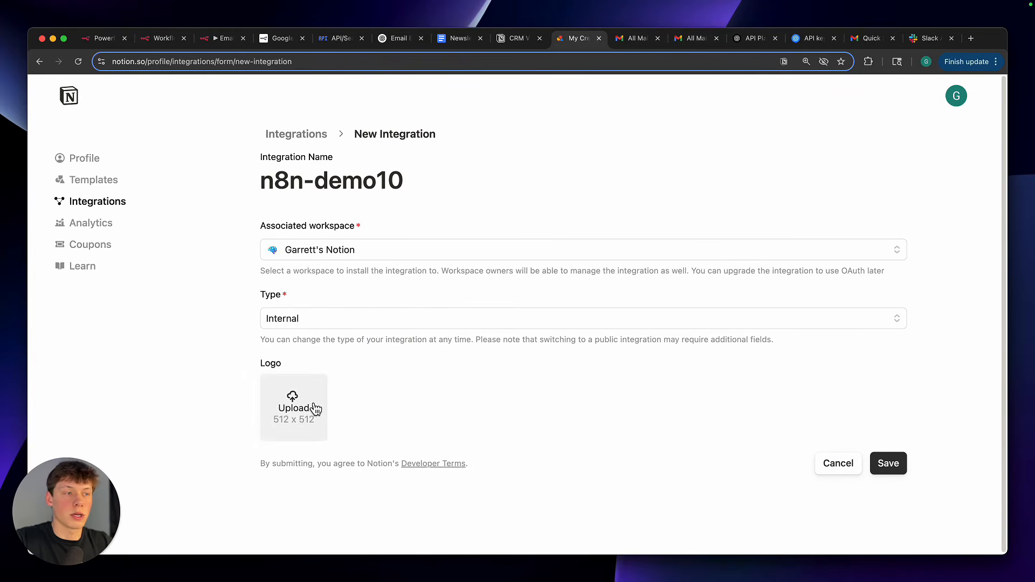
click(890, 473)
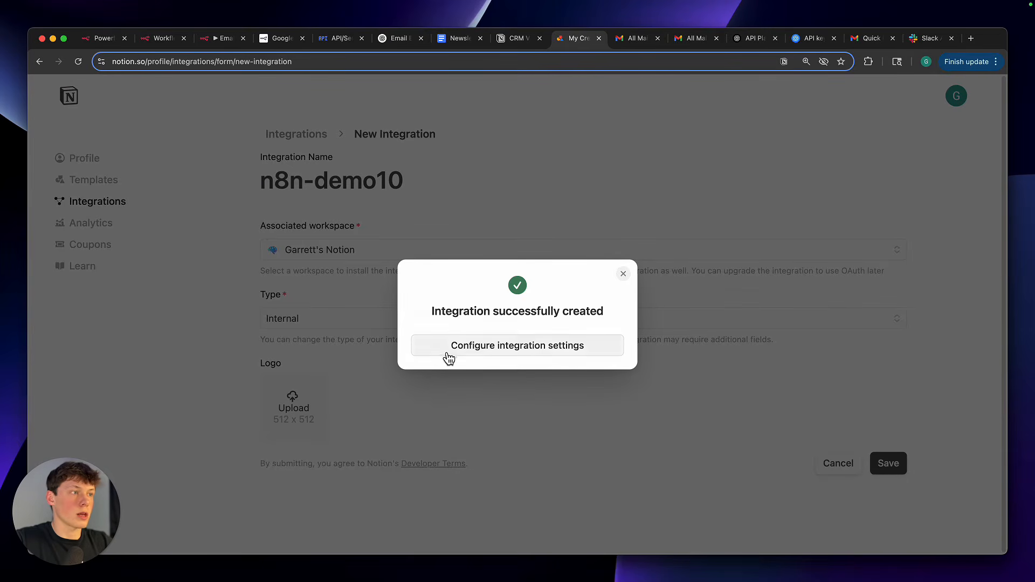
Open the new integration's settings and examine its secret field and its content, comment and user capabilities
click(517, 357)
scroll(373, 367, down, 3)
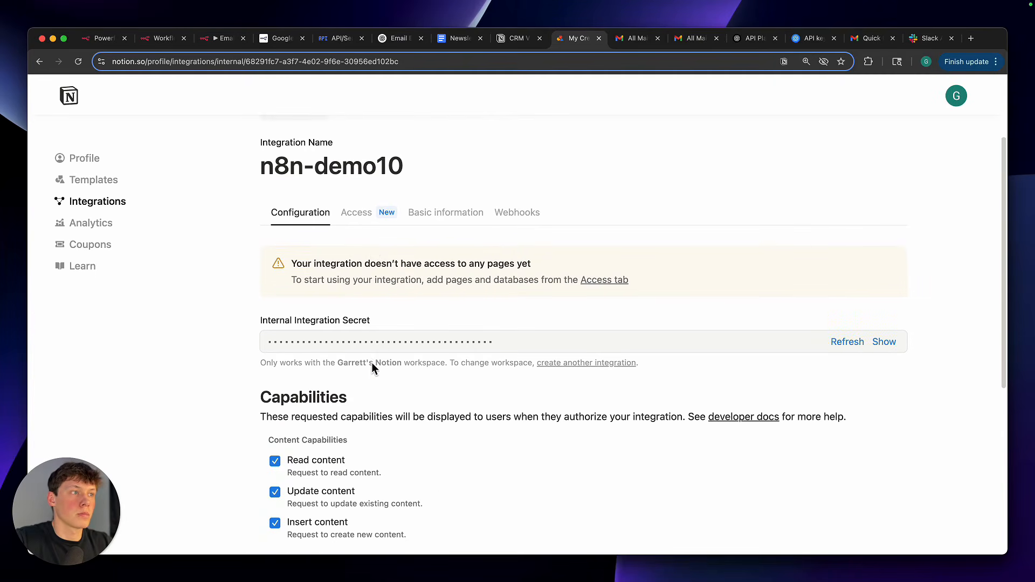
scroll(372, 368, down, 2)
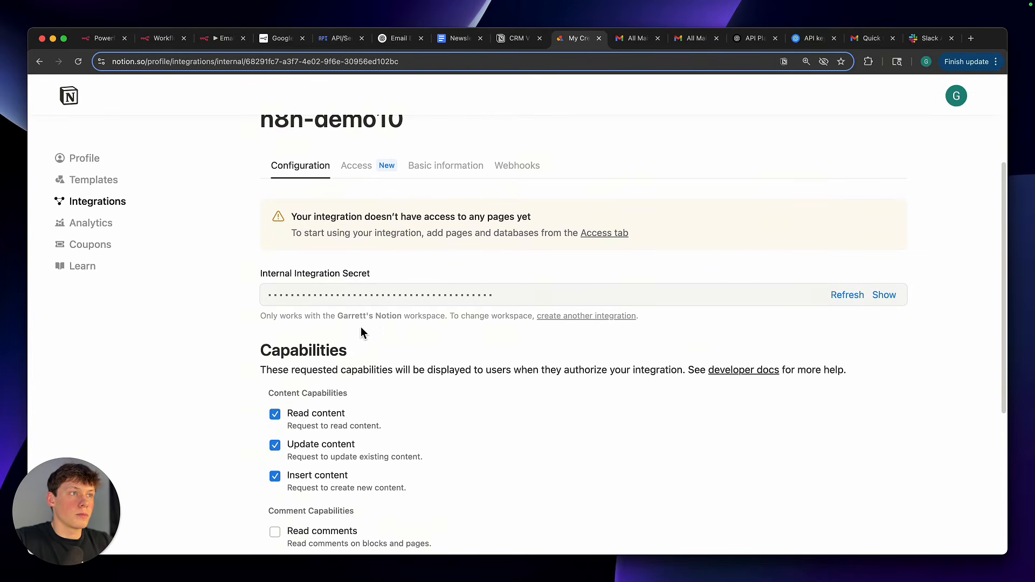
scroll(361, 333, down, 3)
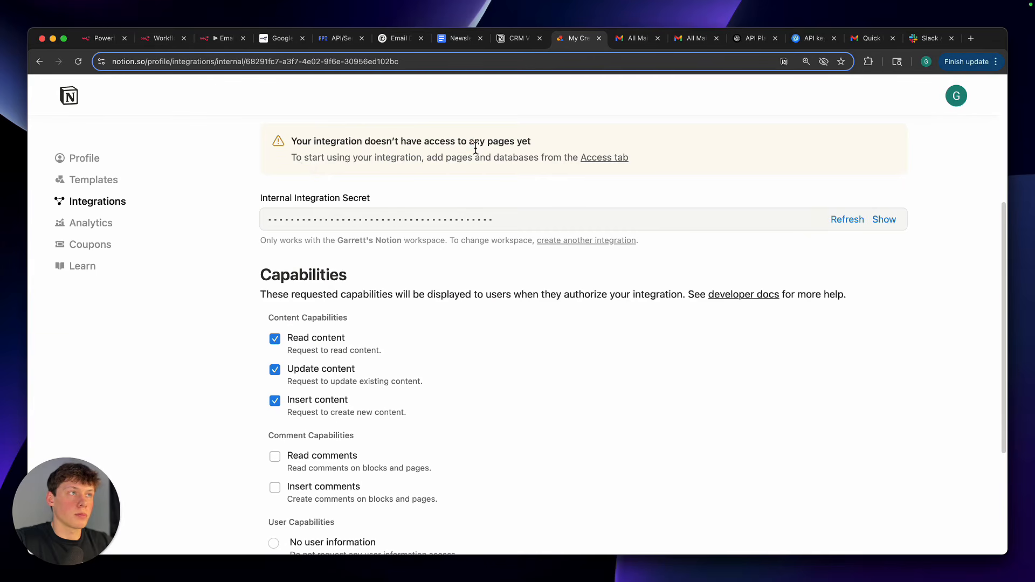
scroll(432, 213, down, 3)
scroll(334, 187, up, 1)
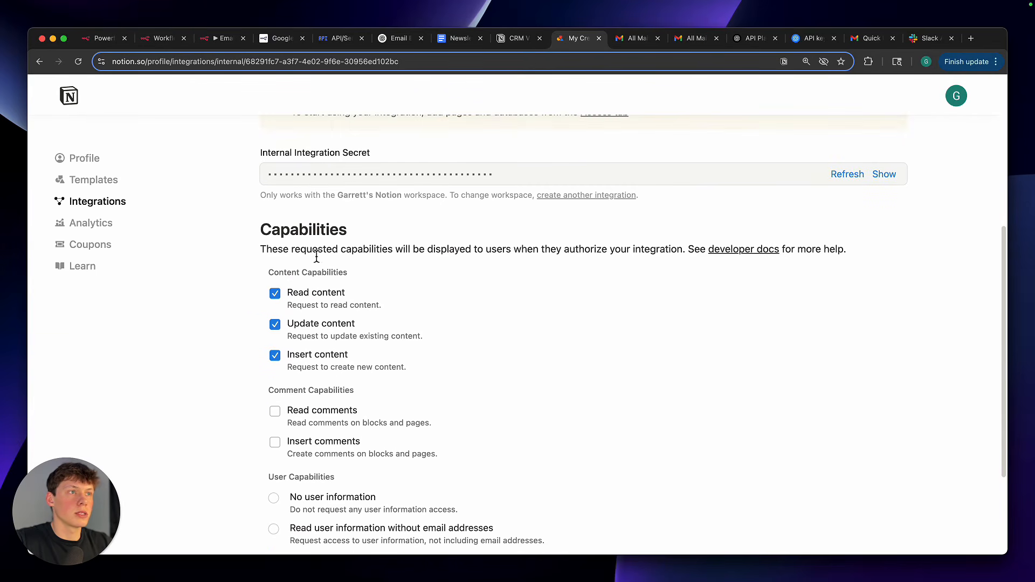
scroll(317, 258, down, 4)
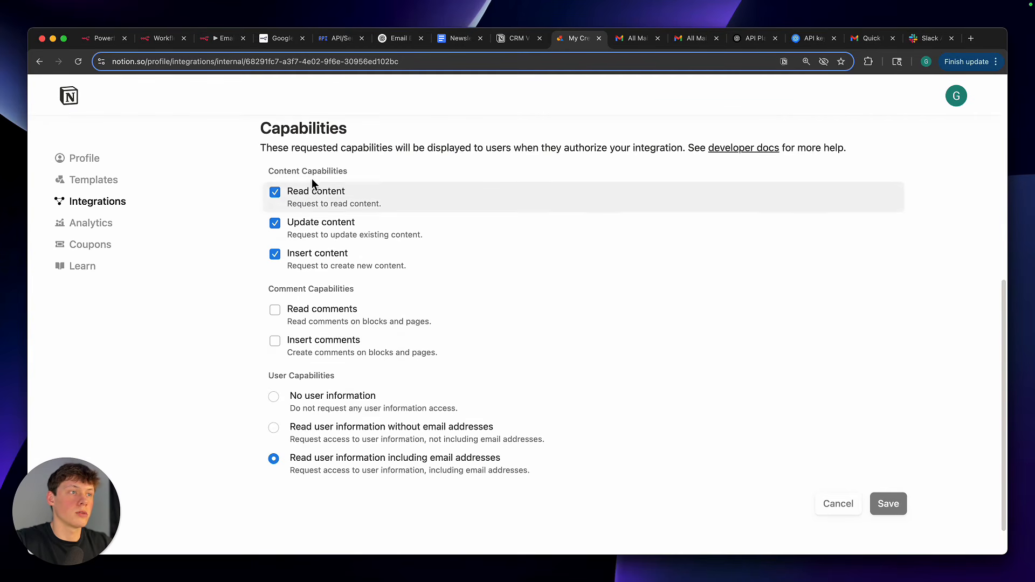
scroll(307, 205, up, 5)
scroll(312, 181, up, 5)
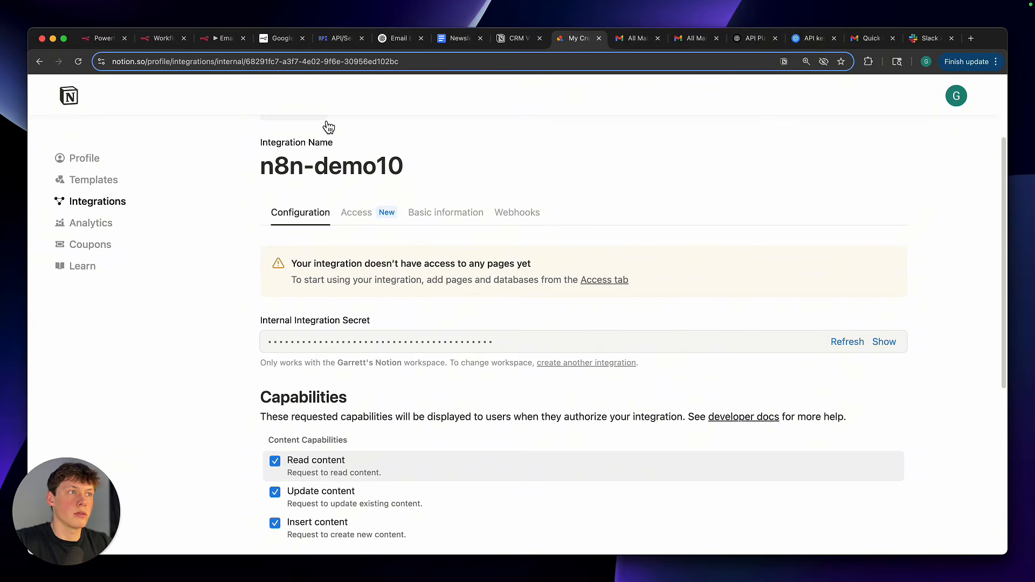
Check the n8n-demo10 integration's page access, then return to its configuration
click(363, 215)
click(309, 190)
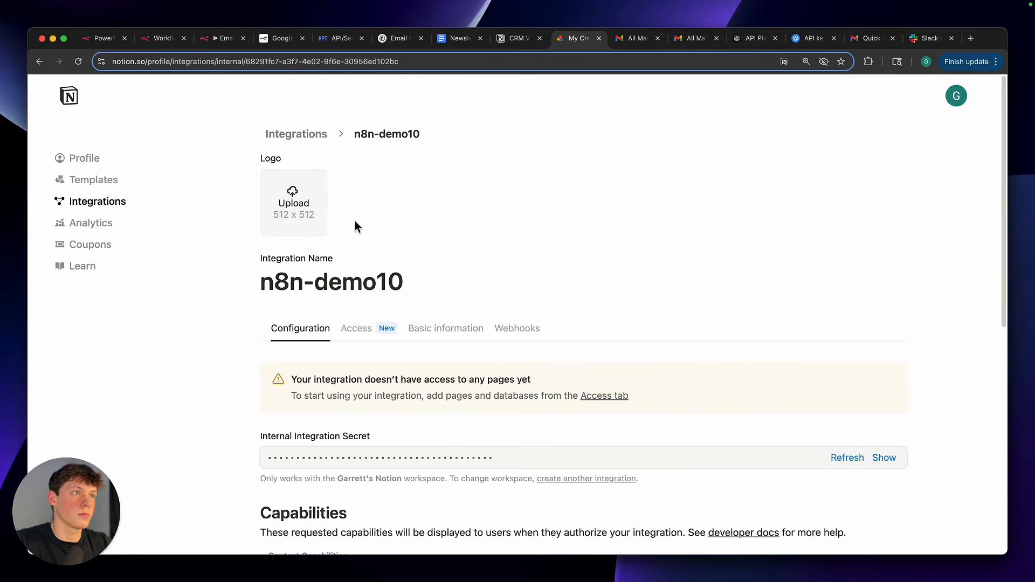
click(376, 328)
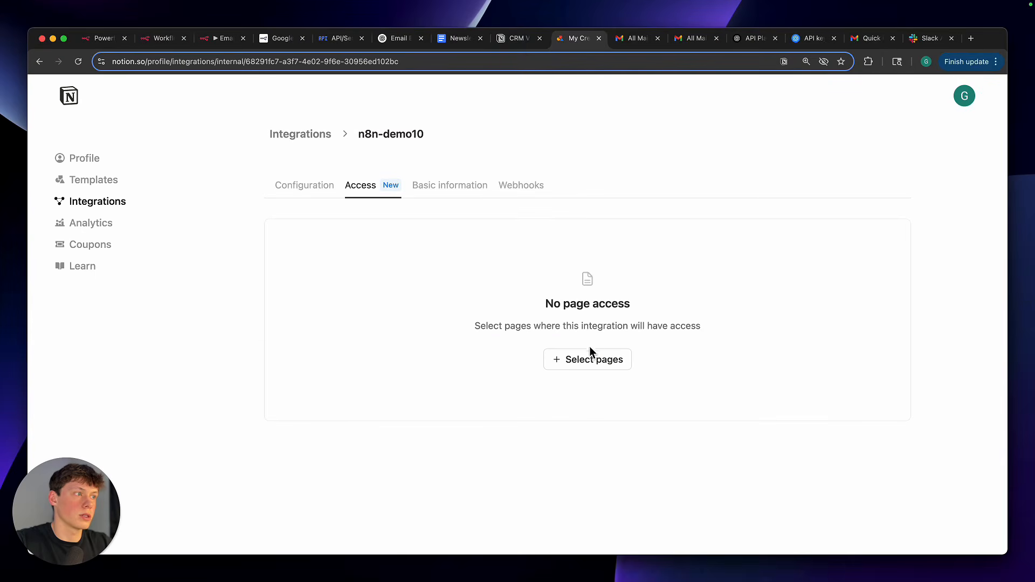
click(327, 198)
Locate the Internal Integration Secret in the n8n-demo10 configuration
scroll(607, 448, down, 2)
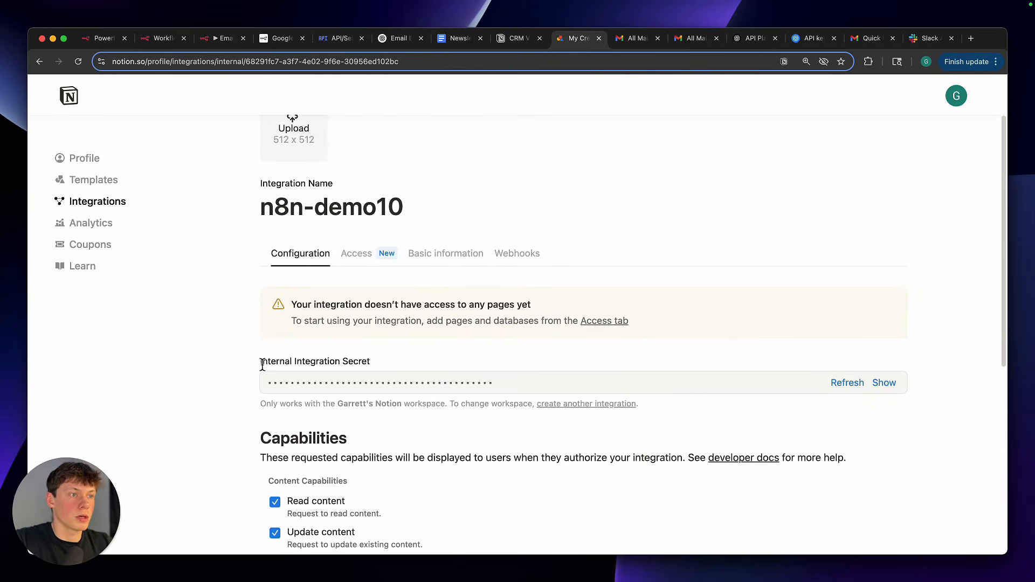
drag(263, 365, 359, 363)
click(390, 367)
scroll(392, 359, down, 1)
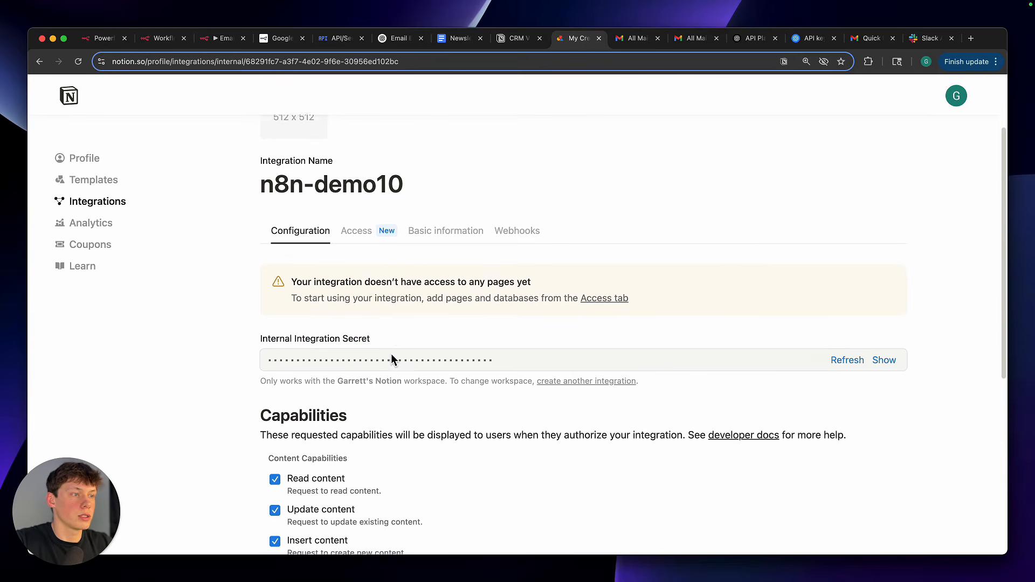
scroll(392, 360, down, 1)
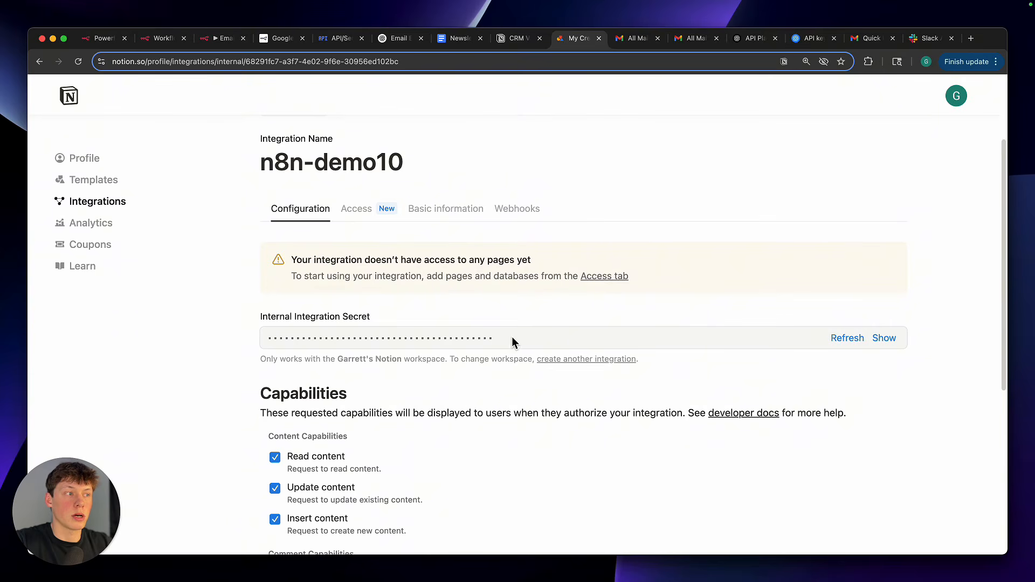
drag(261, 321, 377, 318)
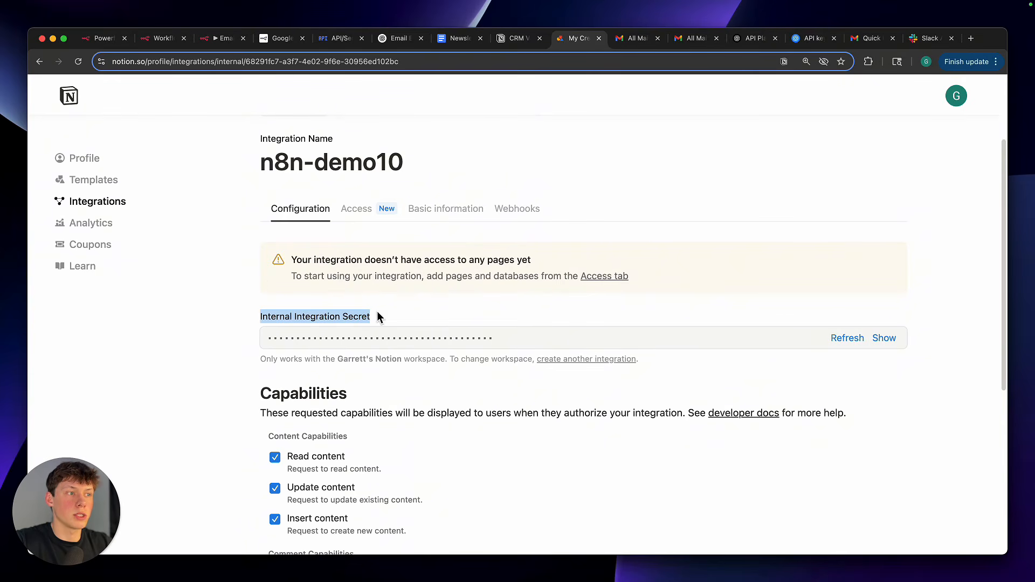
Switch to n8n, inspect the Notion credential's Internal Integration Secret field, and close the credential without saving
click(221, 38)
click(435, 241)
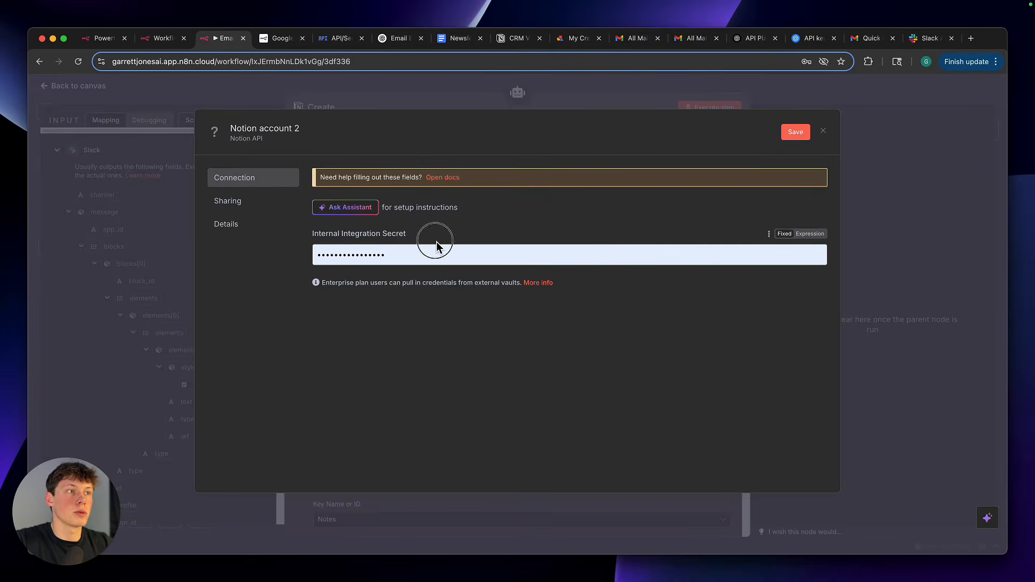
drag(322, 234, 383, 237)
click(381, 238)
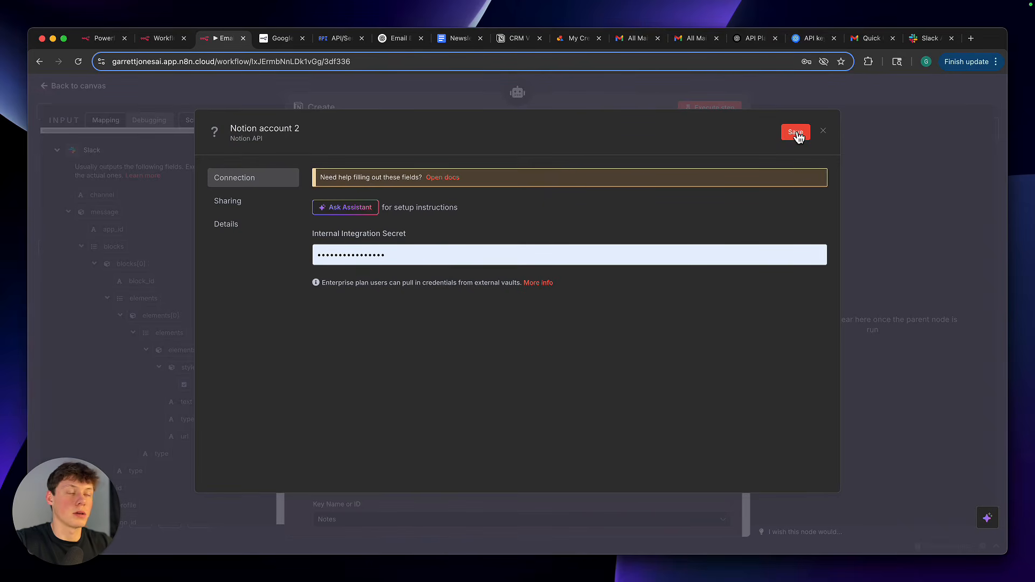
click(823, 132)
click(555, 345)
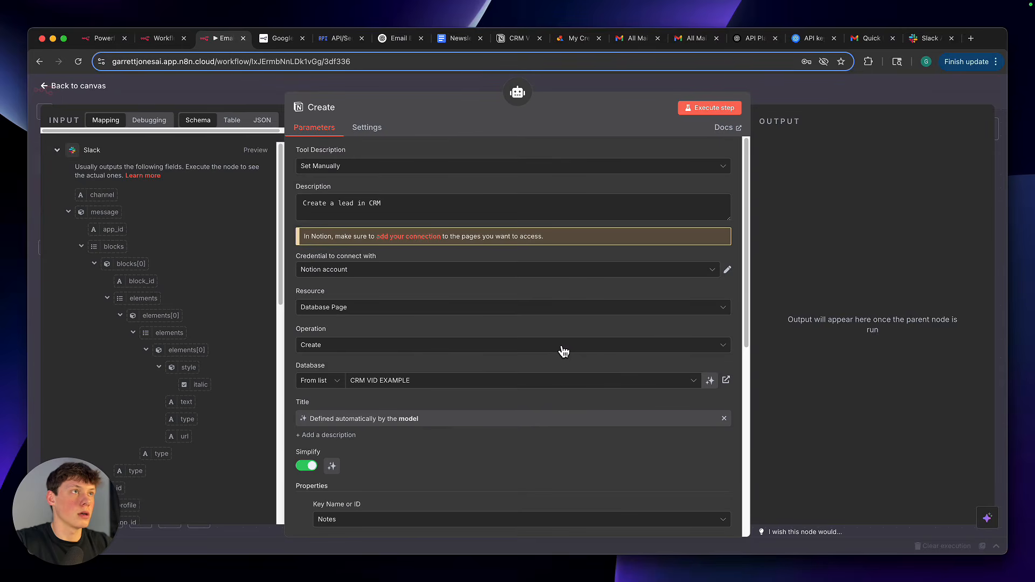
Switch to the CRM VIDEO EXAMPLE page in Notion and close the workspace settings
click(518, 41)
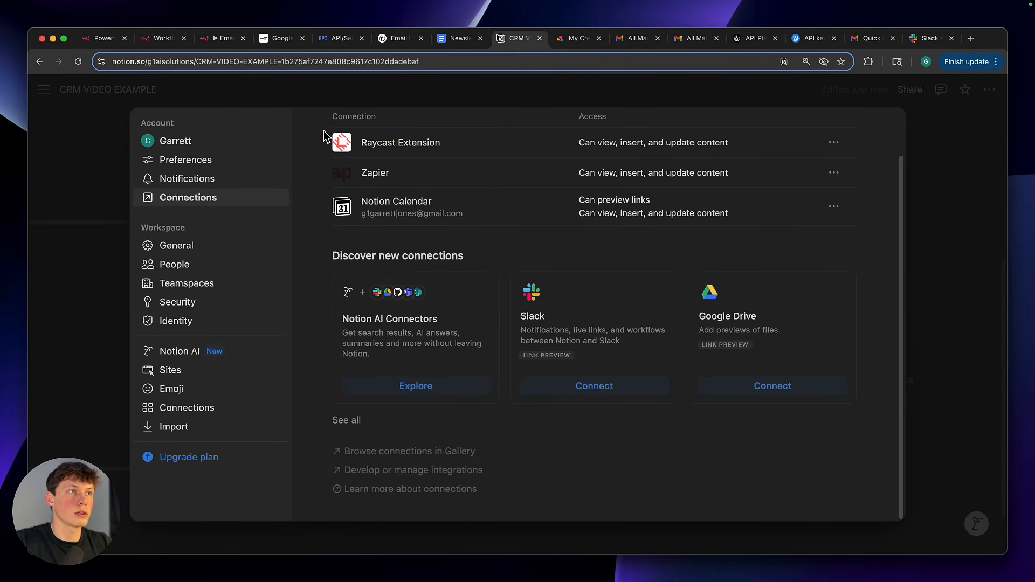
click(327, 104)
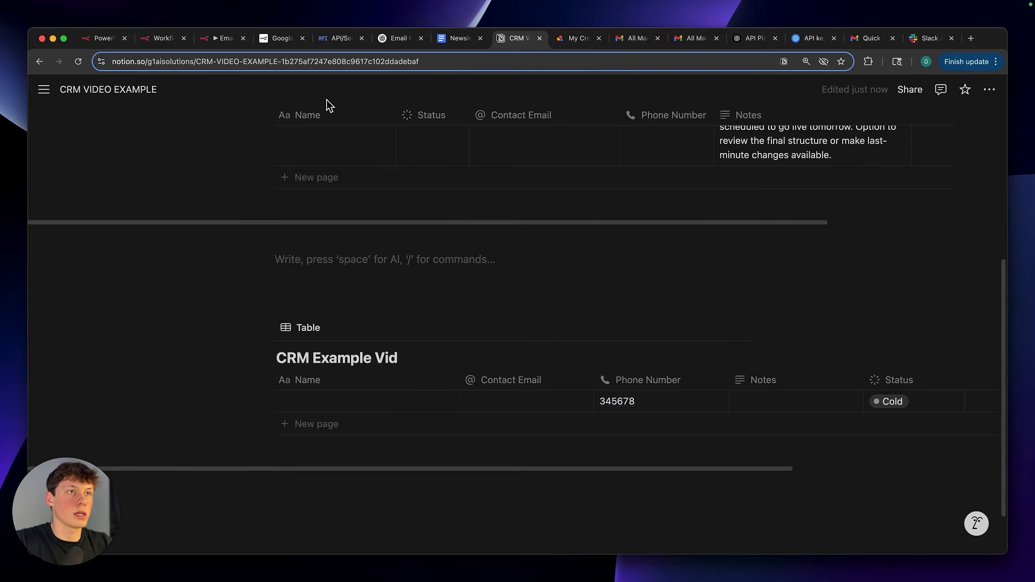
scroll(408, 276, up, 5)
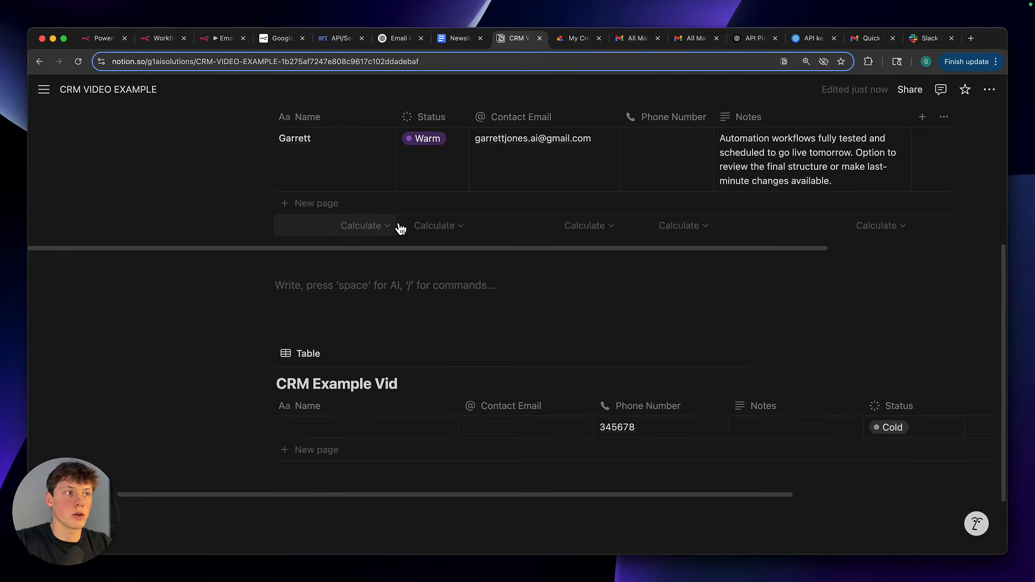
Add the n8n-demo10 integration as a connection to the CRM VIDEO EXAMPLE page and check its active connections
click(991, 91)
scroll(946, 265, down, 3)
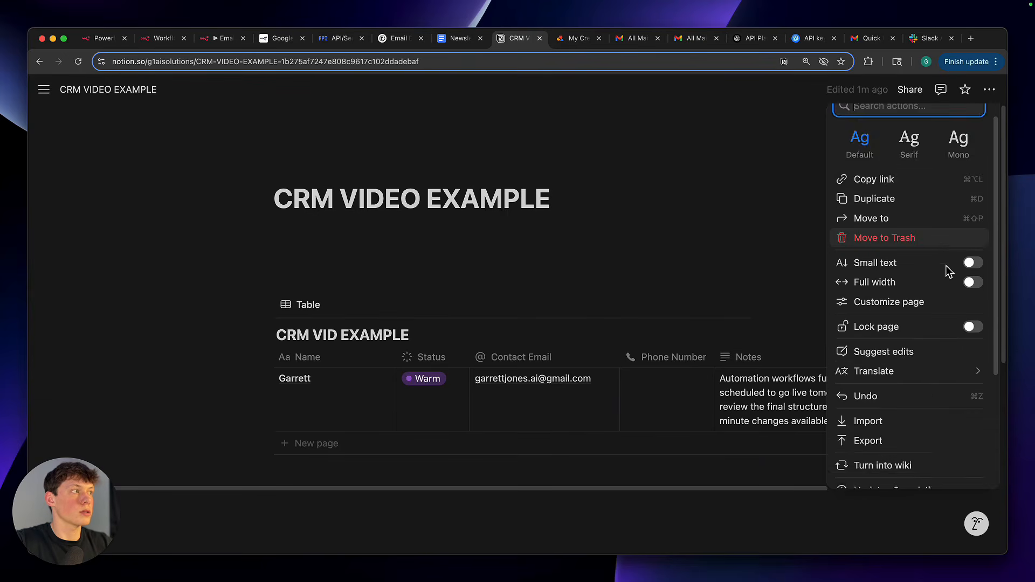
scroll(945, 265, up, 3)
scroll(946, 377, down, 3)
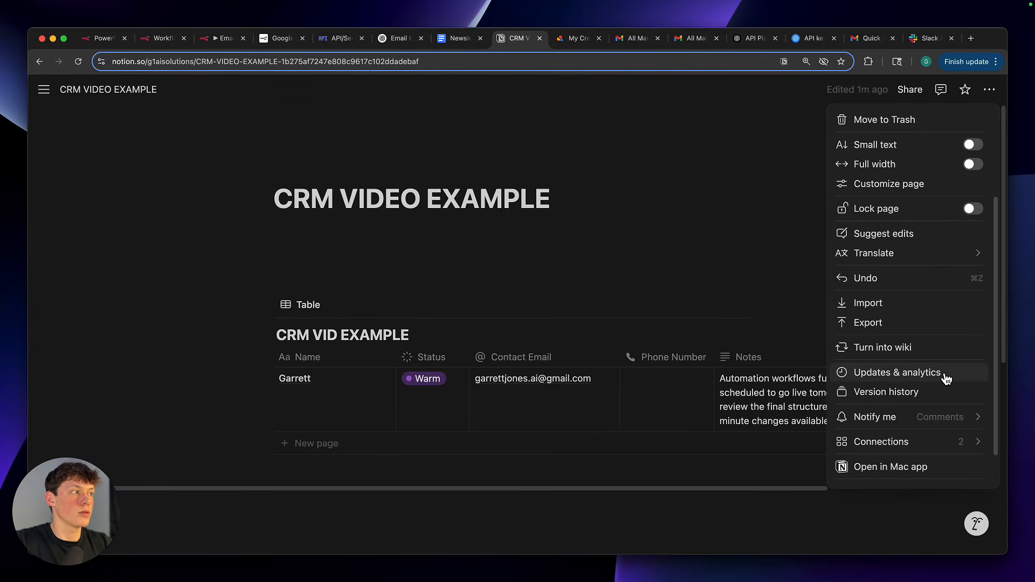
scroll(946, 379, down, 2)
mouse_move(945, 403)
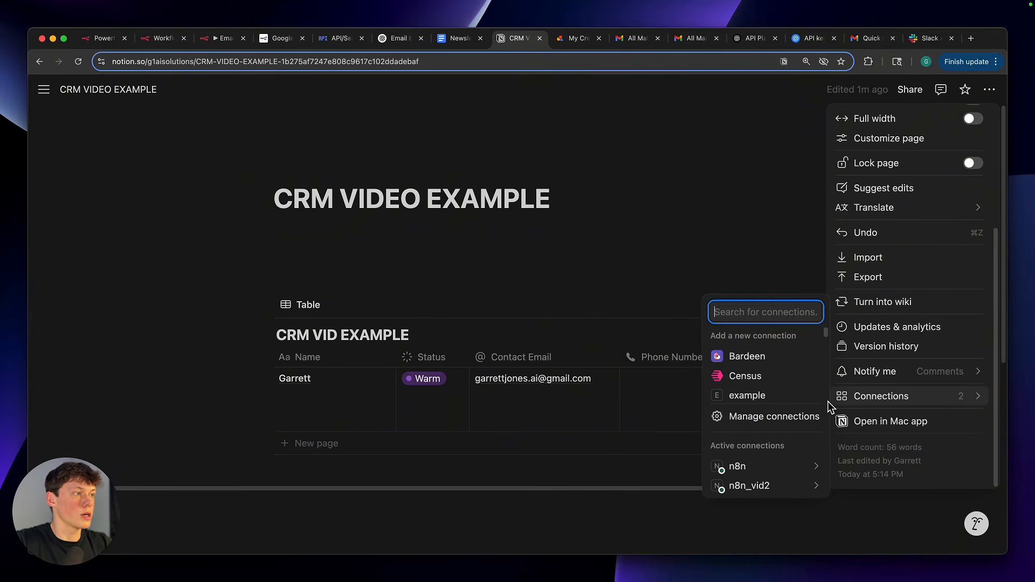
scroll(797, 375, down, 1)
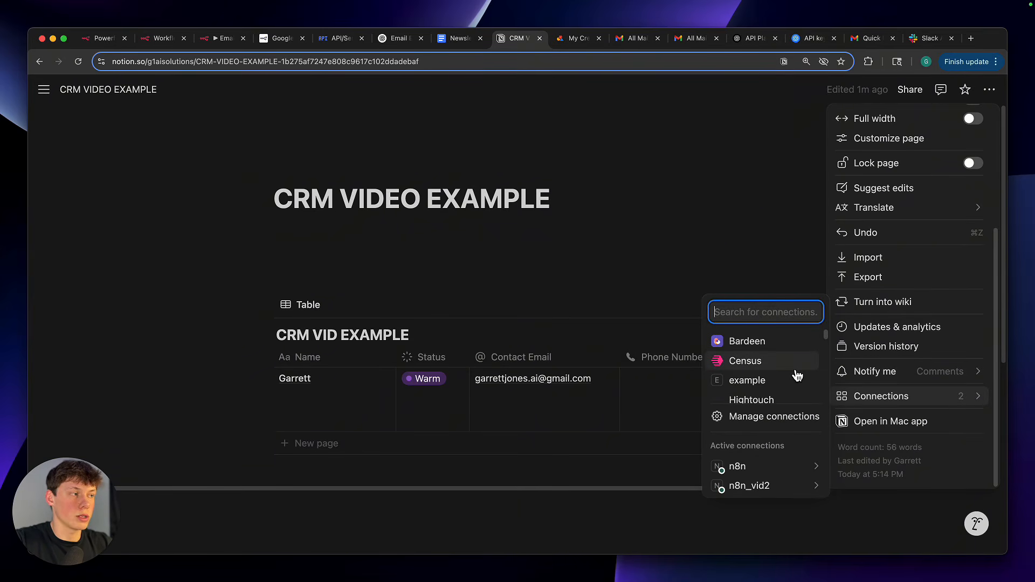
scroll(797, 375, down, 10)
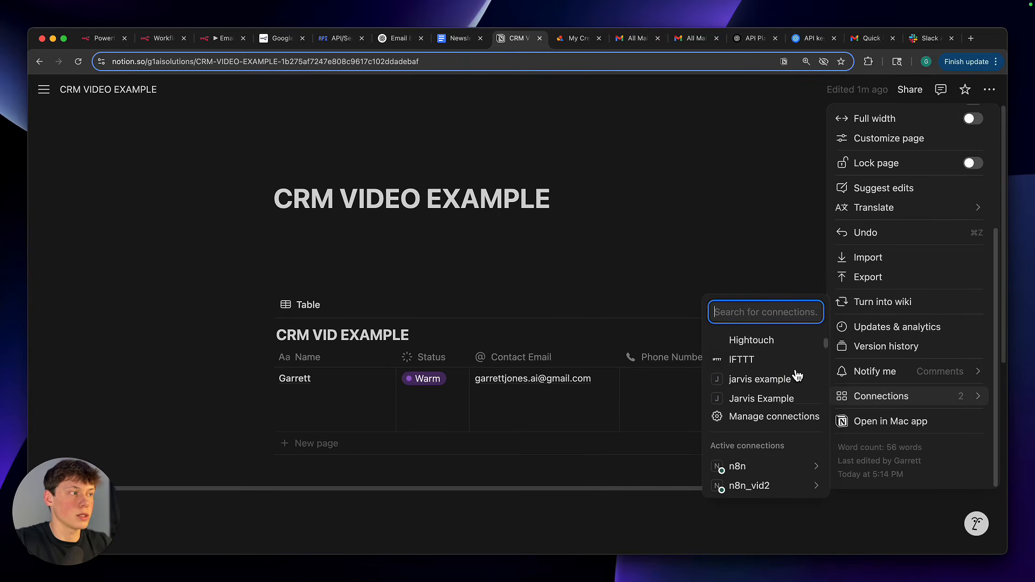
scroll(797, 375, up, 2)
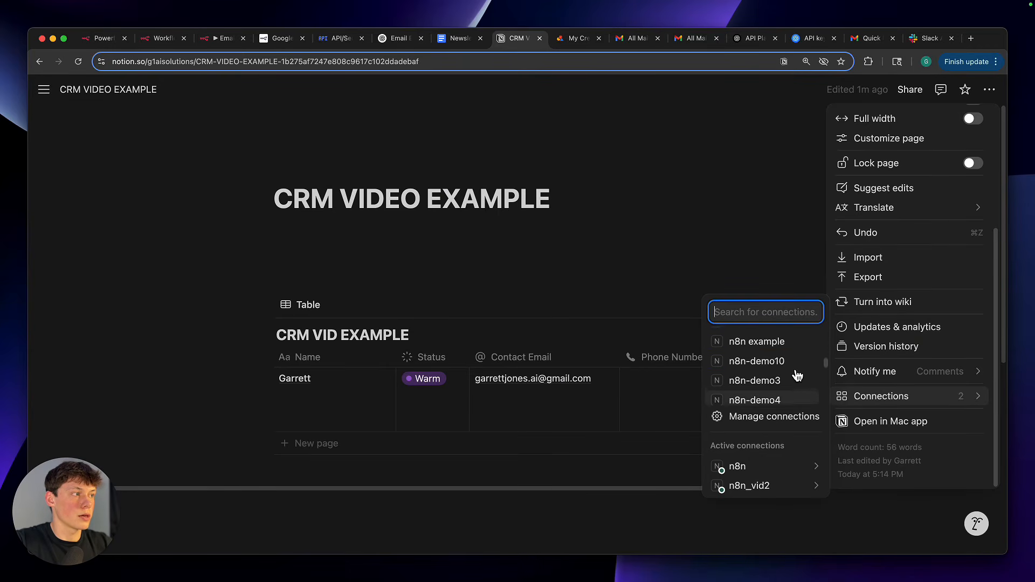
click(766, 371)
click(576, 410)
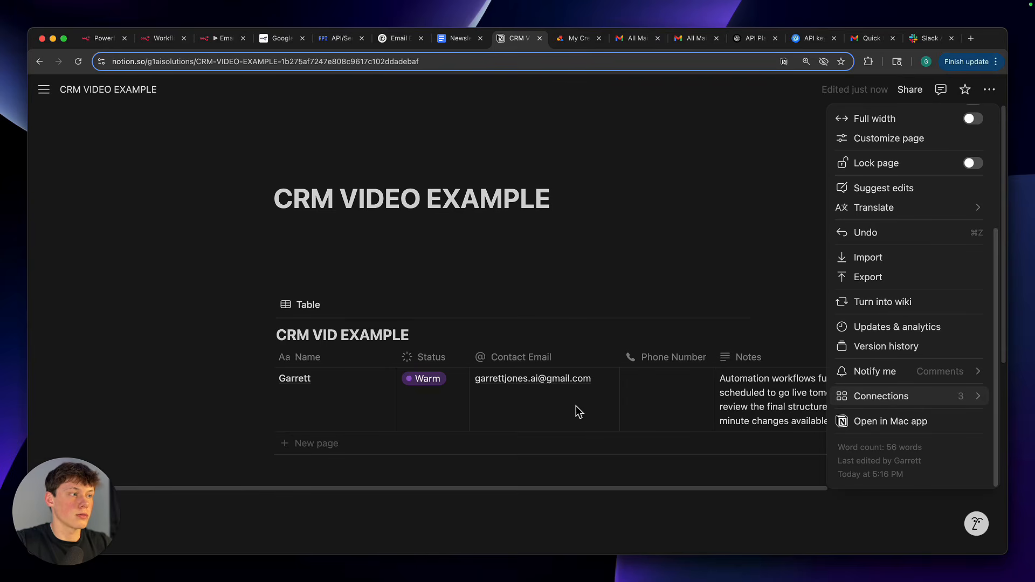
mouse_move(884, 403)
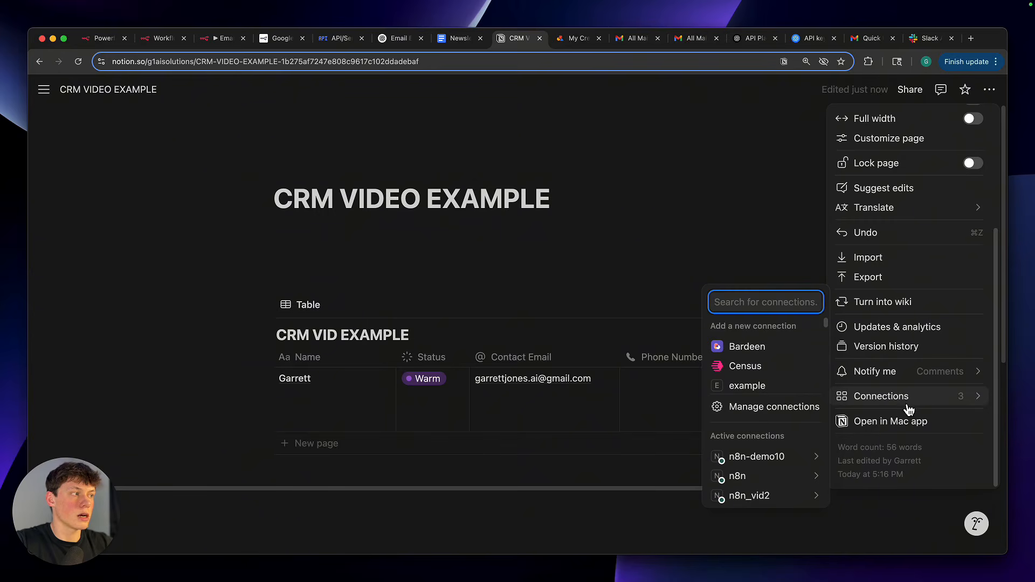
Close the page's connections list and review the CRM VID EXAMPLE and CRM Example Vid tables on the page
mouse_move(773, 465)
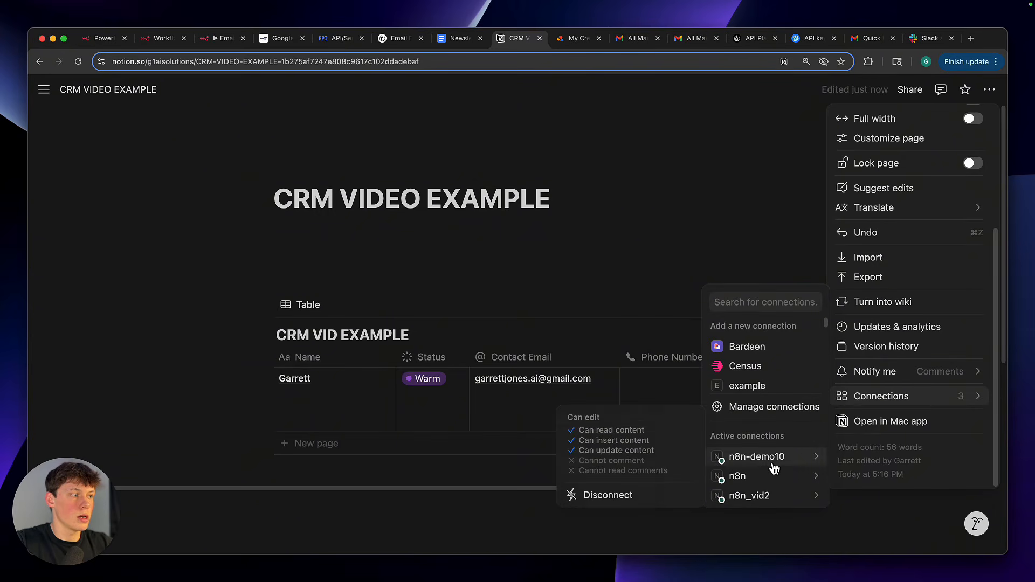
click(750, 439)
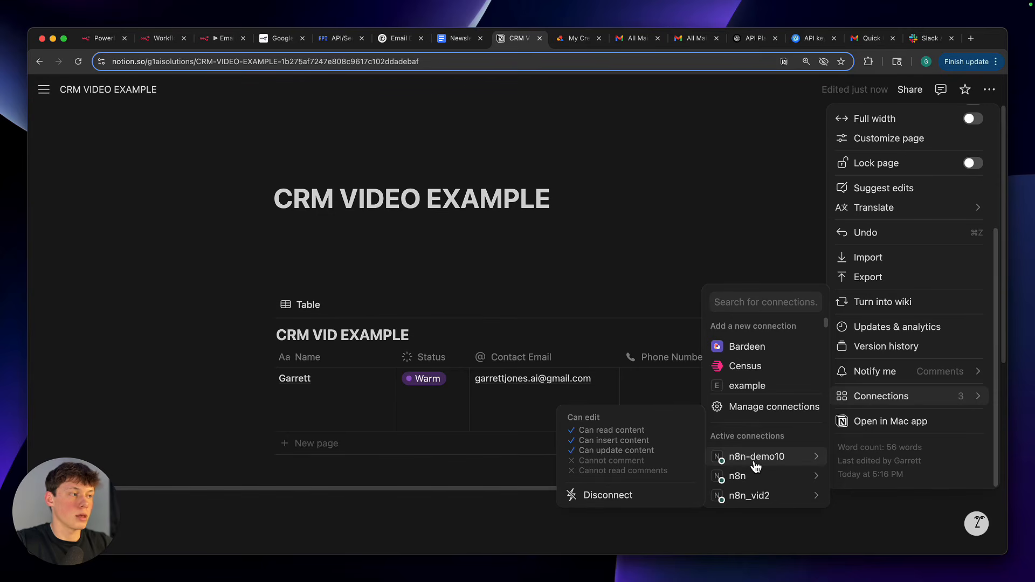
click(620, 266)
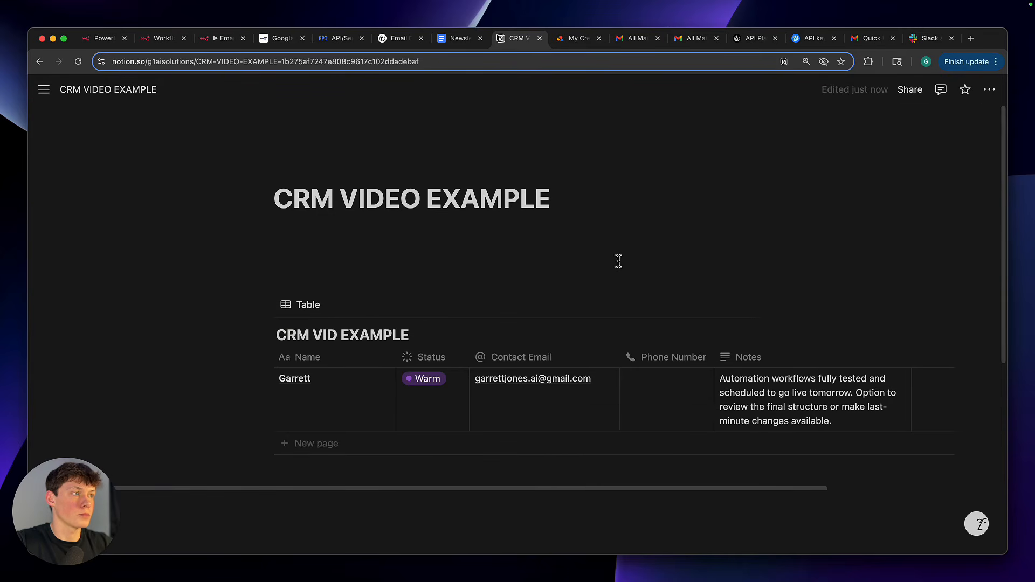
click(583, 249)
scroll(587, 253, down, 3)
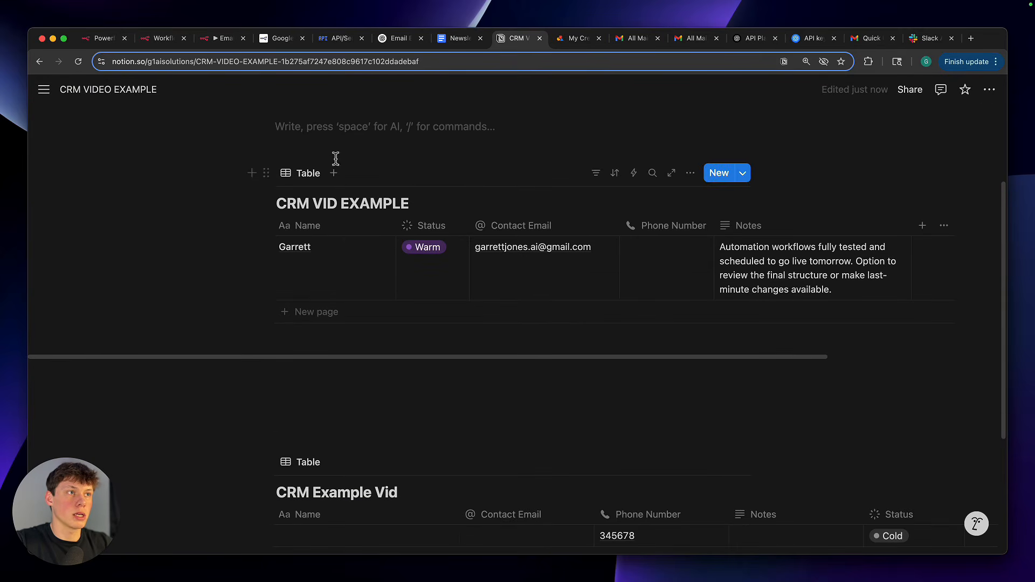
scroll(463, 389, down, 2)
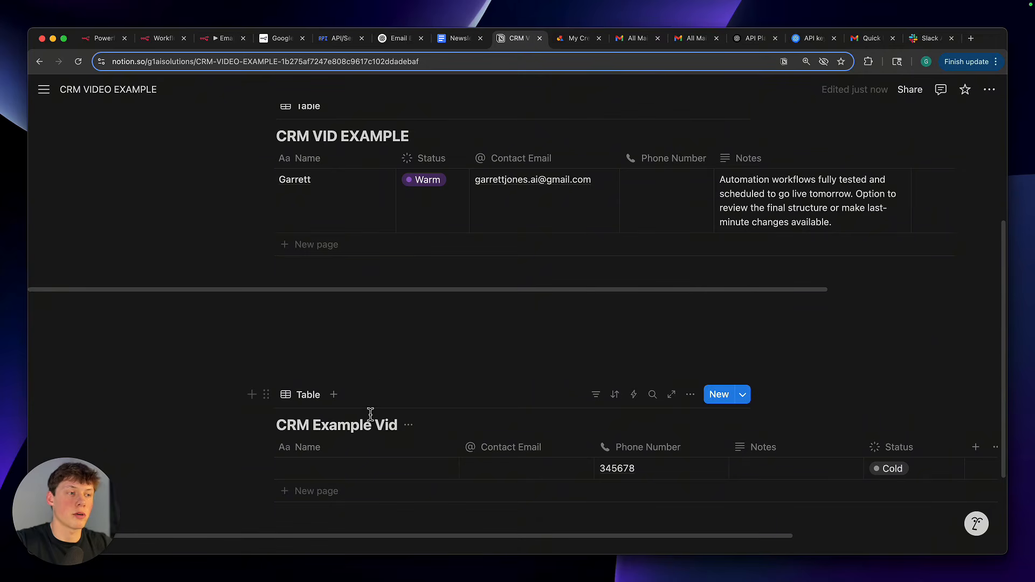
click(394, 347)
scroll(394, 348, up, 3)
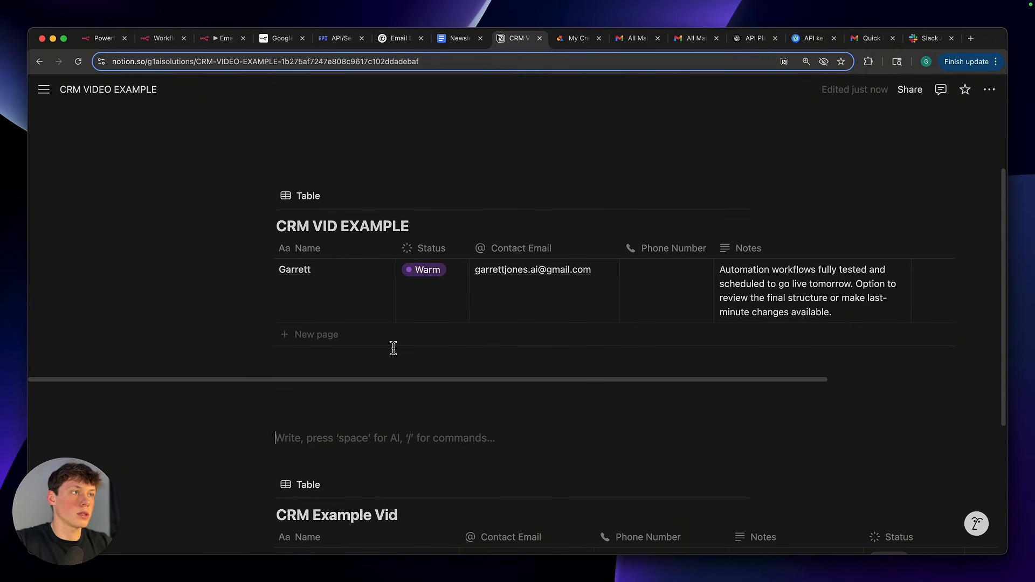
Switch to n8n, look through the Notion databases available in the Create node, and close the list without changing the selection
click(222, 38)
scroll(438, 302, down, 3)
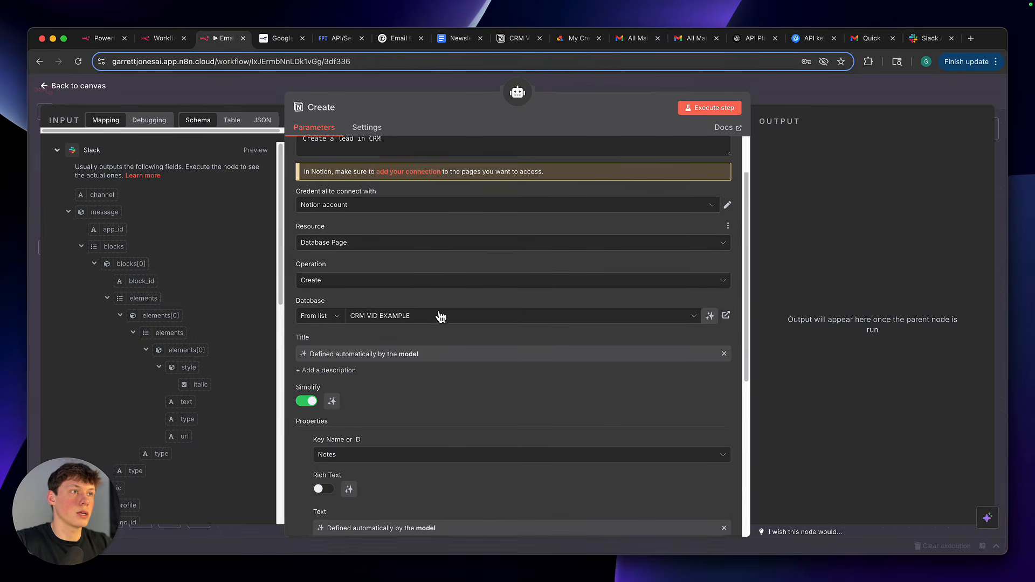
scroll(441, 317, down, 2)
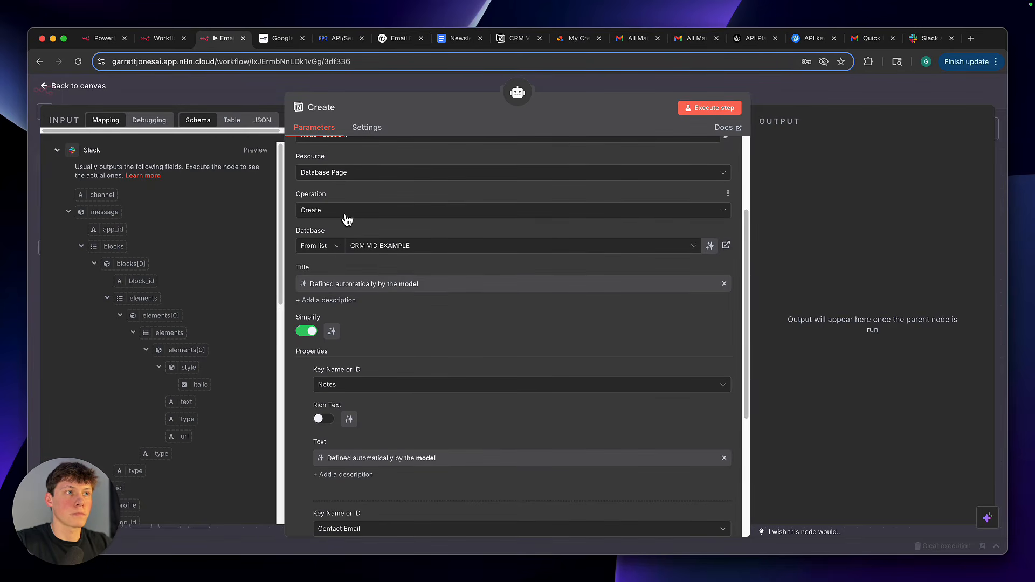
scroll(366, 253, down, 2)
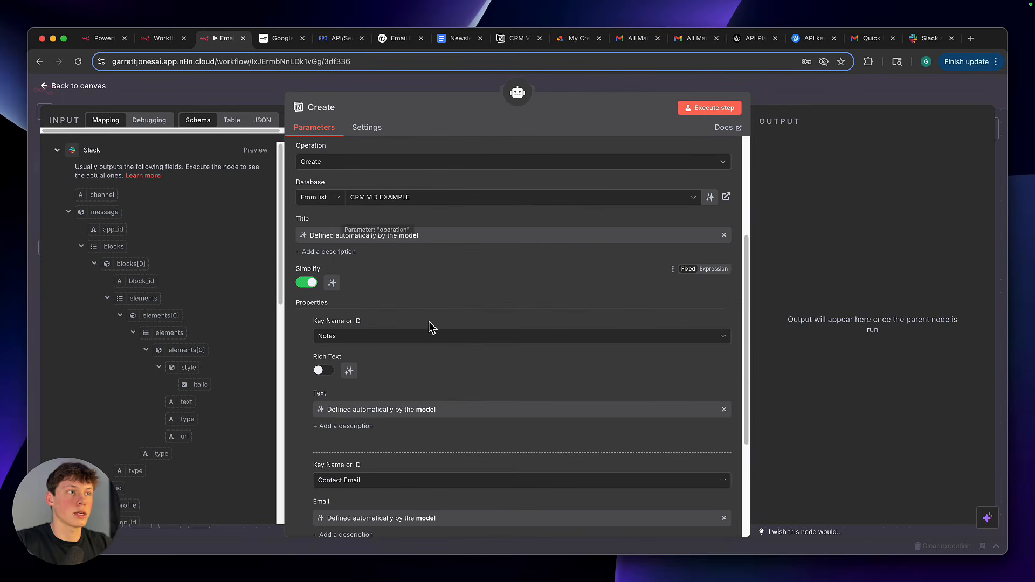
click(388, 202)
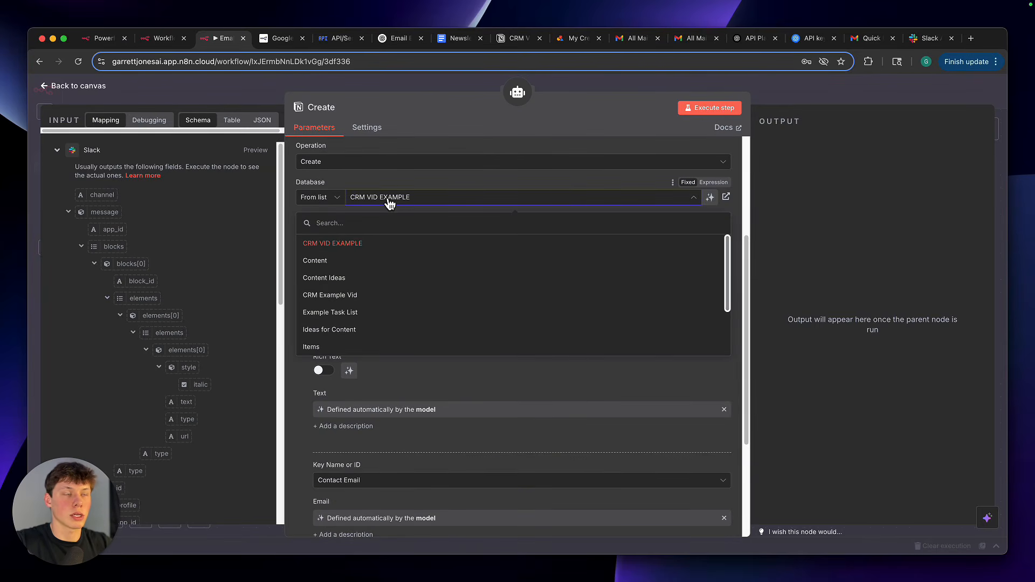
scroll(370, 342, down, 3)
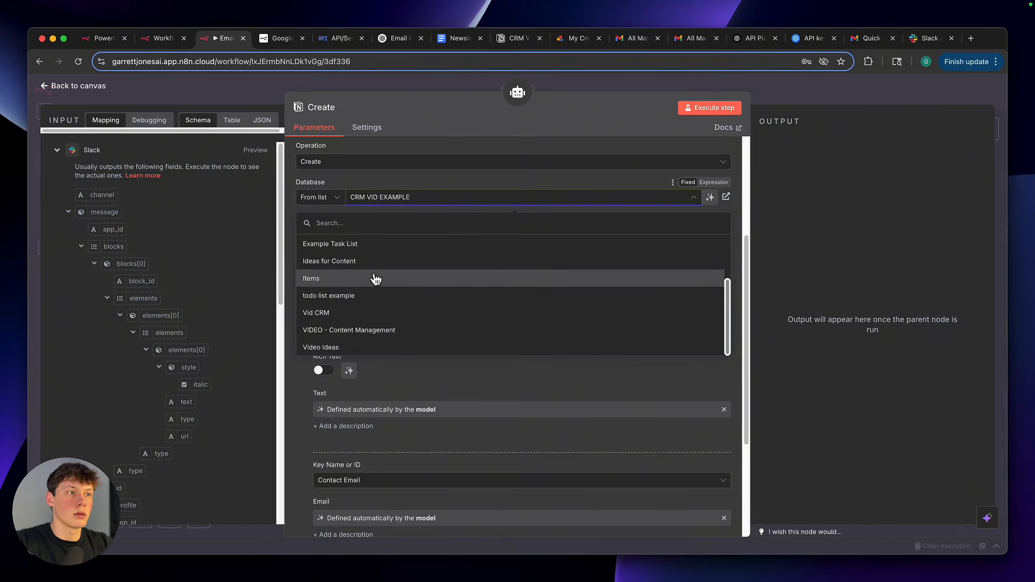
scroll(374, 276, up, 3)
scroll(377, 271, down, 3)
scroll(376, 271, up, 3)
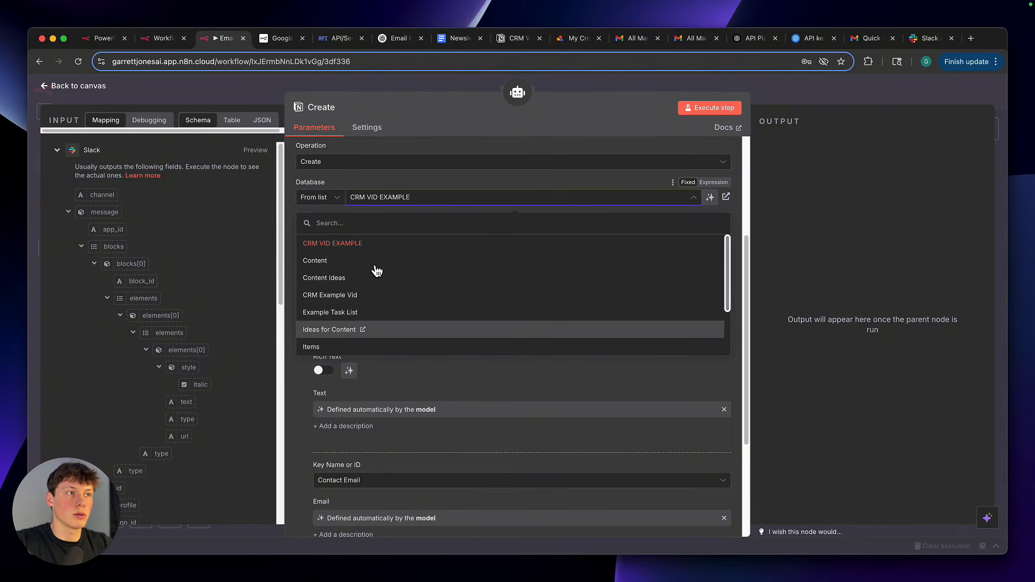
scroll(376, 302, down, 3)
scroll(393, 291, up, 3)
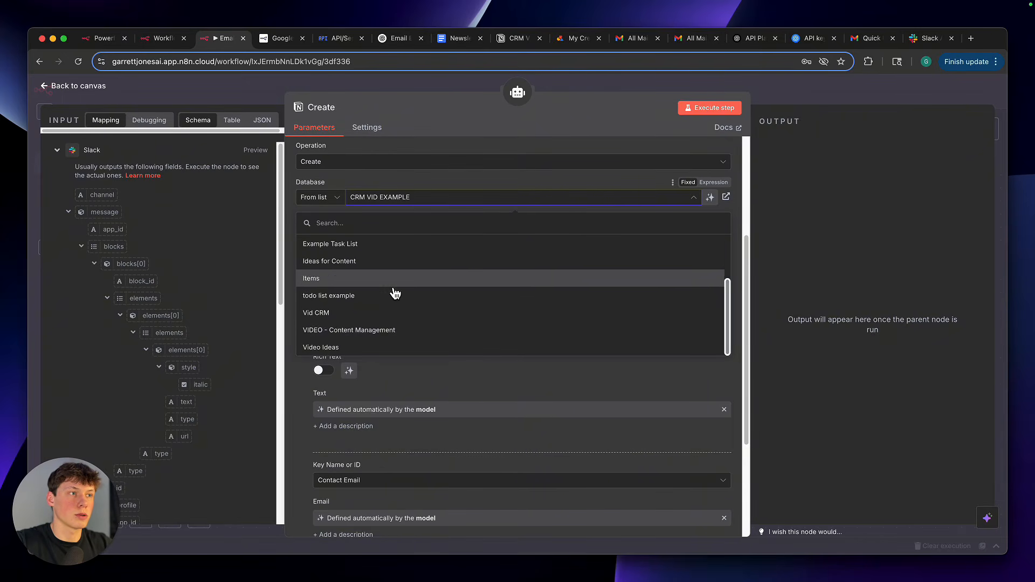
scroll(395, 293, up, 1)
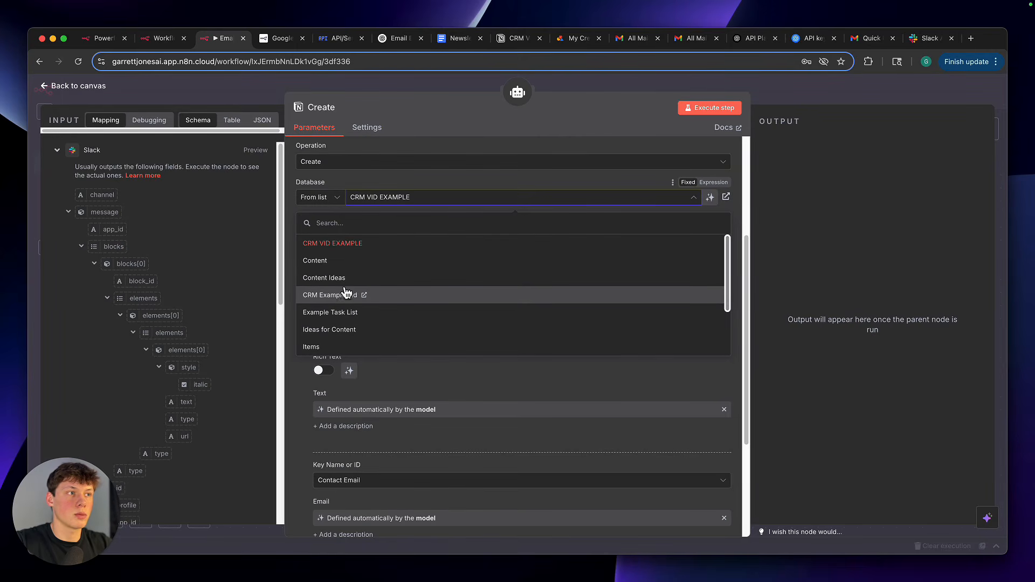
click(384, 179)
Compare the Create node's Title and property parameters with the CRM VID EXAMPLE table in Notion, and return to n8n
scroll(393, 234, down, 3)
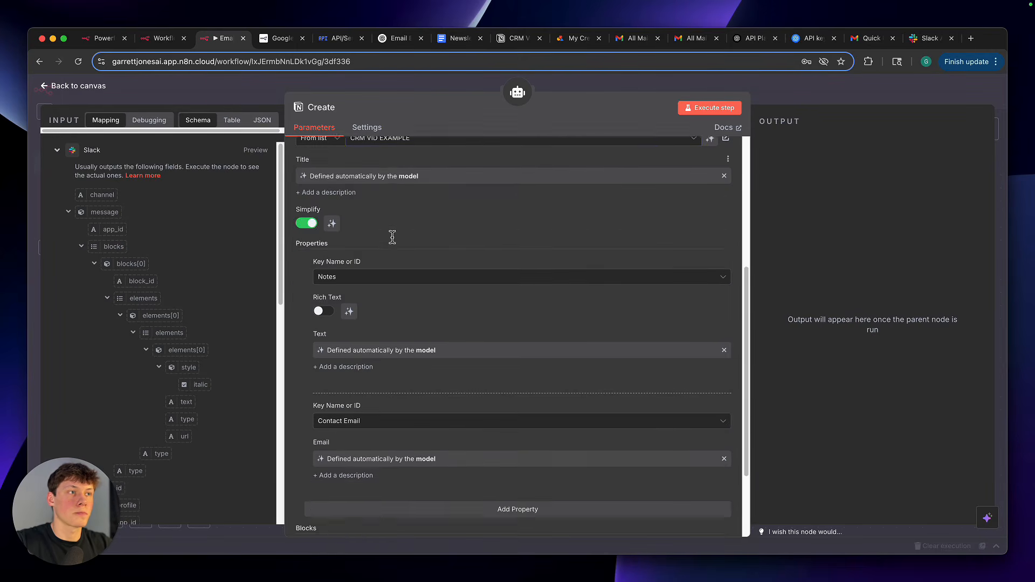
scroll(393, 241, up, 2)
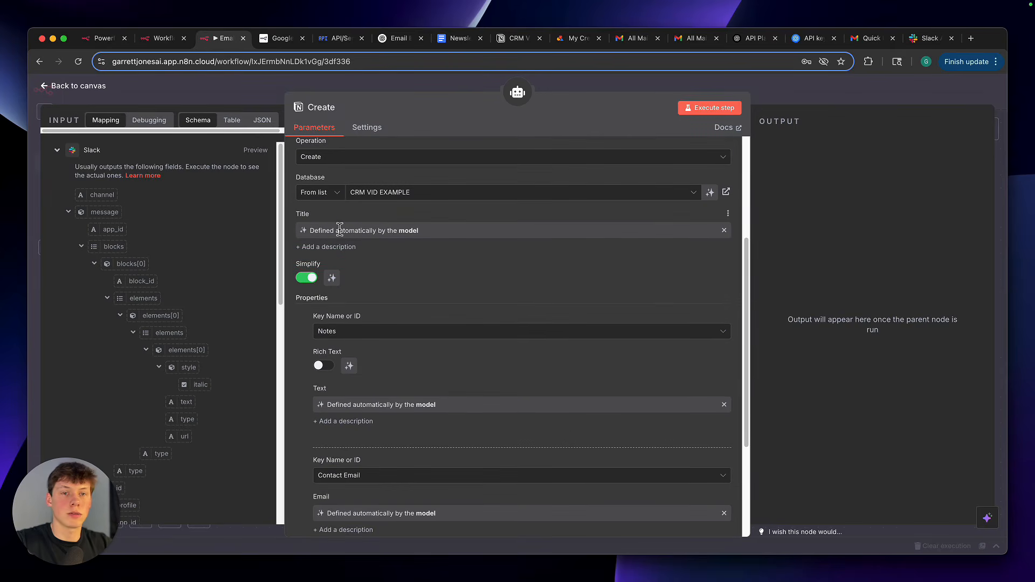
click(519, 38)
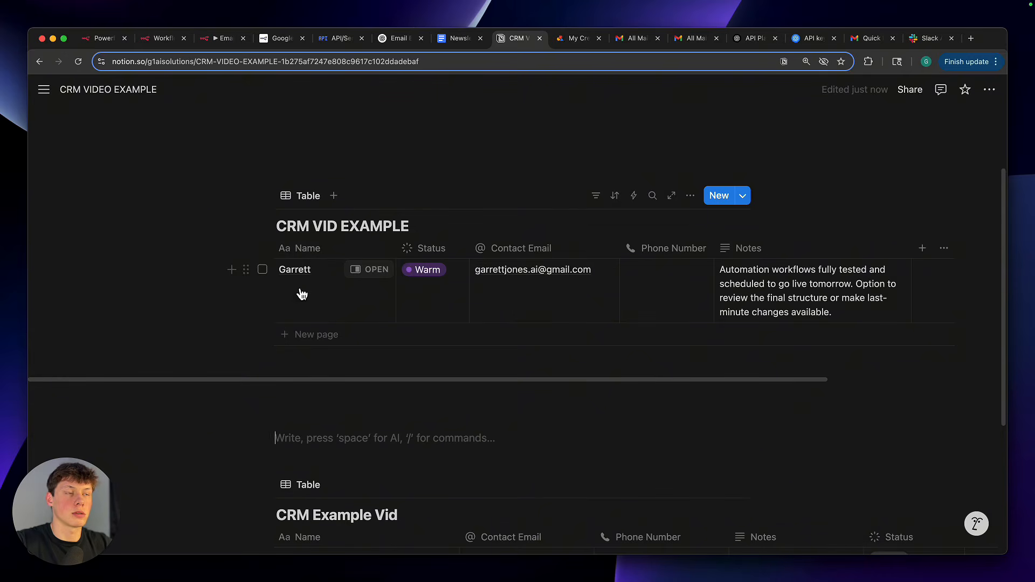
click(228, 43)
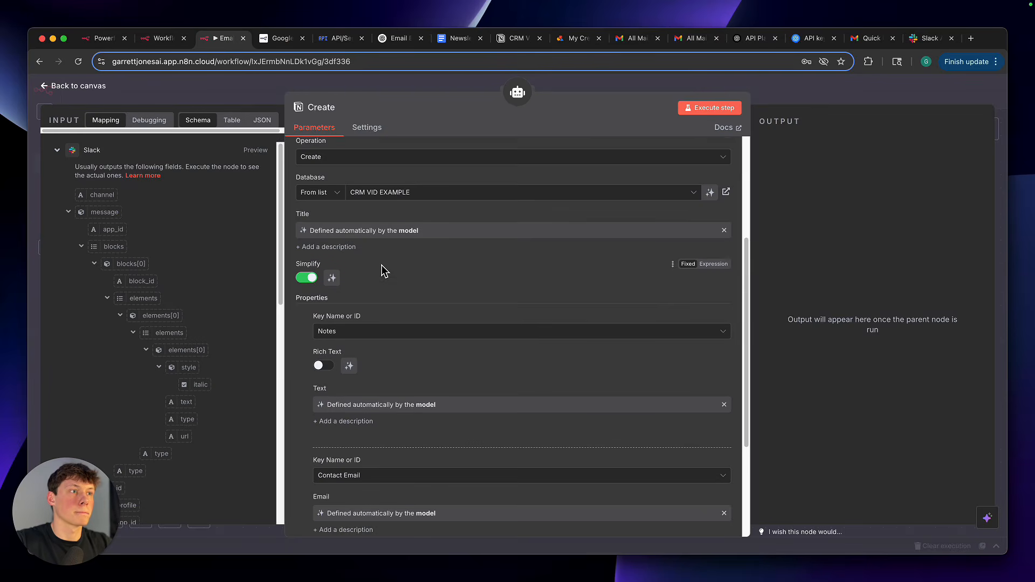
scroll(382, 265, down, 1)
scroll(382, 265, up, 1)
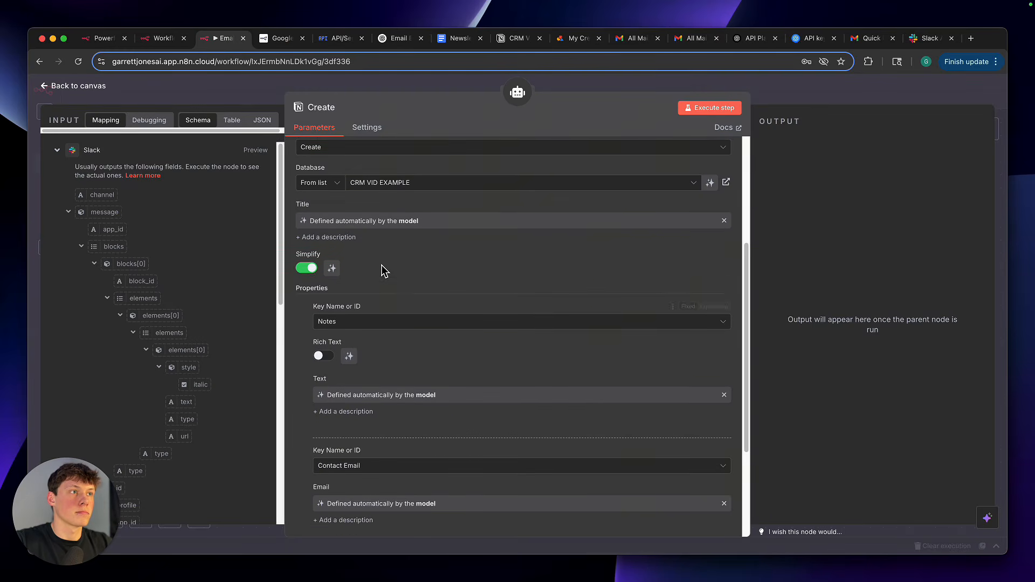
Clear the Create node's Title expression, switch it to a fixed value, and let the model define the parameter again
click(724, 221)
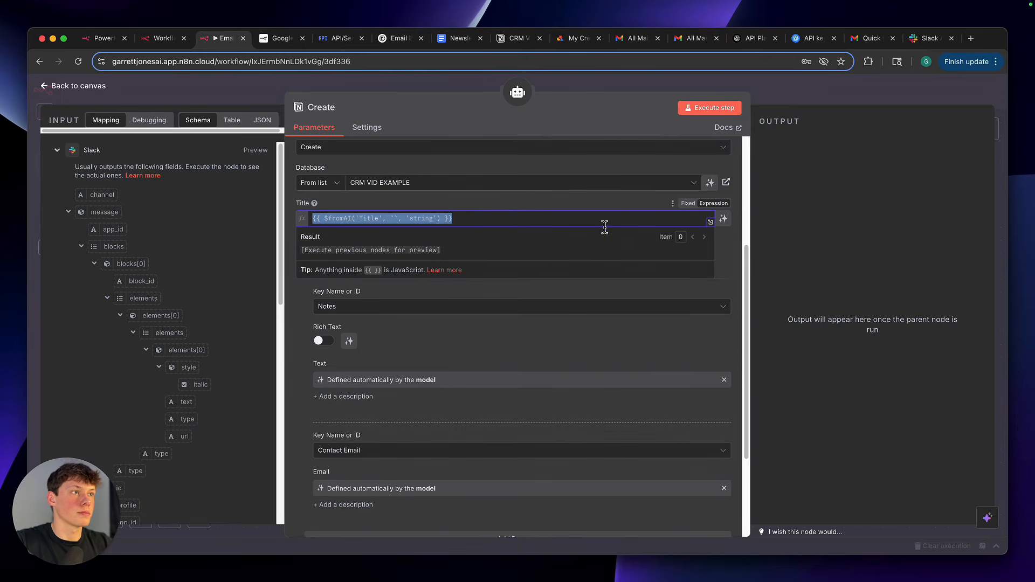
key(BackSpace)
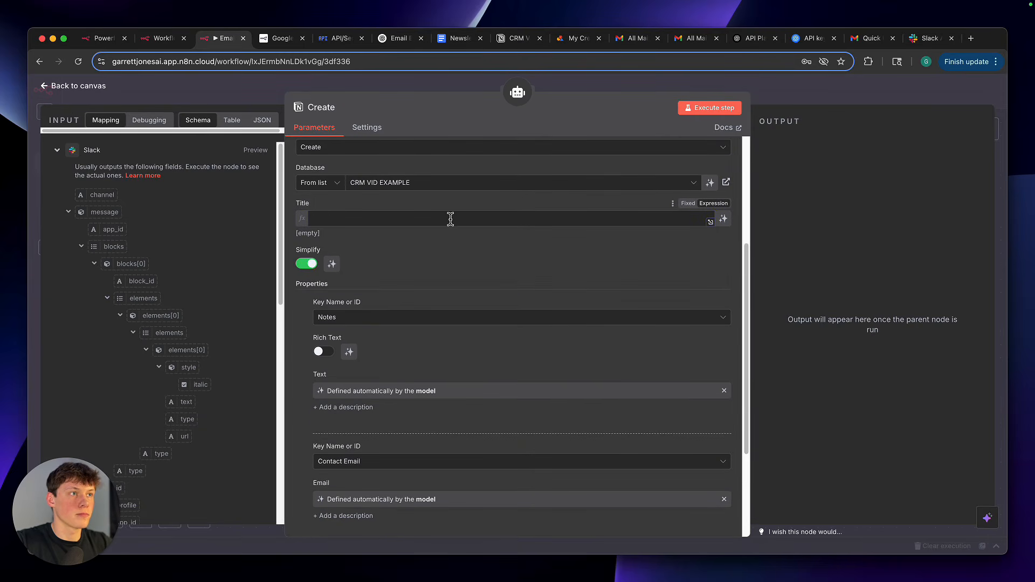
click(690, 204)
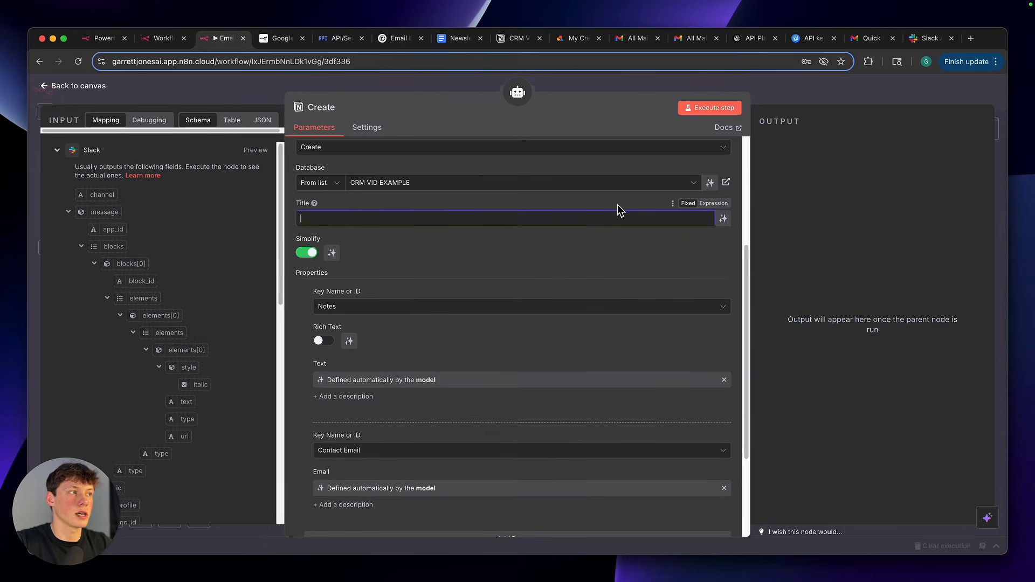
click(724, 219)
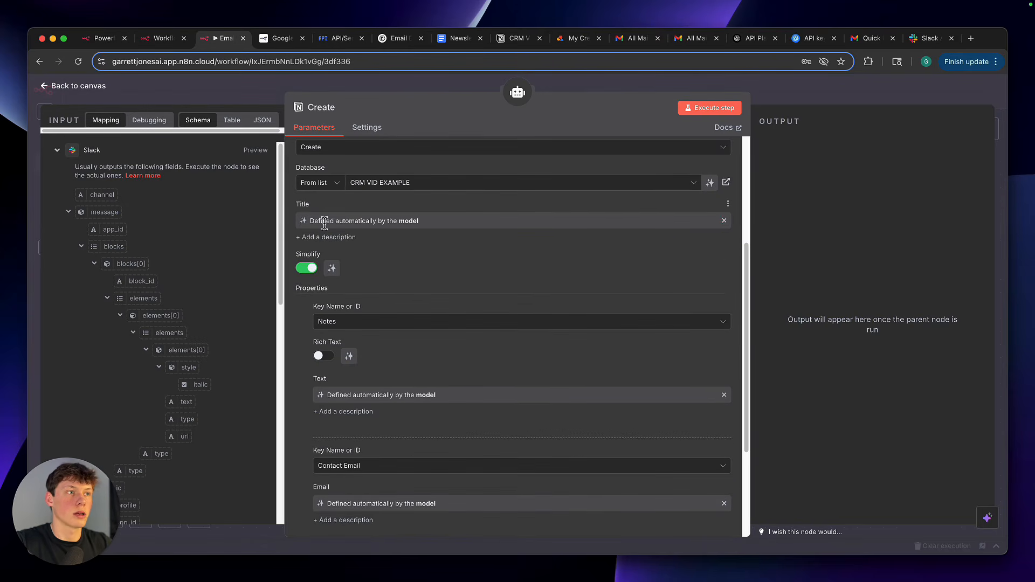
drag(320, 222, 421, 224)
click(422, 215)
Add a third property to the Create node with the key Notes and let the model define its text
scroll(406, 291, down, 3)
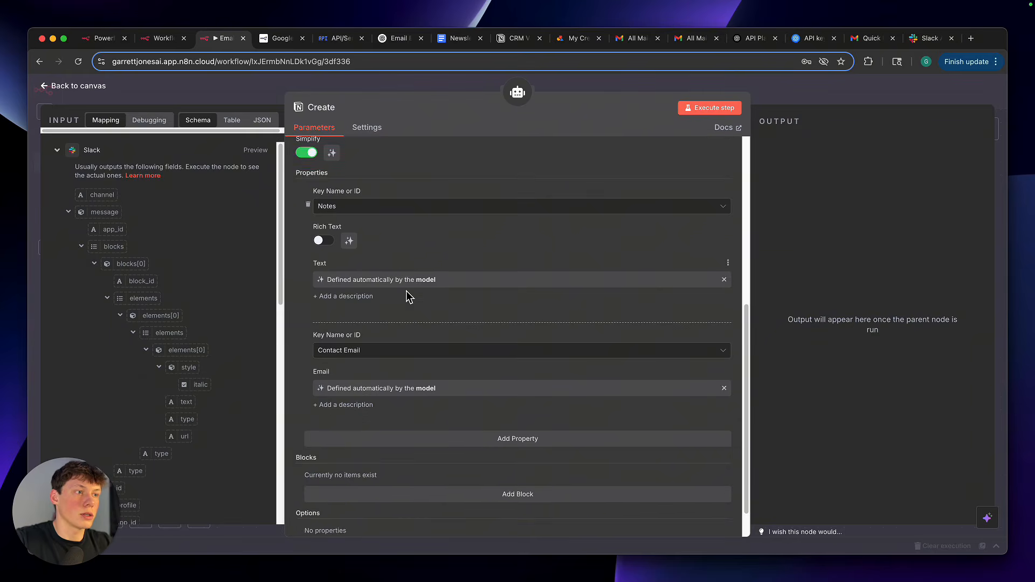
click(493, 397)
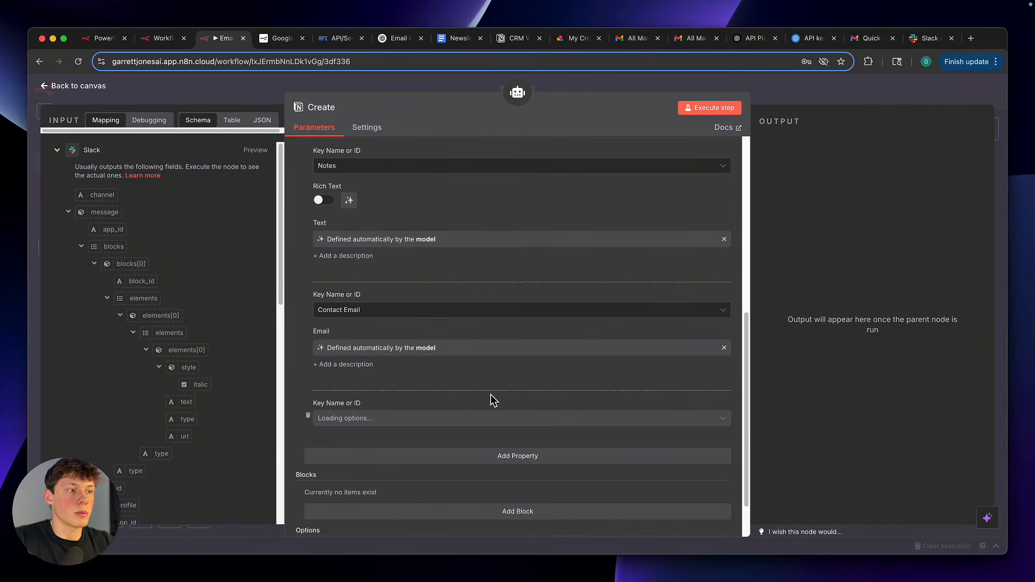
click(444, 421)
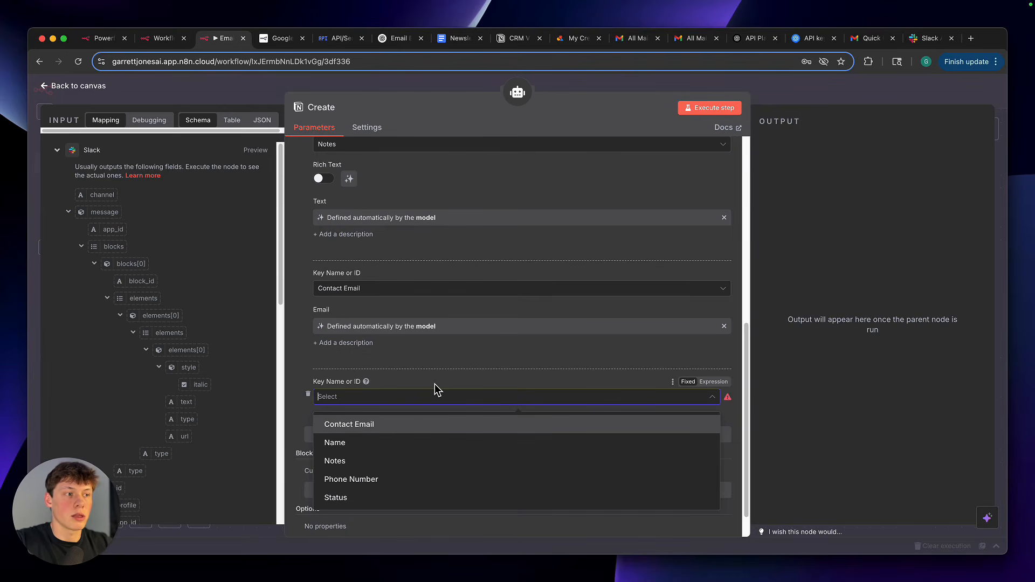
click(435, 384)
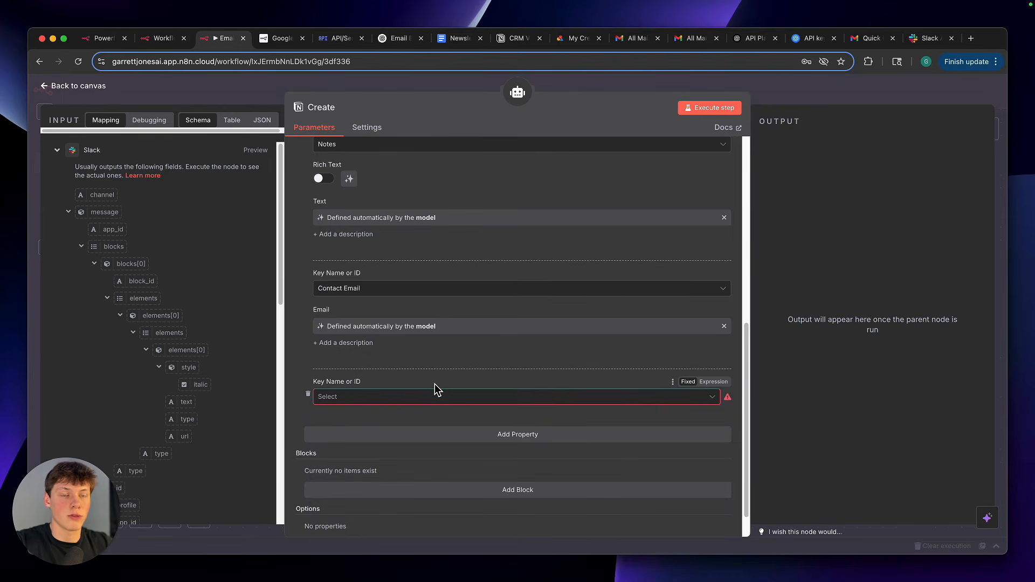
click(429, 396)
click(388, 461)
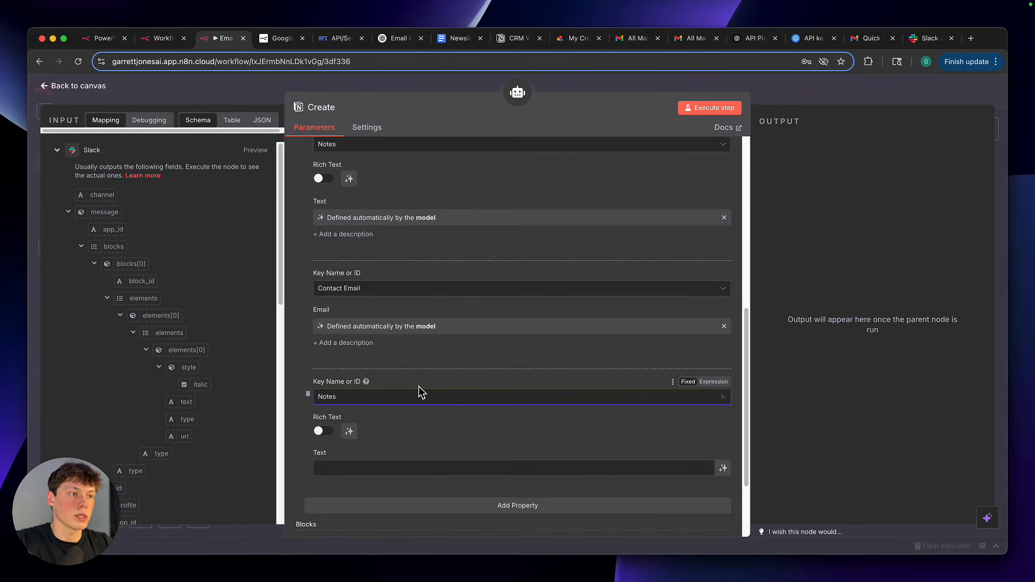
scroll(420, 392, down, 2)
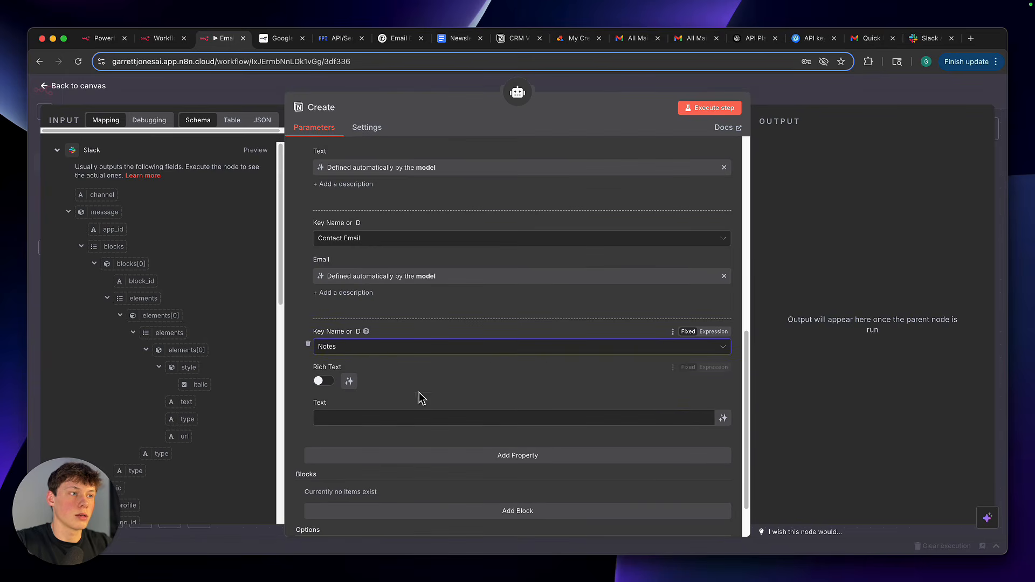
click(724, 420)
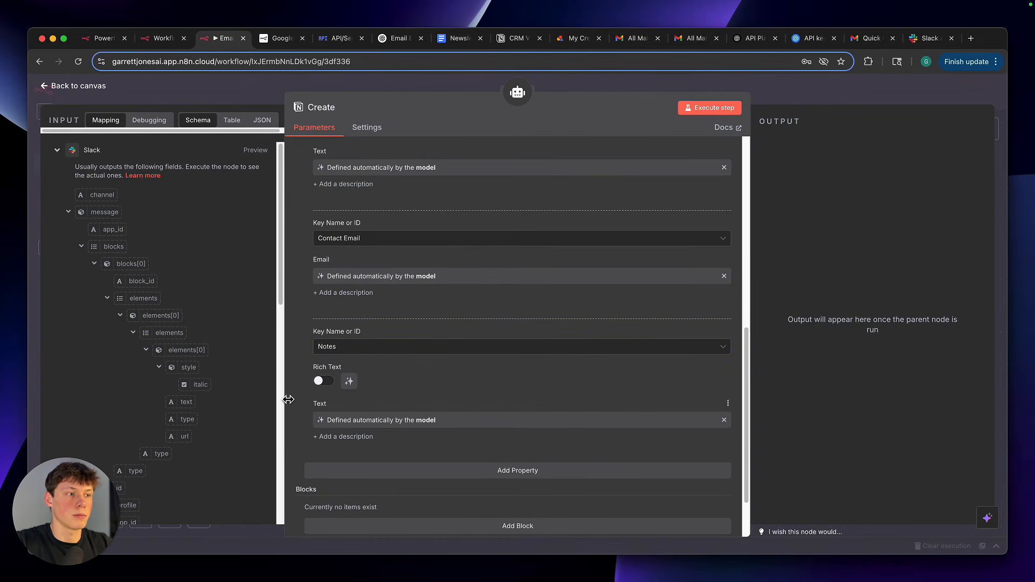
Delete the duplicate Notes property below Contact Email and review the node's remaining properties
click(308, 344)
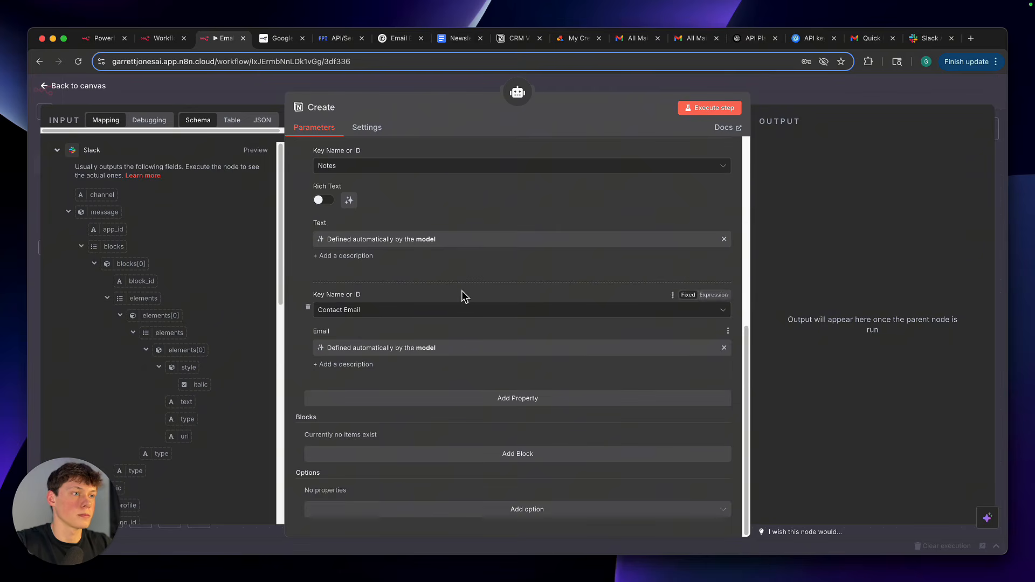
scroll(461, 288, up, 3)
scroll(461, 287, down, 2)
scroll(461, 288, up, 1)
scroll(461, 288, down, 1)
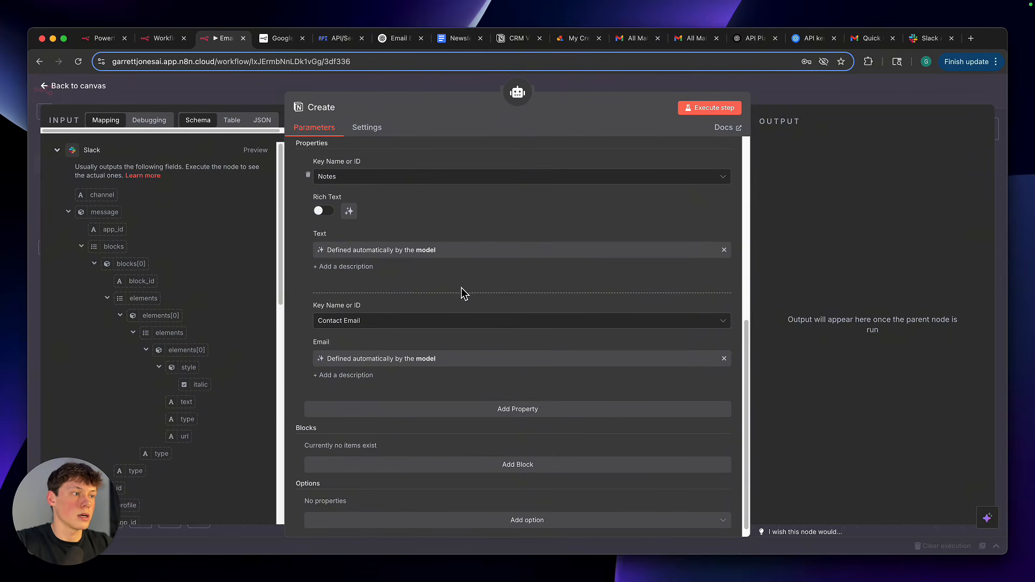
Add a Status property to the Create node and switch its Status Name or ID to an expression
click(499, 405)
click(467, 373)
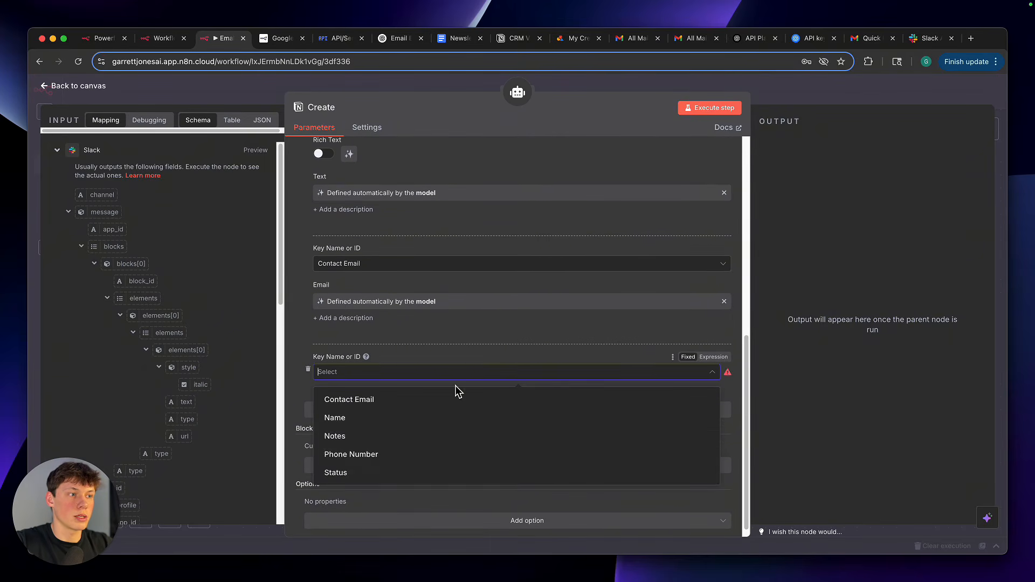
click(406, 474)
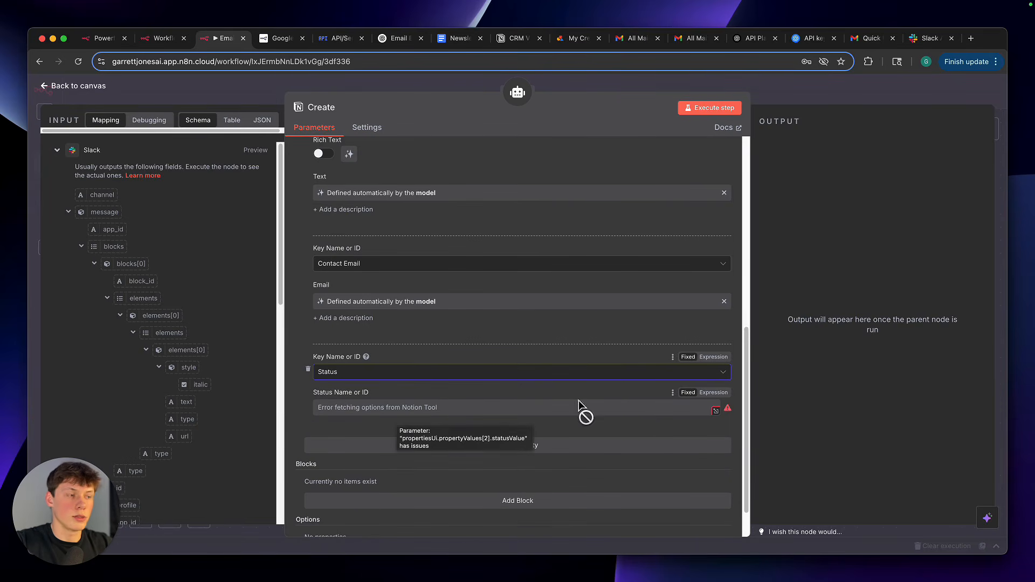
click(714, 393)
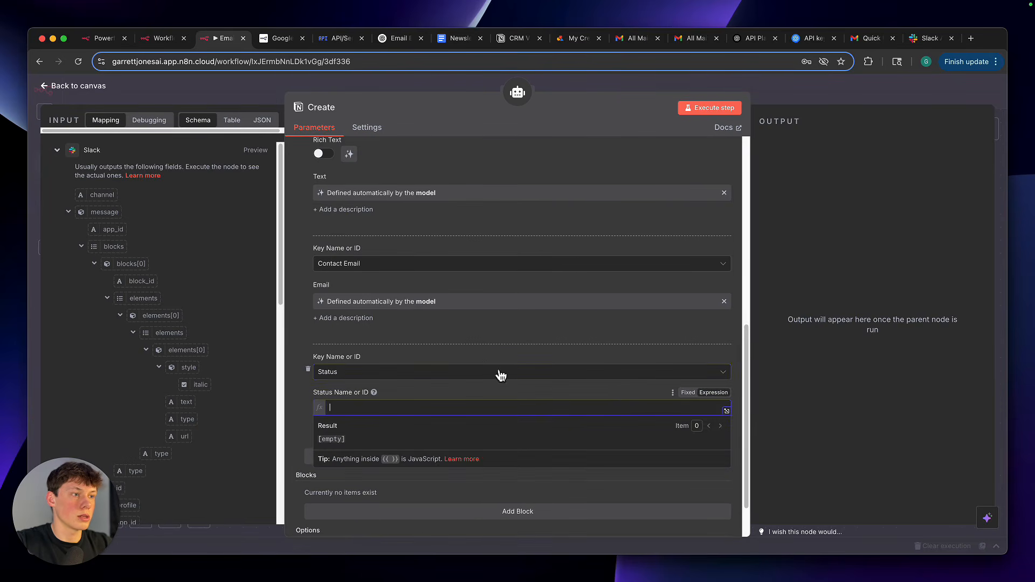
click(486, 395)
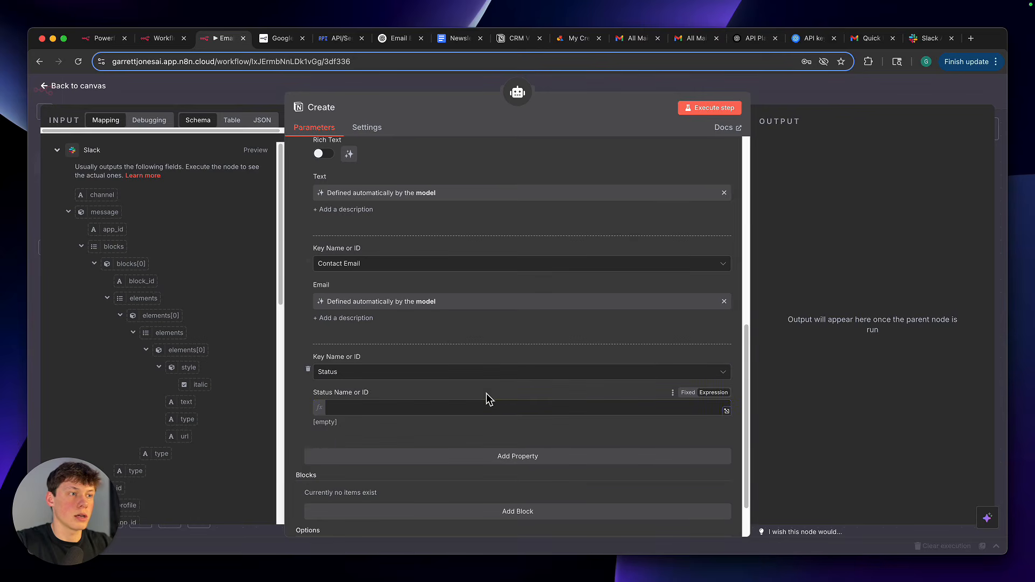
Switch to the Notion CRM page and examine the Status options available for the contact in the CRM VID EXAMPLE table
click(503, 39)
click(453, 270)
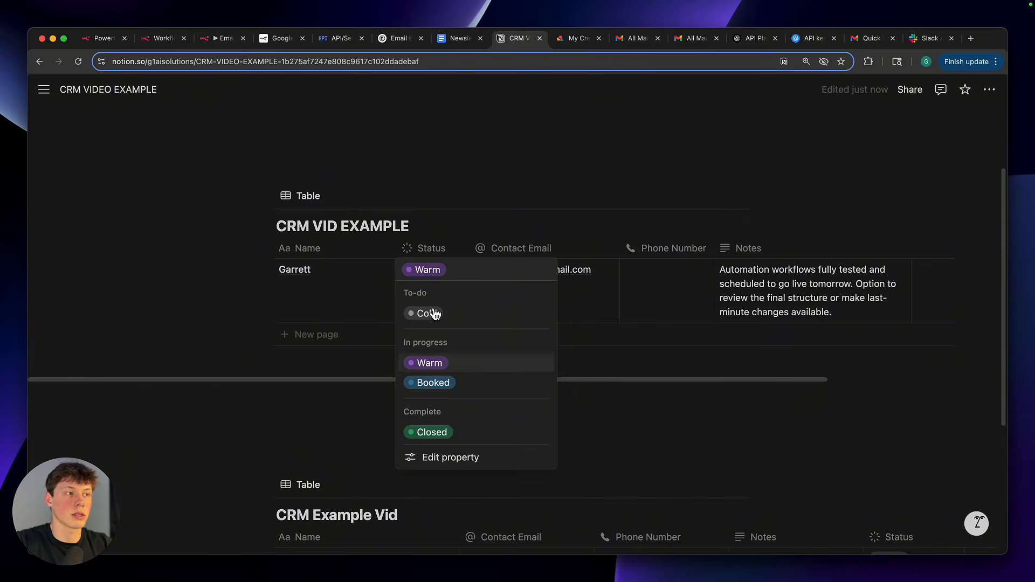
click(321, 416)
click(328, 302)
key(Escape)
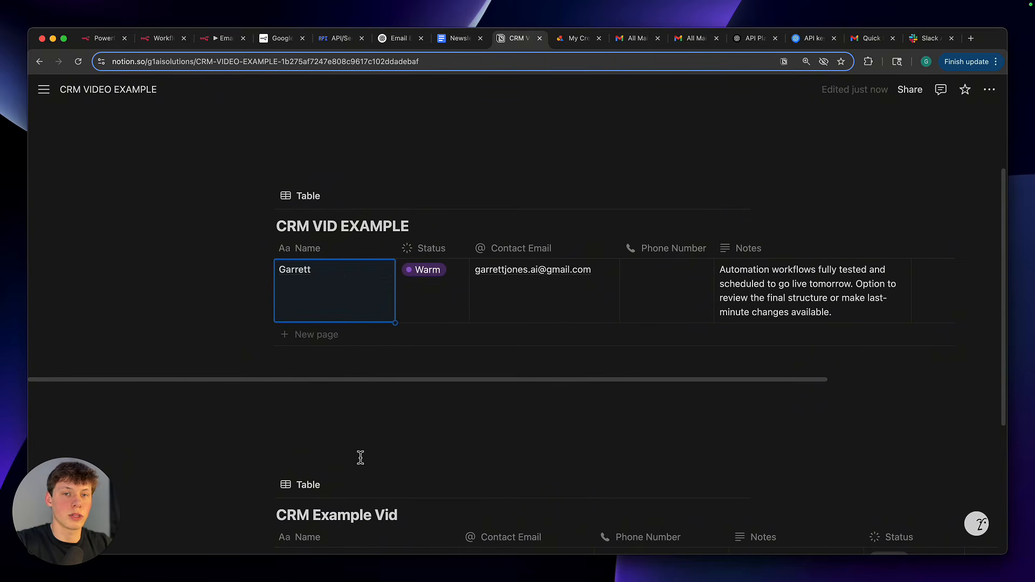
click(426, 313)
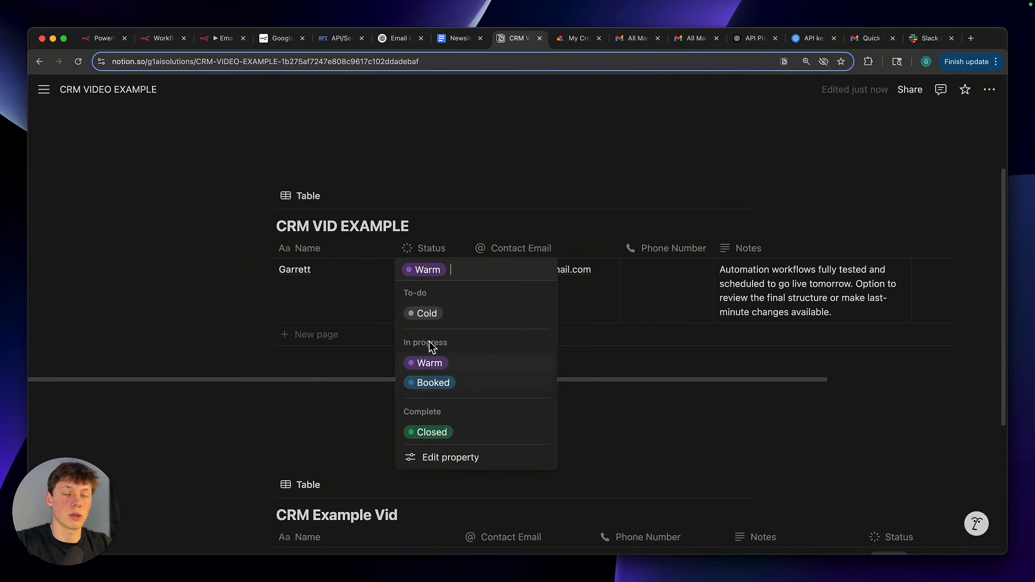
key(Escape)
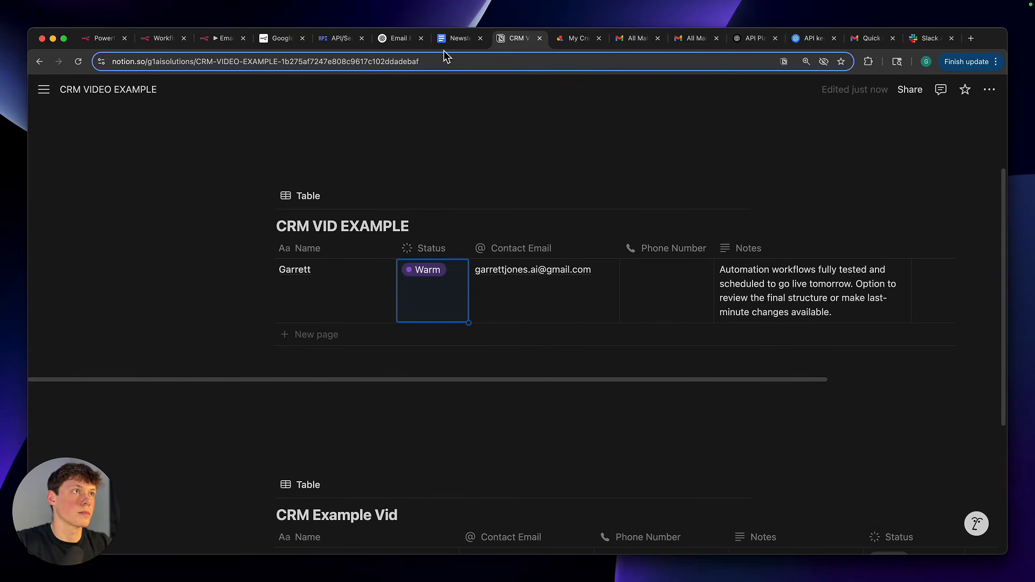
click(427, 299)
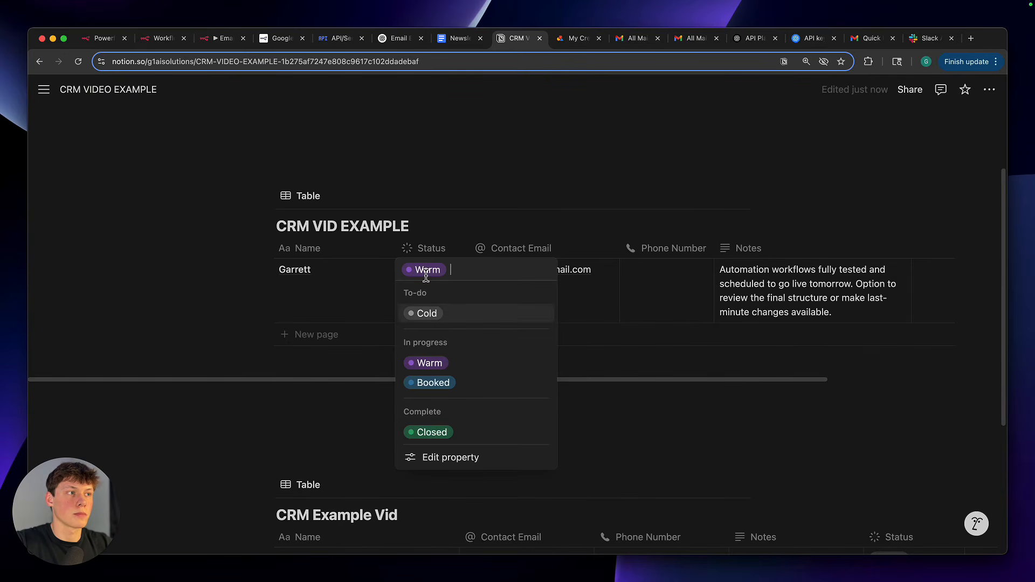
click(366, 439)
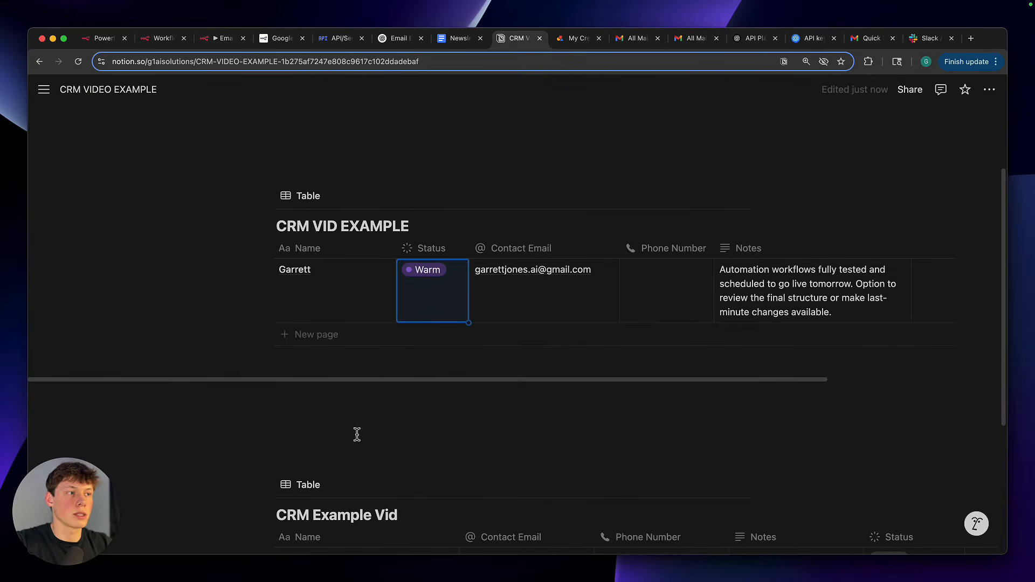
Return to the n8n workflow, try a fixed value for Status Name or ID, and set it back to an expression
click(215, 43)
click(430, 406)
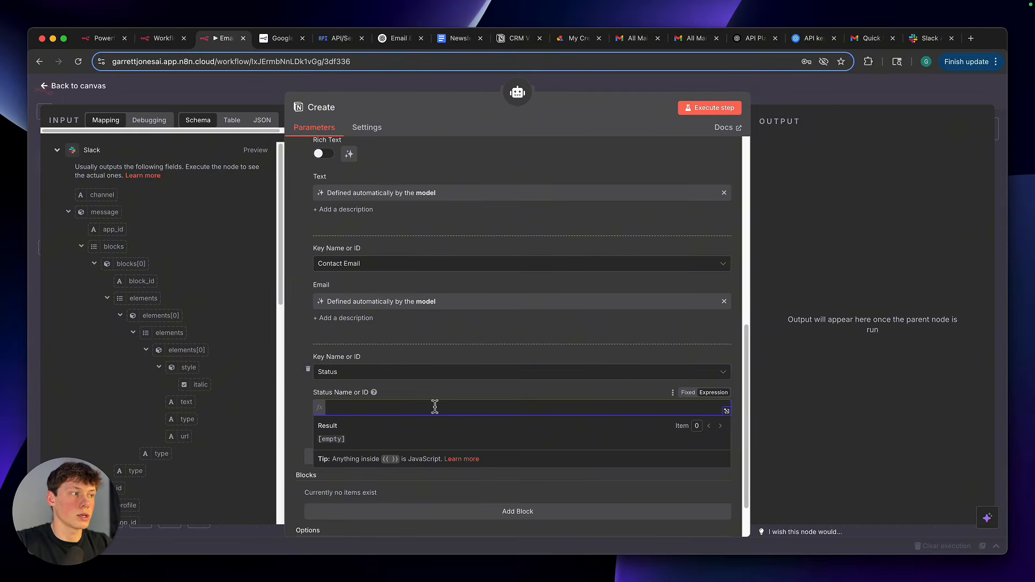
click(694, 394)
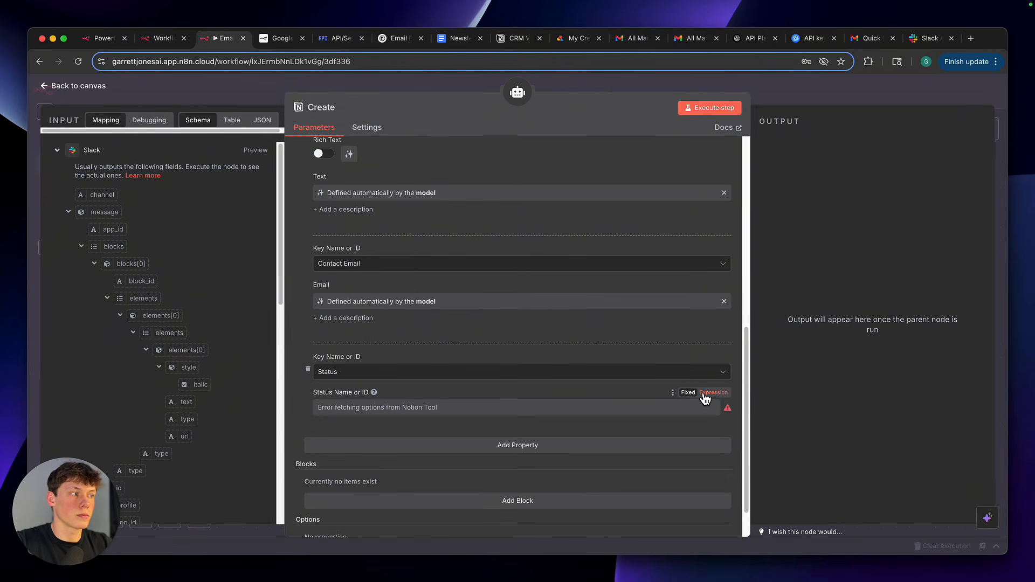
click(720, 395)
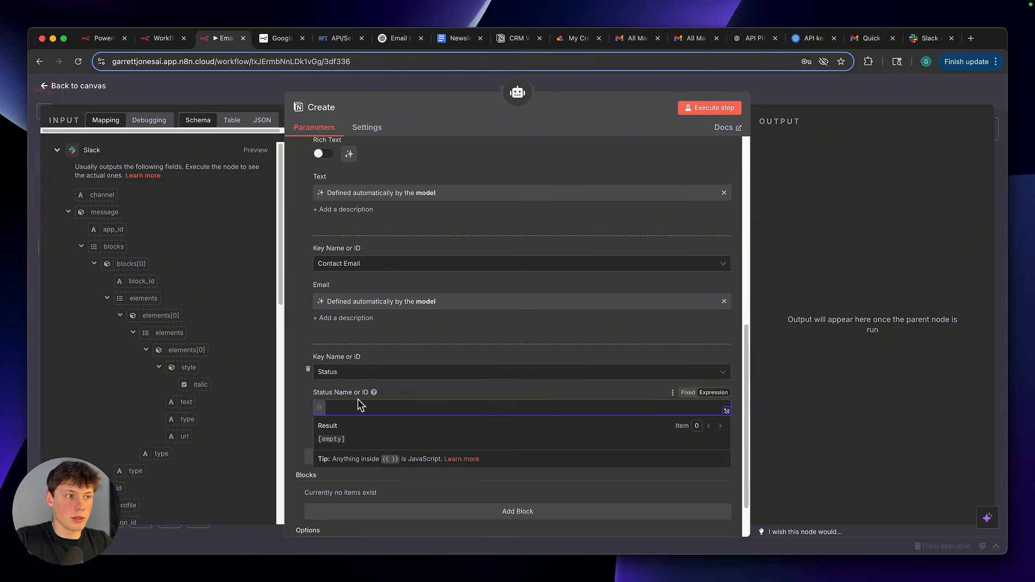
Enter the expression {{ $fromAI("statusOfLead") }} for Status Name or ID and close the Create node
text({{)
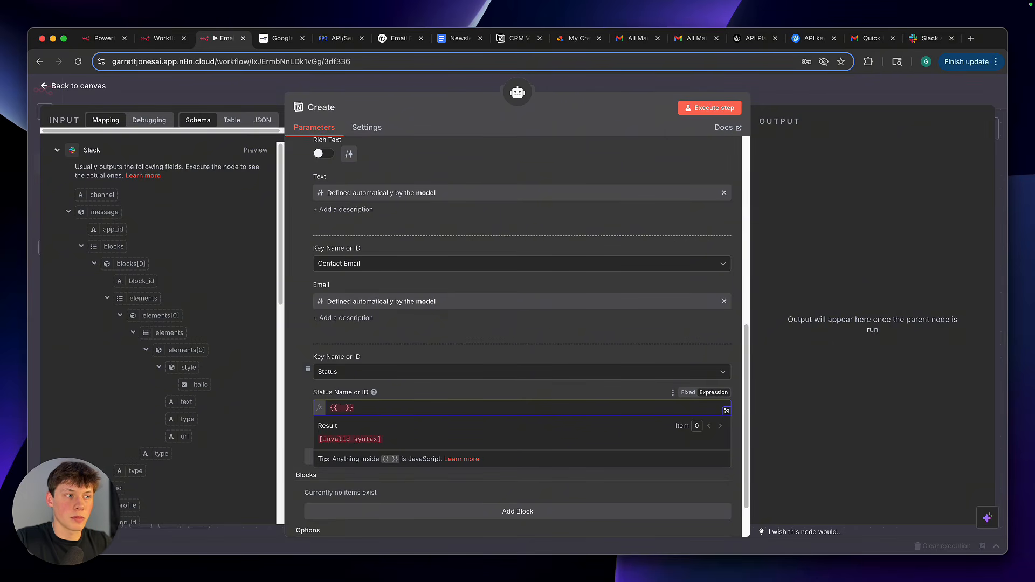
drag(355, 410, 331, 410)
click(337, 411)
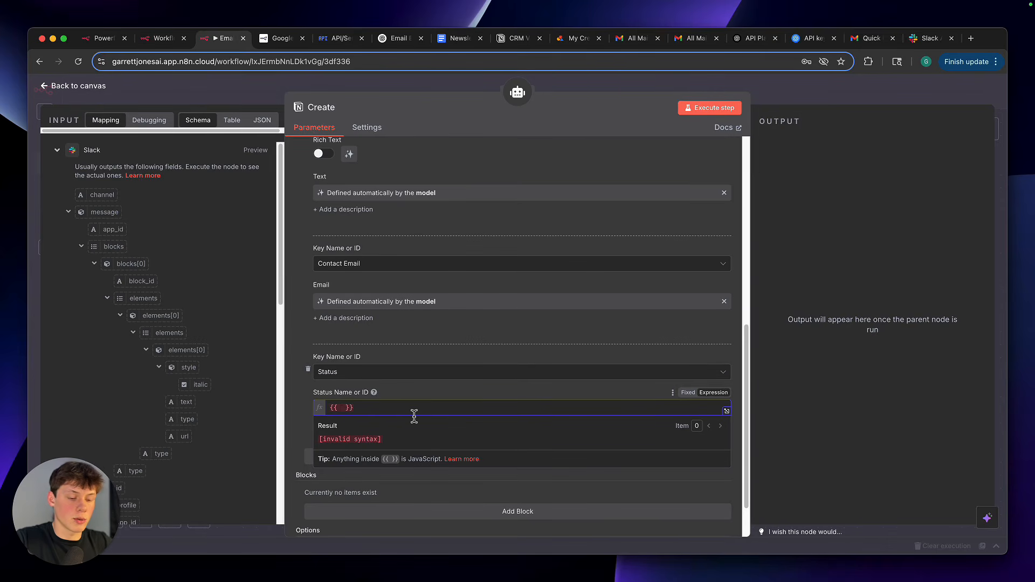
text($fr)
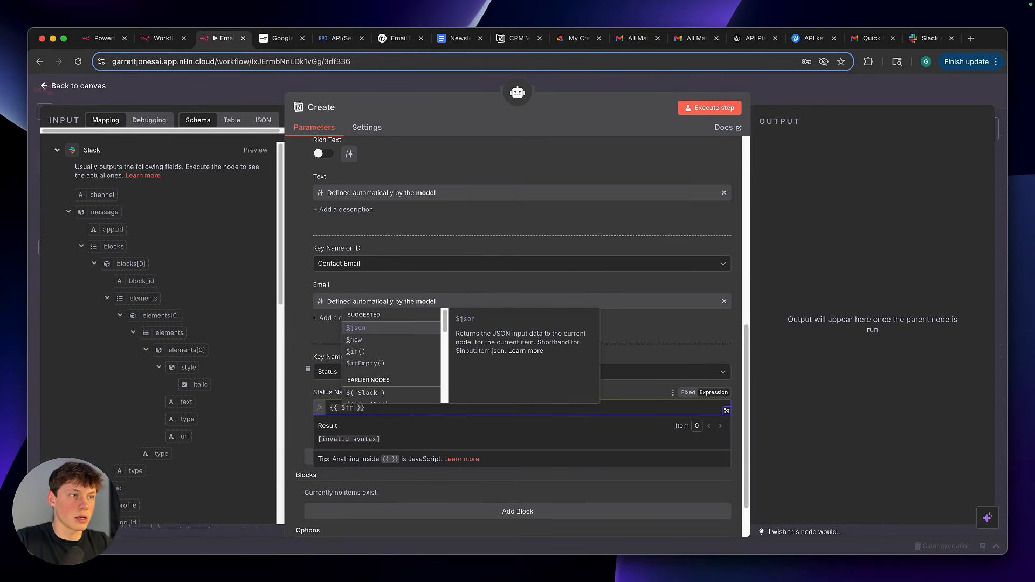
text(omAI()
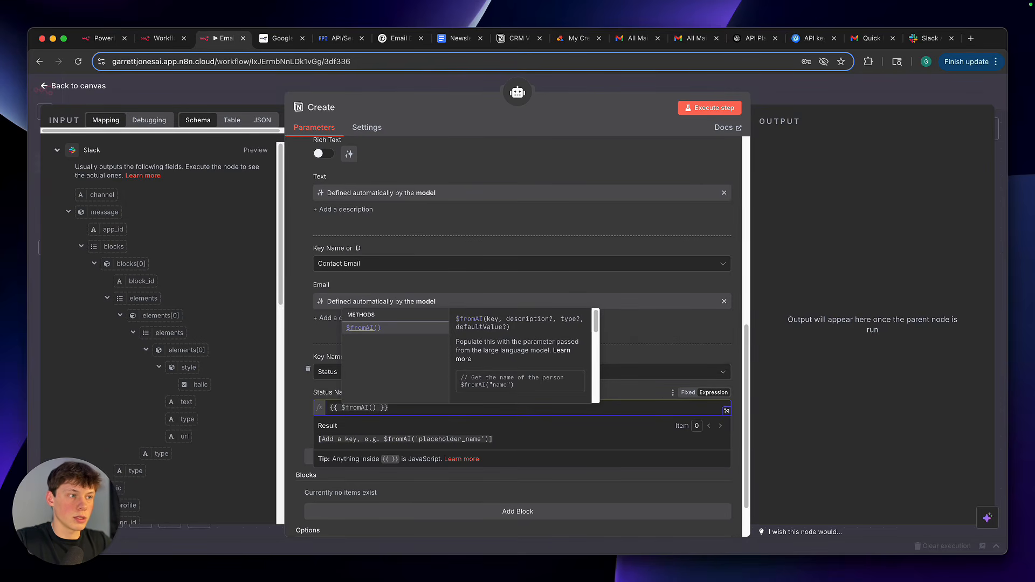
text(")
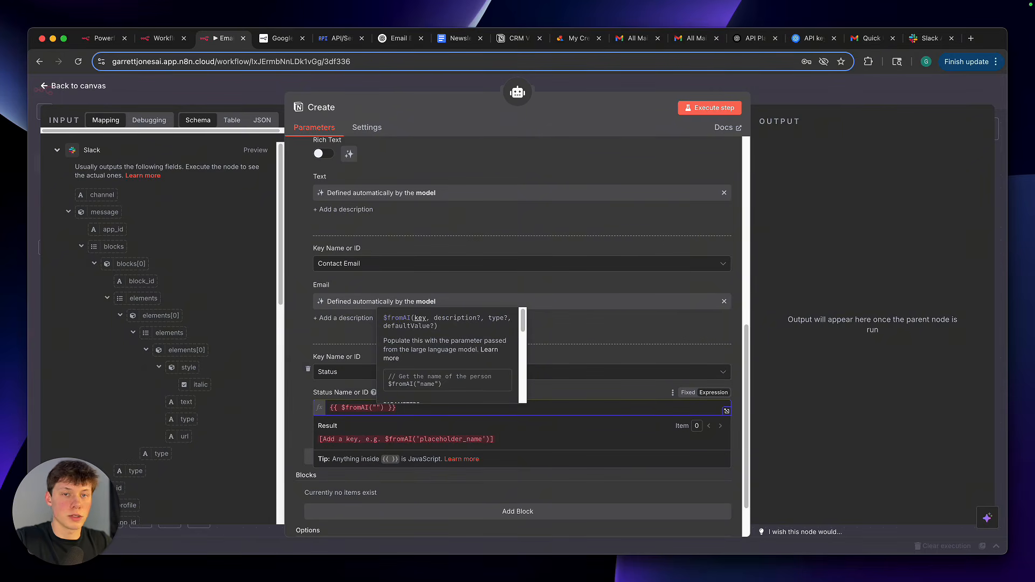
text(status)
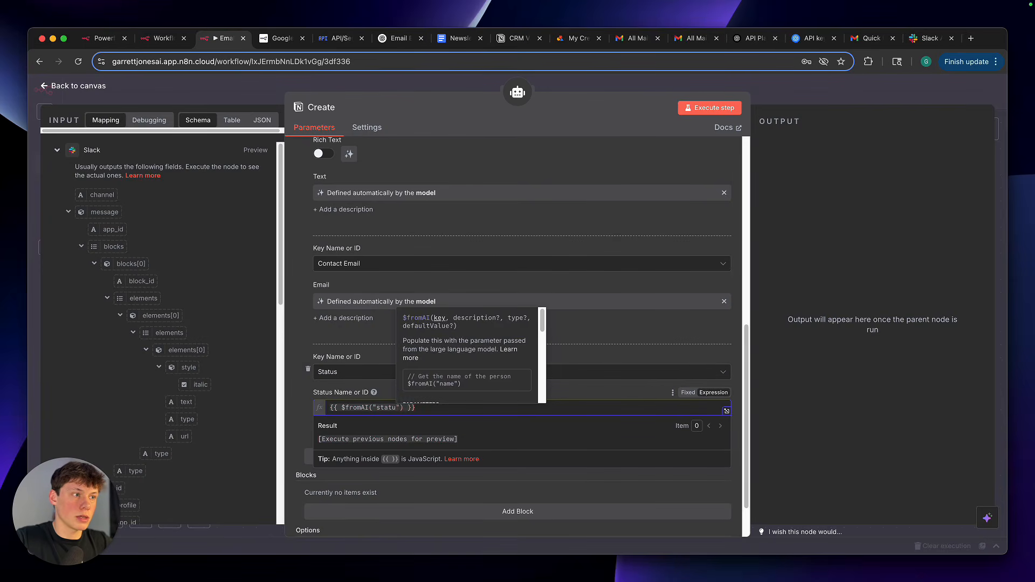
text(OfLead)
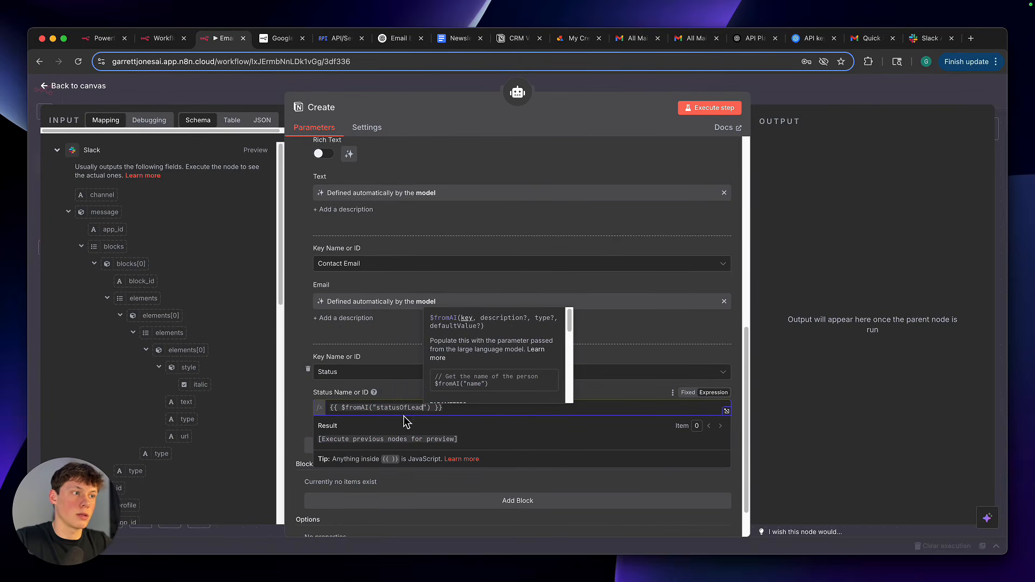
click(406, 393)
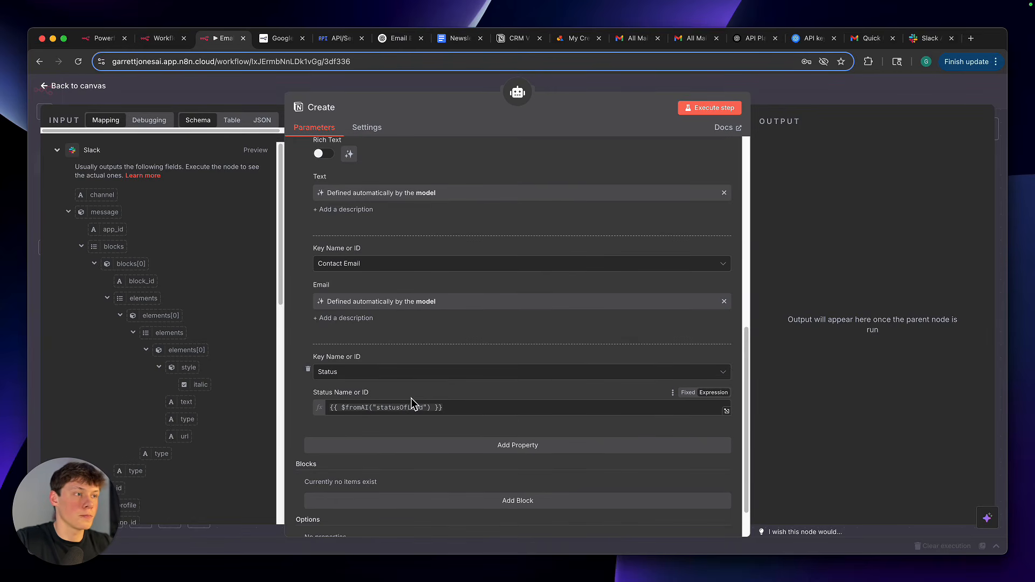
scroll(620, 154, up, 2)
click(802, 89)
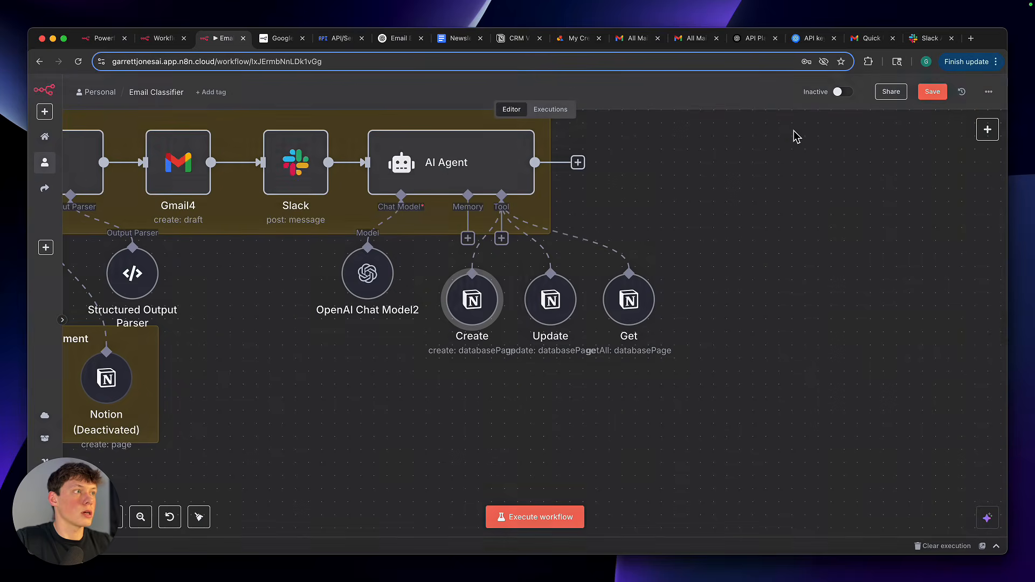
Open the AI Agent node, enlarge its System Message field, and review the listed lead status options
scroll(694, 224, up, 2)
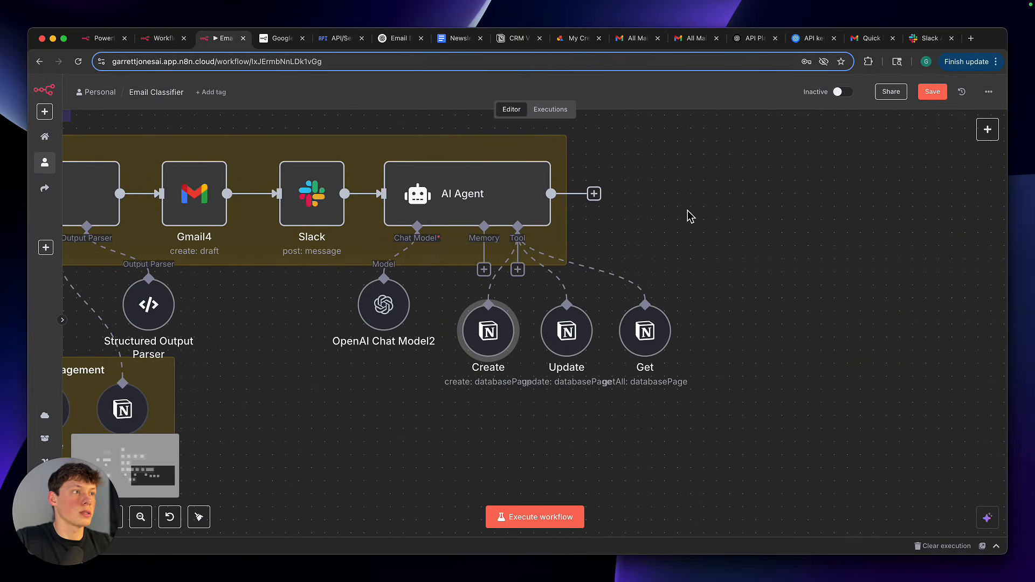
double_click(485, 203)
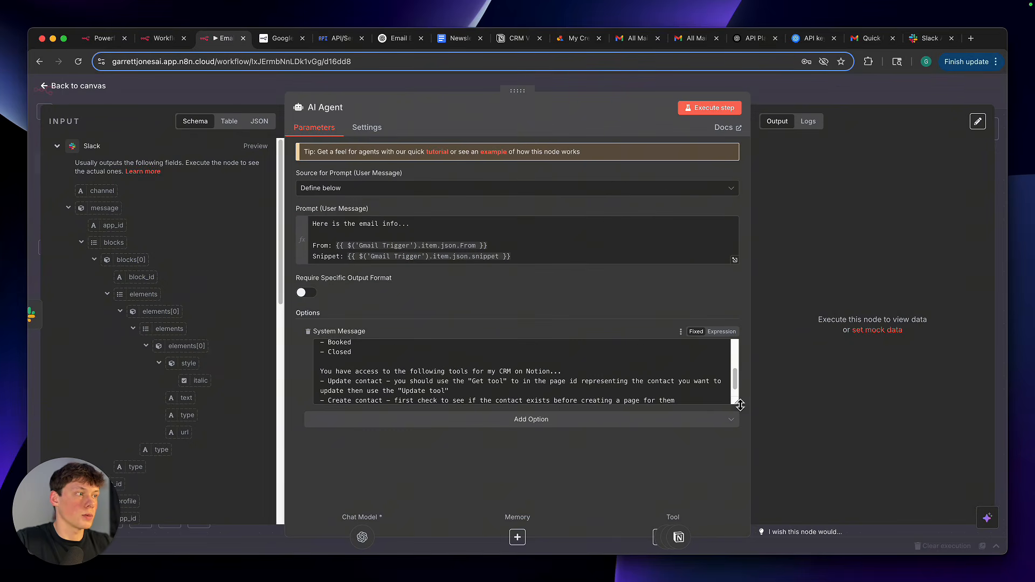
drag(735, 401, 736, 497)
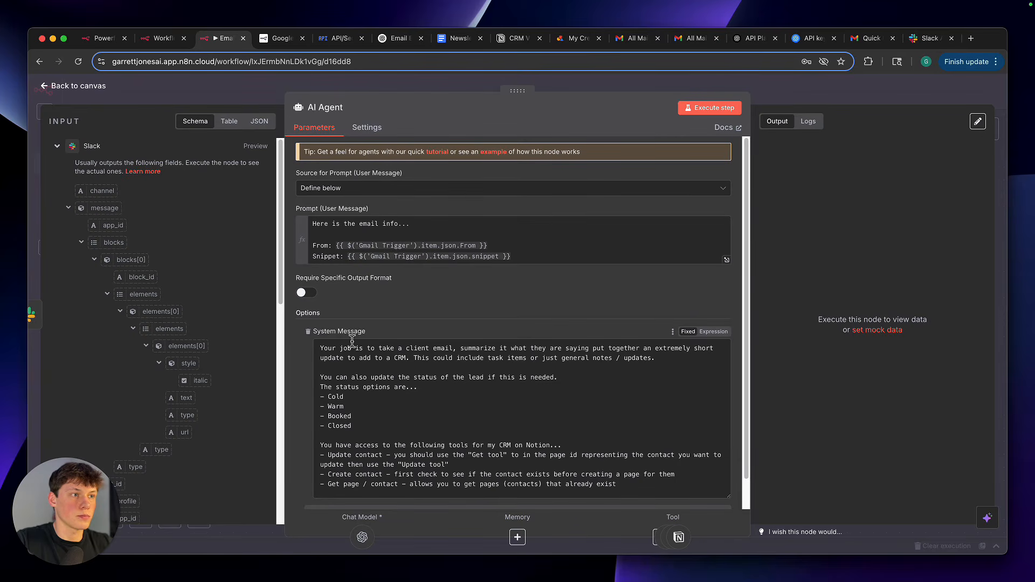
scroll(372, 399, down, 1)
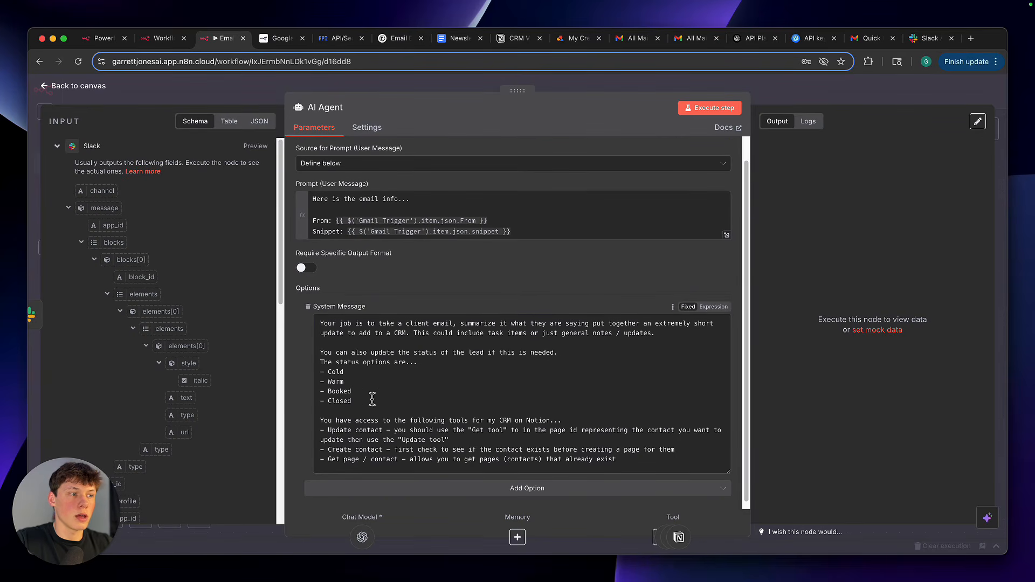
drag(372, 399, 406, 364)
click(406, 364)
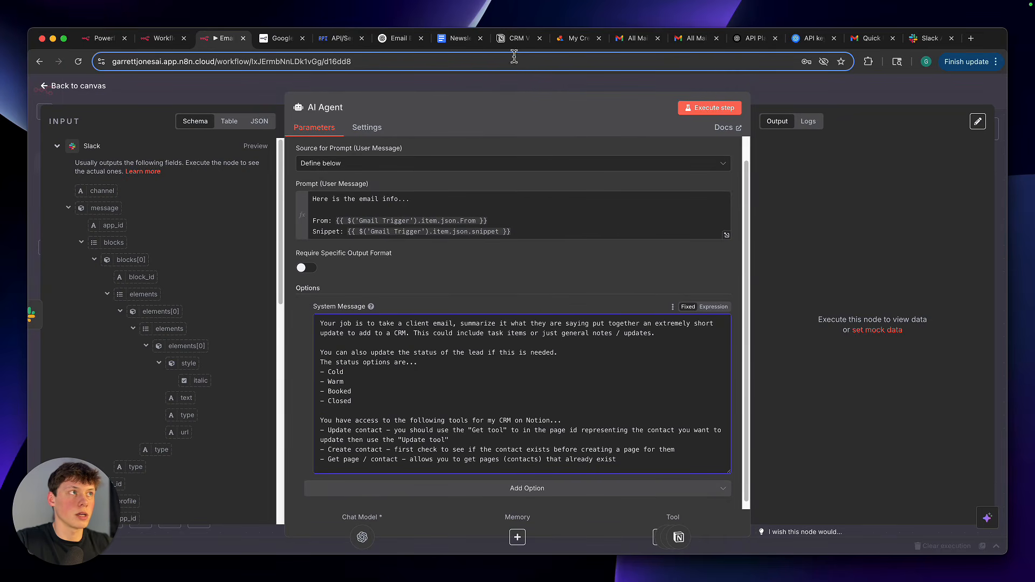
drag(352, 402, 323, 378)
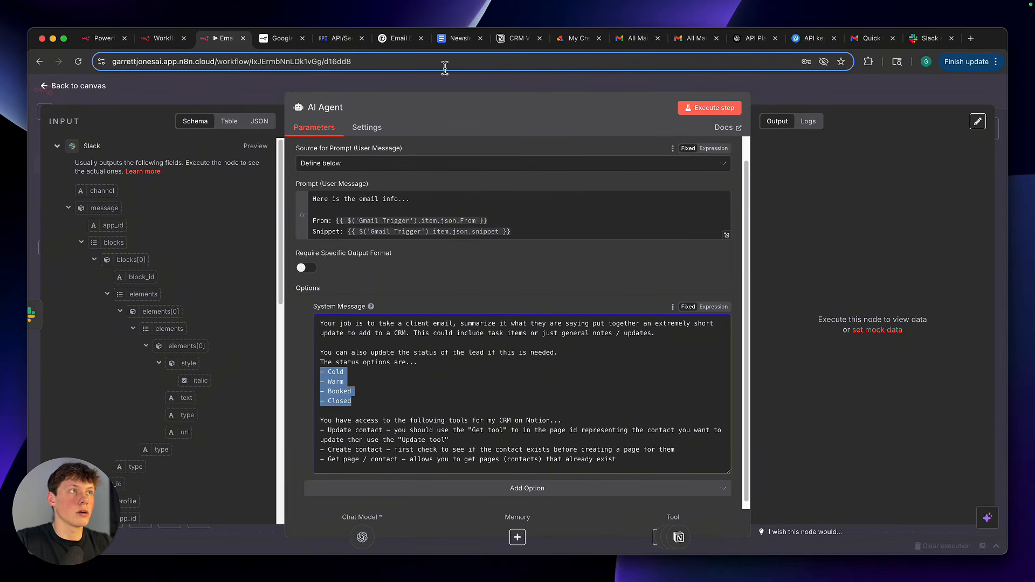
Compare the Notion table's Status options with the list in the AI Agent's system message, and close the node
click(516, 38)
click(440, 276)
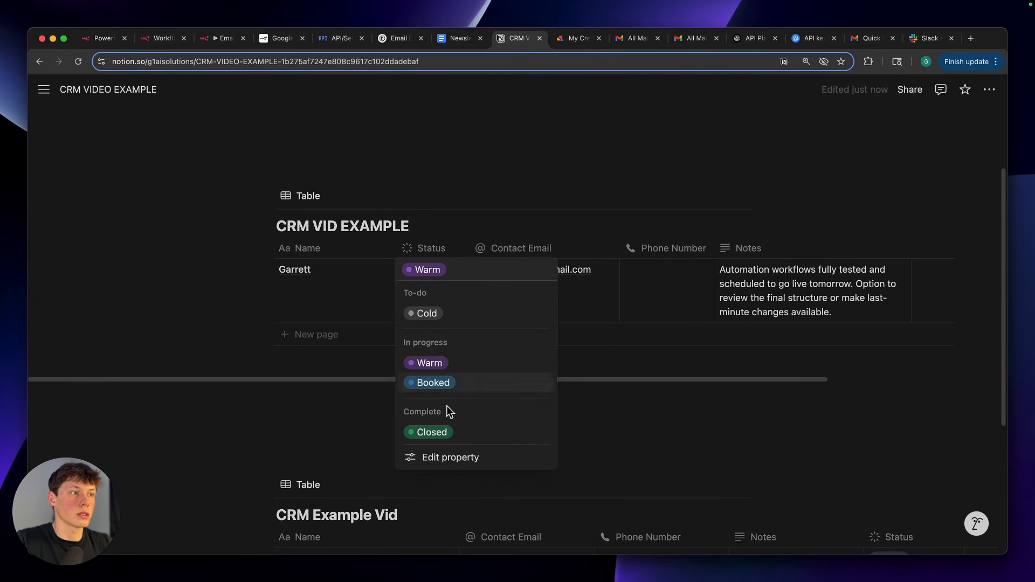
click(340, 457)
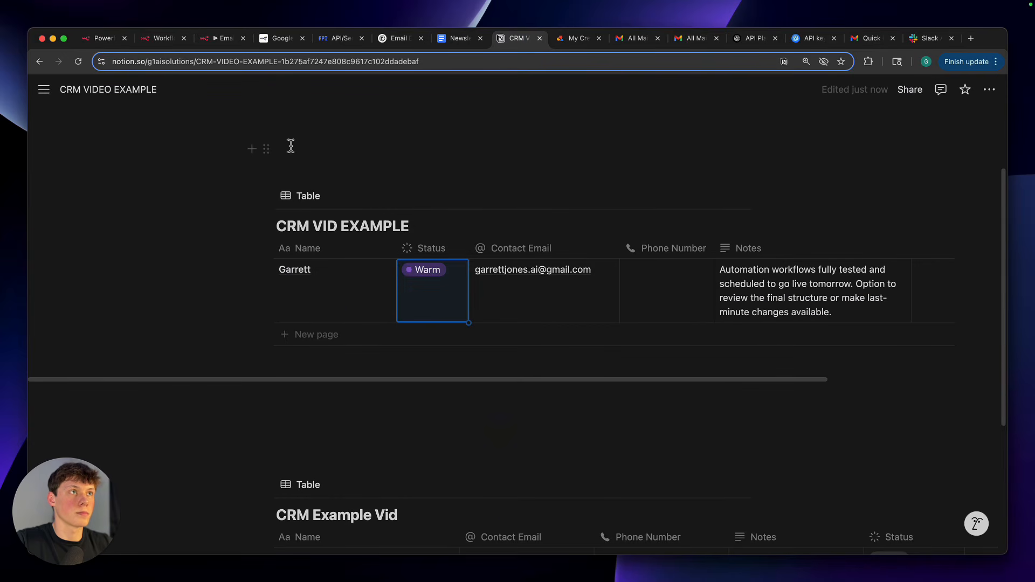
click(279, 38)
click(226, 38)
click(502, 392)
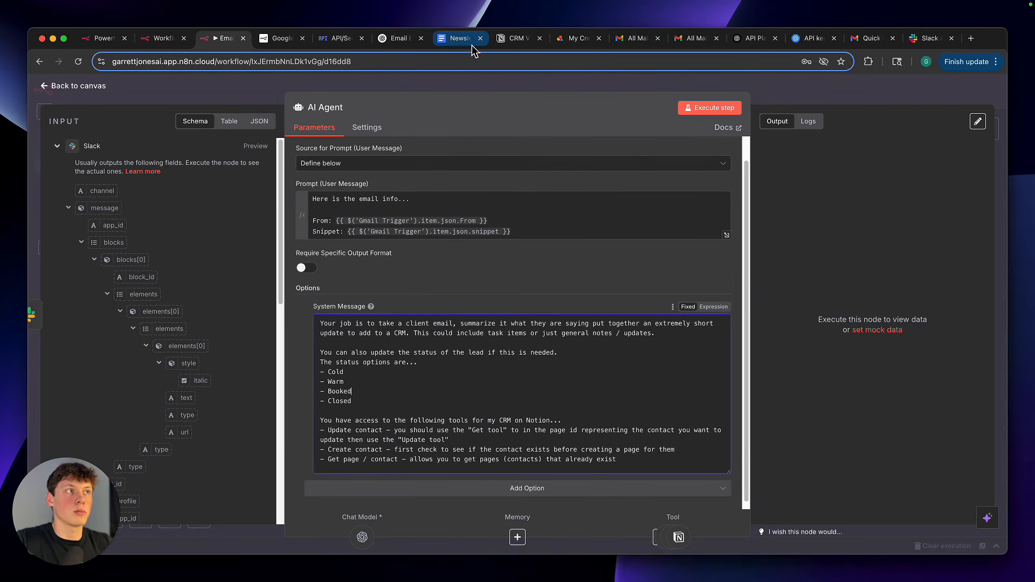
click(512, 38)
click(426, 313)
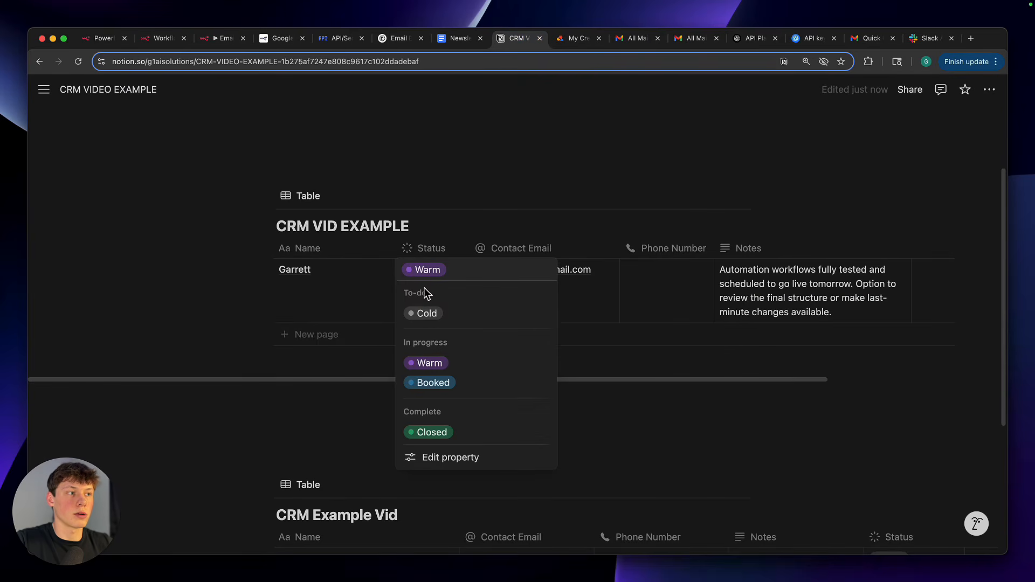
click(222, 38)
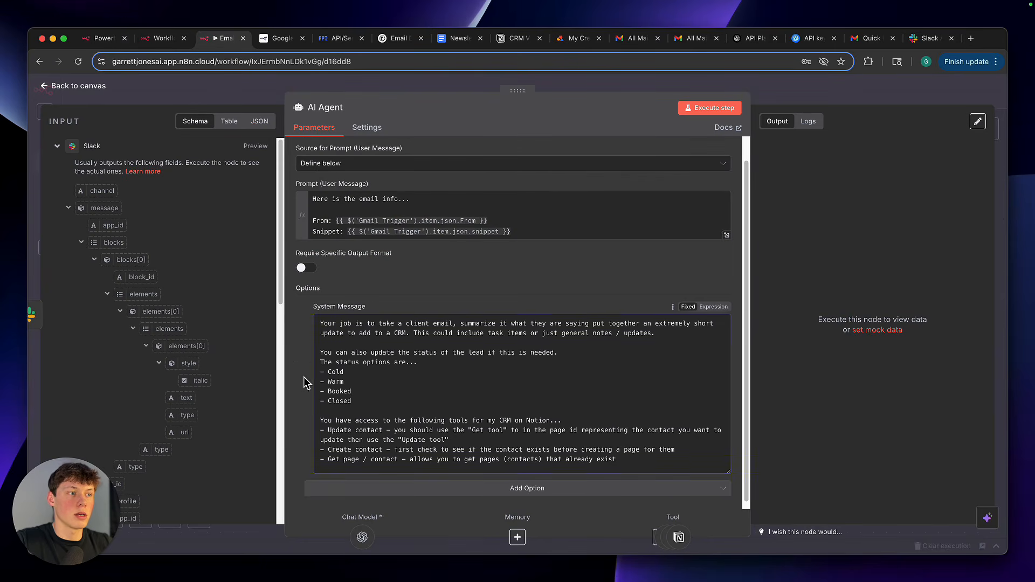
key(Escape)
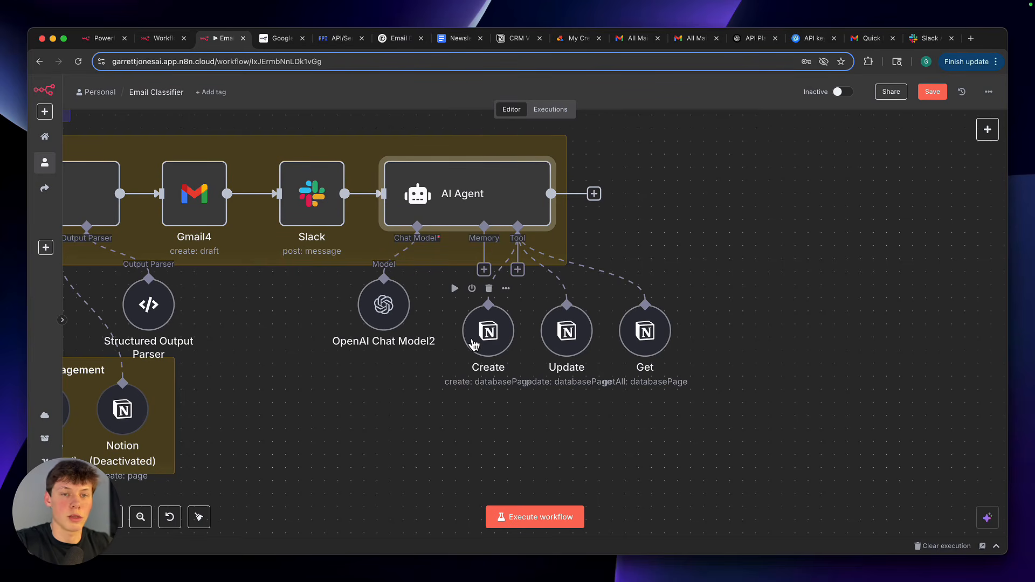
click(560, 433)
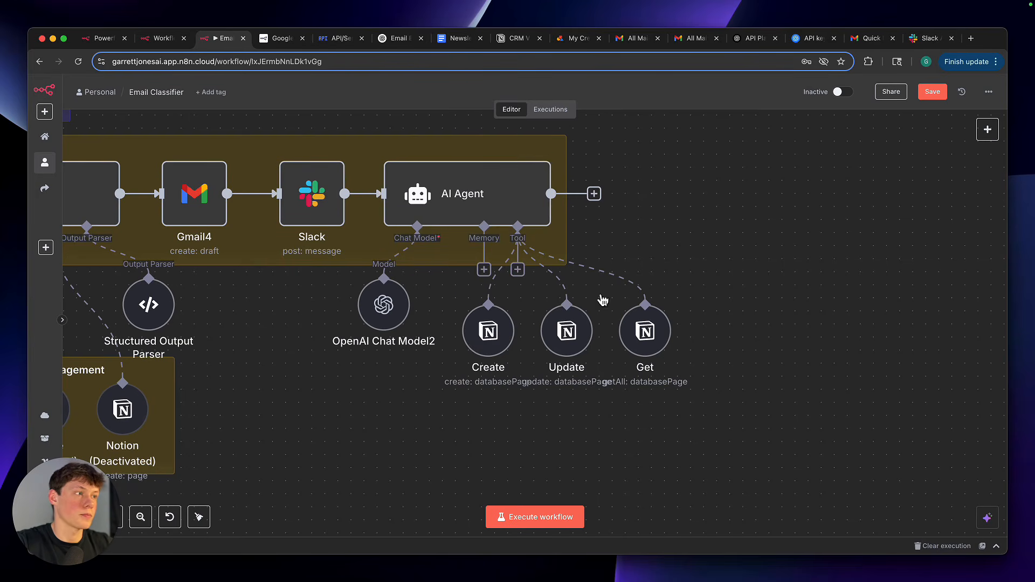
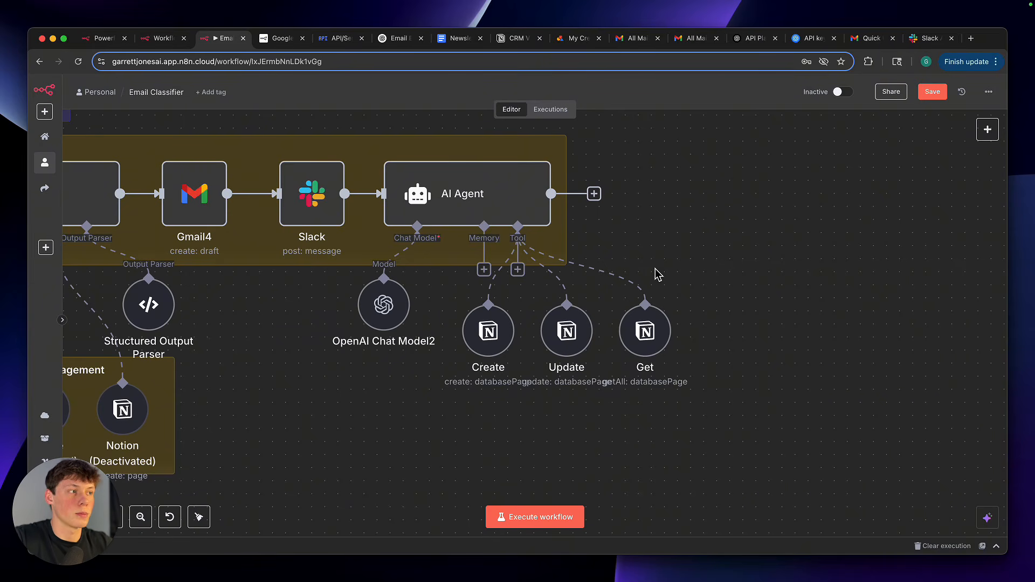
Open the Update tool, review its Notion parameters, Database Page ID description and page selection modes, and close it
click(582, 337)
double_click(583, 337)
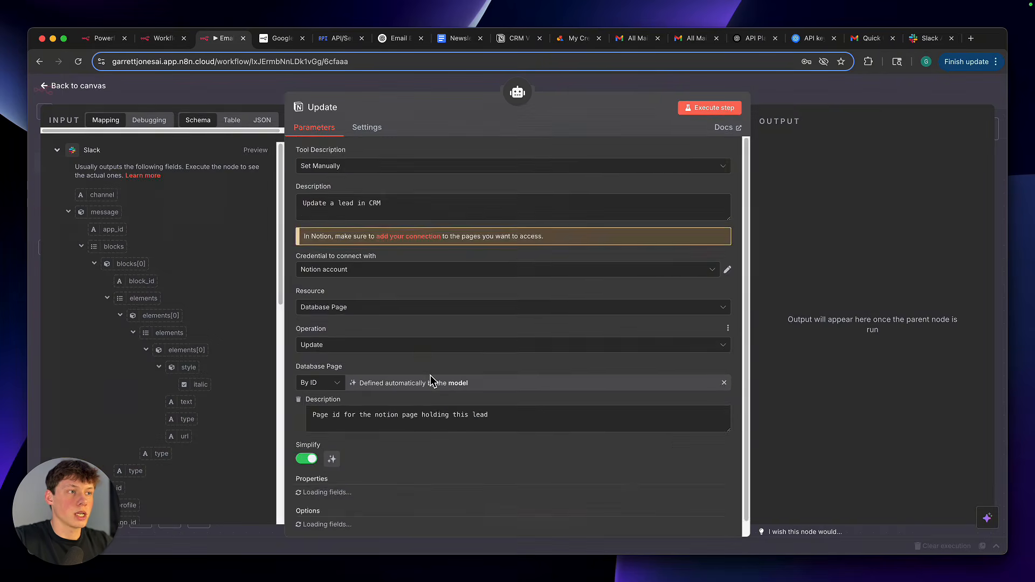
scroll(430, 376, down, 5)
scroll(430, 380, up, 5)
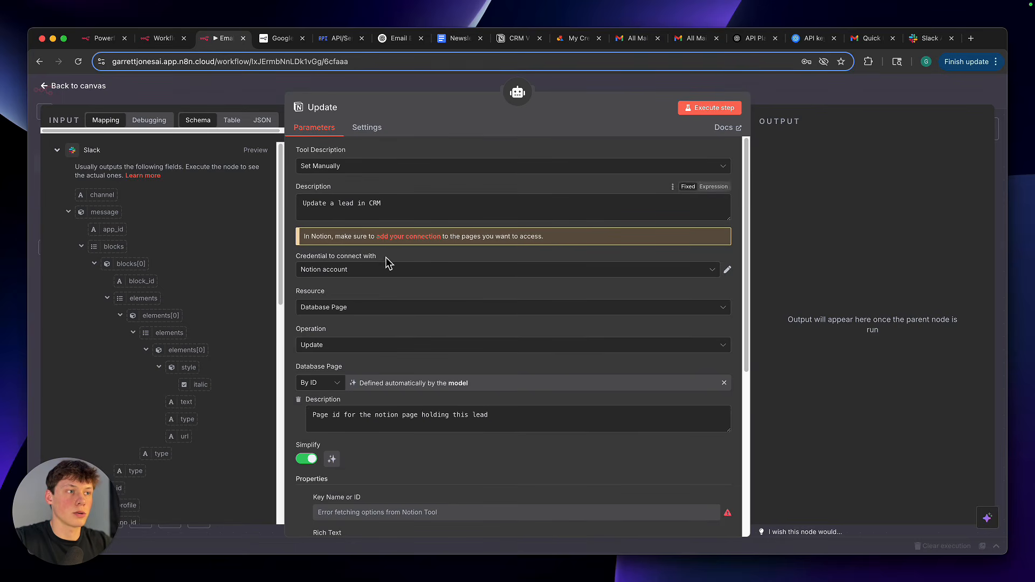
scroll(384, 360, down, 2)
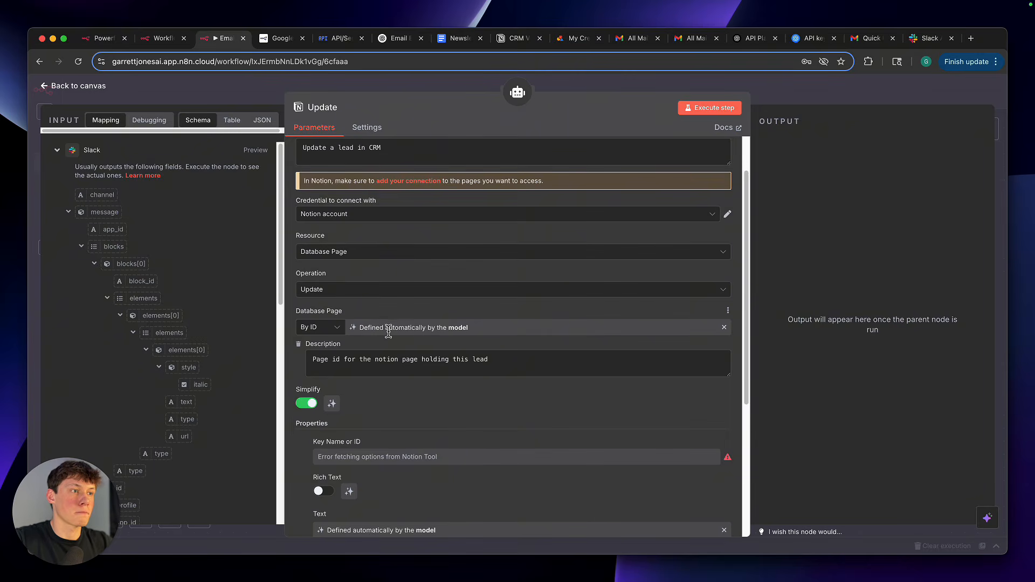
triple_click(406, 369)
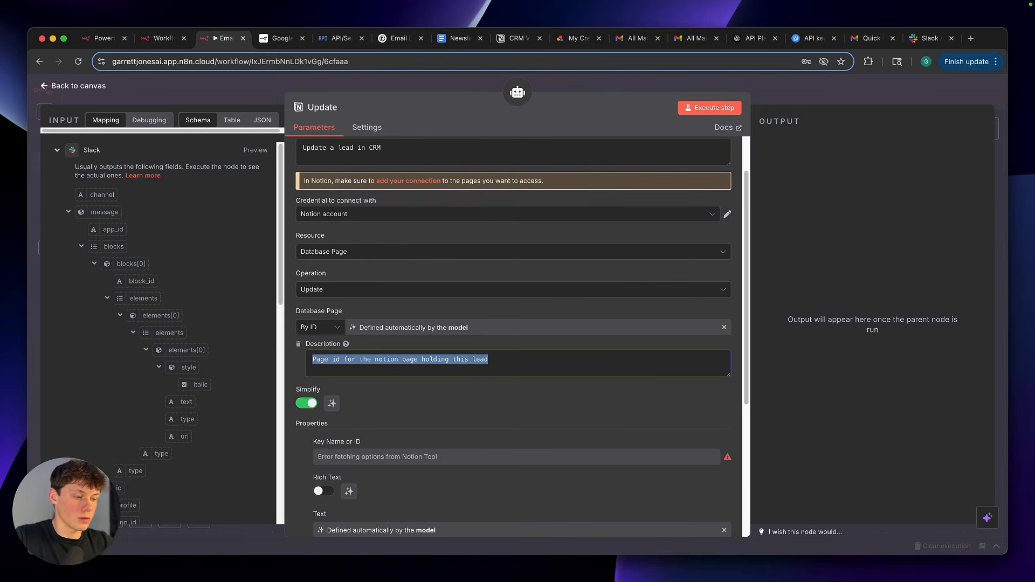
click(492, 411)
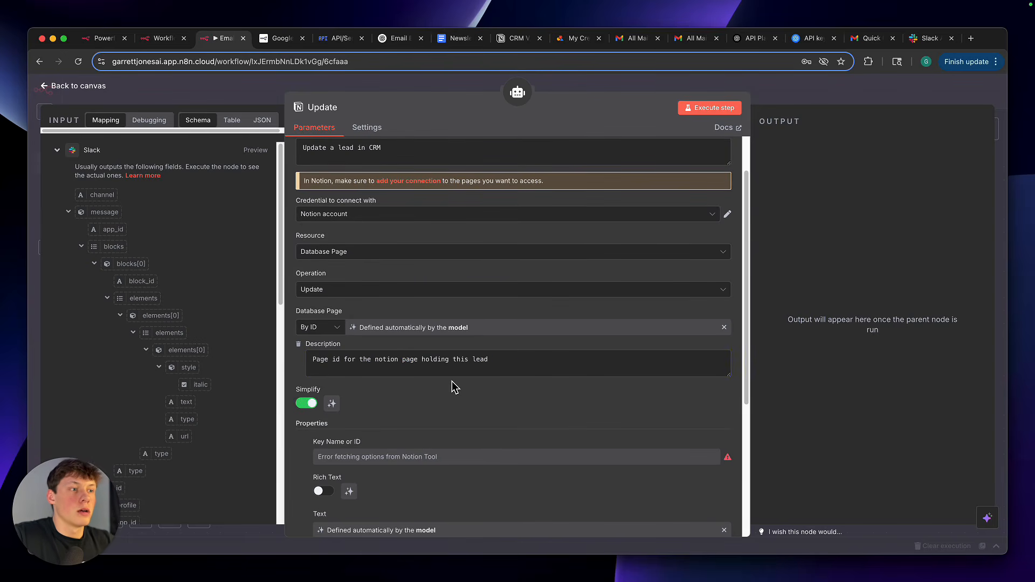
click(339, 327)
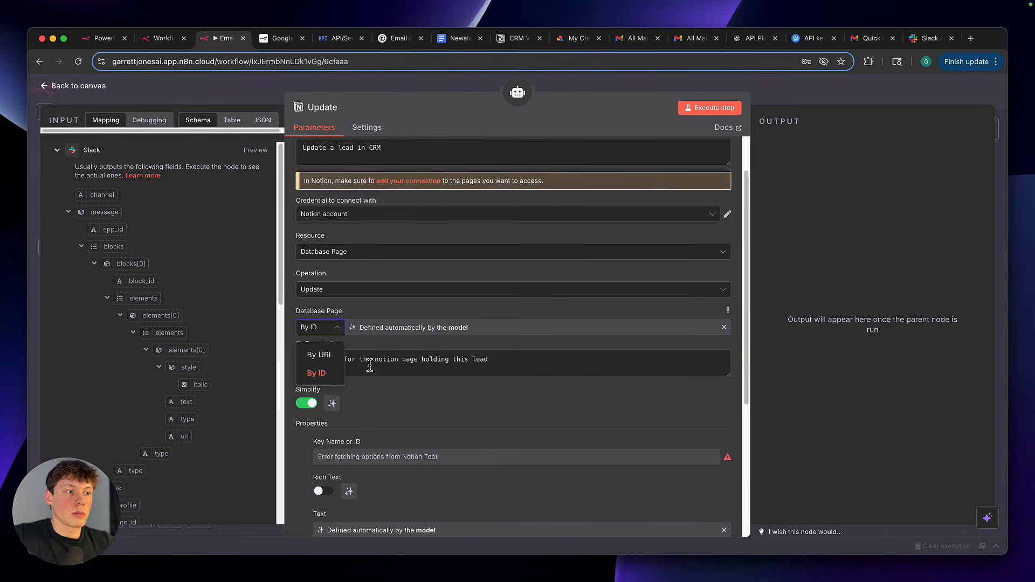
scroll(383, 379, down, 3)
click(393, 275)
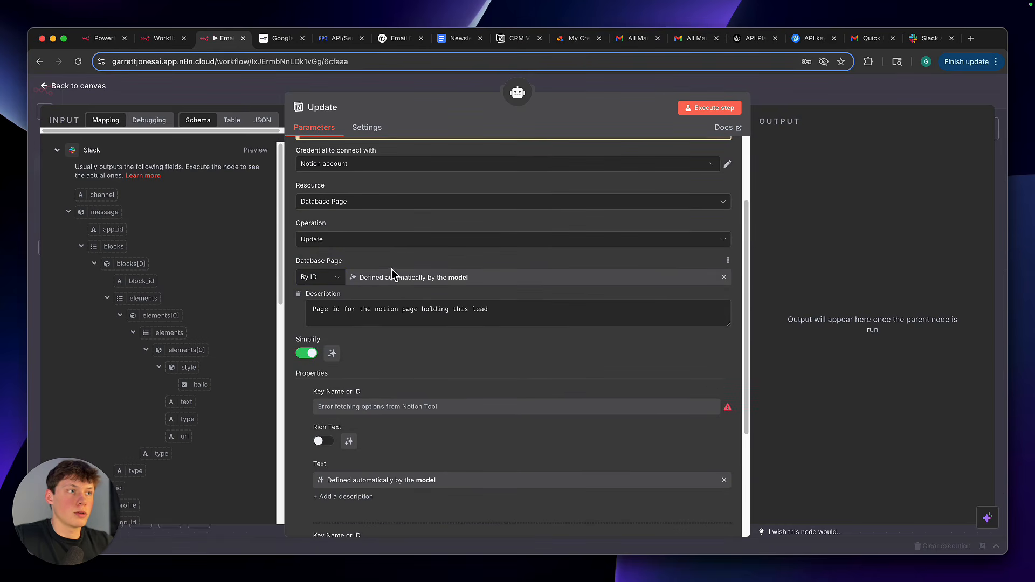
click(771, 96)
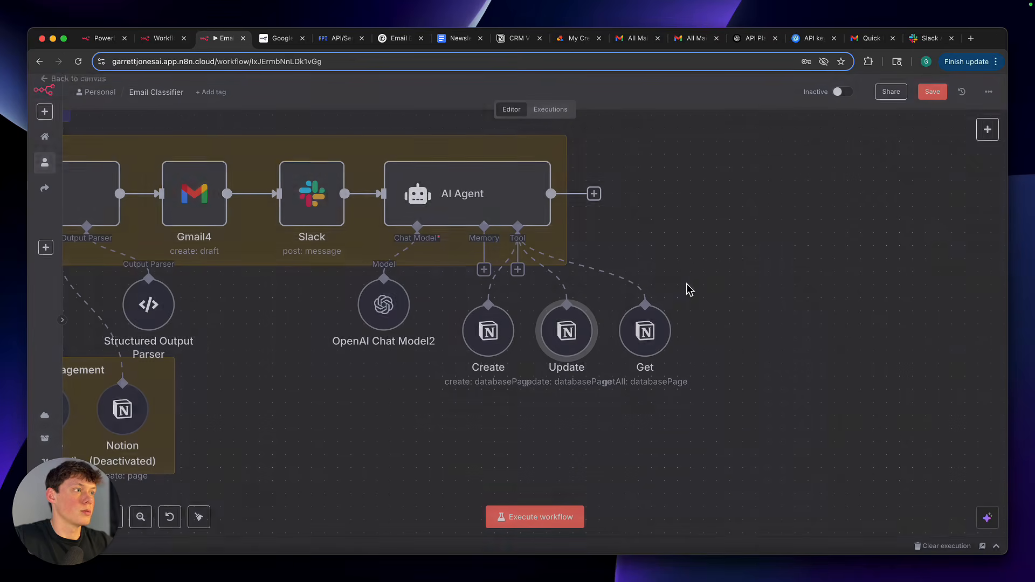
Open a duplicate of the Update node and set its Database Page selection to By URL
double_click(576, 329)
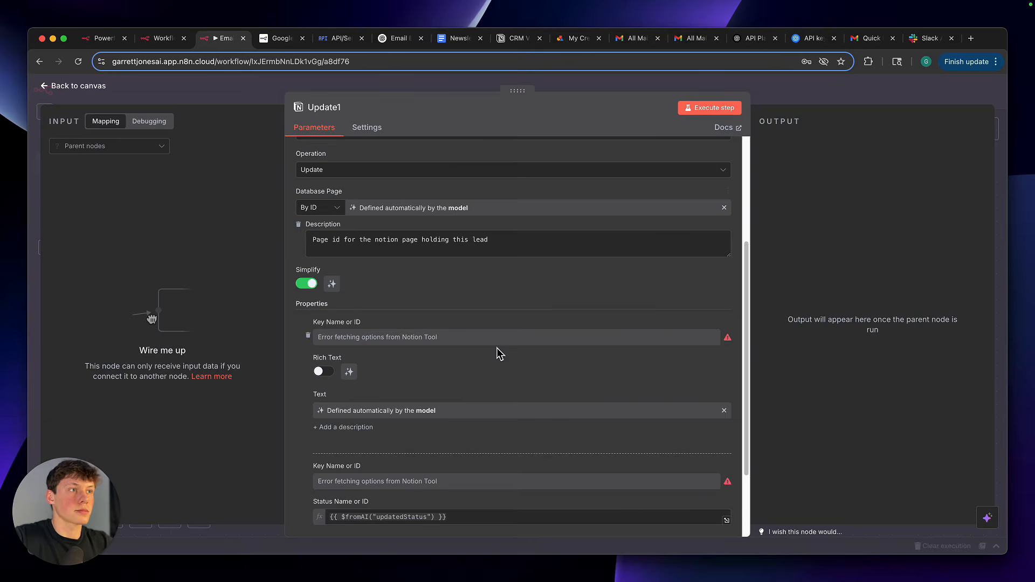
click(332, 216)
click(335, 237)
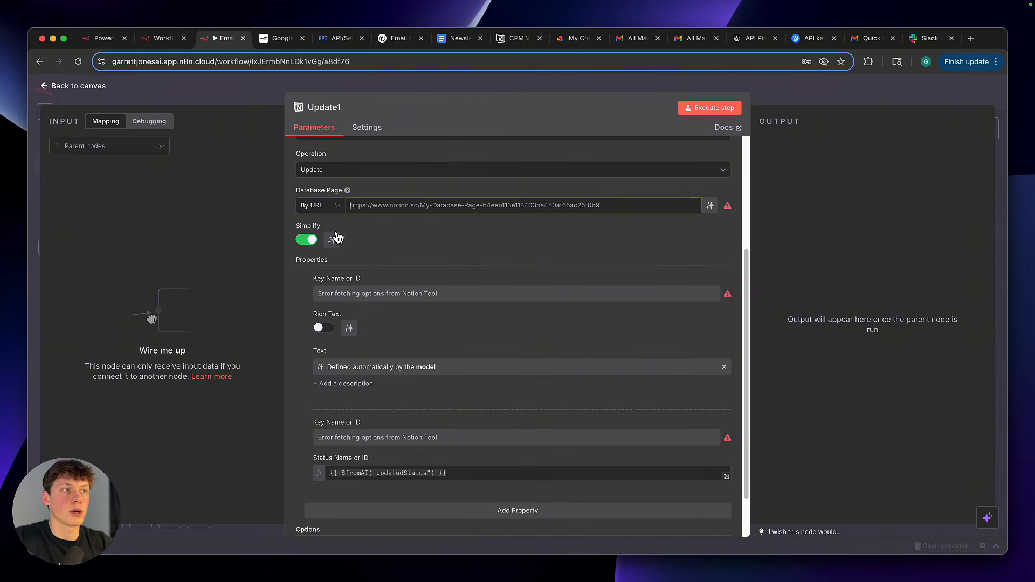
scroll(307, 264, down, 2)
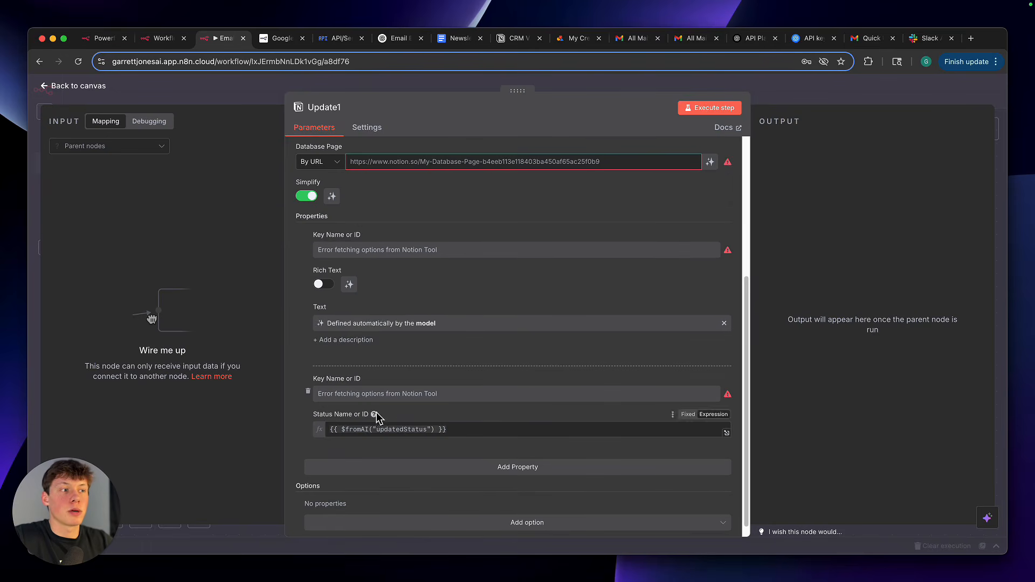
scroll(388, 370, up, 5)
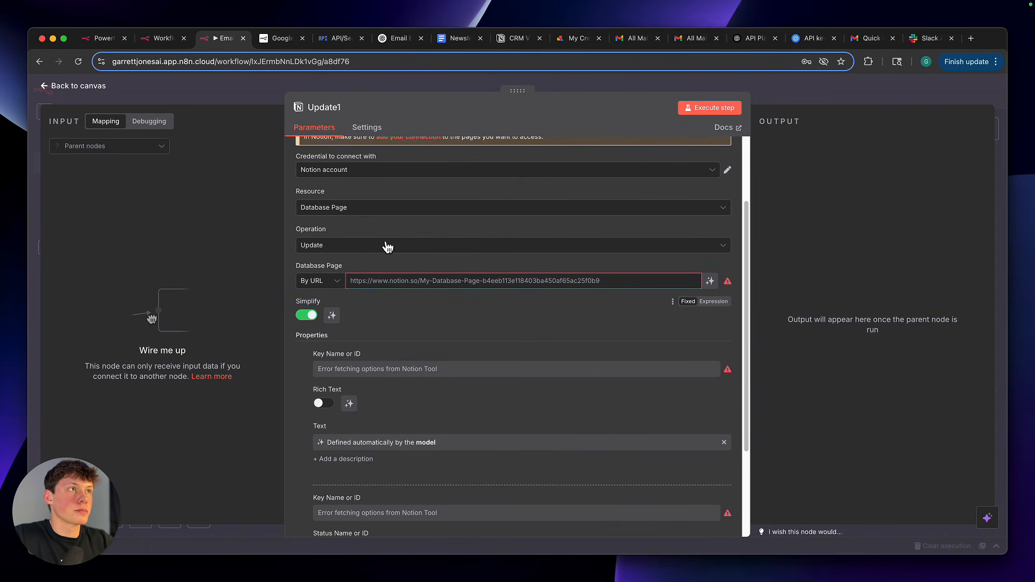
Switch to the Notion CRM page and add a new record named "example 2" to the CRM VID EXAMPLE table
click(515, 38)
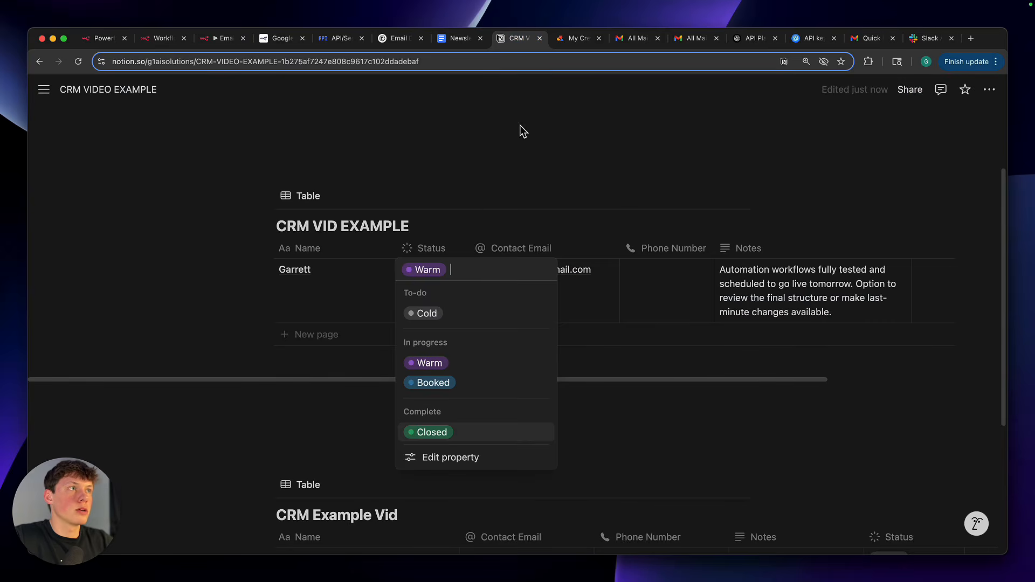
click(506, 169)
scroll(451, 169, up, 2)
click(359, 349)
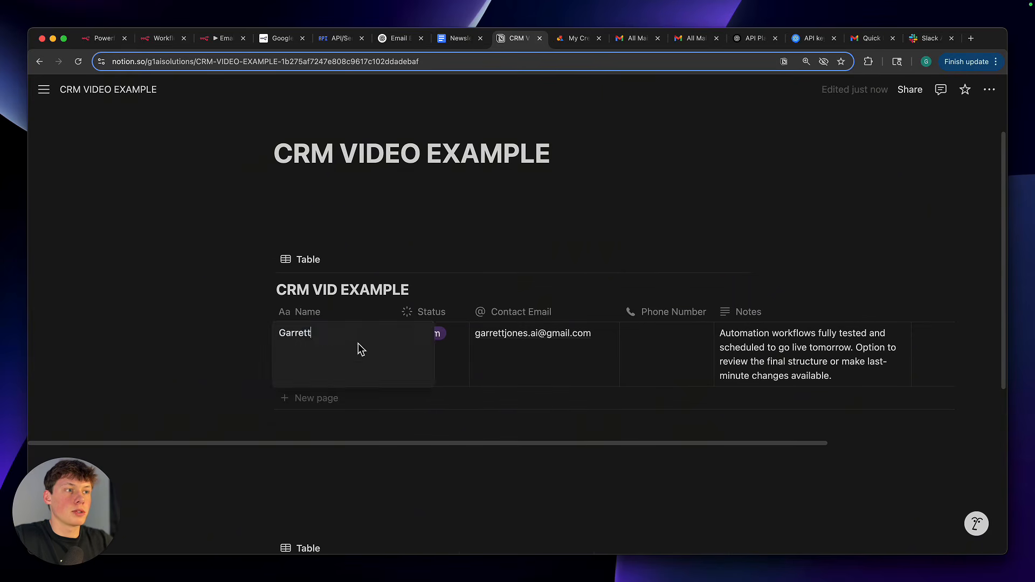
key(Escape)
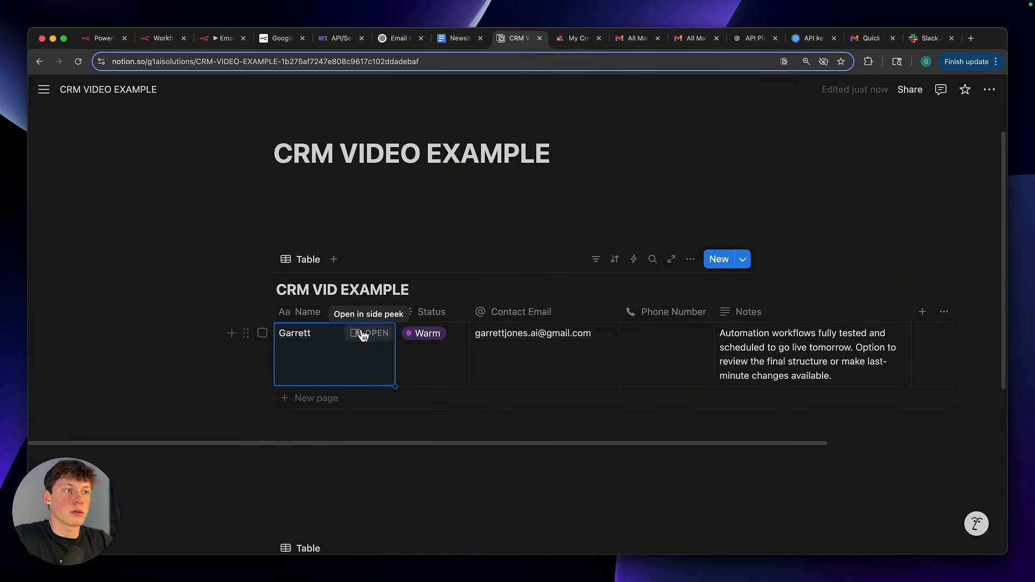
click(334, 400)
text(example 2)
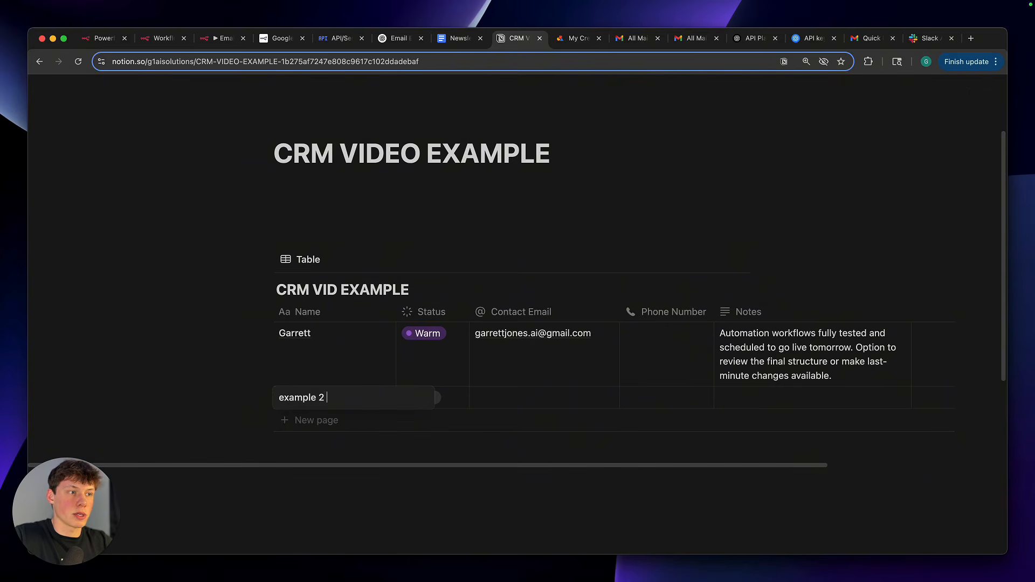
key(Escape)
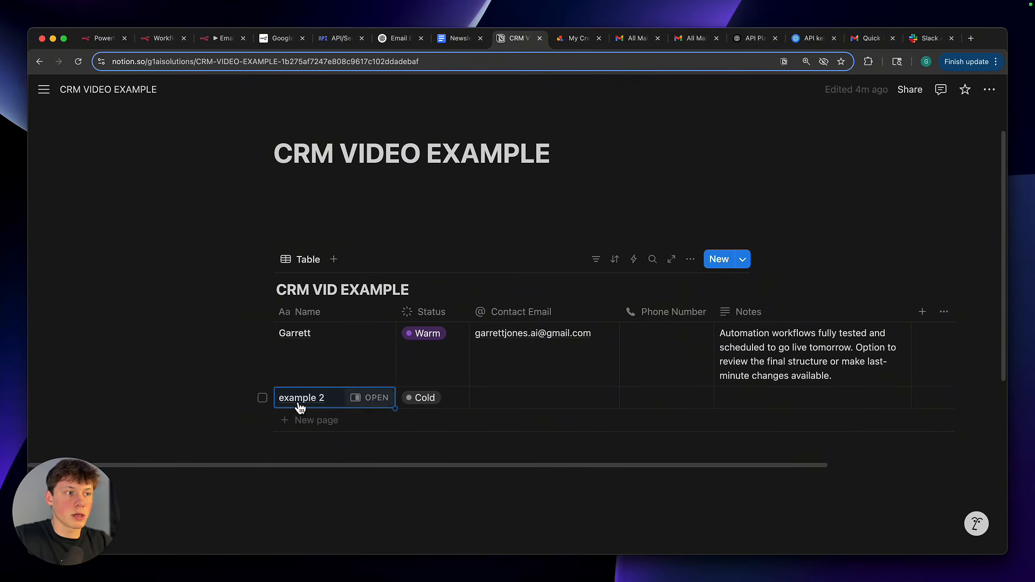
Open the example 2 record as a full page and copy its share link
click(374, 399)
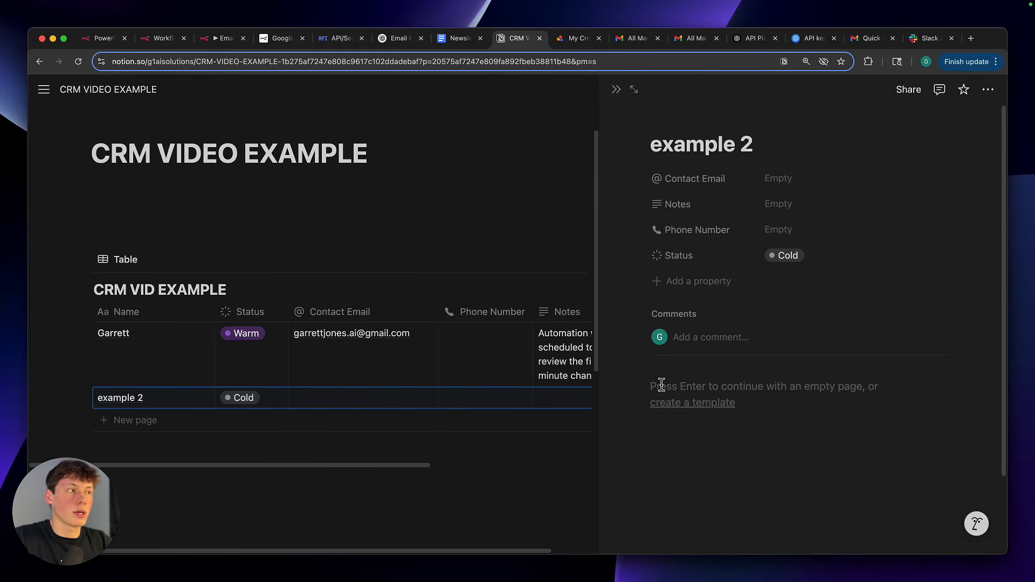
click(635, 92)
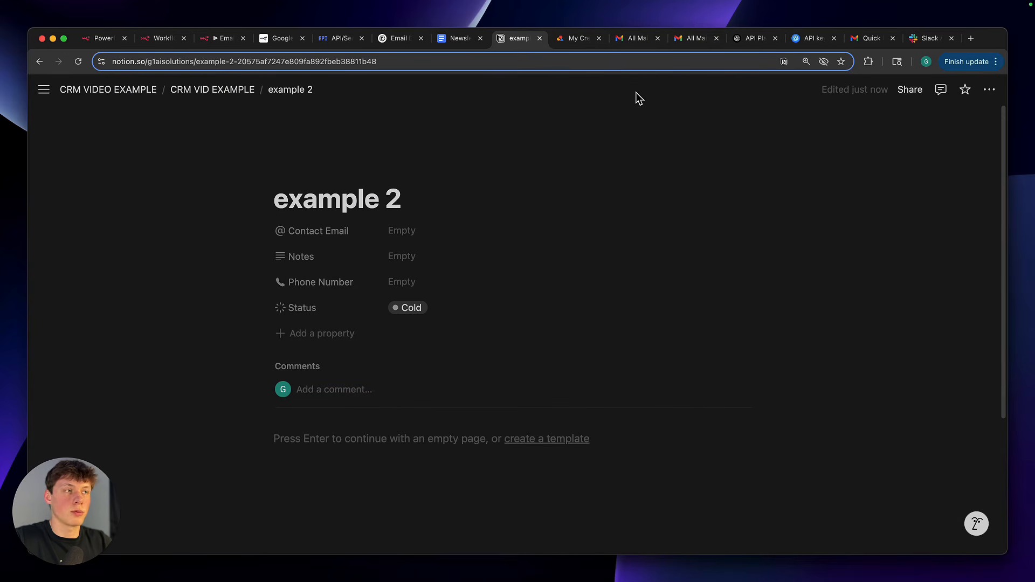
click(563, 65)
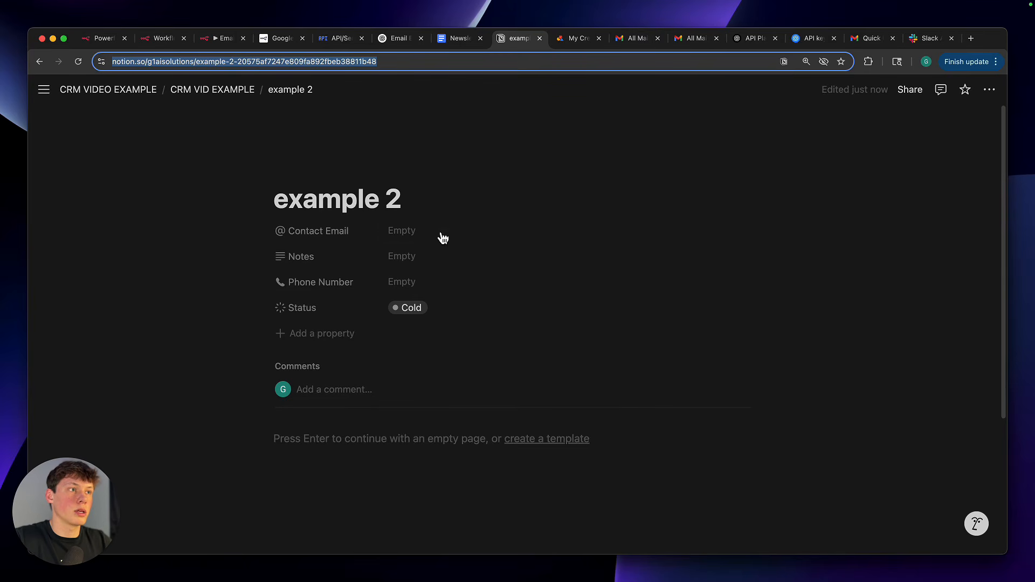
click(911, 111)
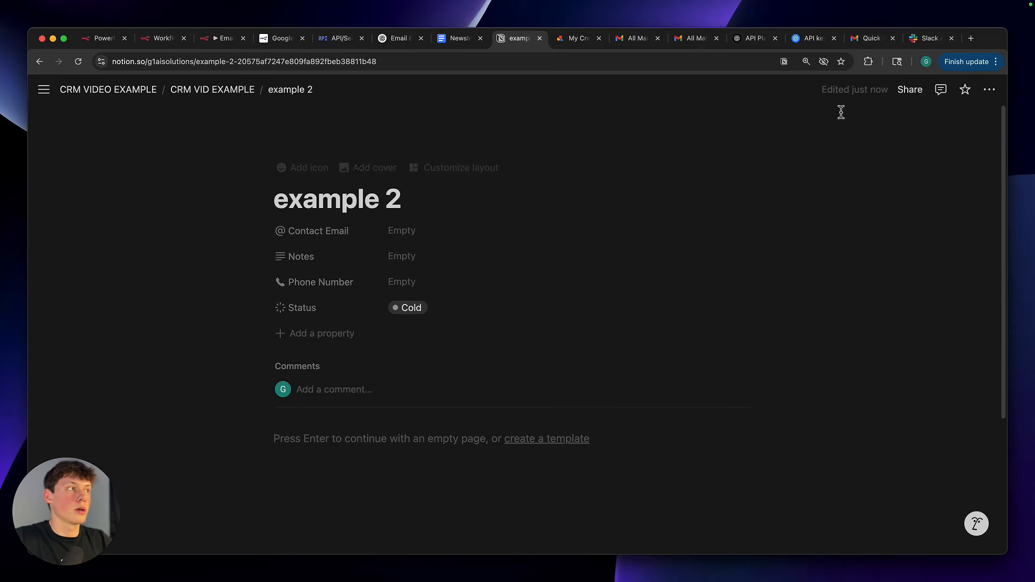
click(912, 92)
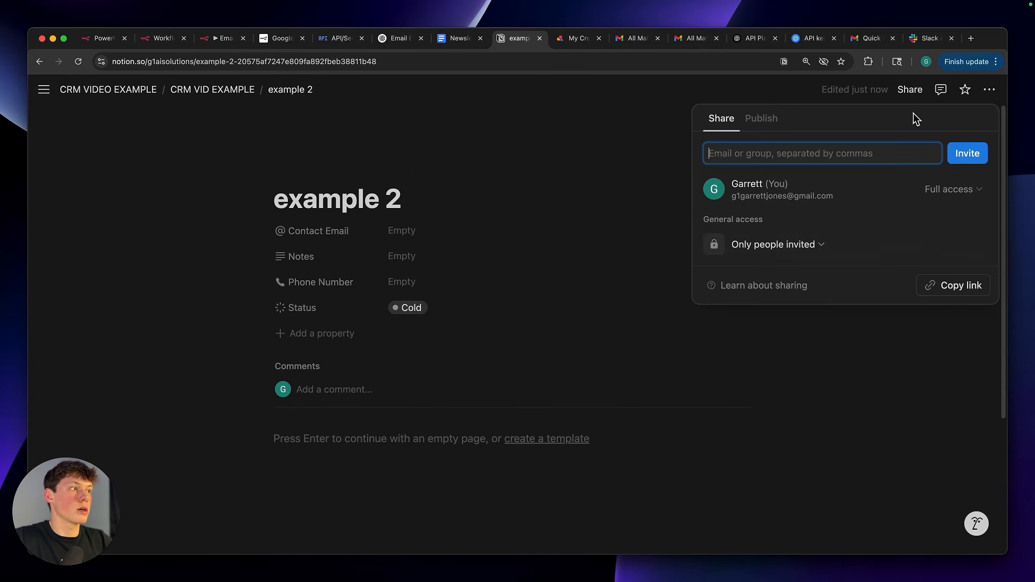
click(962, 287)
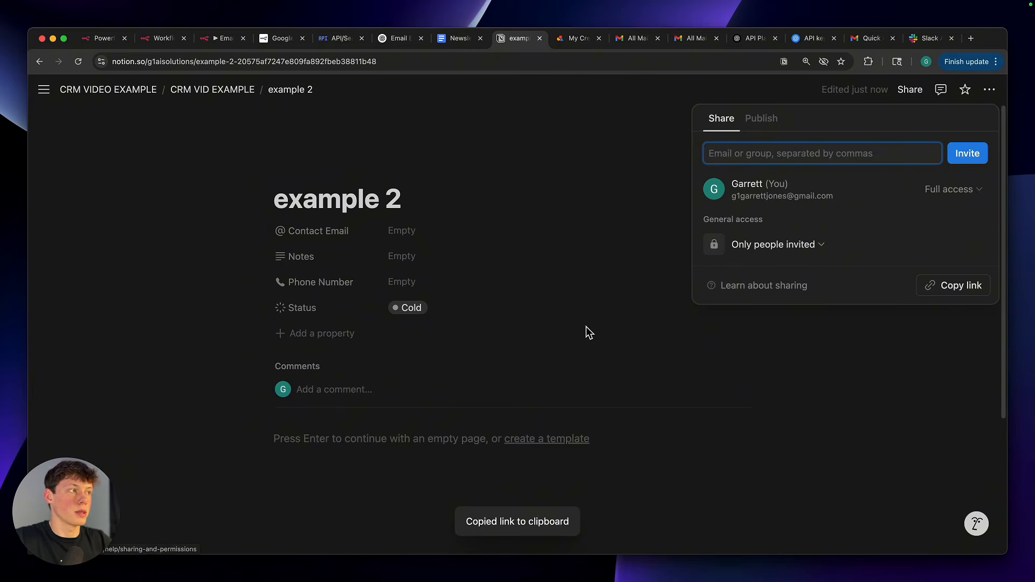
click(438, 140)
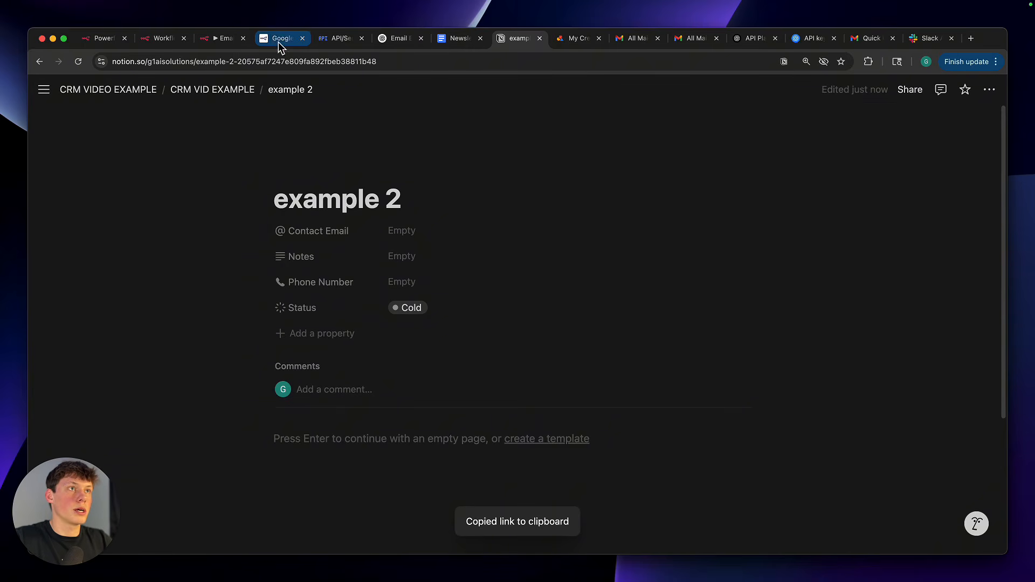
Return to the n8n workflow and paste the copied Notion link as the Update1 node's Database Page URL
click(233, 39)
click(377, 275)
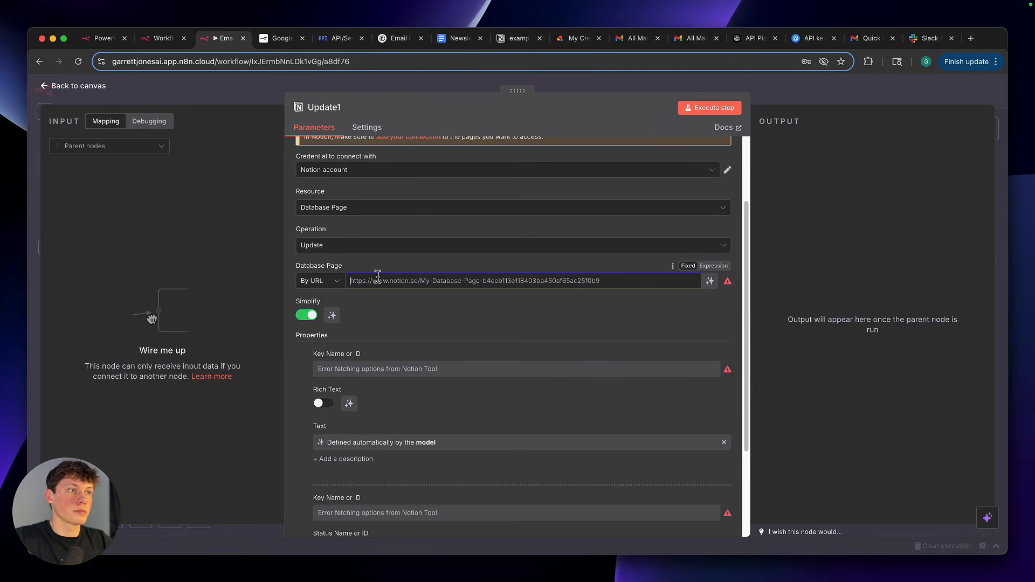
key(super+v)
Add a third property to the Update1 node and set its Key Name or ID to Status
scroll(378, 281, down, 5)
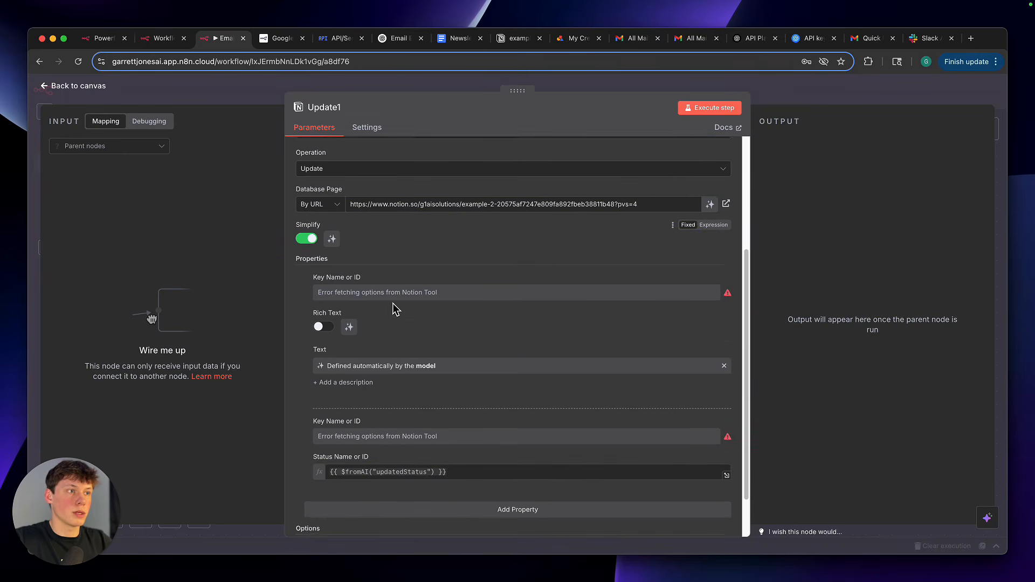
click(448, 460)
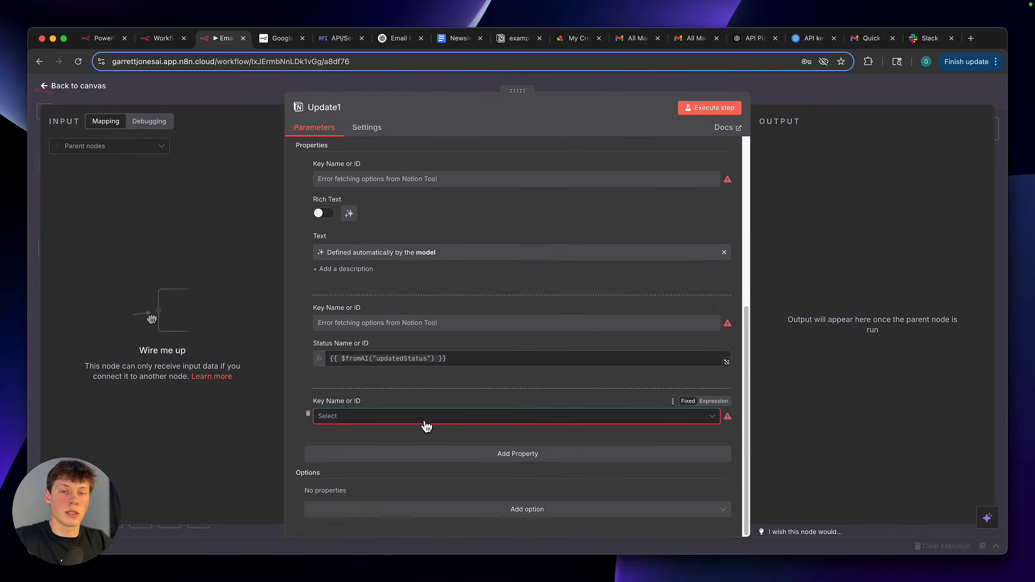
click(426, 416)
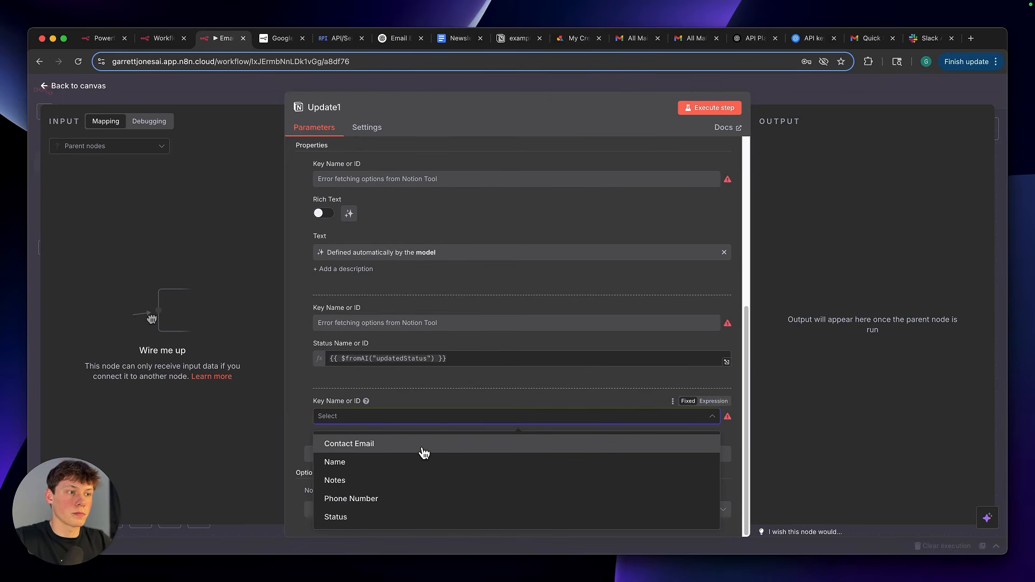
scroll(424, 419, up, 2)
scroll(425, 419, up, 3)
scroll(426, 419, down, 3)
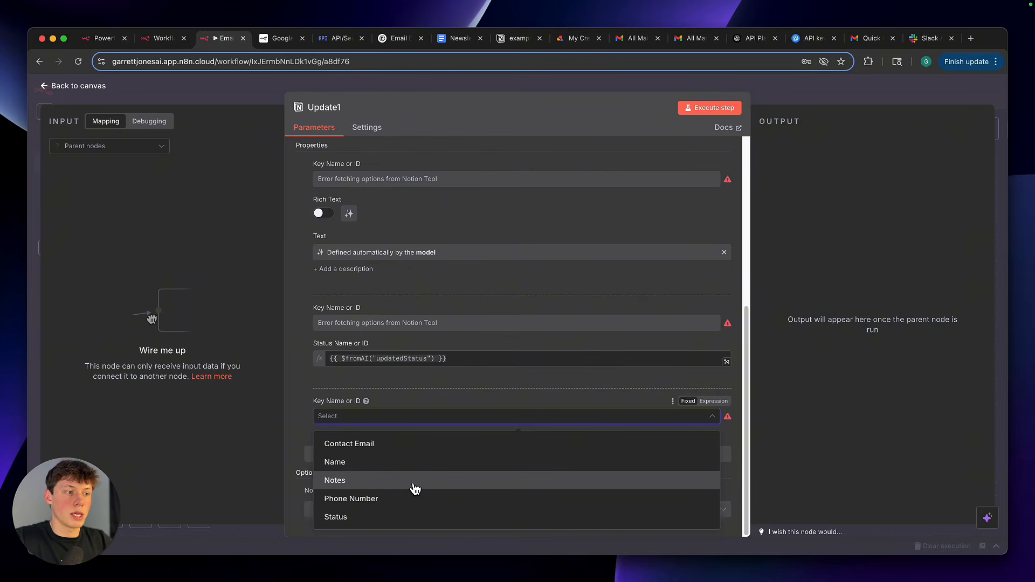
click(399, 517)
scroll(436, 429, down, 1)
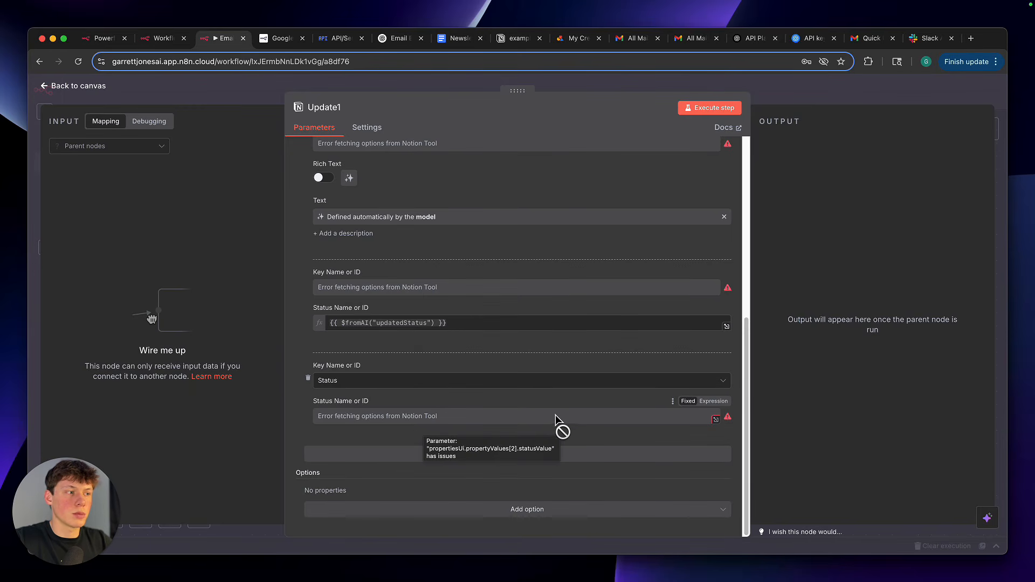
Set the third property's Status Name or ID to the expression {{ $fromAI("updatedStatusForLead") }}
click(712, 402)
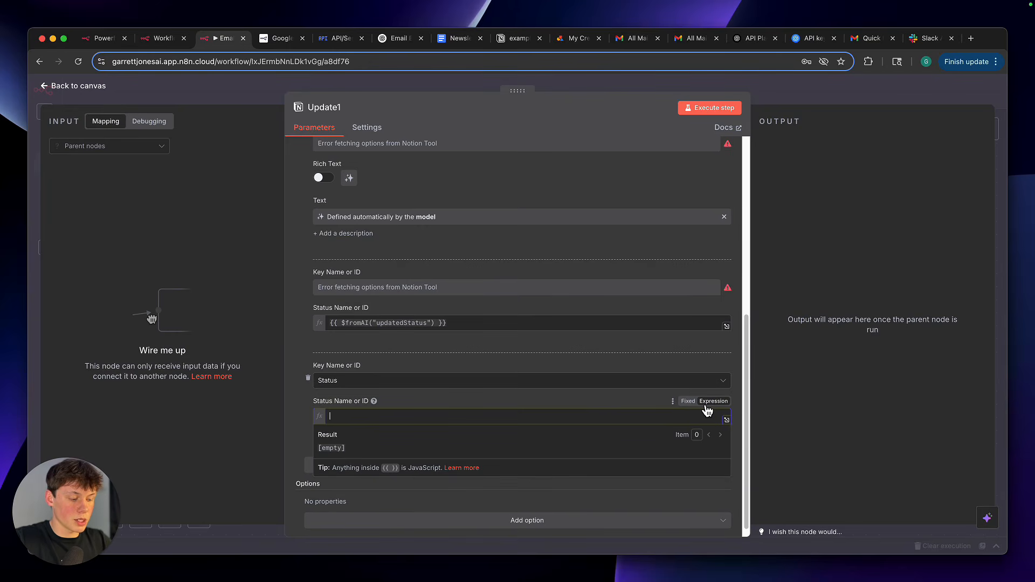
text({{ )
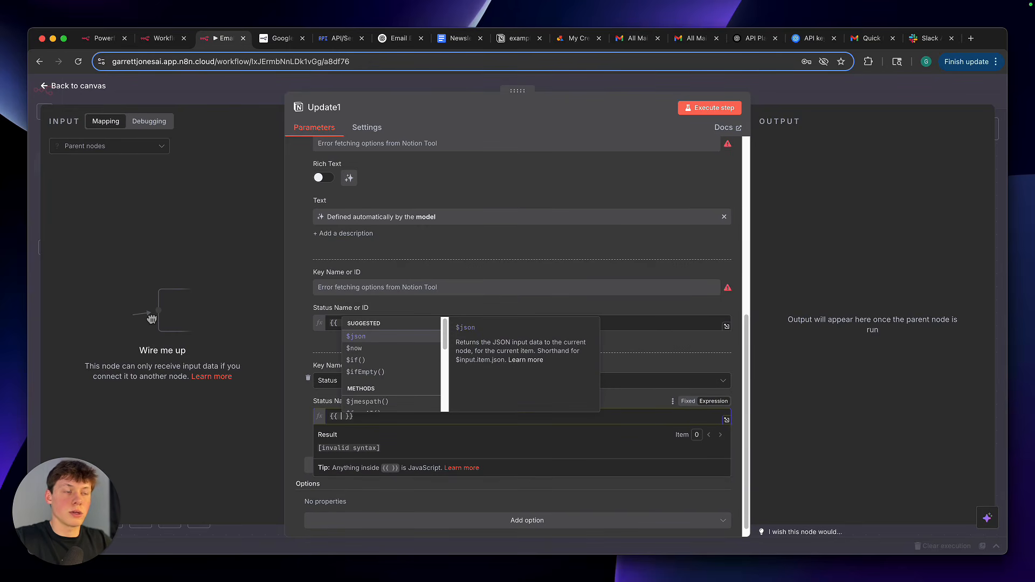
text($from)
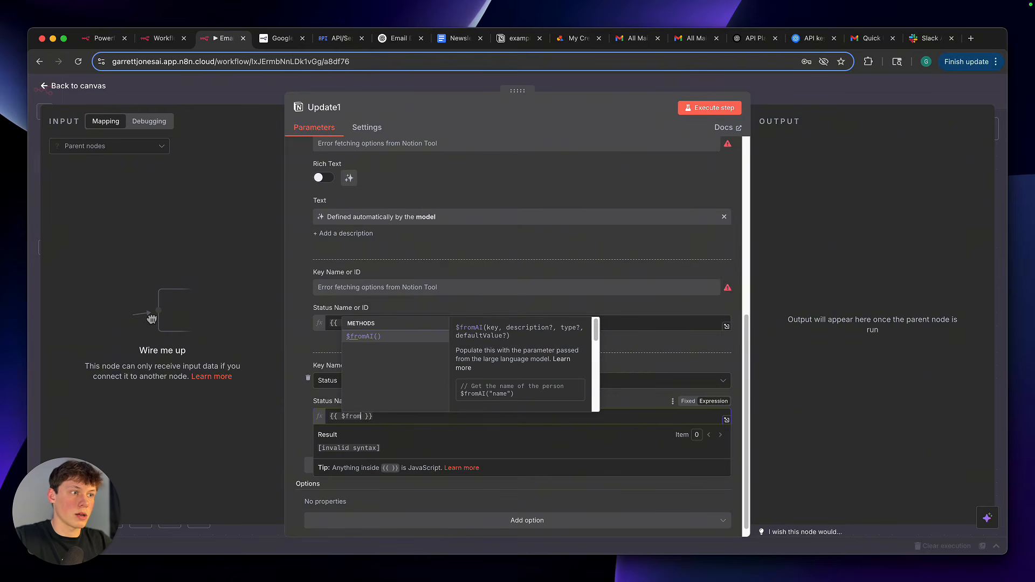
text(AI()
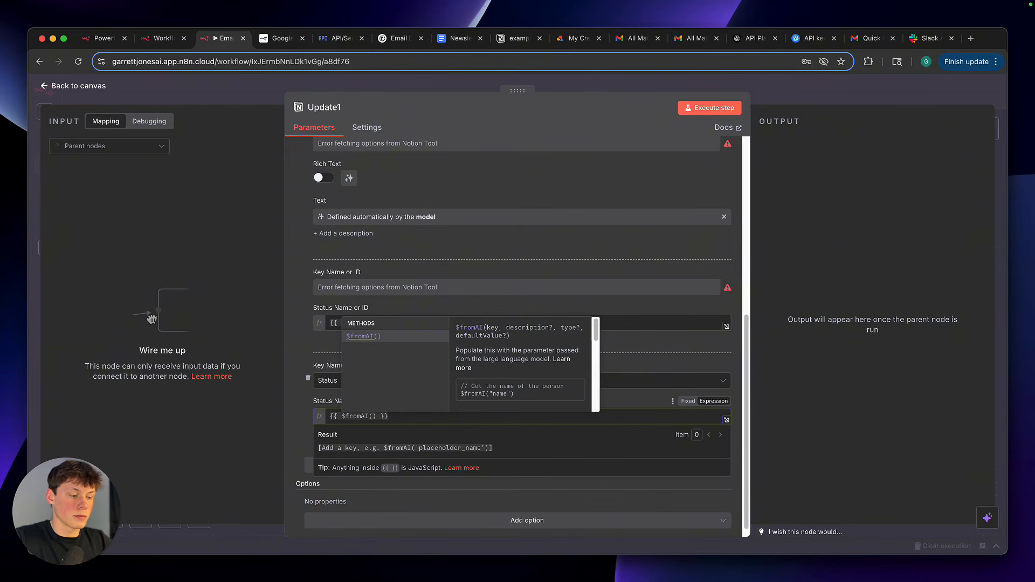
text(")
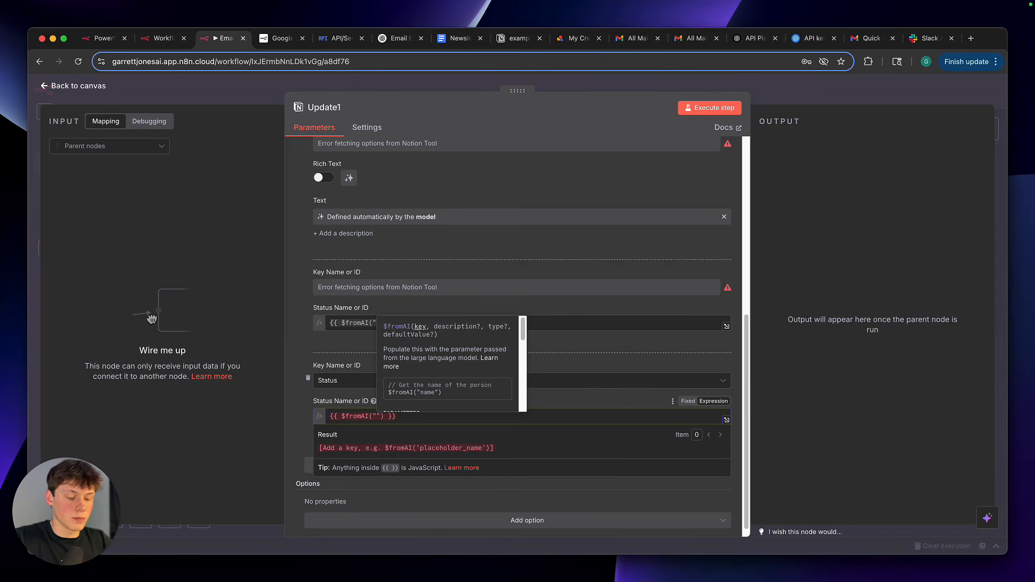
text(updatedStatus)
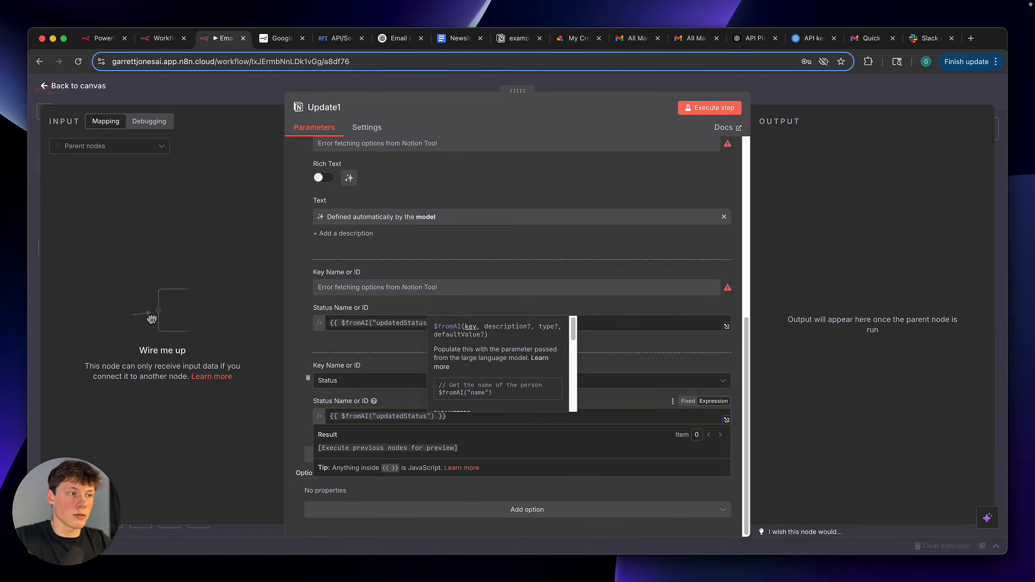
text(ForLead)
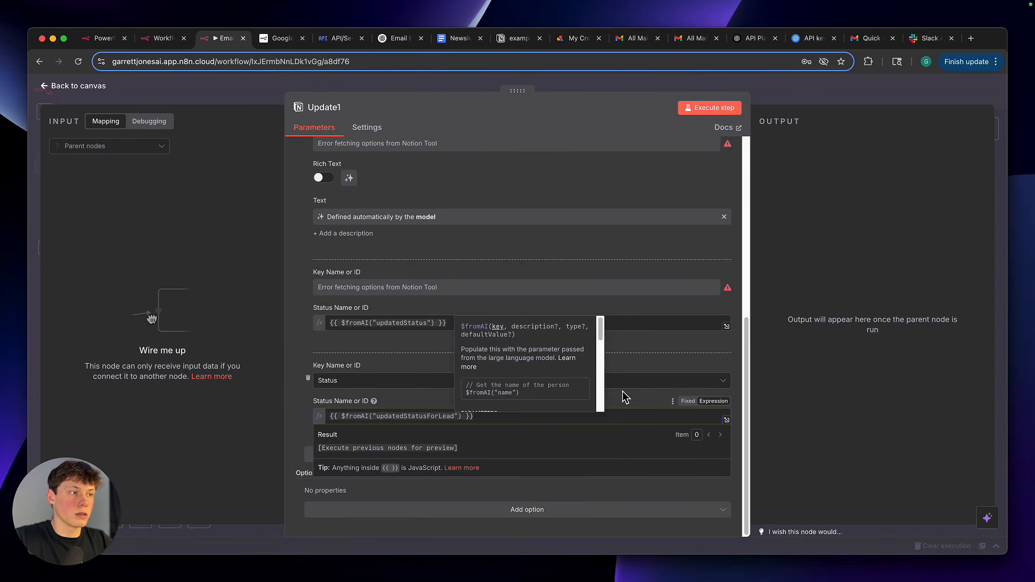
click(638, 405)
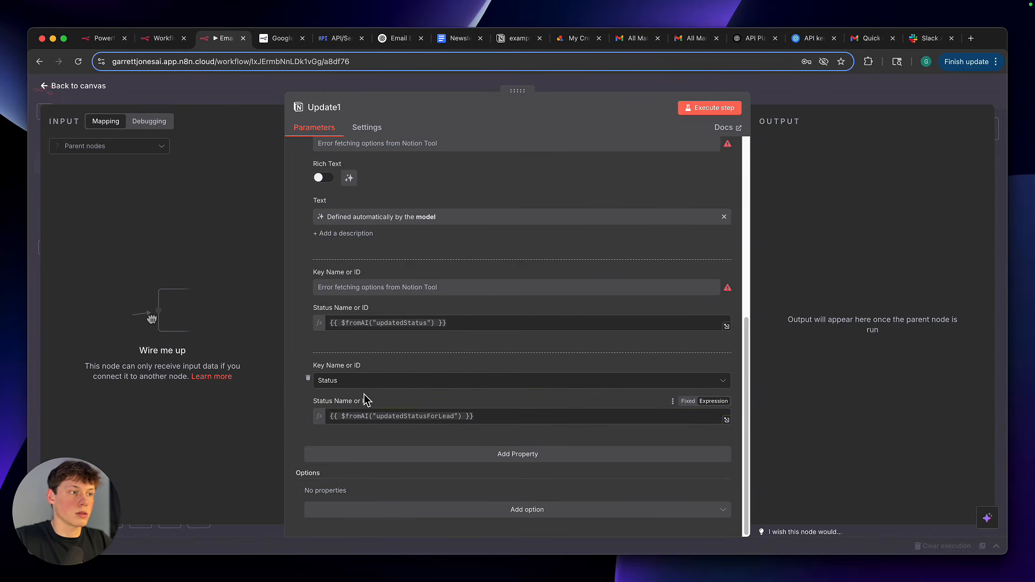
double_click(410, 421)
click(408, 406)
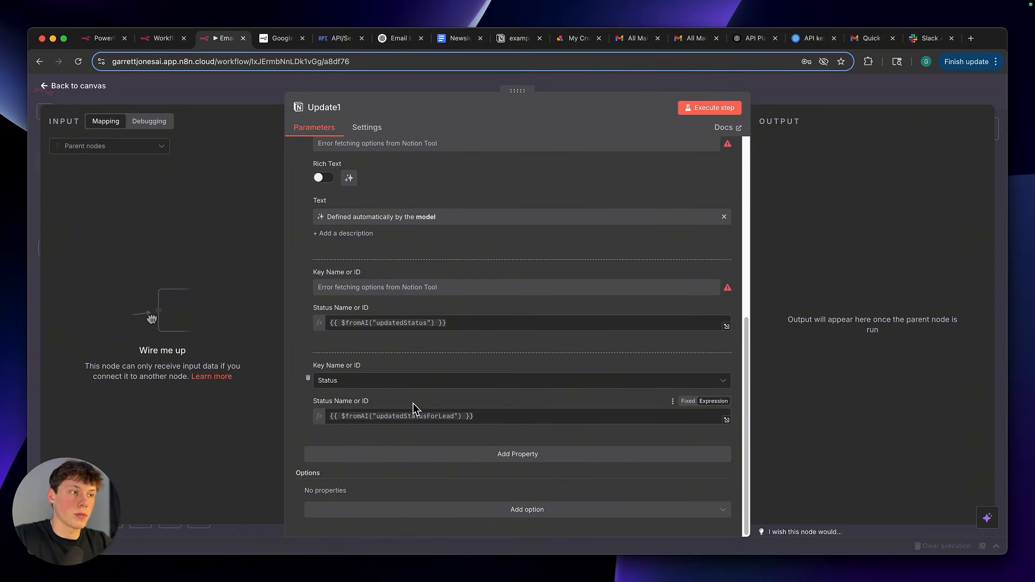
click(416, 416)
drag(404, 417, 428, 420)
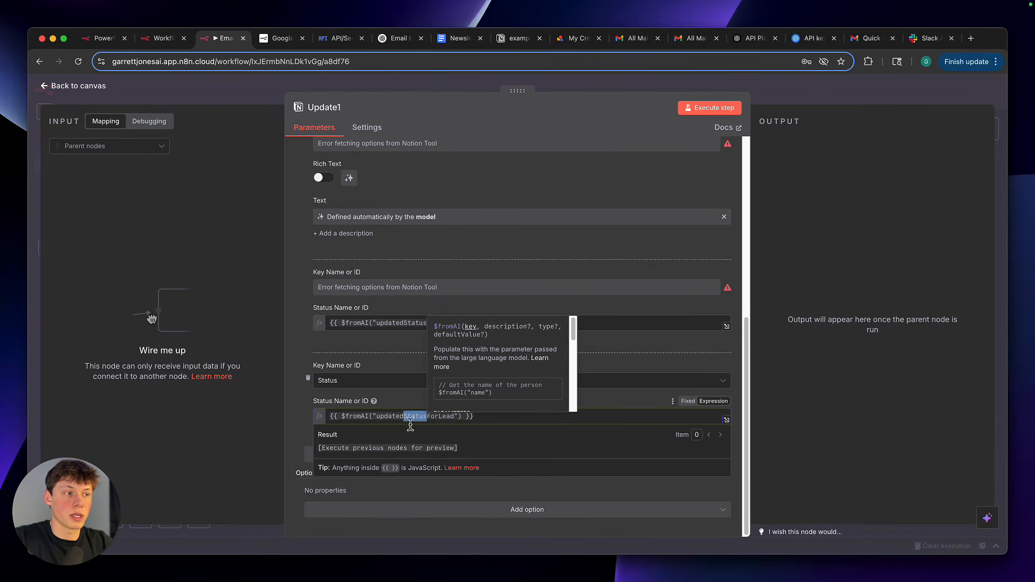
click(403, 409)
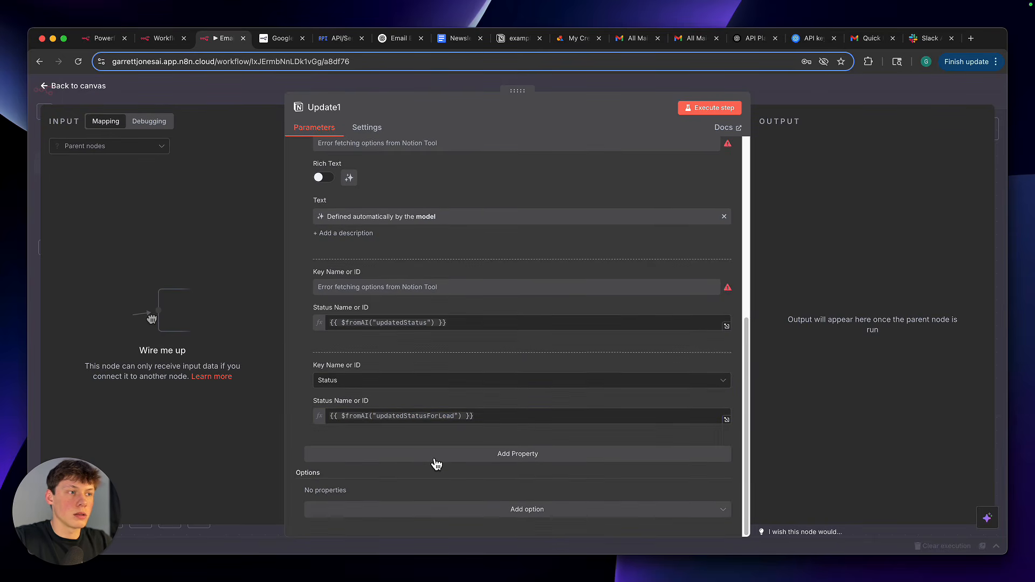
Add a fourth property with the key Notes and let the model define its Text value
click(452, 456)
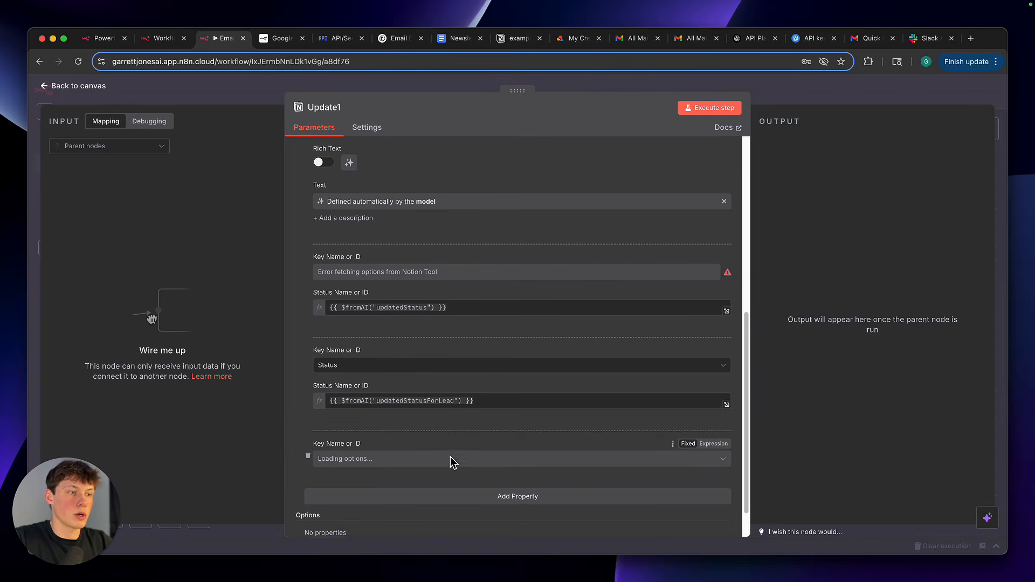
scroll(451, 458, down, 1)
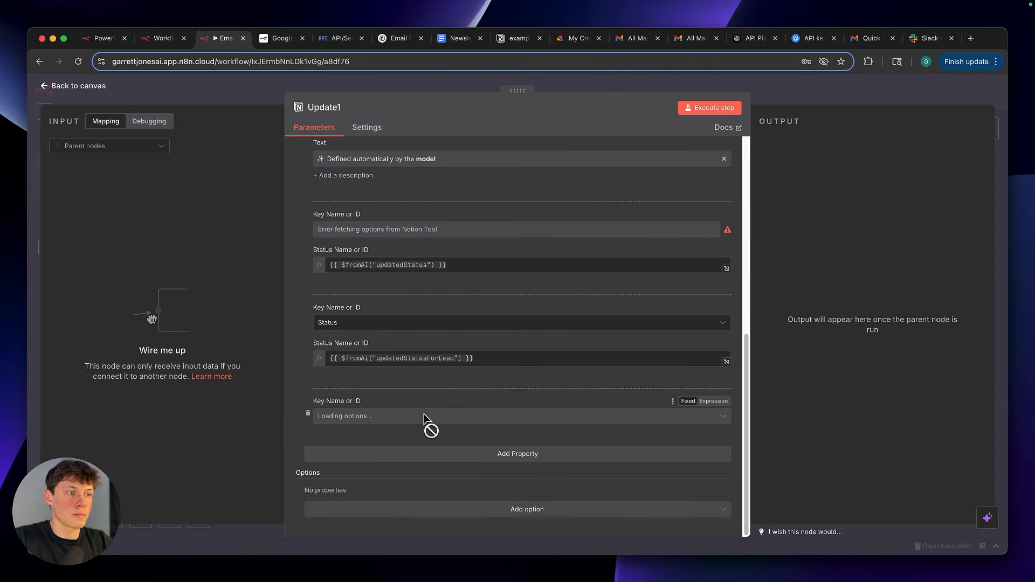
click(425, 416)
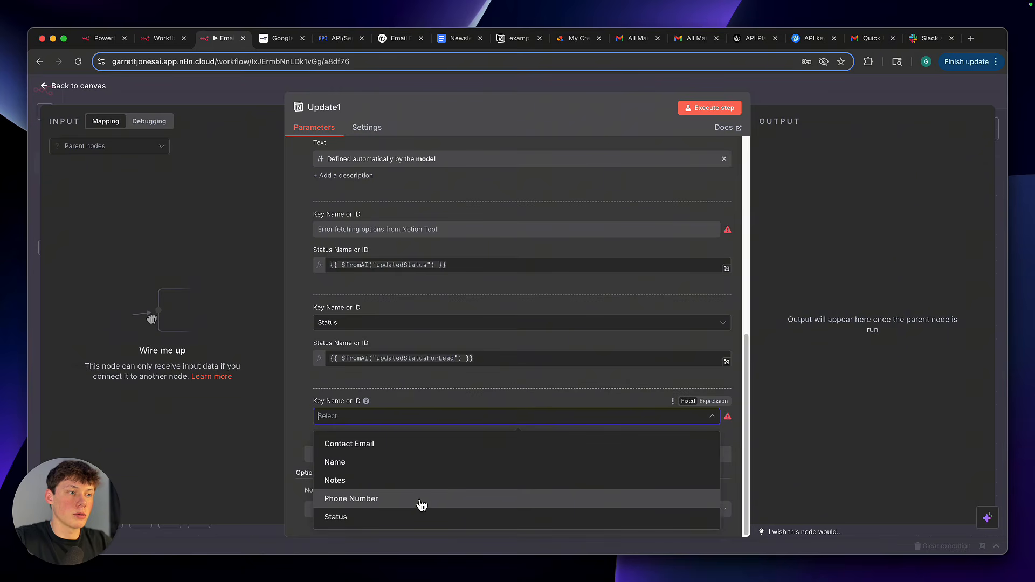
click(420, 488)
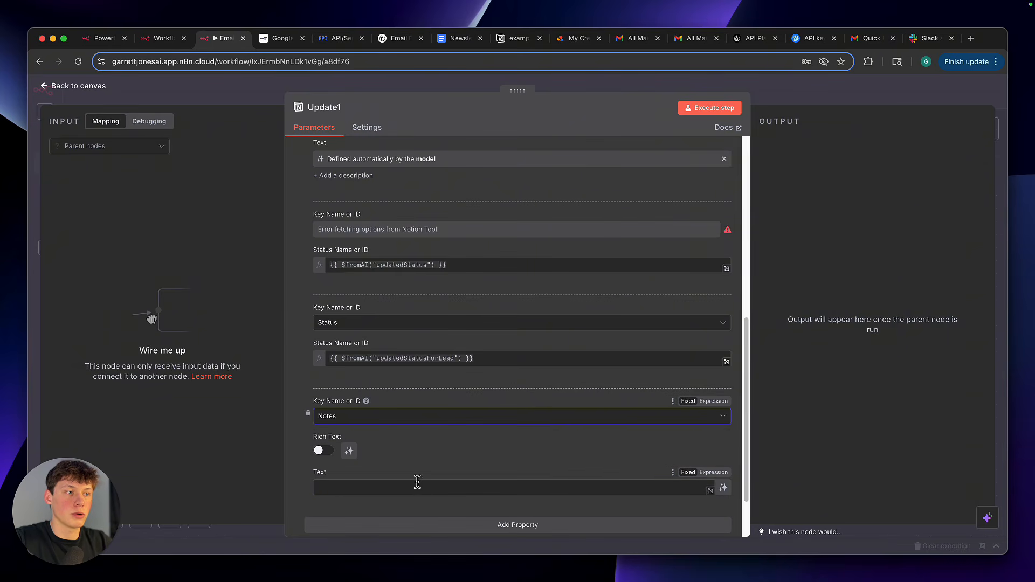
scroll(419, 480, down, 1)
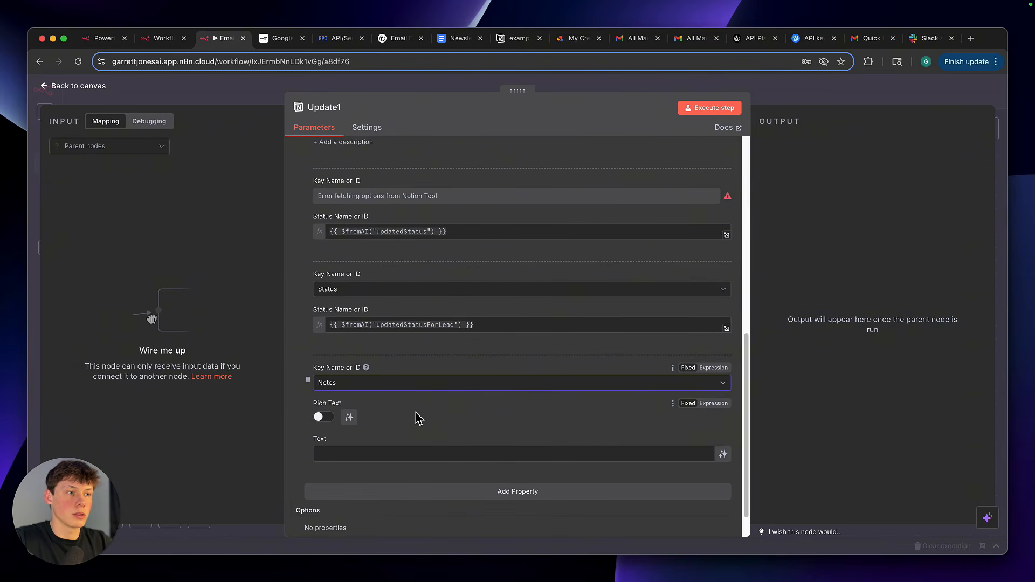
click(678, 455)
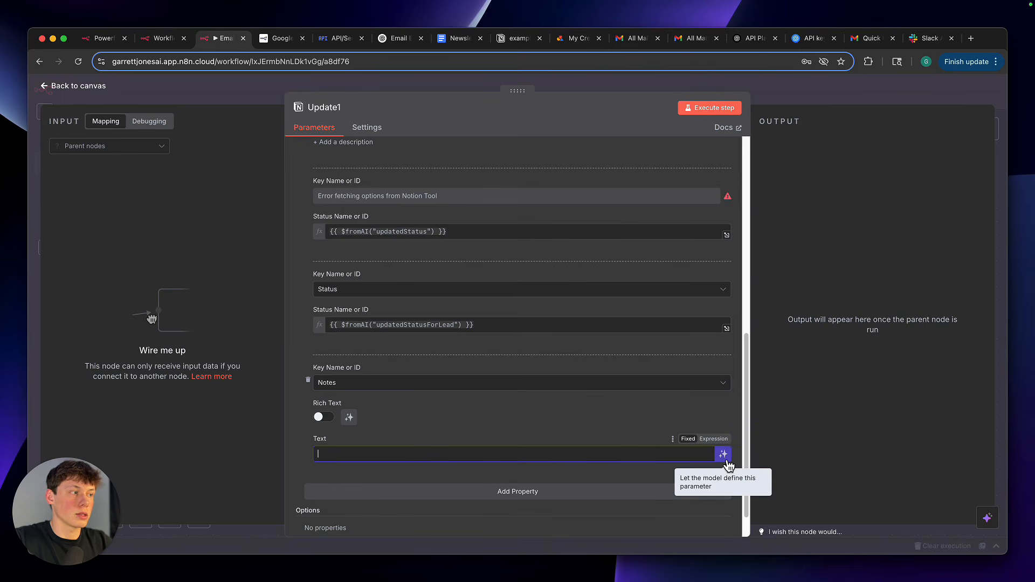
click(724, 455)
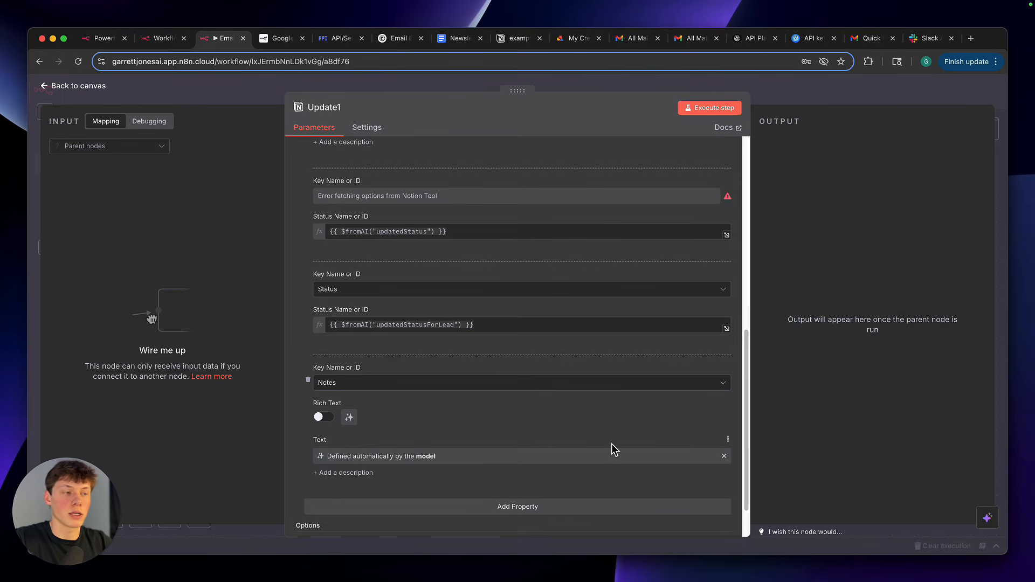
Review the Update1 node's Status and Notes properties and how their values are supplied
scroll(548, 432, up, 3)
scroll(486, 453, down, 2)
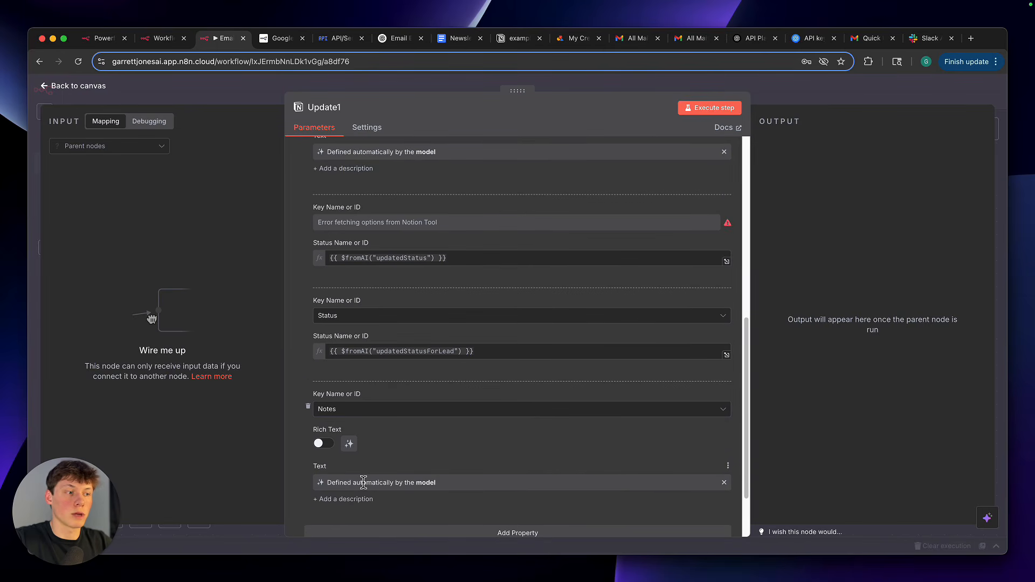
drag(335, 483, 440, 485)
click(440, 484)
scroll(439, 468, down, 1)
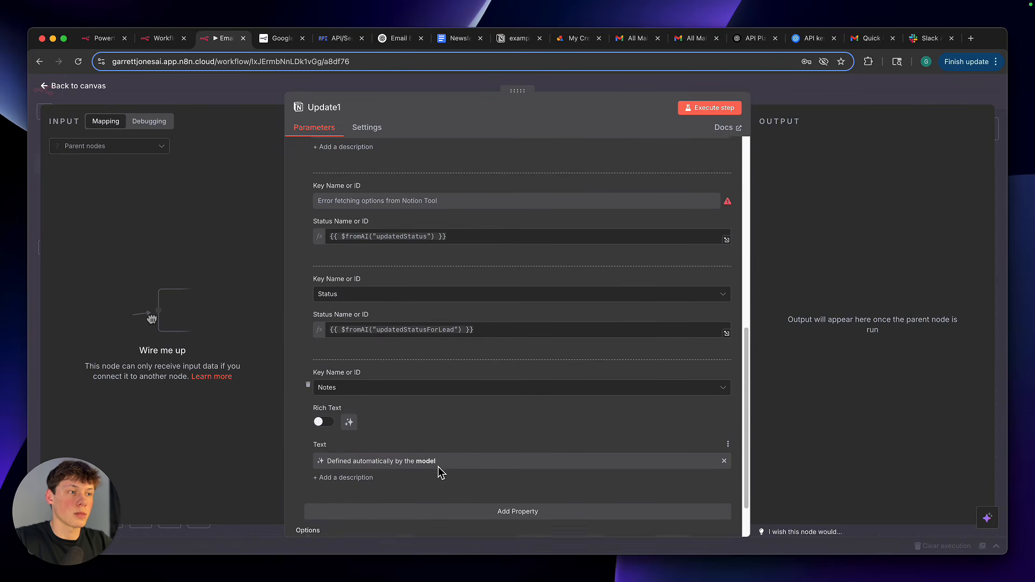
scroll(440, 472, down, 1)
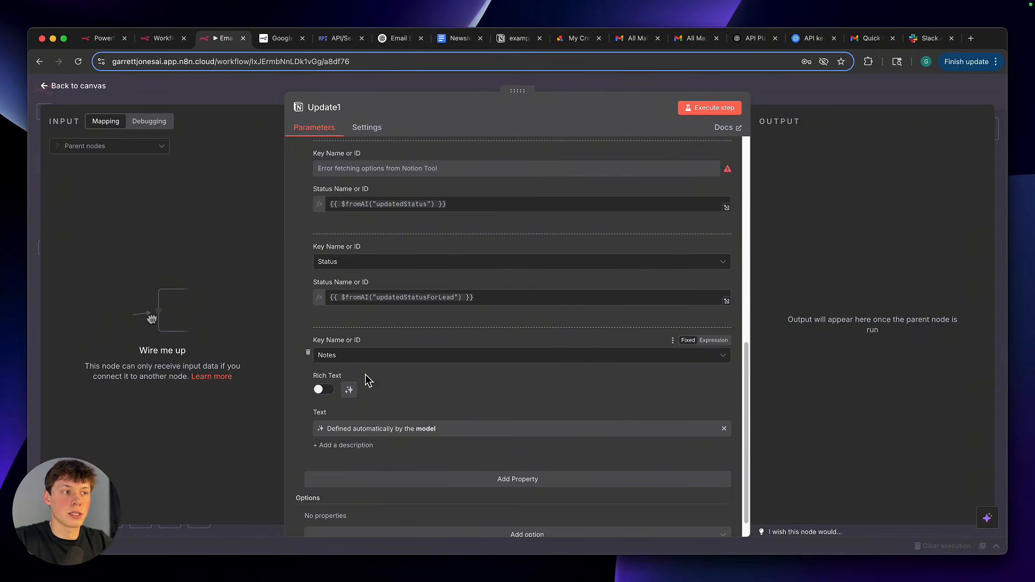
scroll(447, 392, up, 5)
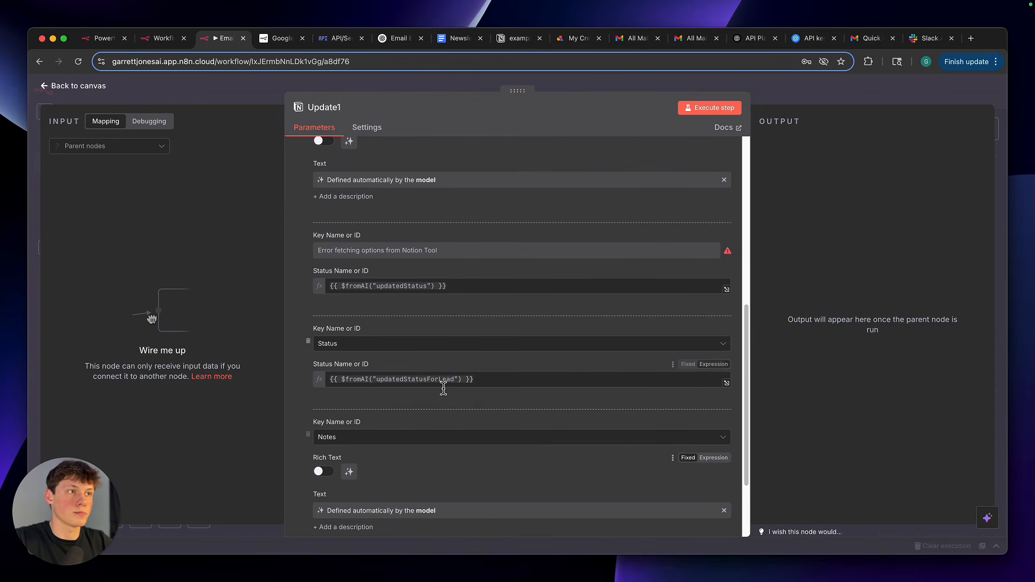
scroll(446, 392, down, 2)
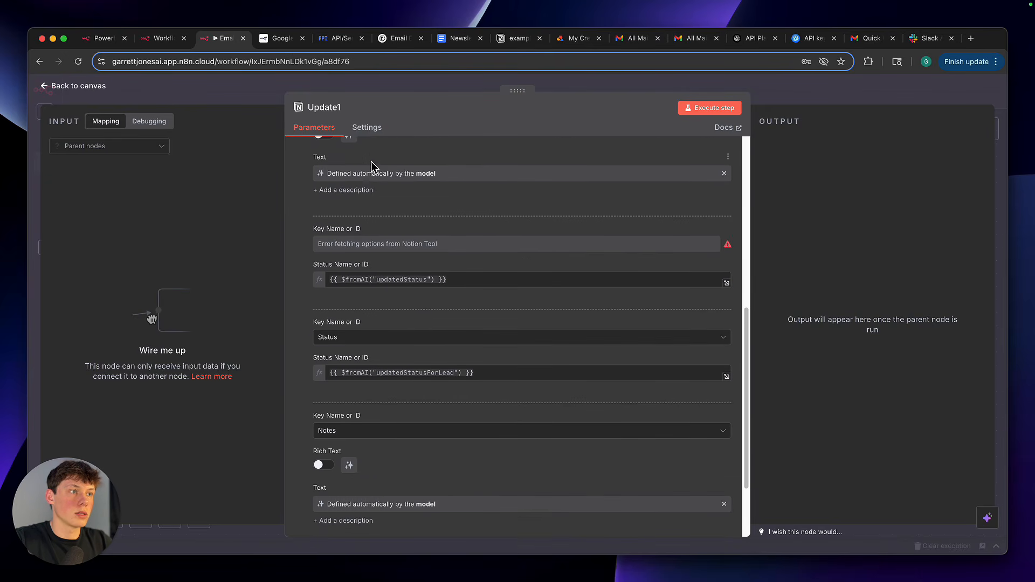
scroll(378, 253, down, 3)
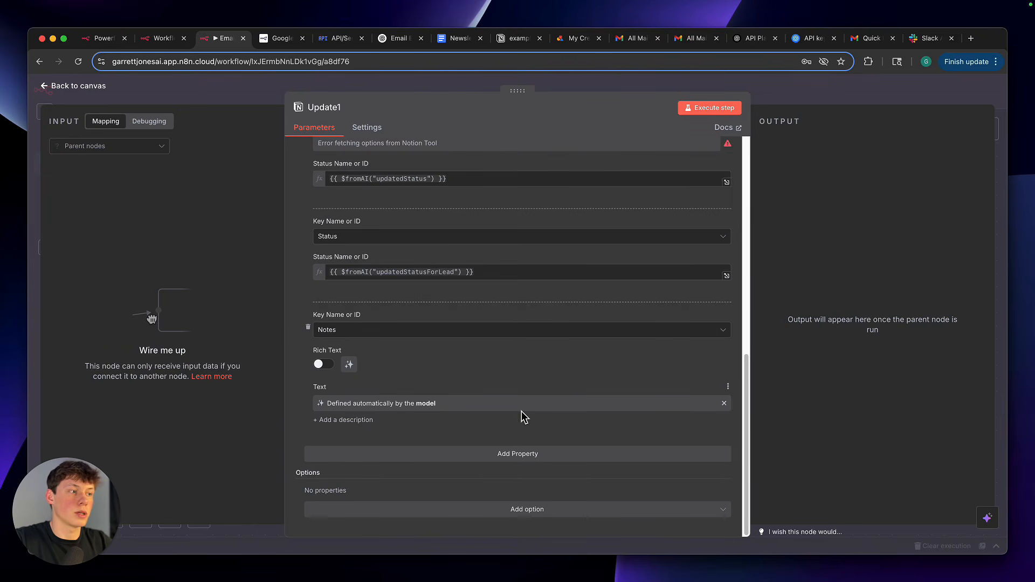
Add a Contact Email property with its Email value defined by the model, and delete that property again
click(526, 461)
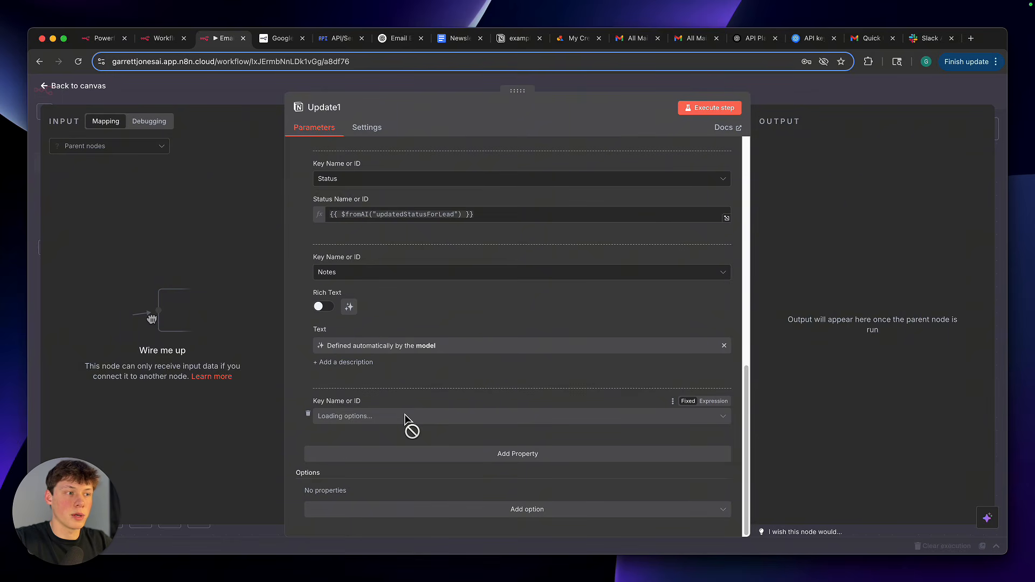
click(409, 422)
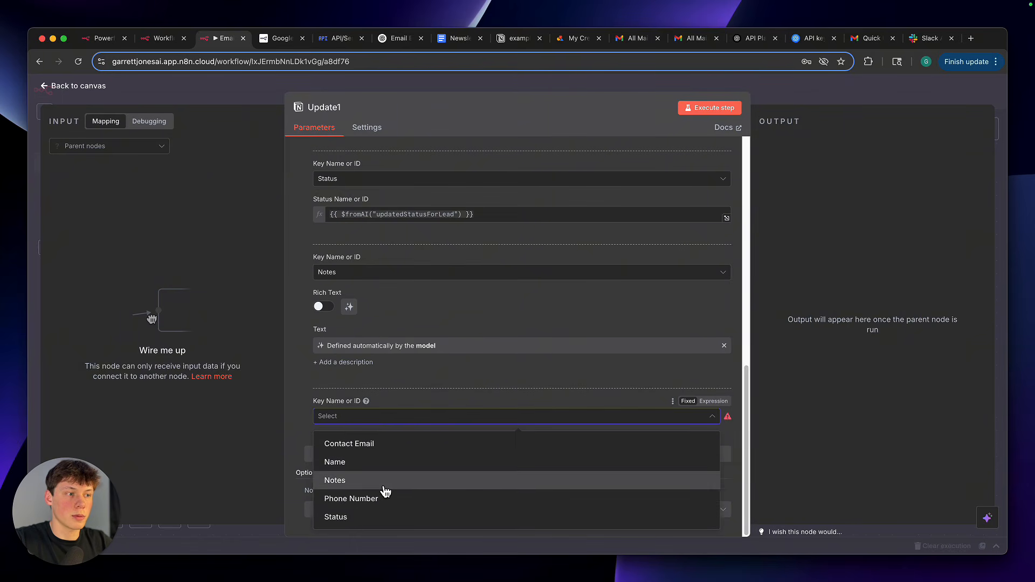
click(387, 449)
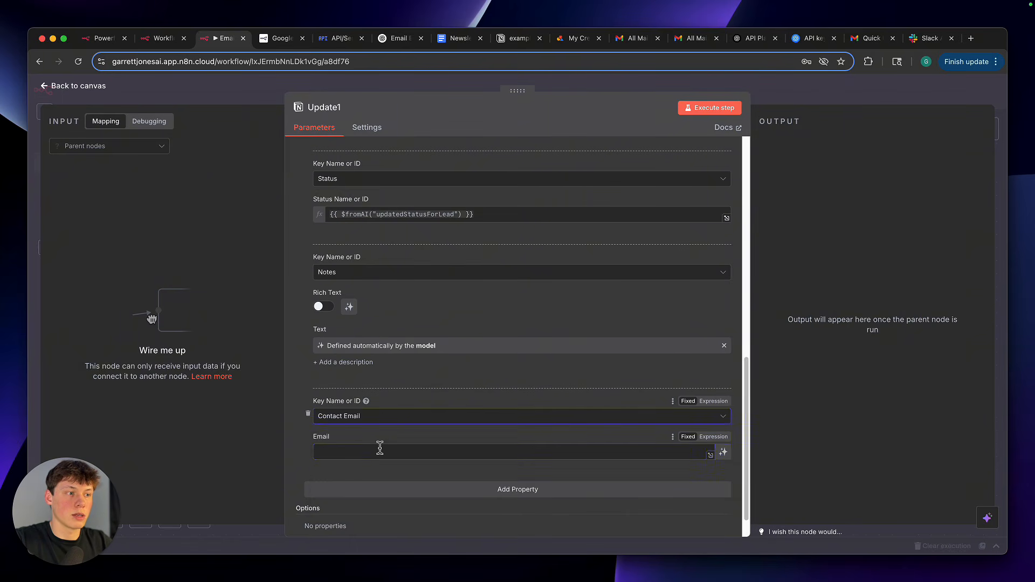
click(724, 452)
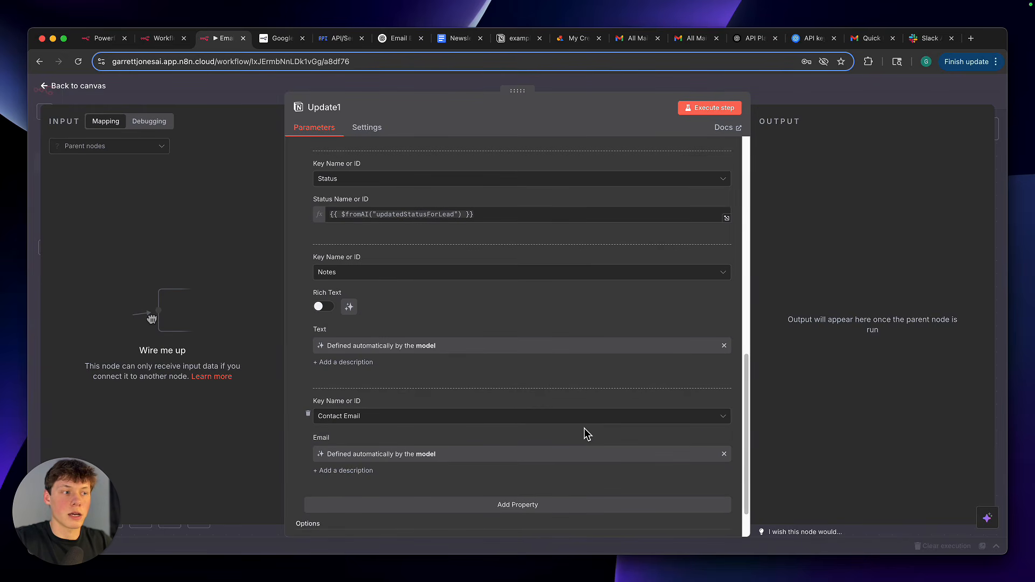
click(307, 414)
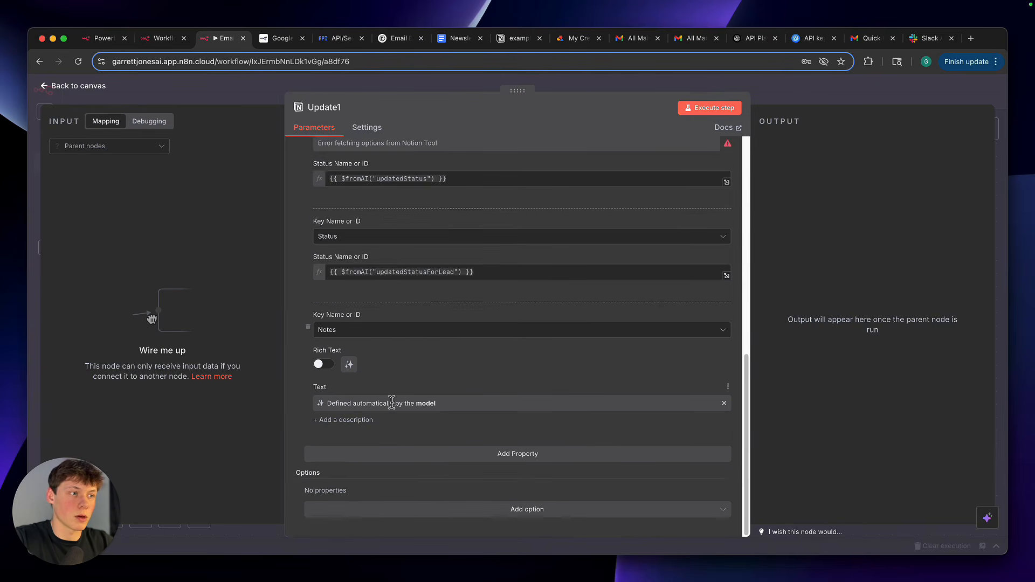
Clear the Database Page URL, switch the page lookup to By ID, and let the model define the ID
scroll(379, 408, up, 10)
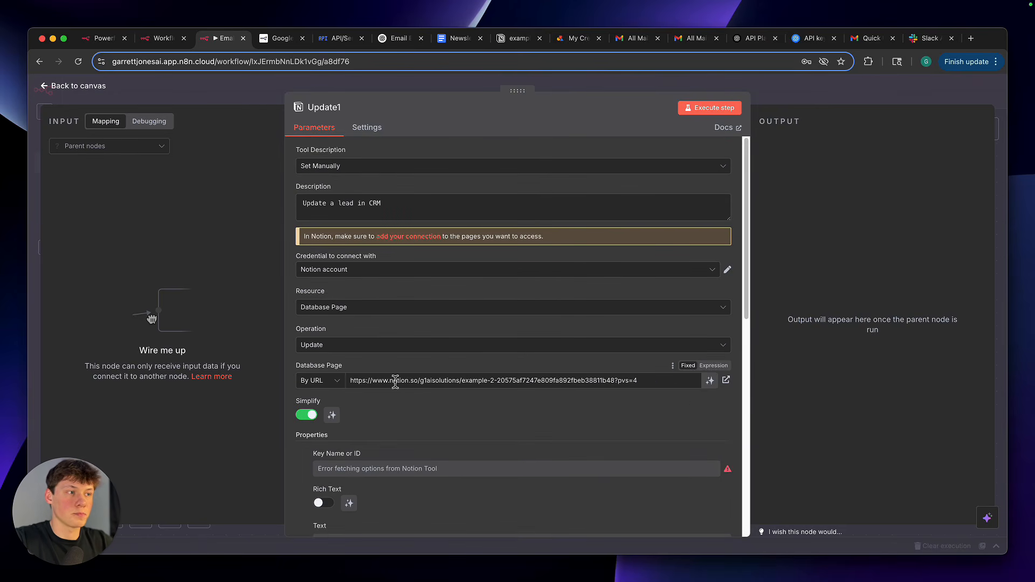
scroll(389, 323, down, 10)
scroll(389, 295, up, 10)
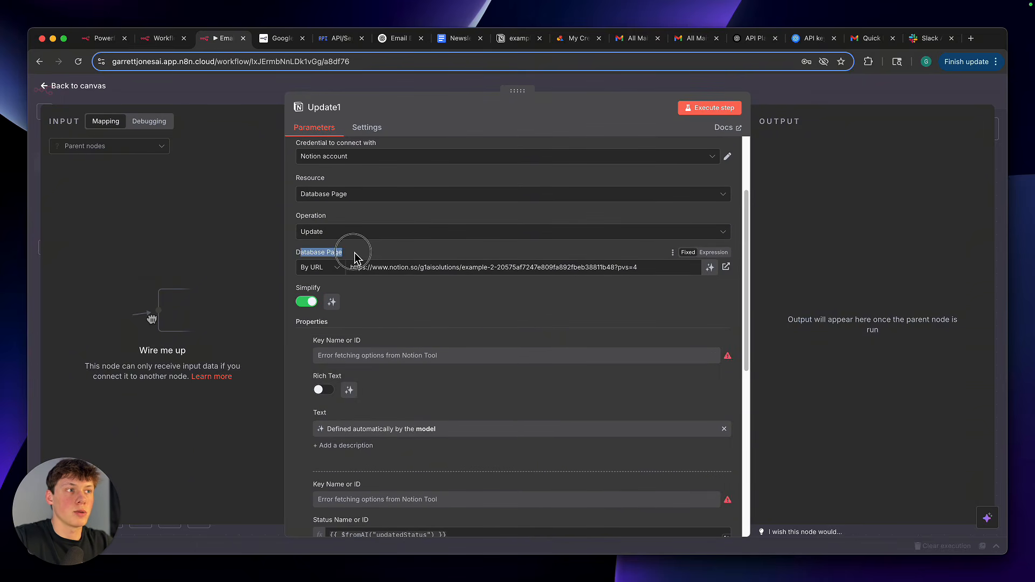
triple_click(384, 272)
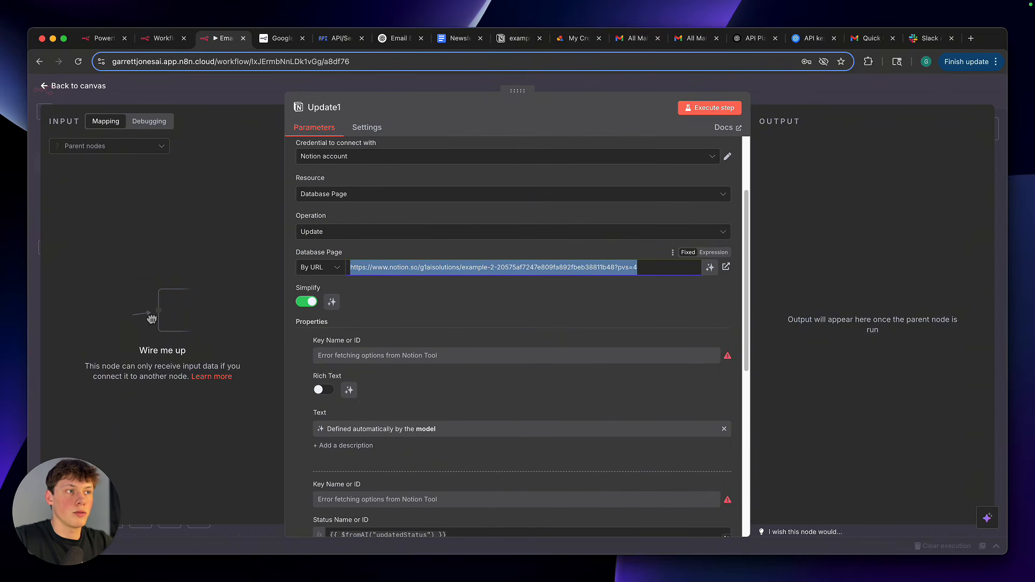
key(BackSpace)
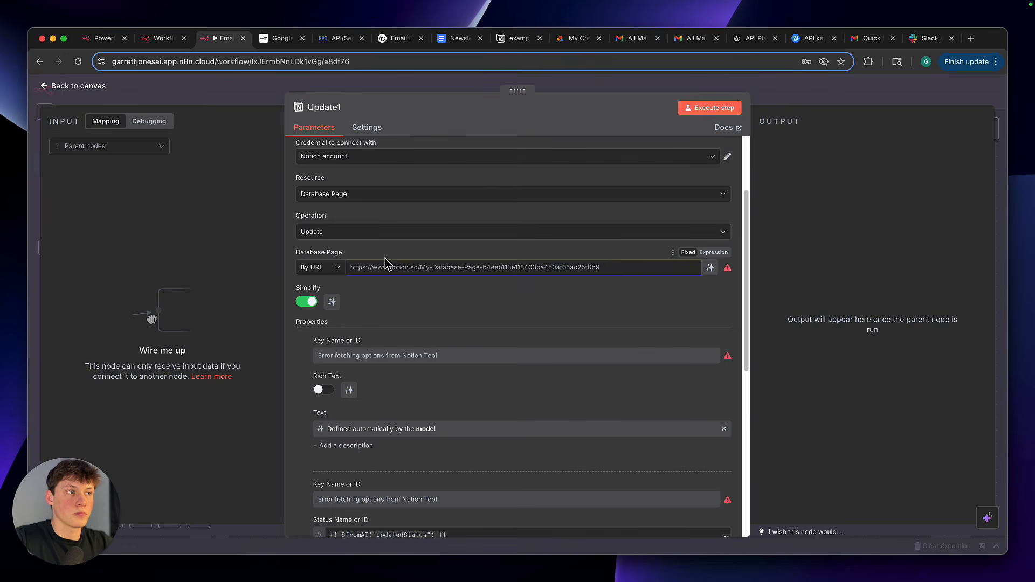
click(333, 267)
click(333, 318)
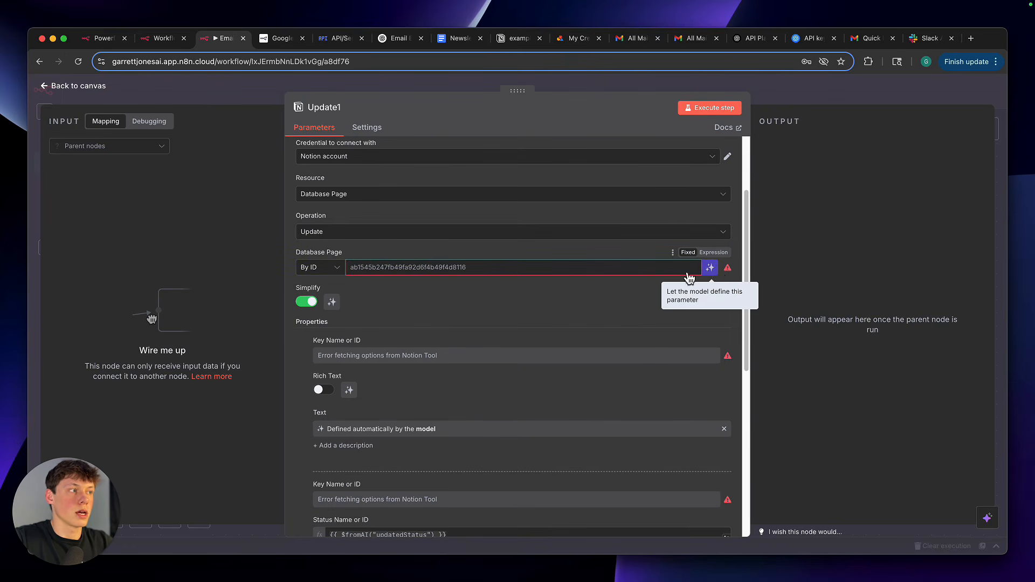
click(710, 268)
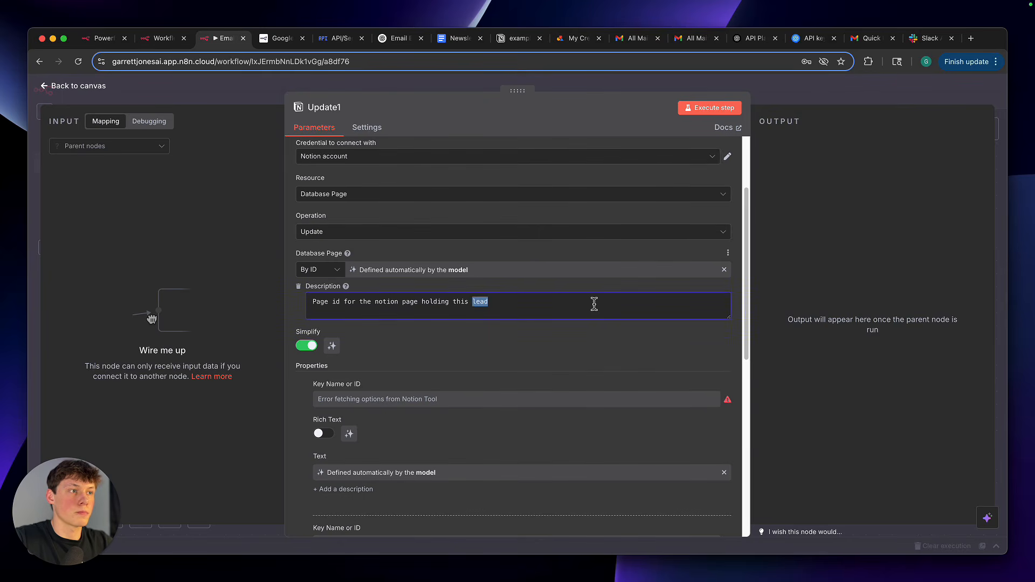
Re-enter the Database Page ID description as "Page id for the notion page holding this lead"
triple_click(595, 305)
click(574, 298)
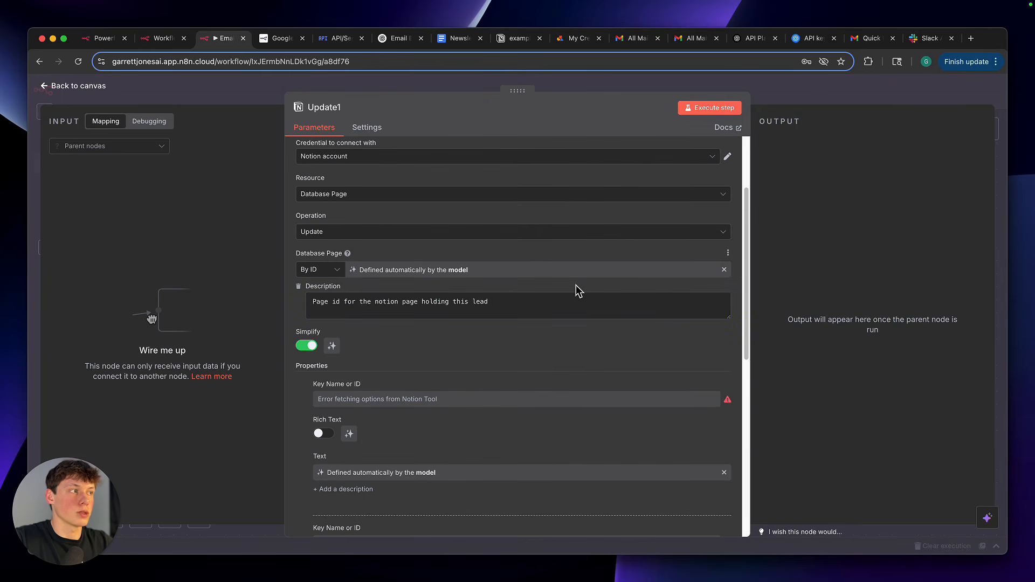
triple_click(468, 307)
key(super+c)
click(462, 287)
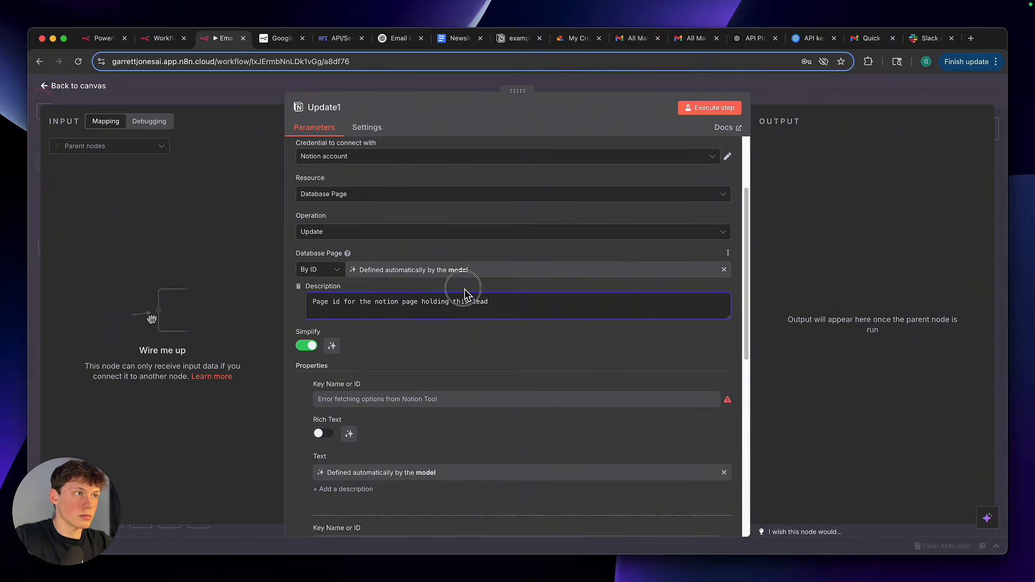
click(301, 287)
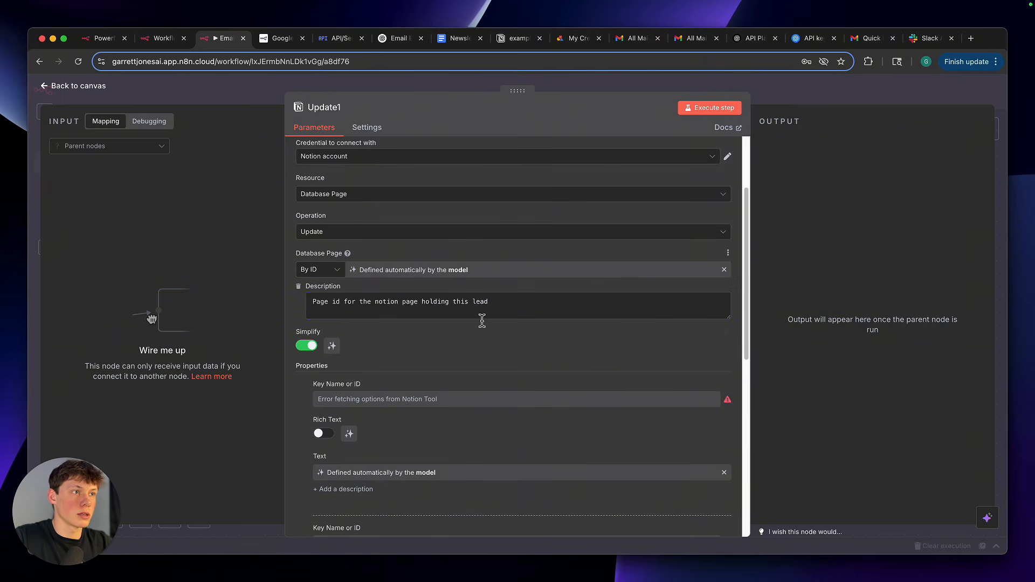
click(317, 288)
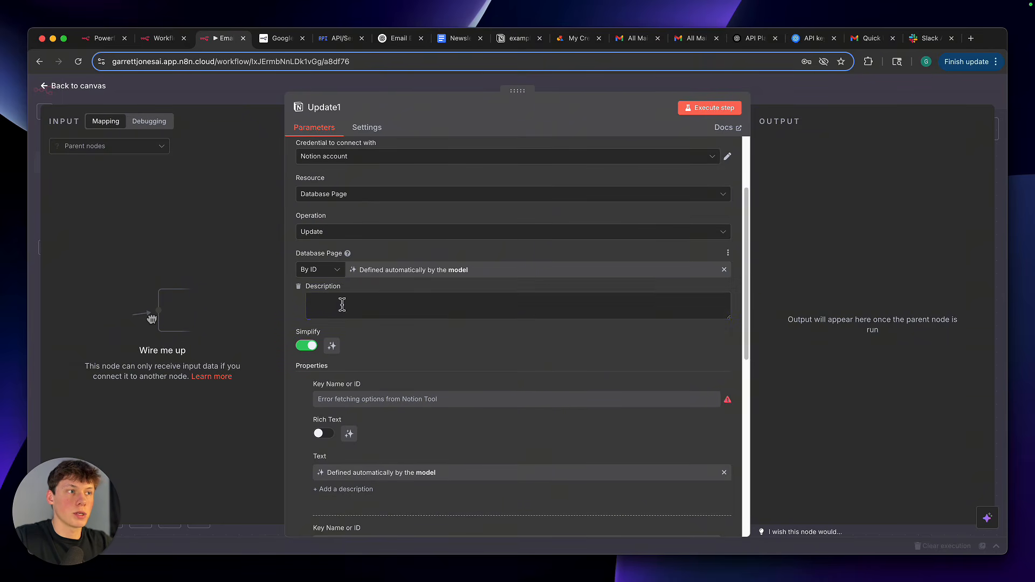
key(super+v)
drag(313, 303, 502, 305)
click(491, 295)
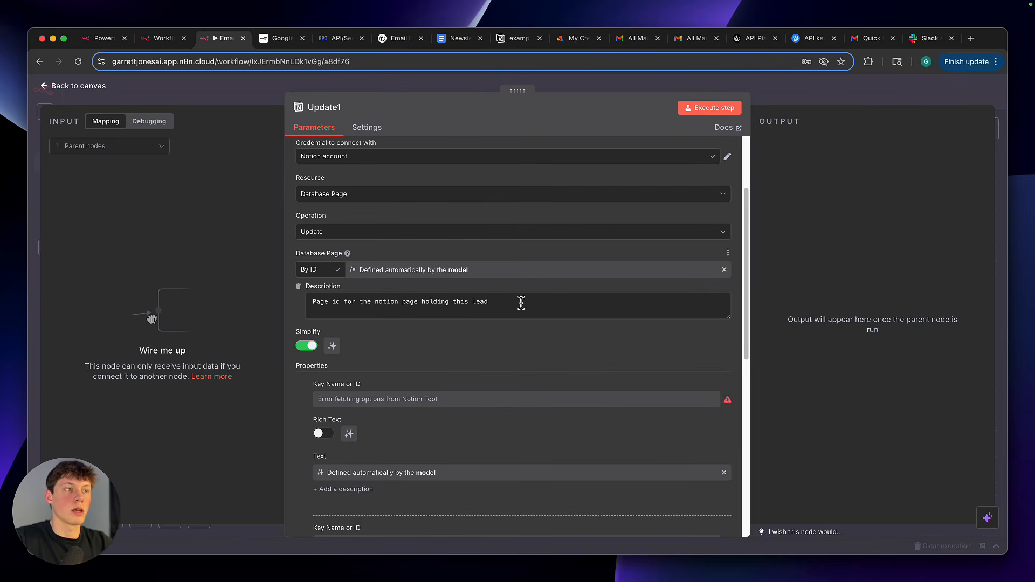
drag(521, 303, 328, 295)
click(416, 295)
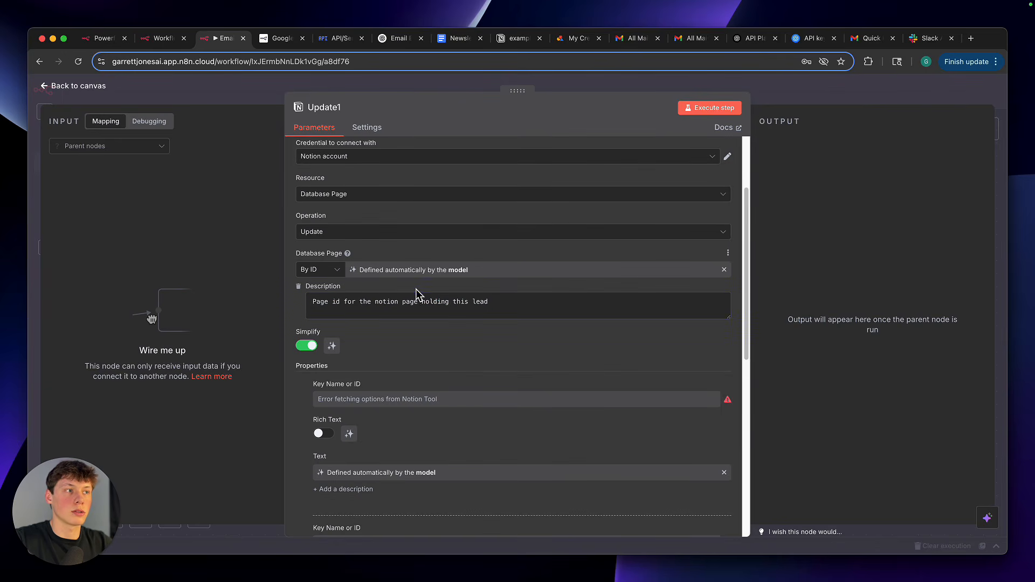
click(417, 264)
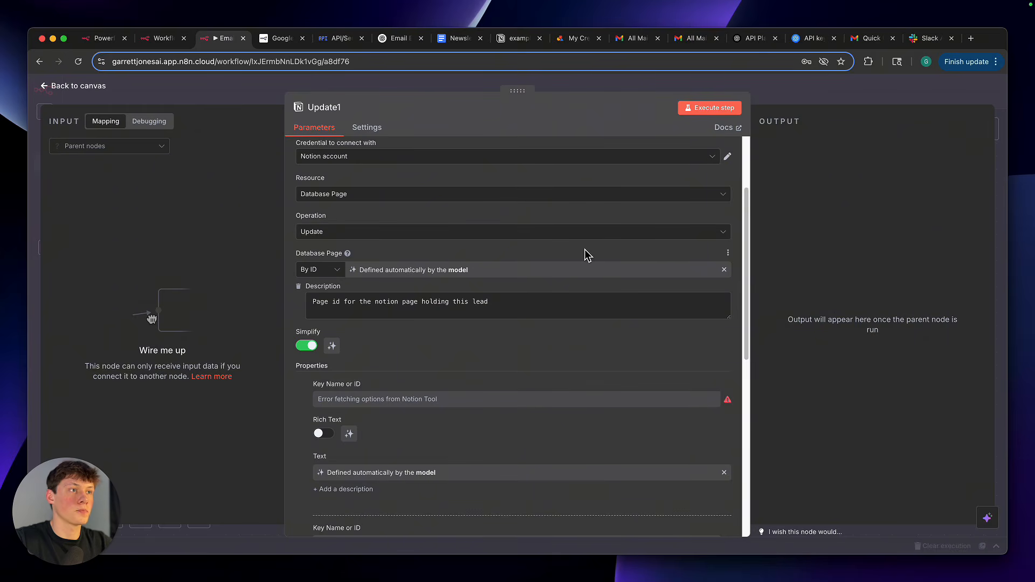
Close the Update1 settings and delete the Update1 node from the canvas
click(786, 105)
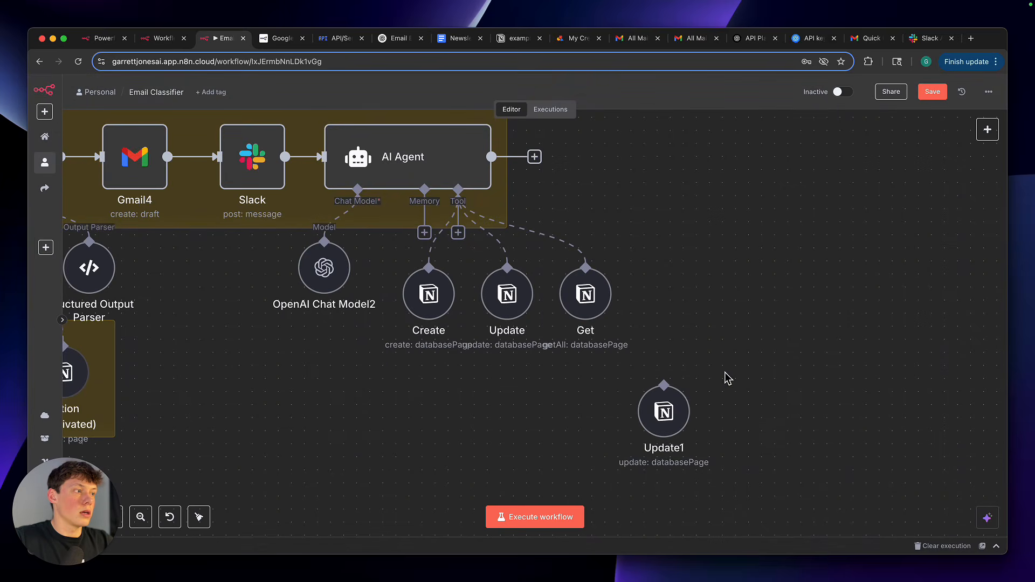
drag(650, 384, 714, 373)
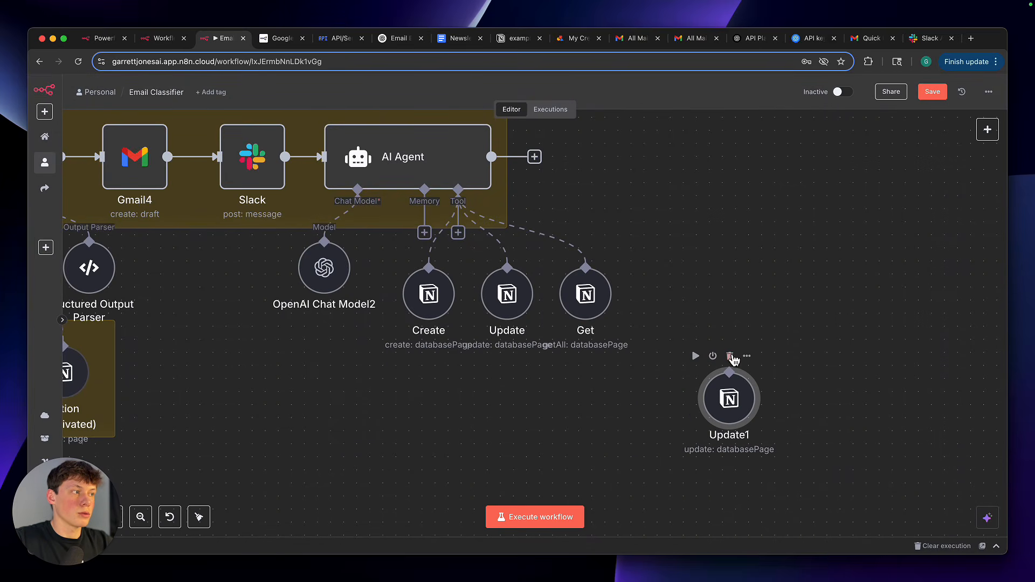
click(731, 357)
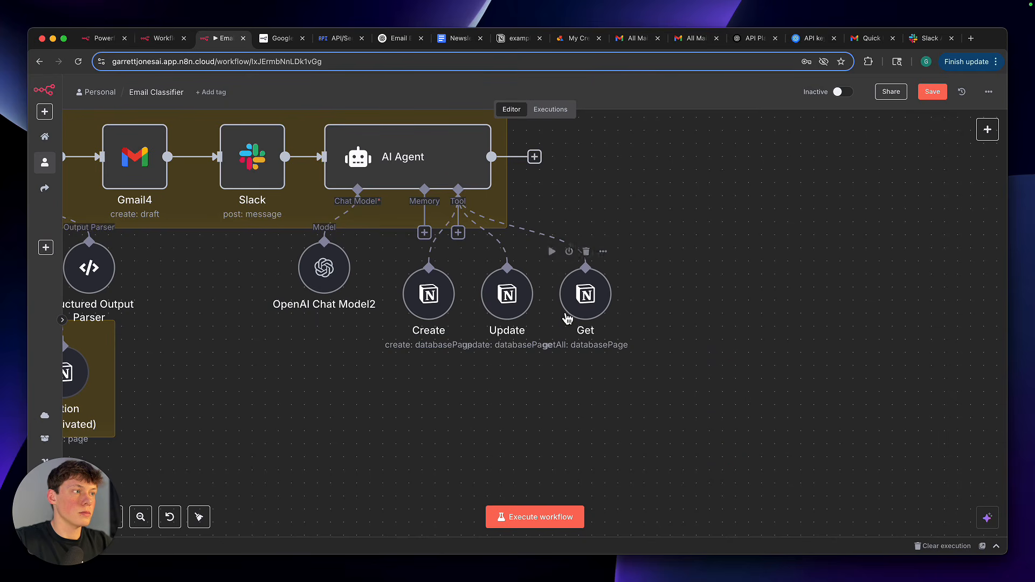
Review the Get tool's Name and Contact Email filters, adding an empty filter condition and removing it again
double_click(591, 305)
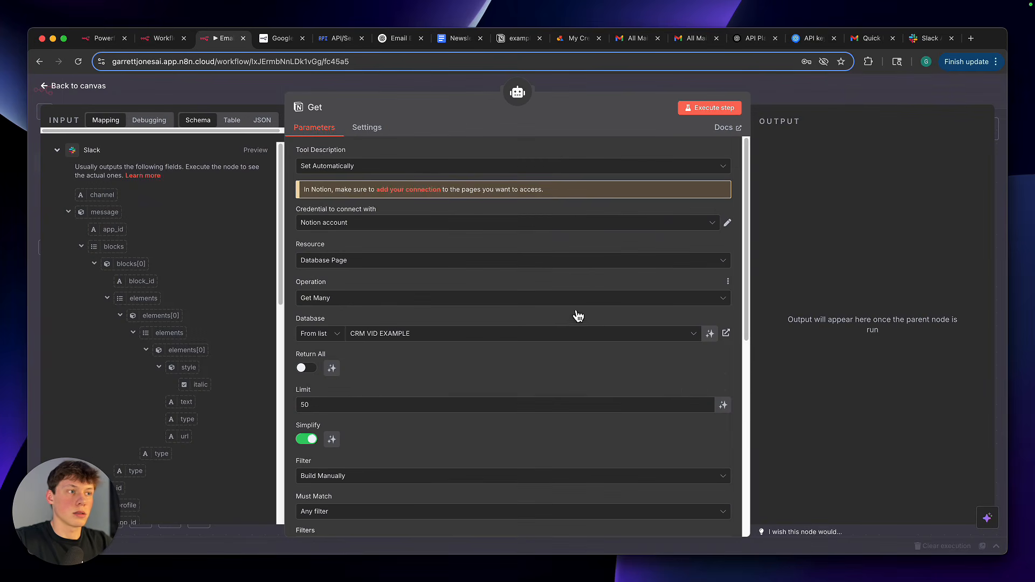
scroll(540, 351, down, 3)
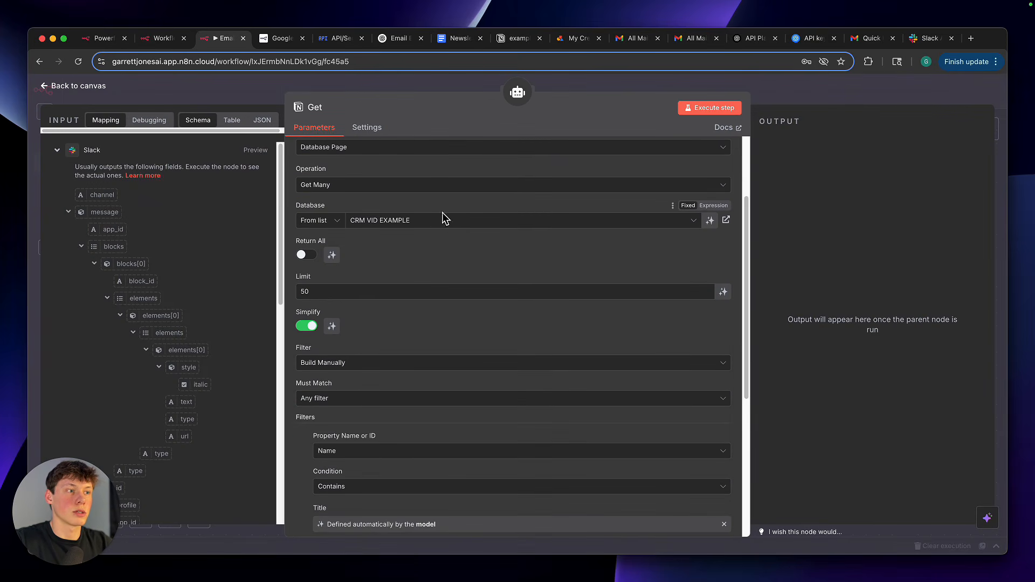
scroll(482, 331, down, 5)
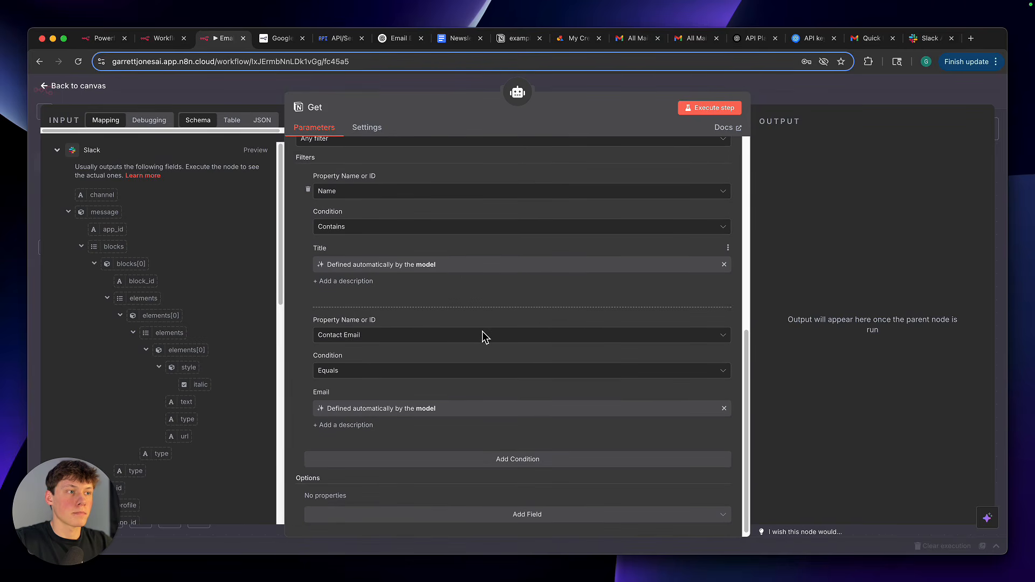
click(473, 461)
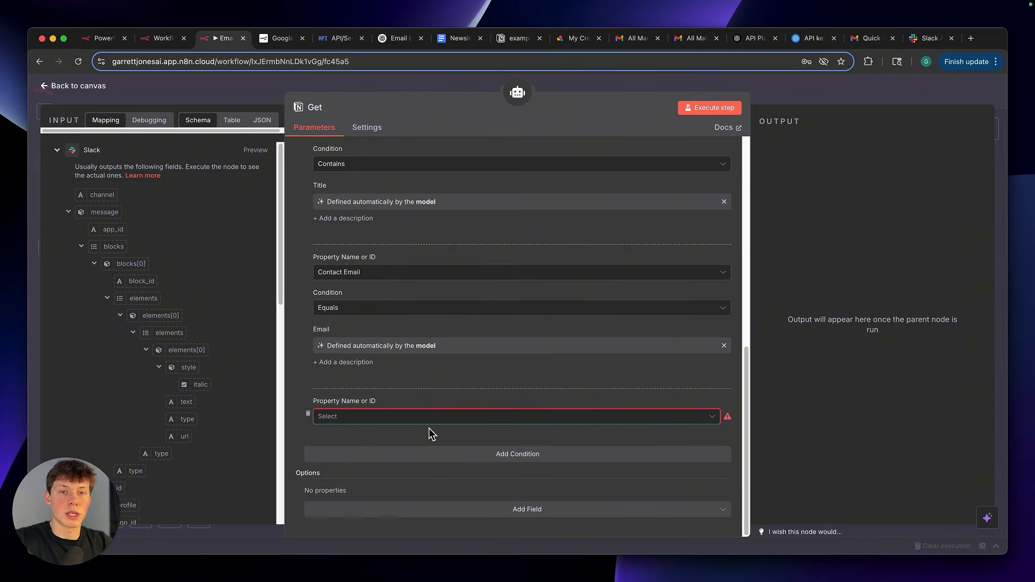
click(308, 413)
scroll(338, 324, up, 3)
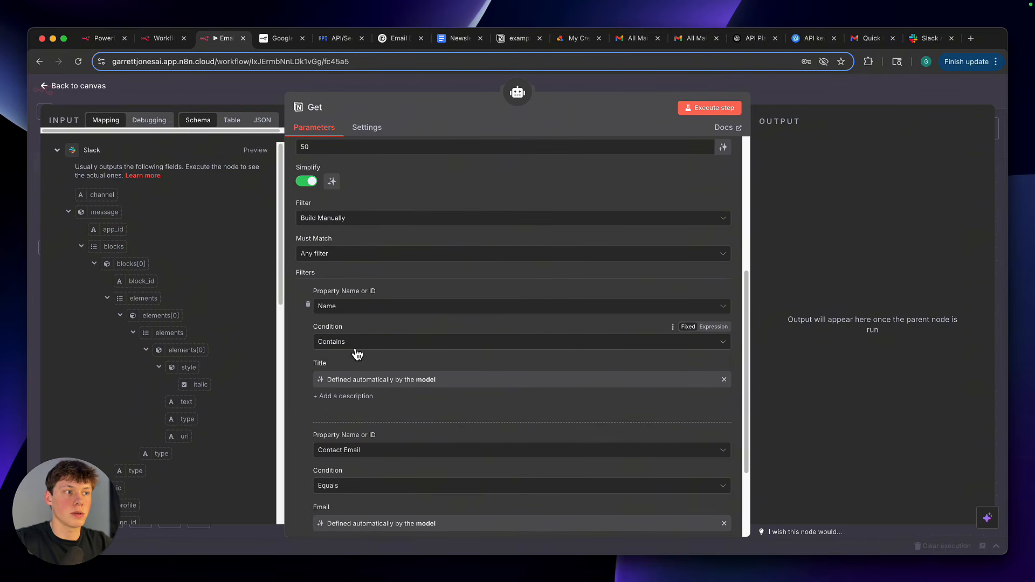
drag(336, 380, 461, 383)
click(458, 362)
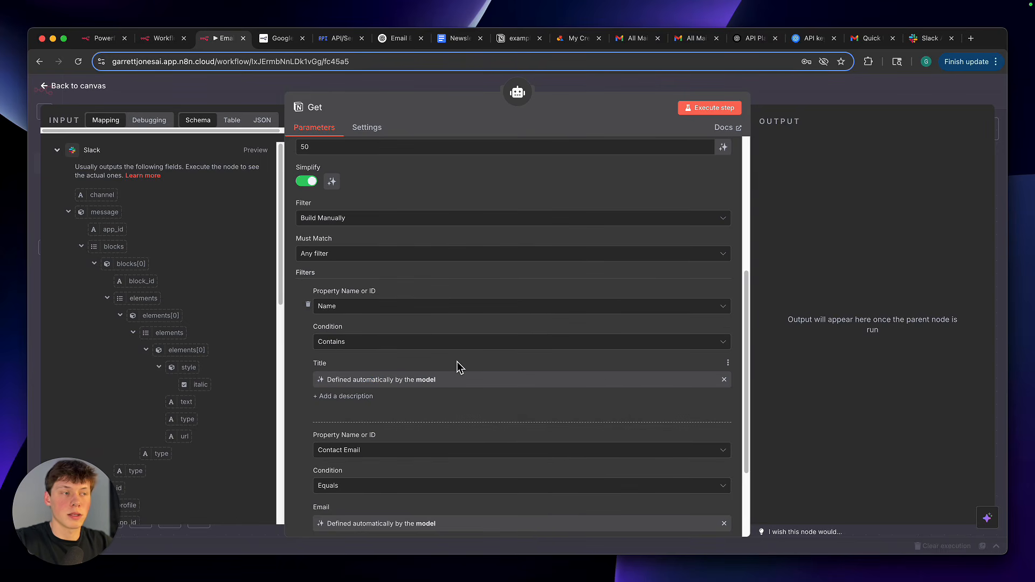
Switch to Notion, go back to the CRM VIDEO EXAMPLE page, and complete the first lead's name with the surname
click(520, 41)
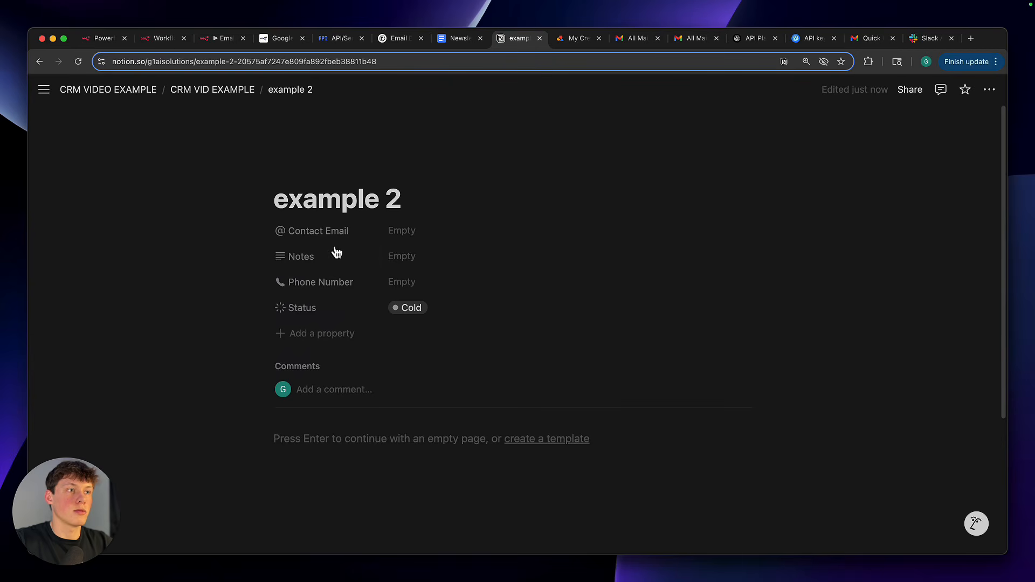
click(212, 90)
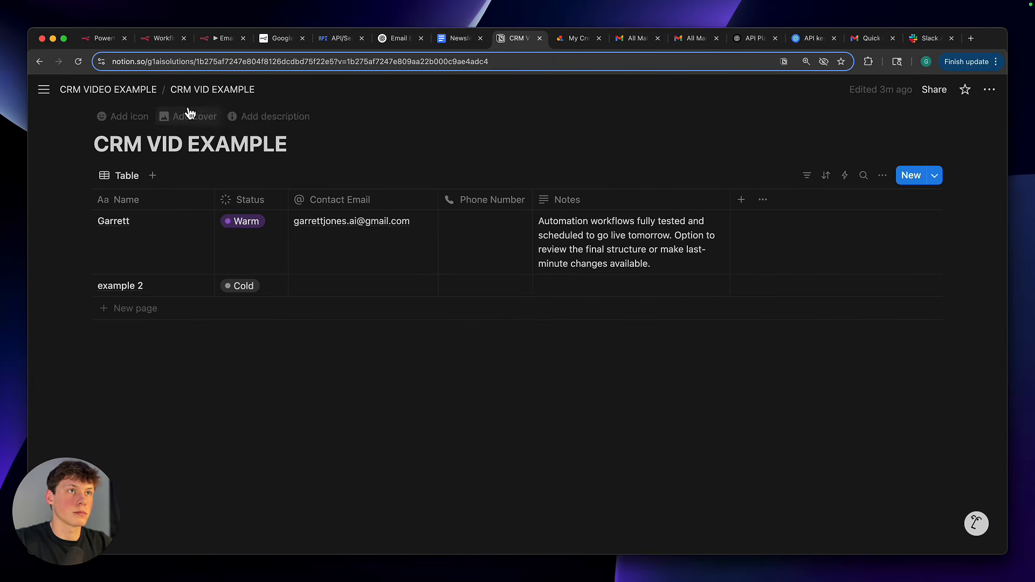
click(143, 91)
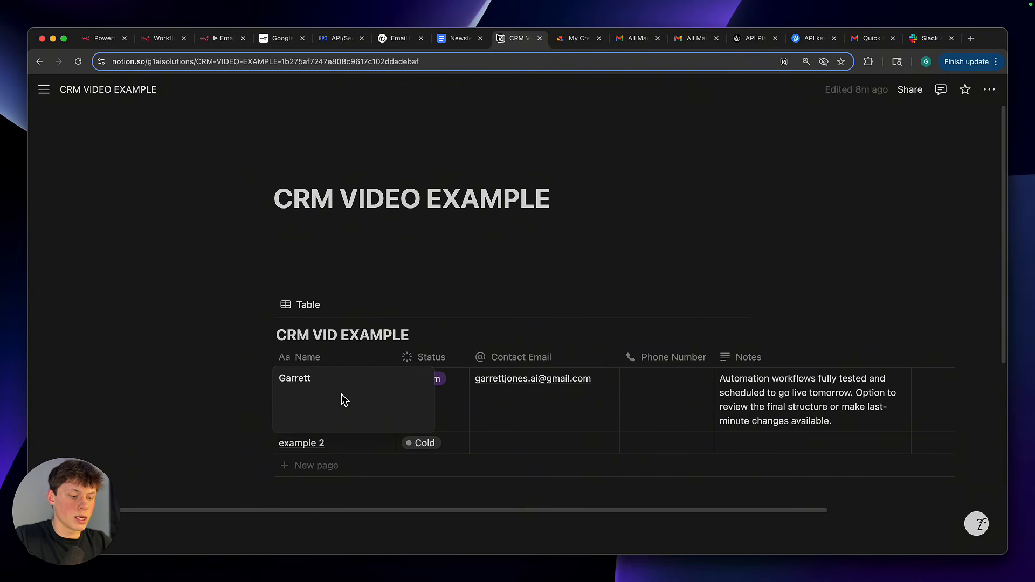
text(Jones)
key(Return)
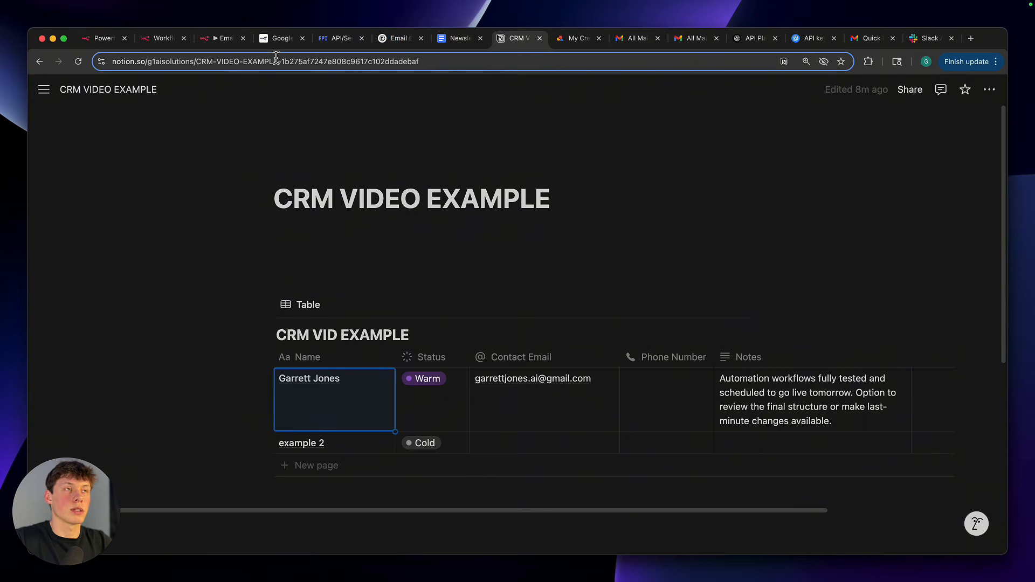
Switch back to n8n and examine the Get tool's Name and Contact Email filter conditions and their model-defined values
click(223, 39)
scroll(330, 316, down, 2)
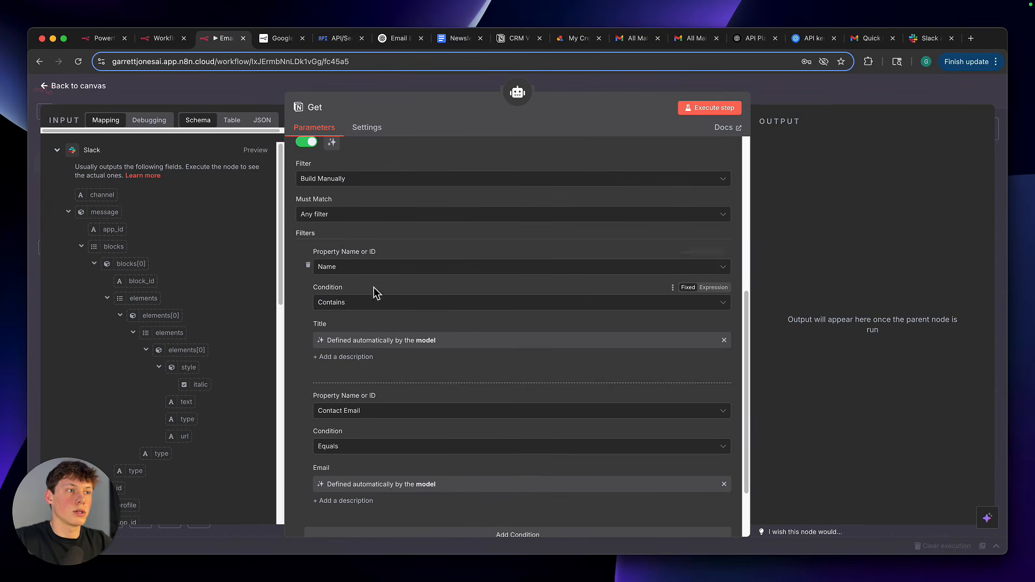
click(378, 308)
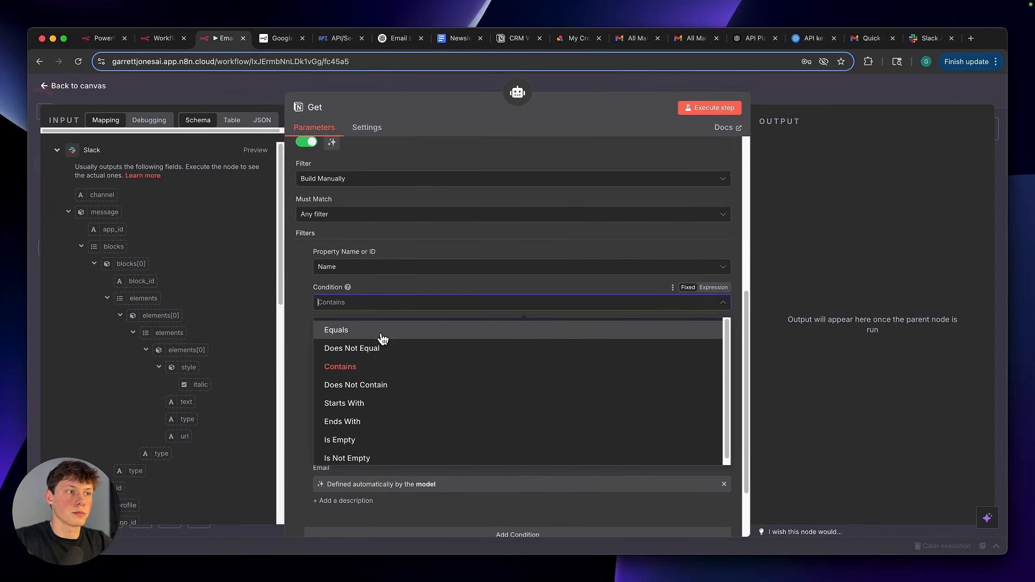
click(395, 290)
scroll(380, 344, down, 4)
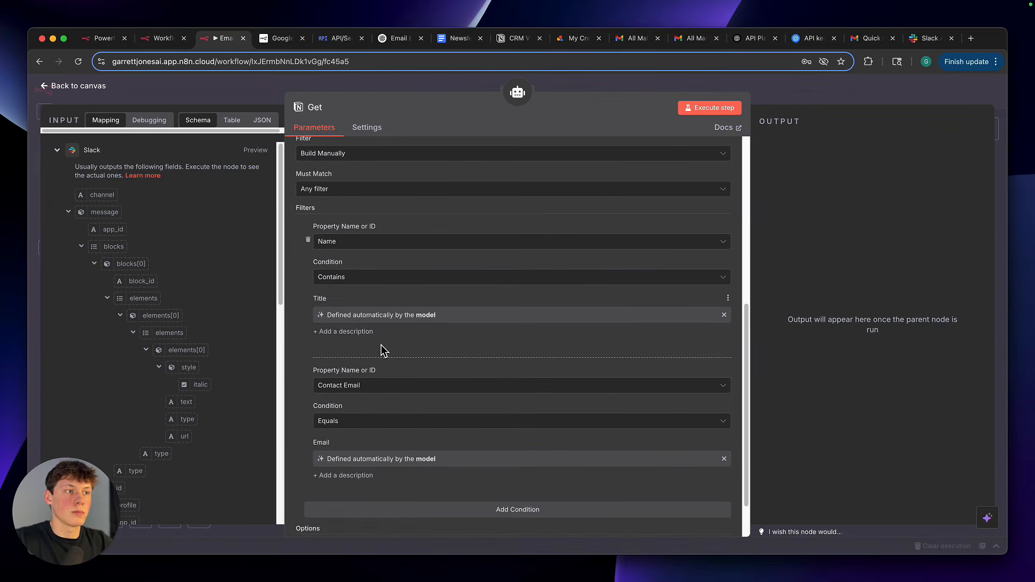
click(344, 371)
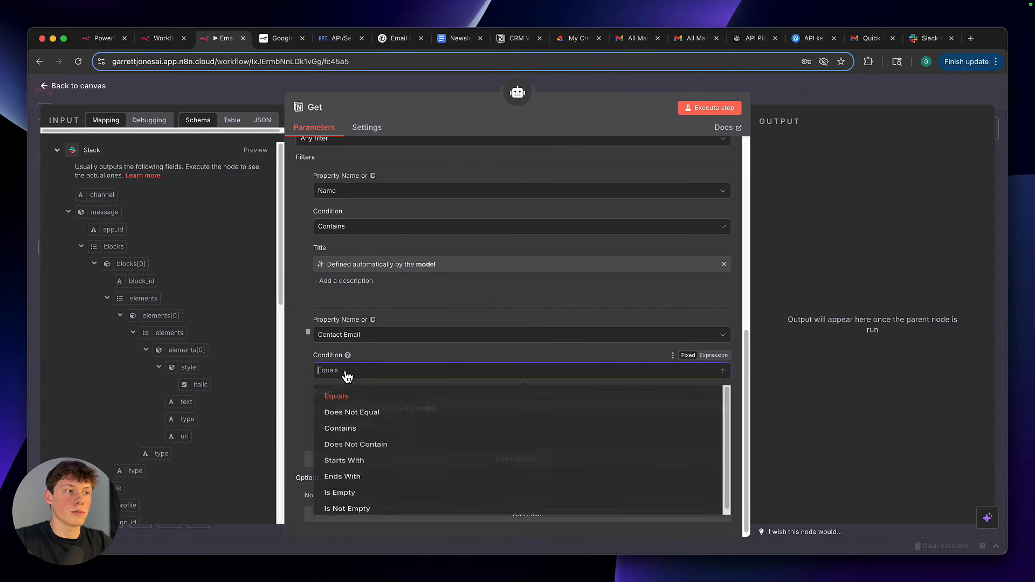
click(373, 353)
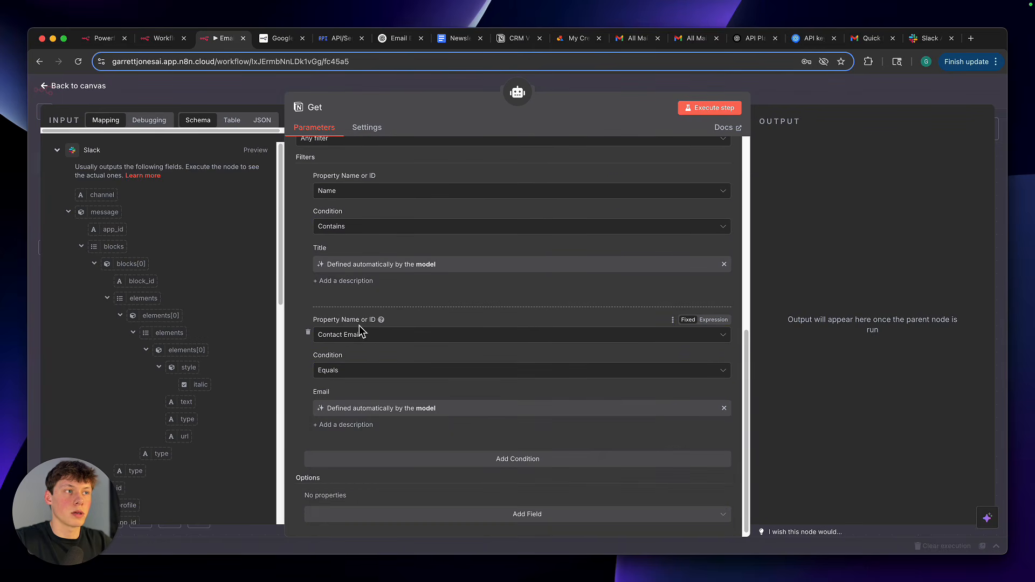
scroll(358, 331, up, 5)
scroll(377, 435, down, 4)
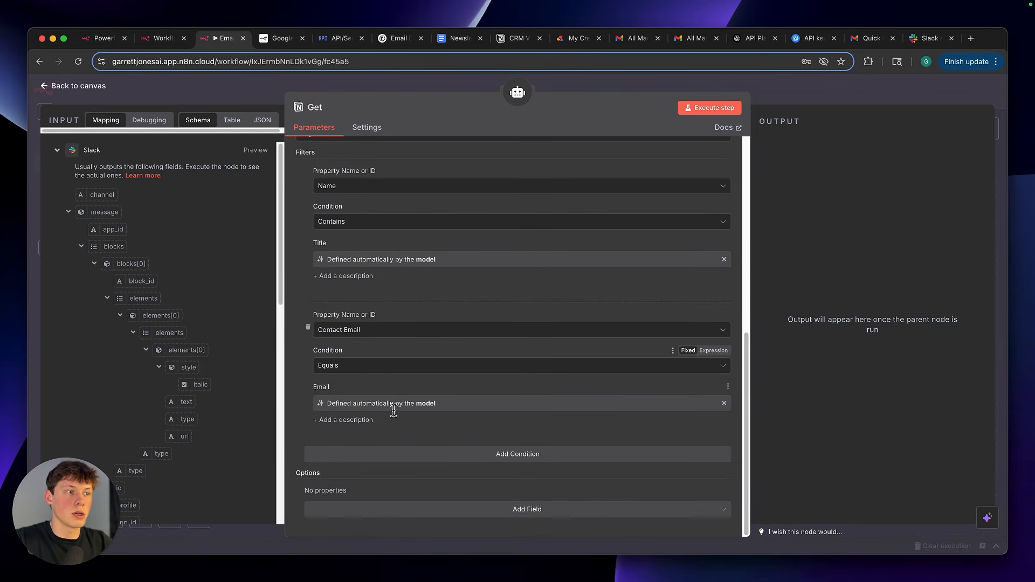
drag(337, 404, 431, 404)
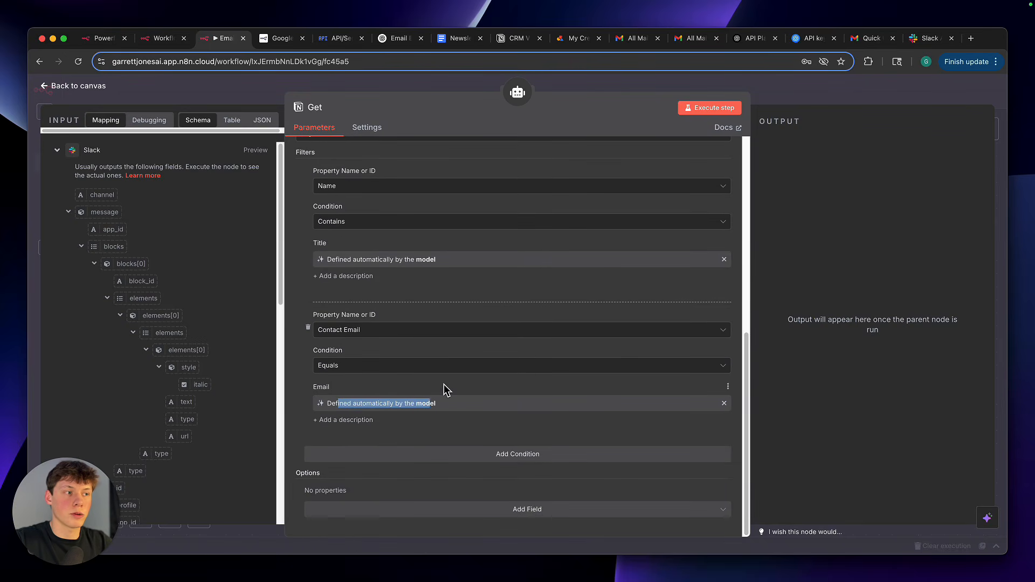
click(445, 385)
scroll(426, 384, up, 10)
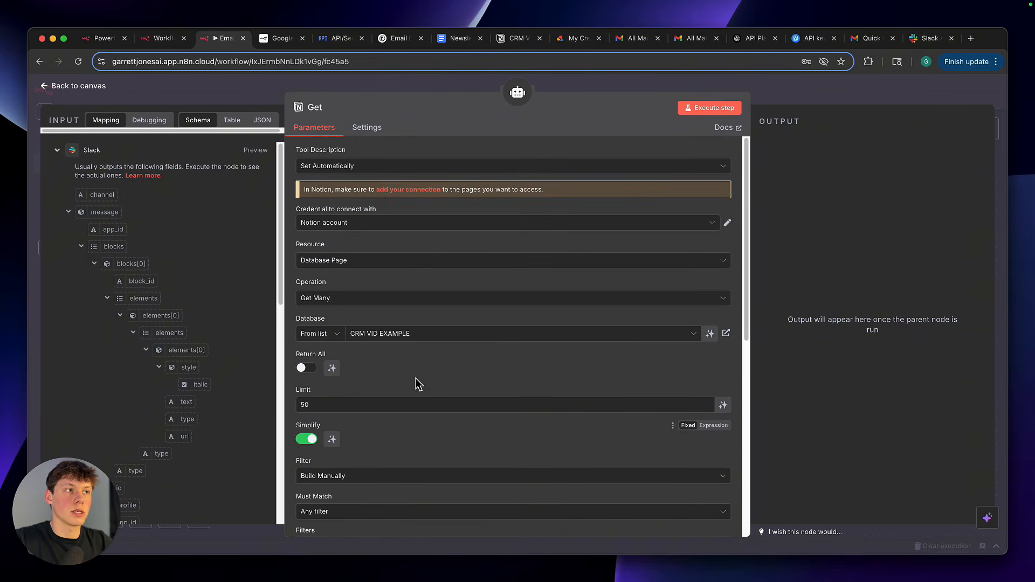
click(784, 96)
Examine how the AI Agent's user prompt passes in the Gmail Trigger's From value
scroll(483, 172, up, 2)
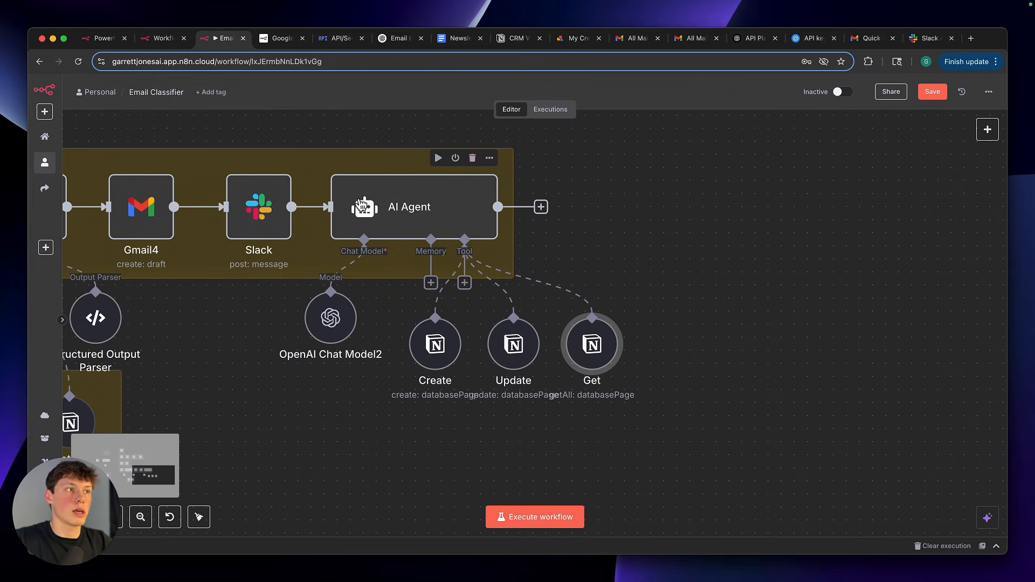
double_click(414, 209)
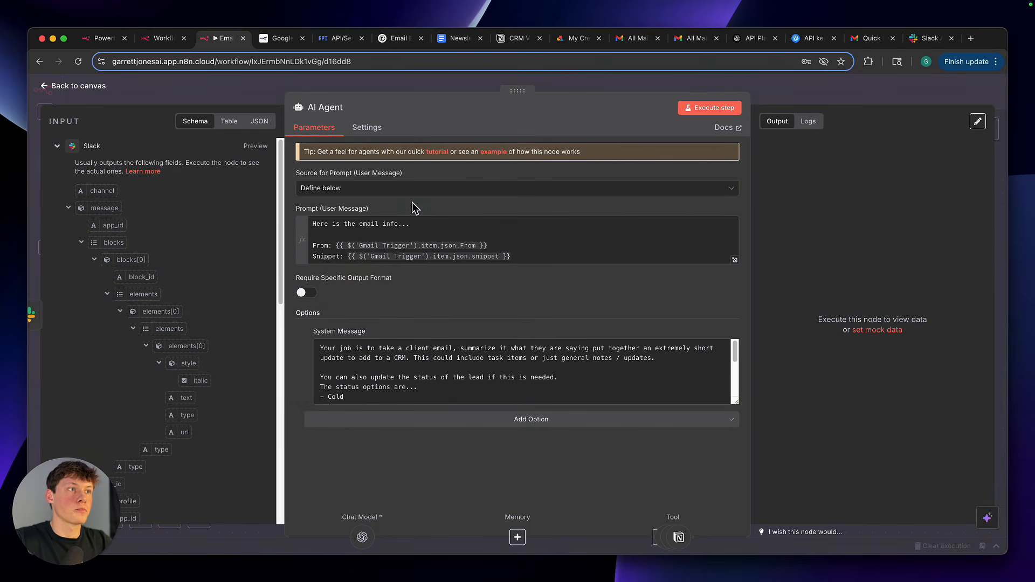
drag(336, 245, 491, 250)
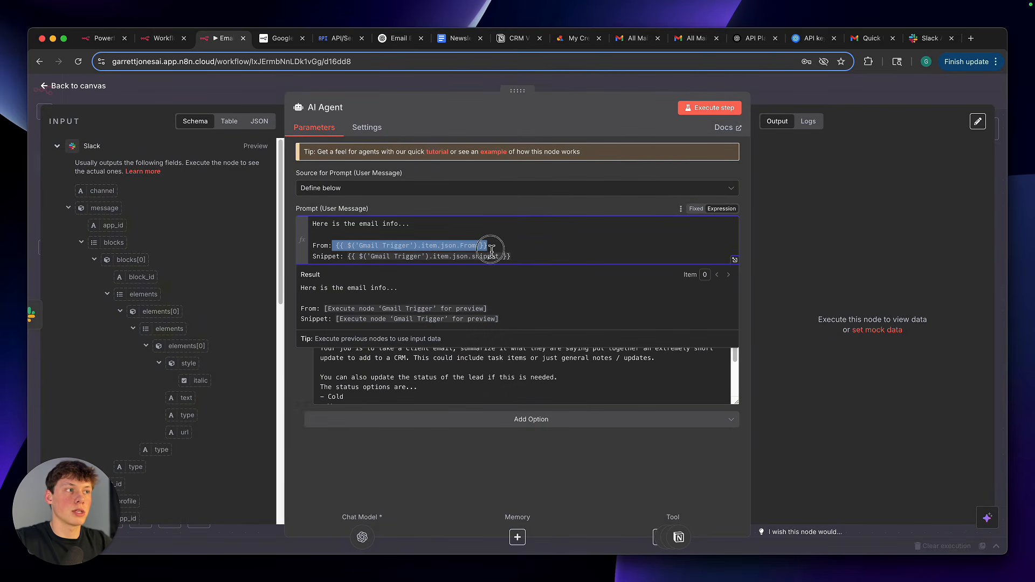
click(492, 250)
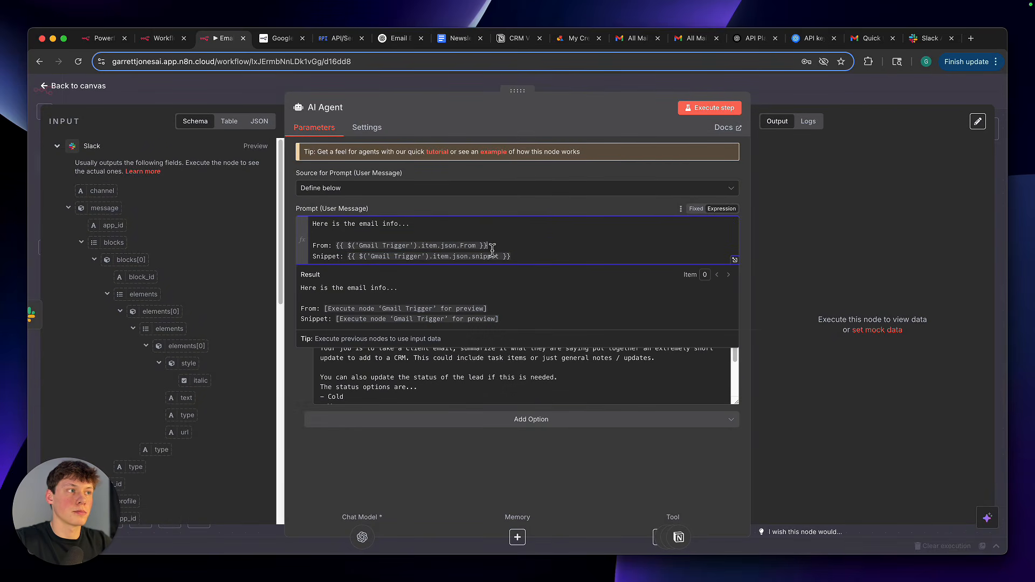
click(490, 202)
click(776, 98)
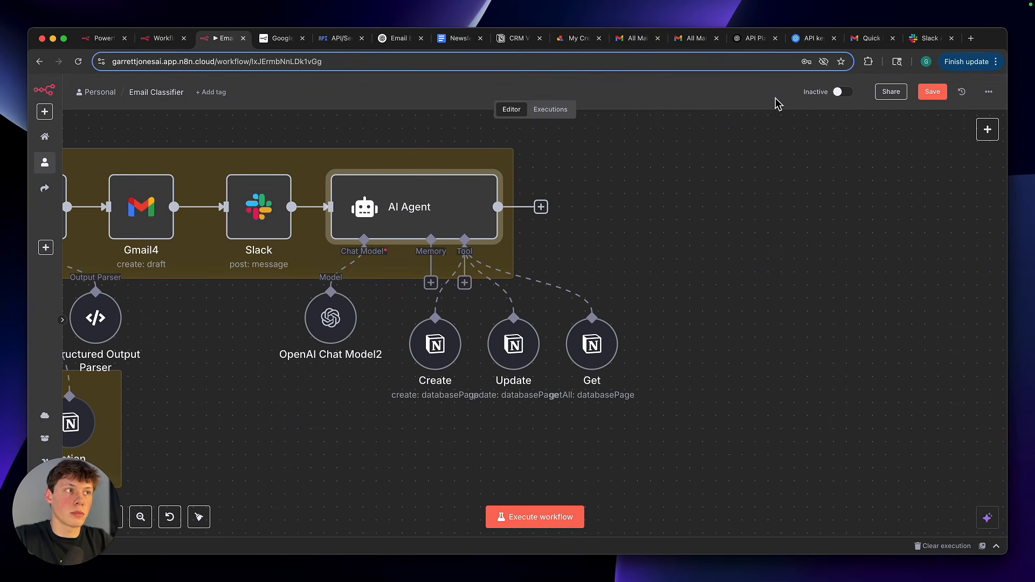
mouse_move(396, 209)
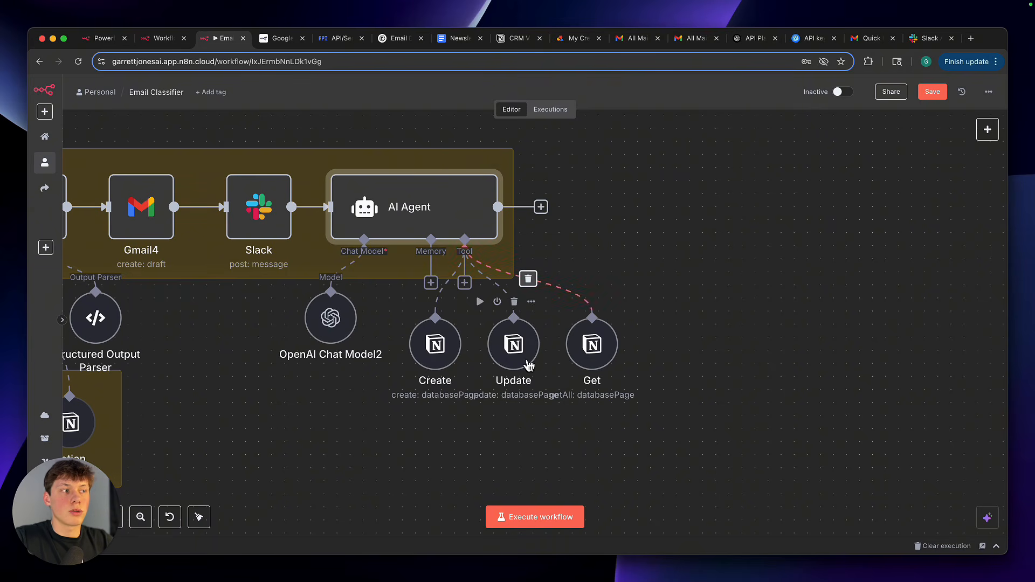
mouse_move(591, 354)
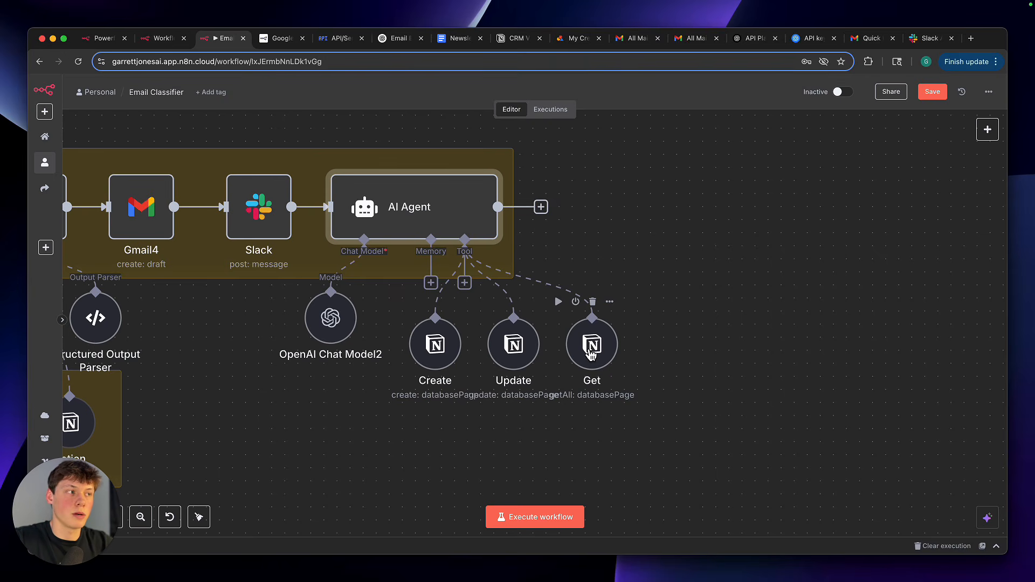
Switch to Notion to review the CRM VID EXAMPLE table, and return to the Email Classifier workflow in n8n
click(518, 39)
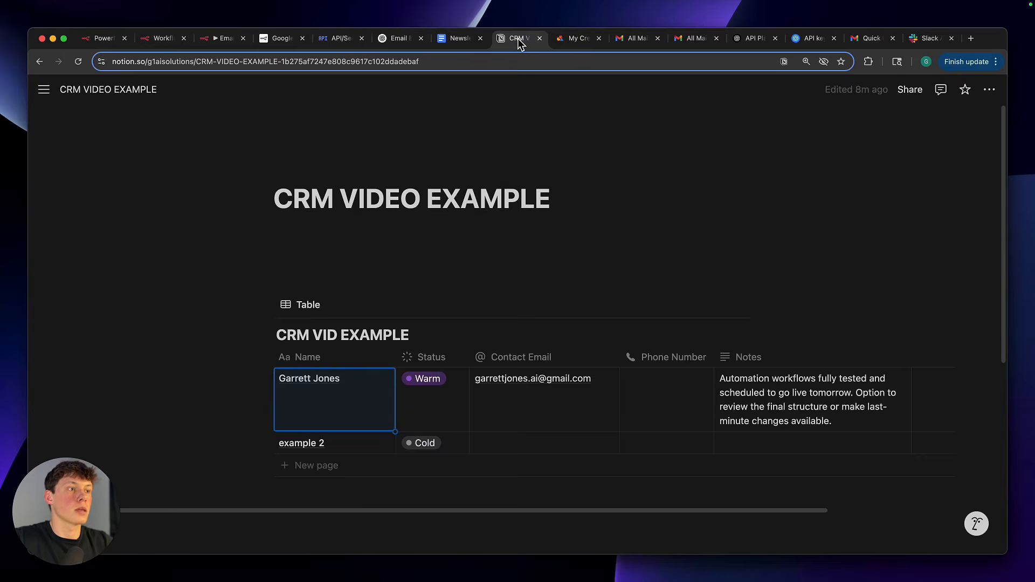
scroll(545, 410, down, 2)
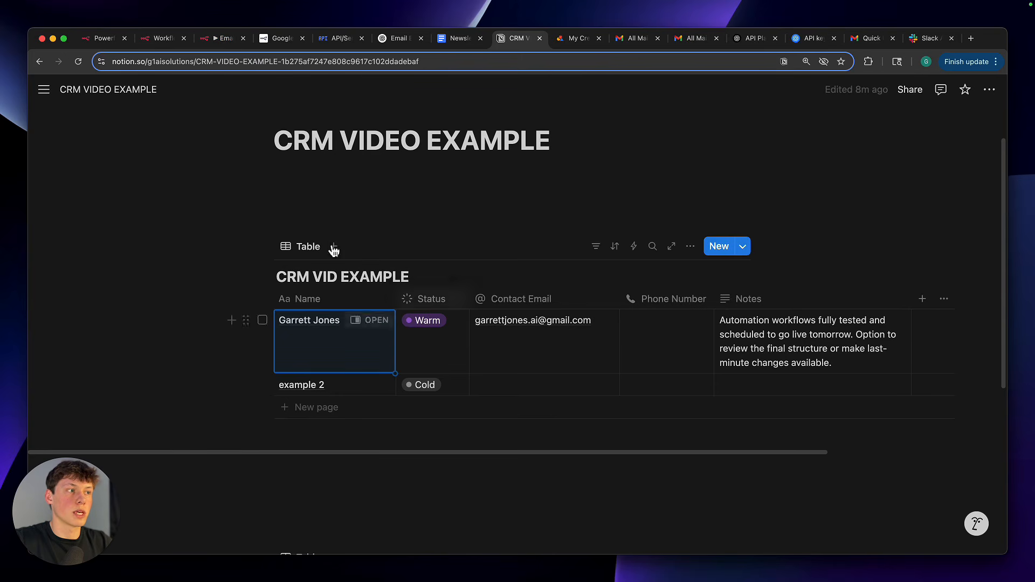
click(228, 39)
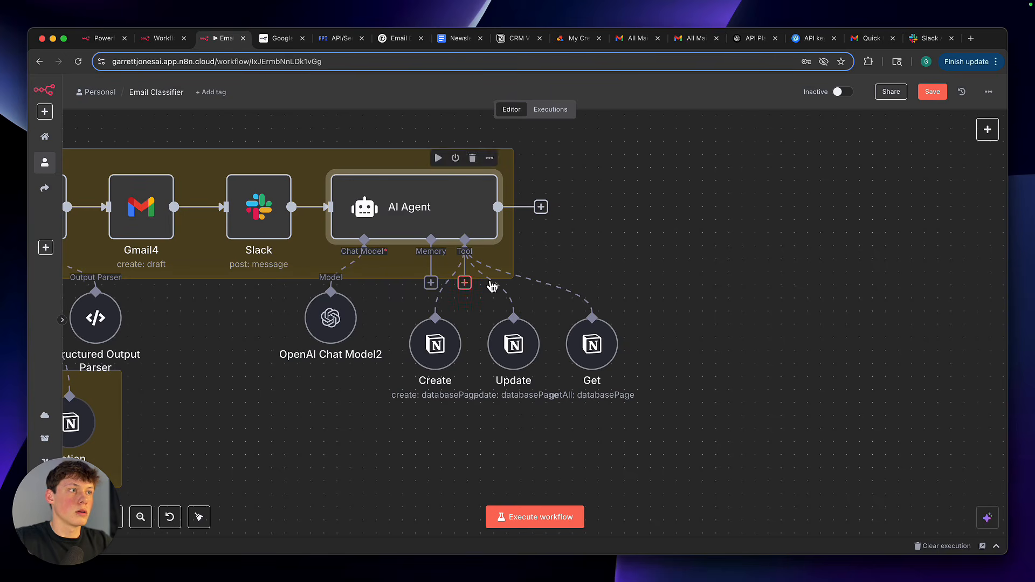
Save the Email Classifier workflow
scroll(605, 268, down, 5)
scroll(605, 268, left, 1)
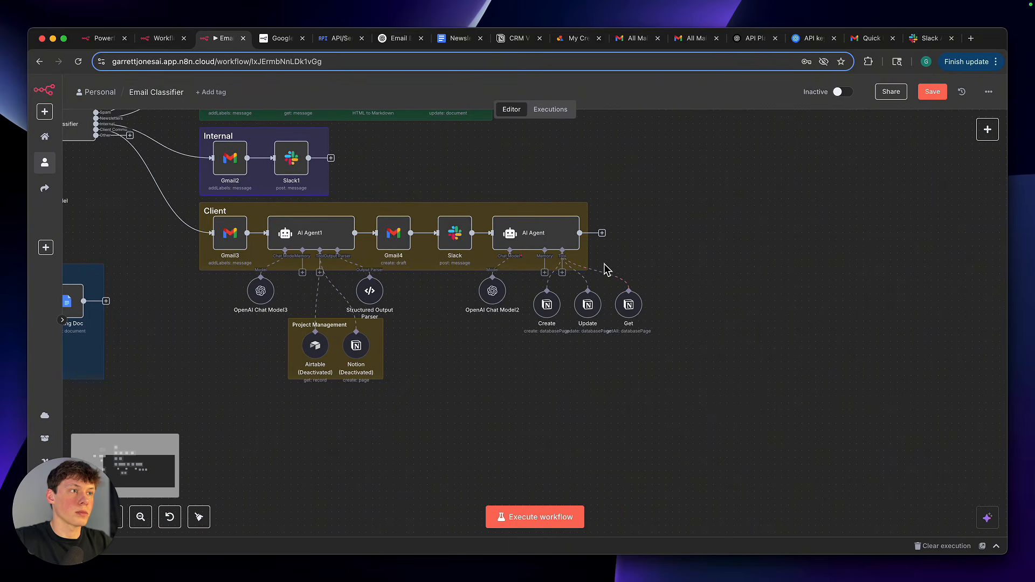
scroll(695, 308, down, 5)
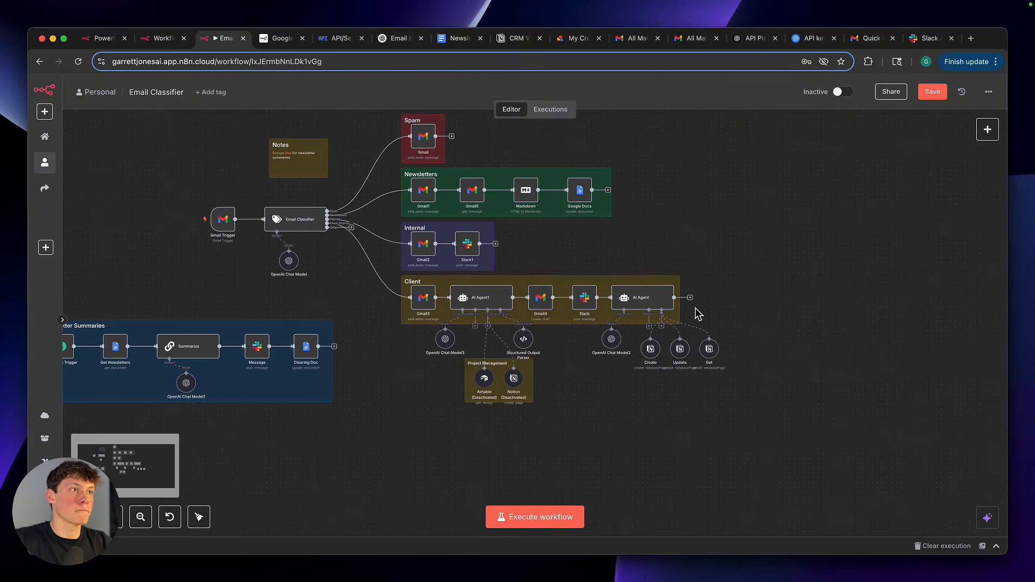
click(933, 92)
scroll(798, 218, left, 2)
scroll(798, 218, up, 3)
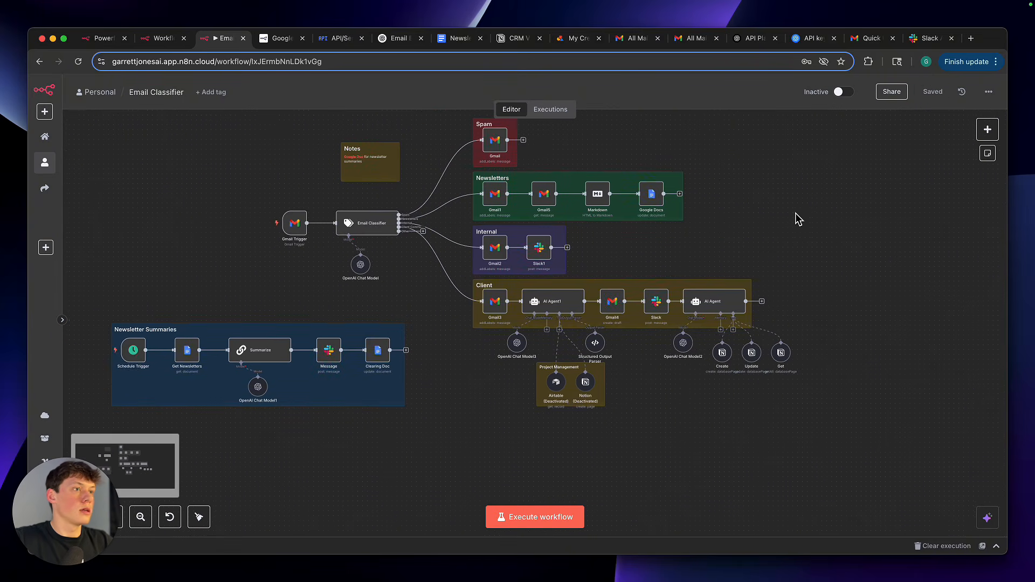
Examine the Newsletter Summaries branch and how it sits apart from the Gmail Trigger and Email Classifier flow
scroll(798, 218, up, 3)
scroll(797, 220, left, 5)
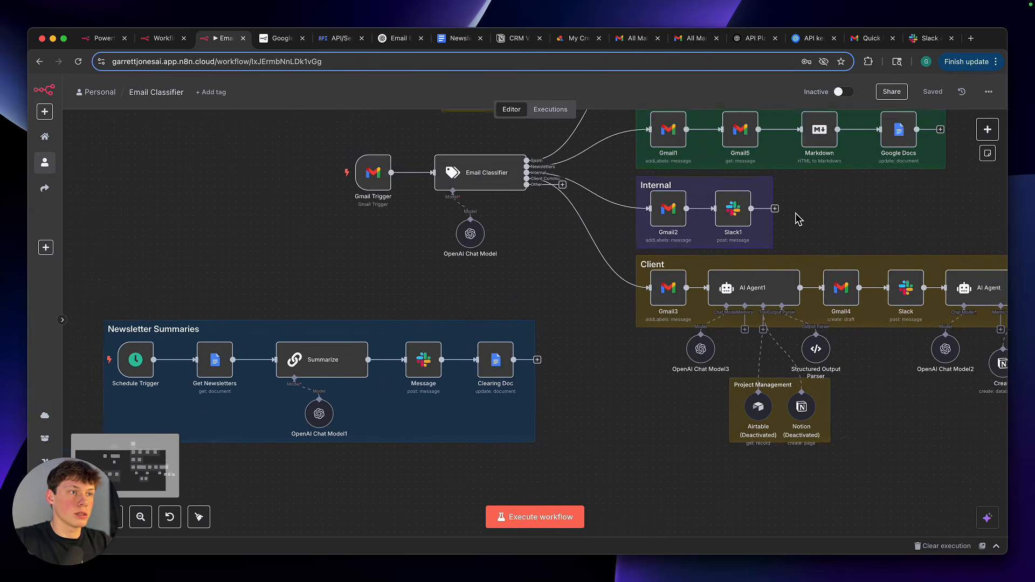
scroll(754, 291, up, 1)
scroll(753, 290, left, 3)
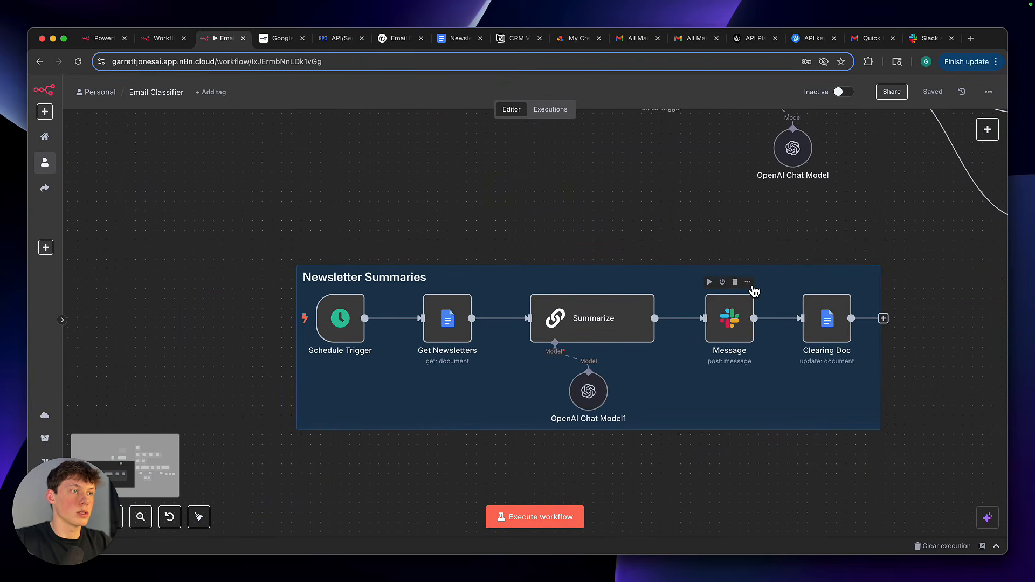
scroll(751, 289, up, 2)
scroll(535, 171, down, 2)
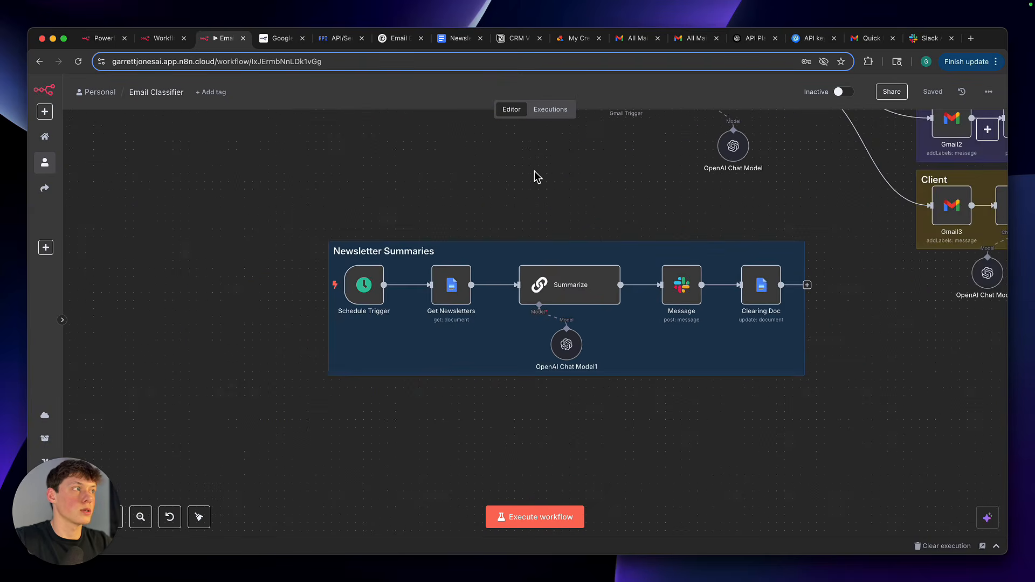
scroll(535, 170, right, 3)
scroll(534, 170, up, 2)
scroll(536, 197, down, 1)
scroll(536, 197, down, 2)
scroll(535, 198, up, 3)
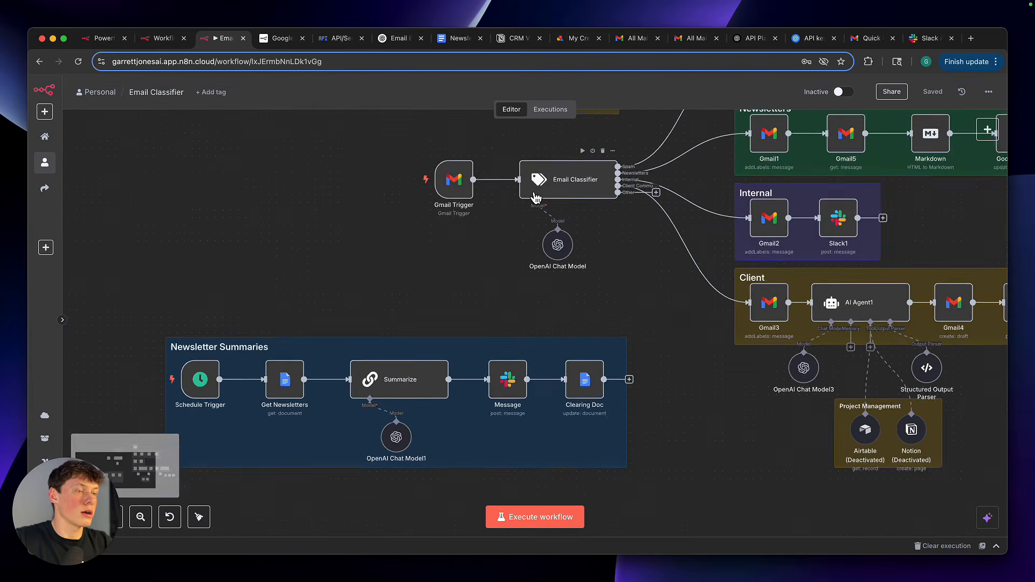
scroll(469, 259, left, 2)
scroll(431, 291, down, 1)
scroll(401, 319, down, 1)
scroll(402, 321, left, 1)
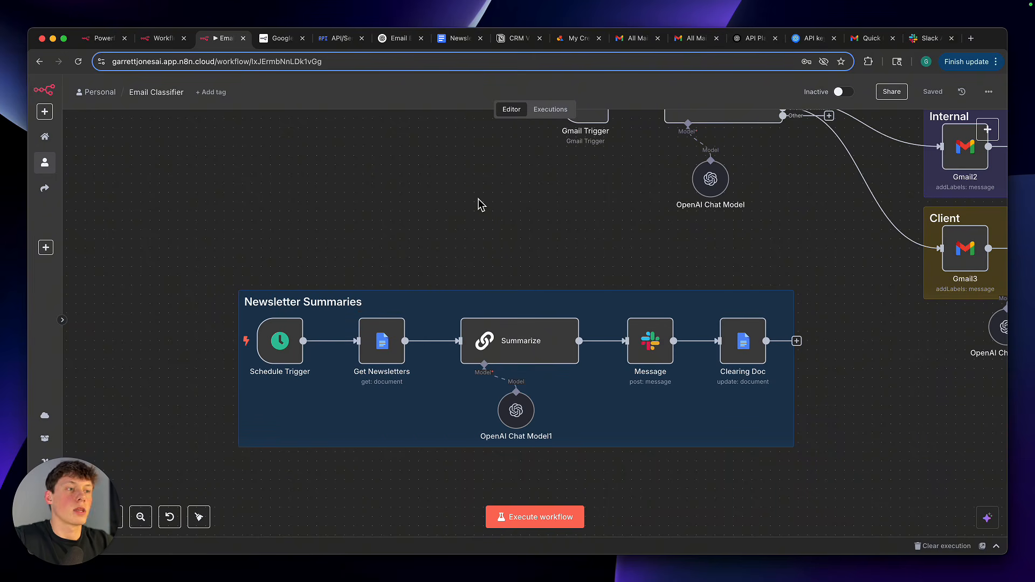
Open the Schedule Trigger in Newsletter Summaries, review its day interval, set Trigger at Minute to 10 and return to the canvas
scroll(275, 341, up, 2)
double_click(272, 343)
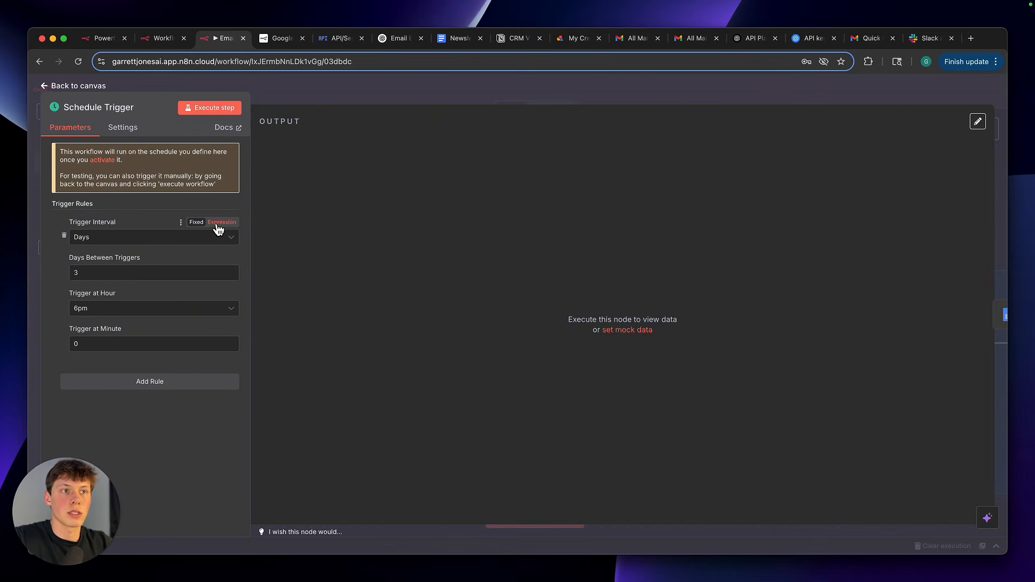
double_click(123, 277)
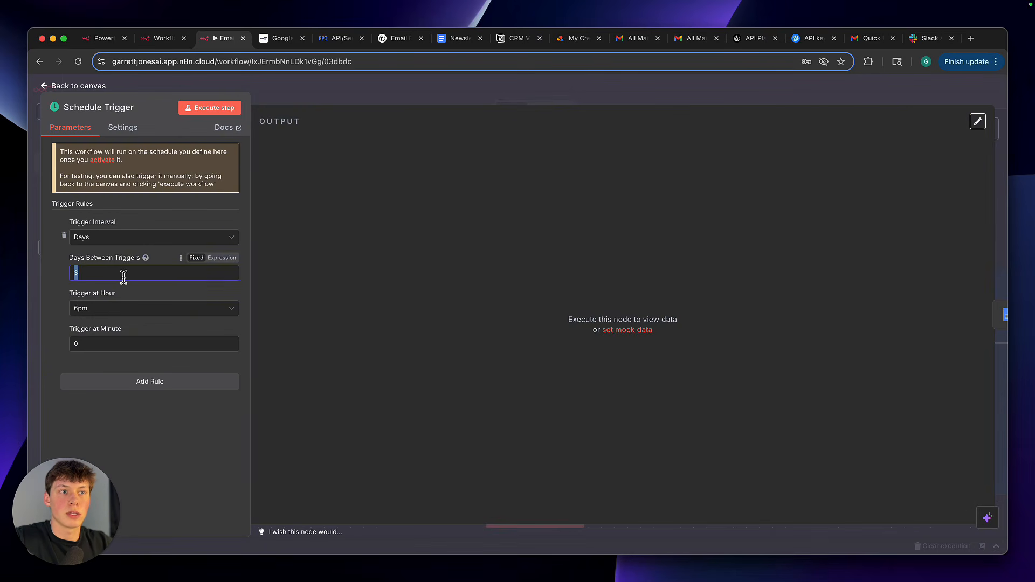
click(124, 299)
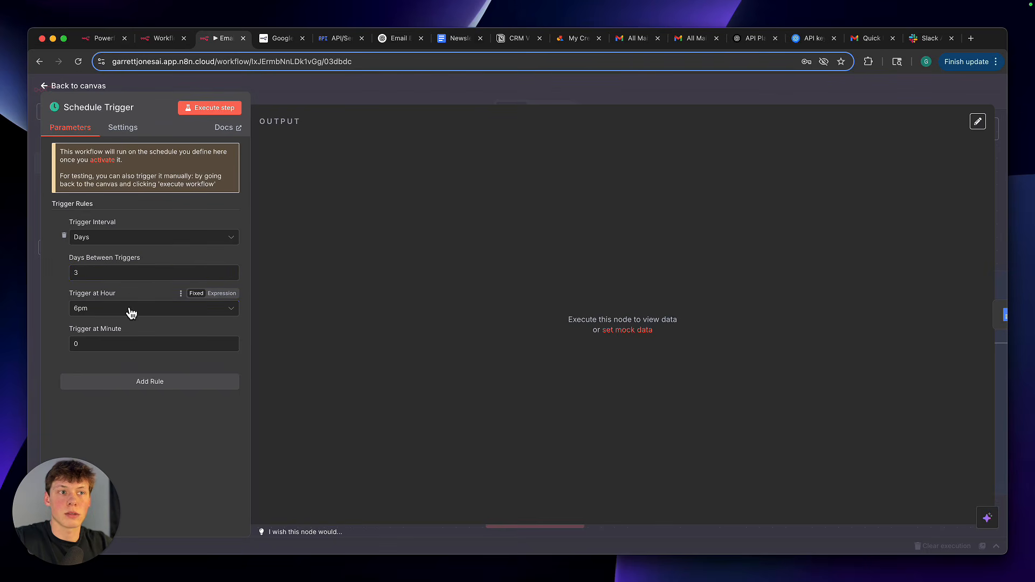
double_click(135, 348)
key(BackSpace)
click(159, 330)
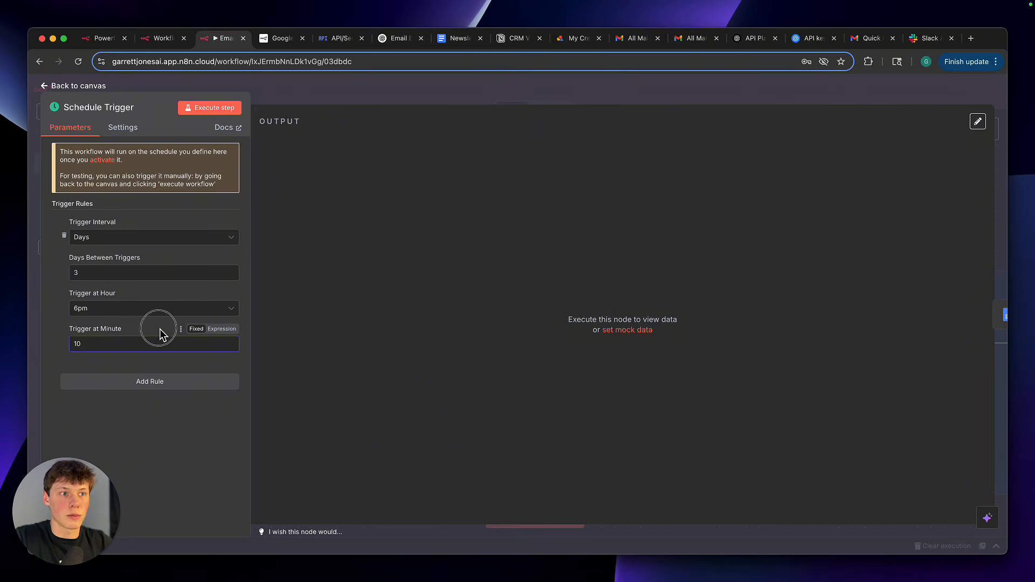
click(350, 100)
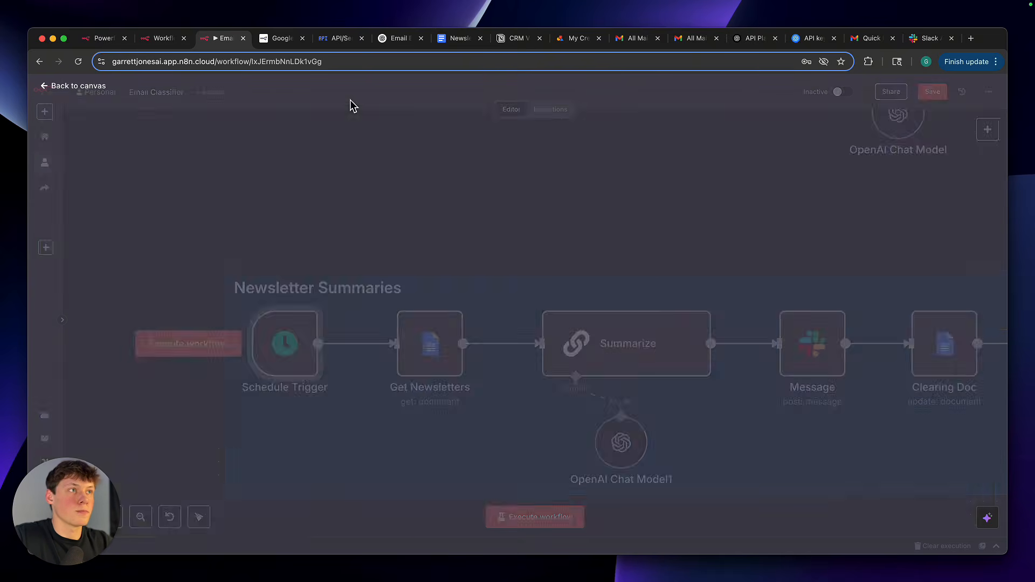
Compare the document ID in the Get Newsletters node with the one in the Newsletters branch's Google Docs update node
scroll(355, 359, right, 3)
double_click(296, 322)
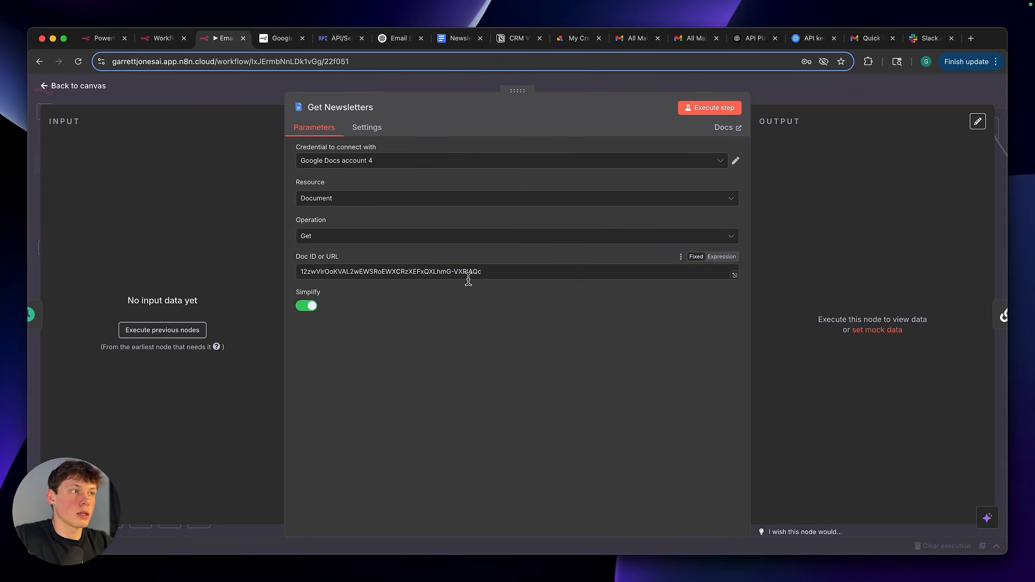
click(774, 102)
scroll(408, 291, down, 3)
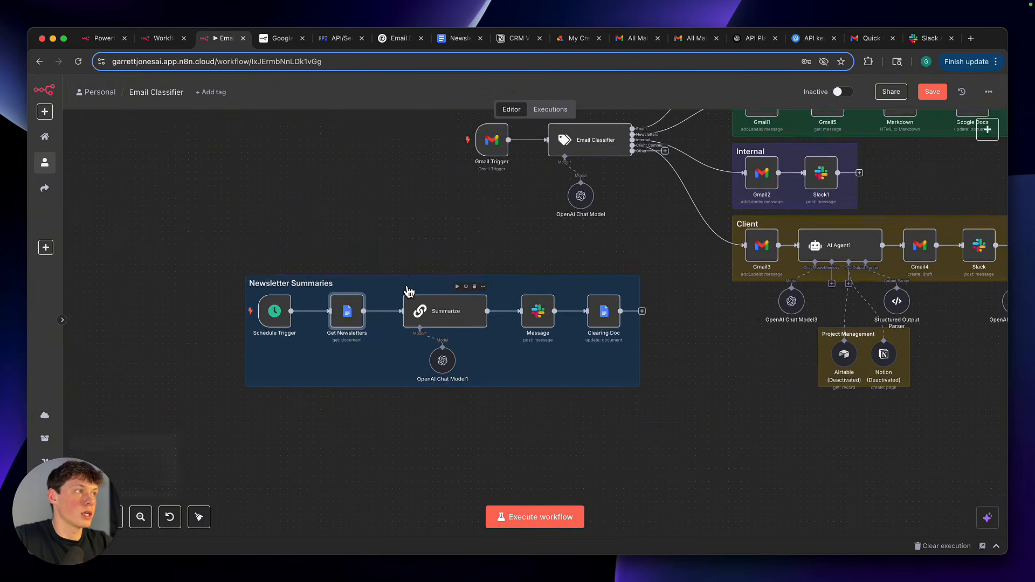
scroll(408, 291, right, 3)
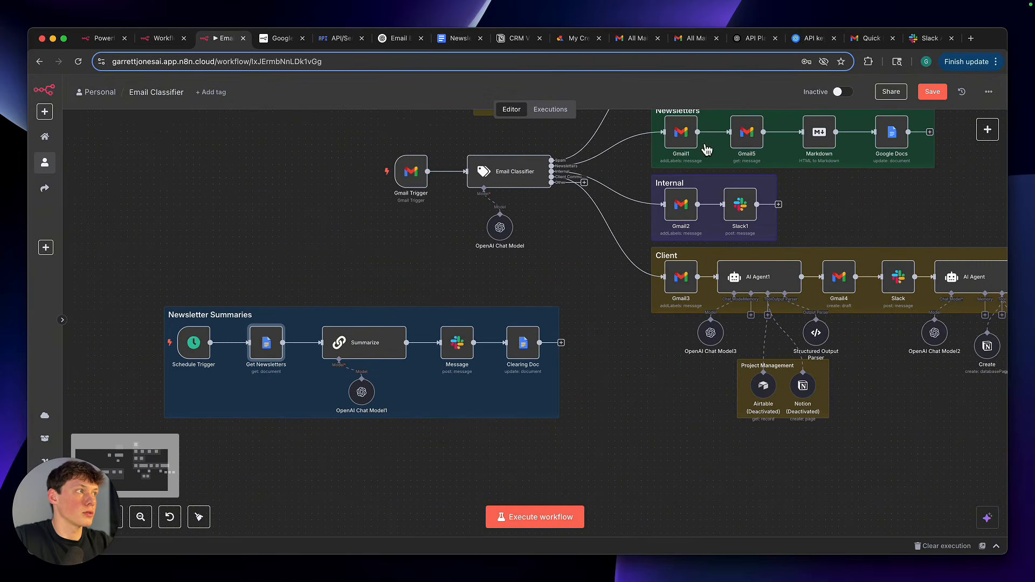
double_click(886, 141)
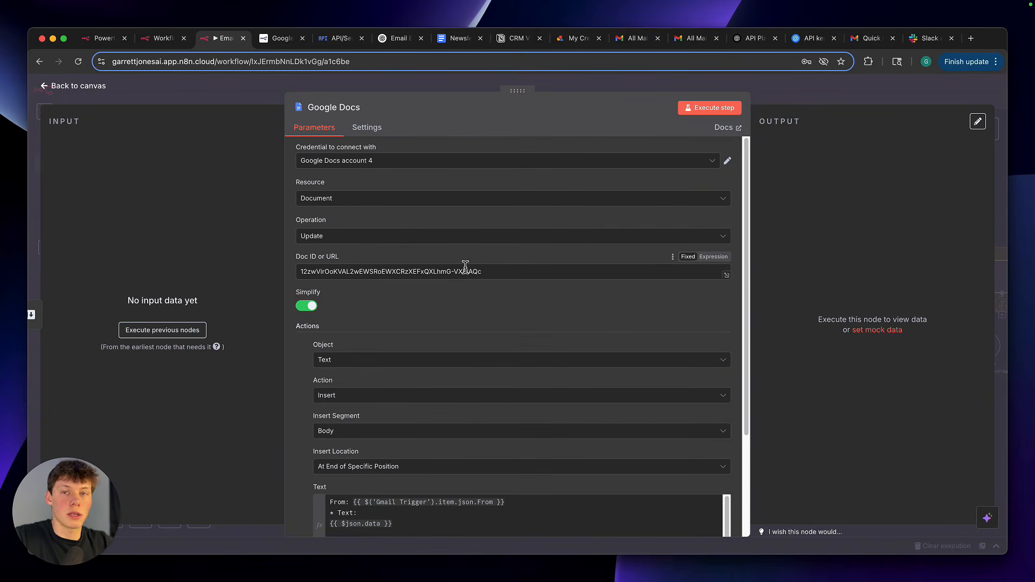
click(837, 86)
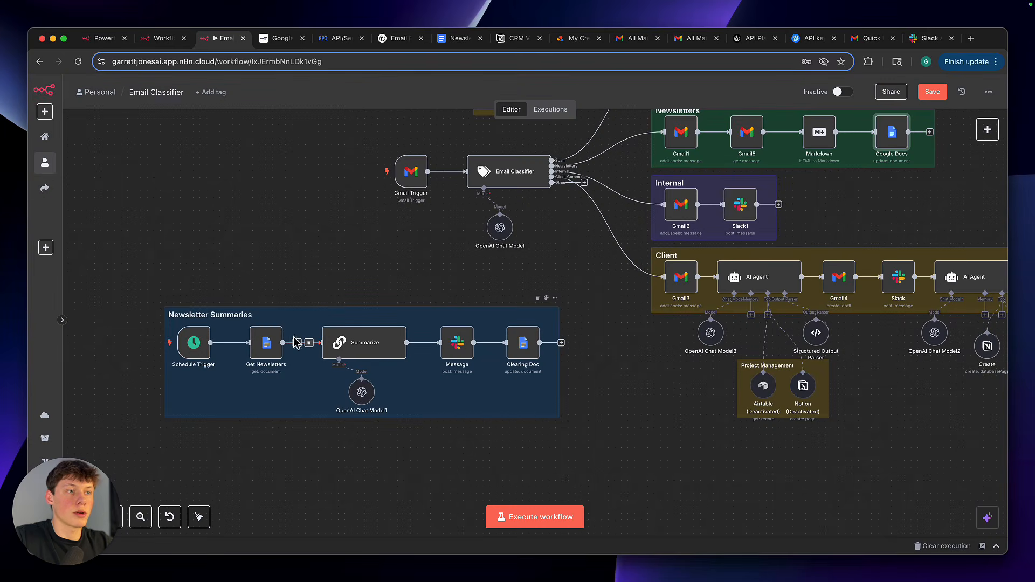
double_click(267, 345)
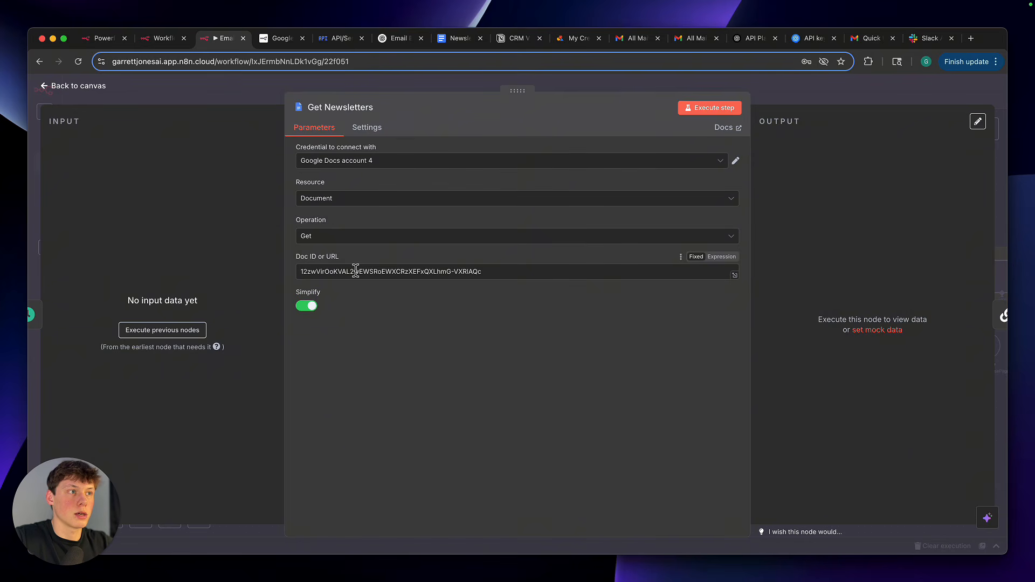
click(791, 105)
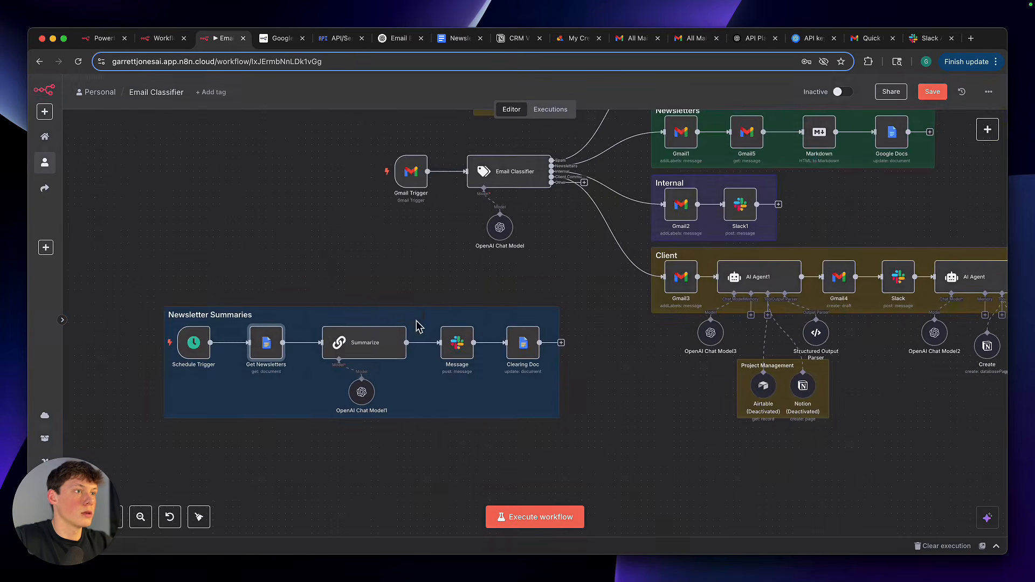
Open the Summarize node's system message in the enlarged editor and examine its example of names, topics and bulleted summaries
scroll(375, 345, up, 5)
drag(246, 241, 463, 506)
double_click(404, 359)
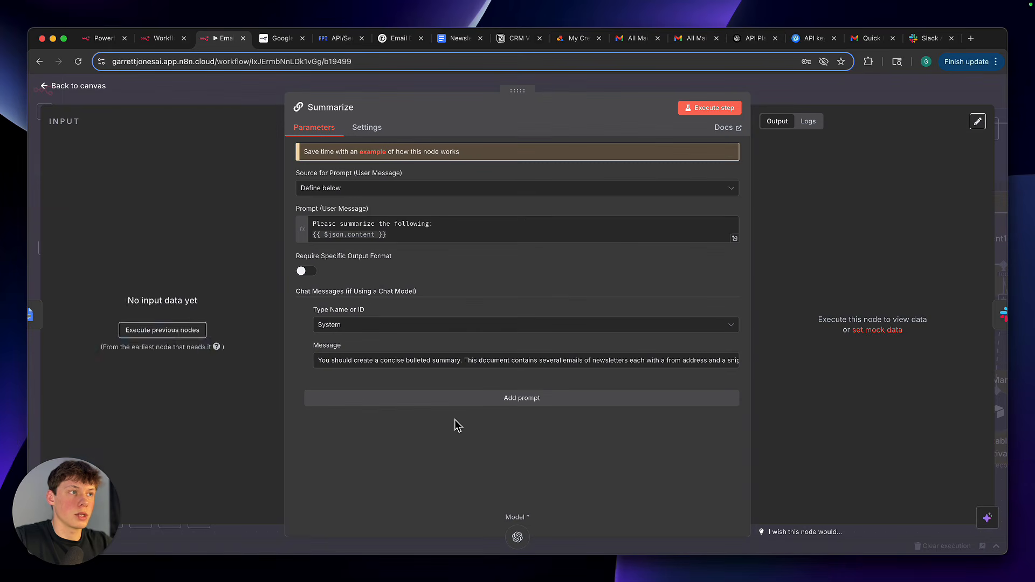
click(735, 364)
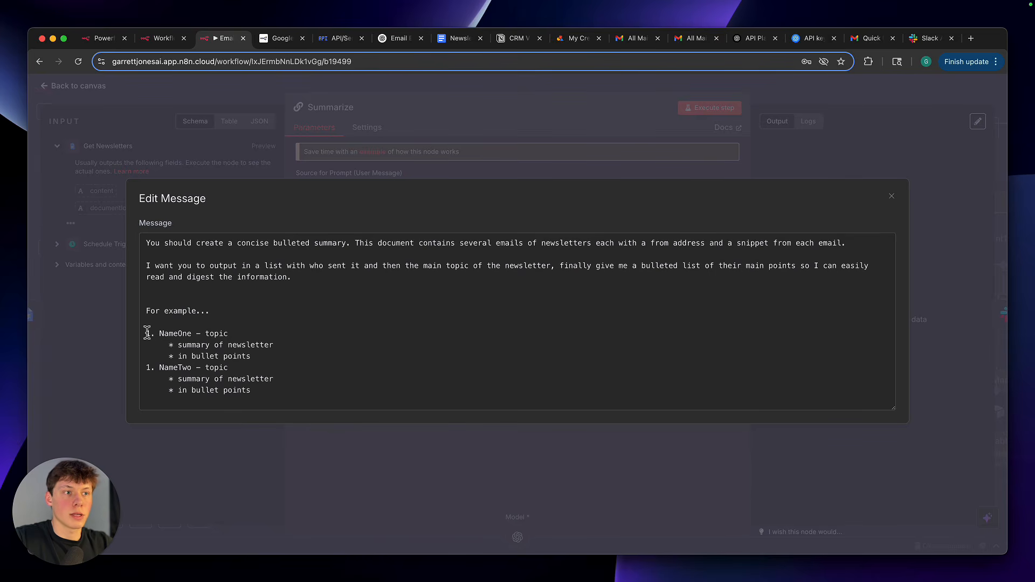
drag(147, 332, 231, 335)
click(227, 334)
double_click(184, 335)
double_click(218, 334)
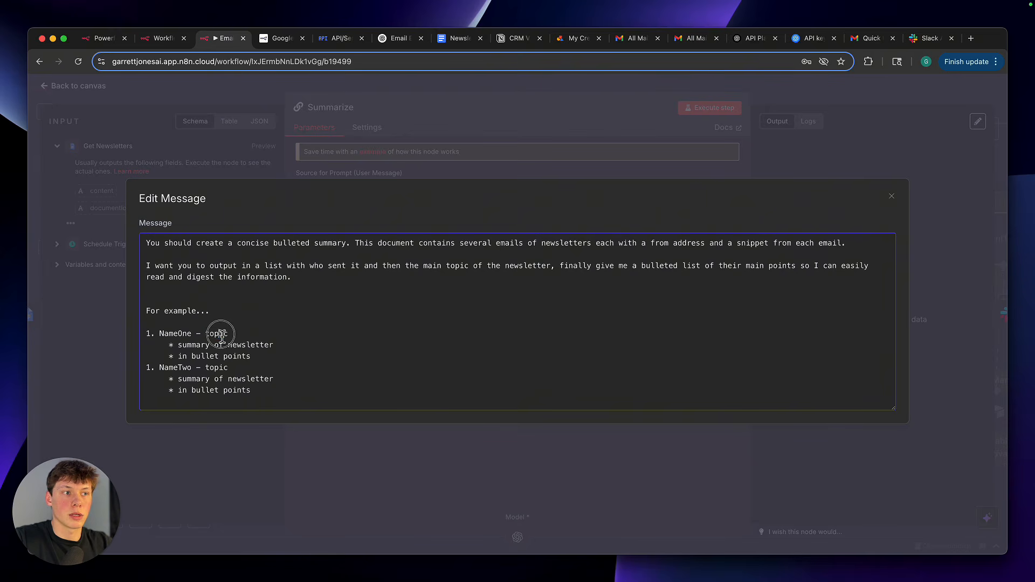
drag(263, 357, 170, 345)
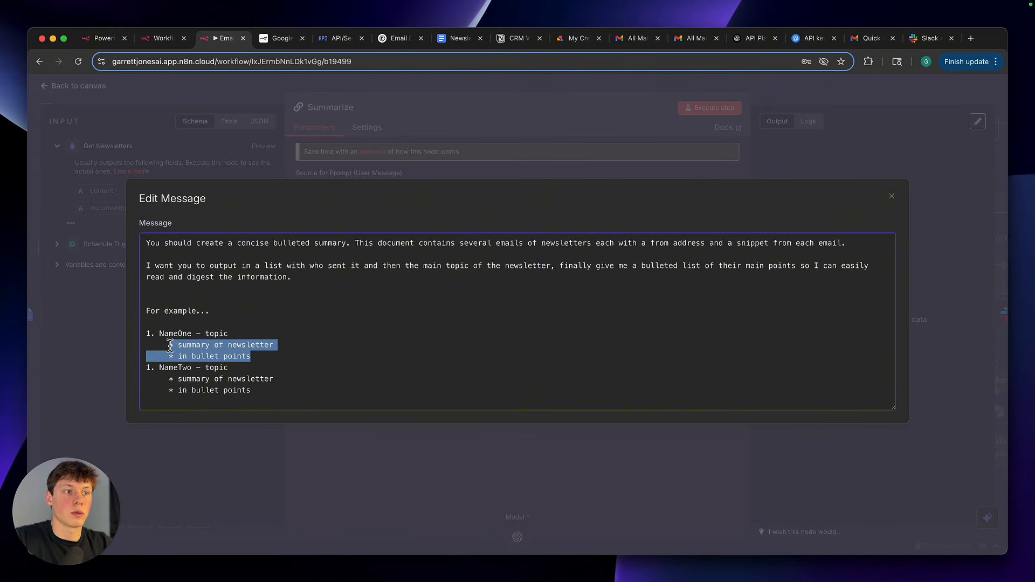
Renumber the NameTwo entry in the system message's example as 2
click(208, 358)
click(154, 368)
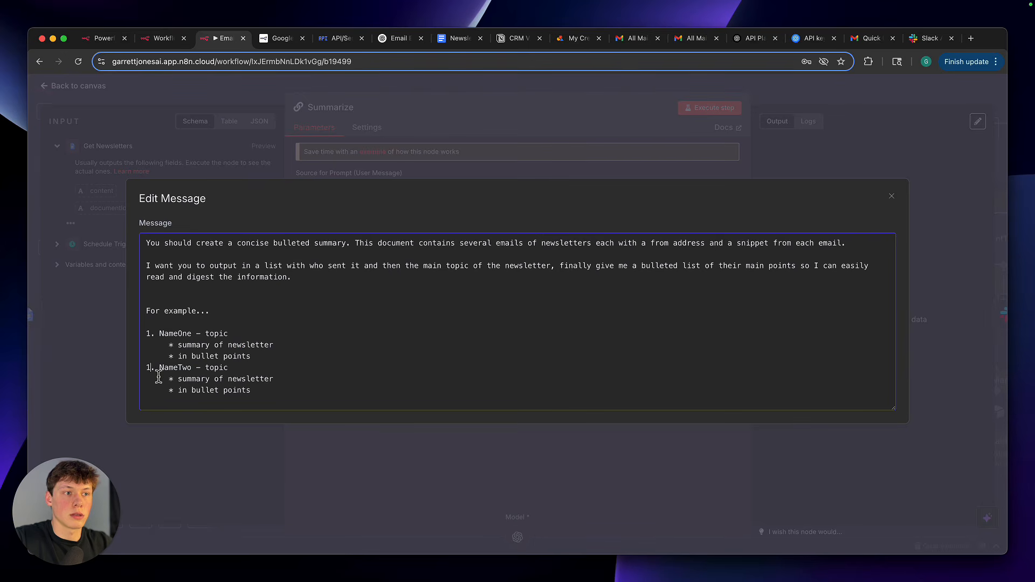
drag(145, 369, 238, 372)
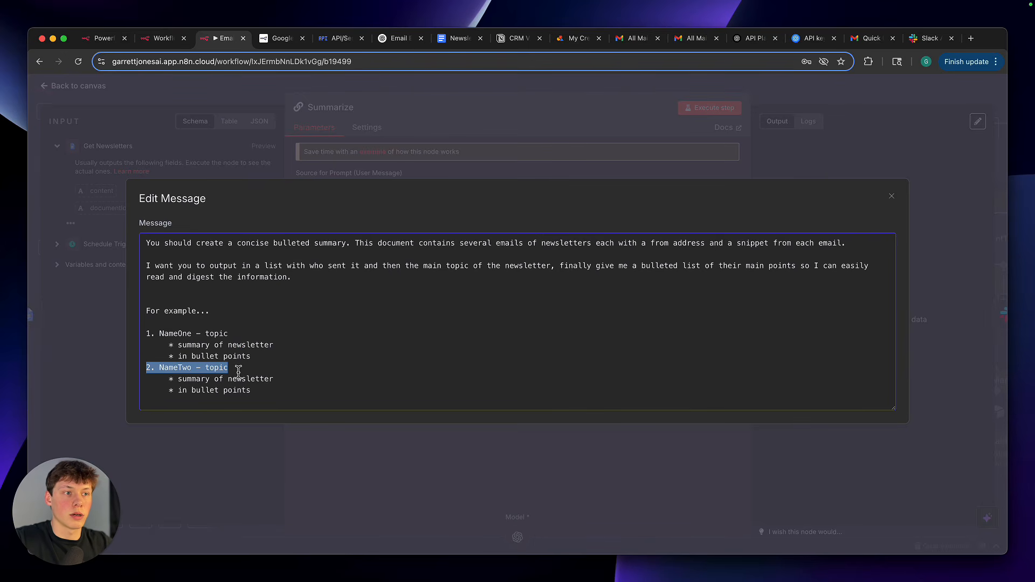
Review the system message's instructions, close its editor, and examine the Summarize node's user prompt with the document content expression
click(230, 337)
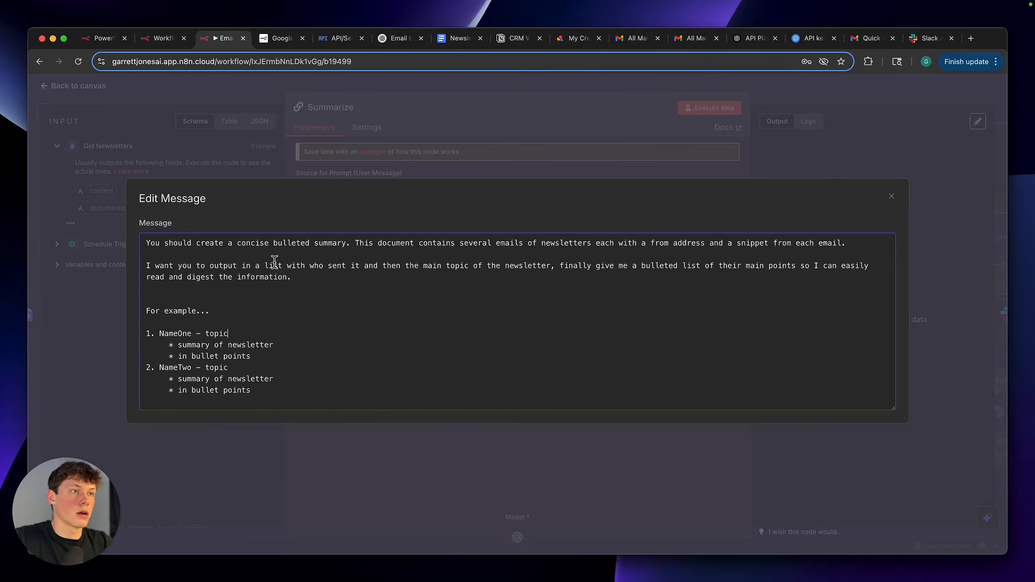
drag(247, 244, 326, 285)
click(328, 282)
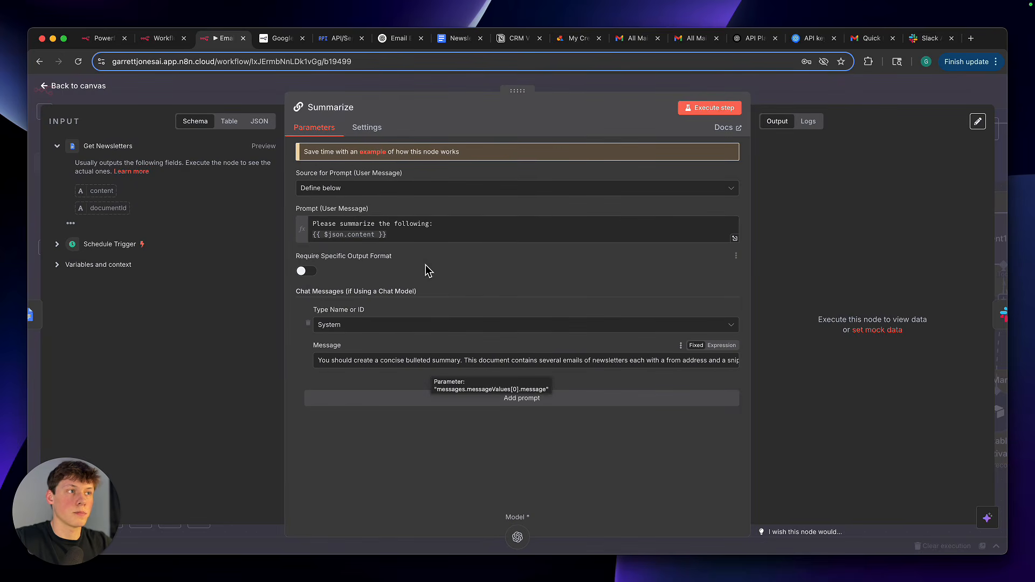
drag(410, 237, 310, 233)
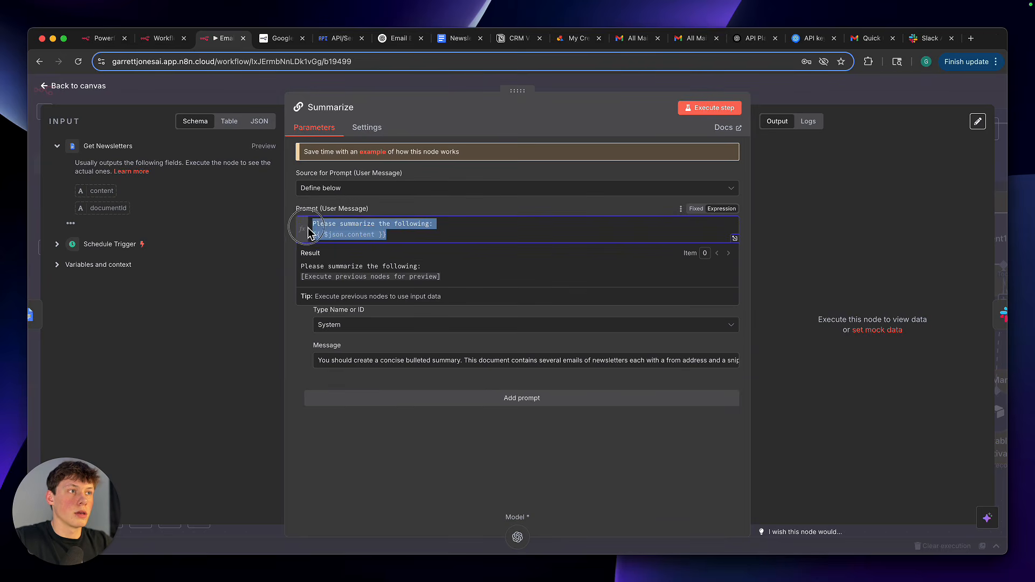
click(418, 229)
click(426, 213)
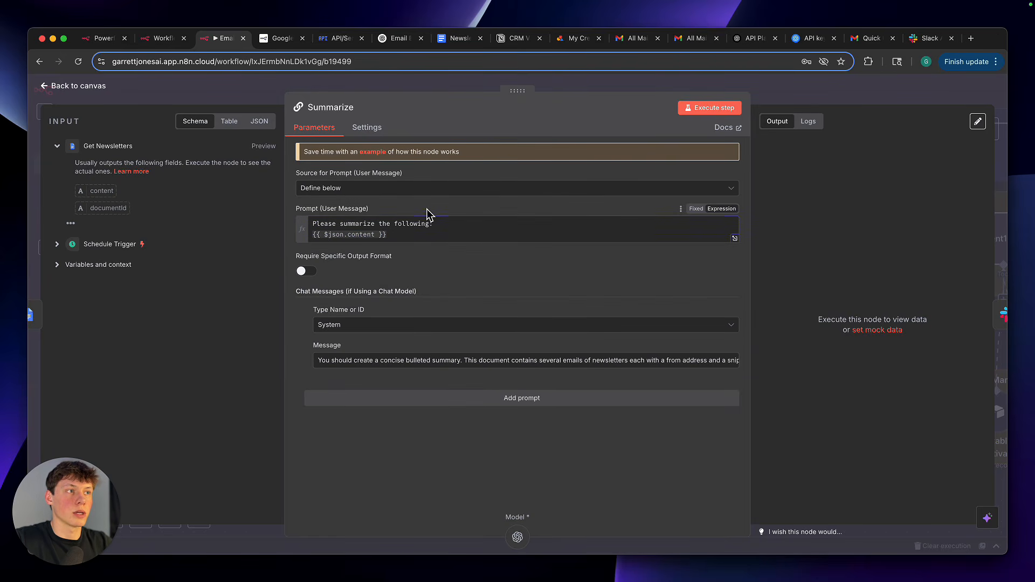
Check the Newsletter Summary document in Google Docs, and return to n8n and close the Summarize node
click(455, 42)
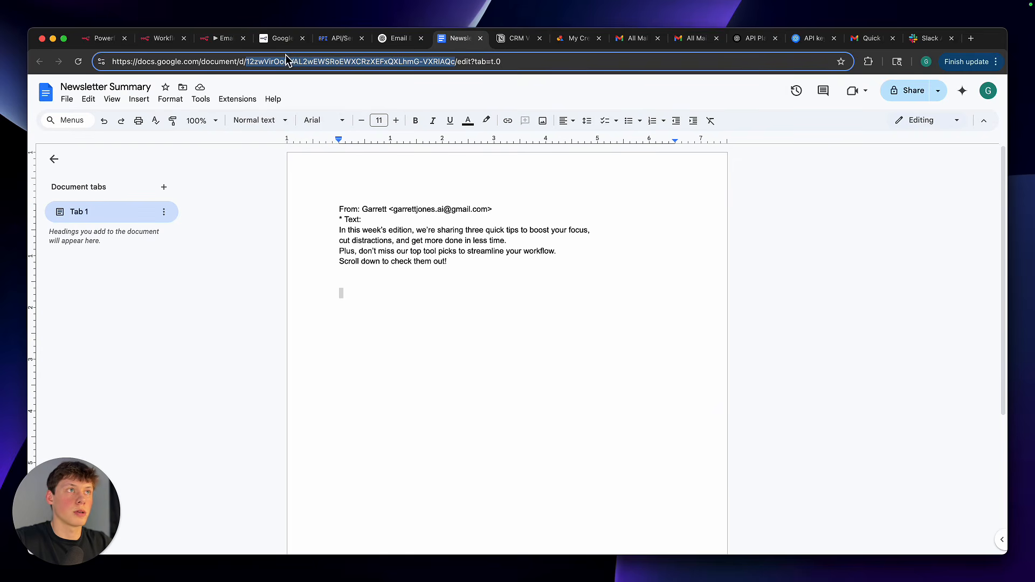
click(220, 37)
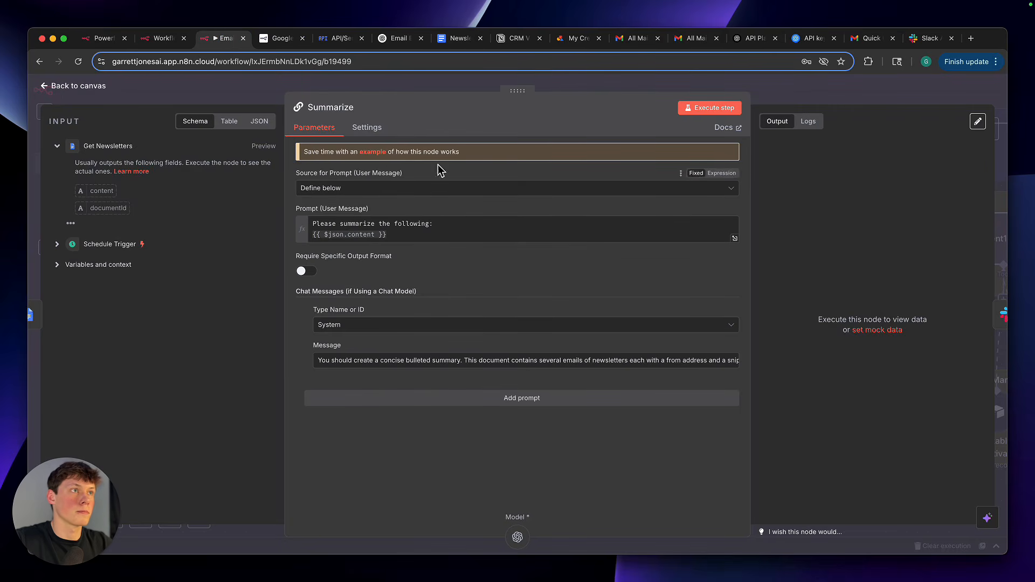
click(426, 89)
scroll(518, 370, down, 2)
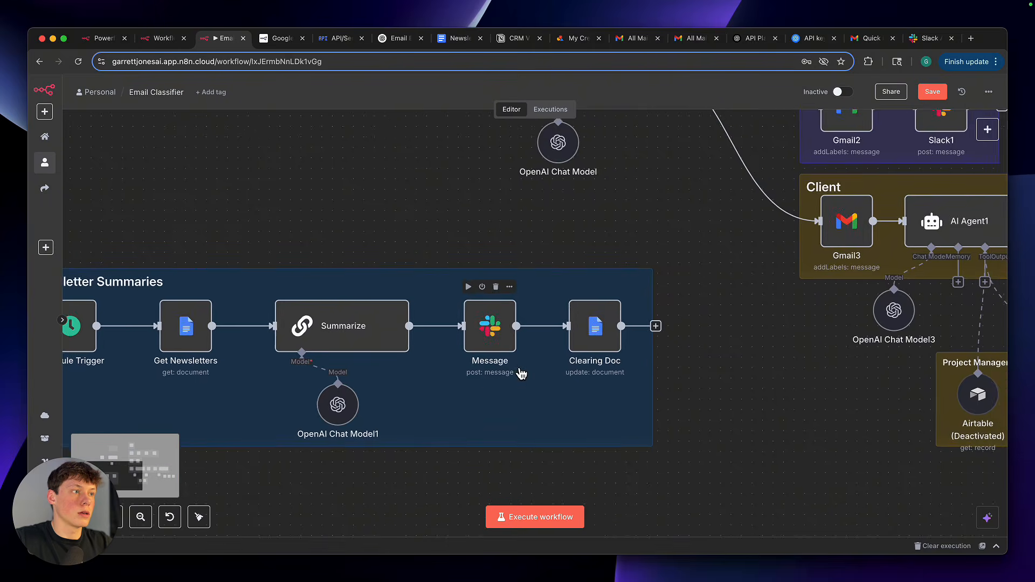
Examine the Slack Message node's recipient and its message text expression {{ $json.text }}, and close the node
scroll(521, 374, up, 3)
double_click(491, 340)
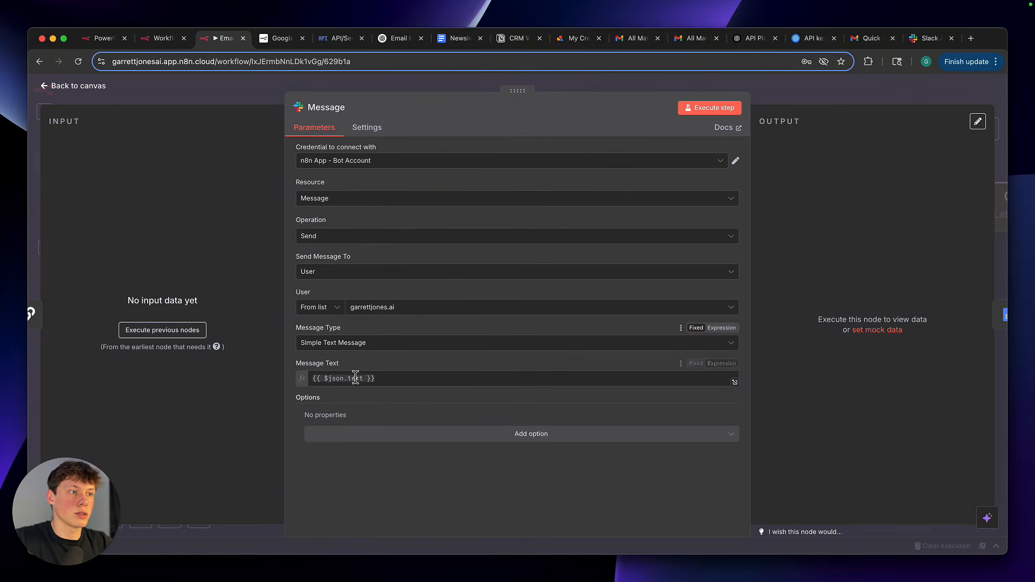
click(381, 379)
triple_click(380, 378)
click(378, 370)
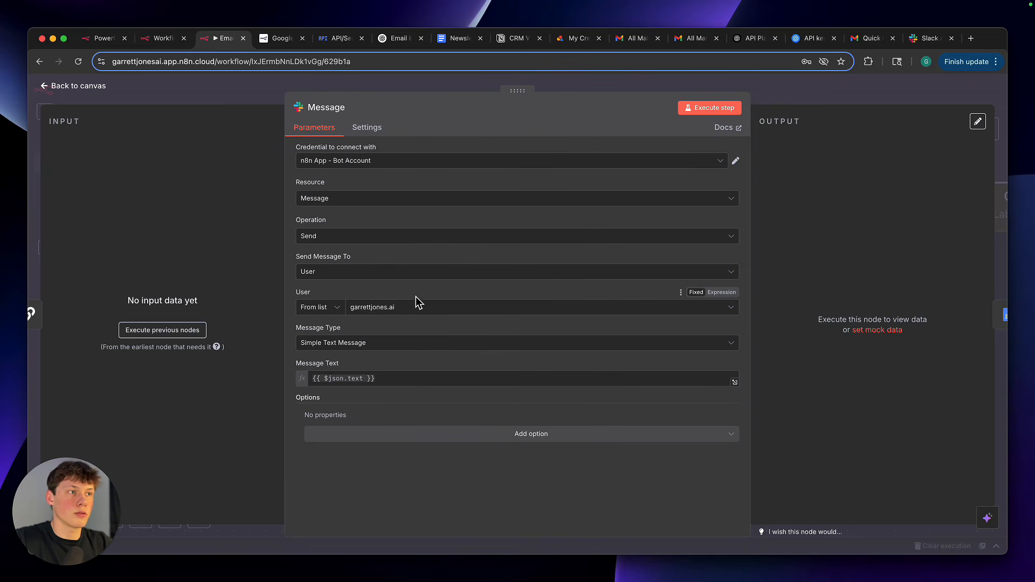
click(772, 95)
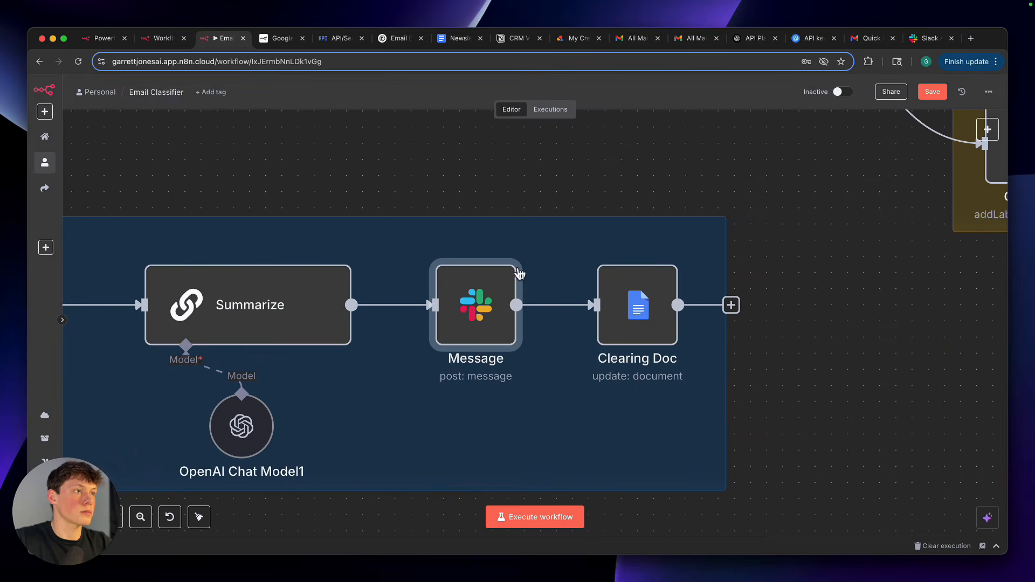
Examine the Clearing Doc node's document ID and the Get Newsletters content expression used as its old text, and close the node
double_click(620, 302)
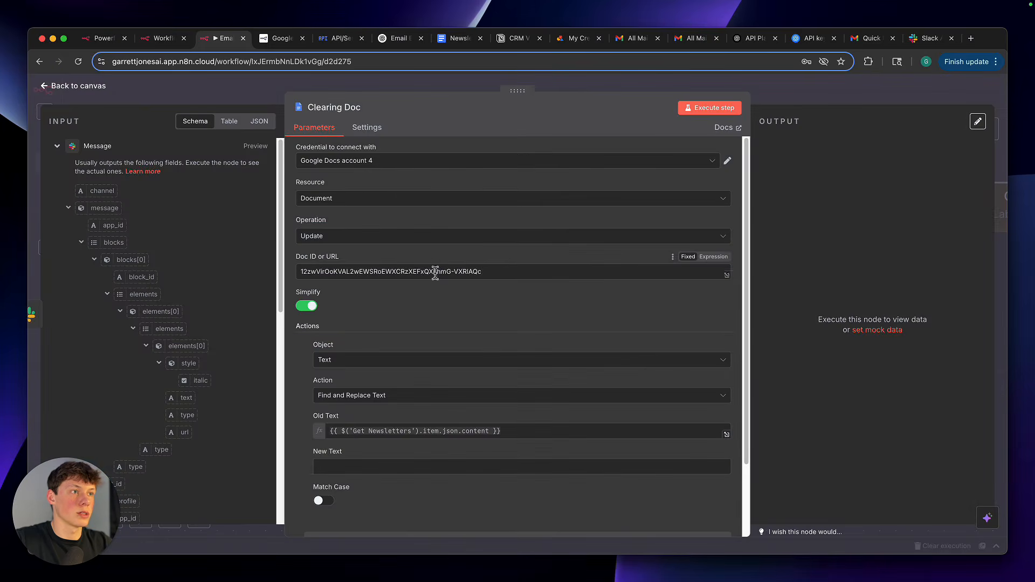
triple_click(435, 271)
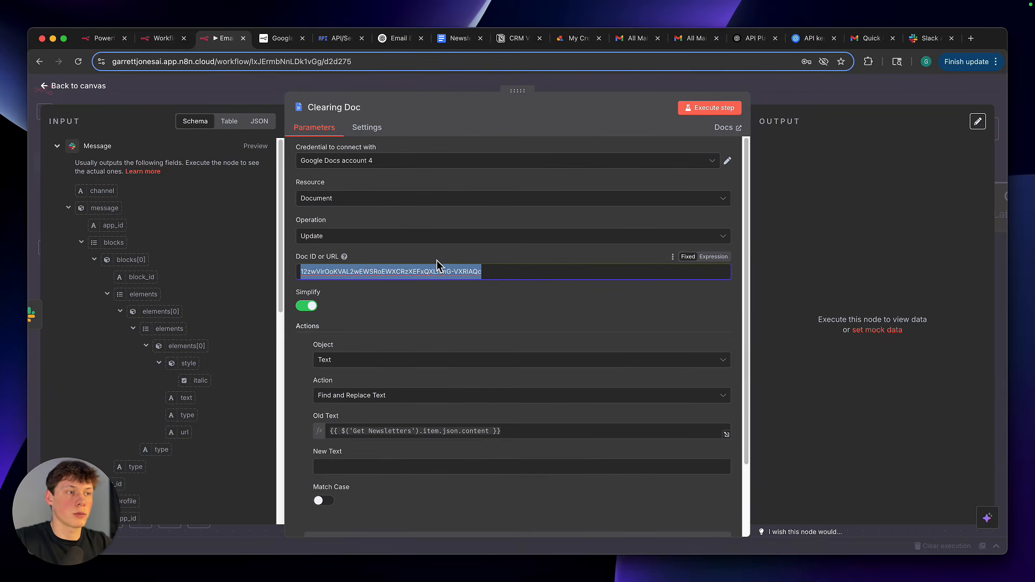
click(437, 260)
scroll(437, 307, down, 3)
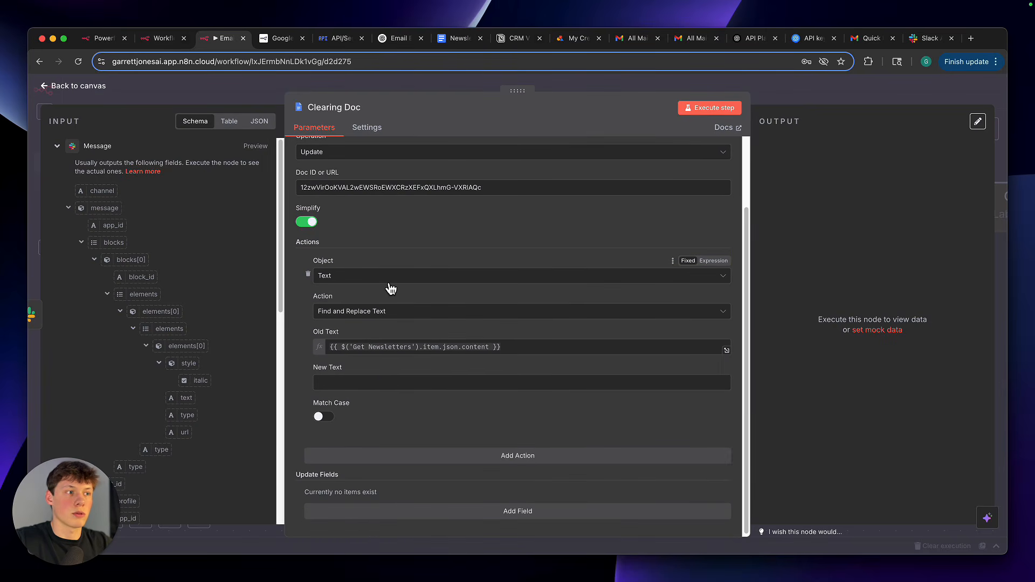
triple_click(453, 348)
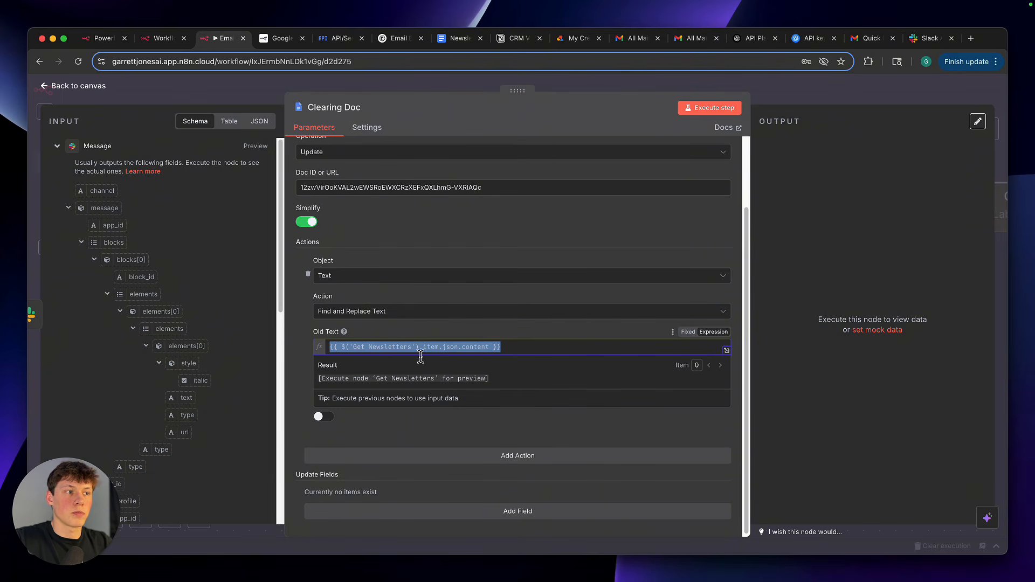
click(814, 98)
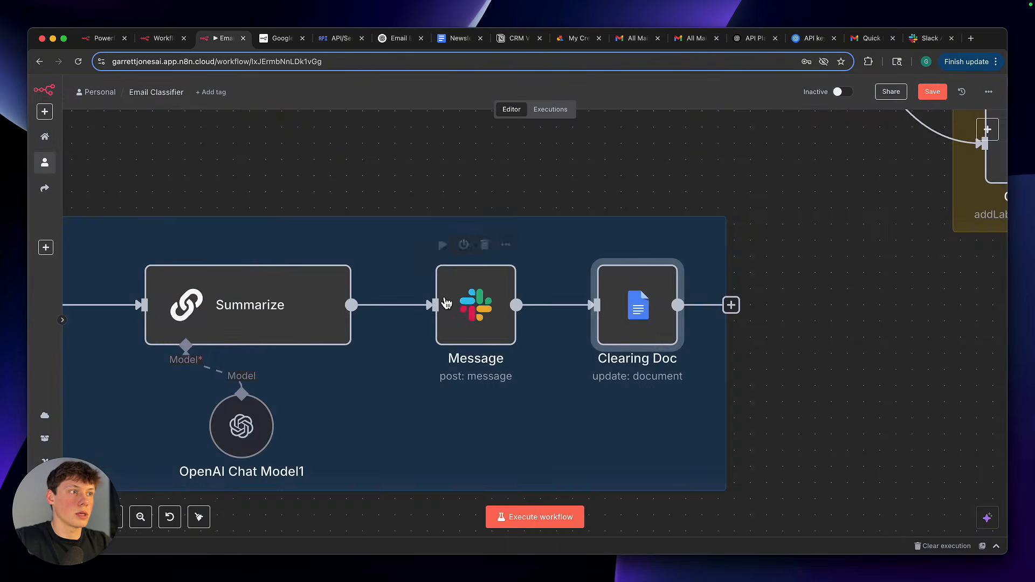
Reopen the Clearing Doc node to check the replacement text of its find-and-replace action, and return to the full workflow overview
scroll(291, 323, down, 5)
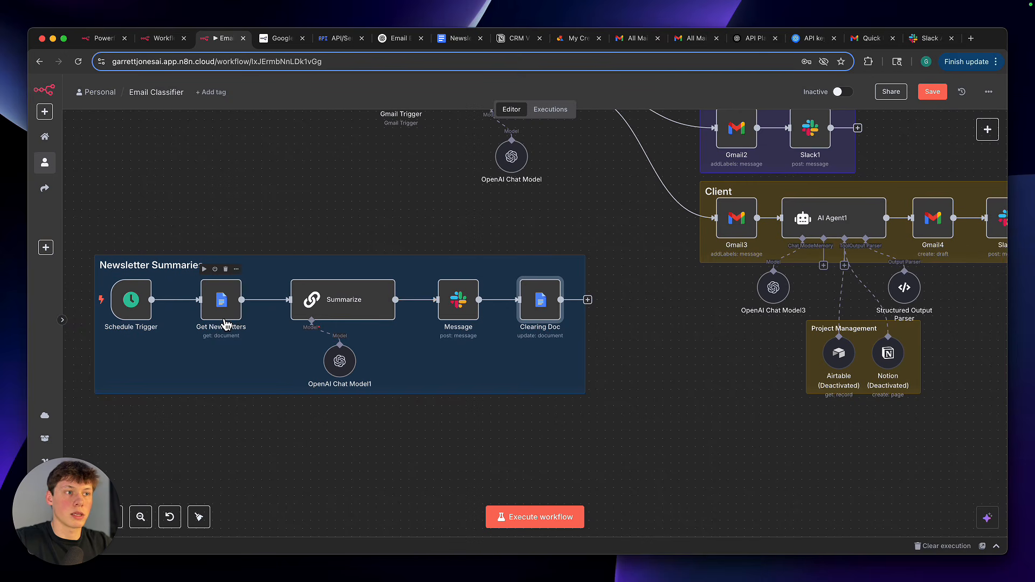
double_click(546, 300)
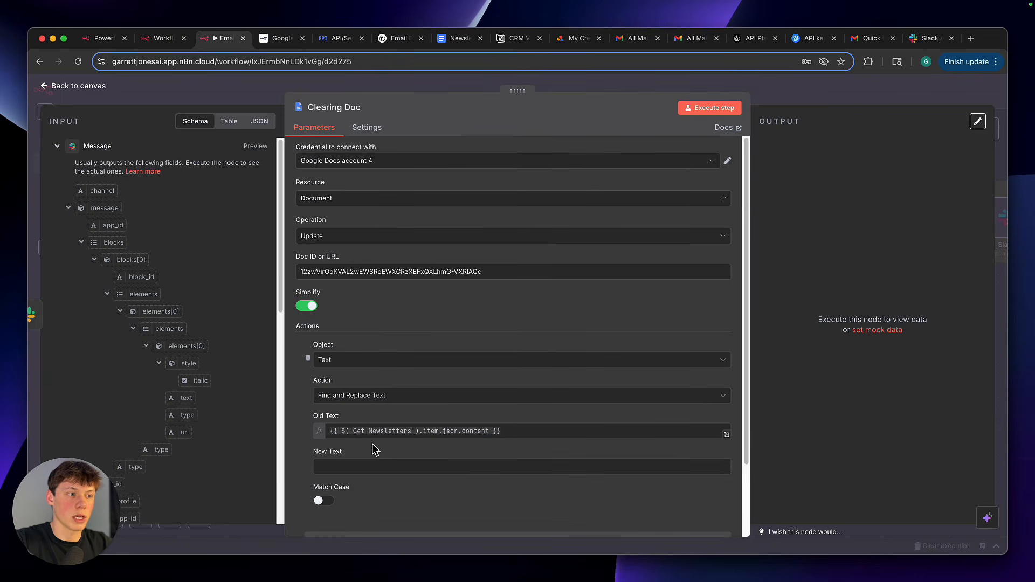
click(380, 467)
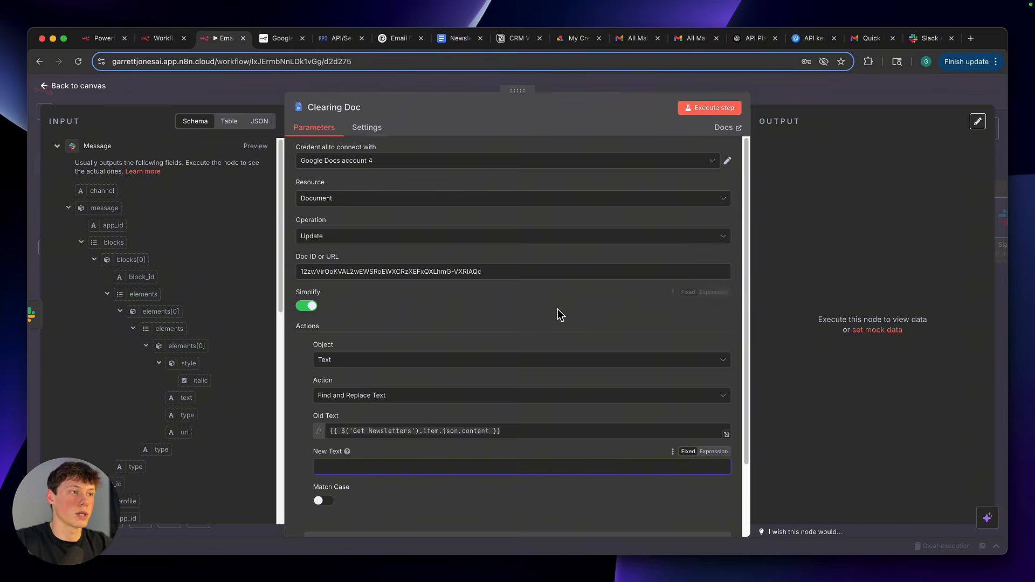
scroll(557, 312, down, 3)
key(Escape)
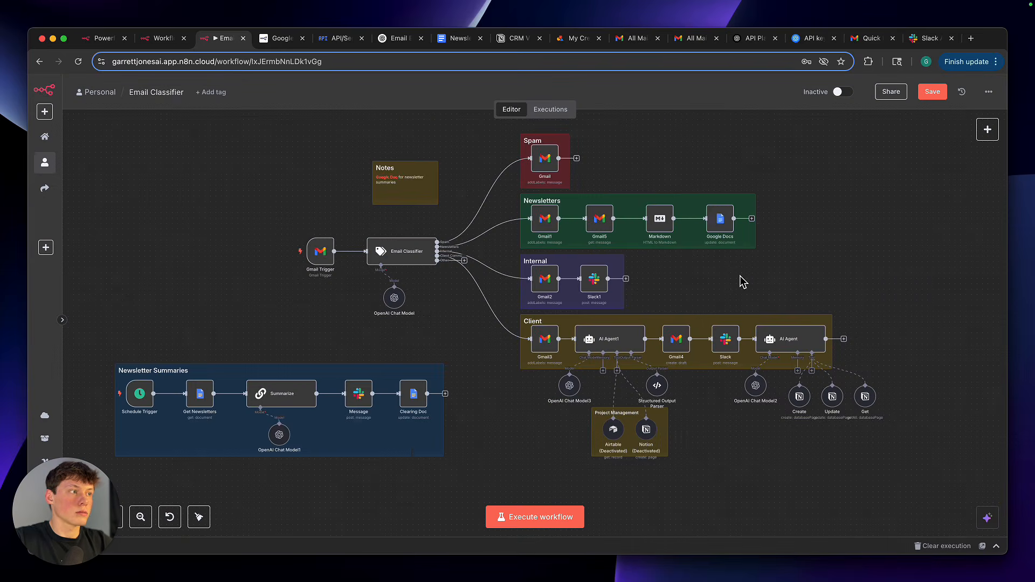